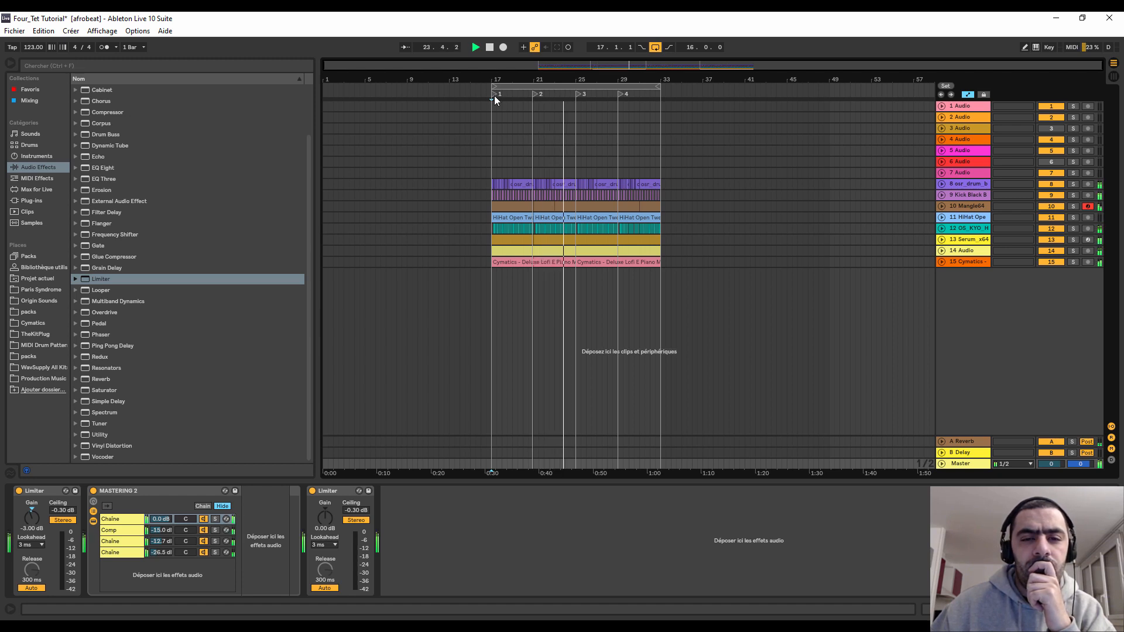
- Look over the drum break, kick, hi-hat and Serum tracks one at a time while the arrangement plays, and stop playback
drag(582, 77, 581, 114)
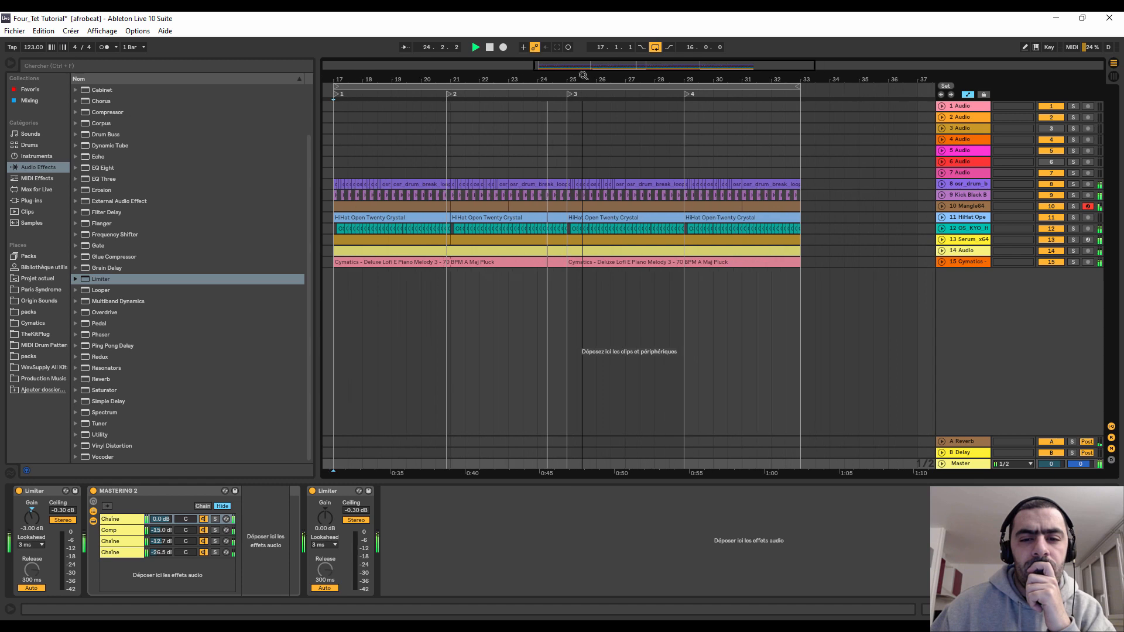
click(942, 184)
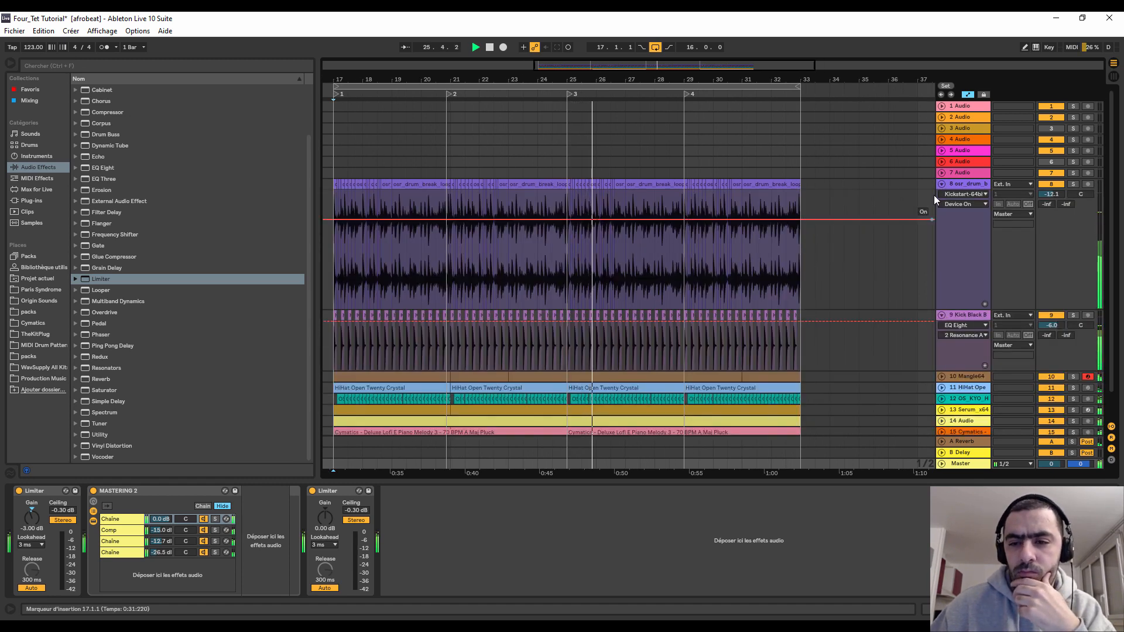
click(942, 314)
click(941, 184)
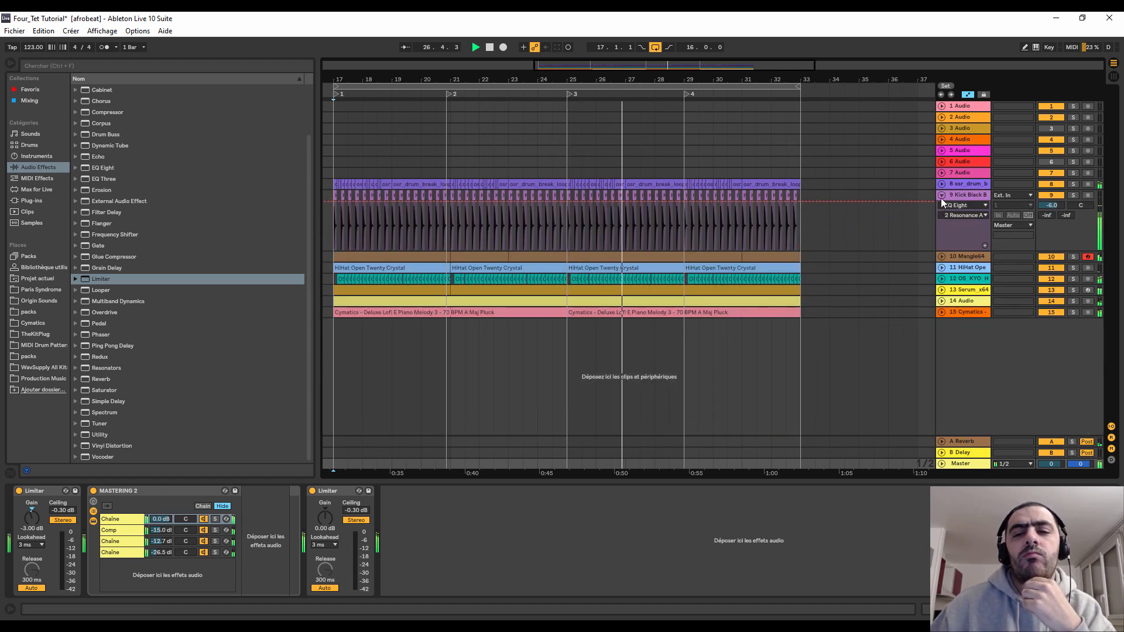
click(941, 196)
click(941, 218)
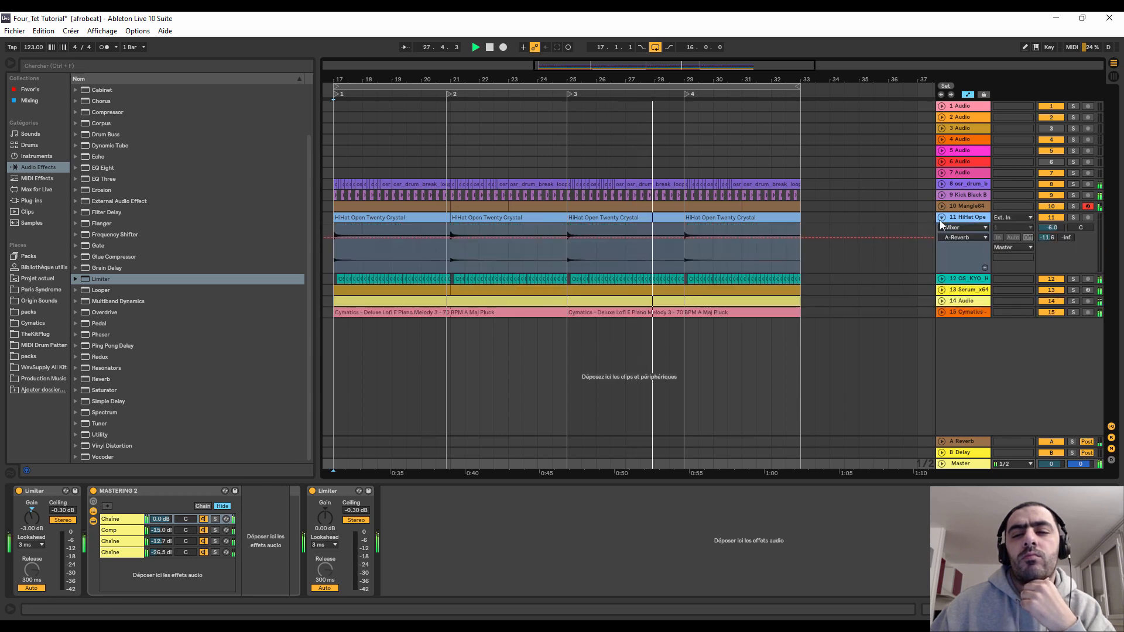
click(940, 218)
click(941, 240)
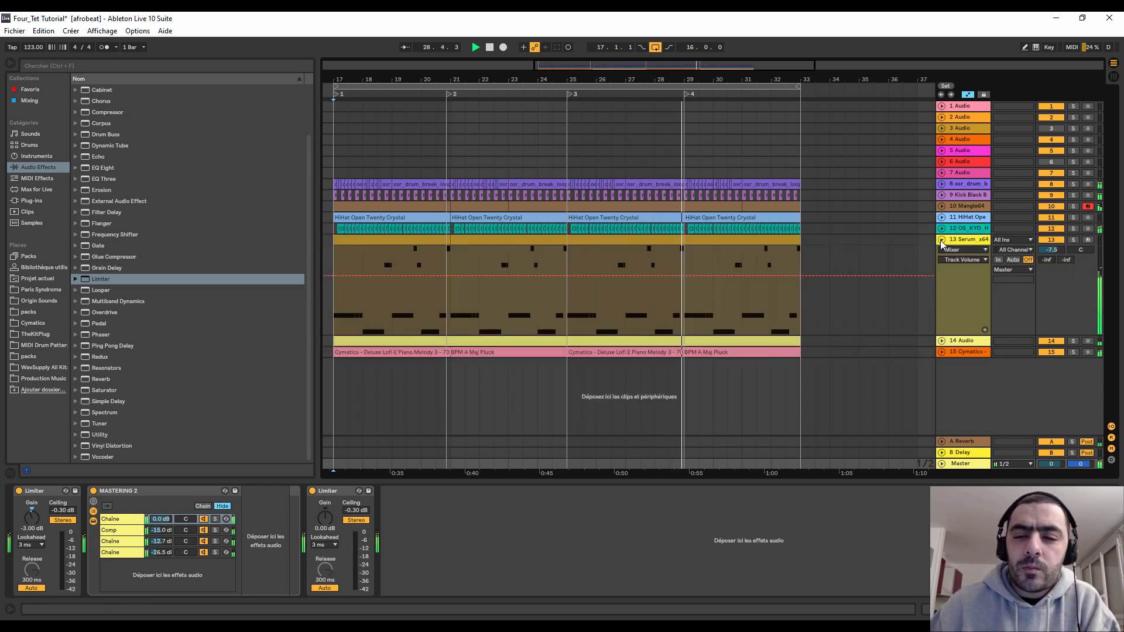
click(941, 239)
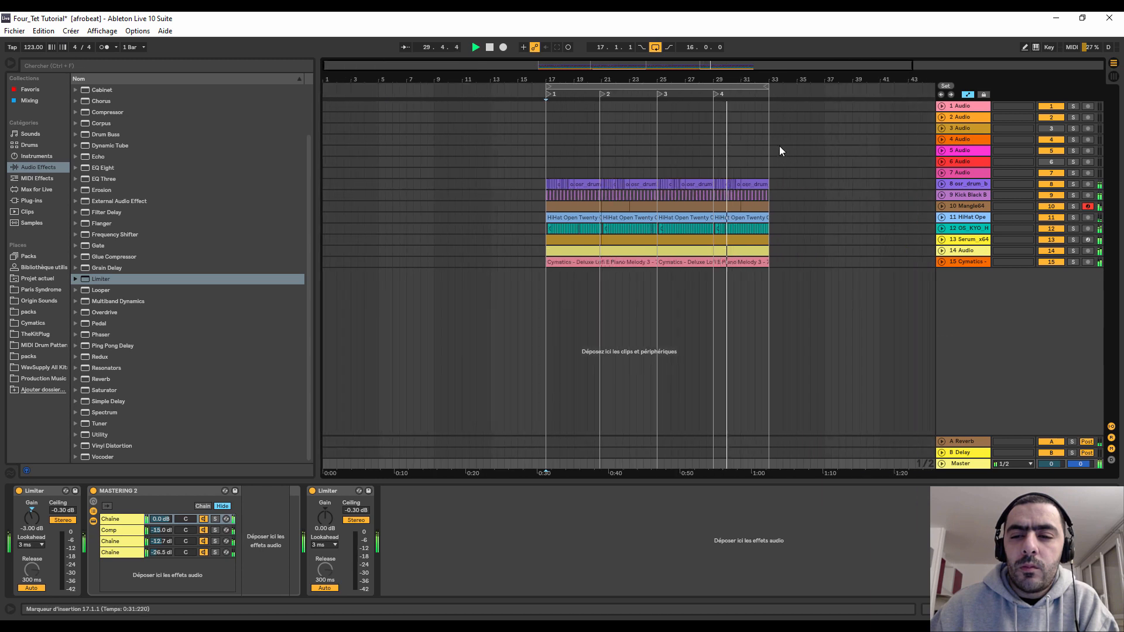
click(940, 239)
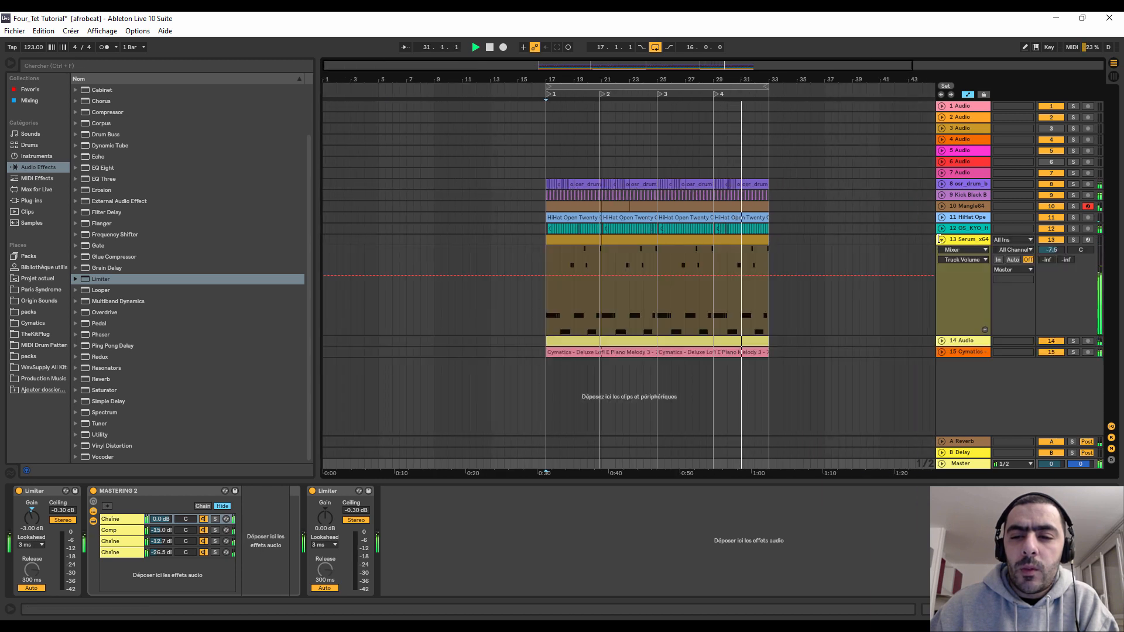
click(941, 240)
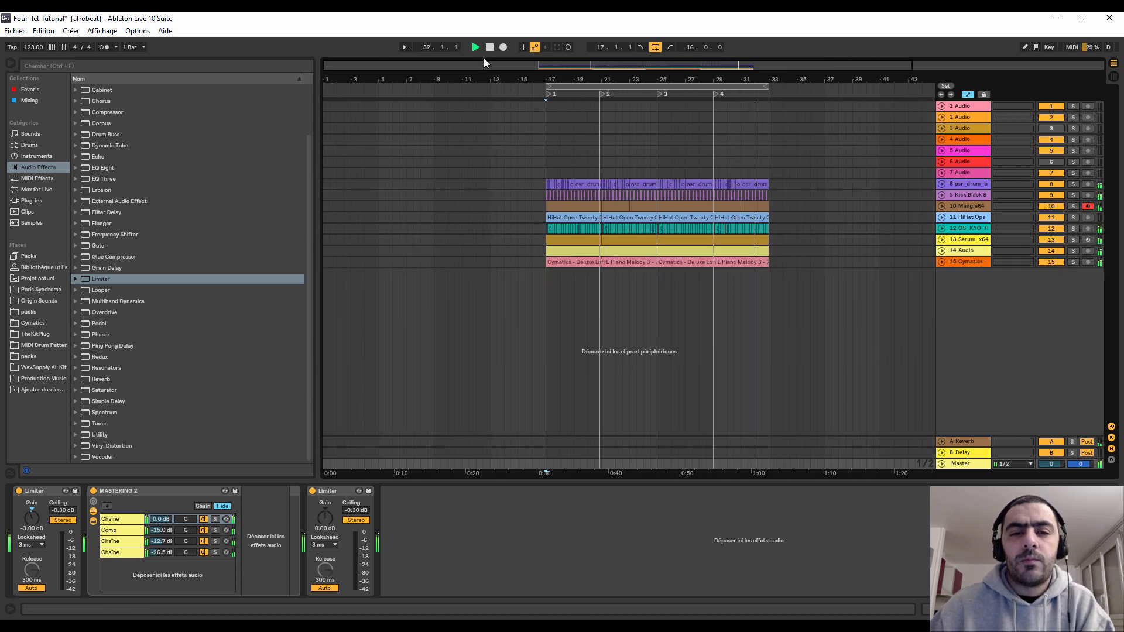
click(491, 48)
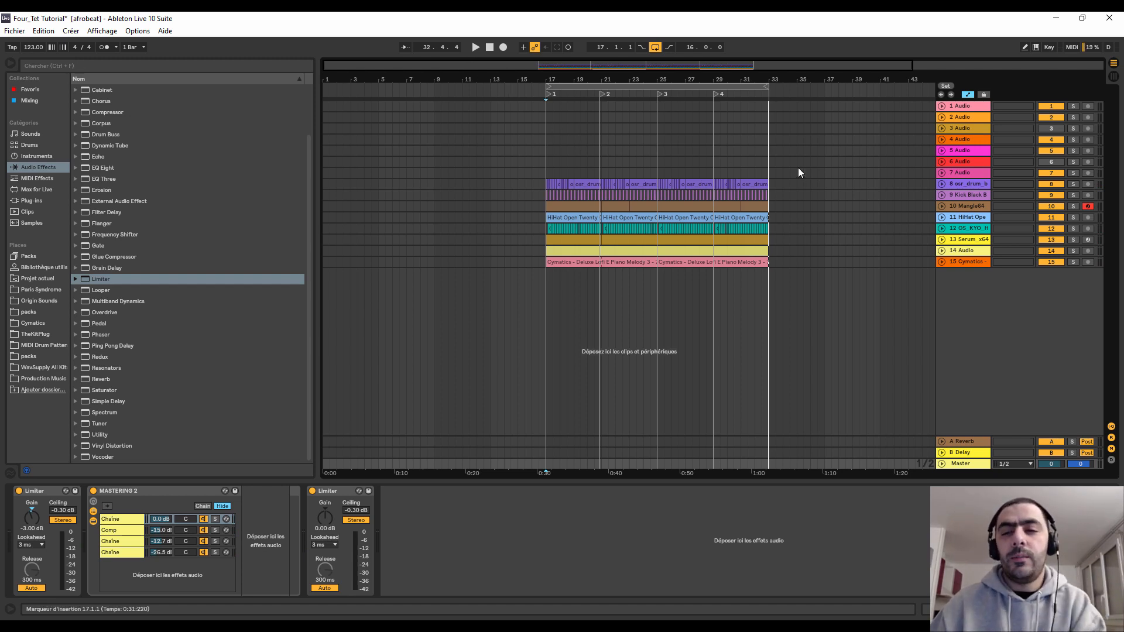
- Unfold the drum break track and shorten the arrangement loop to four bars, from bar 17 to bar 21
click(941, 184)
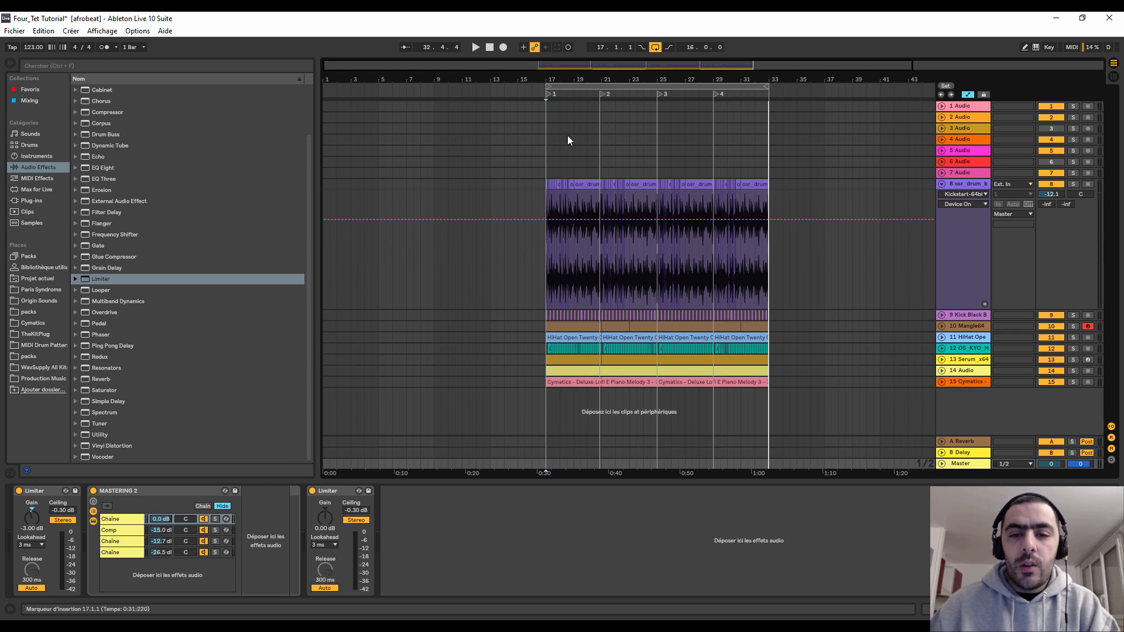
mouse_move(543, 81)
mouse_down()
mouse_move(538, 103)
mouse_move(555, 126)
mouse_move(547, 64)
mouse_up()
drag(657, 87, 496, 118)
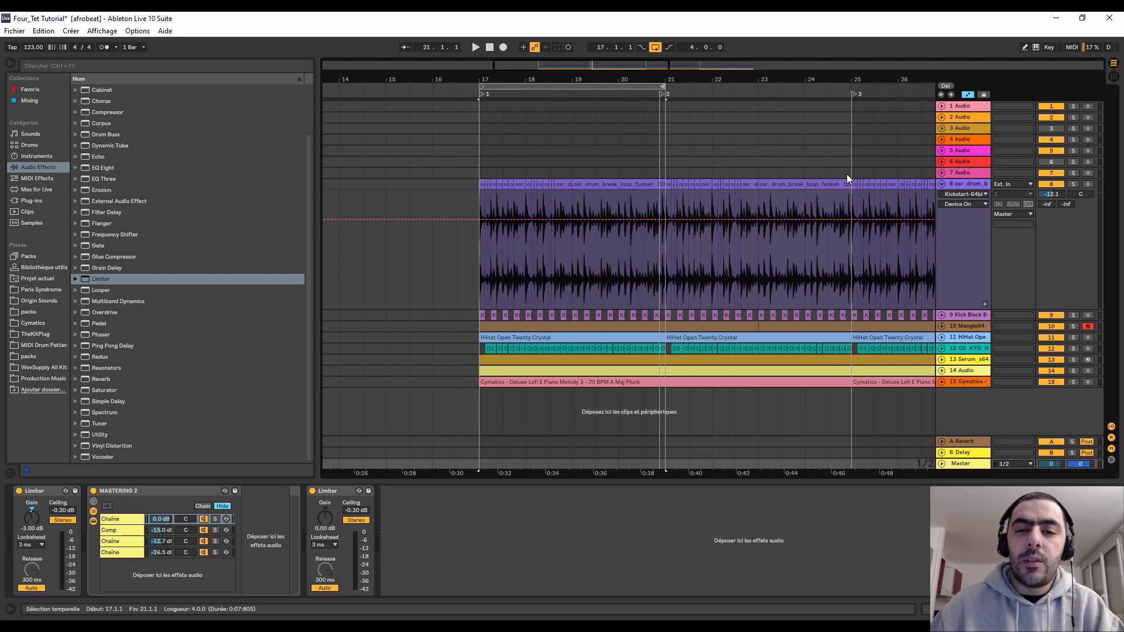
drag(664, 99, 670, 103)
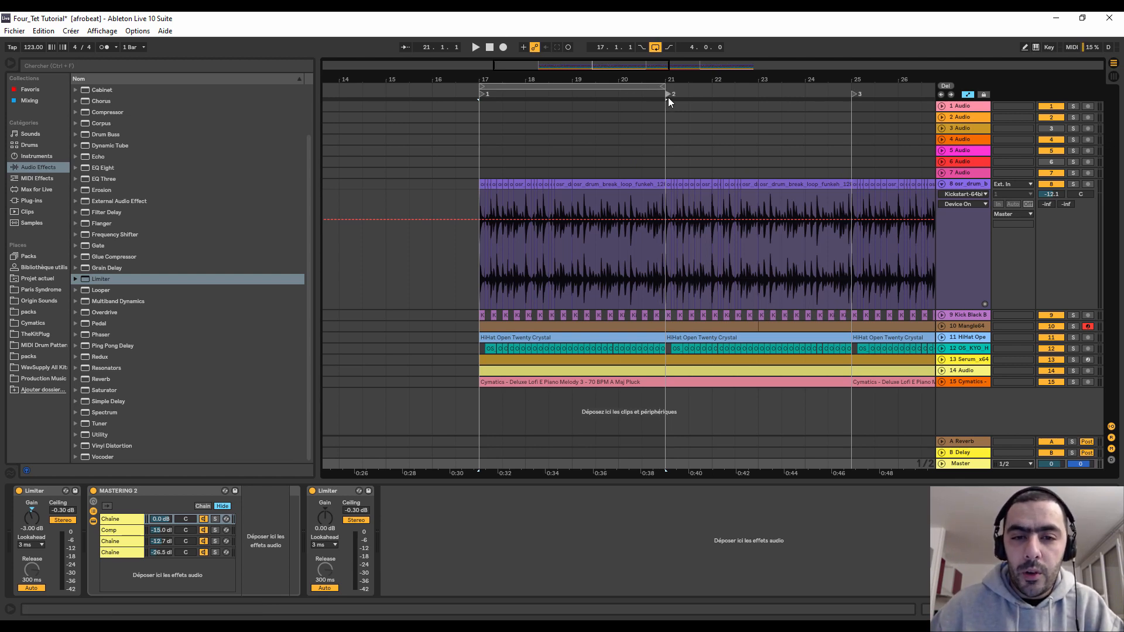
mouse_move(490, 75)
mouse_down()
mouse_move(490, 103)
mouse_move(492, 82)
mouse_up()
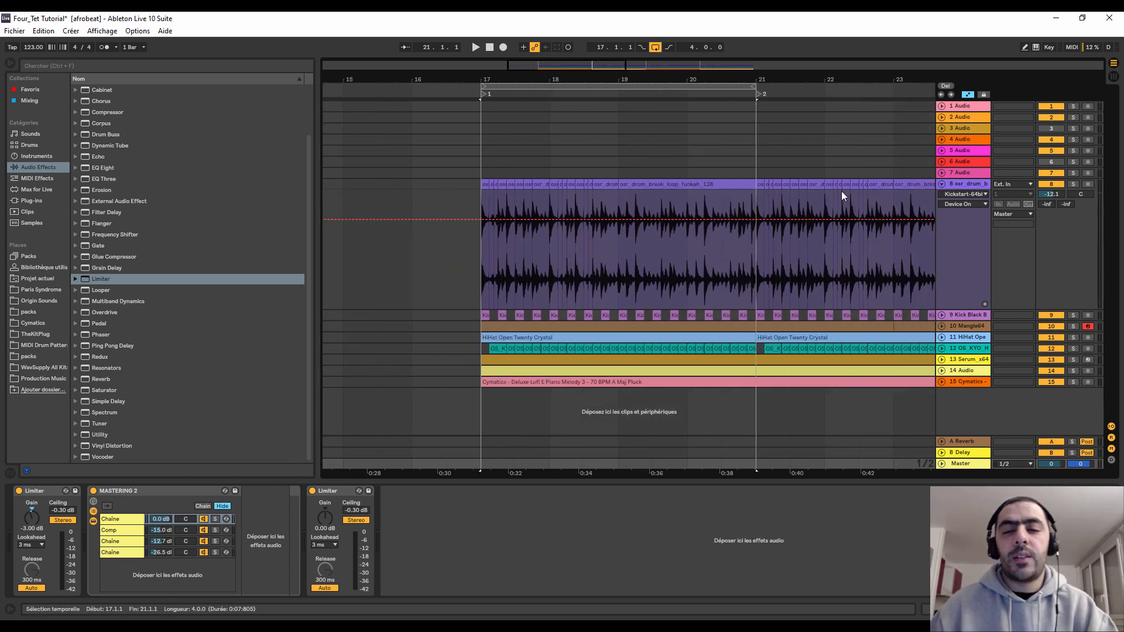
- Move the kick track directly above the drum break track, leaving the kick unfolded and the drum break folded
click(941, 184)
click(961, 194)
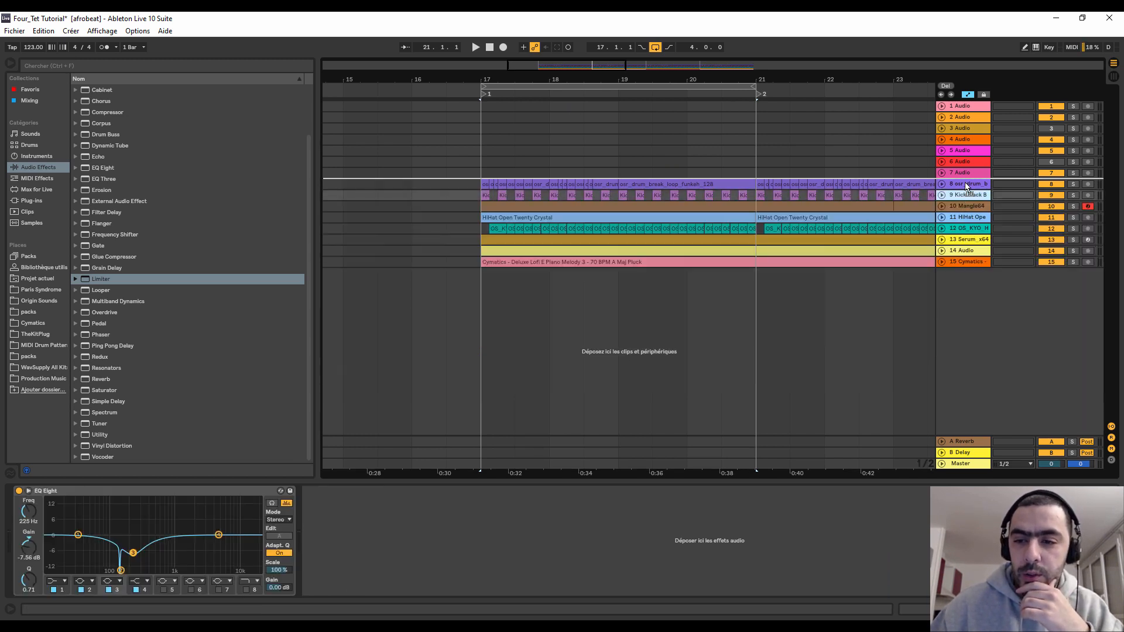
drag(966, 186, 953, 196)
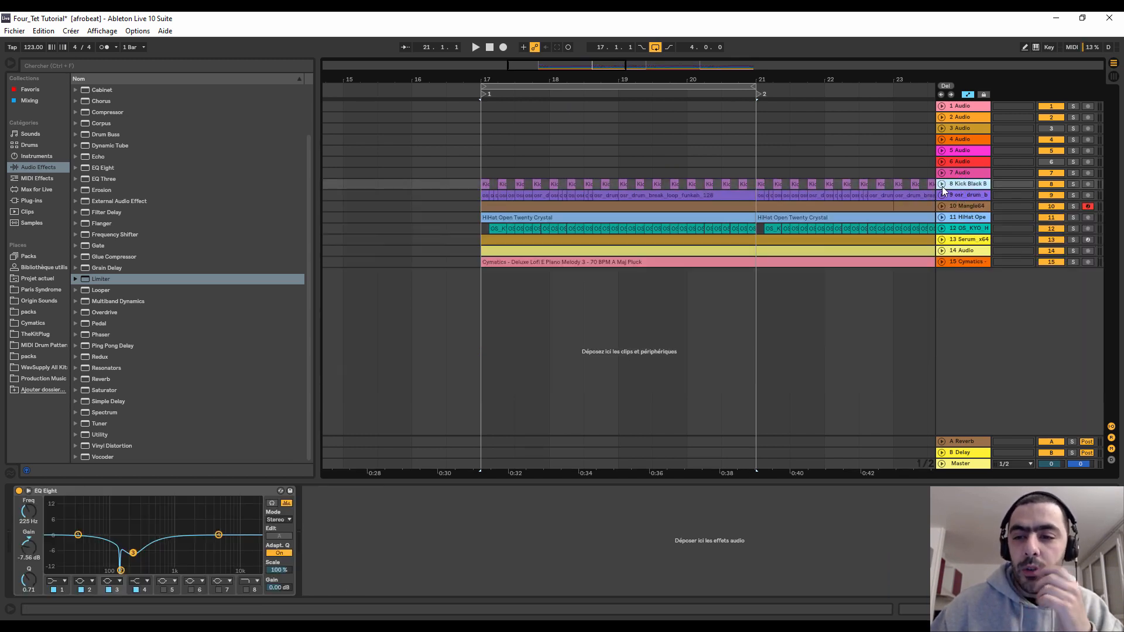
click(942, 185)
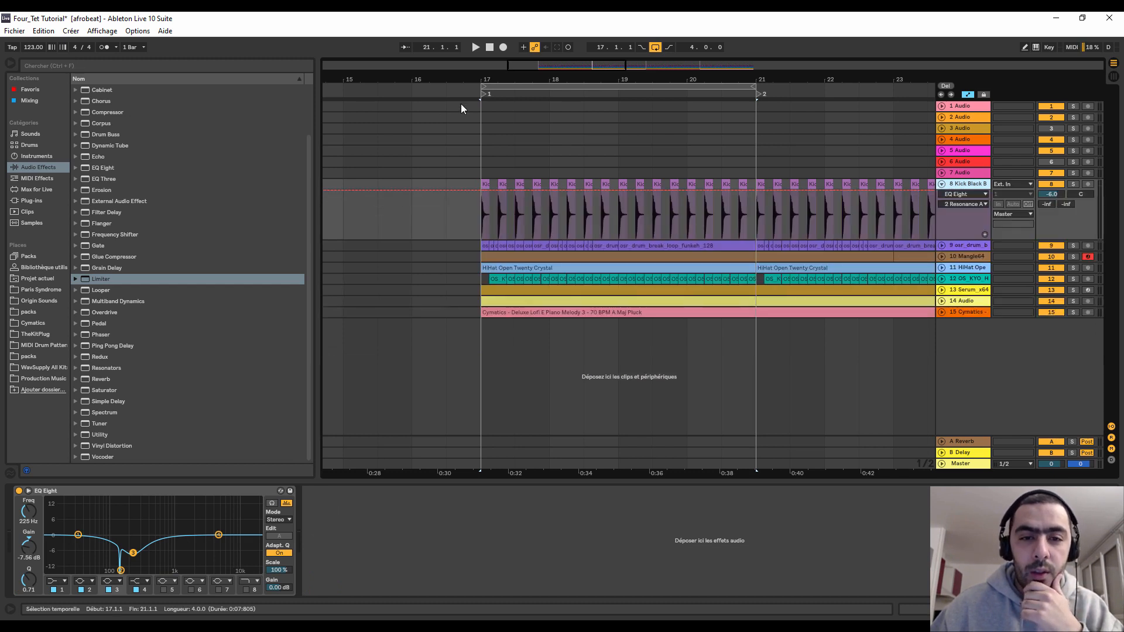
- Shorten the arrangement loop to two bars, from bar 17 to bar 19
drag(485, 79, 409, 122)
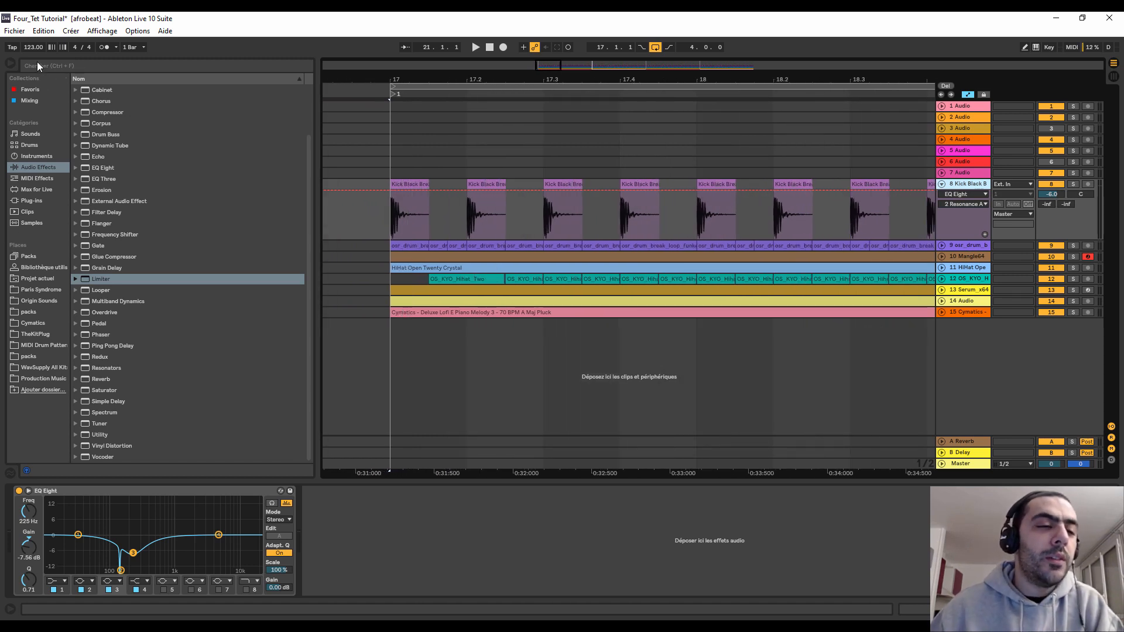
drag(480, 81, 480, 51)
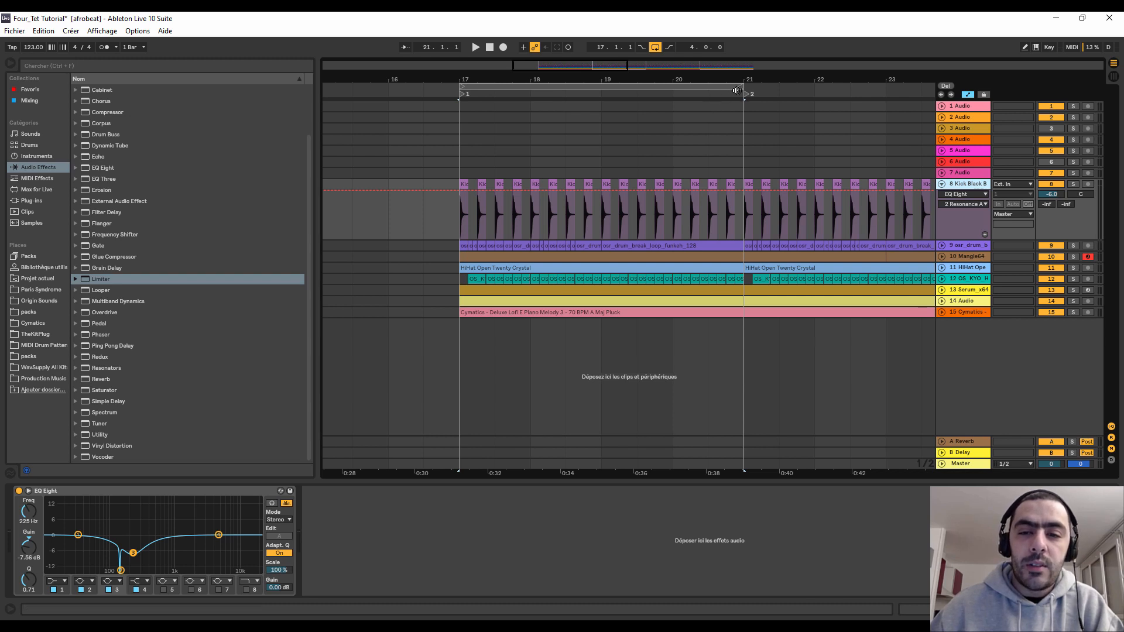
drag(746, 87, 600, 95)
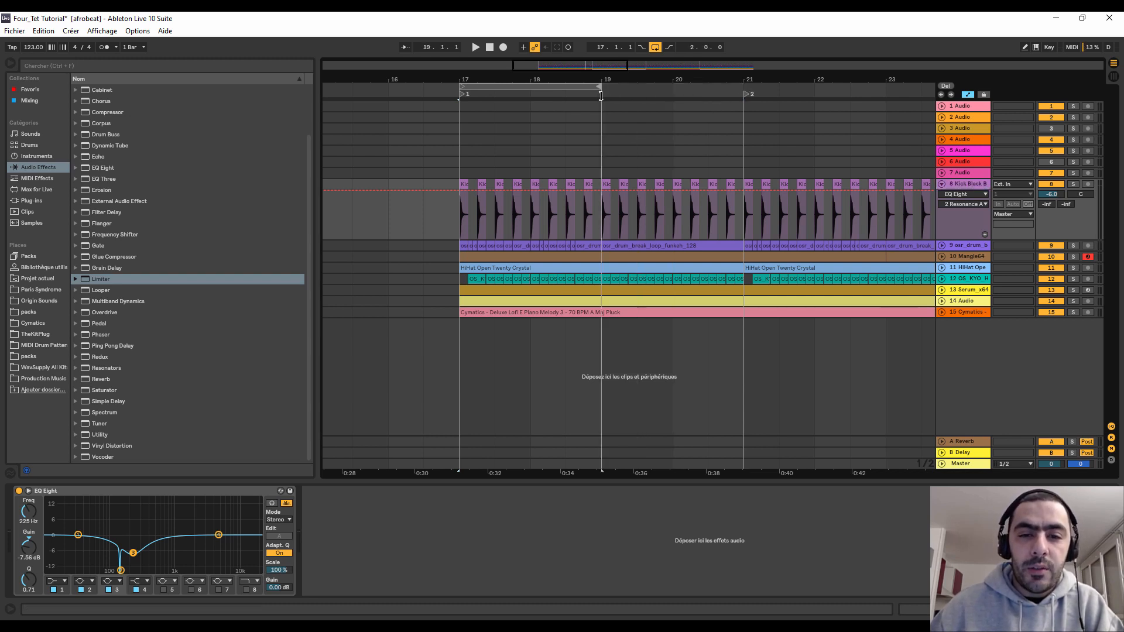
drag(482, 75, 438, 103)
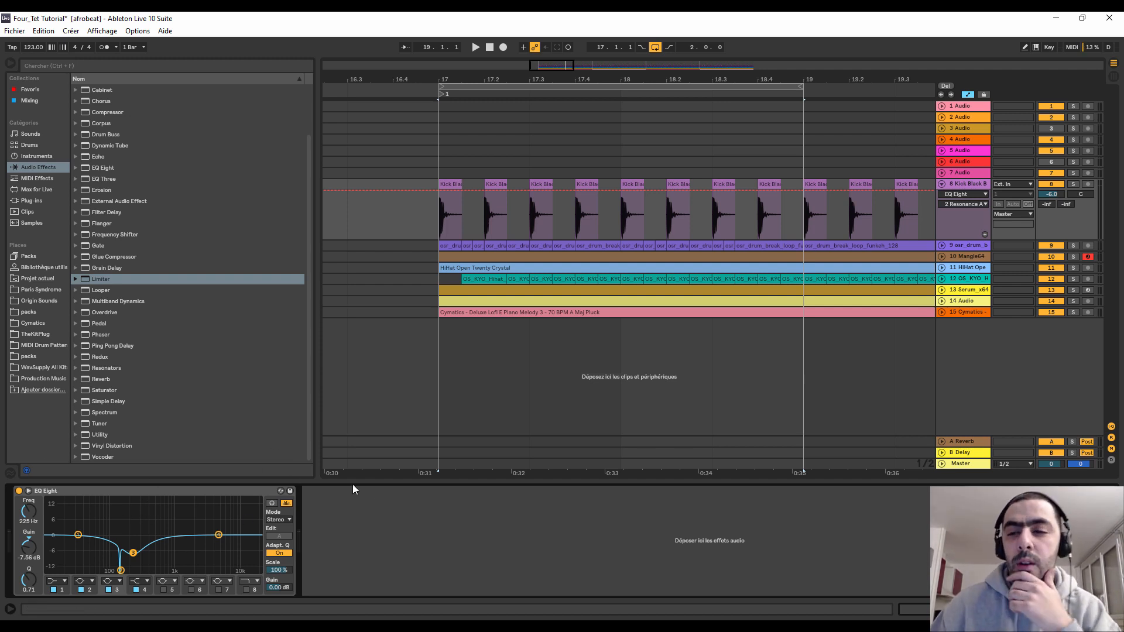
- Solo the kick track and listen to its pattern from bar 17, stopping playback before the loop ends
click(1073, 185)
key(space)
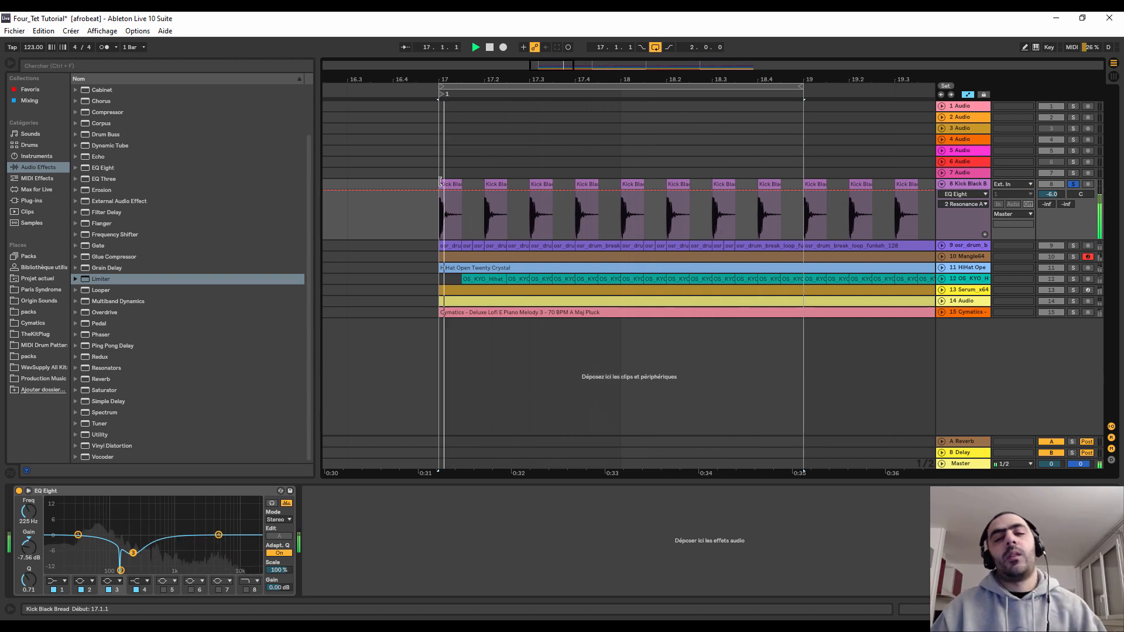
key(space)
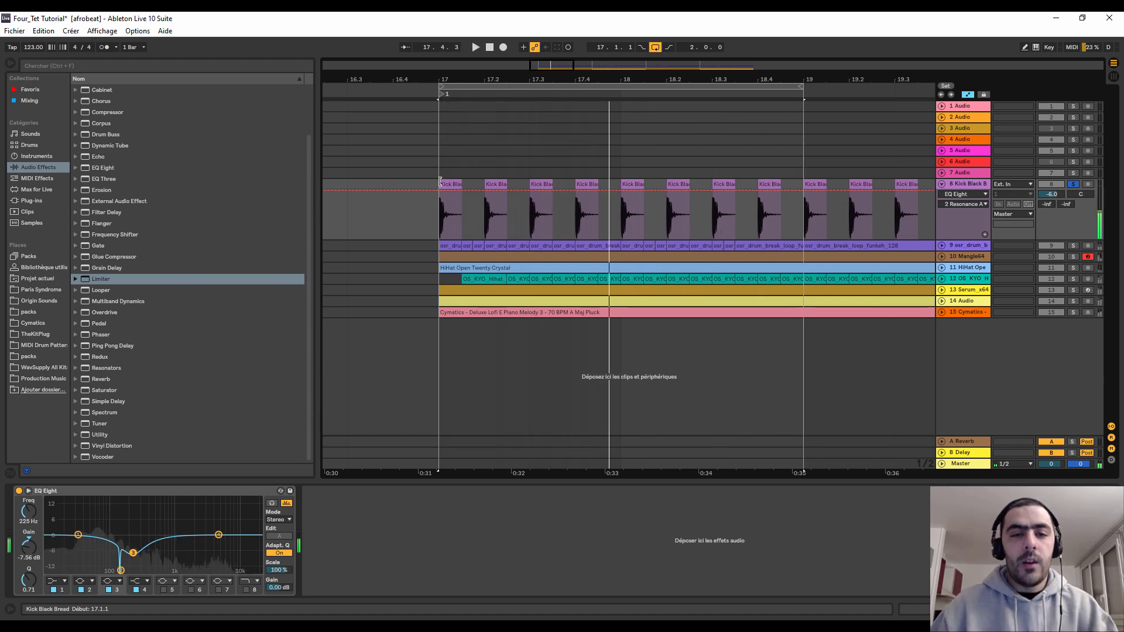
mouse_move(447, 78)
mouse_down()
mouse_move(447, 129)
mouse_move(448, 38)
mouse_move(442, 75)
mouse_up()
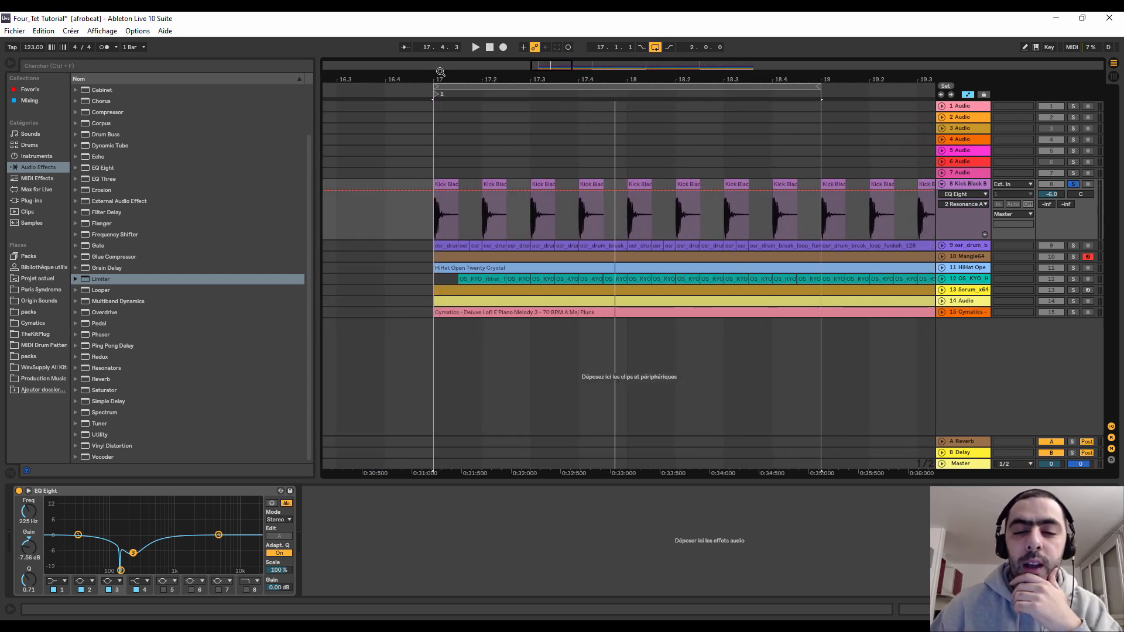
- Turn off the kick track's solo, fold that track and unfold the drum break track beneath it
click(942, 246)
click(1072, 185)
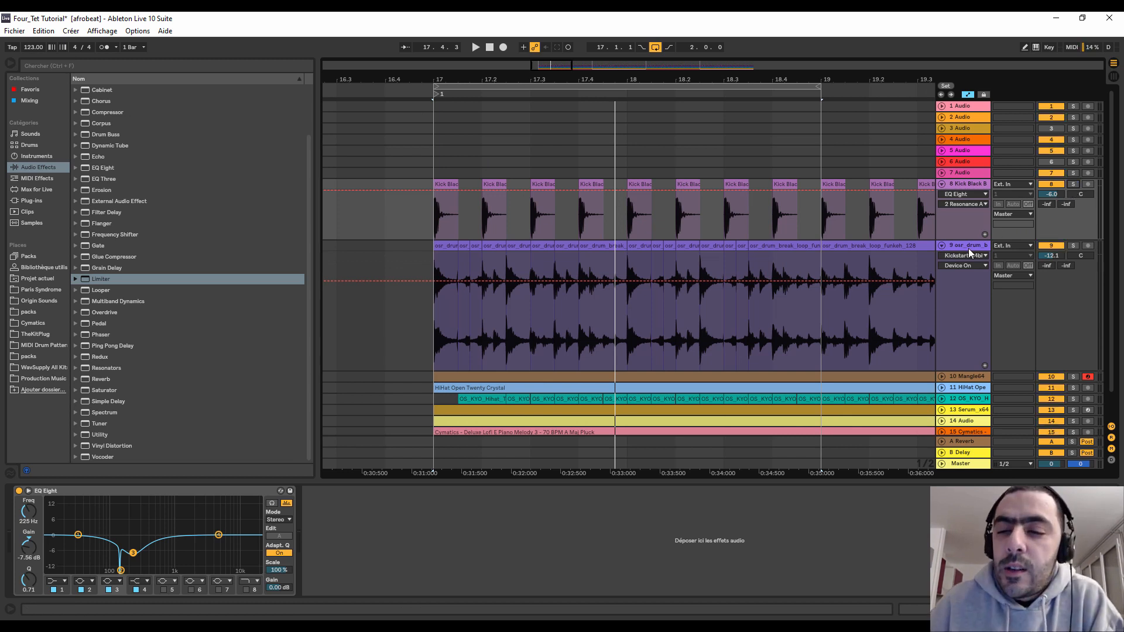
click(942, 184)
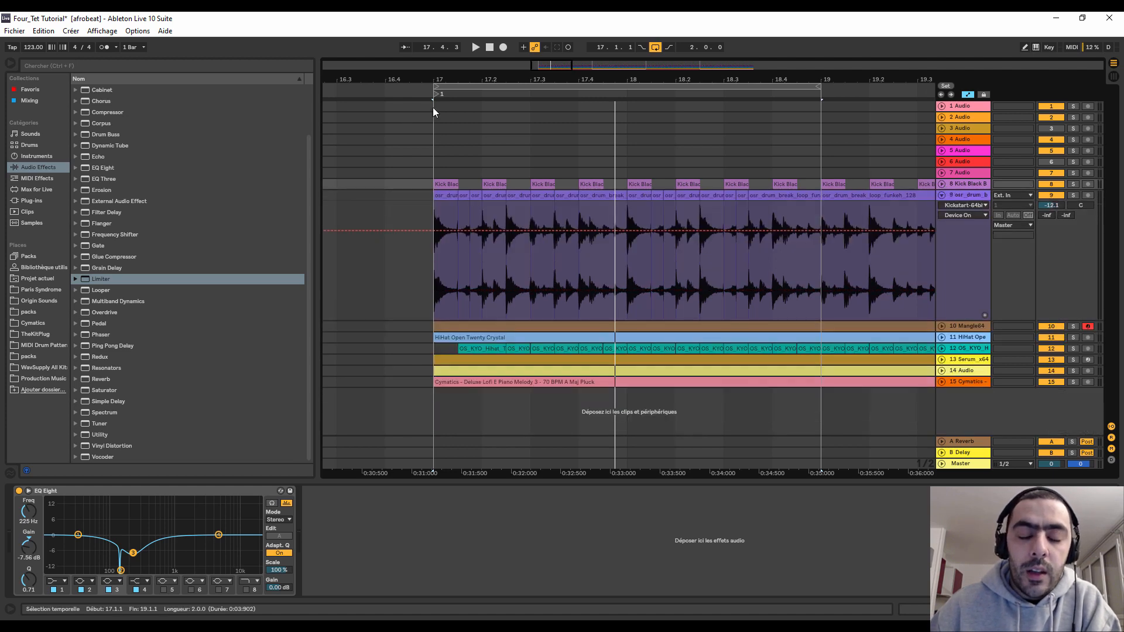
mouse_move(456, 80)
mouse_down()
mouse_move(456, 152)
mouse_move(458, 78)
mouse_up()
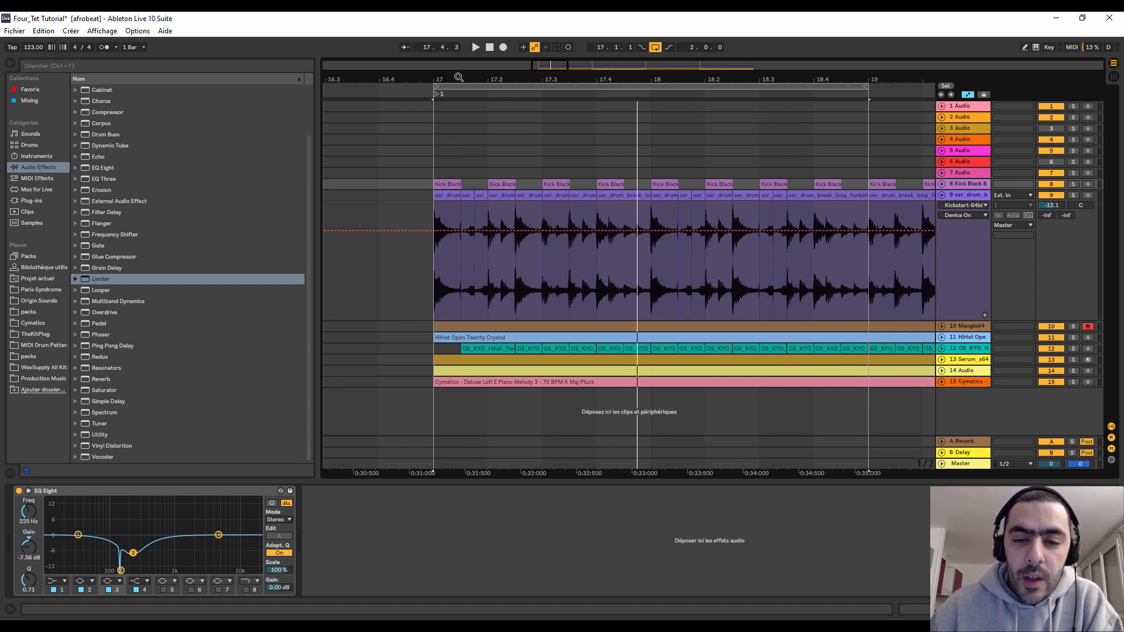
mouse_move(462, 70)
mouse_down()
mouse_move(464, 114)
mouse_move(463, 80)
mouse_up()
- Show the source sample of the drum break clip ending at bar 19 in the browser
right_click(641, 195)
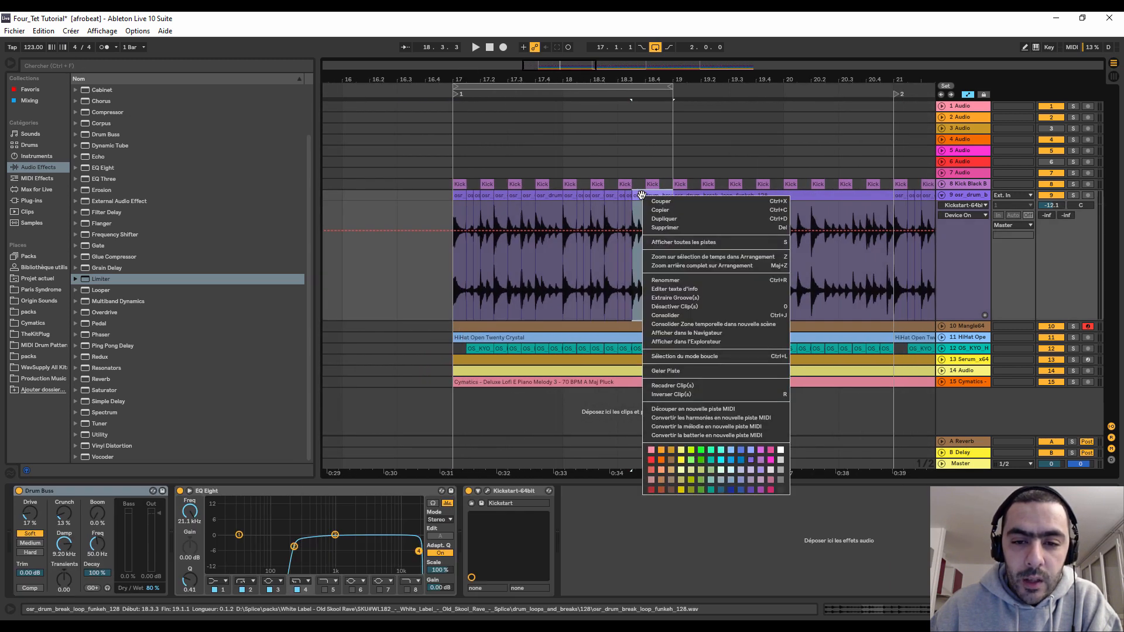
click(686, 333)
scroll(176, 273, down, 3)
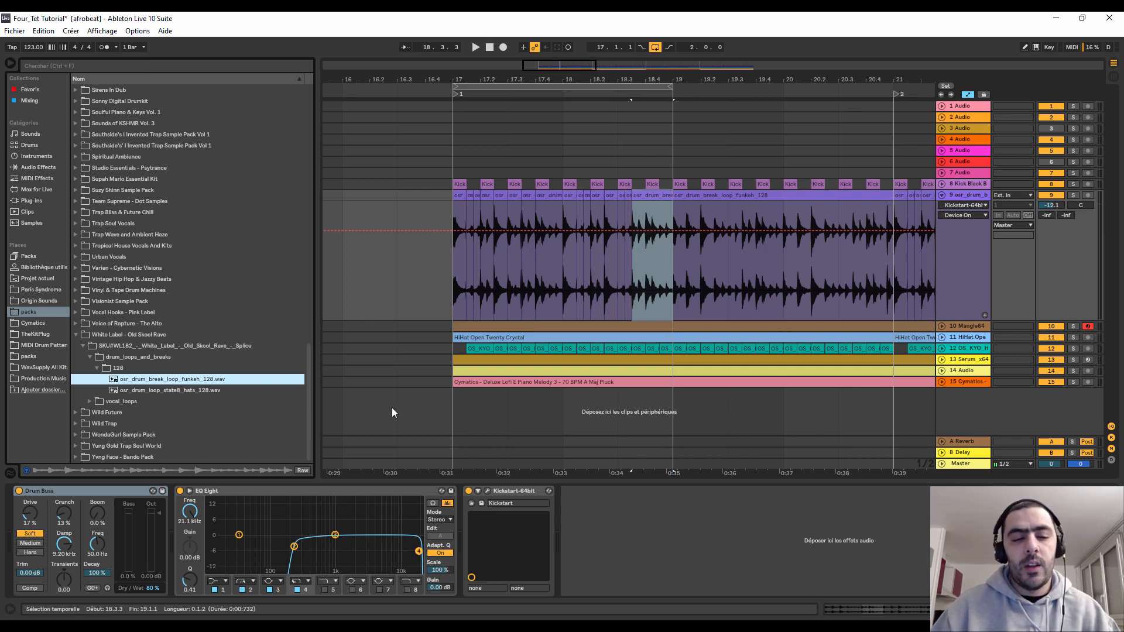
- Fold the drum break track and place osr_drum_break_loop_funkeh_128.wav at bar 17 on a new, taller audio track below all the others
scroll(475, 202, up, 3)
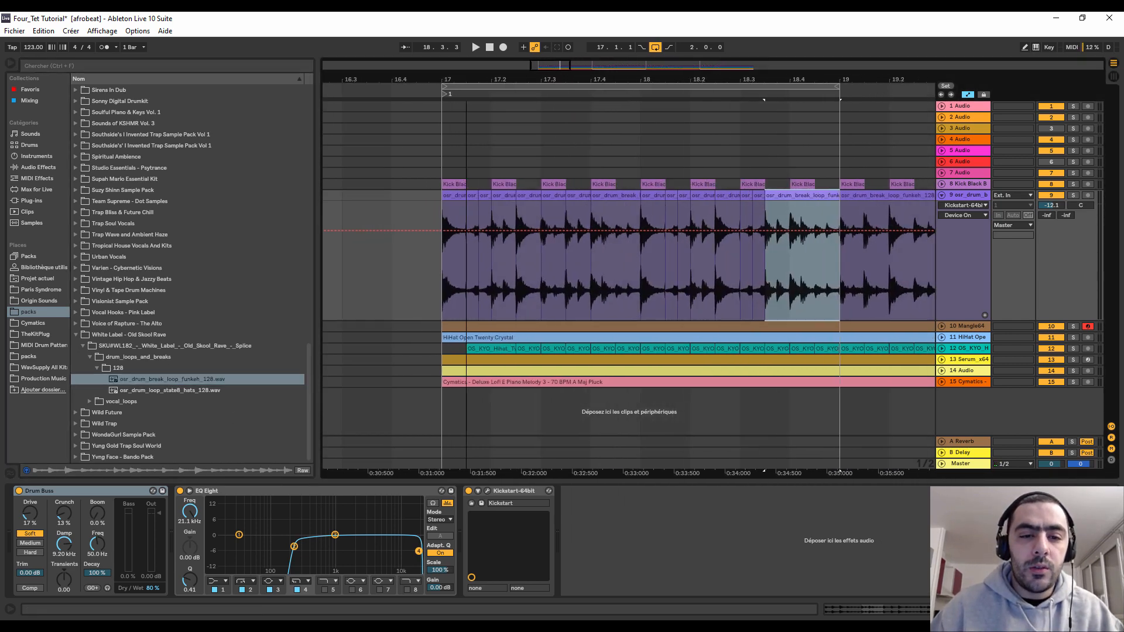
drag(467, 79, 472, 114)
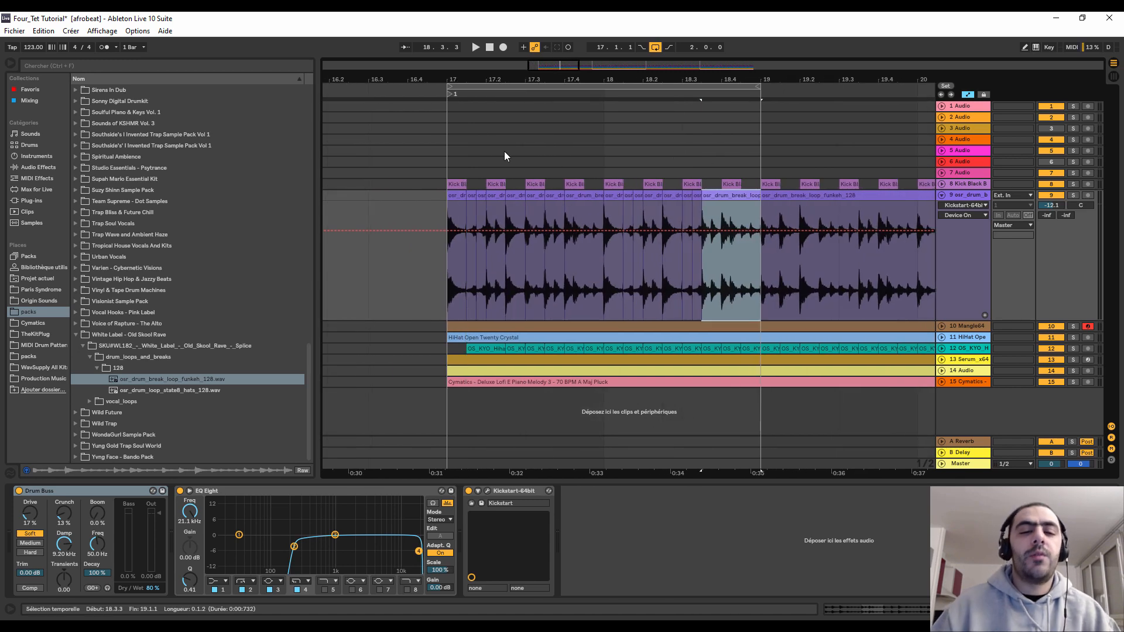
drag(518, 79, 517, 21)
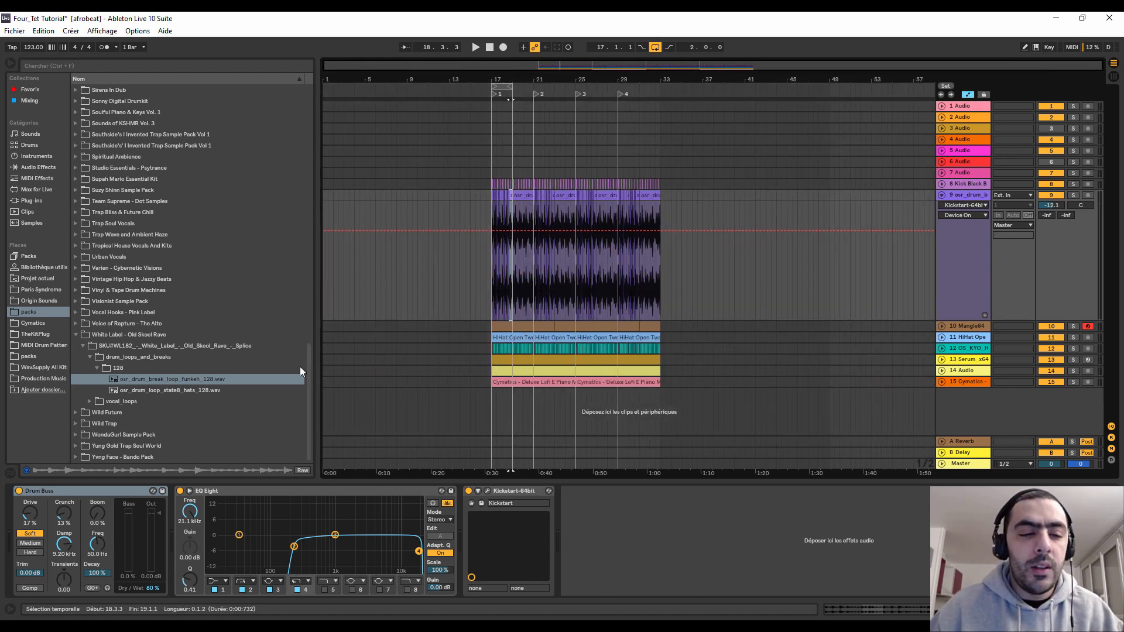
click(941, 194)
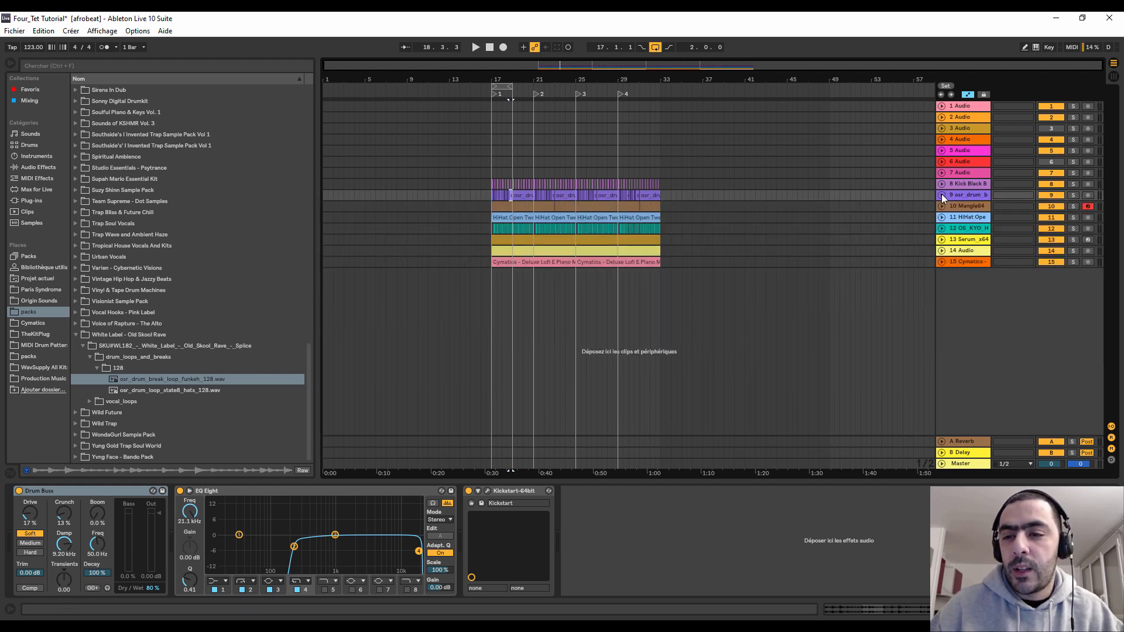
click(954, 263)
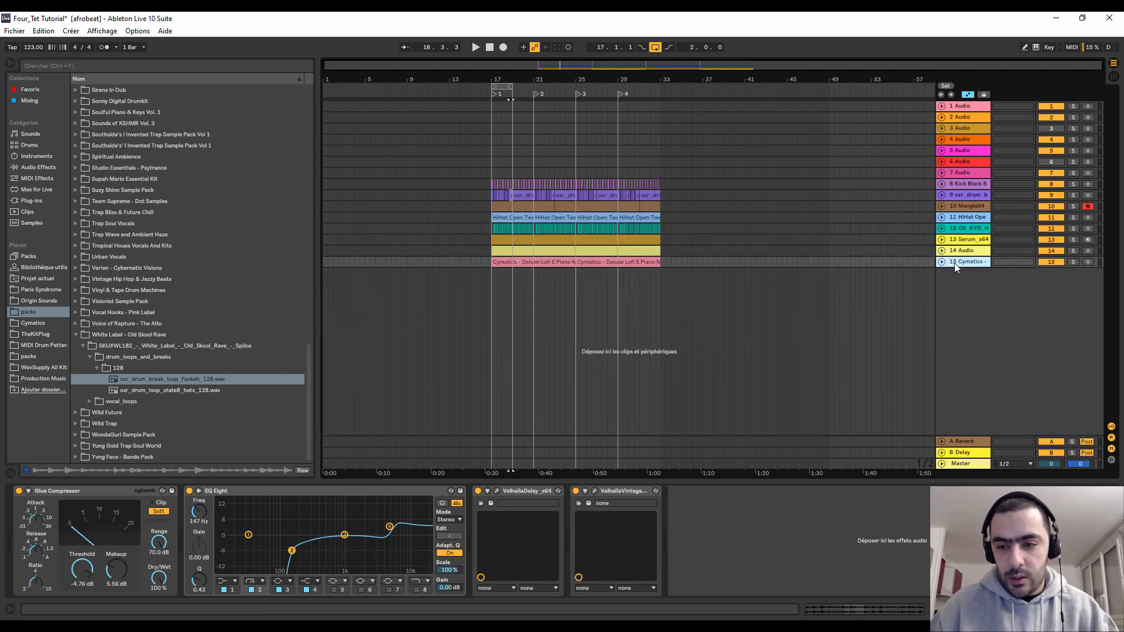
click(705, 353)
drag(156, 378, 489, 299)
key(z)
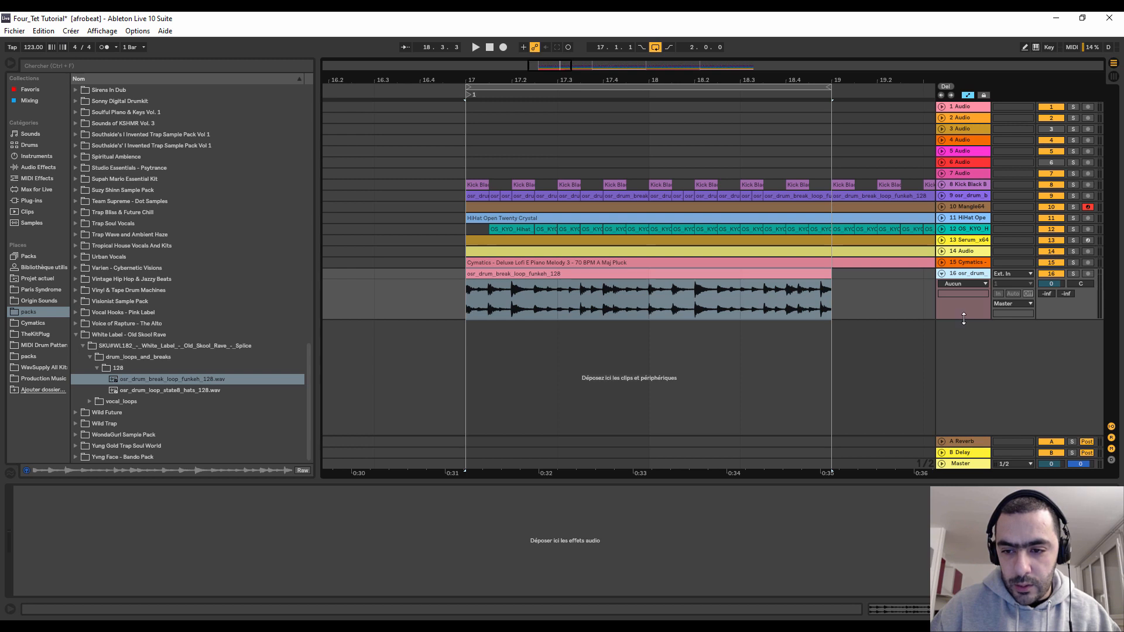
drag(961, 319, 961, 369)
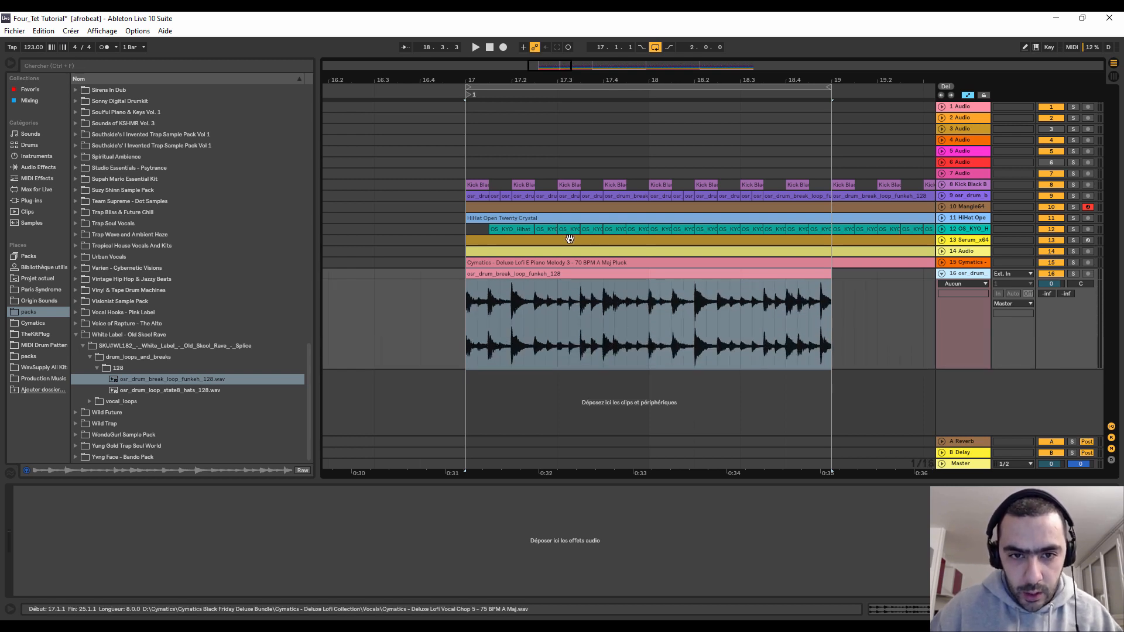
- Split off the first sixteenth of the drum break clip on the lowest track, from 17.1.1 to 17.1.2
drag(482, 79, 482, 83)
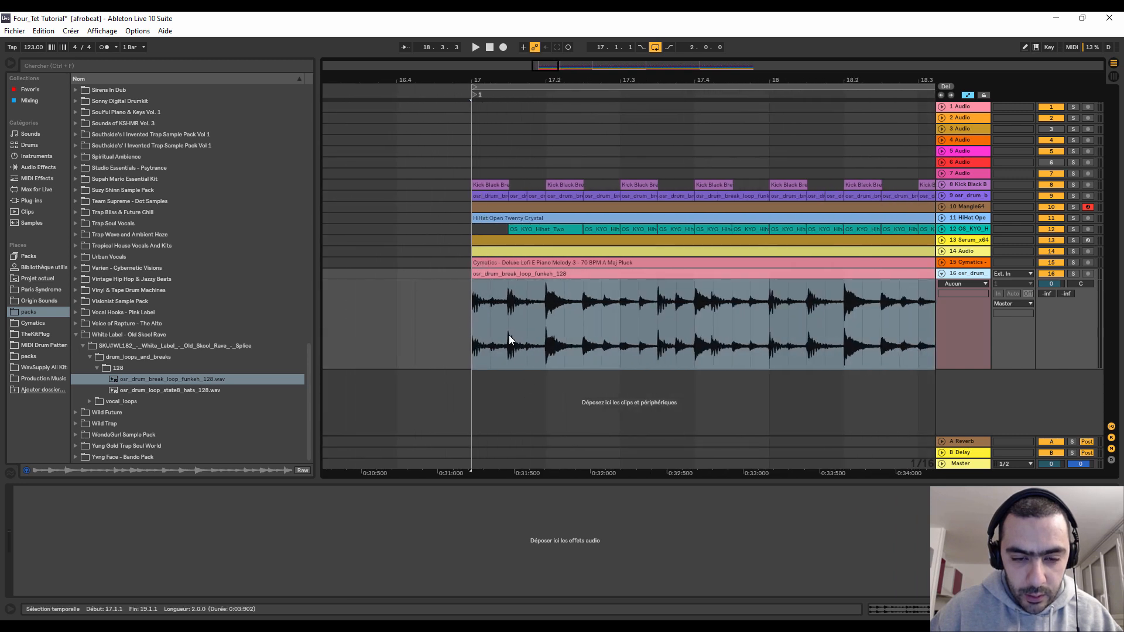
drag(491, 335, 471, 334)
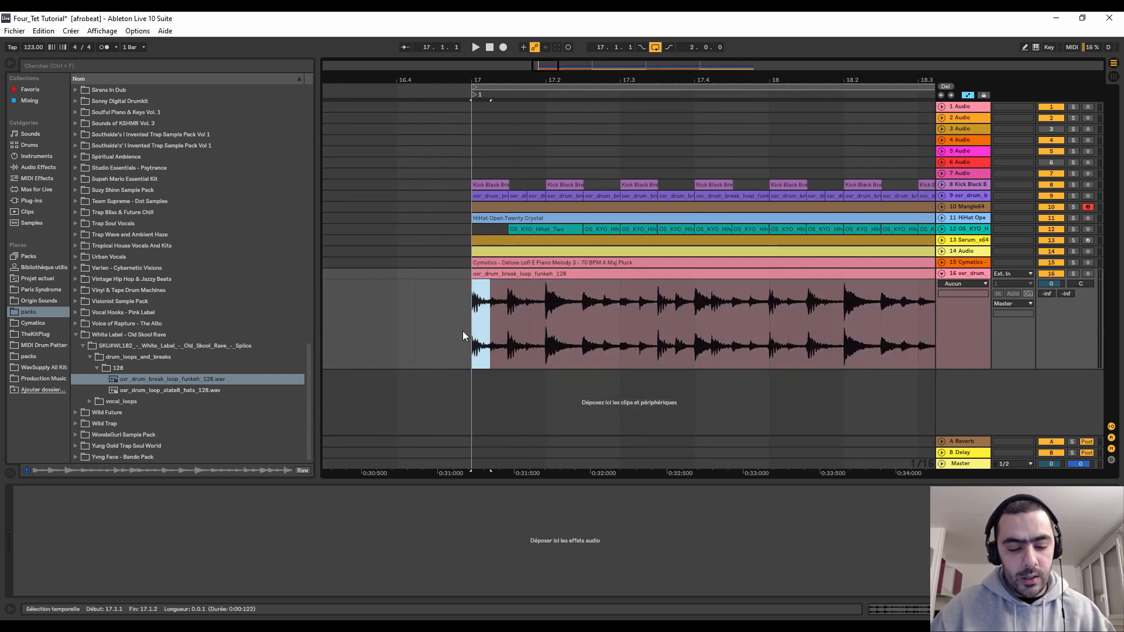
key(ctrl+e)
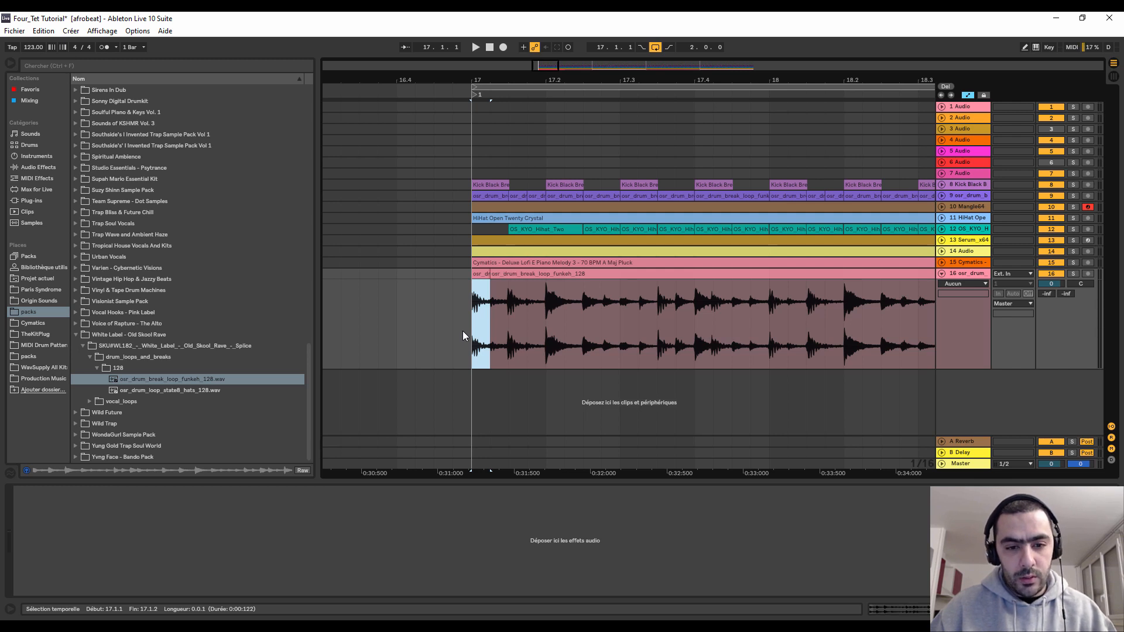
- Split the drum break between 17.2 and 17.3 and repeat its sixteenth-note slice from 17.2.3 at 17.2.4
mouse_move(546, 321)
mouse_down()
mouse_move(617, 334)
mouse_move(602, 327)
mouse_up()
key(ctrl+e)
click(583, 328)
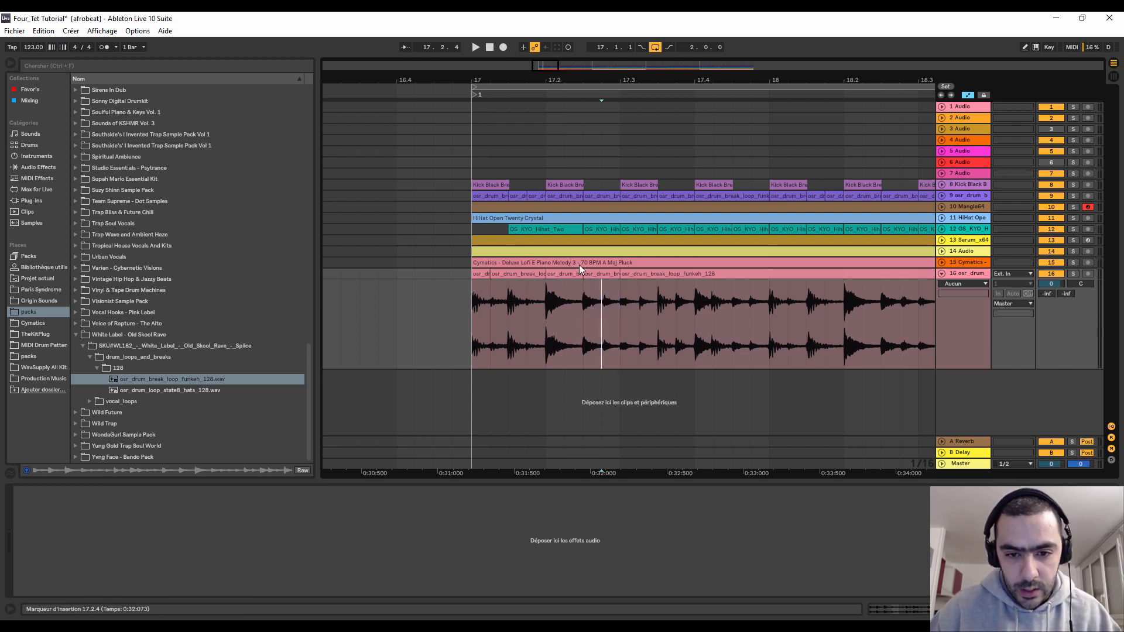
drag(583, 270, 593, 274)
key(ctrl+d)
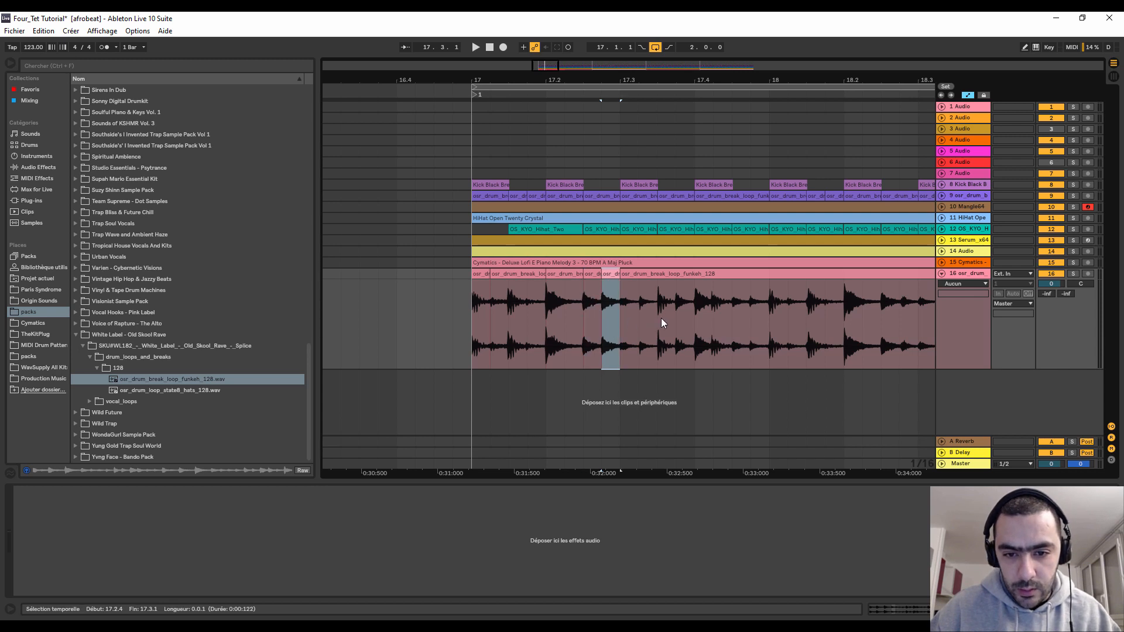
- Copy the section of the drum break from 17.3.1 to 17.3.3 and paste it at 17.1.3
drag(658, 322, 628, 322)
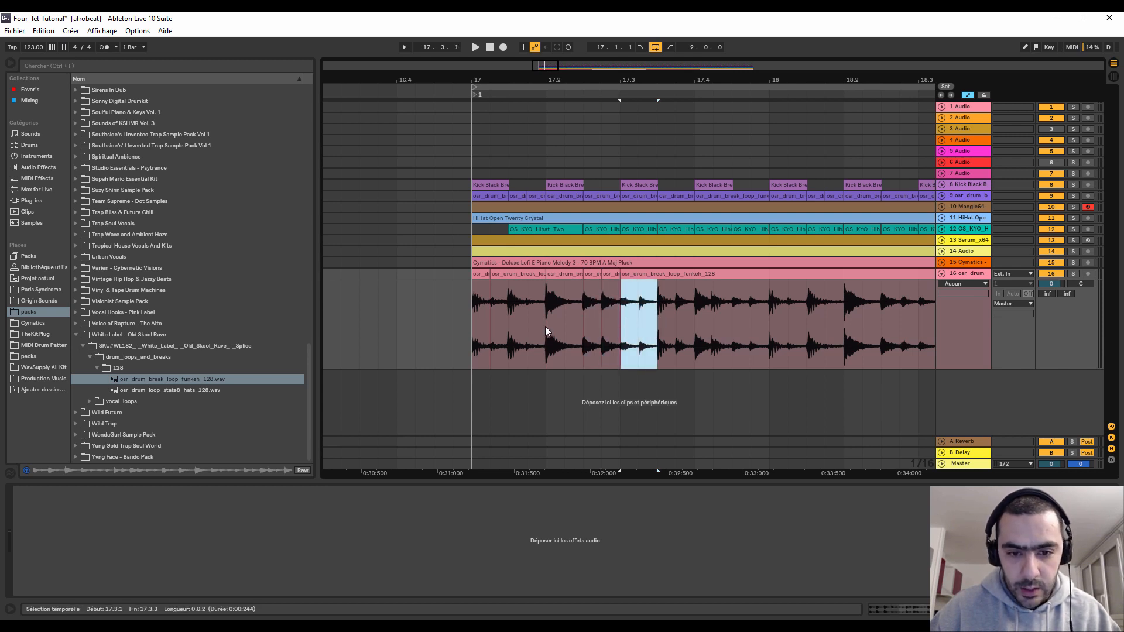
click(509, 321)
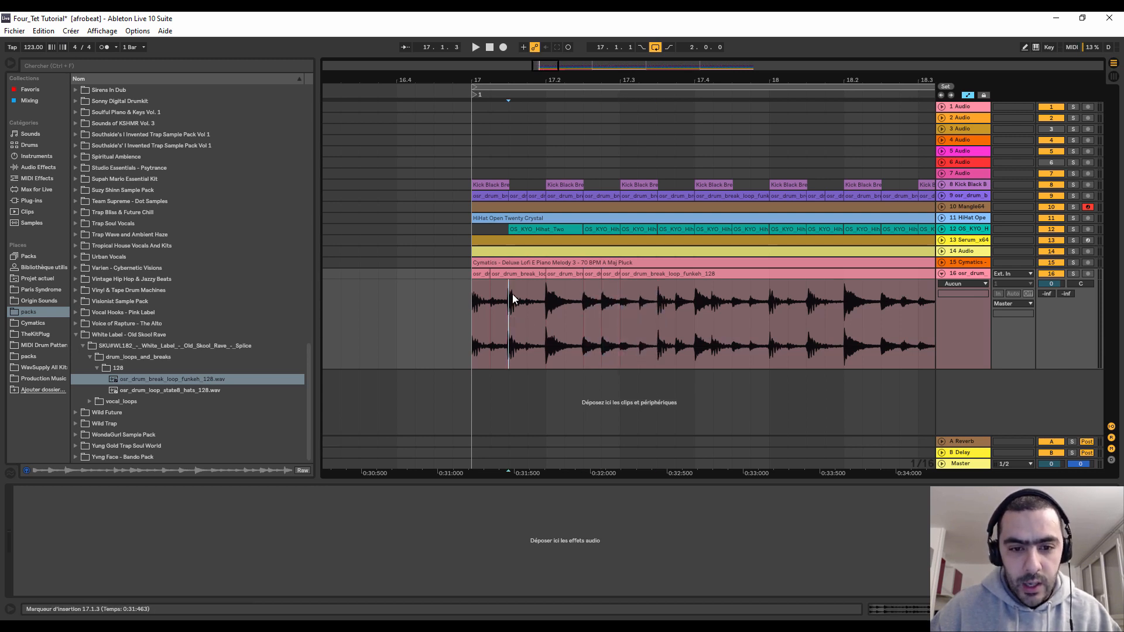
click(510, 295)
click(508, 293)
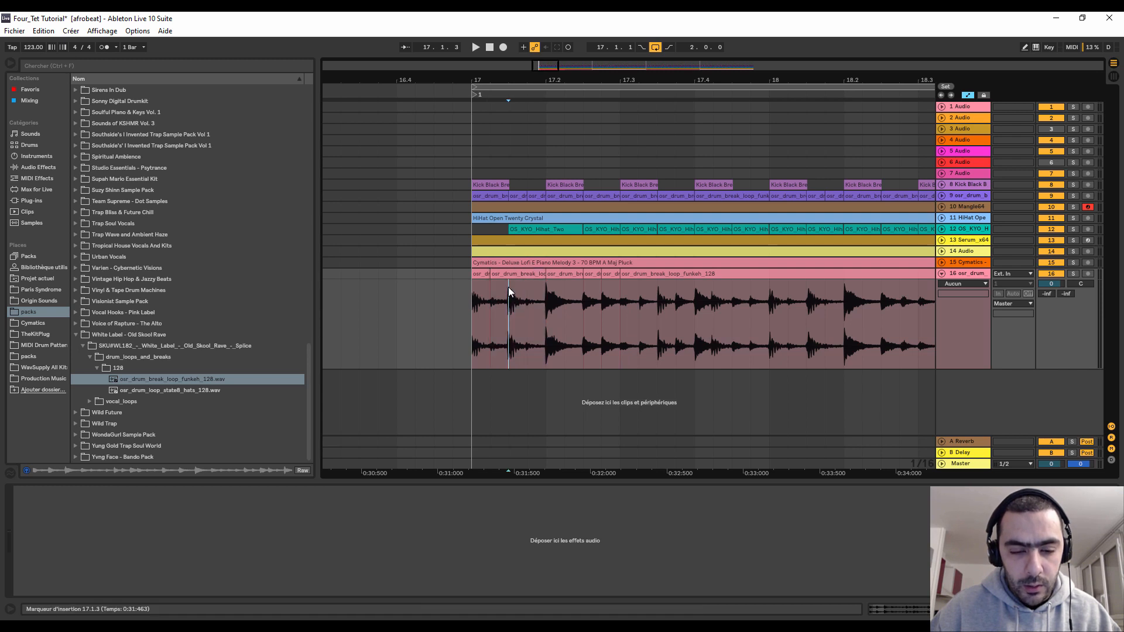
drag(654, 329, 622, 282)
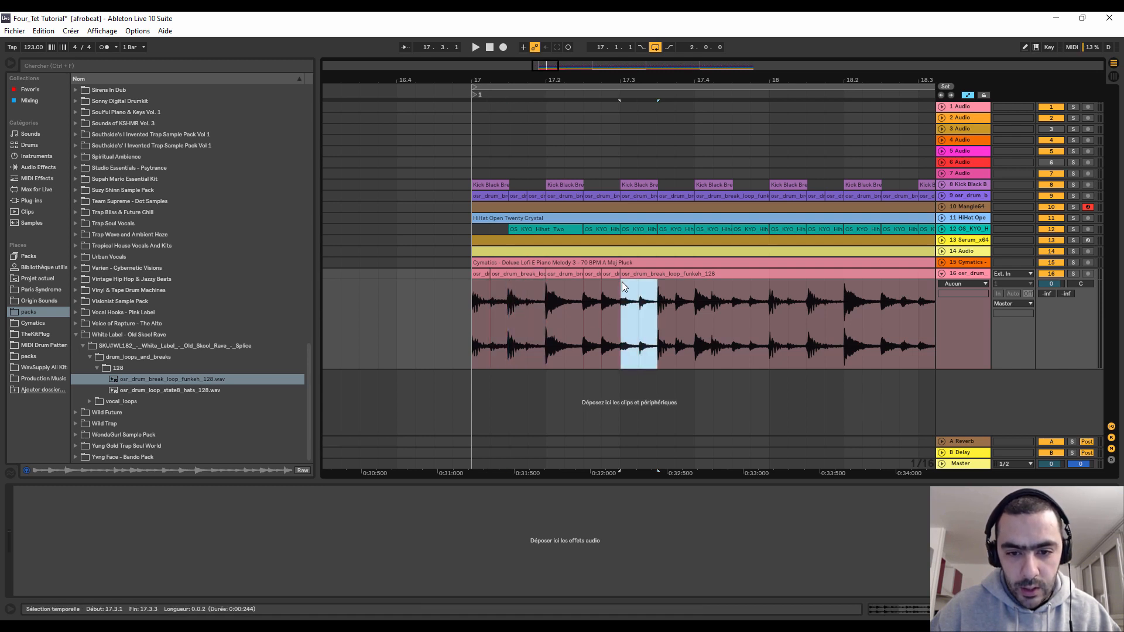
click(508, 311)
key(ctrl+v)
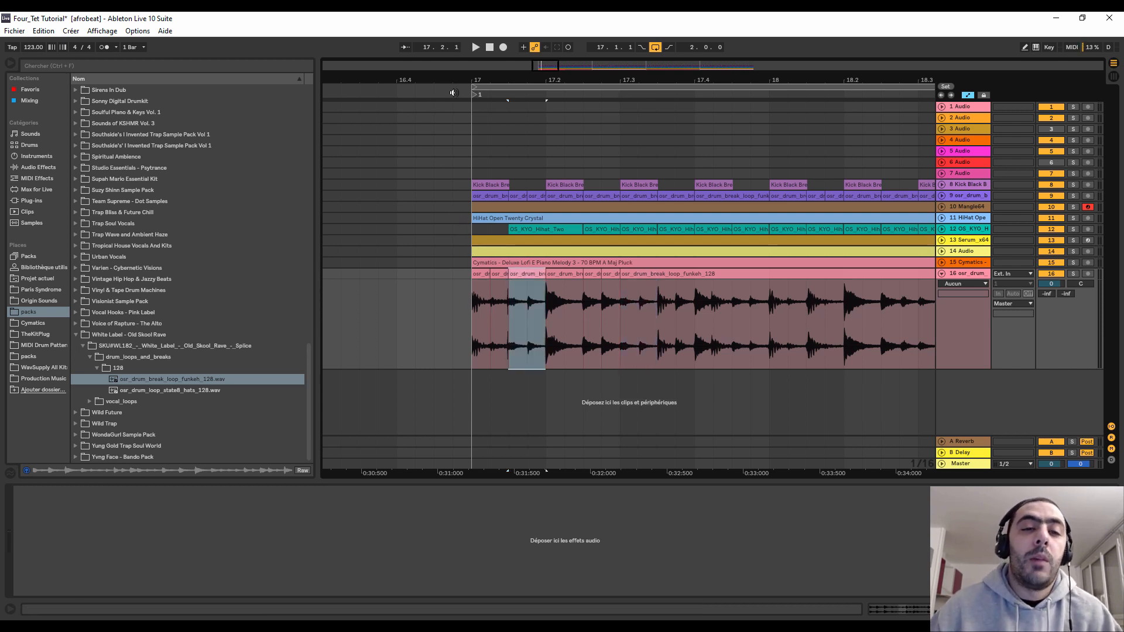
- Solo the chopped drum break's track and play it from bar 17
click(1073, 274)
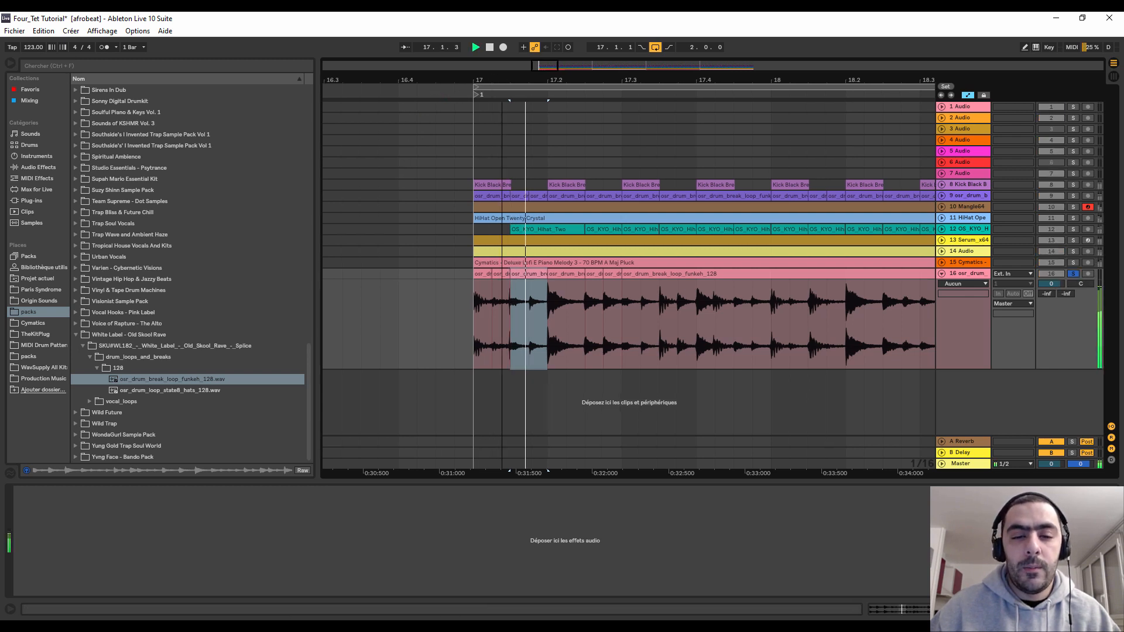
drag(472, 80, 421, 62)
key(space)
key(space)
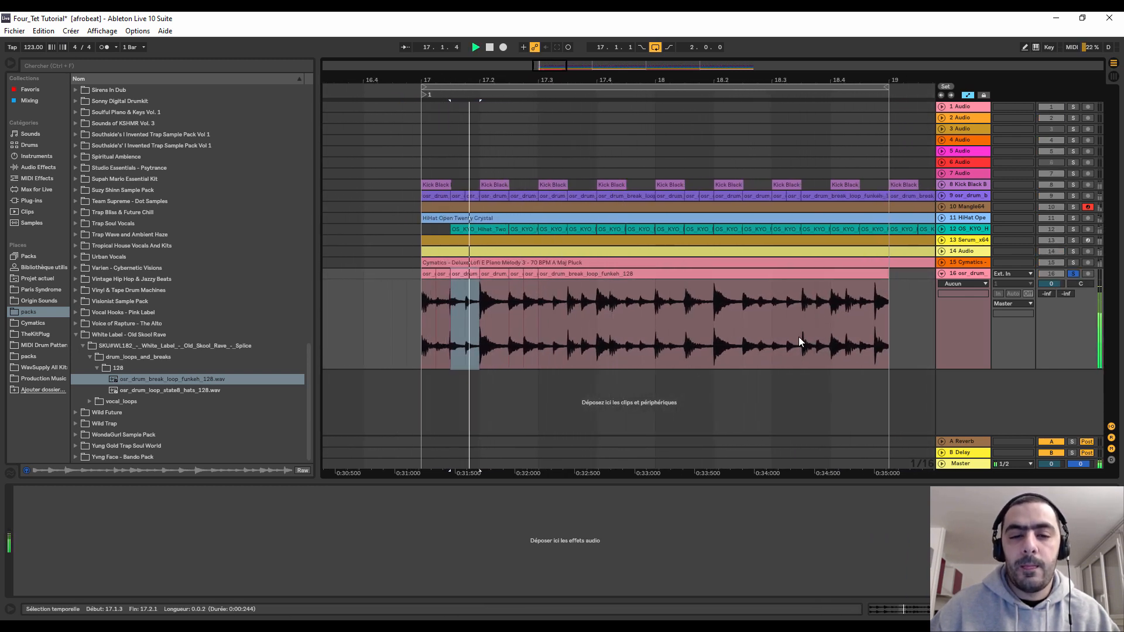
- During playback, duplicate the section from 18.2.3 to 18.3.1 twice, so that the copies fill 18.3 up to 18.4
drag(743, 326, 768, 323)
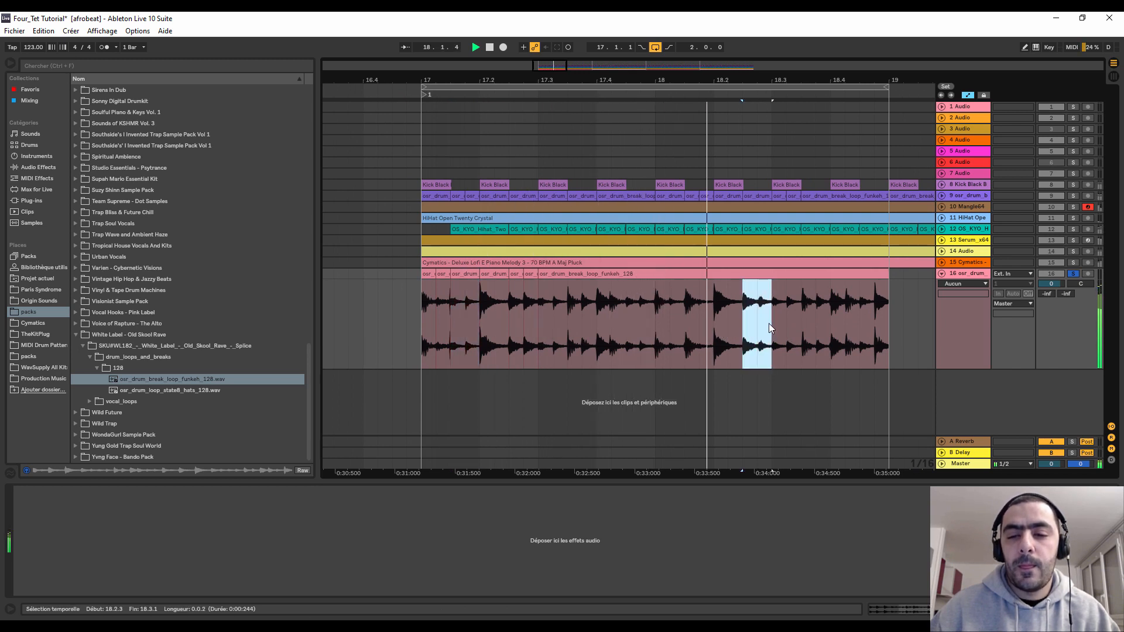
drag(749, 282, 740, 275)
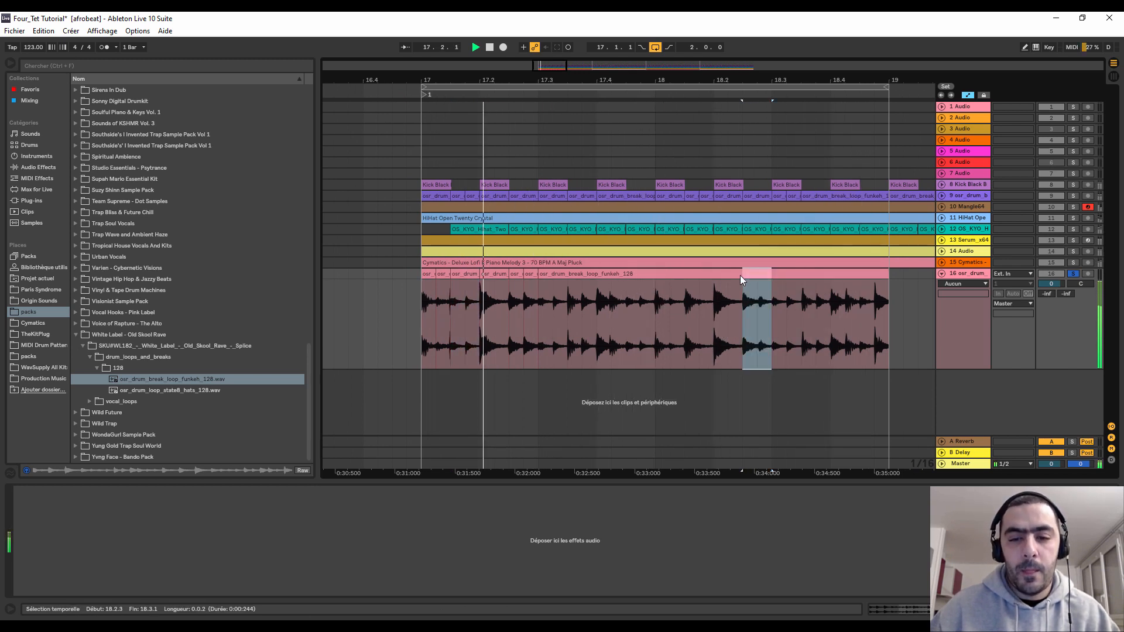
key(ctrl+d)
key(ctrl+d)
drag(873, 321, 886, 323)
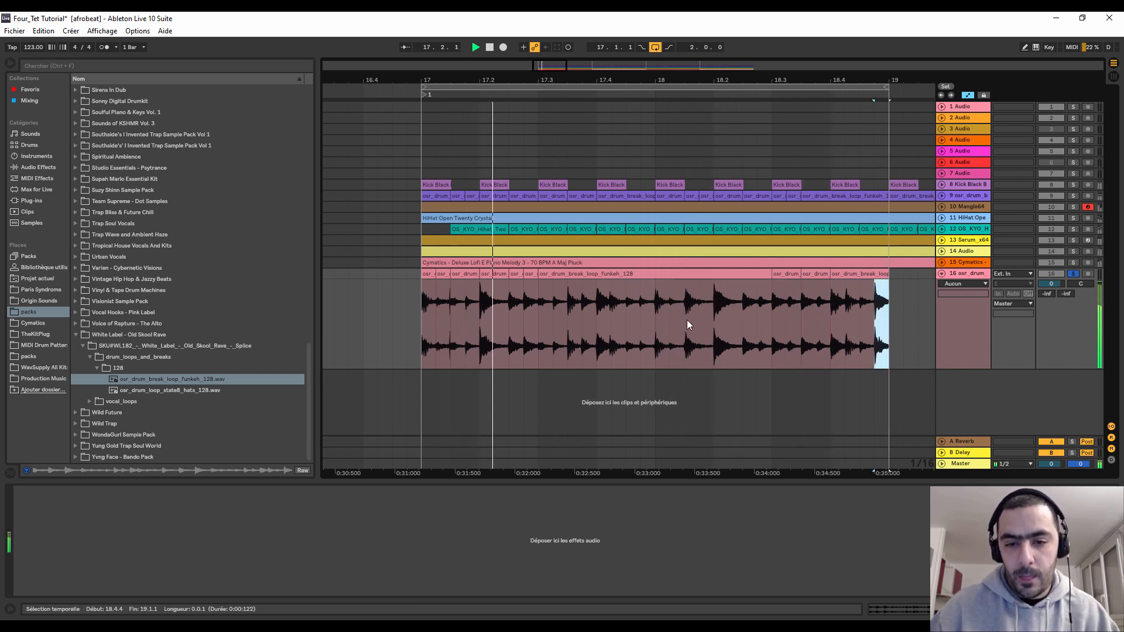
- Duplicate two more short slices of the break so that copies sit at 18.1.3 and 18.2.2, and stop playback
drag(686, 319, 701, 322)
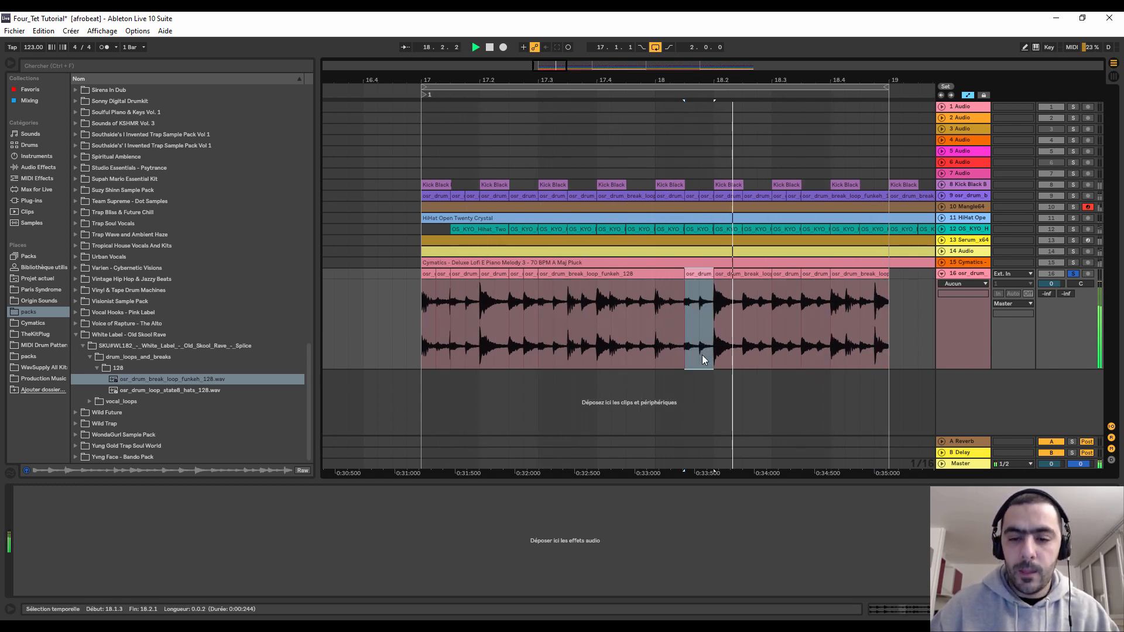
drag(655, 307, 669, 313)
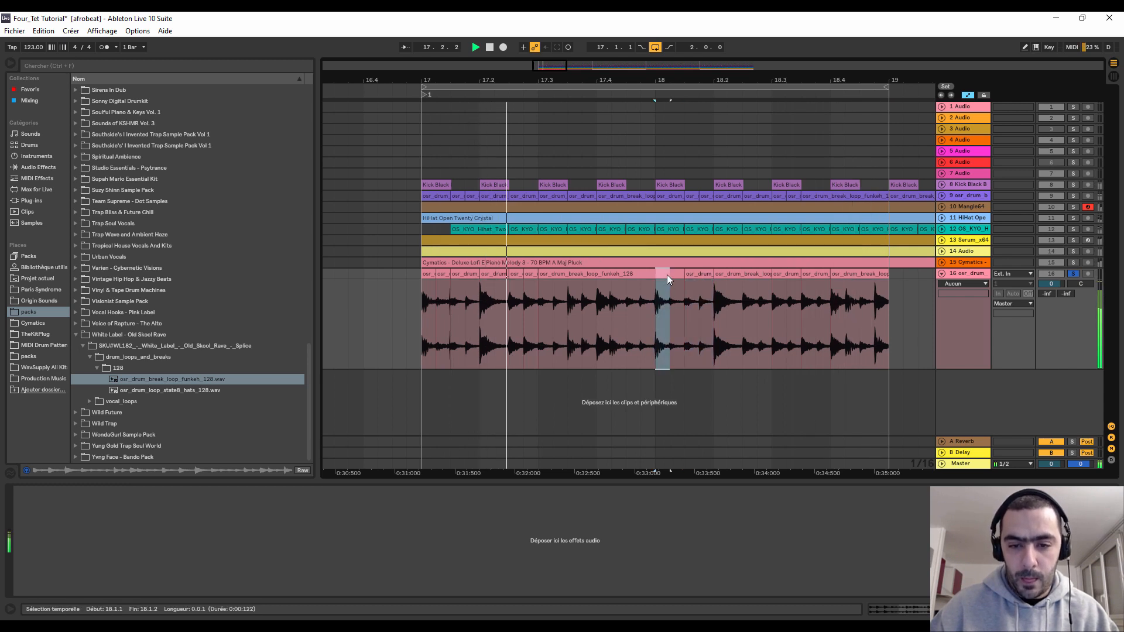
drag(728, 292, 741, 293)
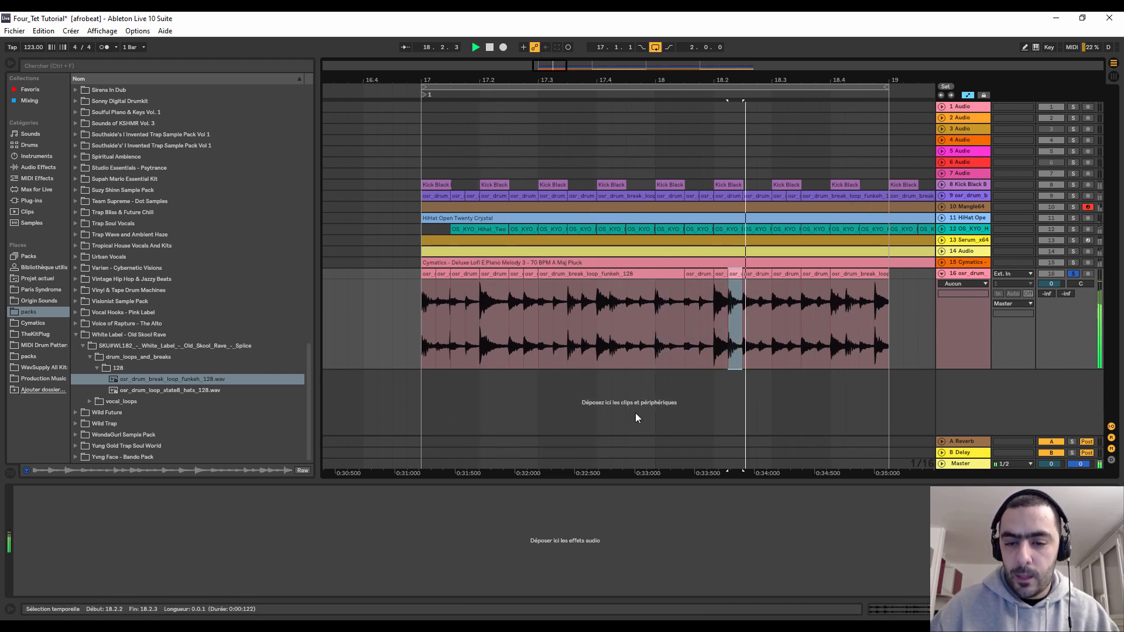
key(space)
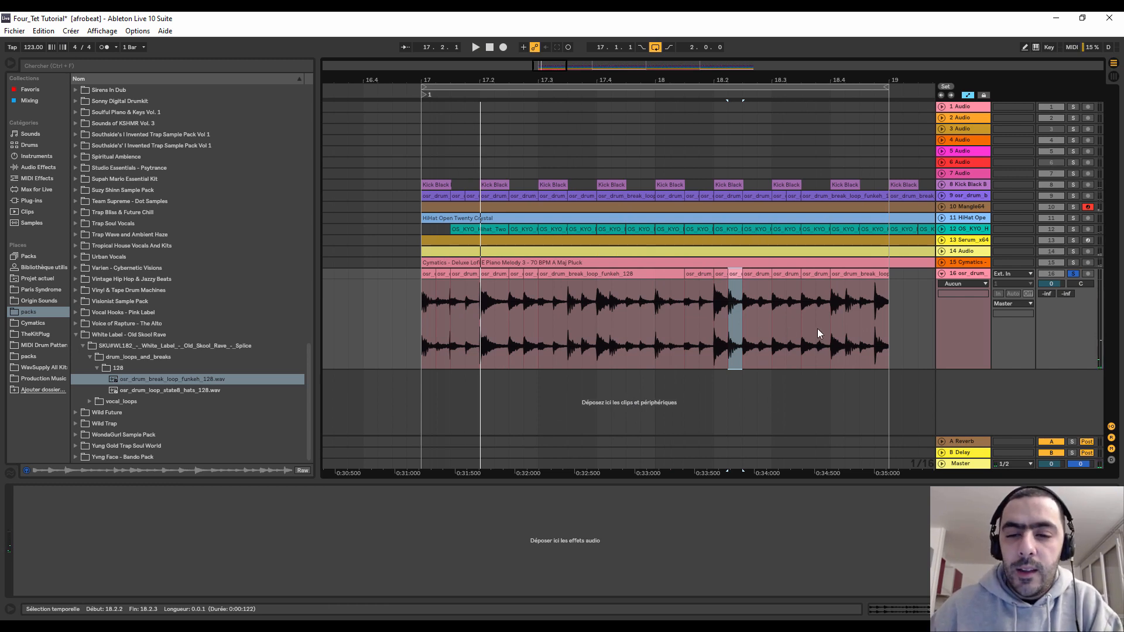
- Extend the first slice at bar 17 to bar 19 so that it replaces all the other chops
click(444, 299)
click(431, 275)
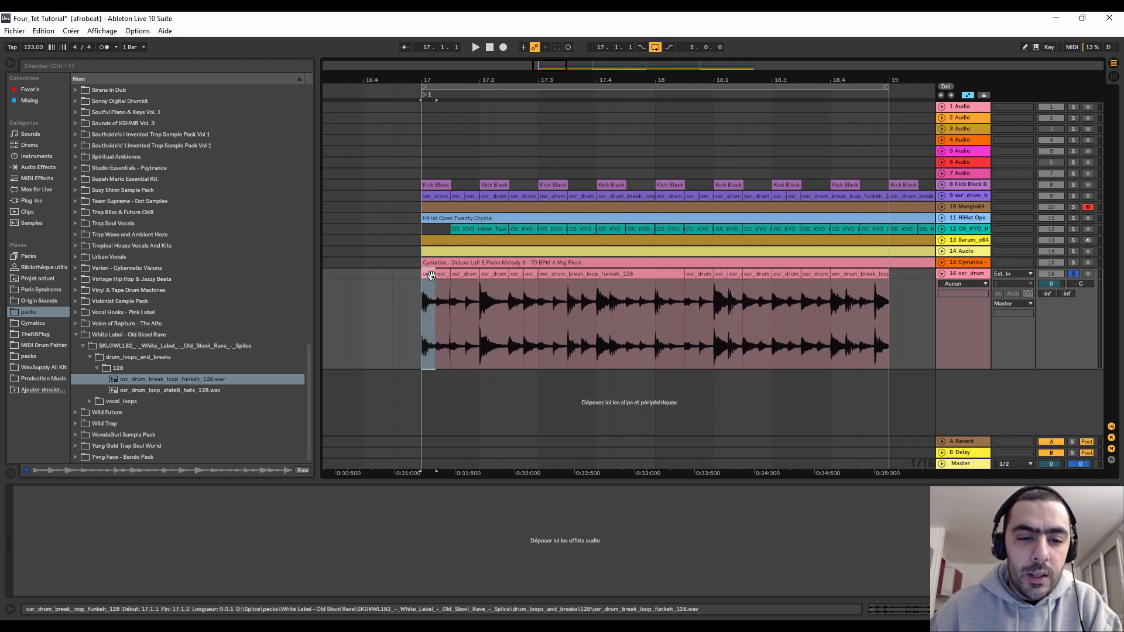
drag(433, 277, 889, 299)
- Slice the full drum break clip to a new MIDI track, fold the audio track, and solo and unfold the new one
right_click(494, 279)
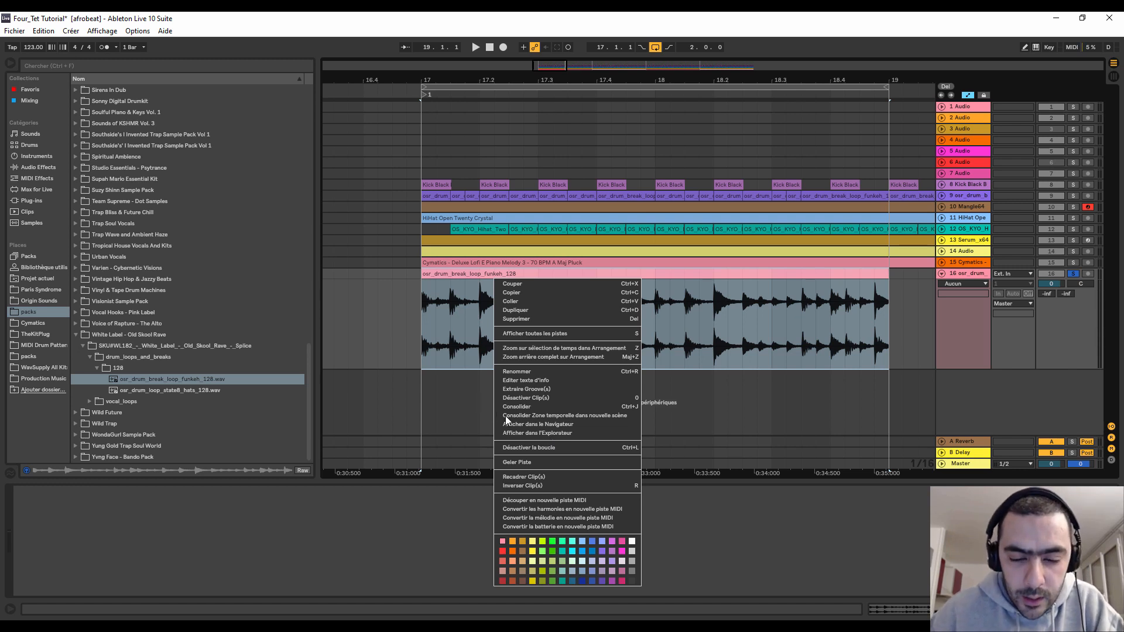
click(560, 501)
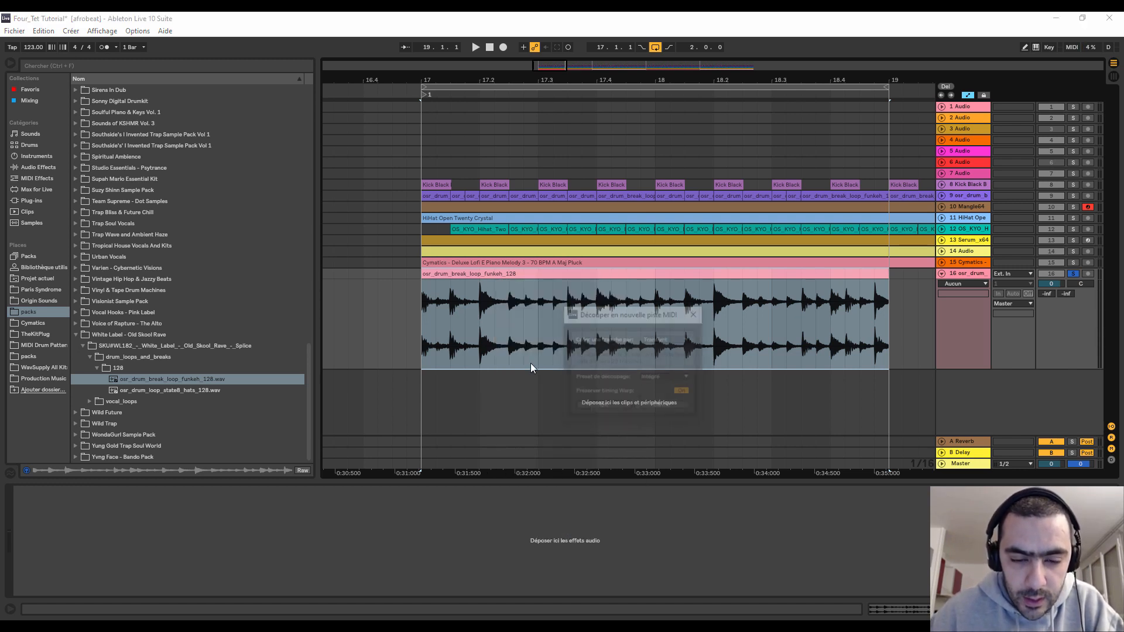
click(598, 404)
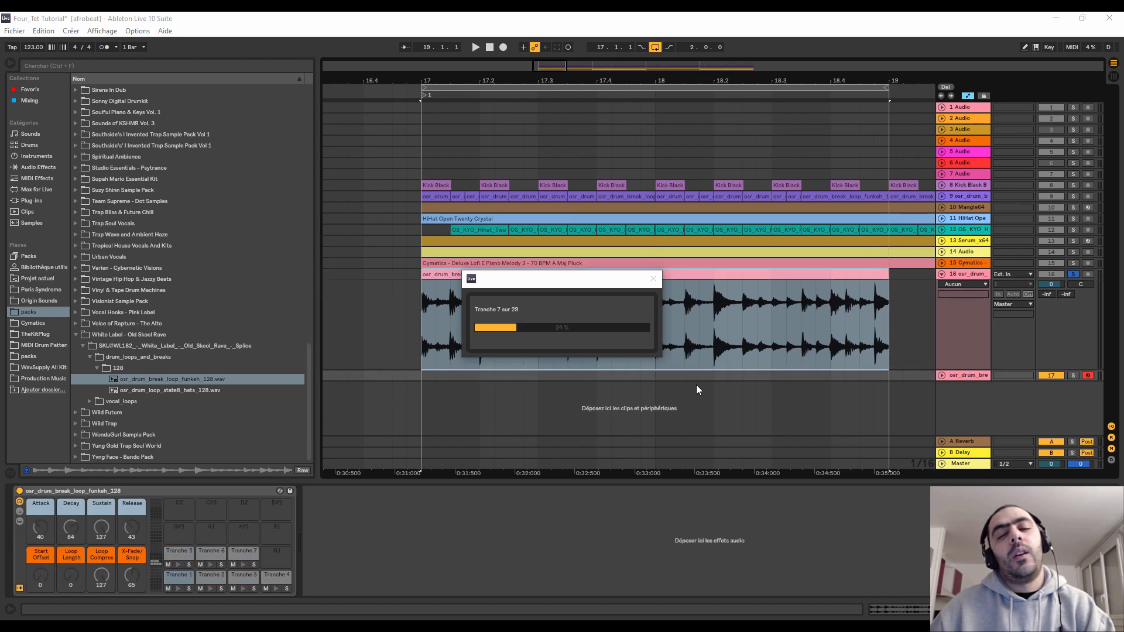
click(940, 274)
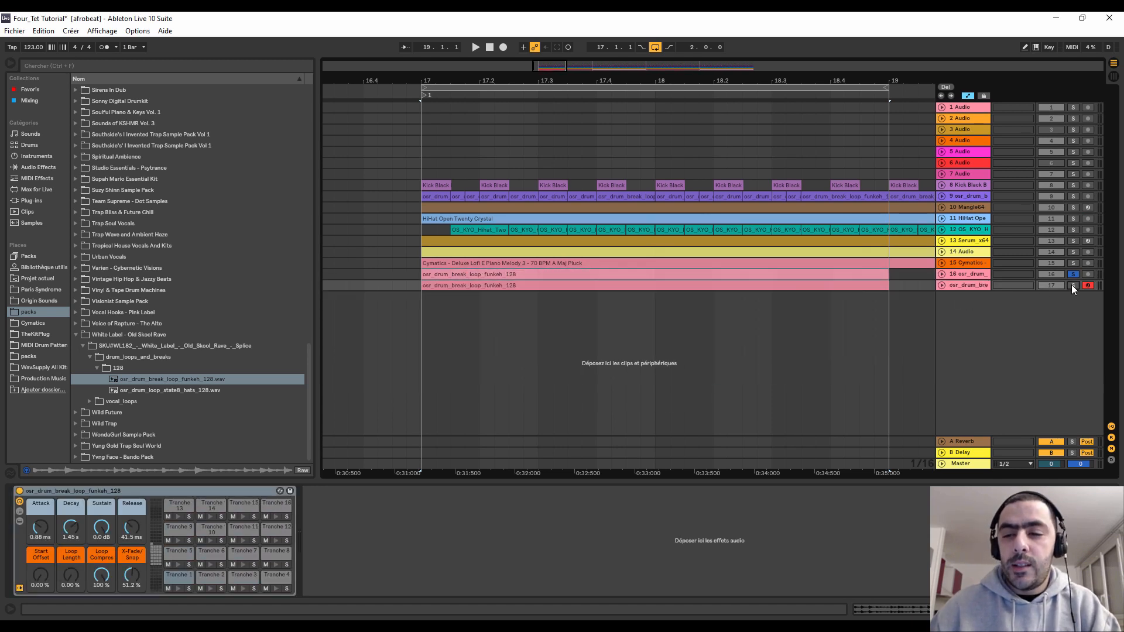
click(942, 285)
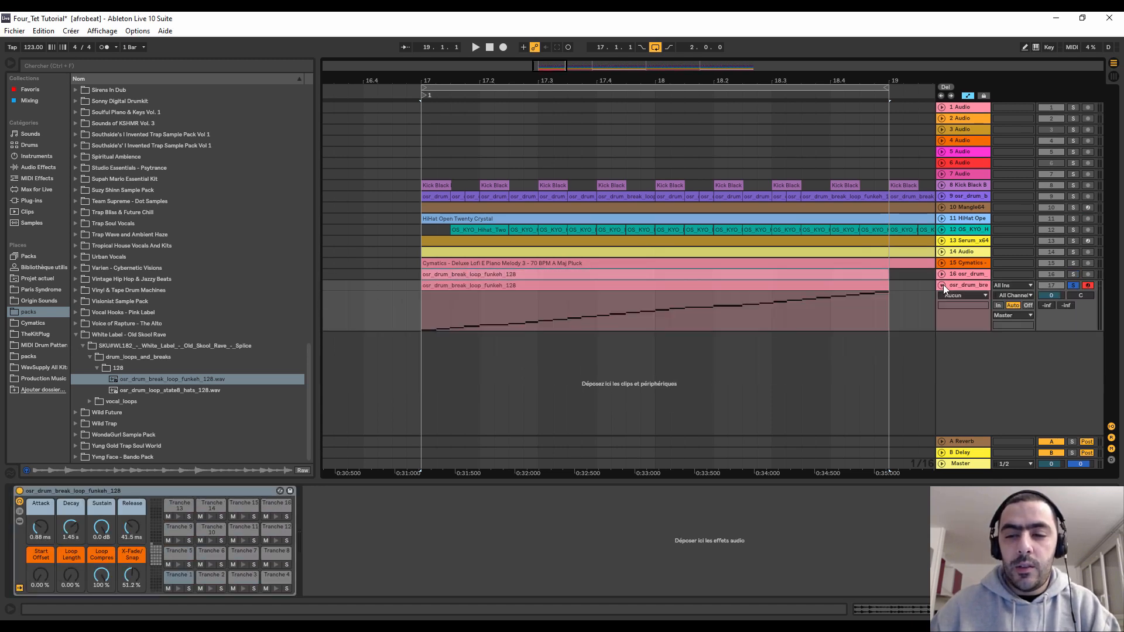
- Audition slices 1, 6, 10 and 11 in the drum rack and set its Release to 60.0 s
click(177, 589)
click(211, 565)
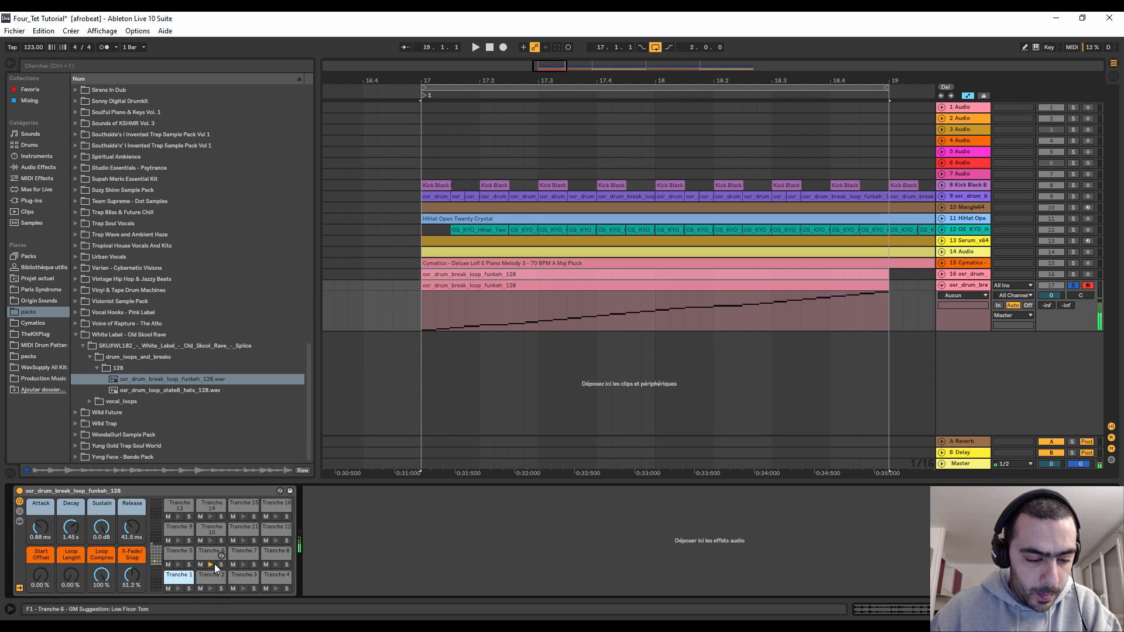
click(210, 540)
drag(132, 527, 131, 445)
click(243, 541)
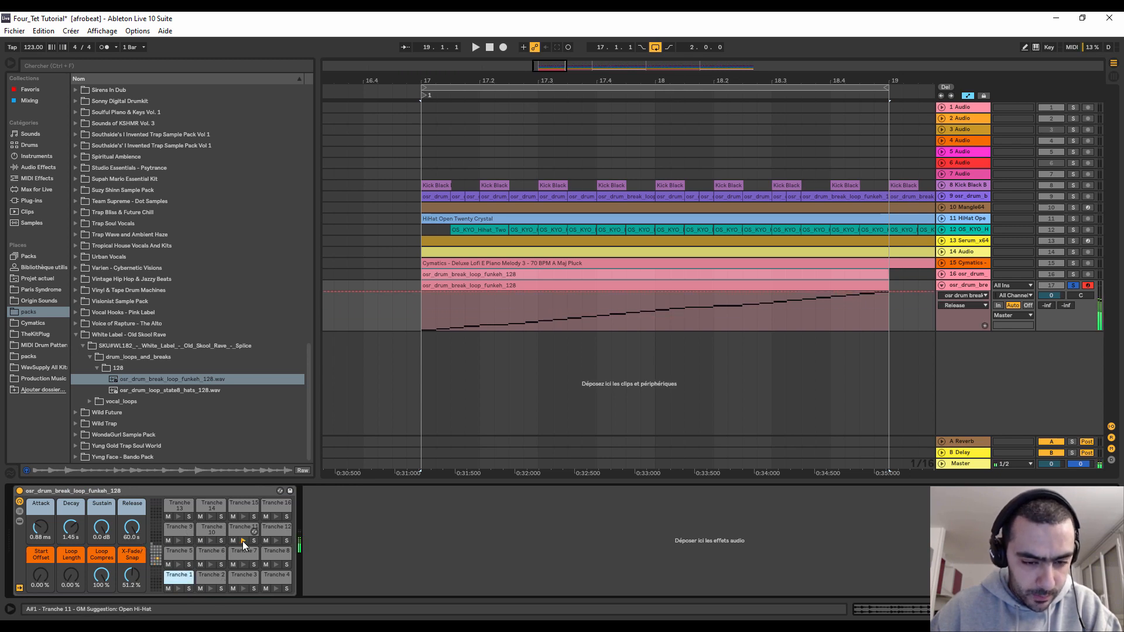
- Open the sliced MIDI clip and raise the three notes starting at 1.3 to Tranche 19, 20 and 21
double_click(520, 283)
drag(435, 448, 488, 522)
key(Up)
key(Up)
key(Up)
key(Up)
key(Up)
key(Up)
key(Up)
key(Up)
key(Up)
key(Up)
key(Up)
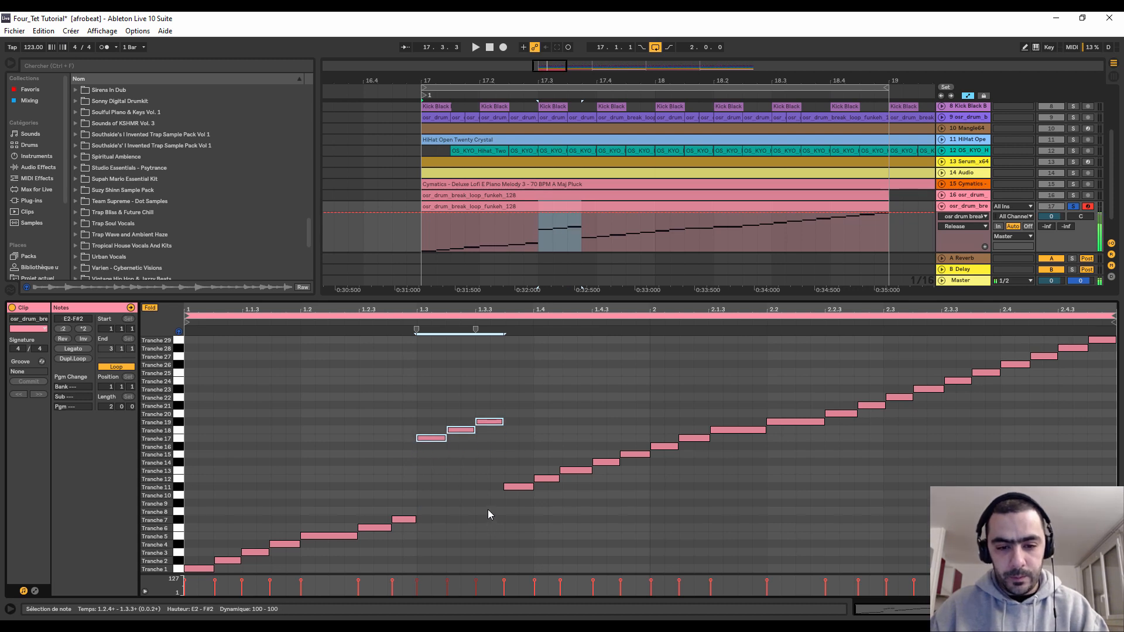
- Raise the note just before 1.4.3 to Tranche 18 and the note after it to Tranche 17
click(577, 471)
key(Up)
key(Up)
key(Up)
key(Up)
key(Up)
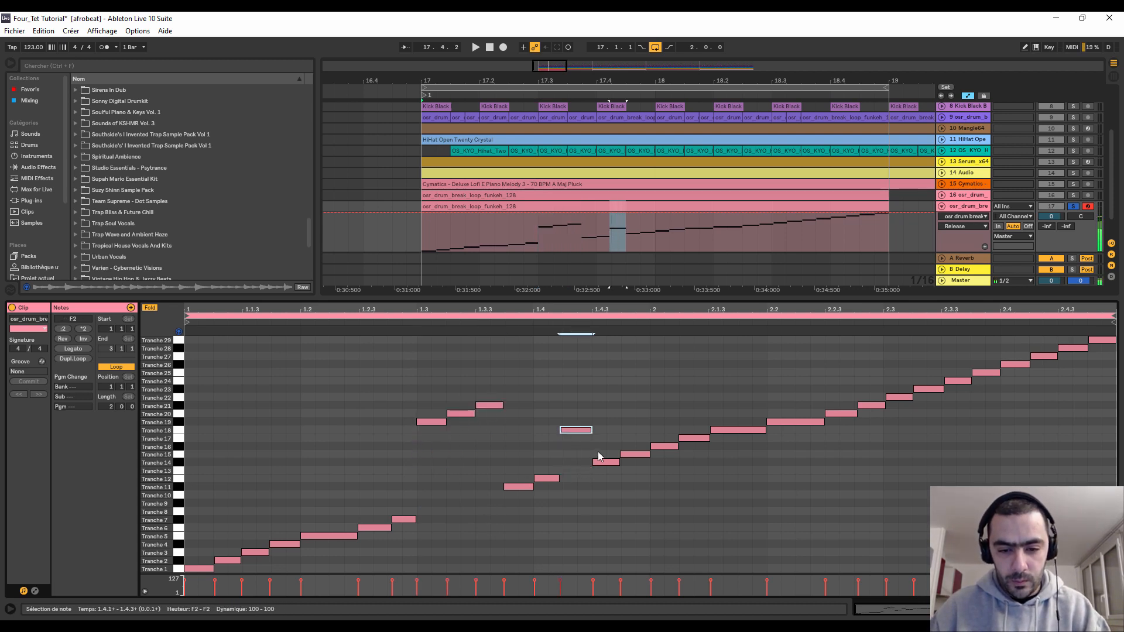
click(604, 463)
key(Up)
key(Up)
key(Up)
key(Up)
key(Down)
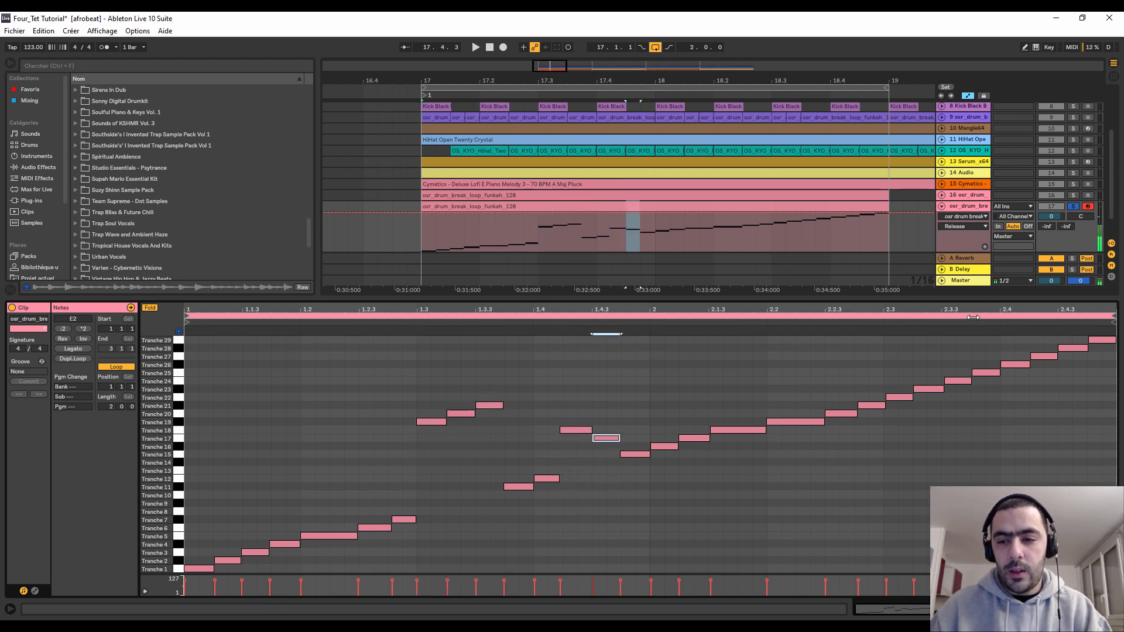
- Shorten the MIDI clip's loop to one bar, play the rearranged slices, and hide the note editor
drag(1114, 319, 651, 360)
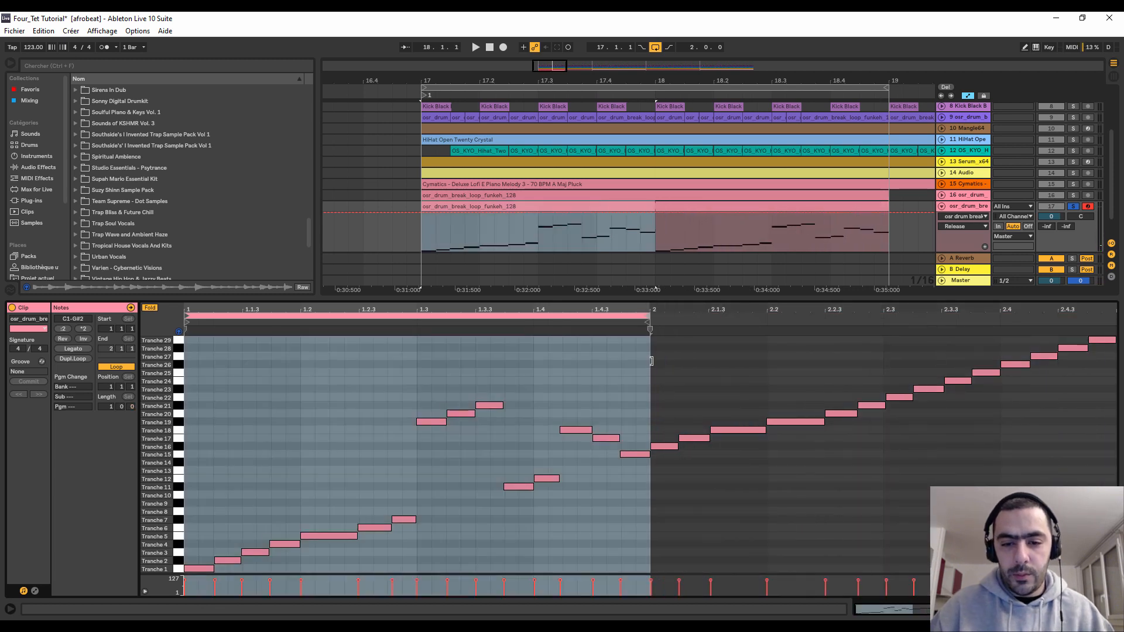
key(space)
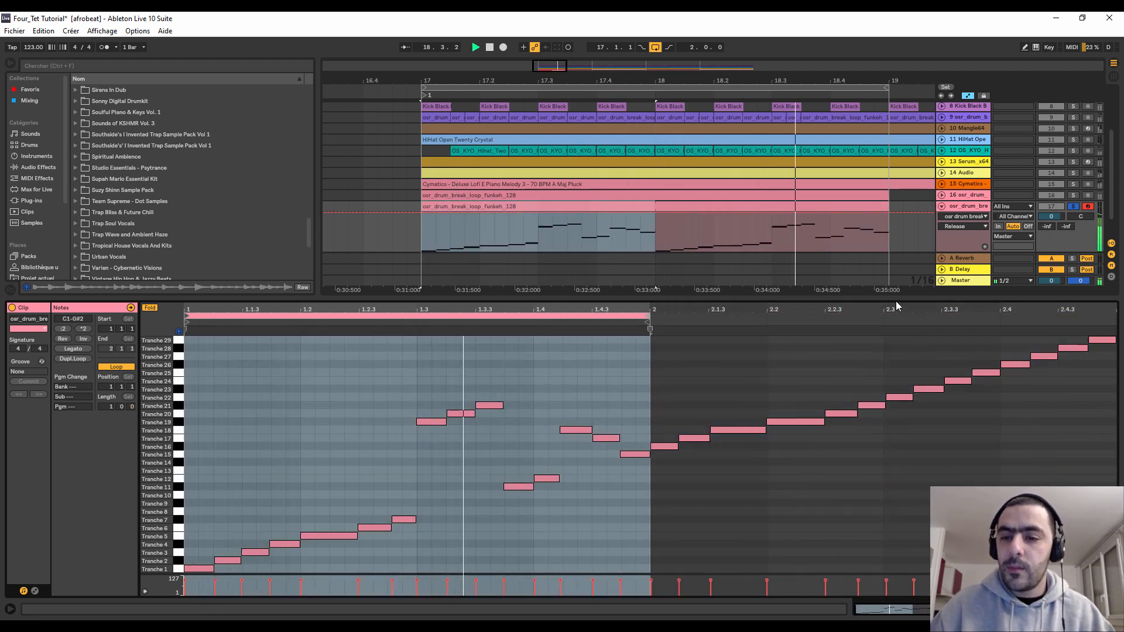
drag(894, 299, 902, 375)
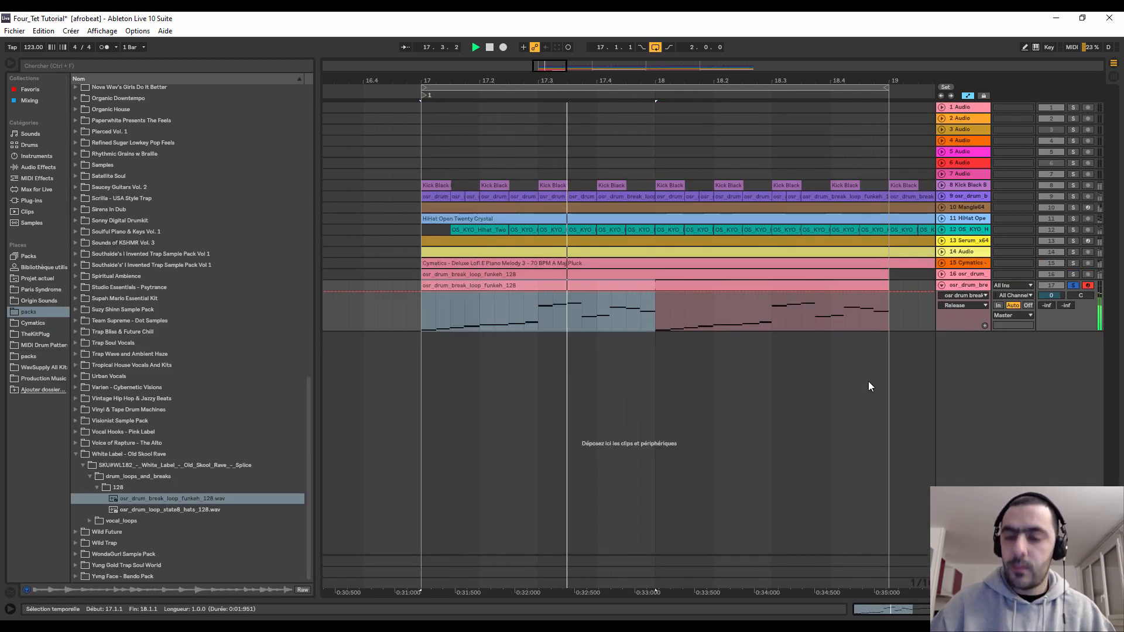
- Stop playback and delete the sliced MIDI track
key(space)
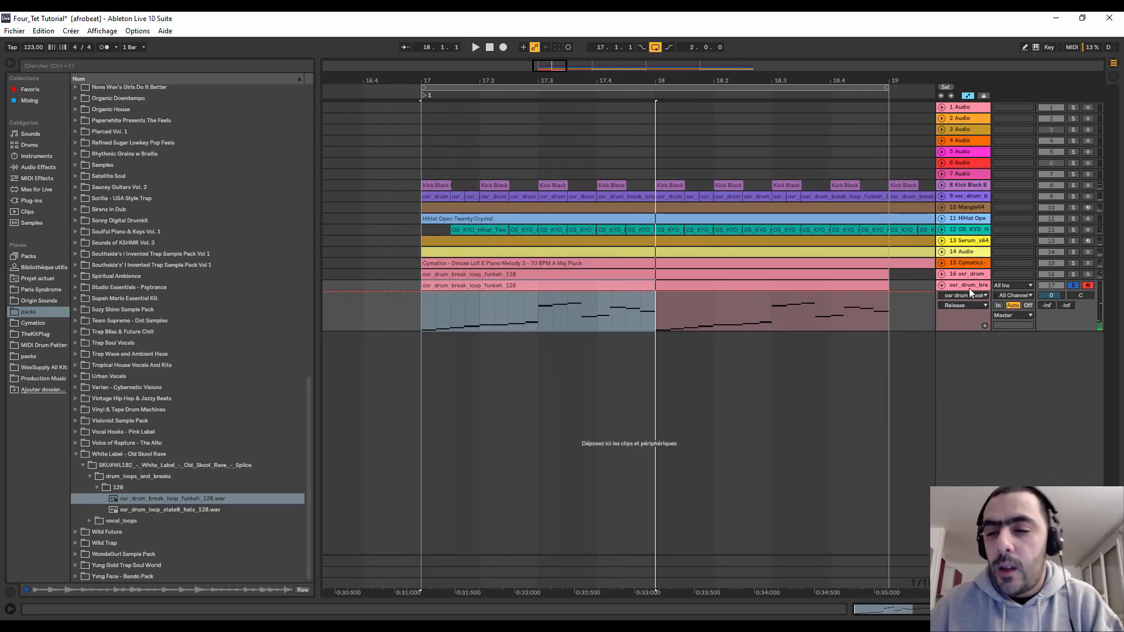
click(964, 287)
key(Delete)
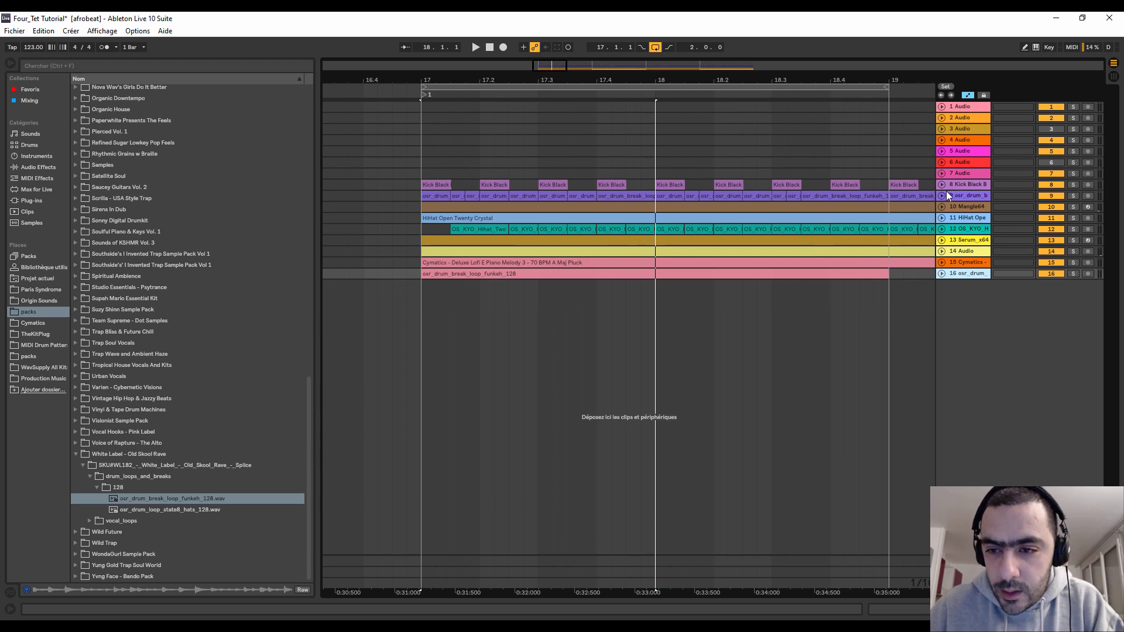
- Unfold the chopped drum break track and inspect its effect chain, including the Kickstart plugin's sidechain curve and mix
click(943, 194)
double_click(961, 195)
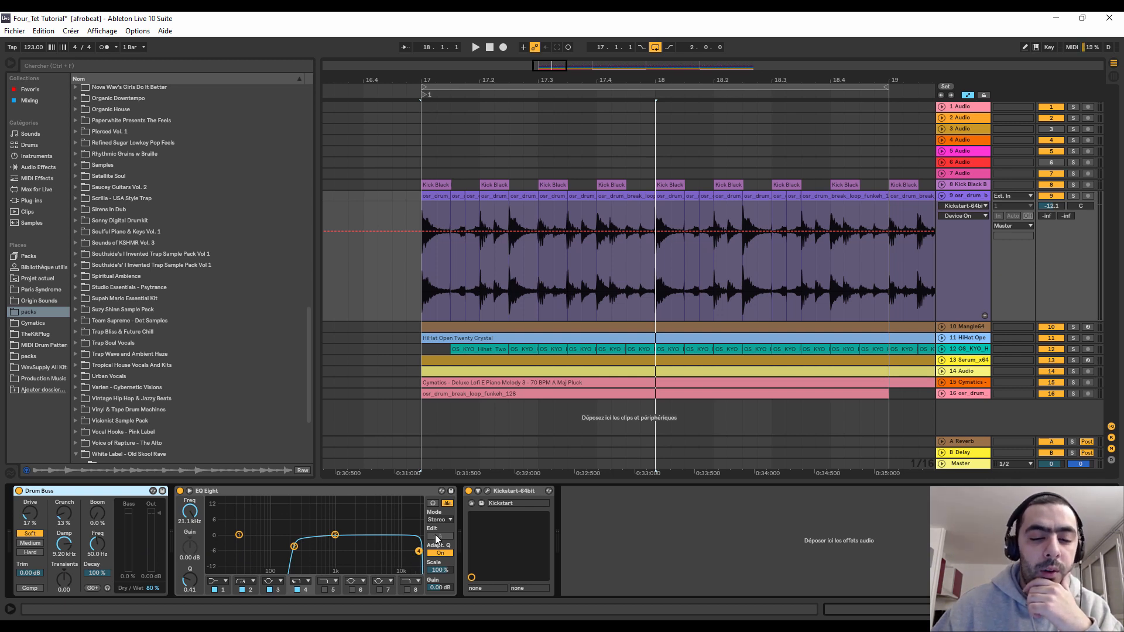
click(488, 491)
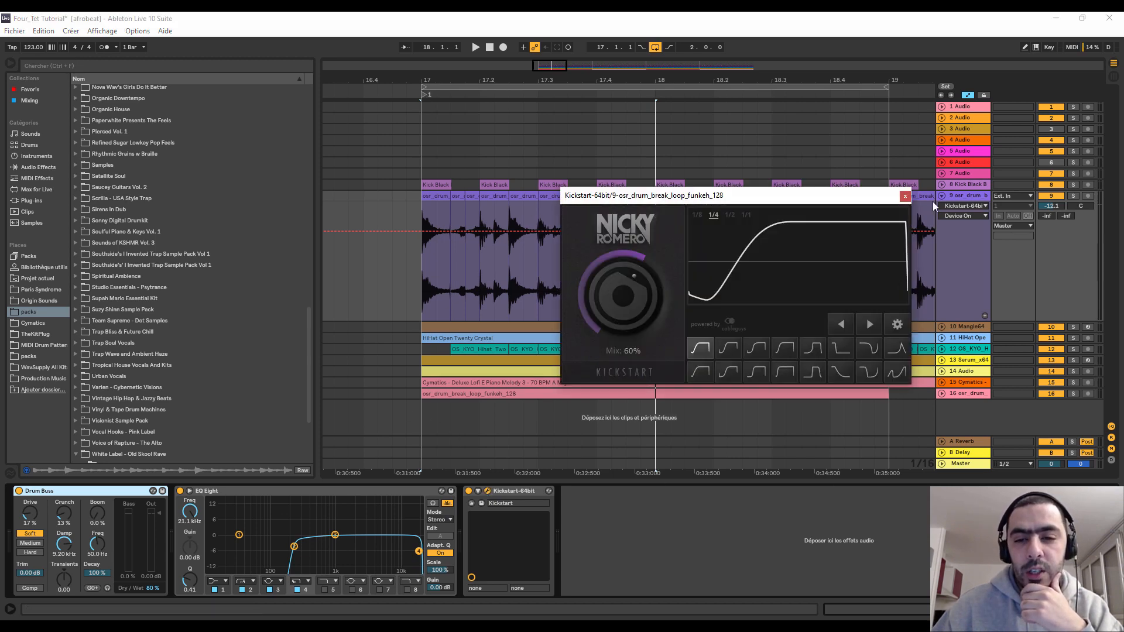
click(905, 196)
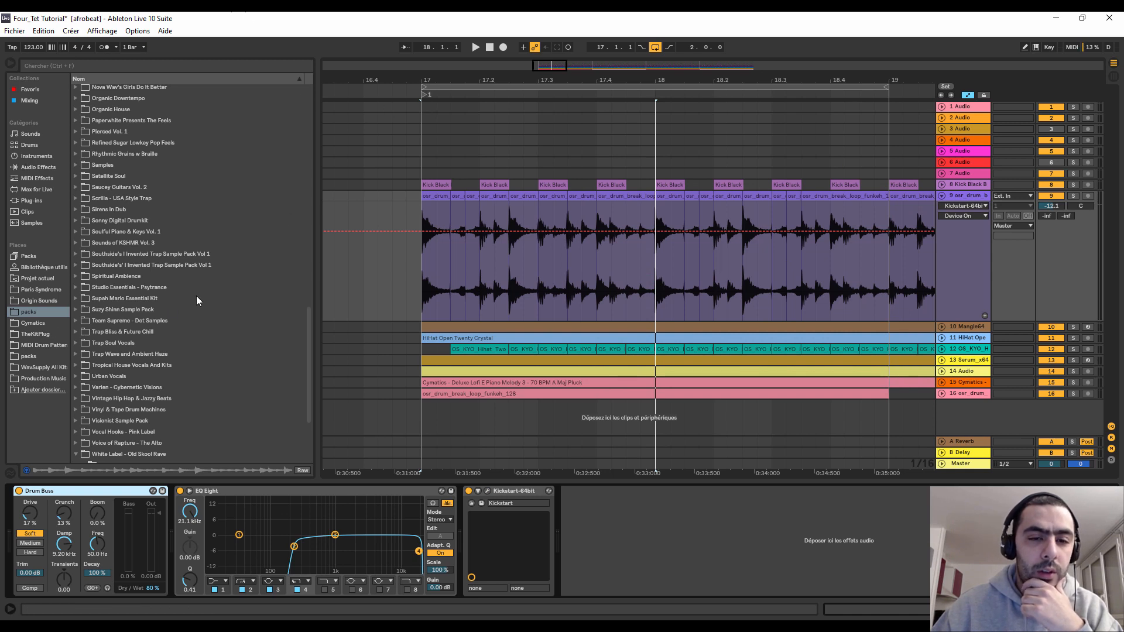
click(488, 491)
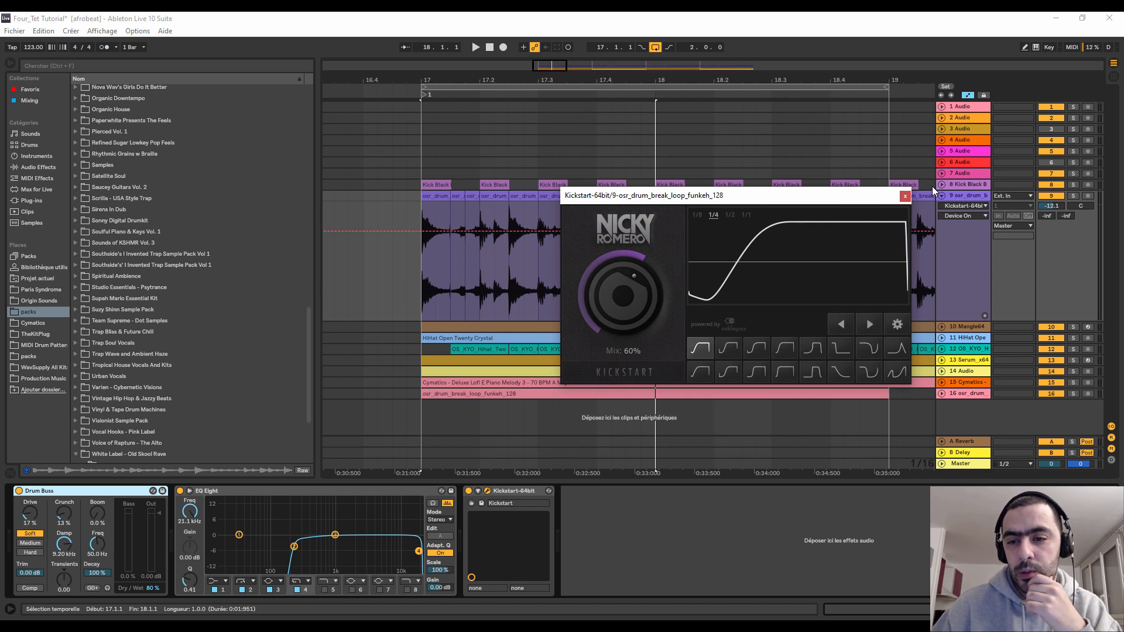
click(905, 196)
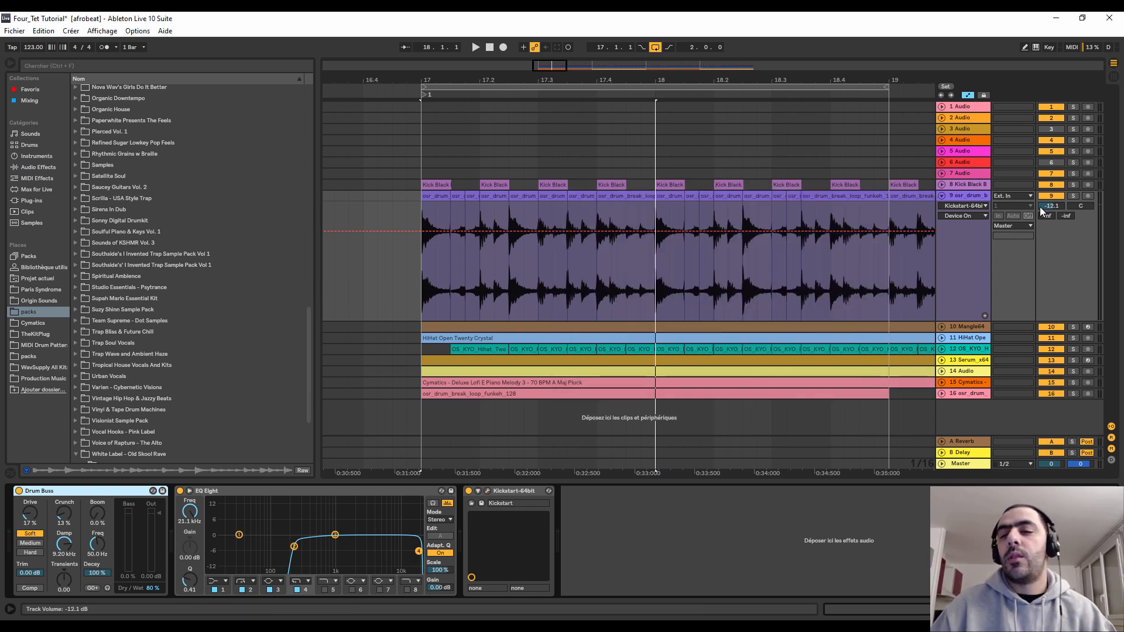
- Solo the chopped drum break track, play it through its effects, stop, and fold the track
click(1073, 195)
key(space)
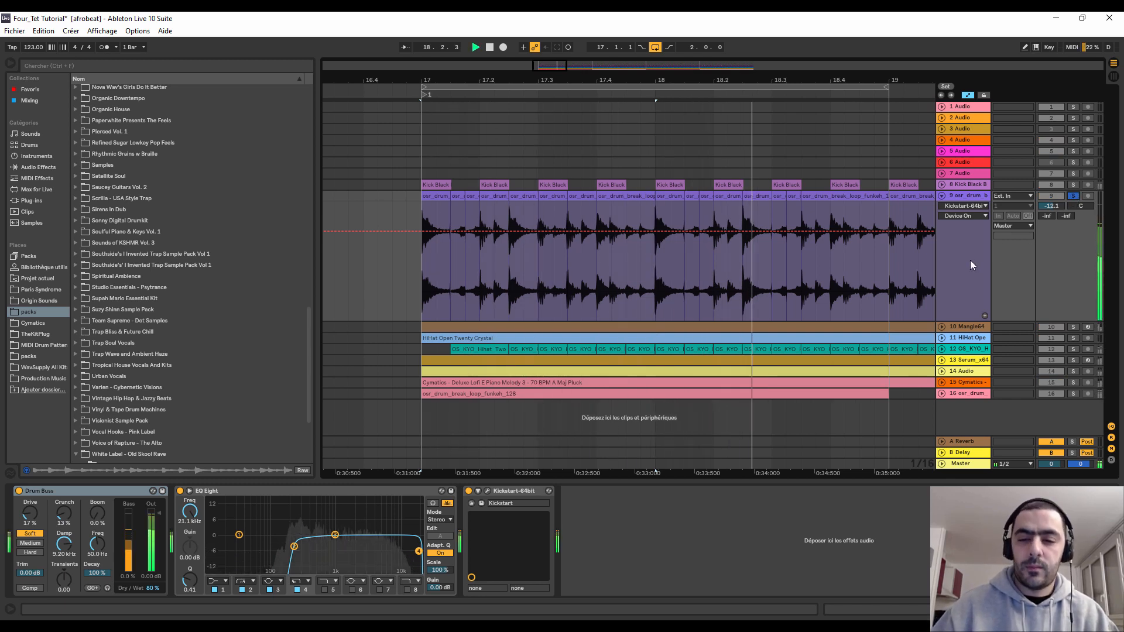
key(space)
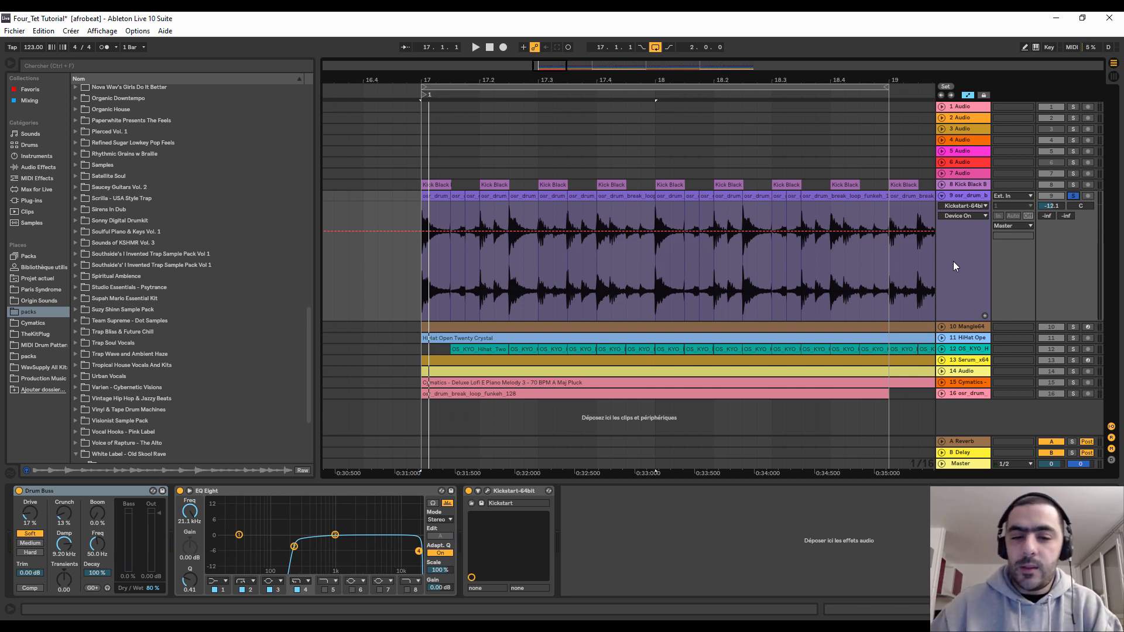
click(941, 197)
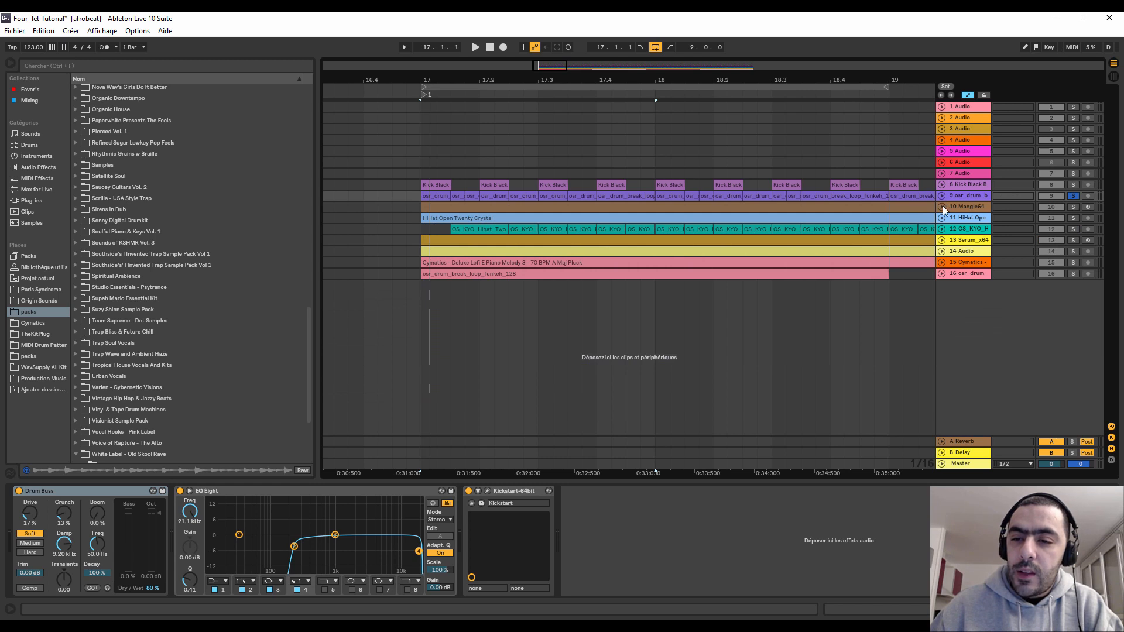
- Unfold and solo the Mangle64 track, inspect The Mangle's grain settings, and close the plugin window
click(942, 206)
click(971, 205)
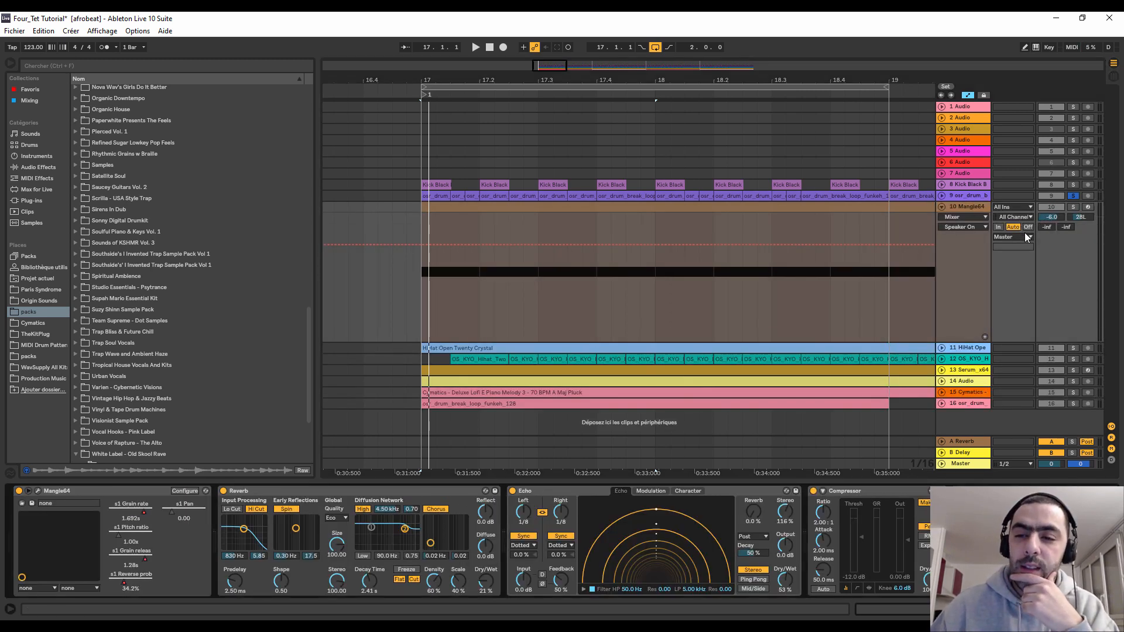
click(1073, 208)
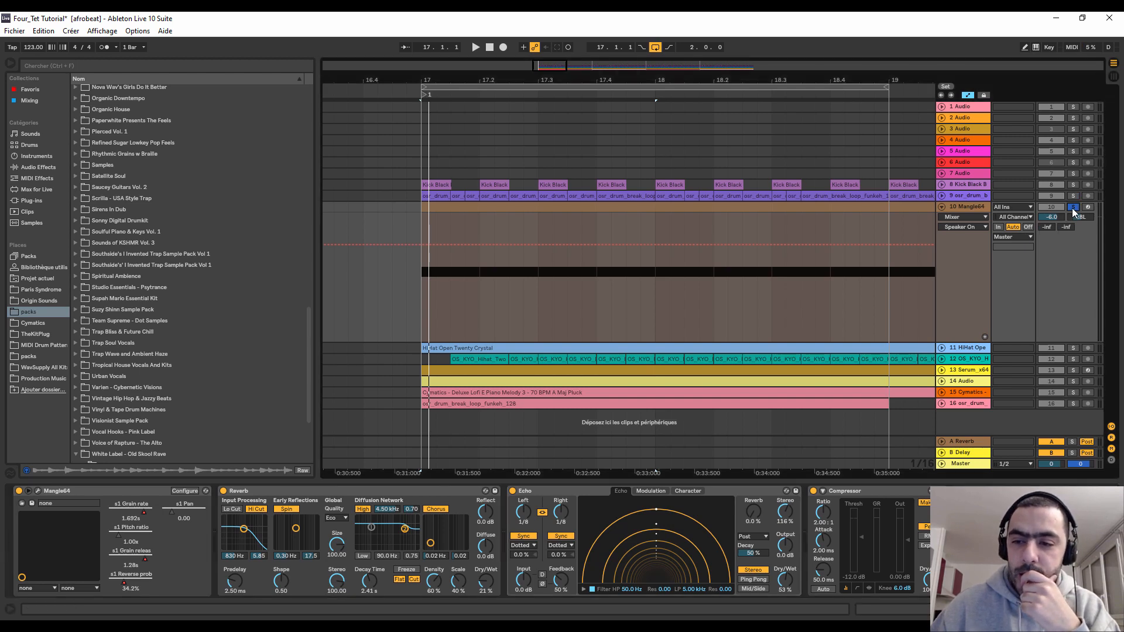
click(39, 491)
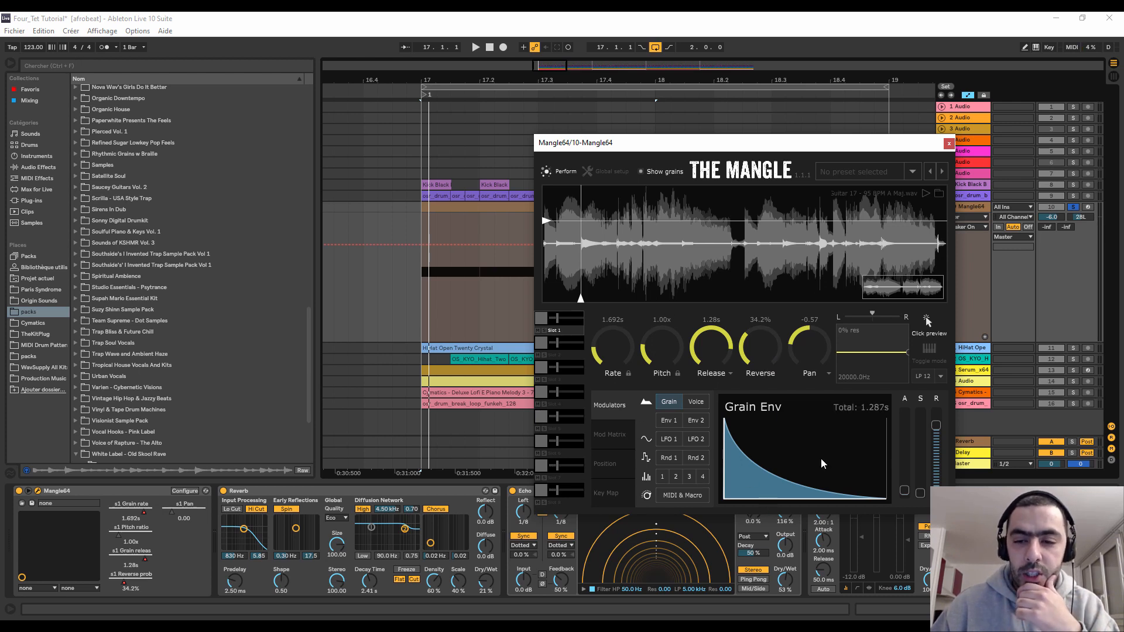
click(950, 144)
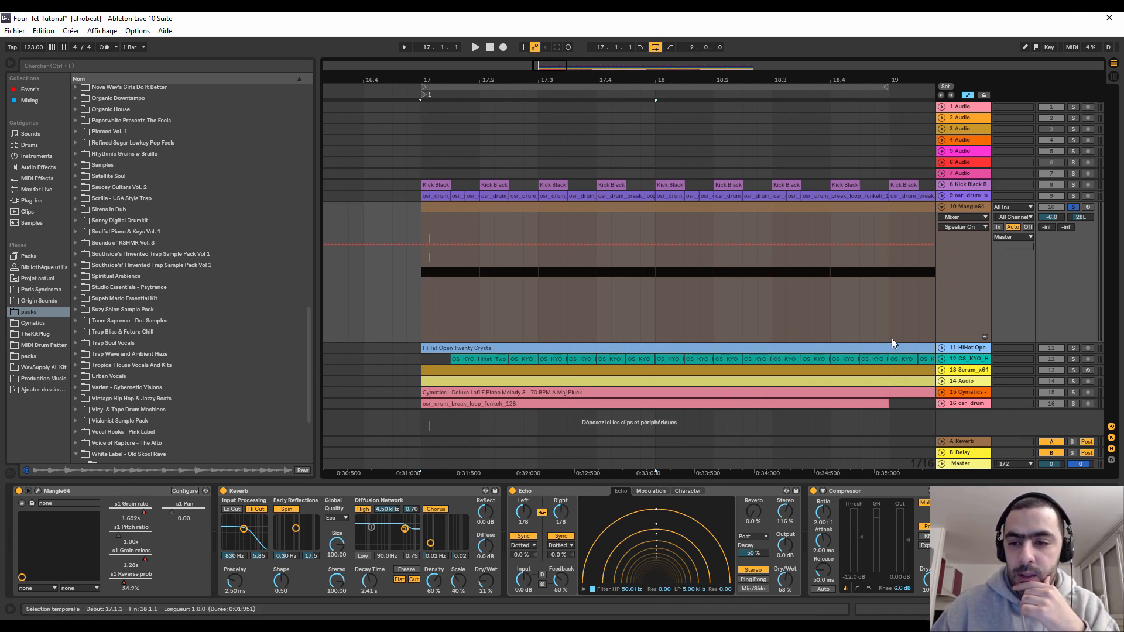
- Display the Mangle64 track's s1 Grain rate automation, followed by its s1 Grain release automation
click(974, 215)
click(962, 234)
click(958, 228)
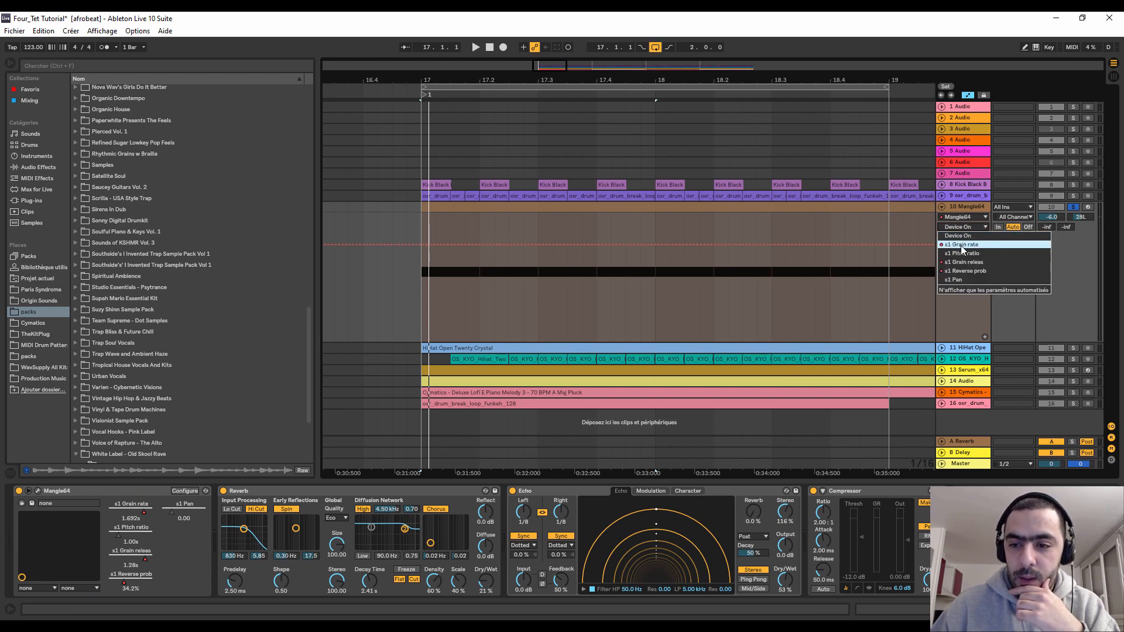
click(960, 244)
drag(802, 85, 546, 68)
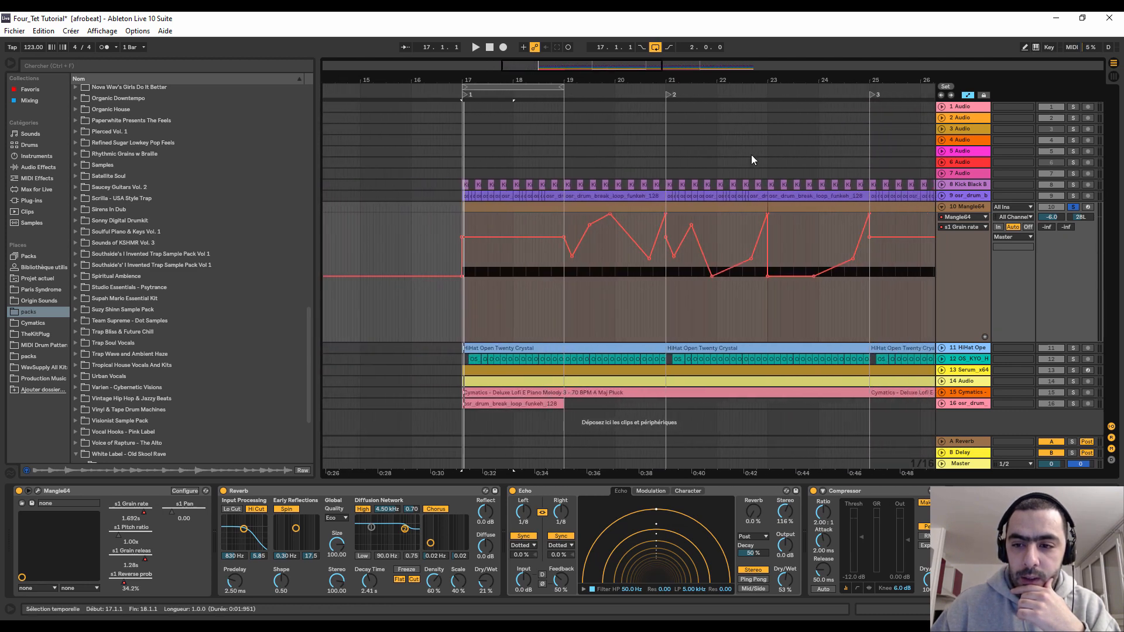
click(960, 226)
click(967, 265)
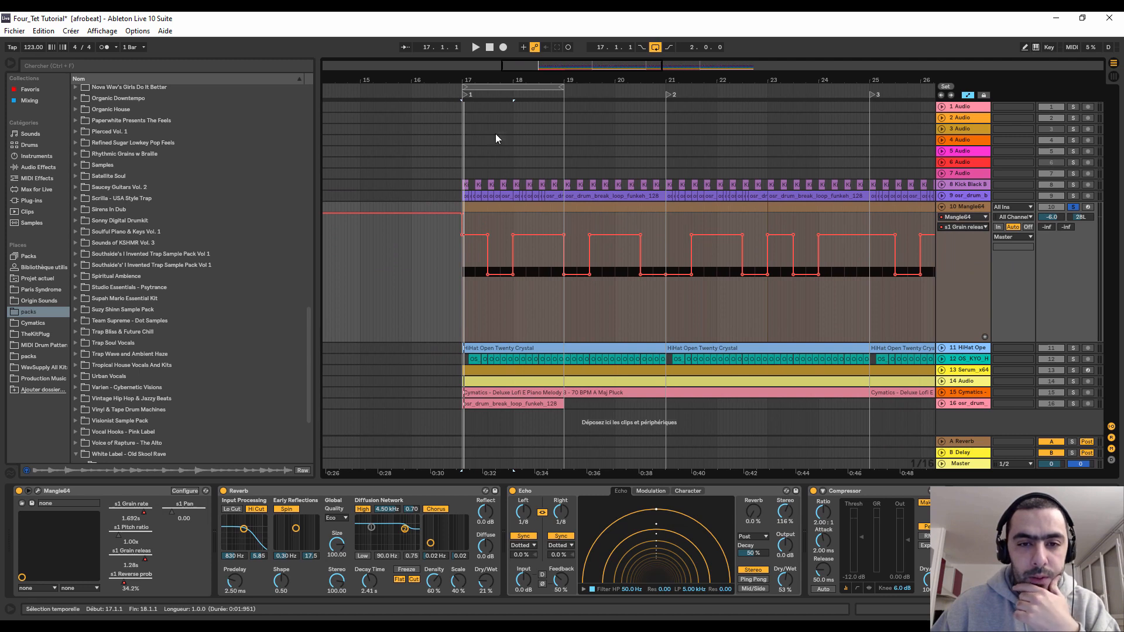
- Set the arrangement loop to four bars from bar 17 and play the soloed Mangle64 track from just before it
drag(559, 81, 589, 88)
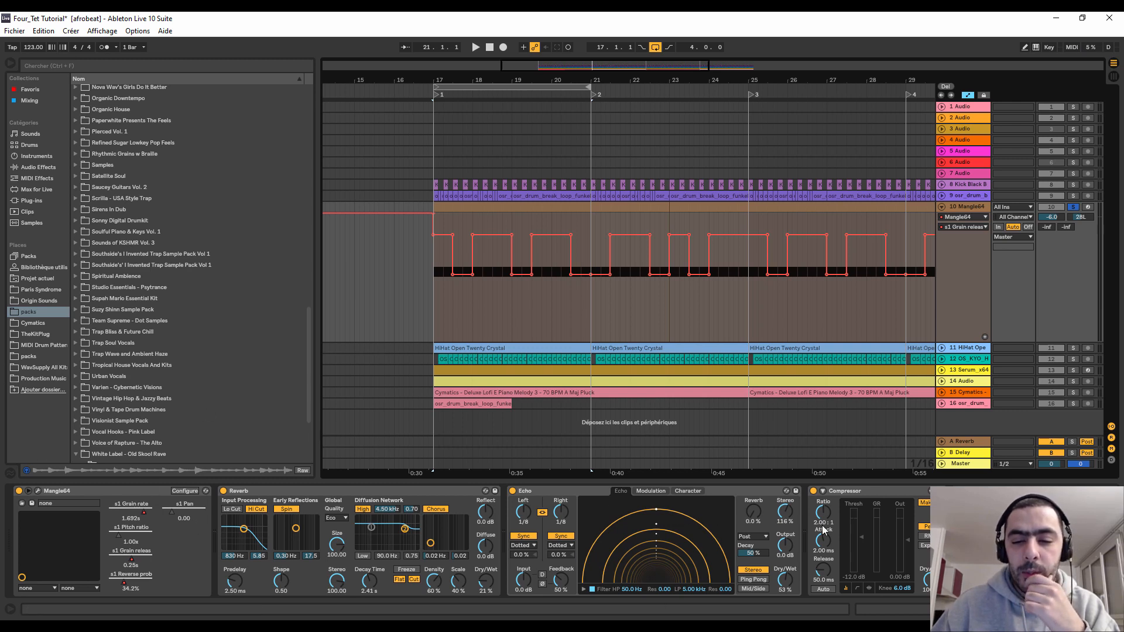
click(404, 94)
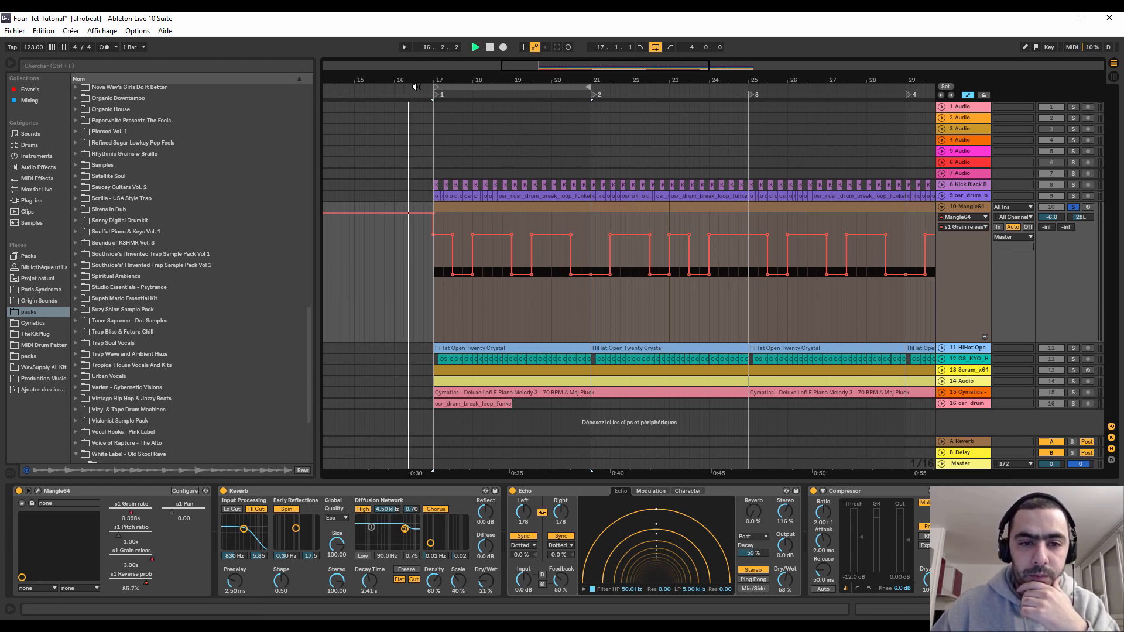
drag(459, 79, 458, 106)
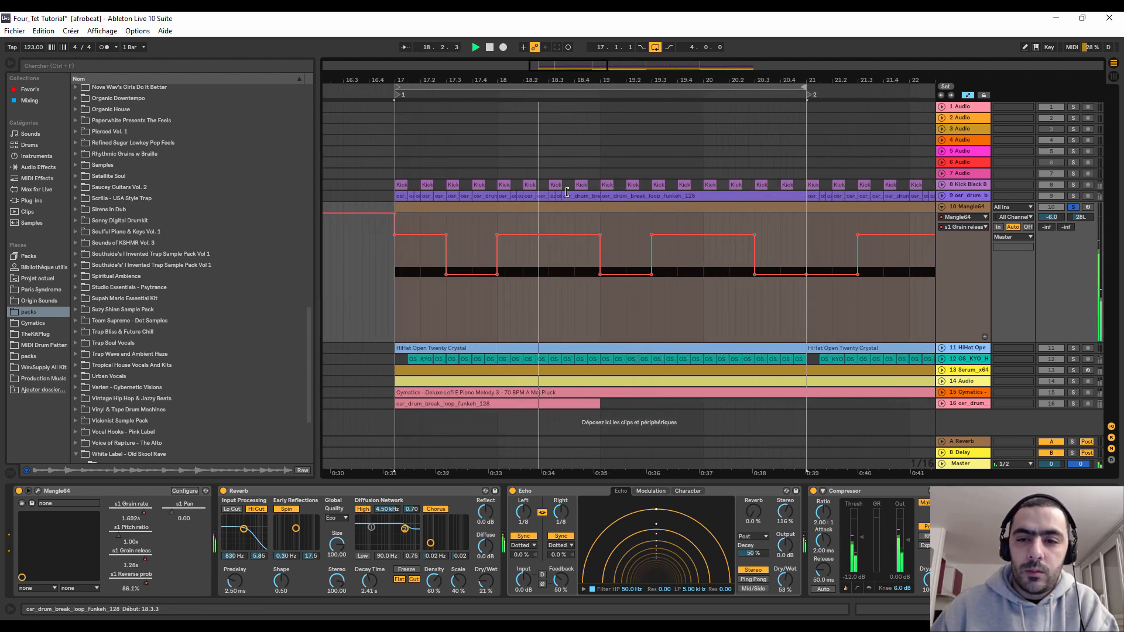
drag(574, 79, 511, 41)
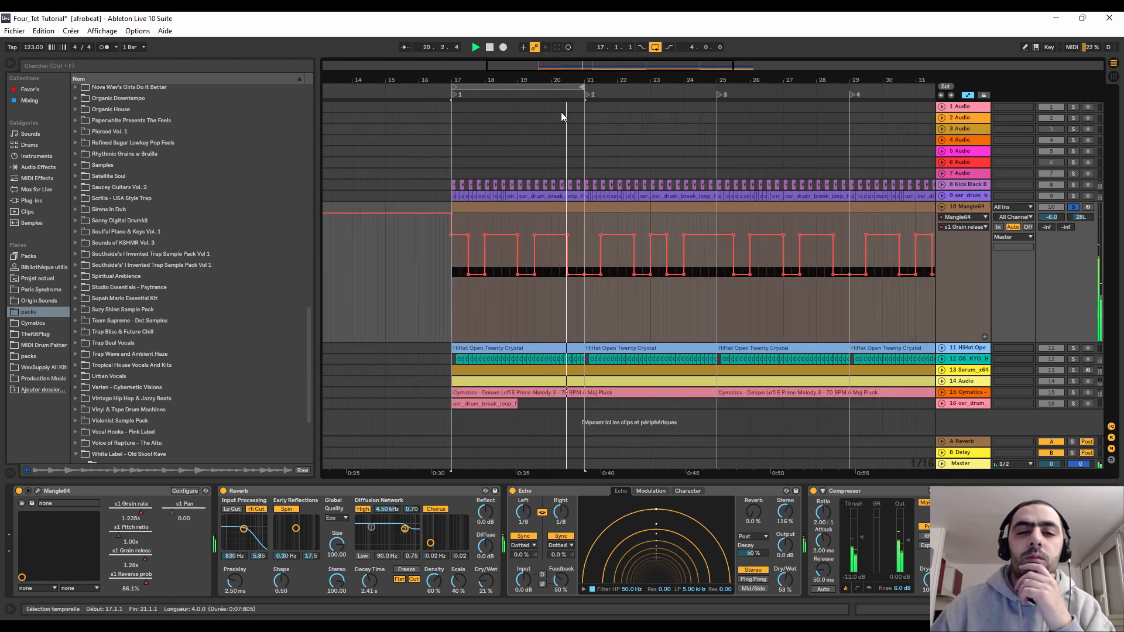
- Extend the arrangement loop to eight bars, from bar 17 to bar 25, and fold the Mangle64 track
drag(584, 92, 715, 110)
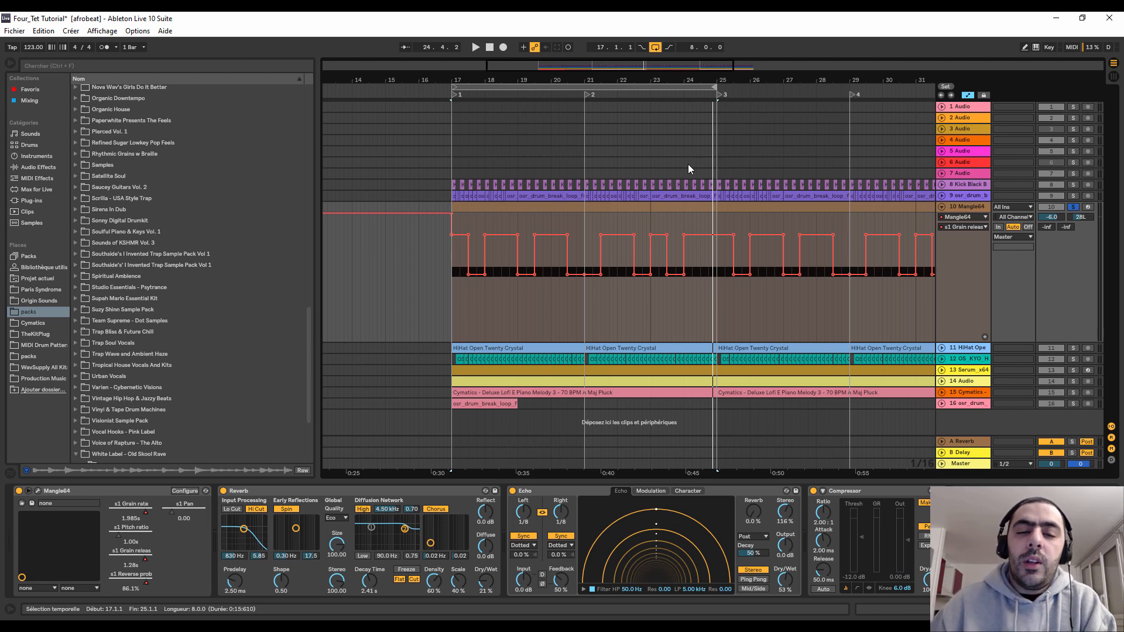
drag(535, 73, 535, 77)
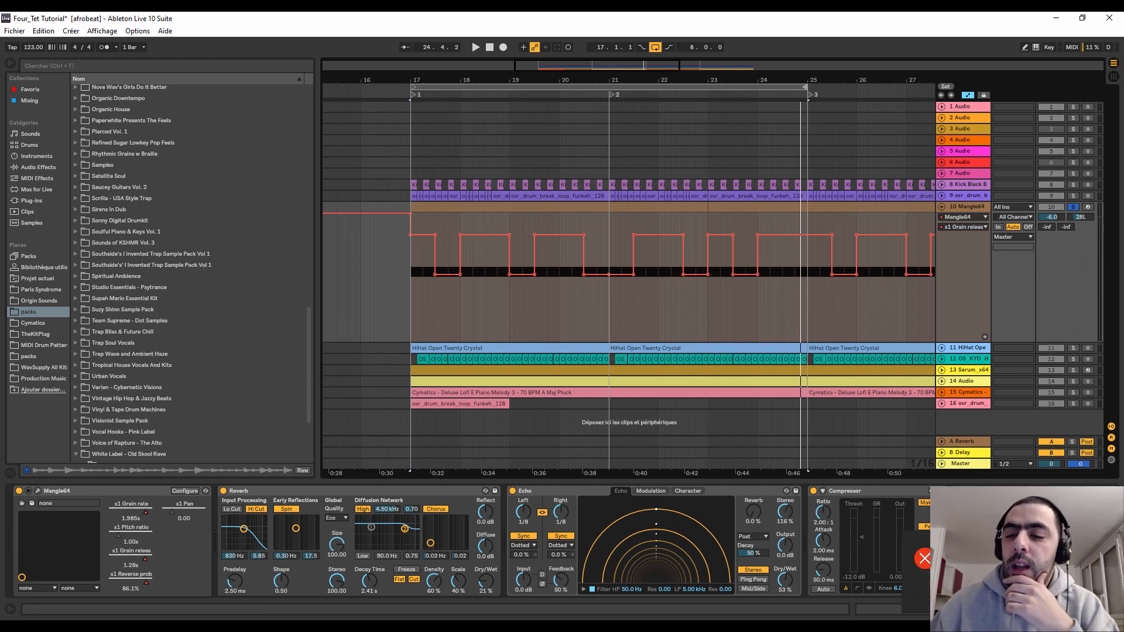
click(942, 206)
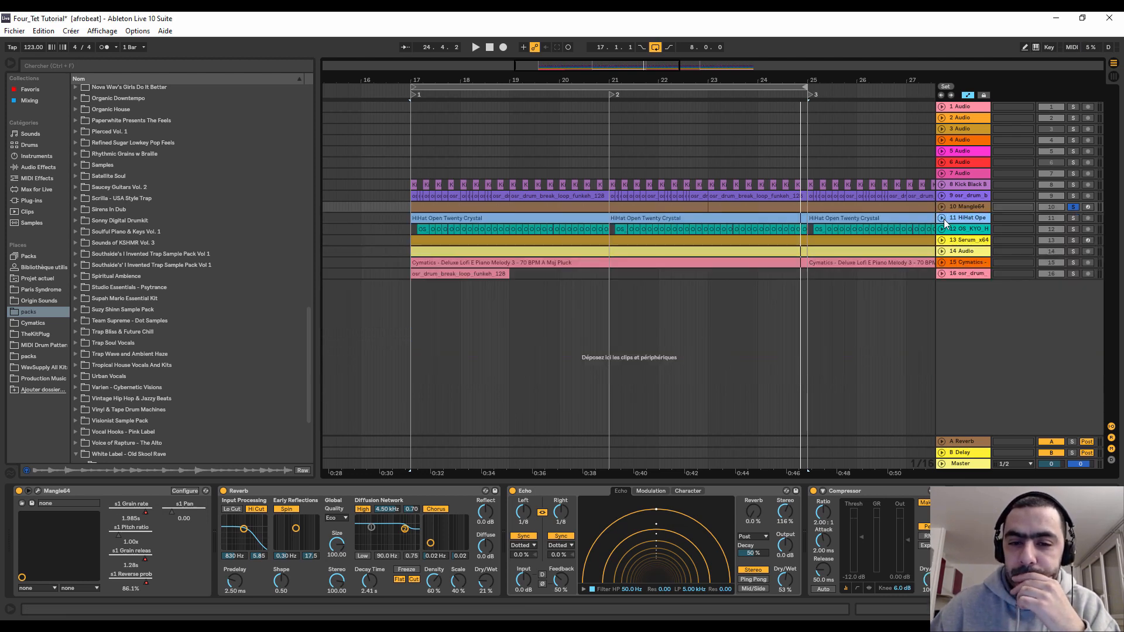
- Unfold and solo the HiHat Open Twenty Crystal track and play it from just before bar 17
click(941, 219)
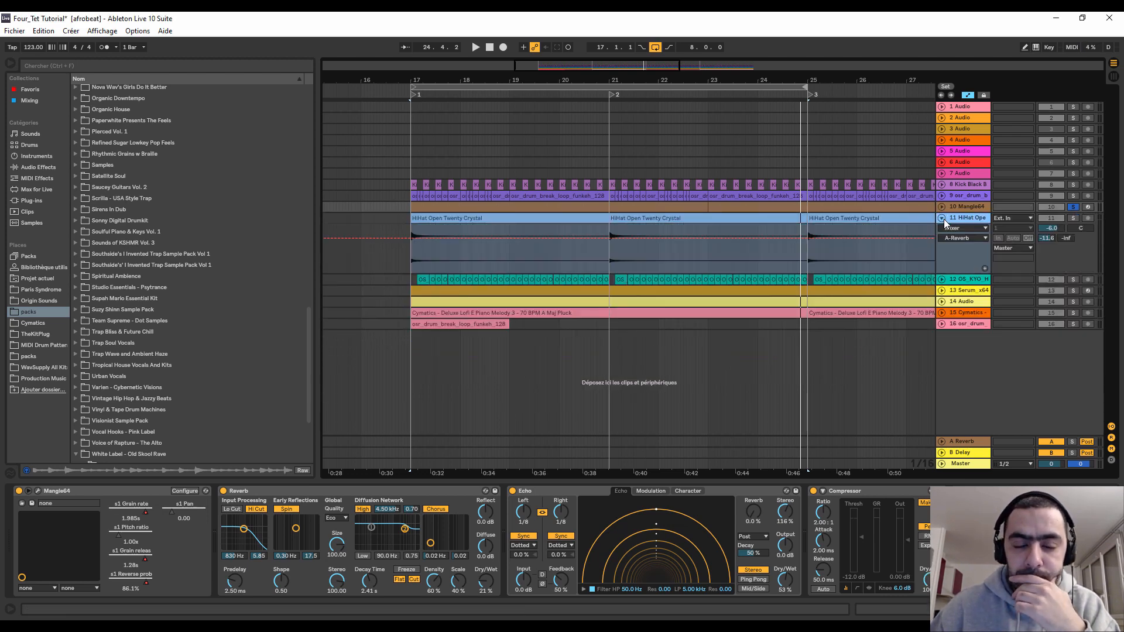
click(942, 207)
click(941, 207)
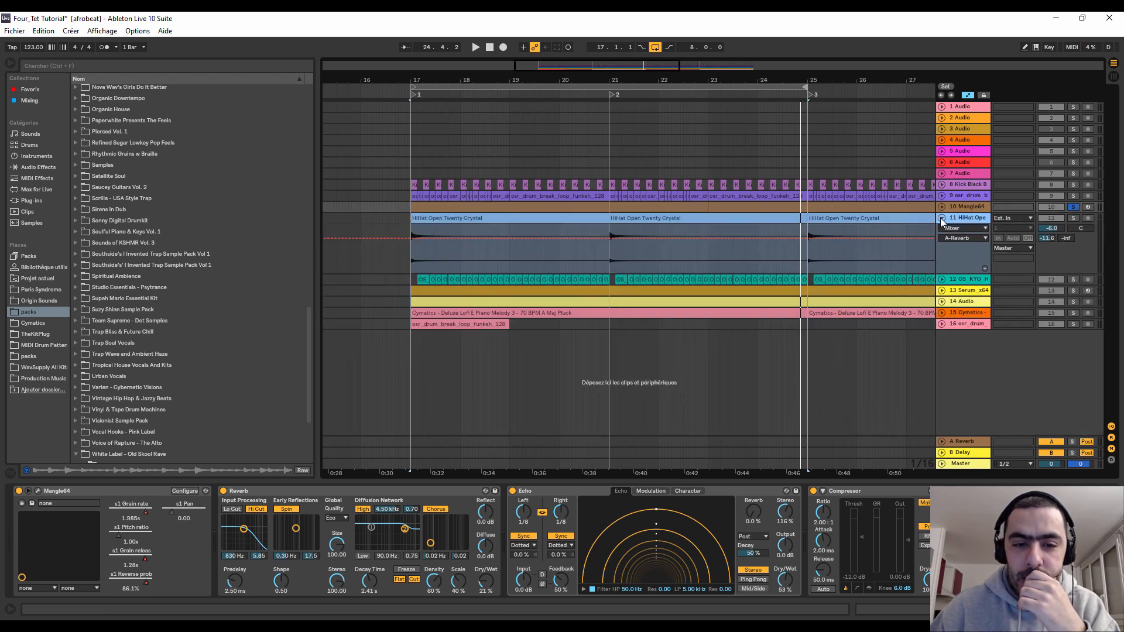
click(1073, 219)
click(390, 95)
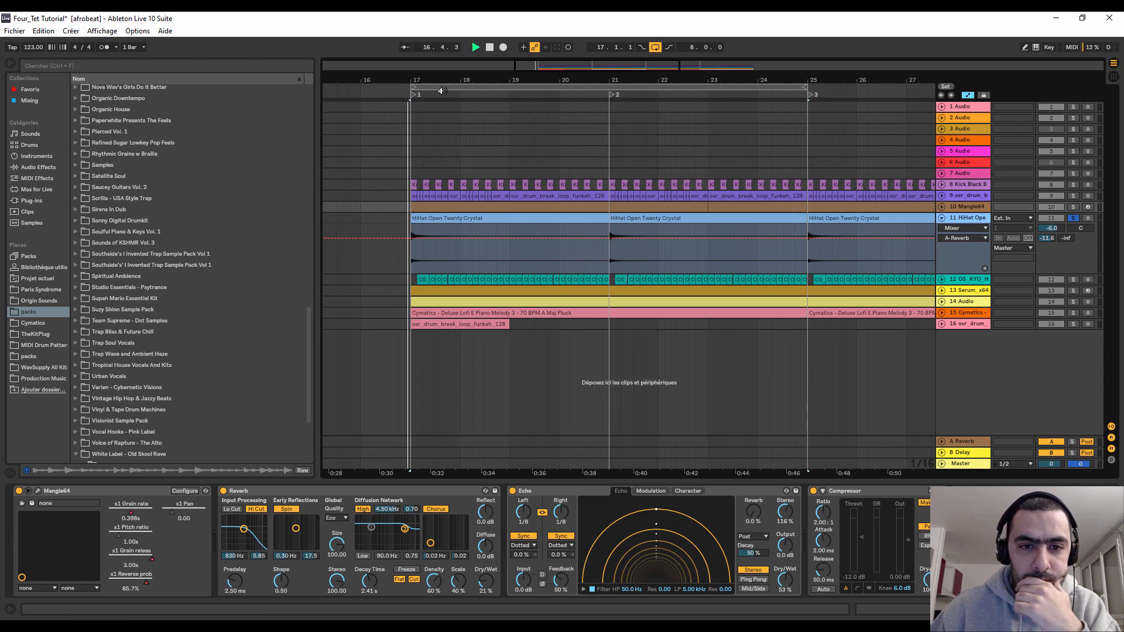
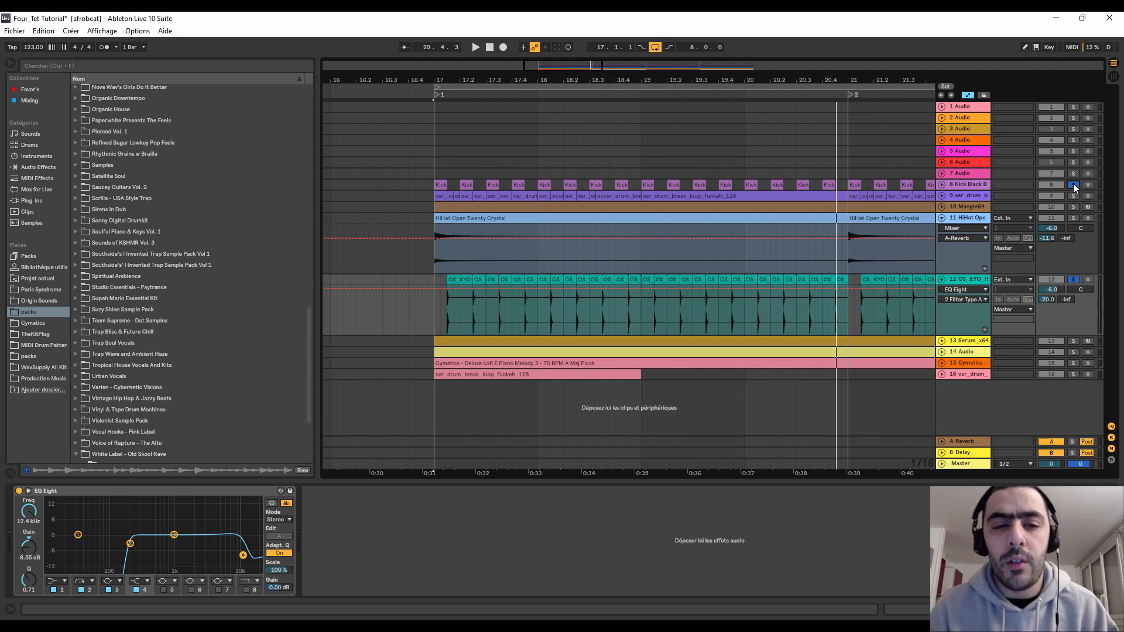
- Play the soloed kick and OS_KYO hi-hat tracks together, and stop playback
key(space)
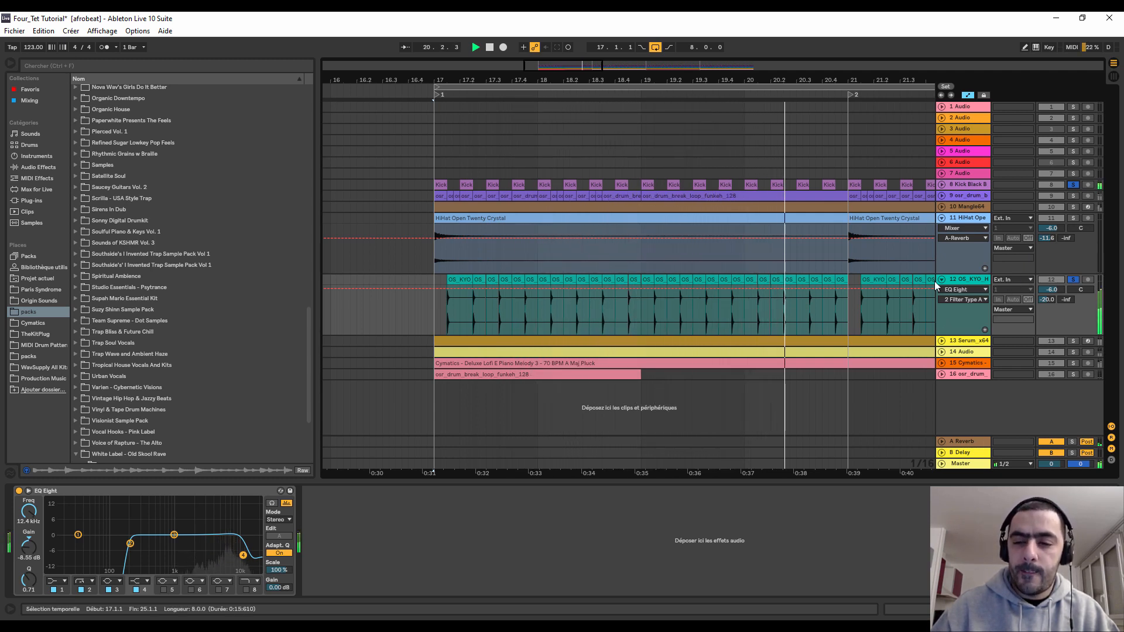
key(space)
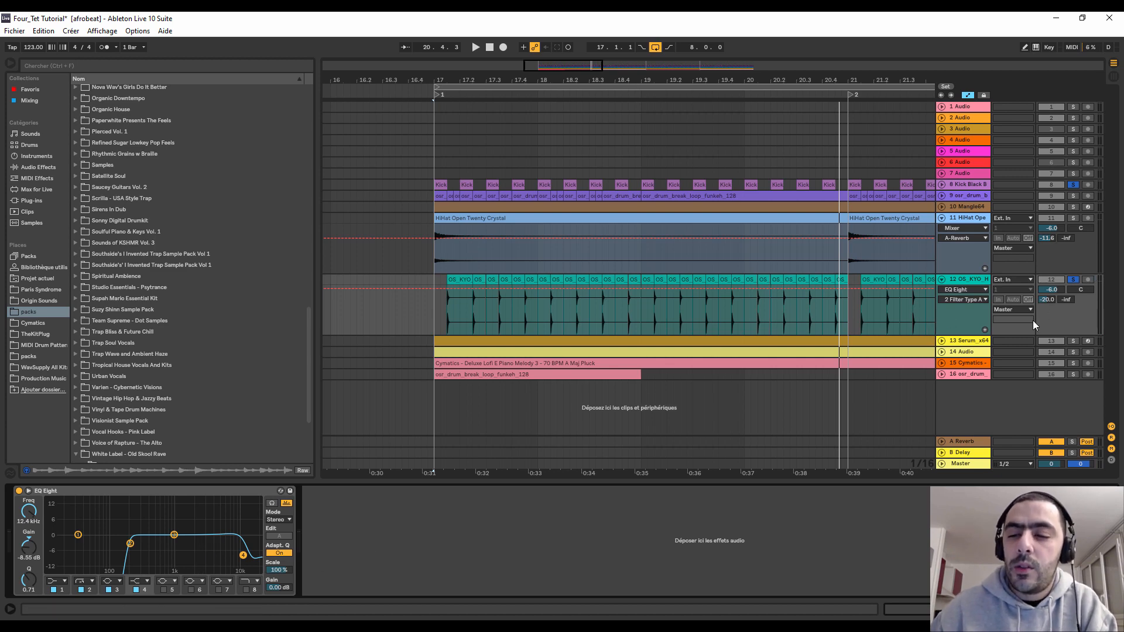
- Inspect the Reverb return track's device settings in Session view, and return to the arrangement
click(1115, 76)
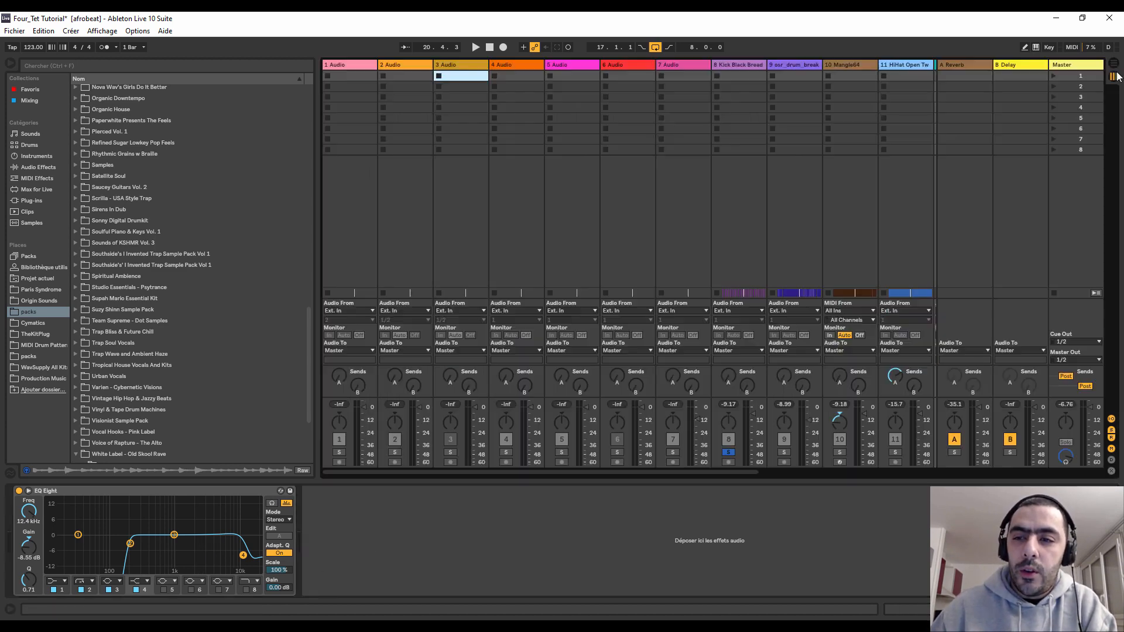
click(954, 72)
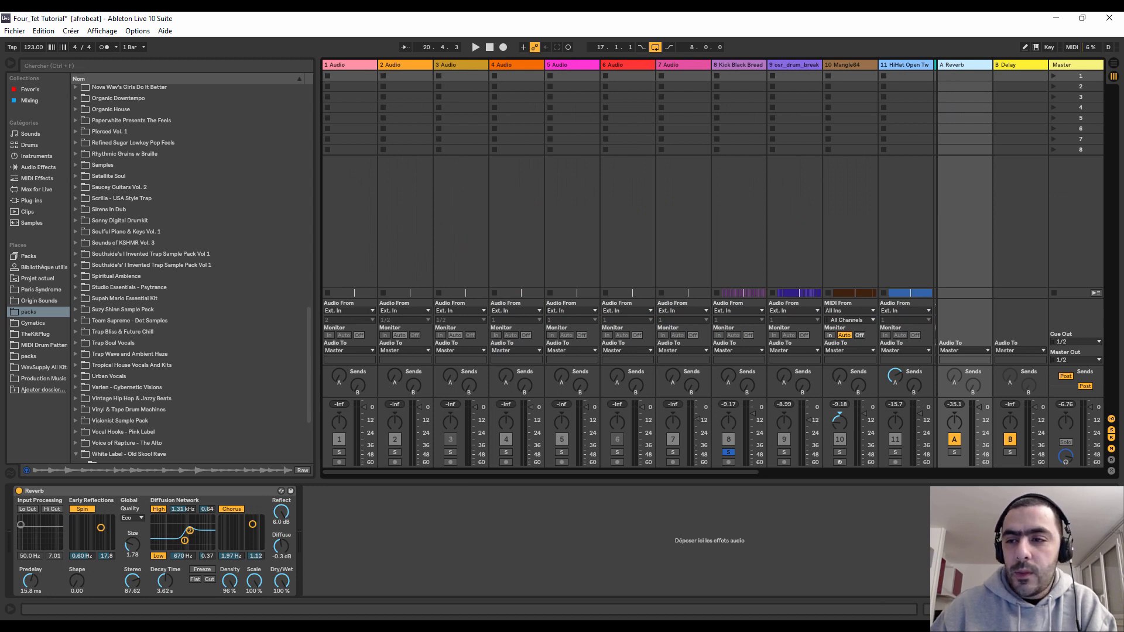
click(1112, 68)
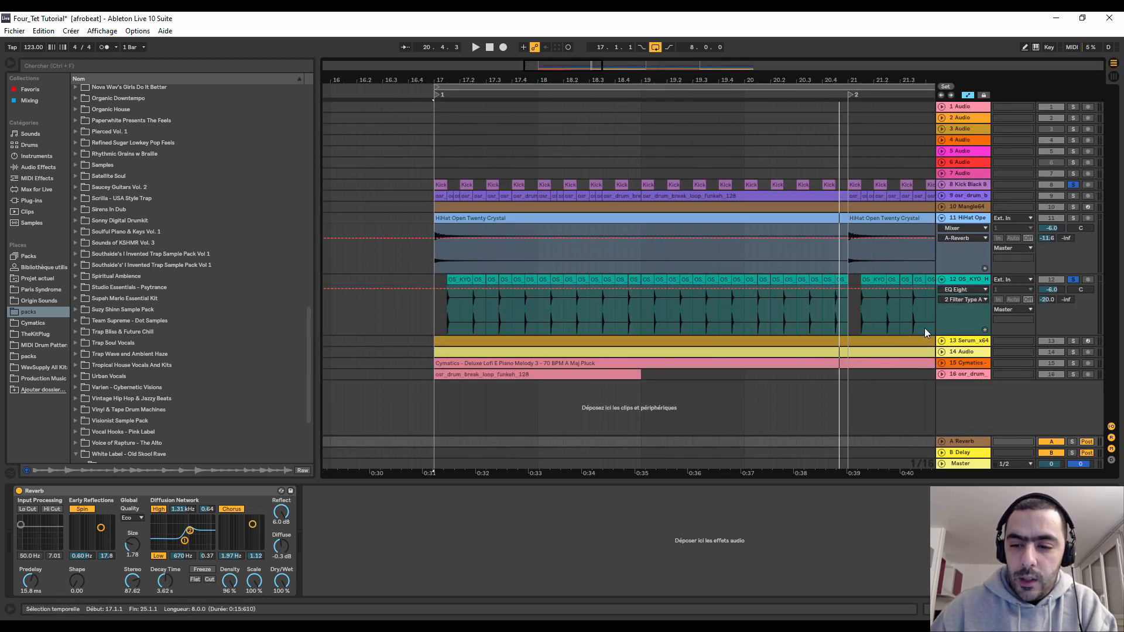
- Unfold the Serum bass track and inspect its notes, device chain, and Serum's oscillator and FX pages
click(941, 341)
click(949, 342)
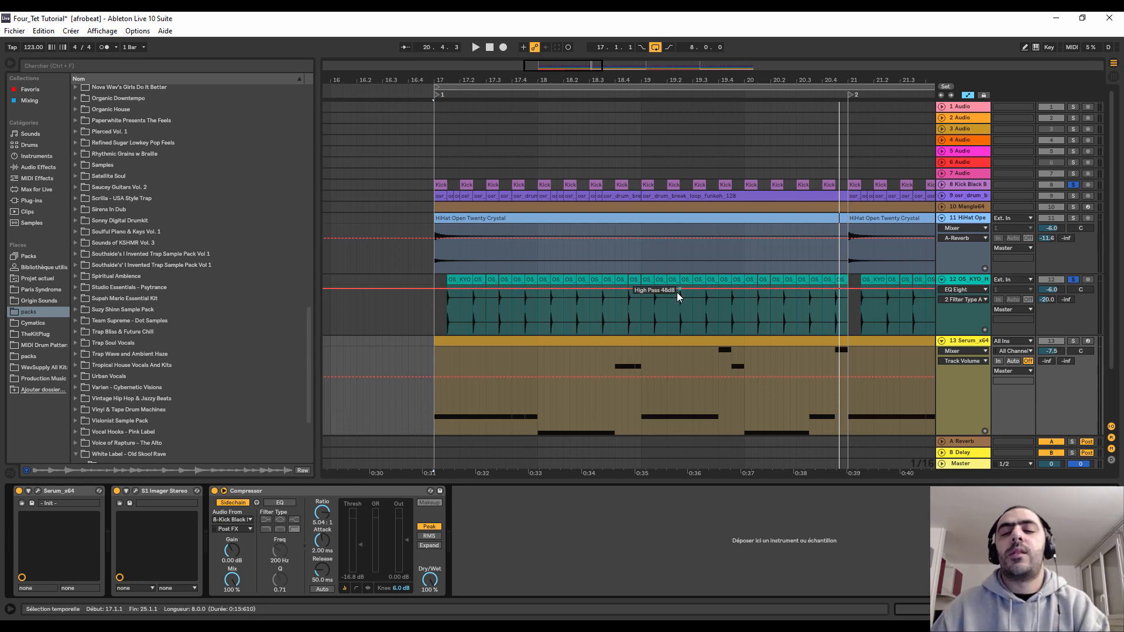
drag(526, 78, 530, 68)
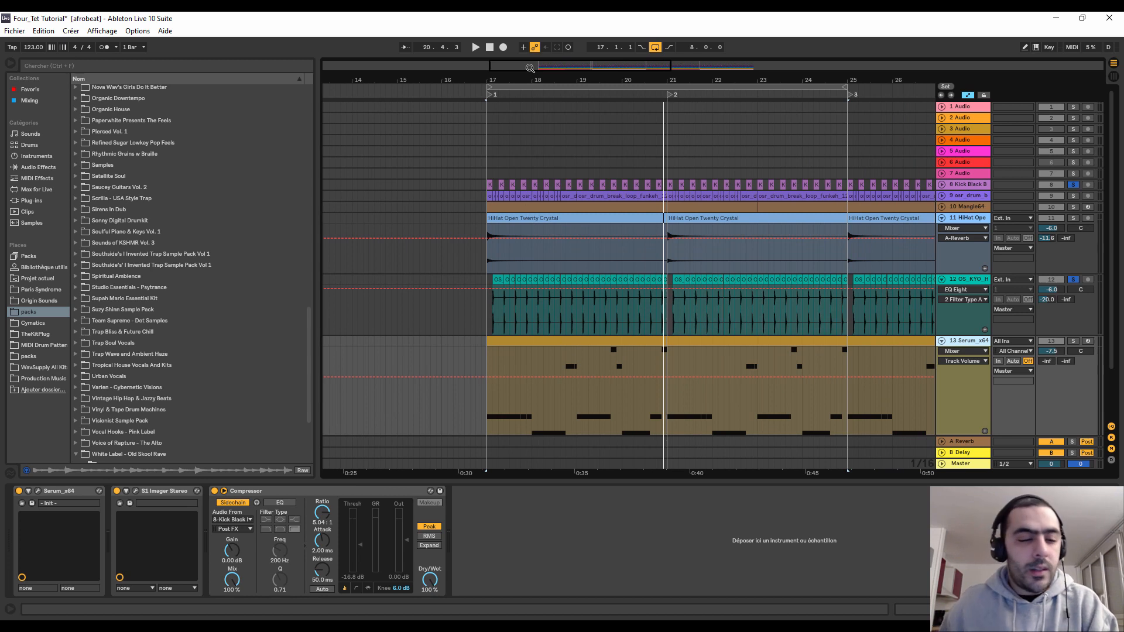
click(40, 492)
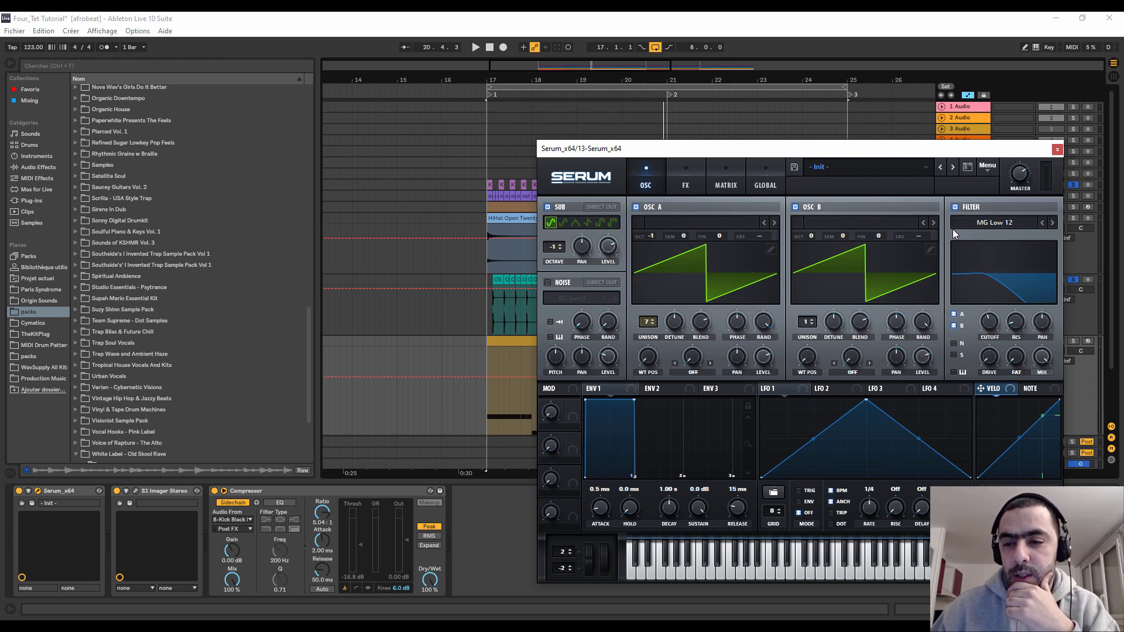
click(686, 175)
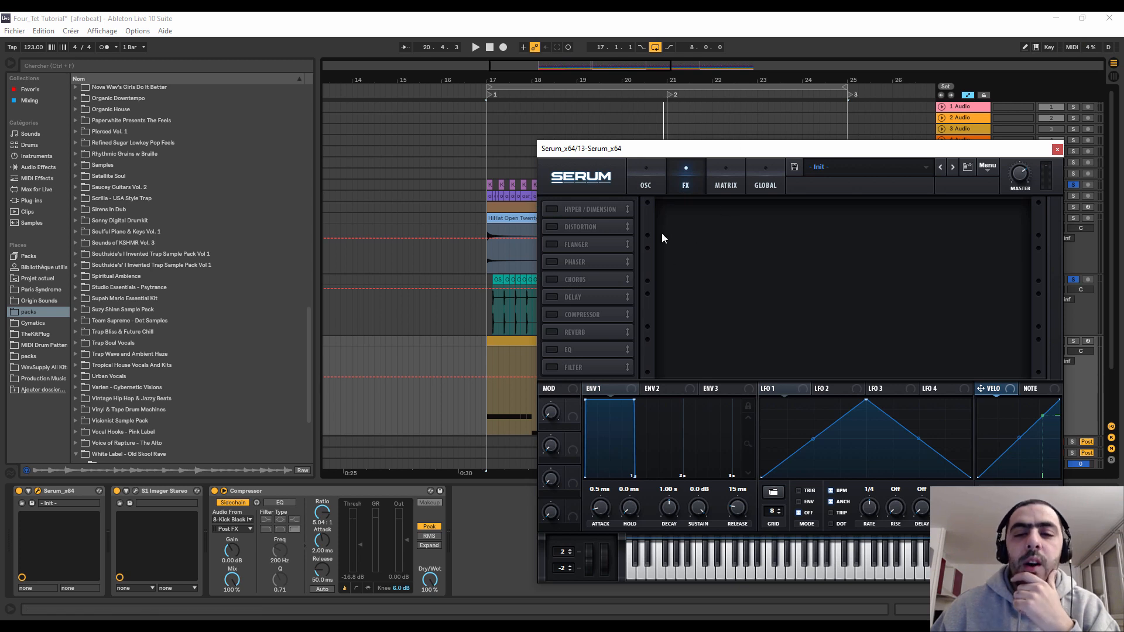
- Check Serum's oscillator page, close the plugin window, then solo the Serum bass track and play it
click(648, 181)
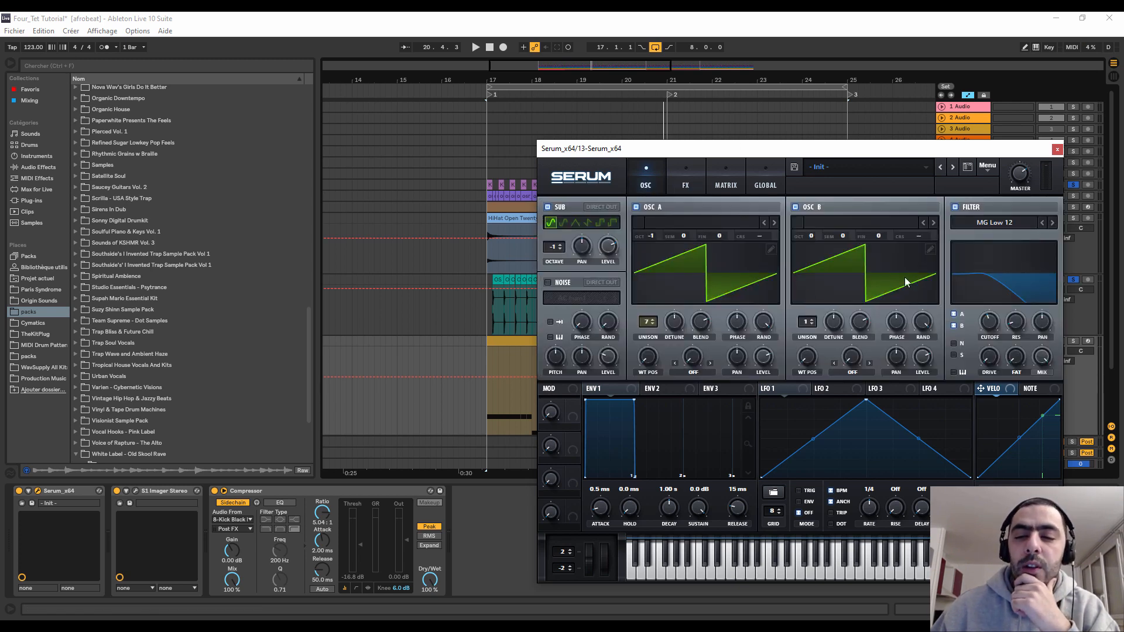
click(1057, 150)
scroll(829, 279, down, 5)
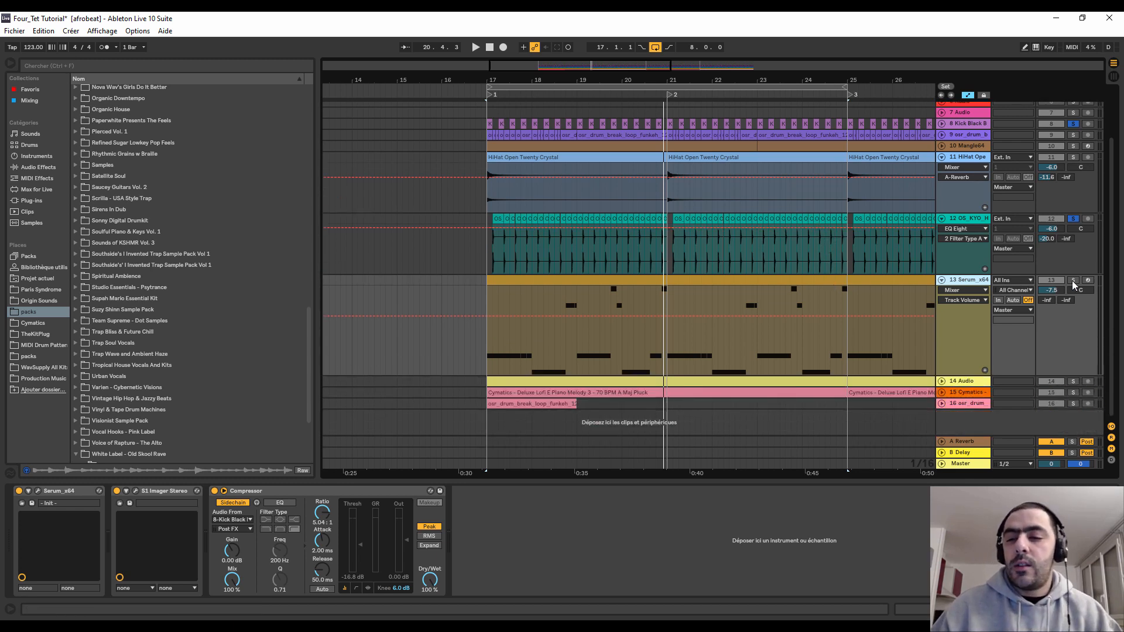
click(1073, 280)
key(space)
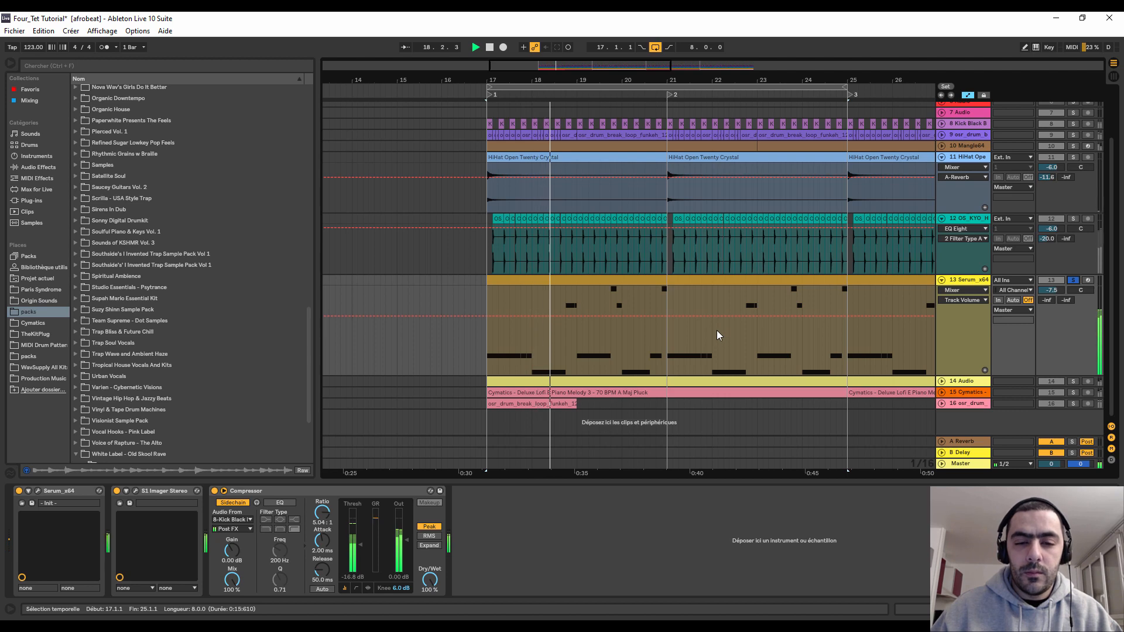
- Examine the Serum bass clip's MIDI notes in an enlarged note editor, then collapse the editor and fold the bass track
double_click(641, 282)
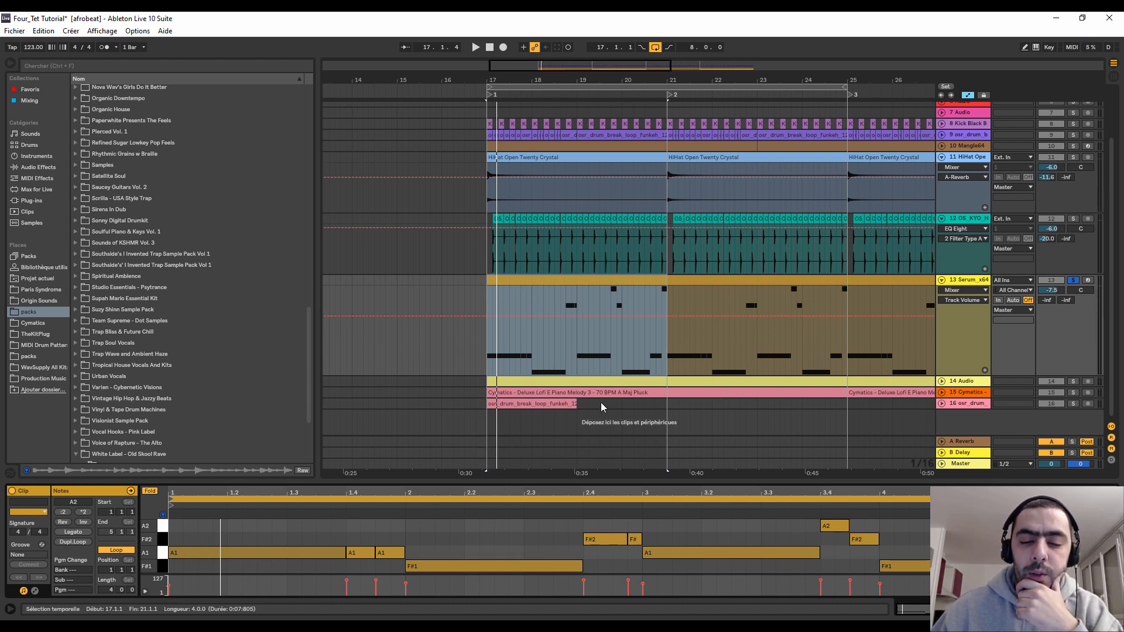
drag(737, 476, 735, 235)
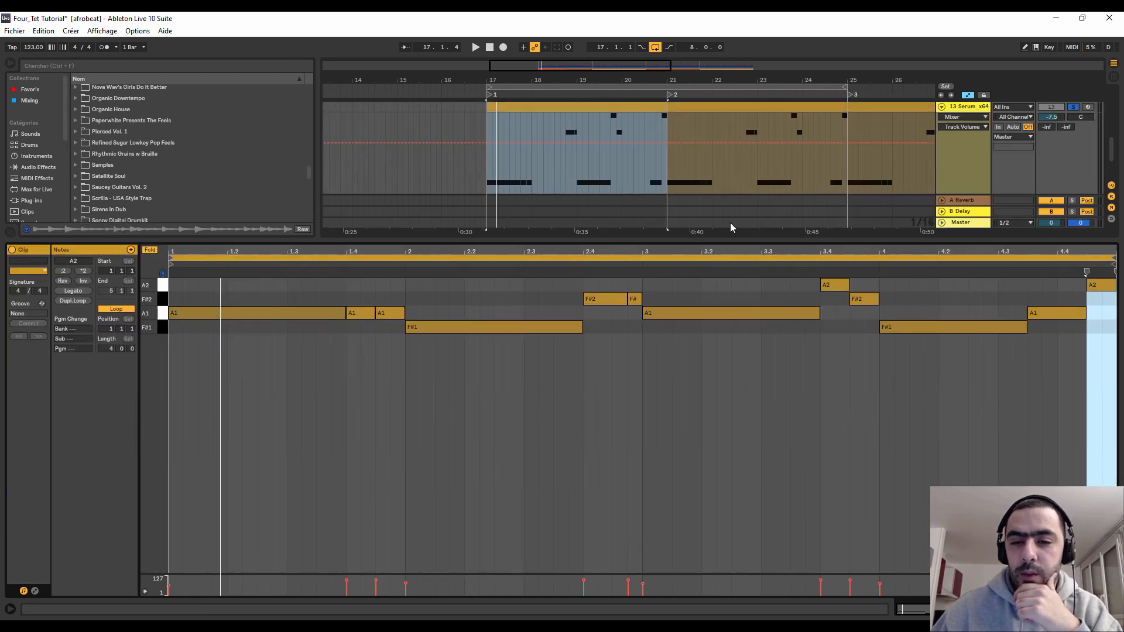
drag(770, 240, 782, 562)
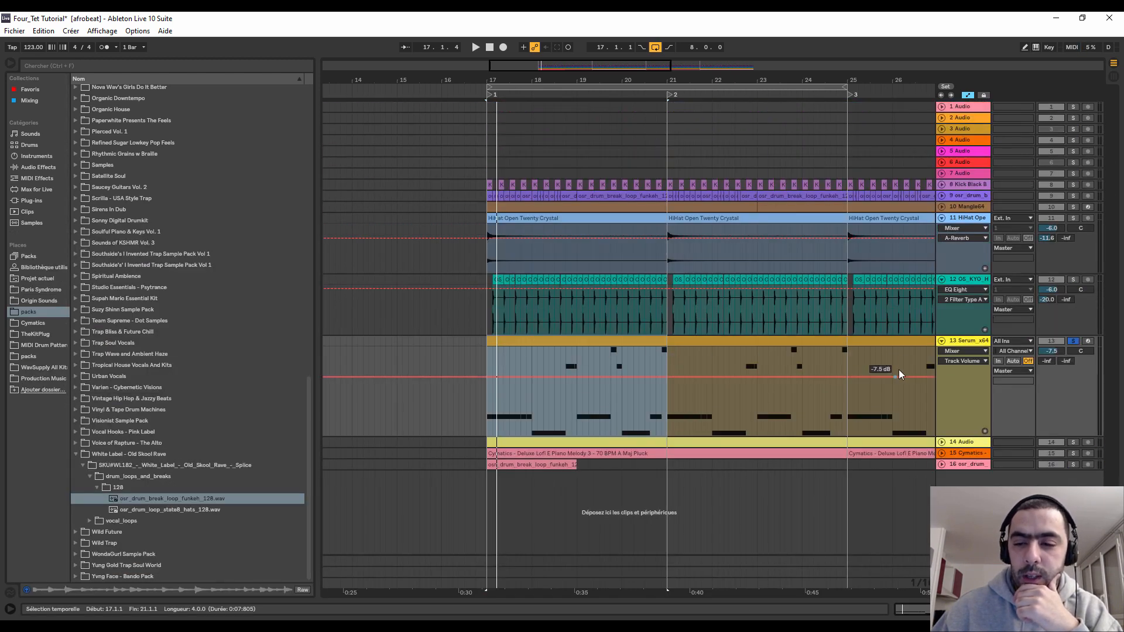
click(940, 341)
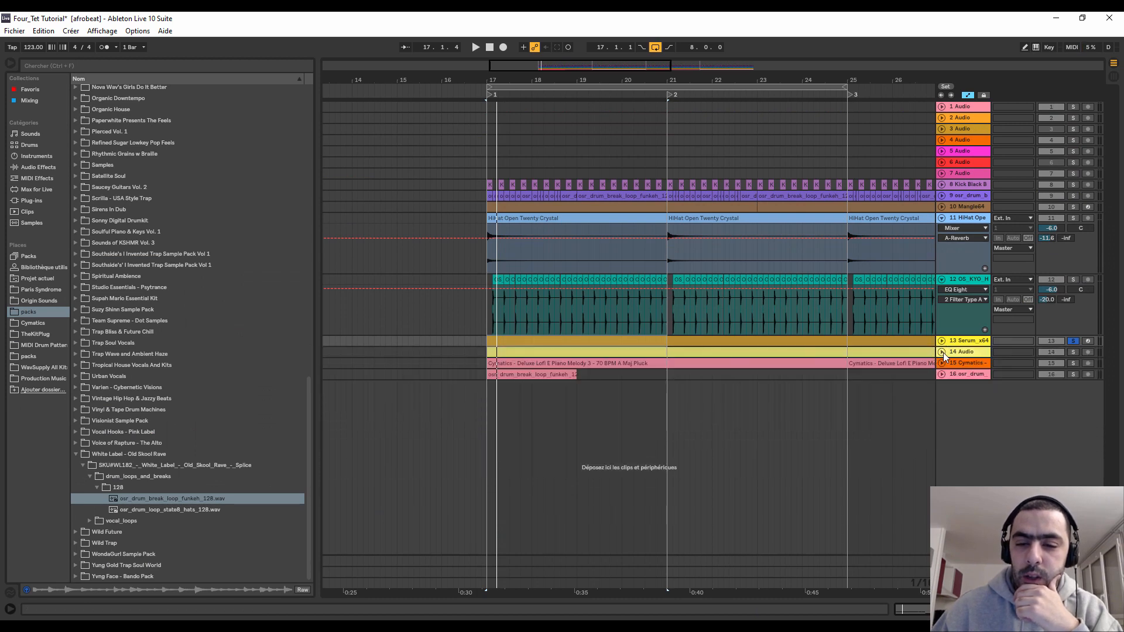
- Unfold the 14 Audio track and inspect its effects chain, including the ValhallaVintageVerb and ValhallaFreqEcho settings
click(942, 352)
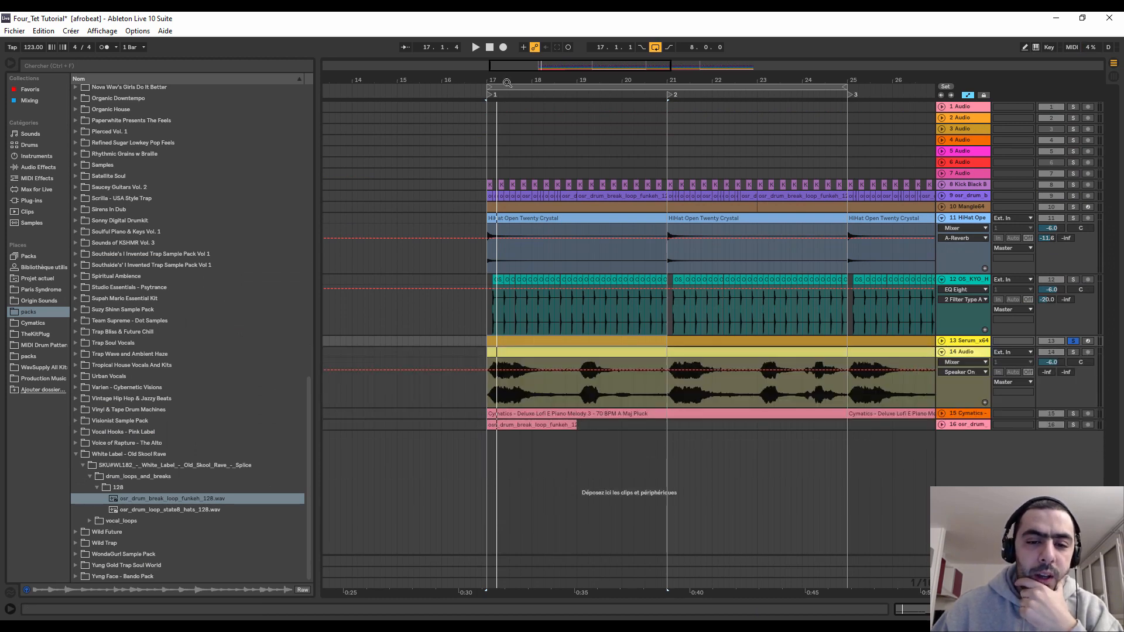
mouse_move(508, 80)
mouse_down()
mouse_move(508, 50)
mouse_move(508, 95)
mouse_move(510, 50)
mouse_move(510, 88)
mouse_move(510, 58)
mouse_up()
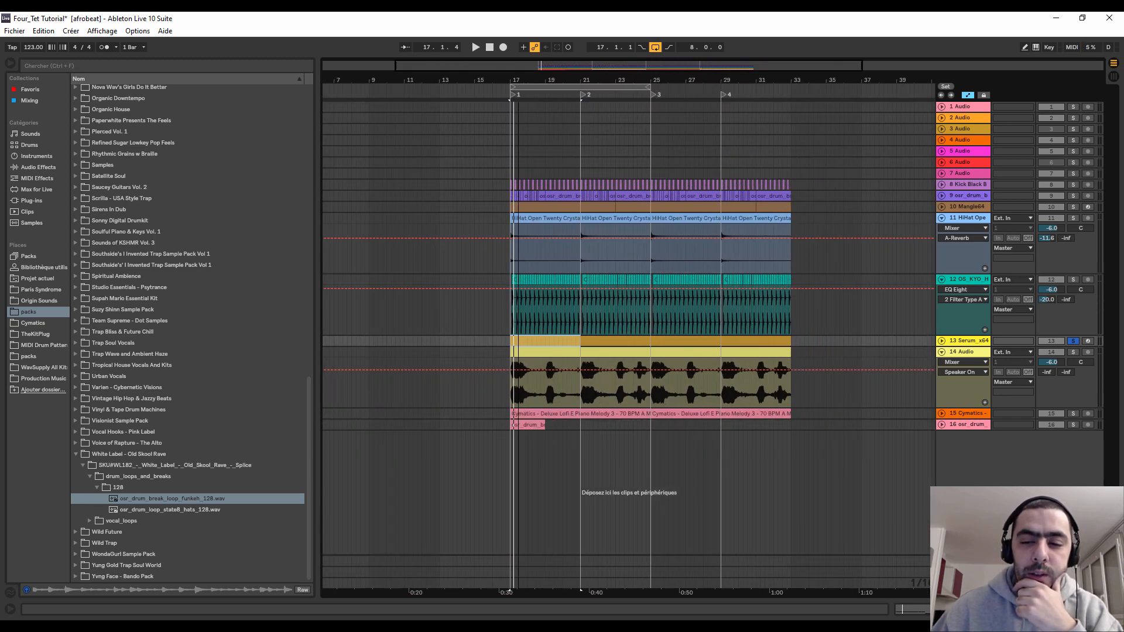
double_click(972, 353)
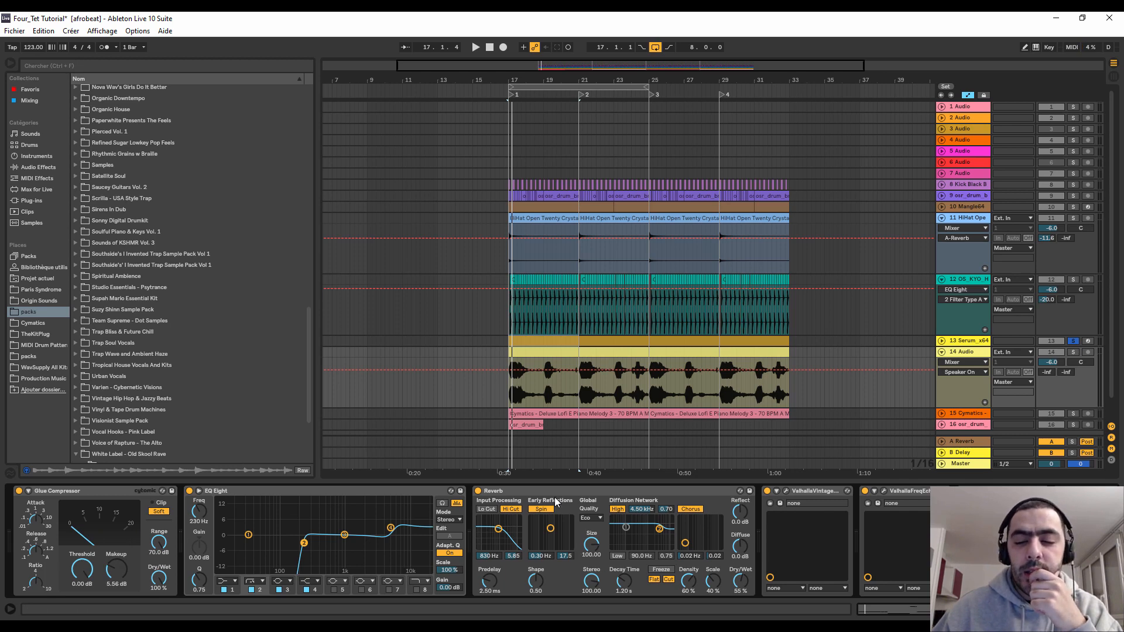
click(787, 491)
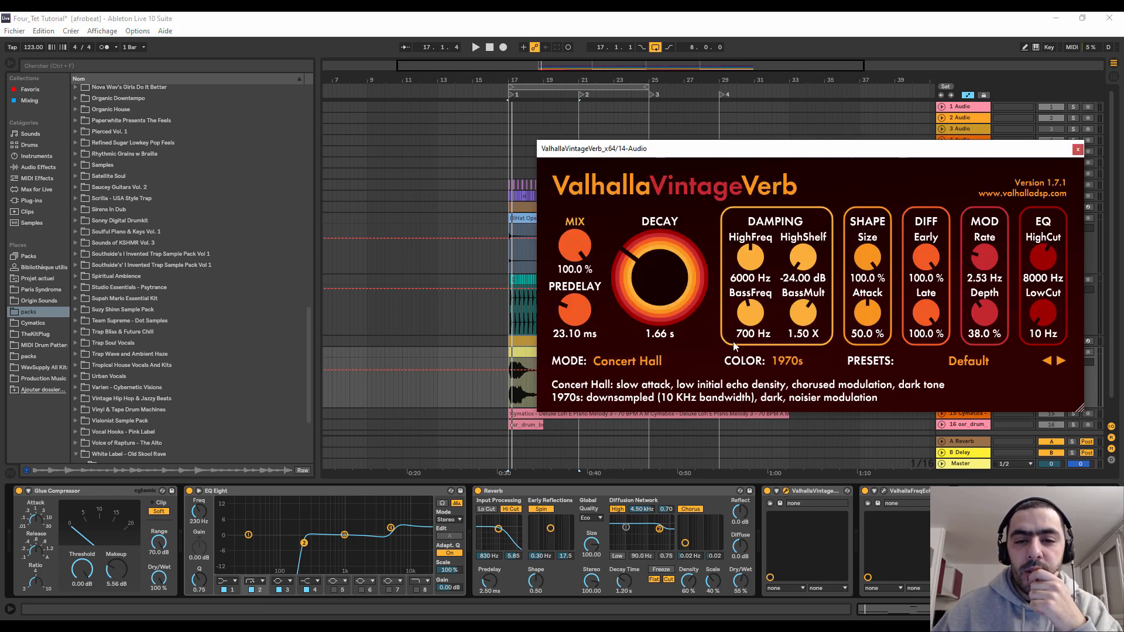
click(1077, 149)
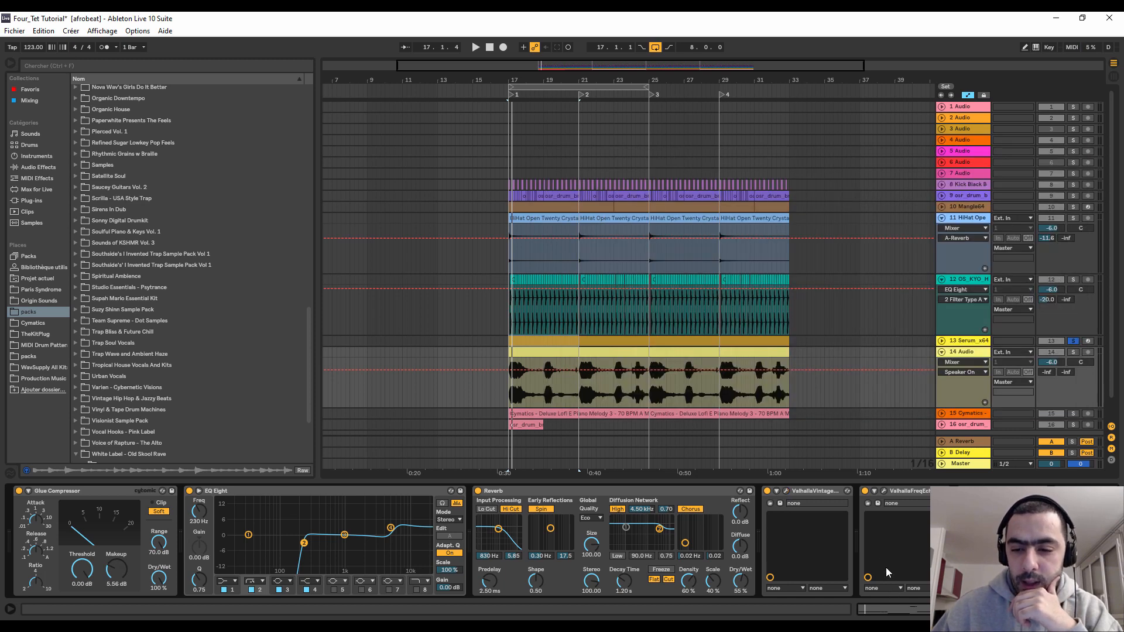
click(884, 491)
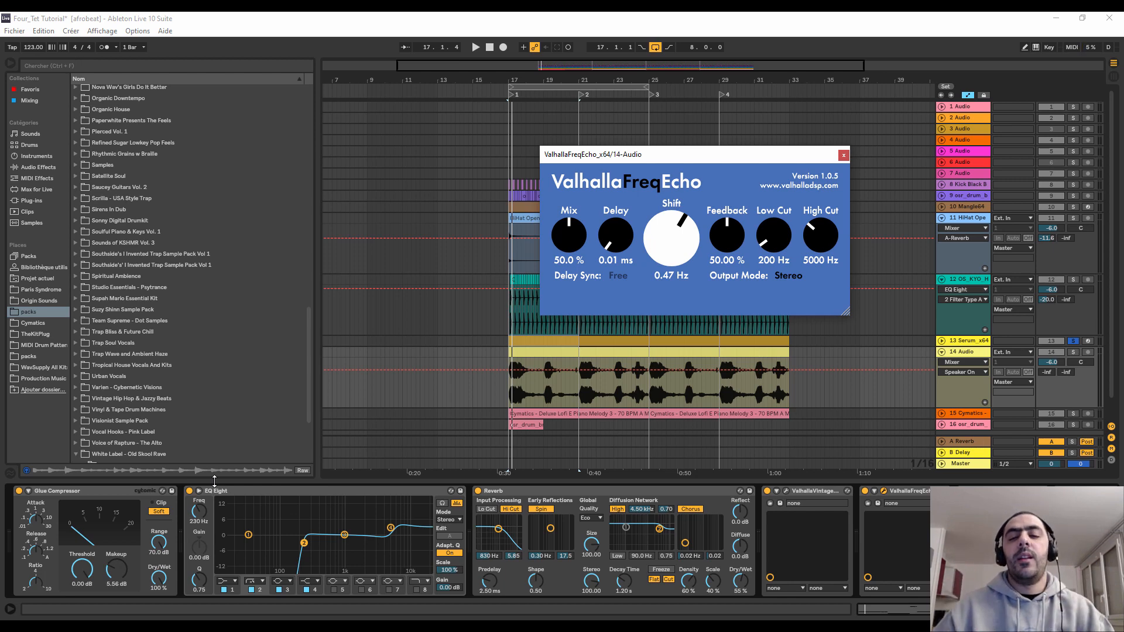
click(843, 155)
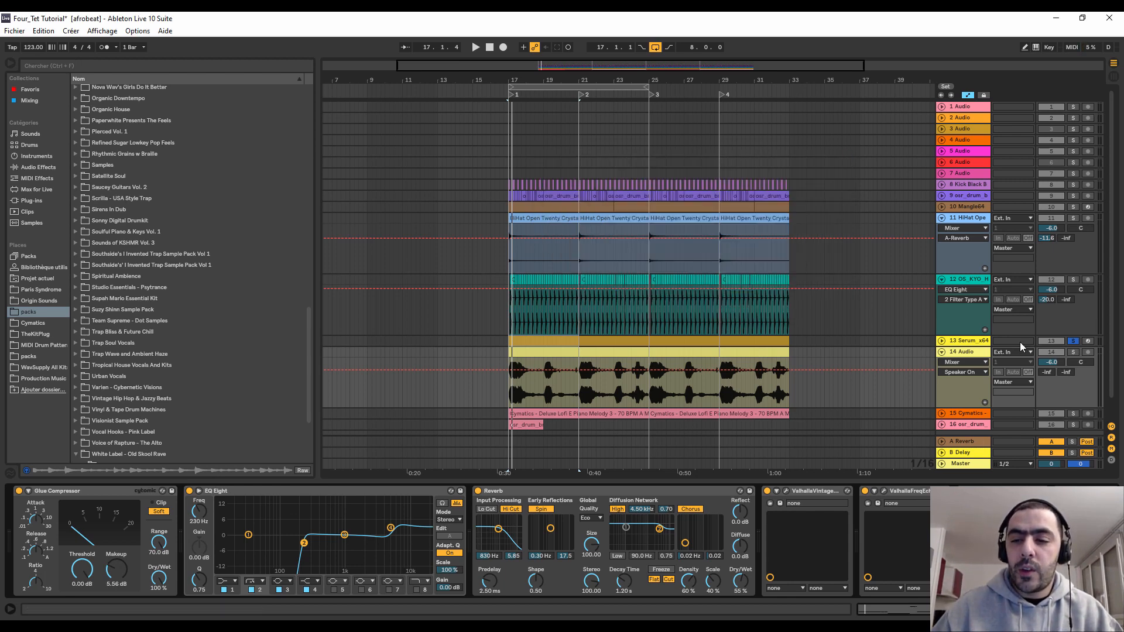
- Solo the 14 Audio track, play it, and stop playback
click(1073, 353)
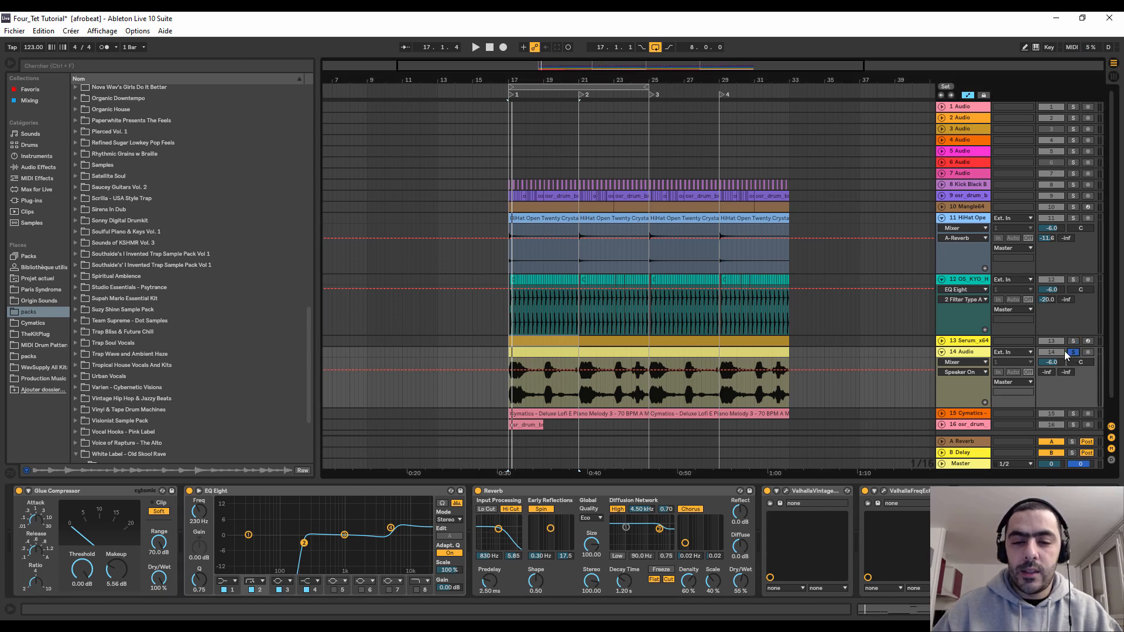
key(space)
mouse_move(537, 80)
mouse_down()
mouse_move(537, 125)
mouse_move(537, 82)
mouse_up()
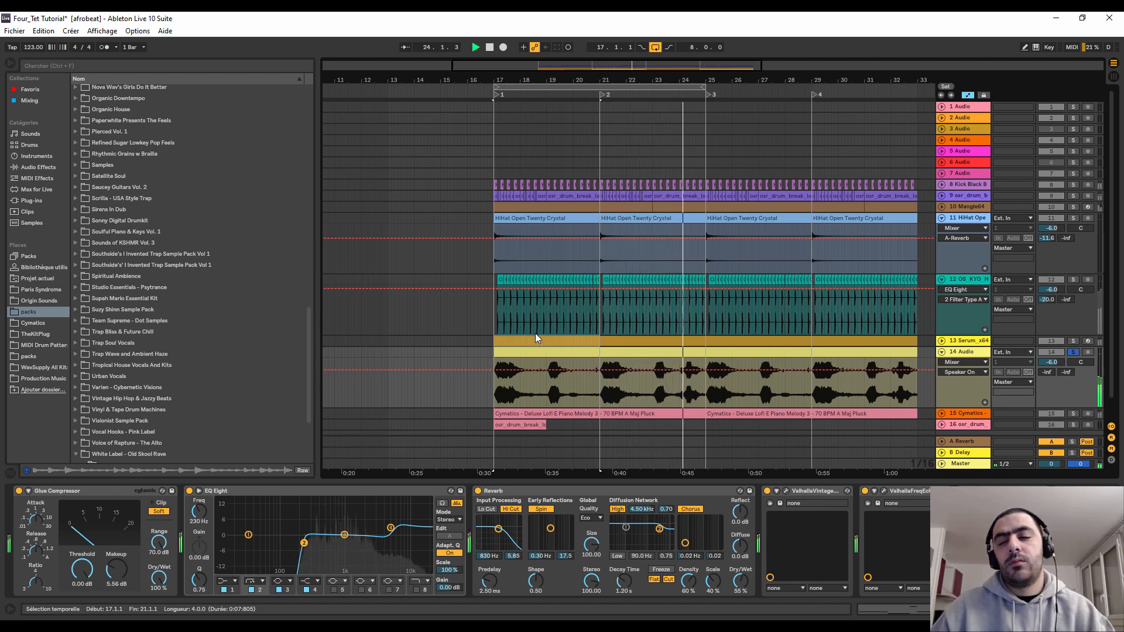
key(space)
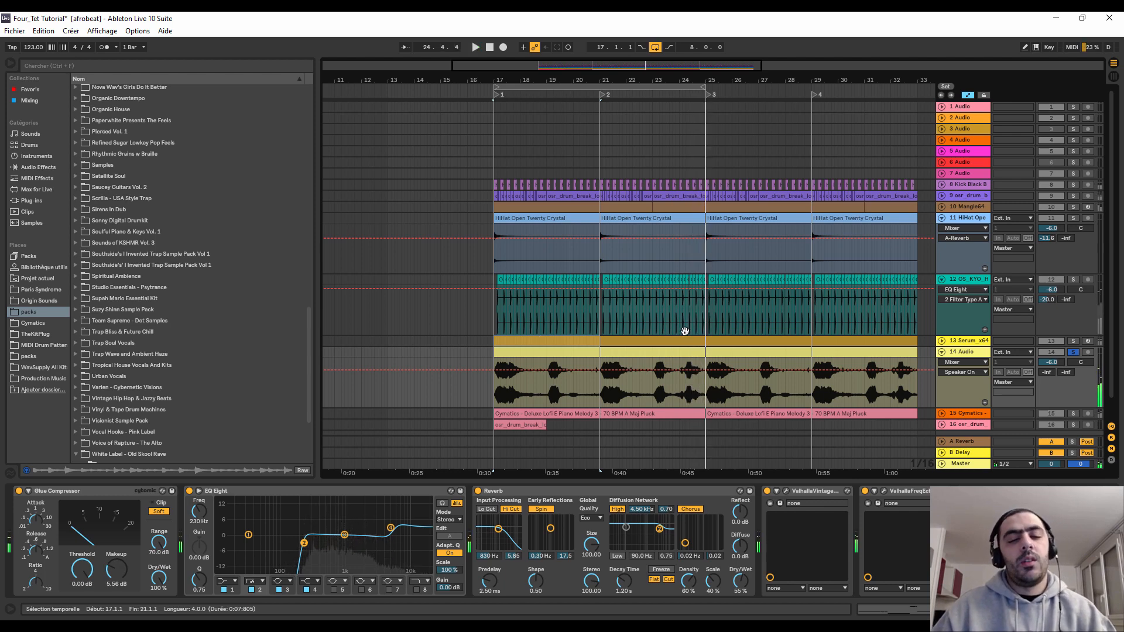
- Unfold the Cymatics piano track and delete the osr_drum track 16 below it
scroll(685, 331, down, 1)
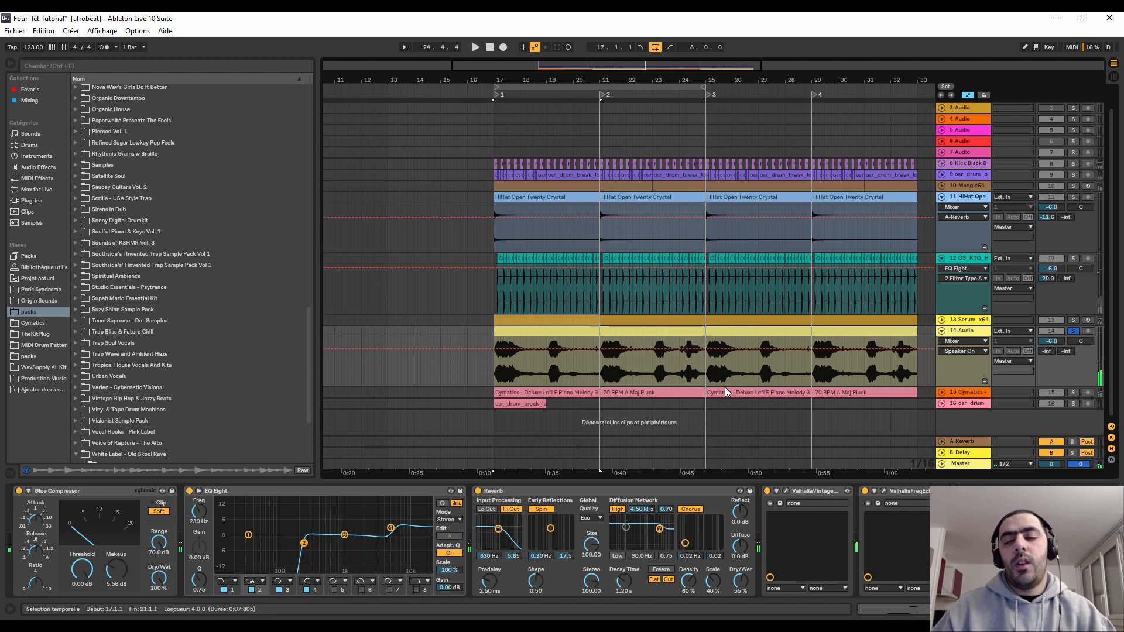
click(941, 392)
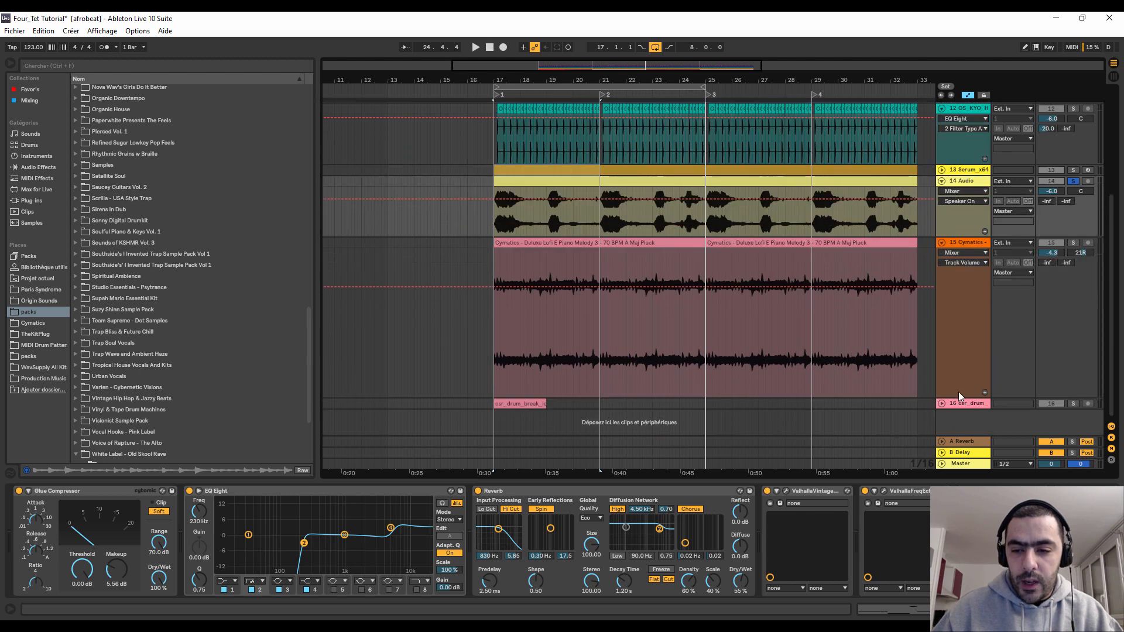
click(941, 404)
click(965, 405)
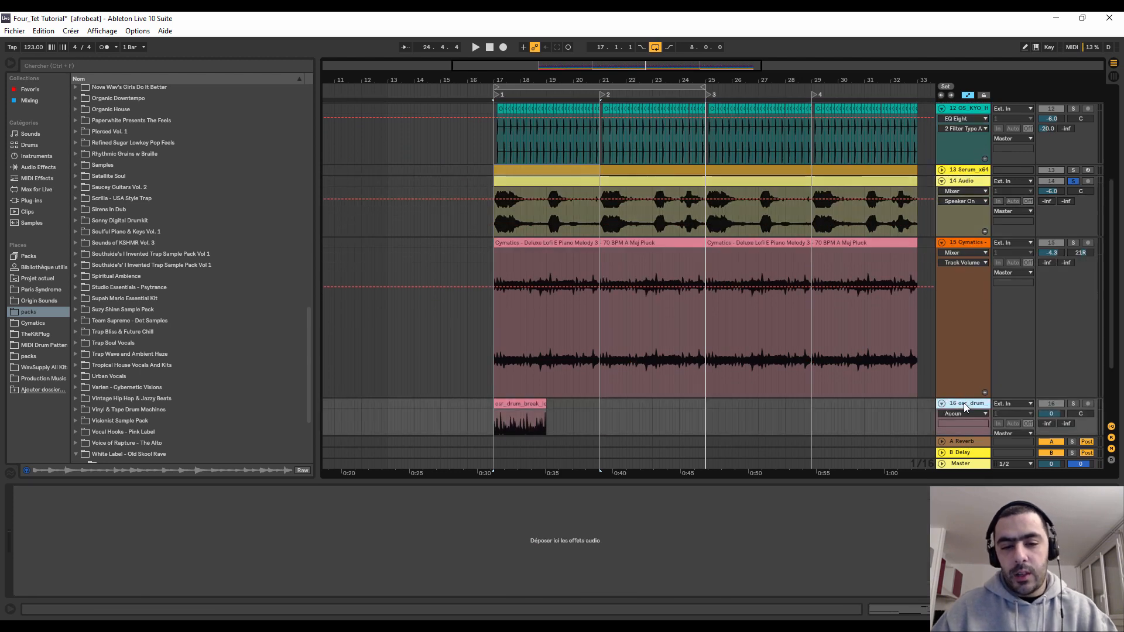
key(Delete)
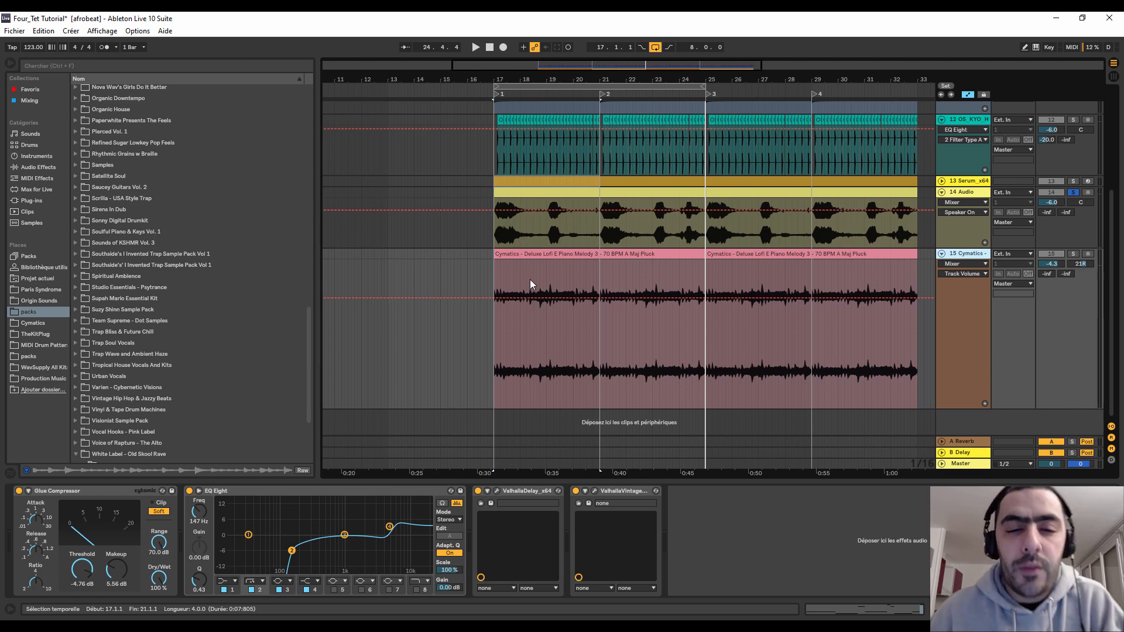
- Open the first Cymatics Lofi E Piano clip's sample settings, solo its track, and play it from bar 17
click(557, 254)
double_click(551, 253)
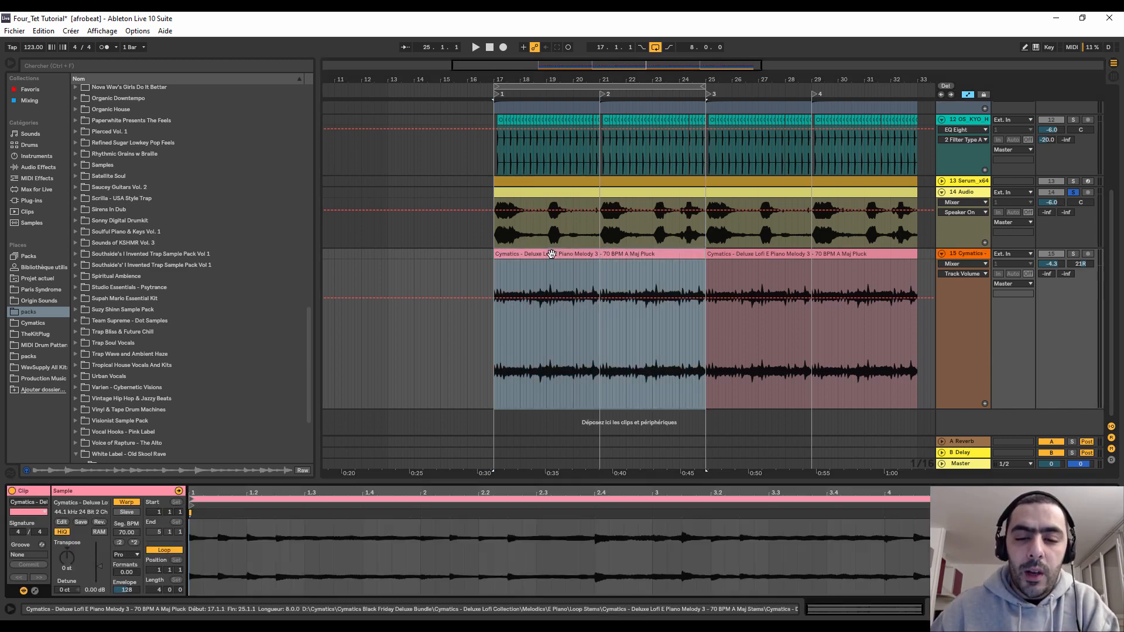
drag(496, 65, 519, 76)
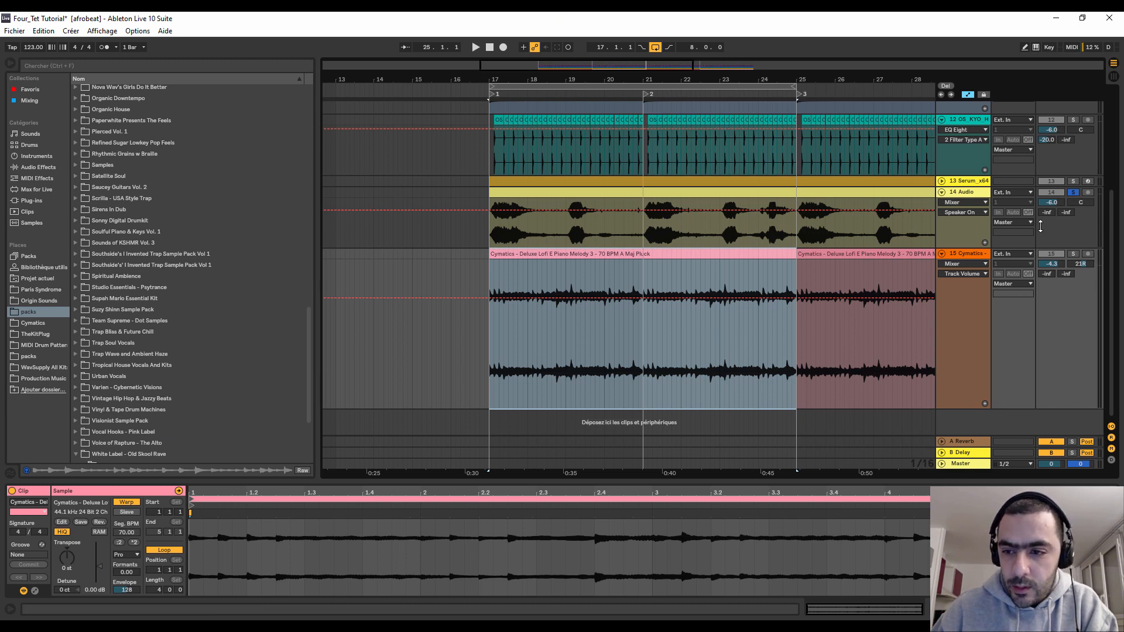
click(1075, 258)
click(490, 101)
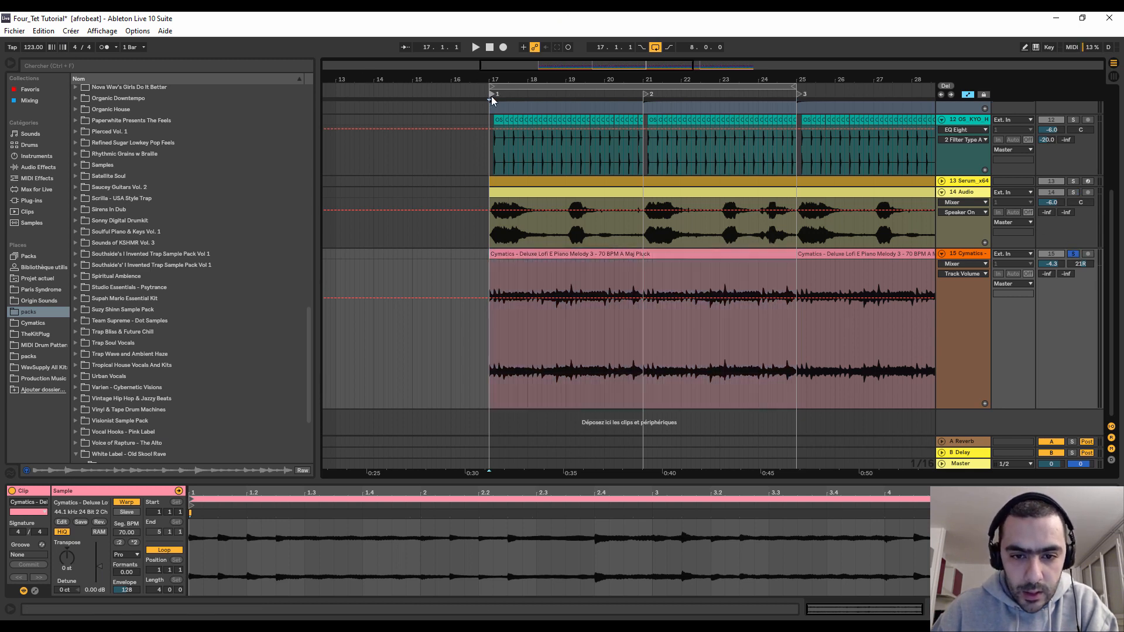
key(space)
click(549, 259)
key(space)
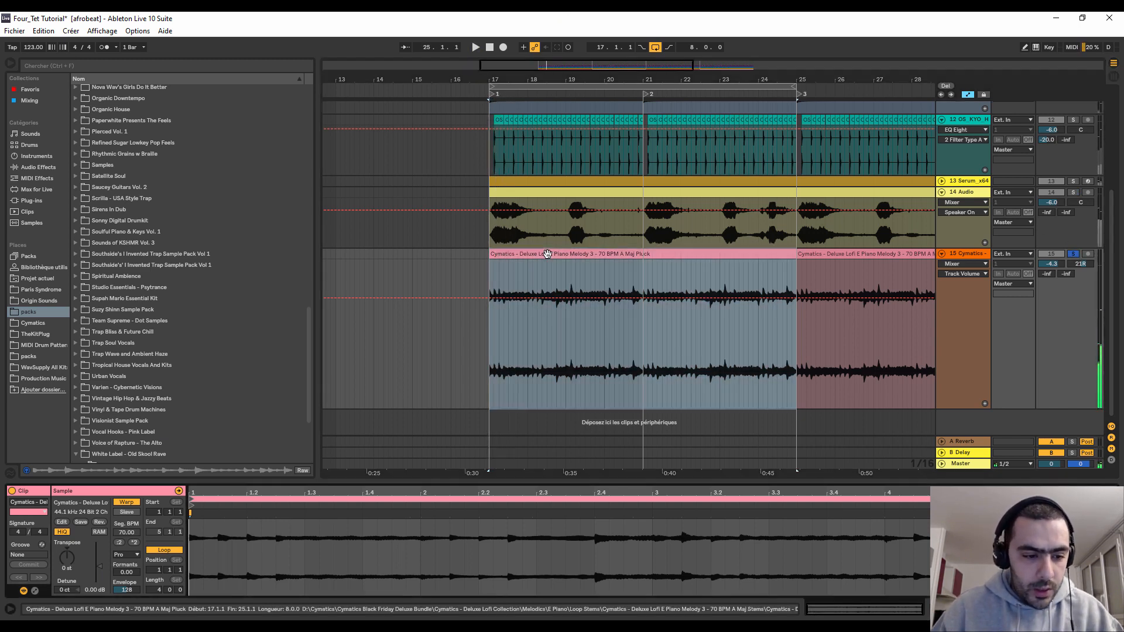
- Audition the piano clip with its segment BPM halved and doubled, including 140, and restore it to 70
click(134, 542)
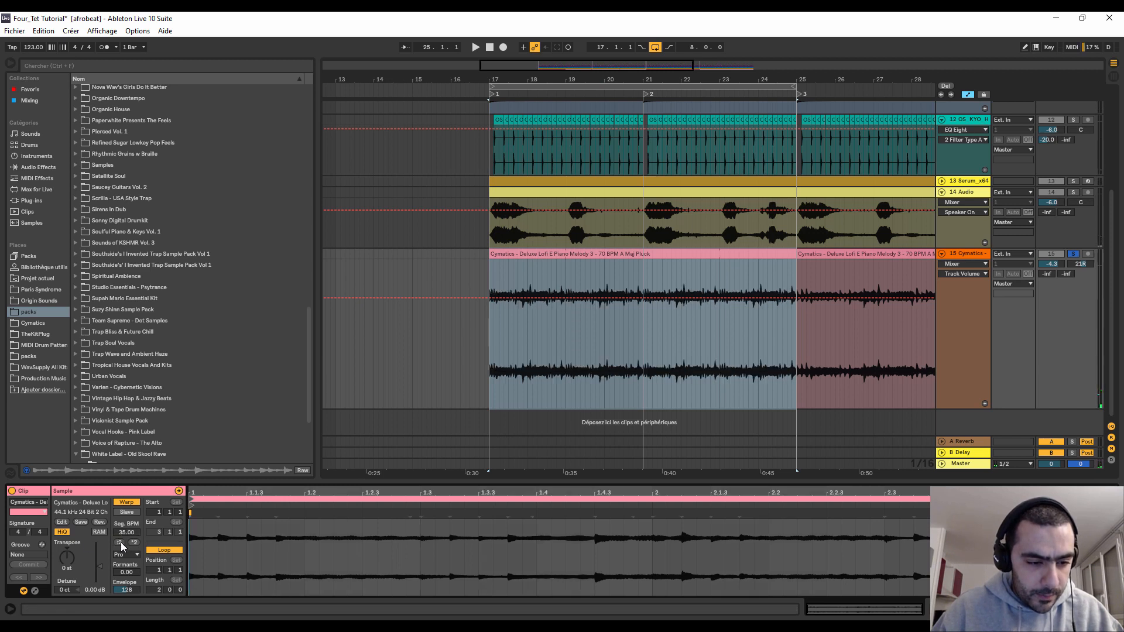
key(space)
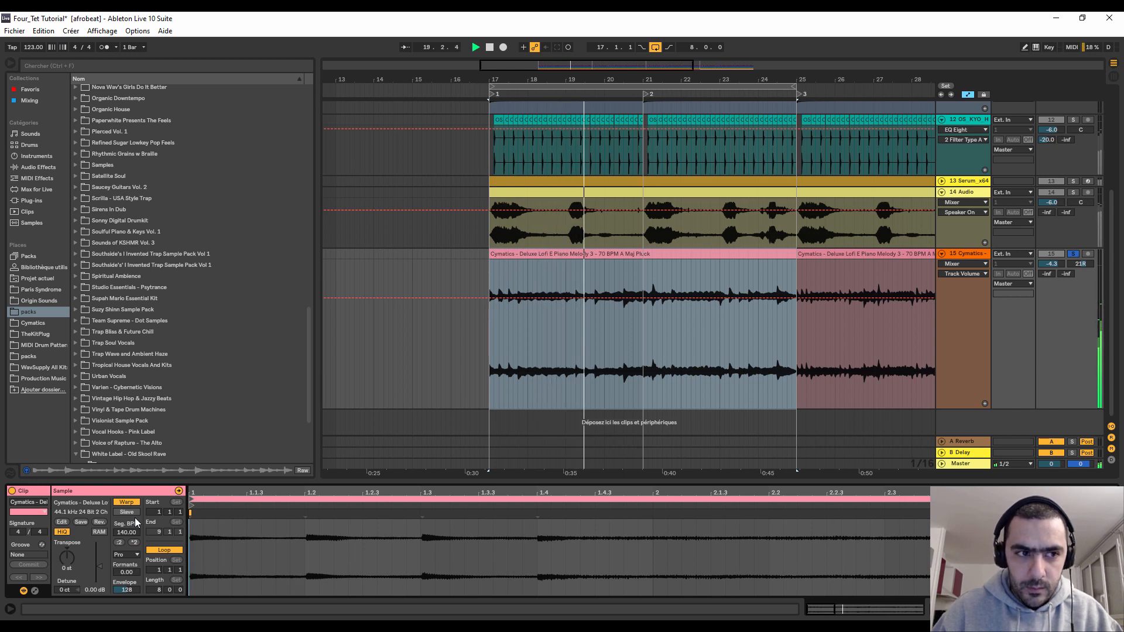
key(space)
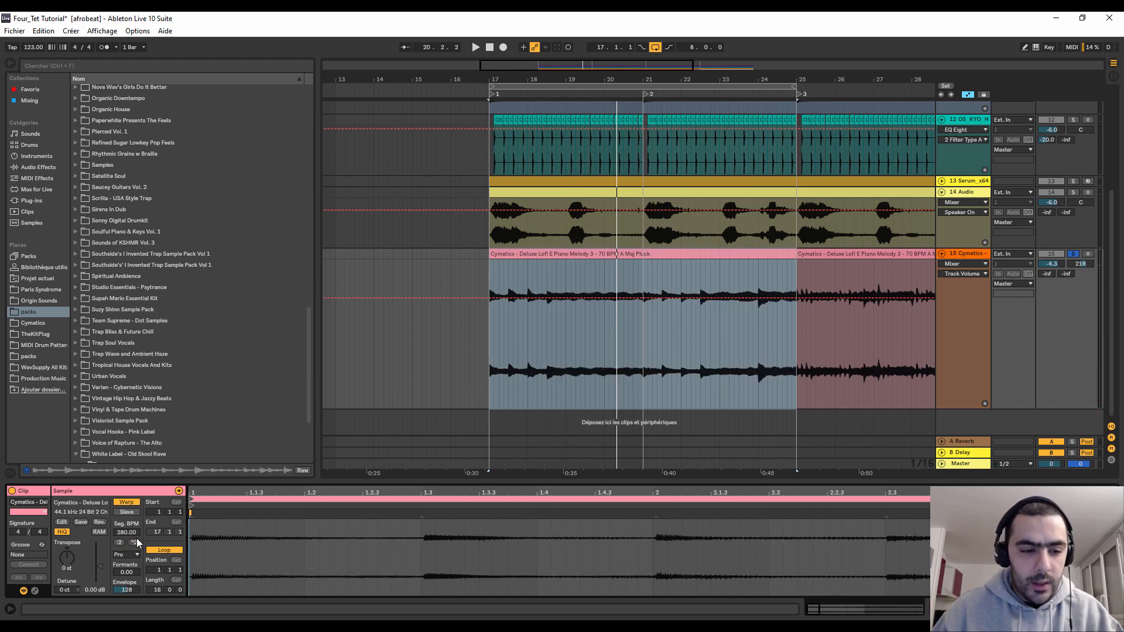
click(120, 541)
click(119, 541)
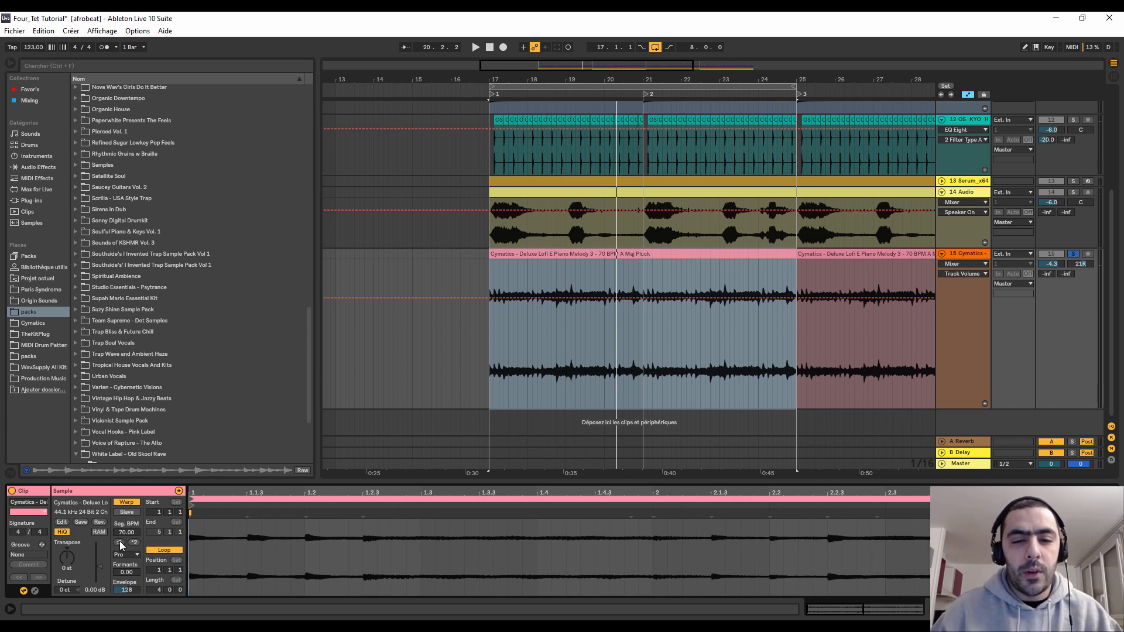
- Play the soloed piano clip at a segment BPM of 70, stop, and display the Cymatics track's device chain
key(space)
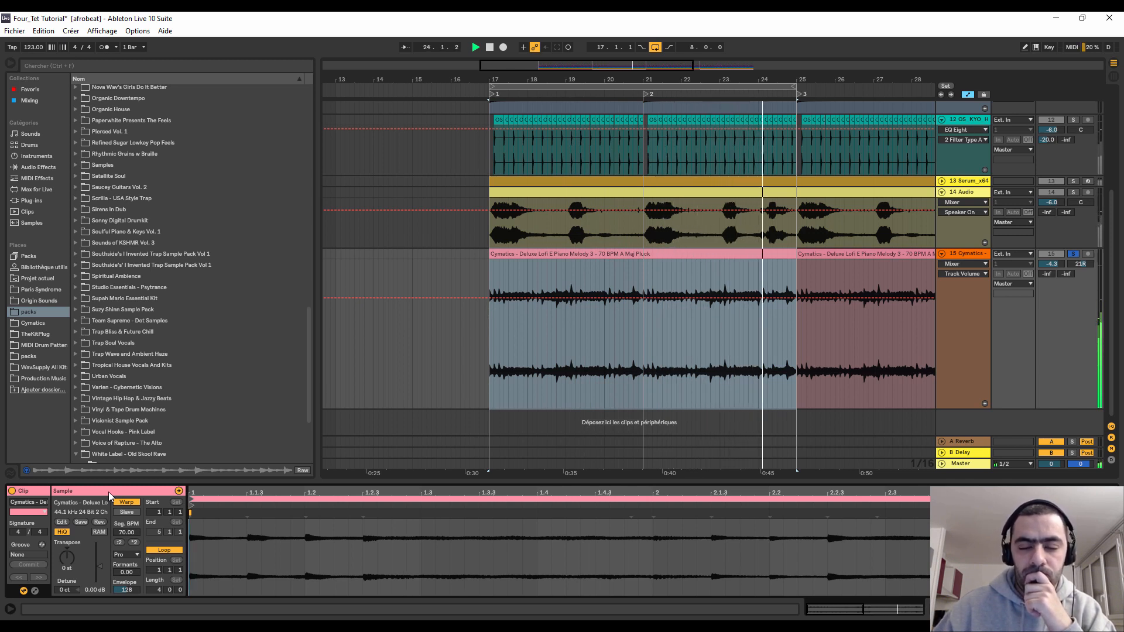
key(space)
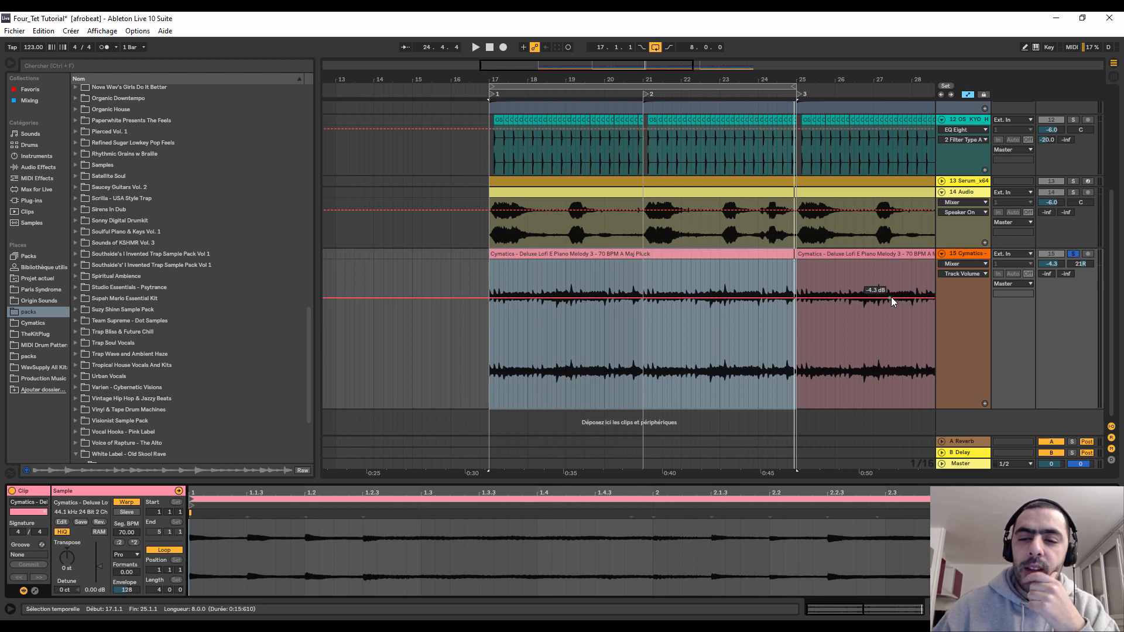
click(959, 253)
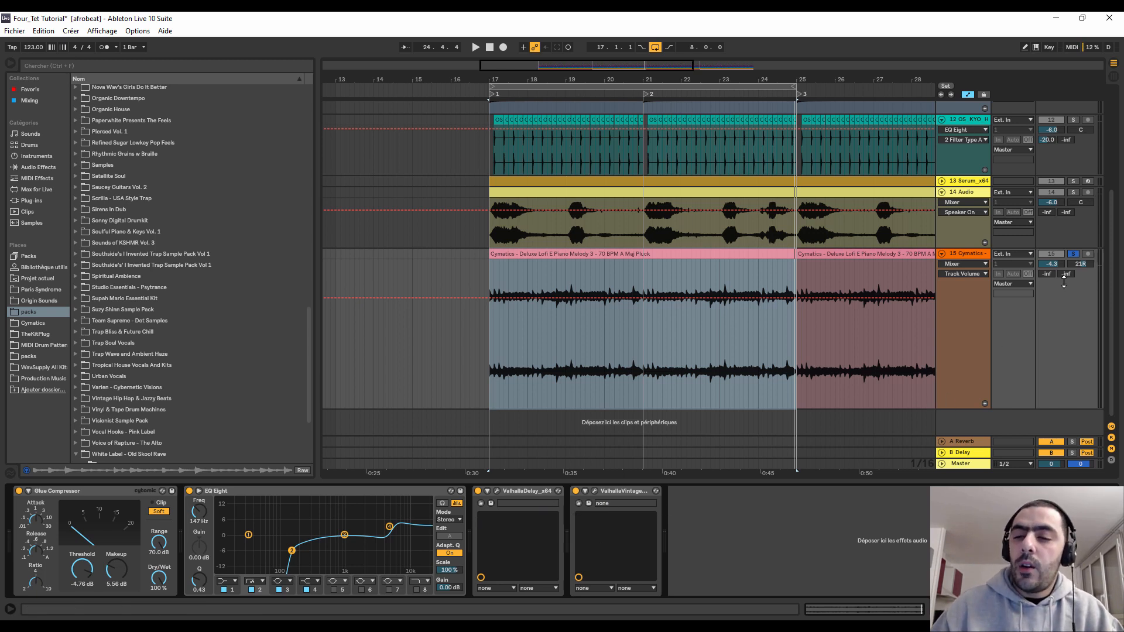
- Unsolo the Cymatics track and play all tracks together from just before bar 17
click(1072, 260)
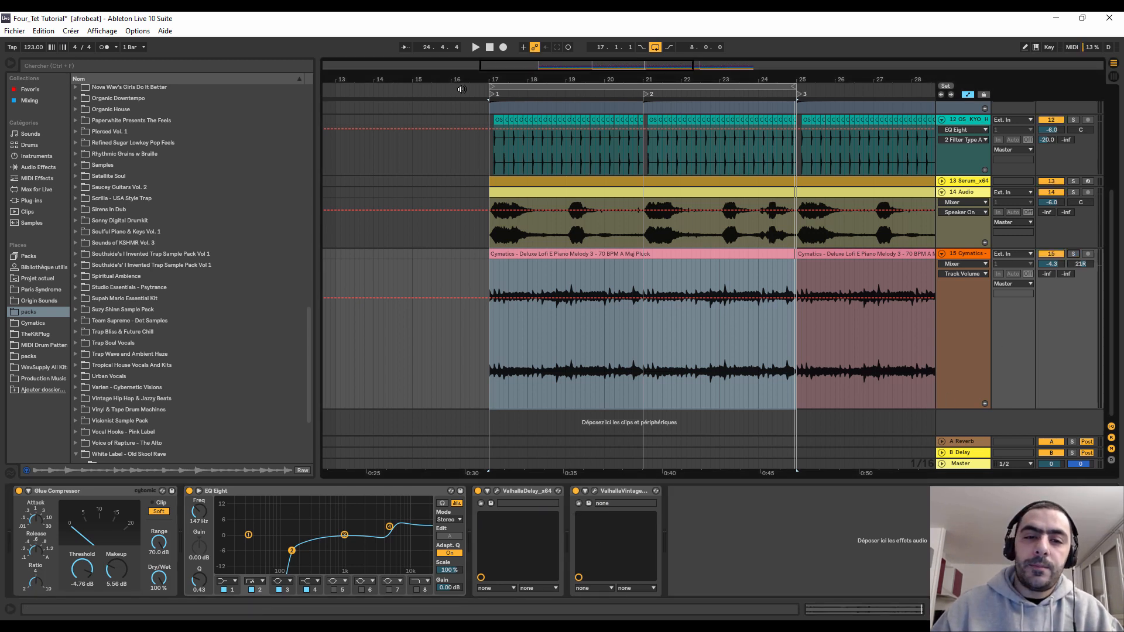
click(468, 91)
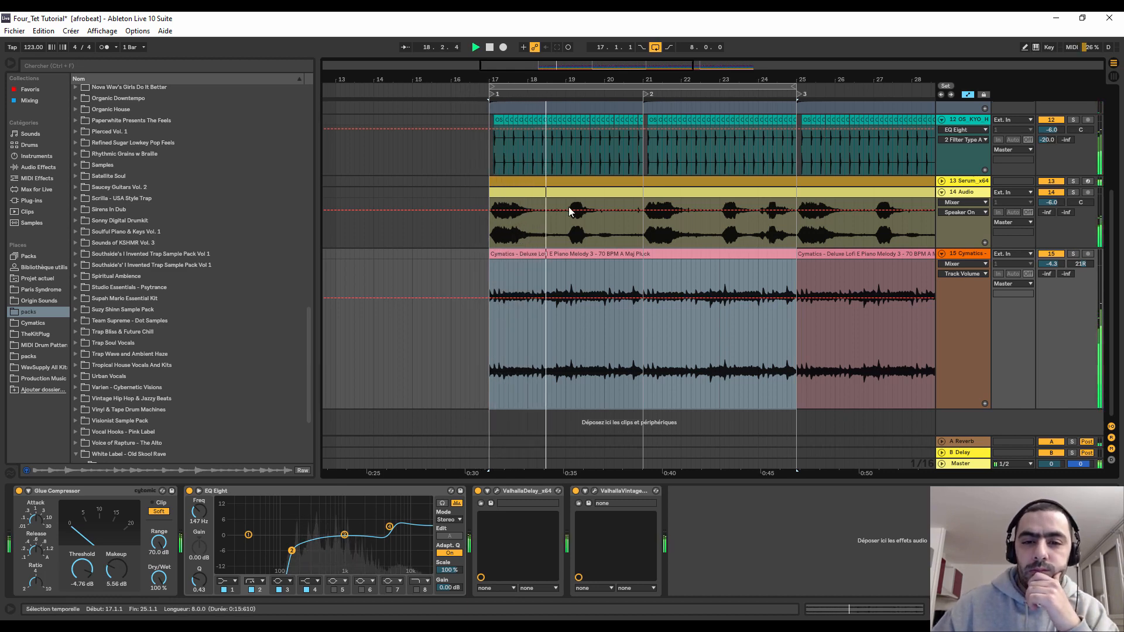
drag(592, 79, 593, 44)
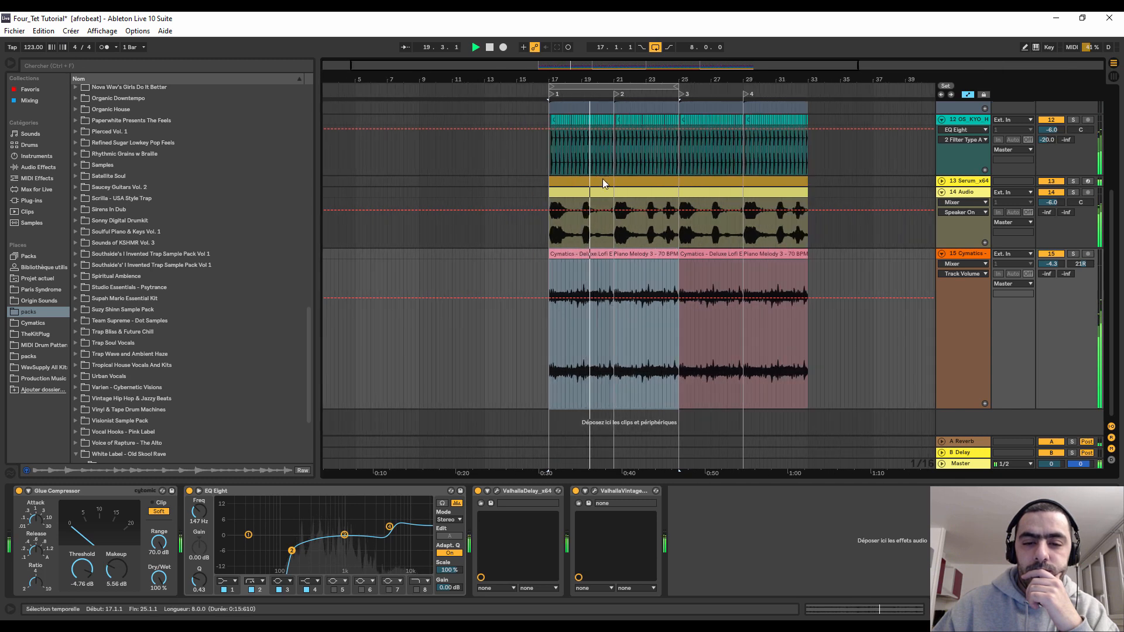
- Switch looping off, set the loop range to 16 bars from bar 17, and play all tracks to bar 33 before stopping
scroll(611, 415, up, 1)
scroll(611, 413, up, 4)
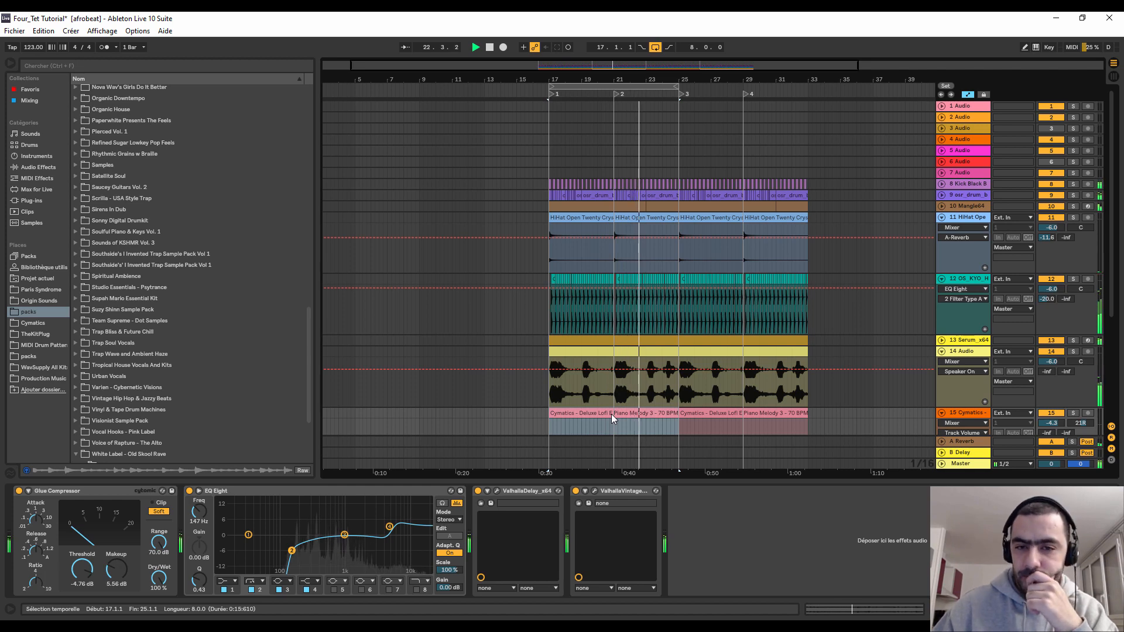
drag(601, 65, 600, 96)
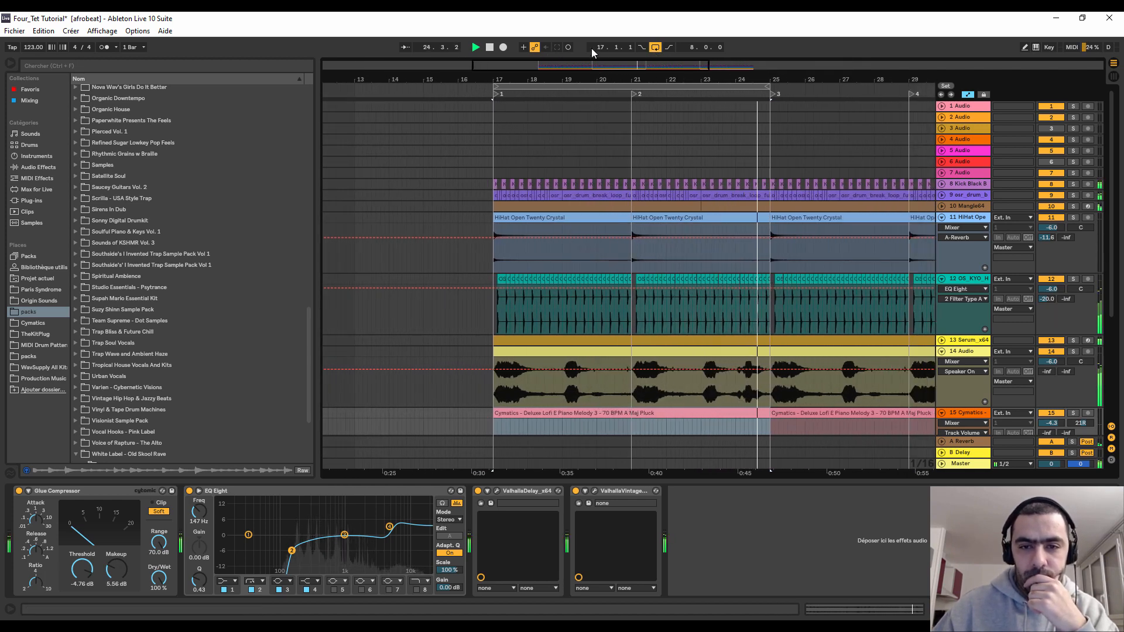
click(654, 47)
drag(652, 80, 768, 114)
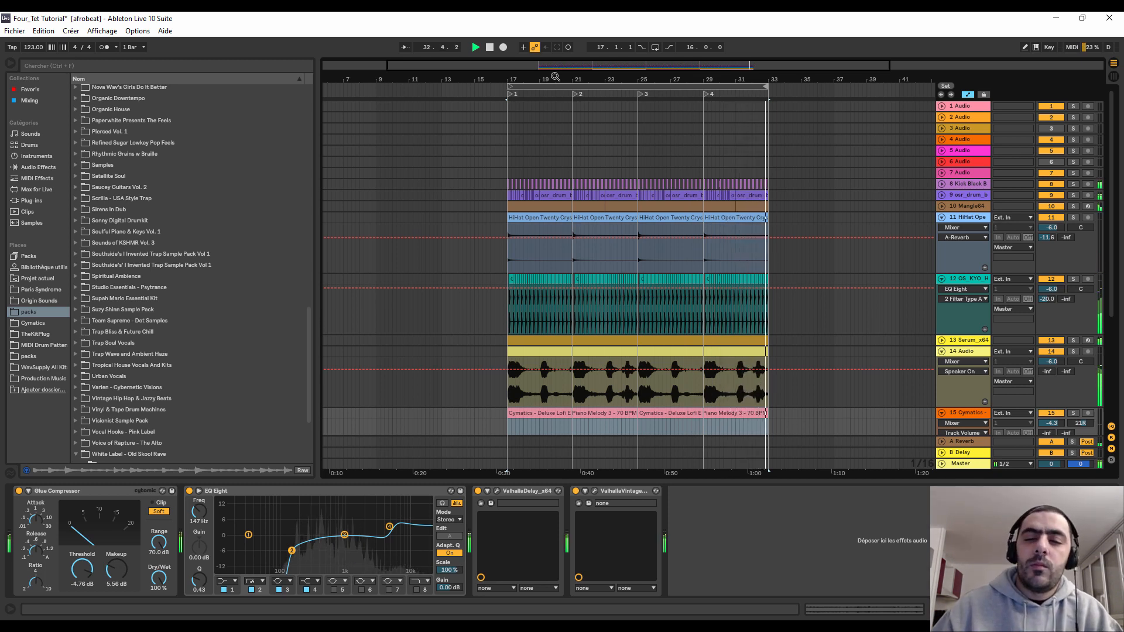
key(space)
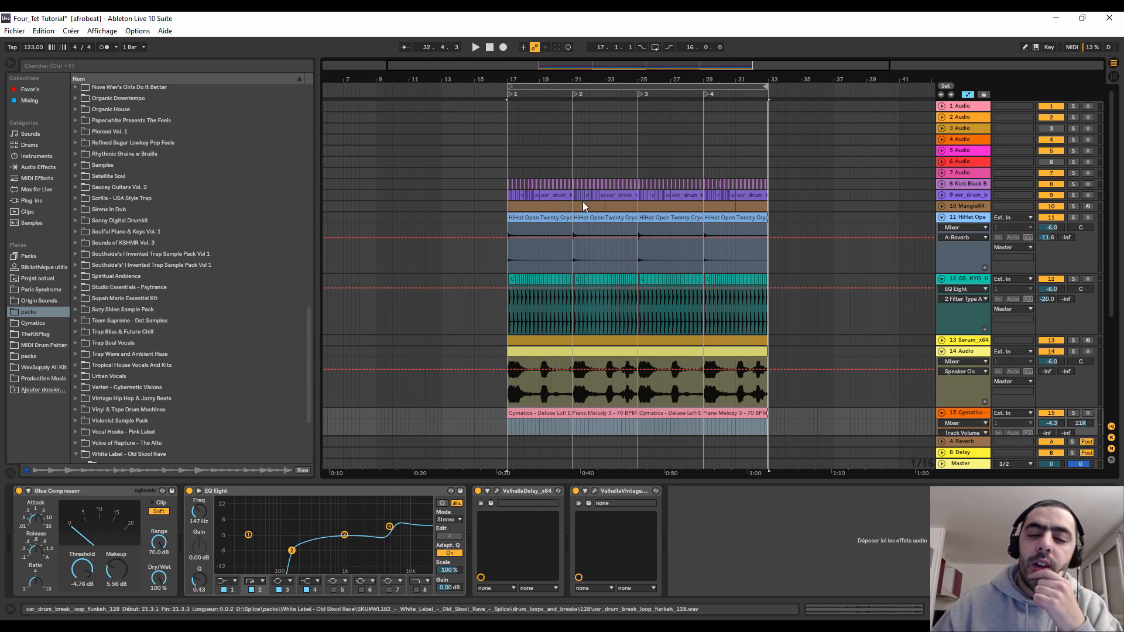
- Collapse the Cymatics piano track in the arrangement
scroll(583, 207, down, 5)
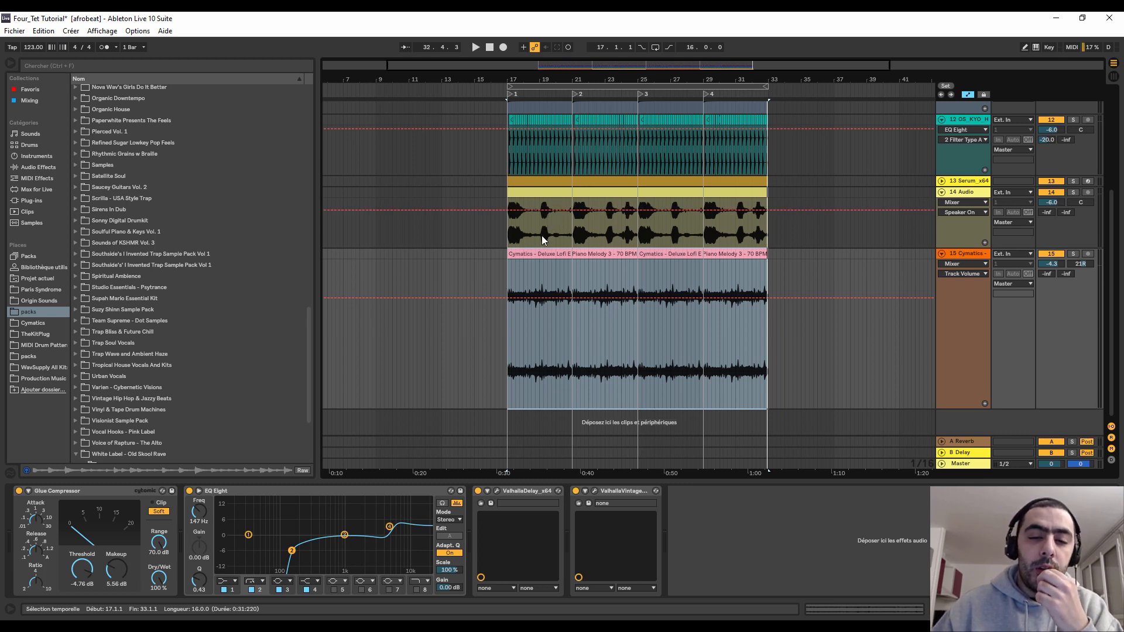
click(943, 254)
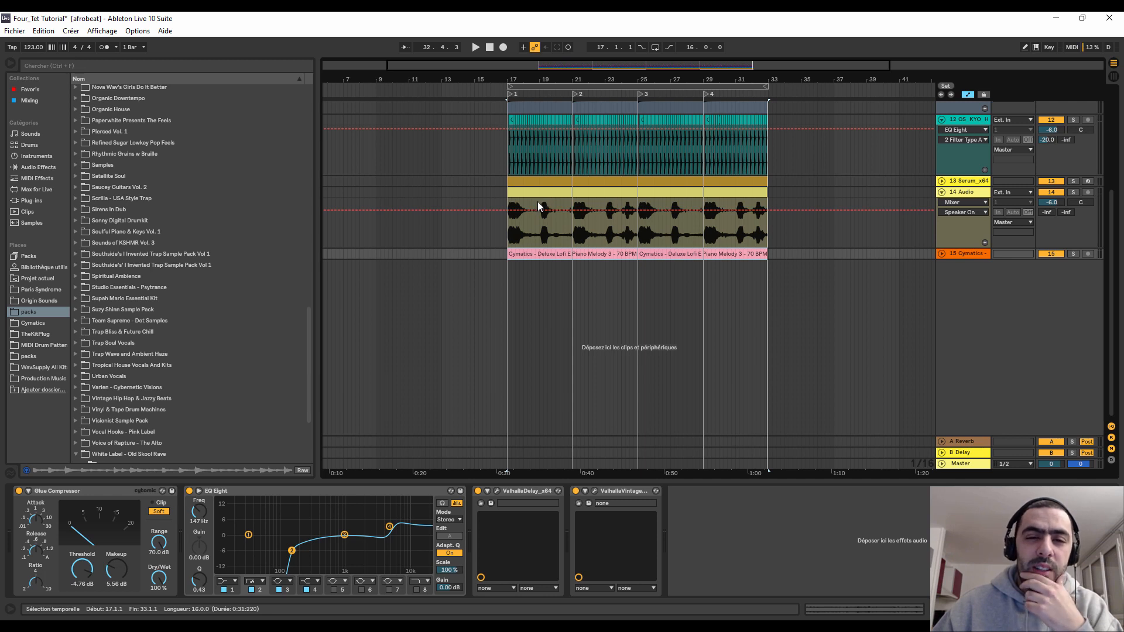
scroll(580, 244, up, 5)
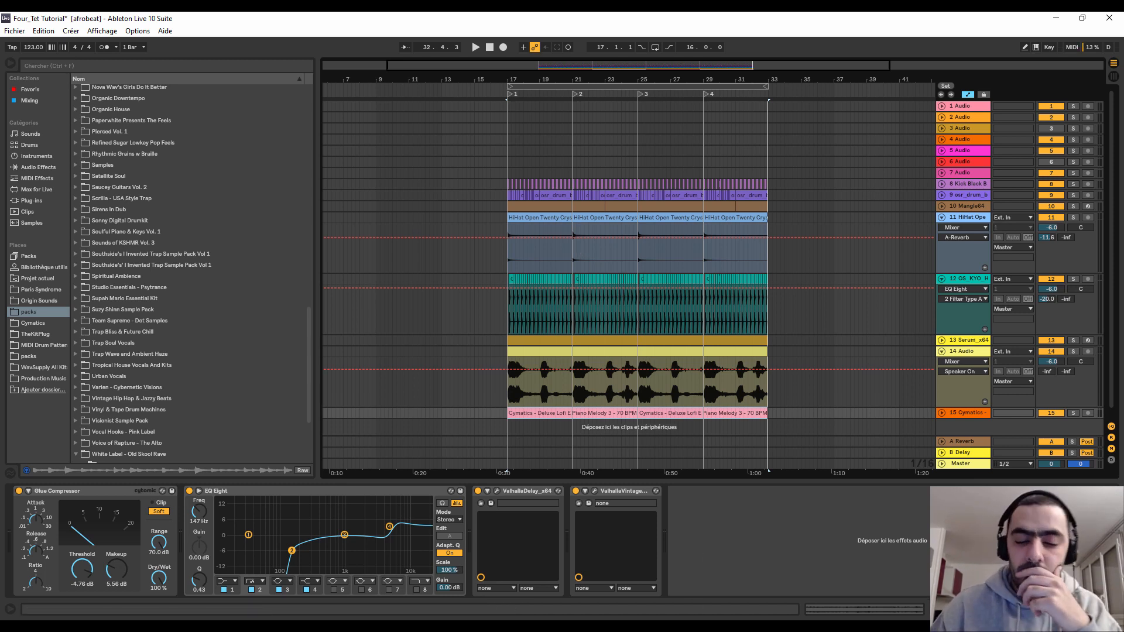
click(691, 626)
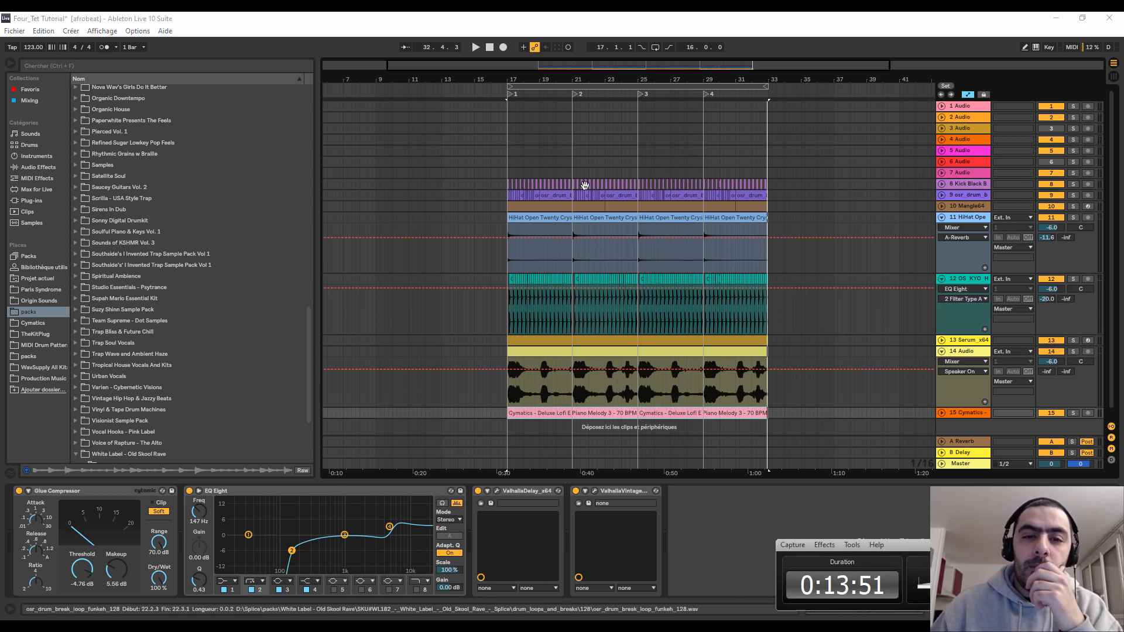
- Play all tracks together from locator 1 at bar 17
click(512, 93)
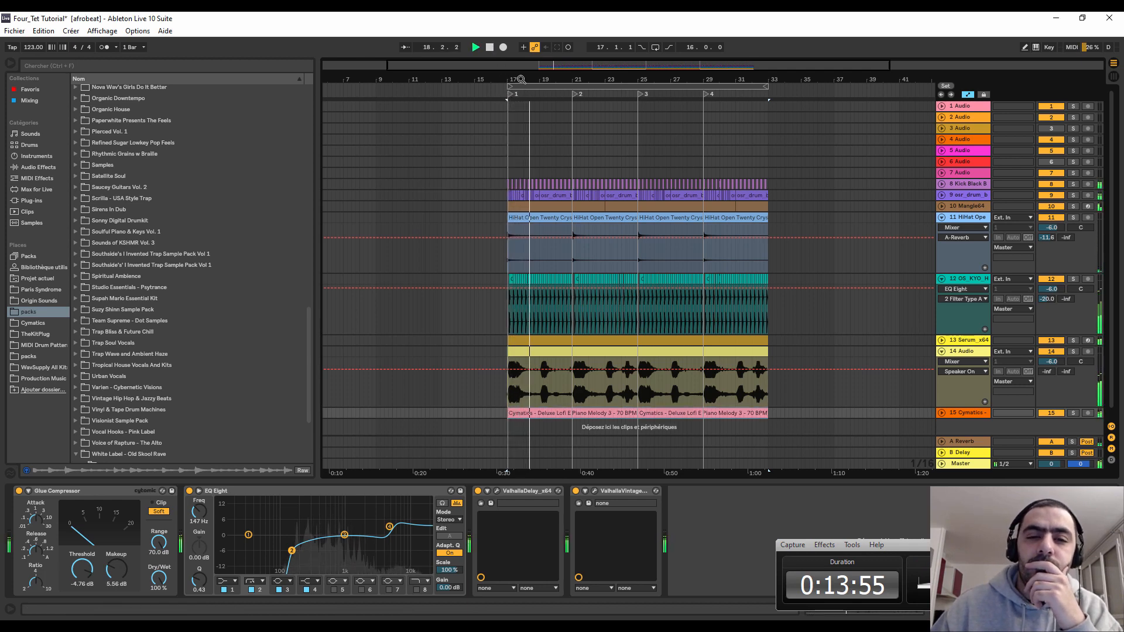
drag(519, 80, 519, 52)
drag(658, 462, 493, 83)
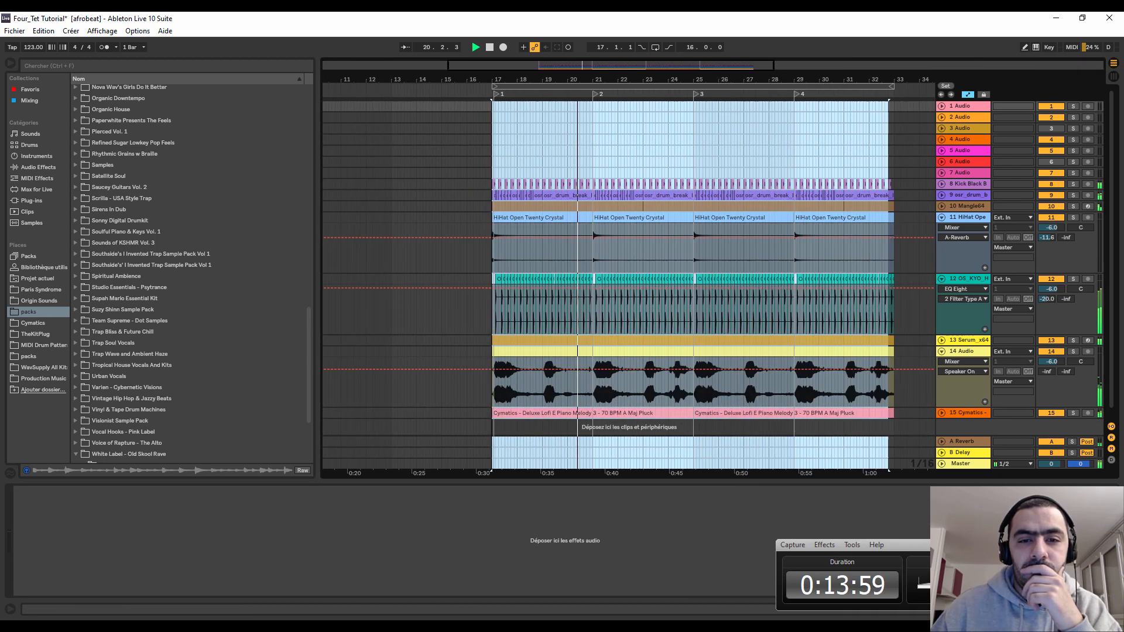
key(z)
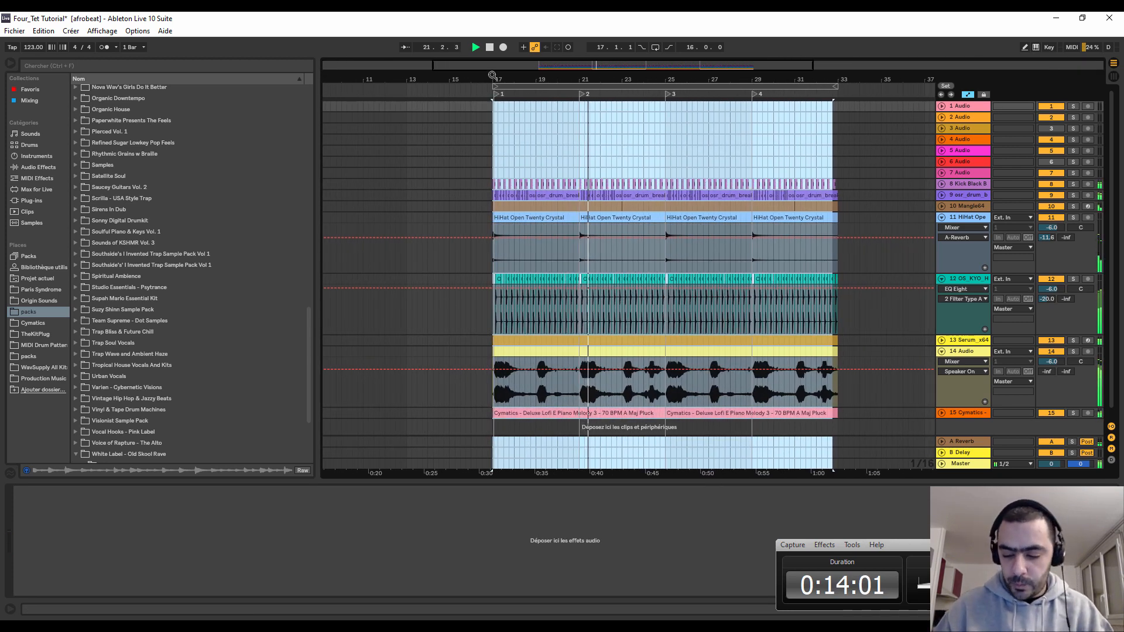
click(471, 142)
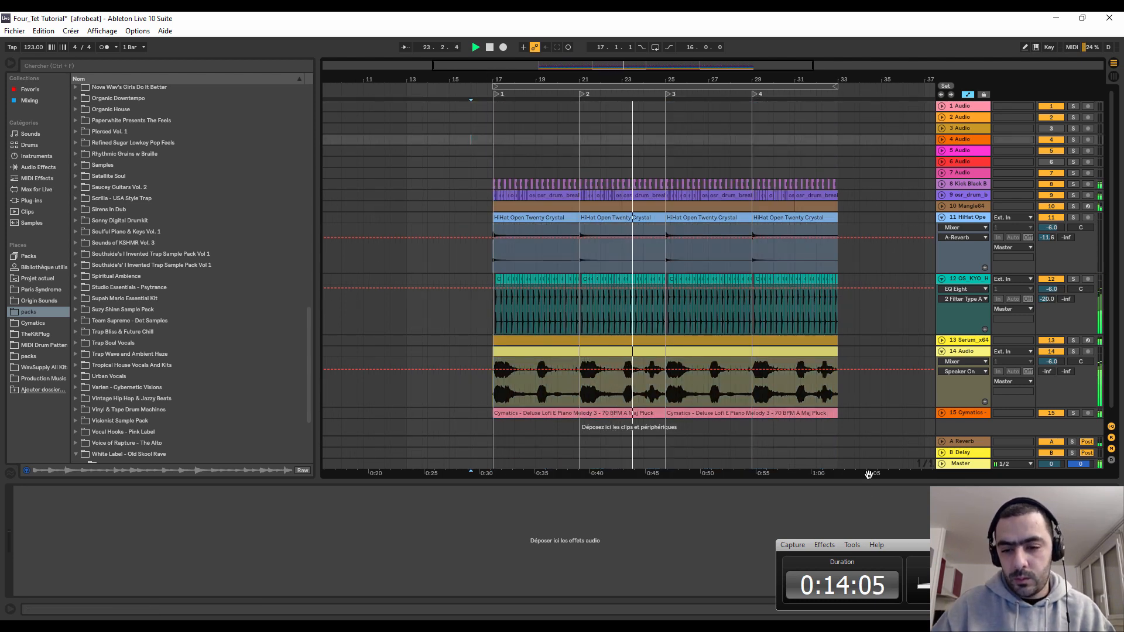
- Select bars 17 to 33 across all tracks, loop them, and briefly play the loop from its start
drag(839, 467, 491, 83)
key(ctrl+l)
key(space)
key(space)
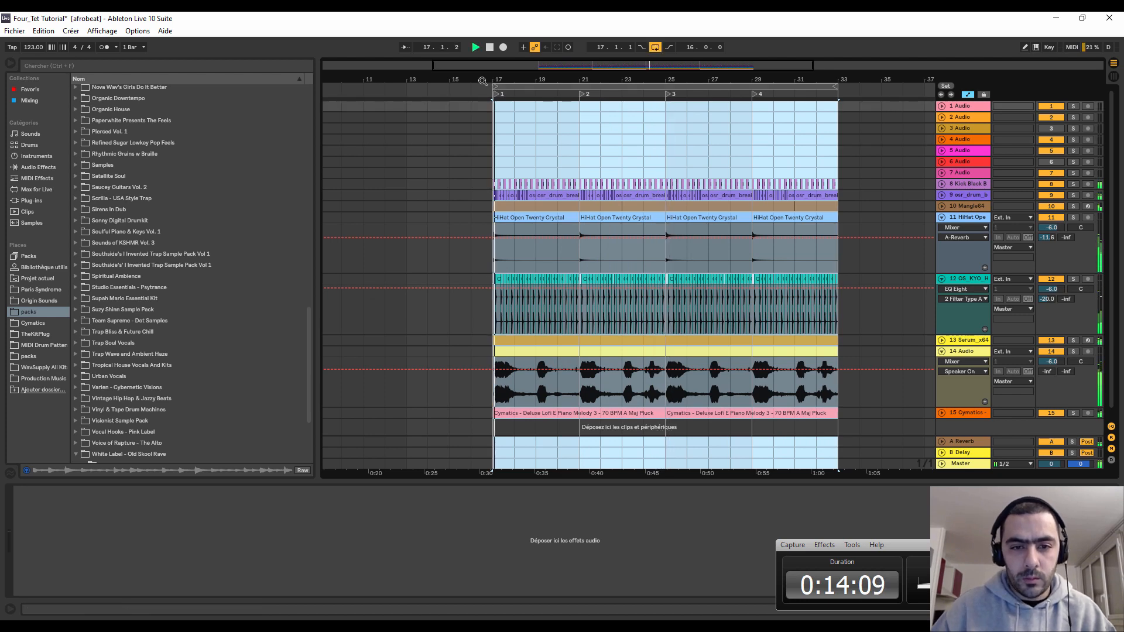
key(space)
click(495, 94)
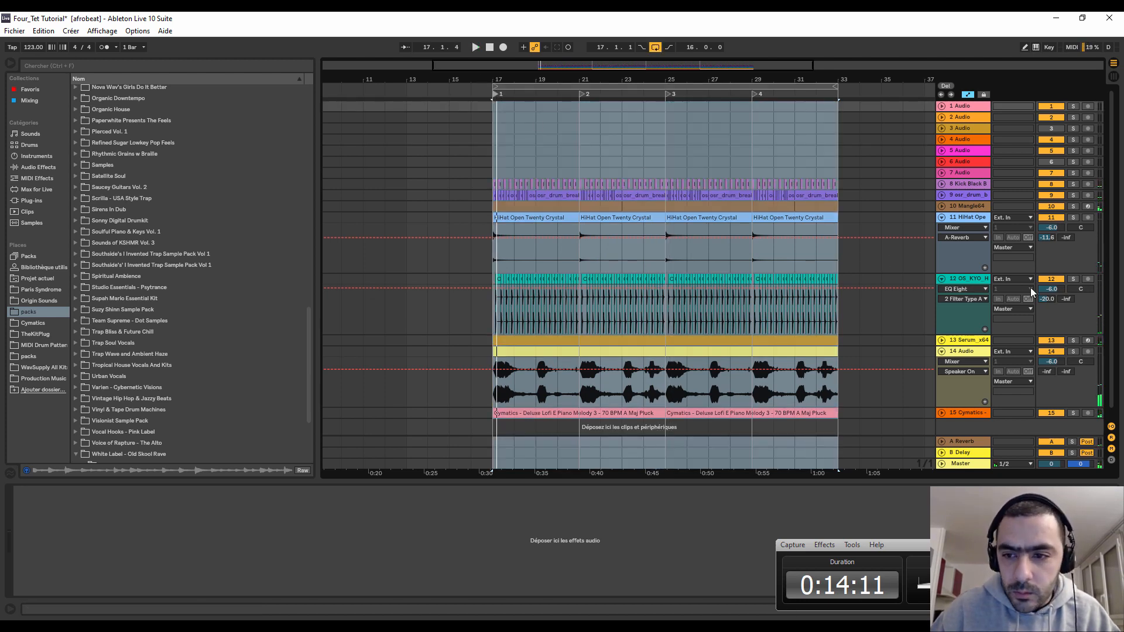
- Expand the Mangle64 track and fill bars 1 to 17 with copies of its clips and automation
click(942, 206)
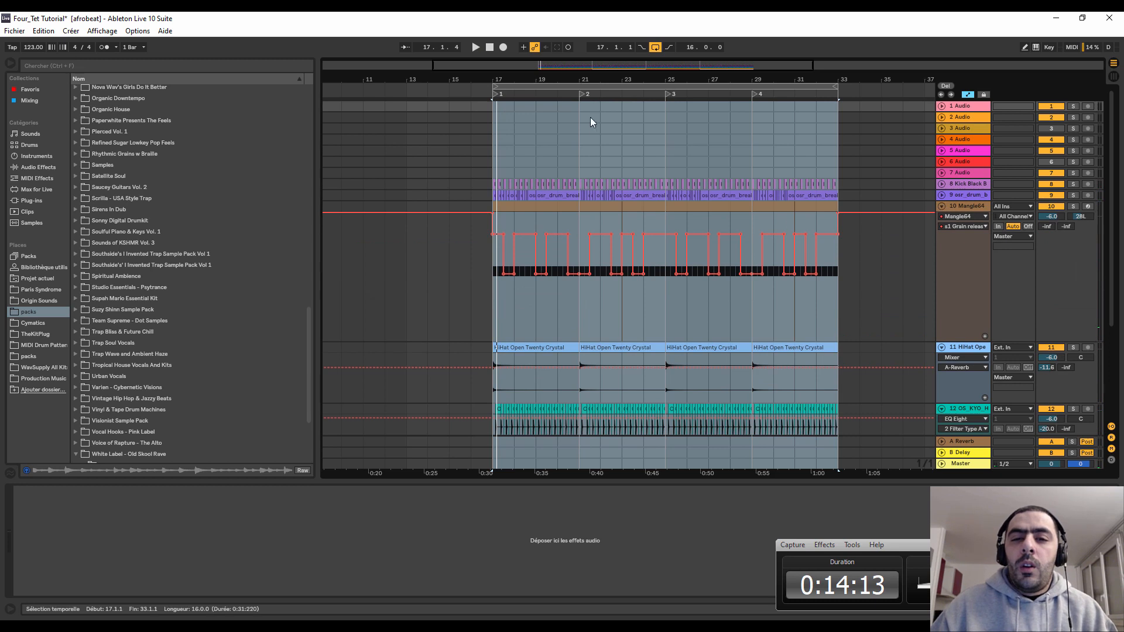
drag(590, 81, 661, 70)
drag(712, 291, 367, 210)
key(space)
click(376, 205)
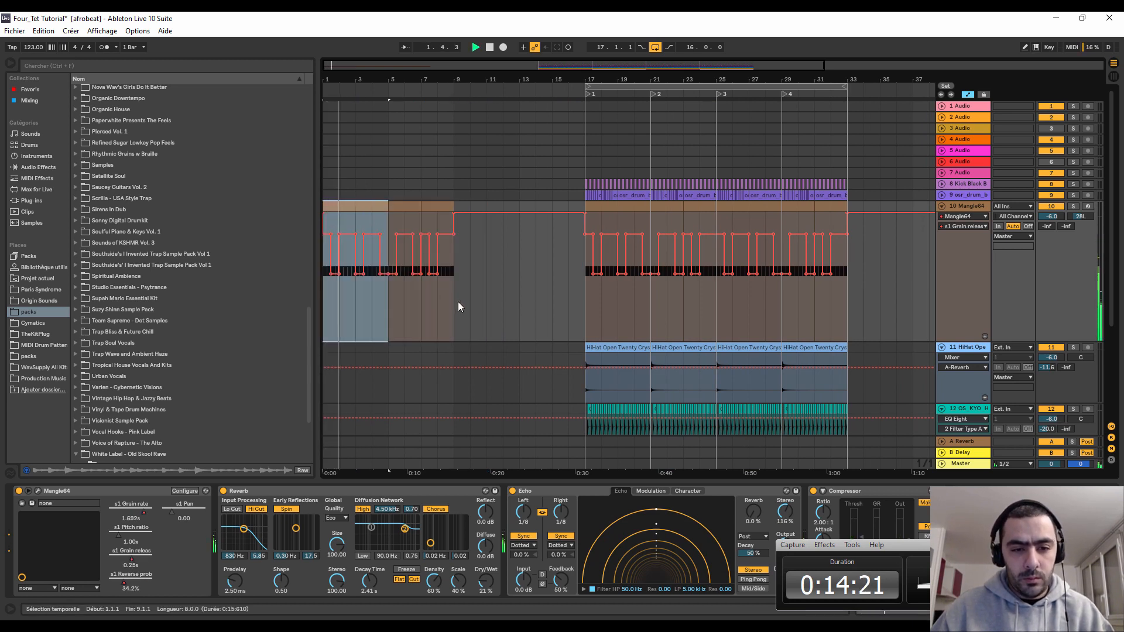
drag(458, 301, 276, 219)
key(ctrl+d)
scroll(643, 319, down, 5)
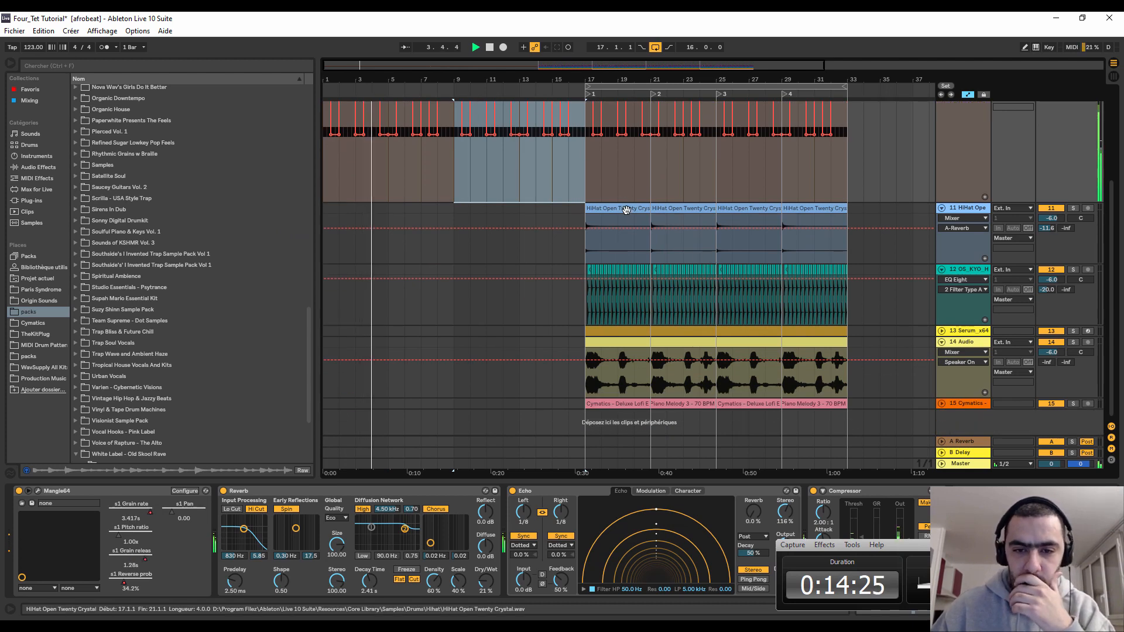
- Copy a HiHat Open Twenty Crystal clip to bar 1 and expand the Serum track
drag(629, 209, 370, 230)
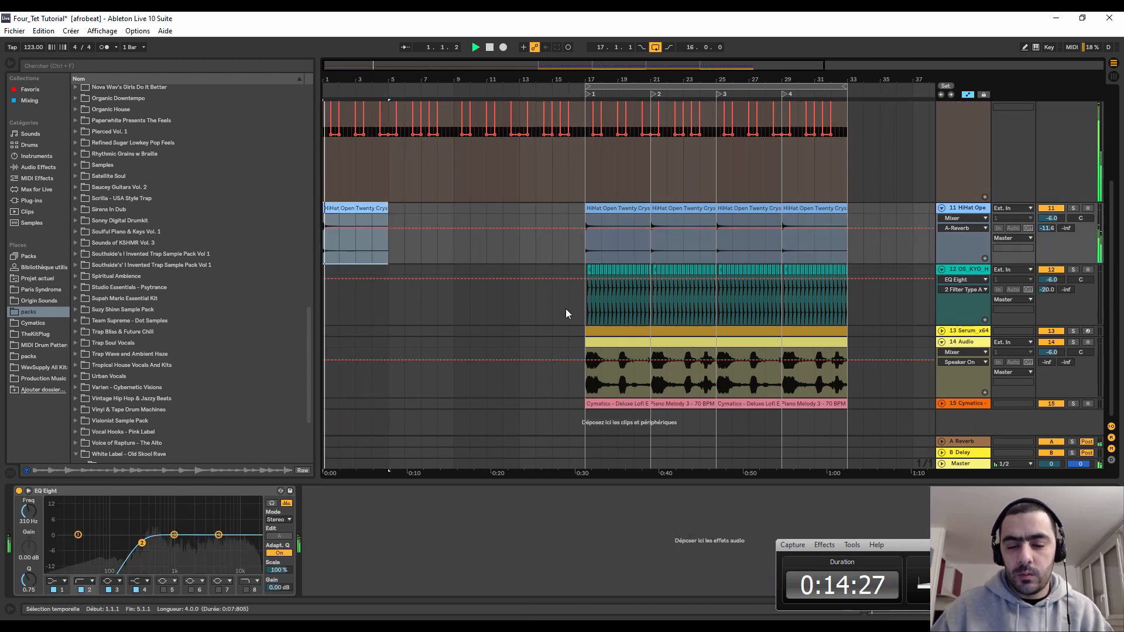
click(942, 331)
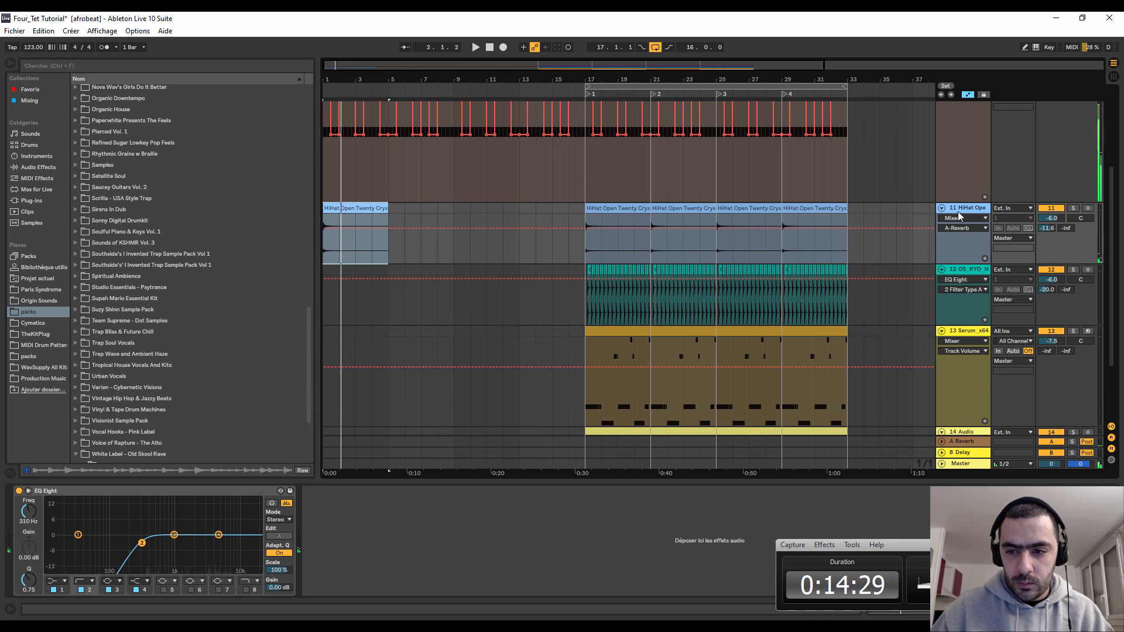
scroll(942, 285, down, 3)
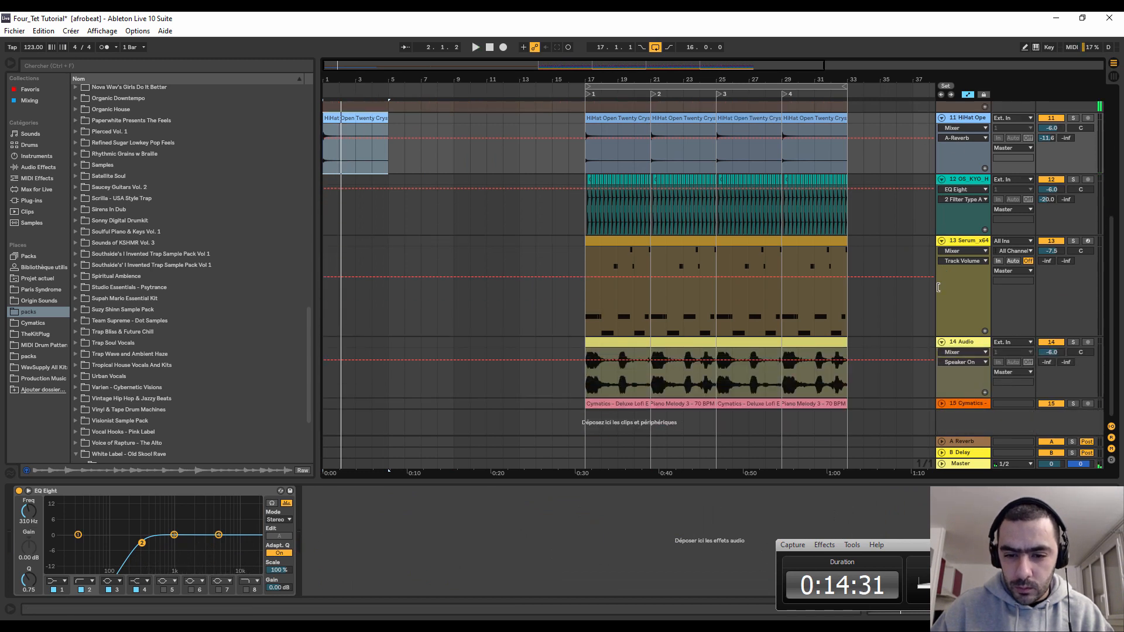
- Expand the Cymatics track and copy its eight-bar piano clip to bar 9
click(941, 403)
click(696, 413)
drag(696, 409, 568, 404)
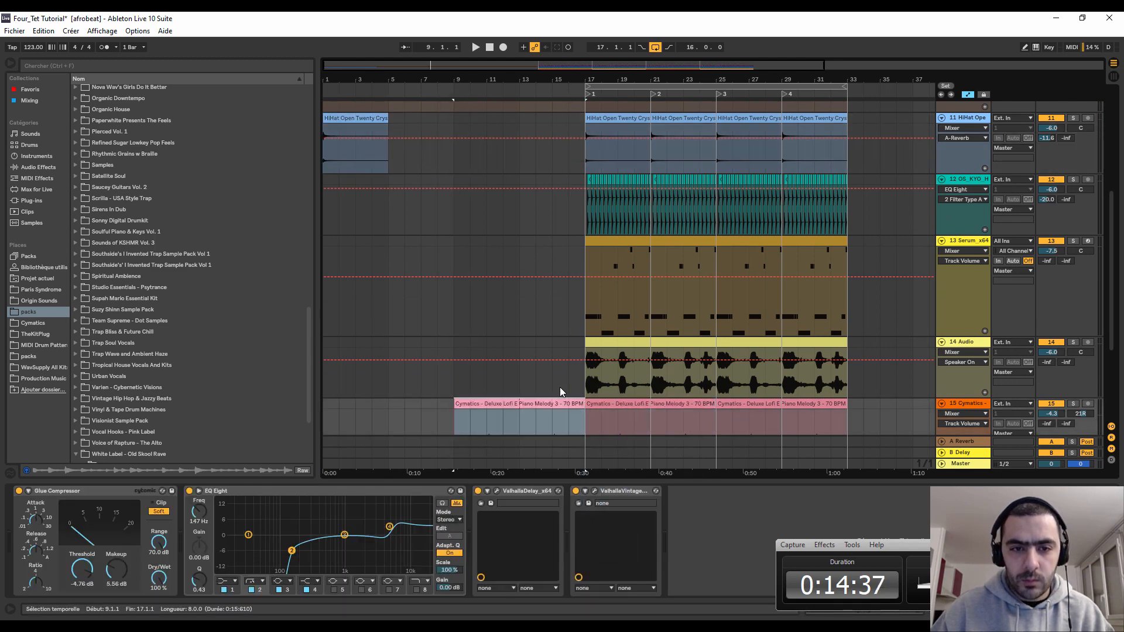
- Play the arrangement from bar 1 with the Cymatics track collapsed and the device view hidden
click(490, 46)
click(475, 47)
scroll(512, 177, down, 5)
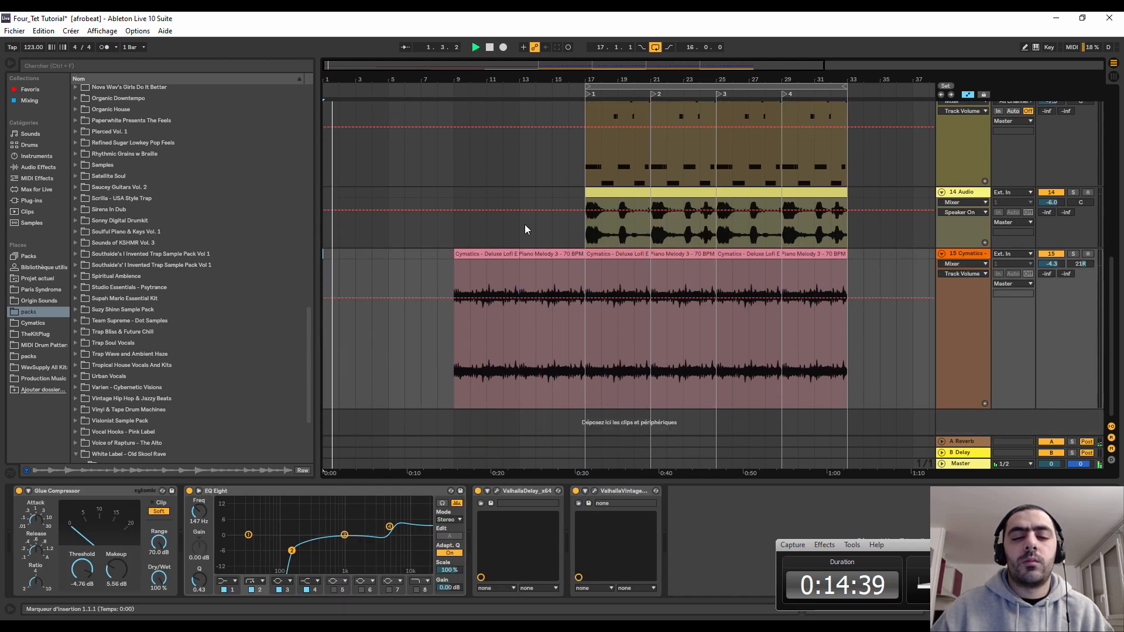
click(942, 254)
key(ctrl+alt+l)
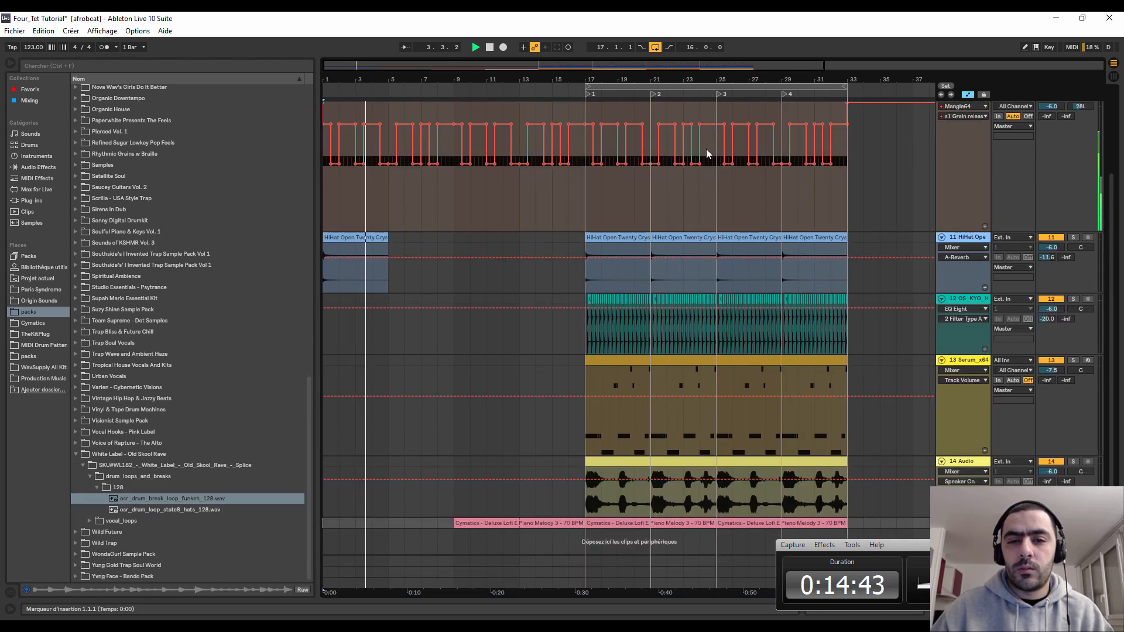
- Collapse the Mangle64 track and duplicate bars 17 to 33 of all tracks to bar 33
drag(697, 79, 697, 58)
scroll(749, 132, up, 3)
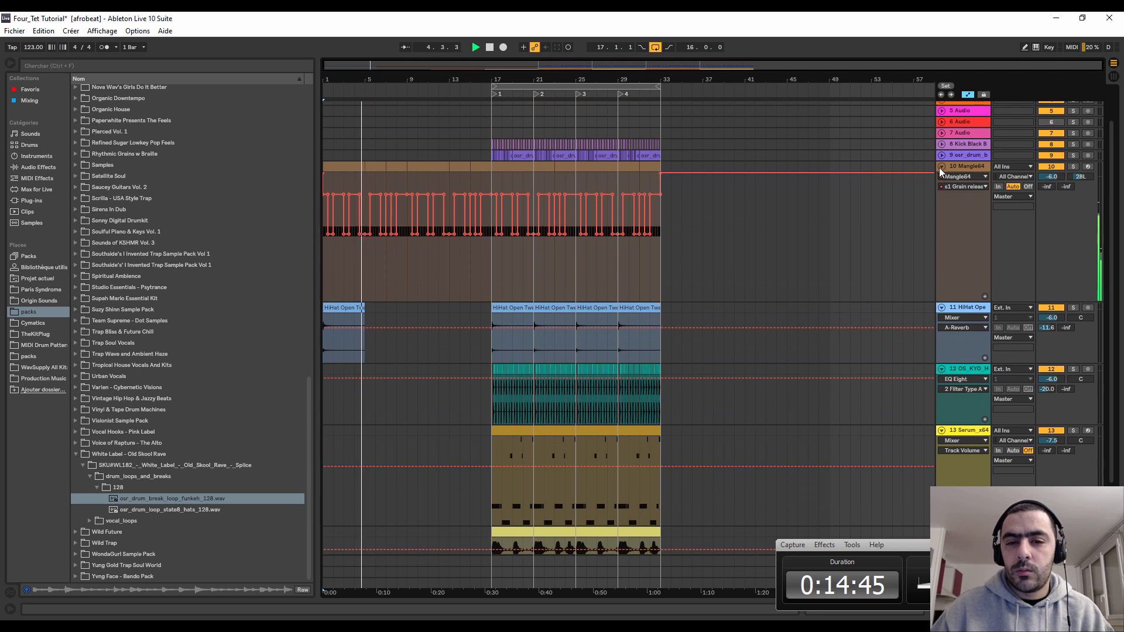
click(941, 167)
drag(660, 574, 507, 26)
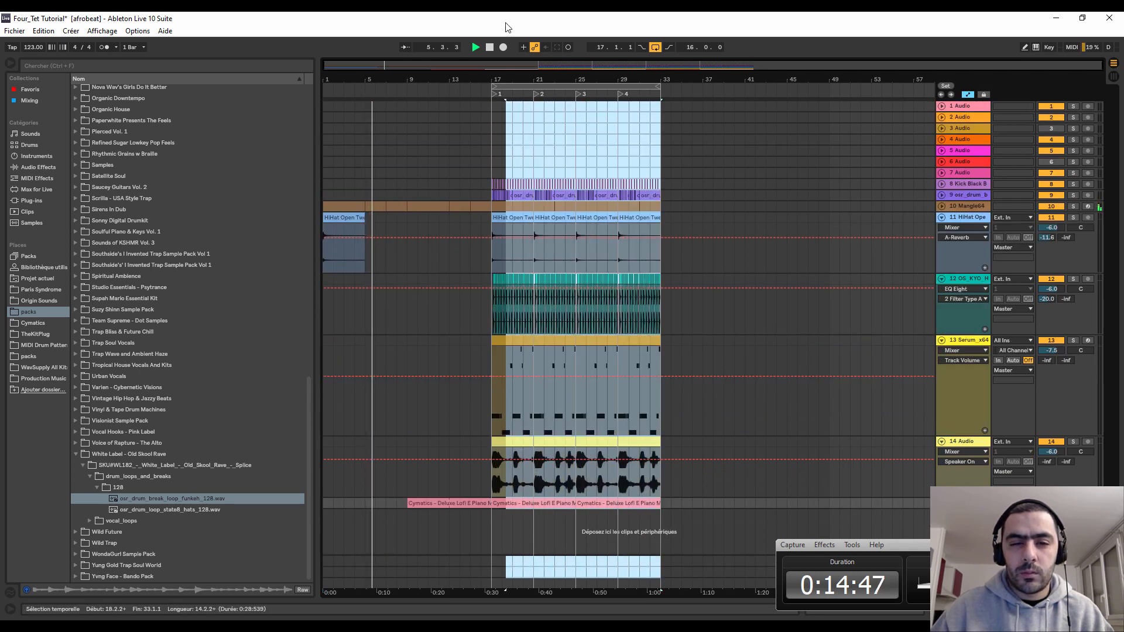
key(ctrl+d)
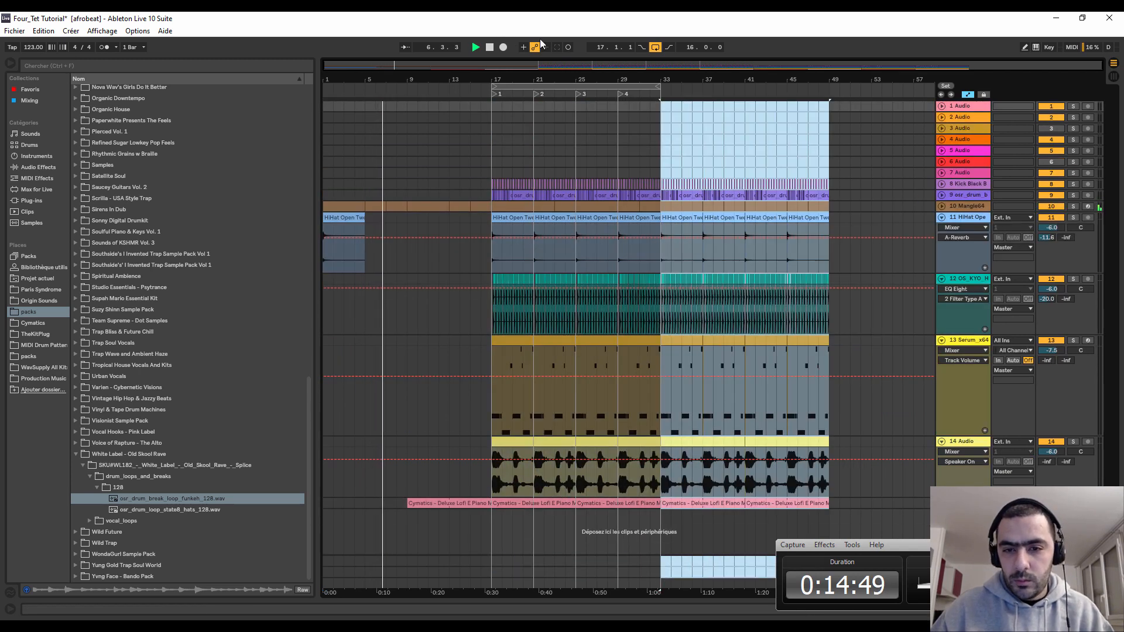
- Select bars 17 to 49 across all tracks and copy the whole section to bar 65
drag(892, 545, 799, 540)
click(903, 539)
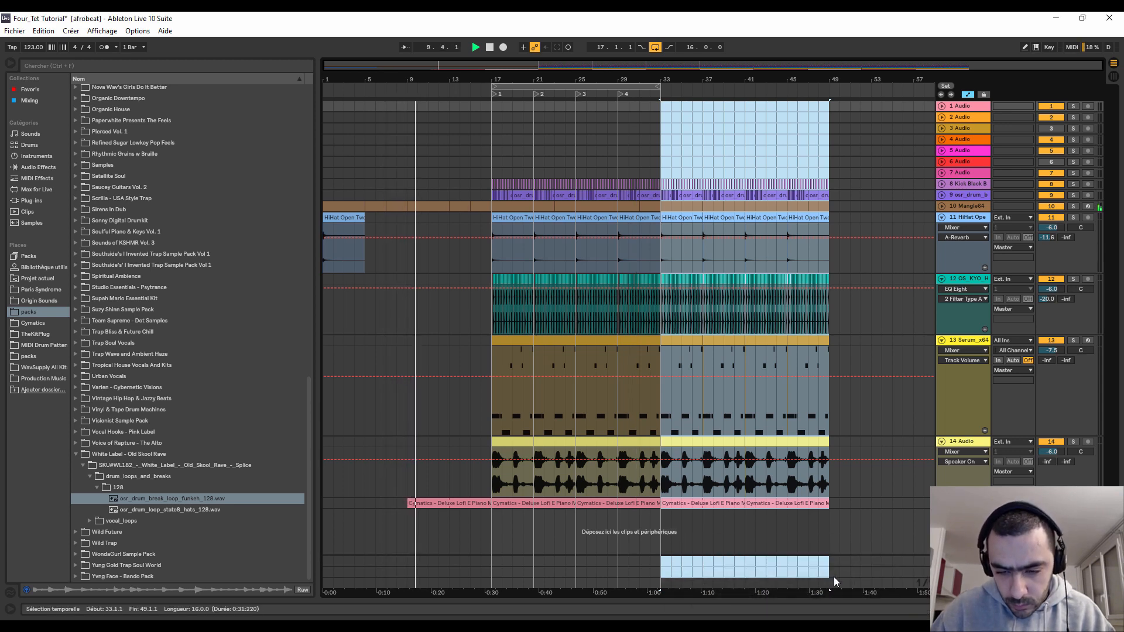
drag(833, 577, 494, 62)
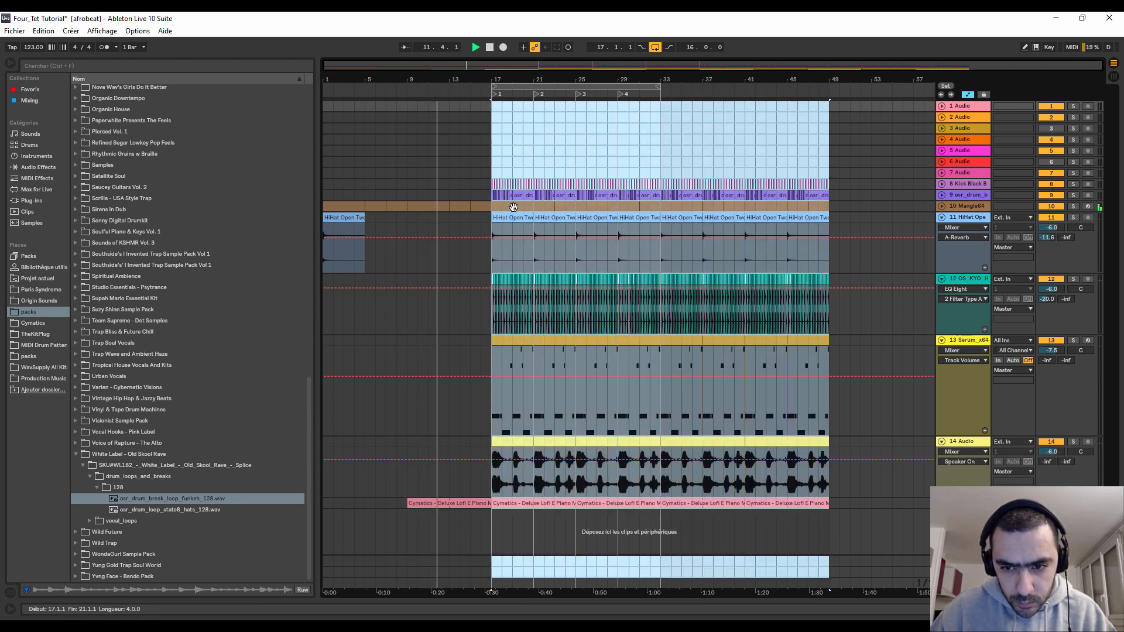
drag(513, 207, 909, 212)
drag(975, 204, 890, 187)
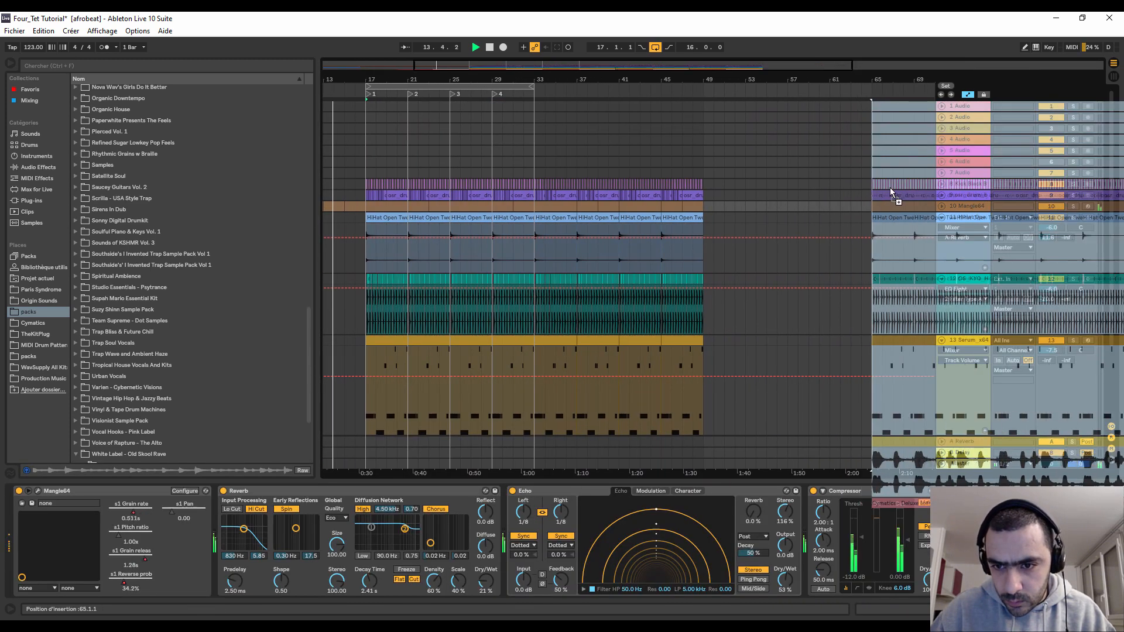
drag(836, 79, 677, 63)
- Duplicate the four-bar Serum clip at bar 45 four times to fill bars 49 to 65
scroll(626, 260, down, 3)
scroll(617, 265, down, 1)
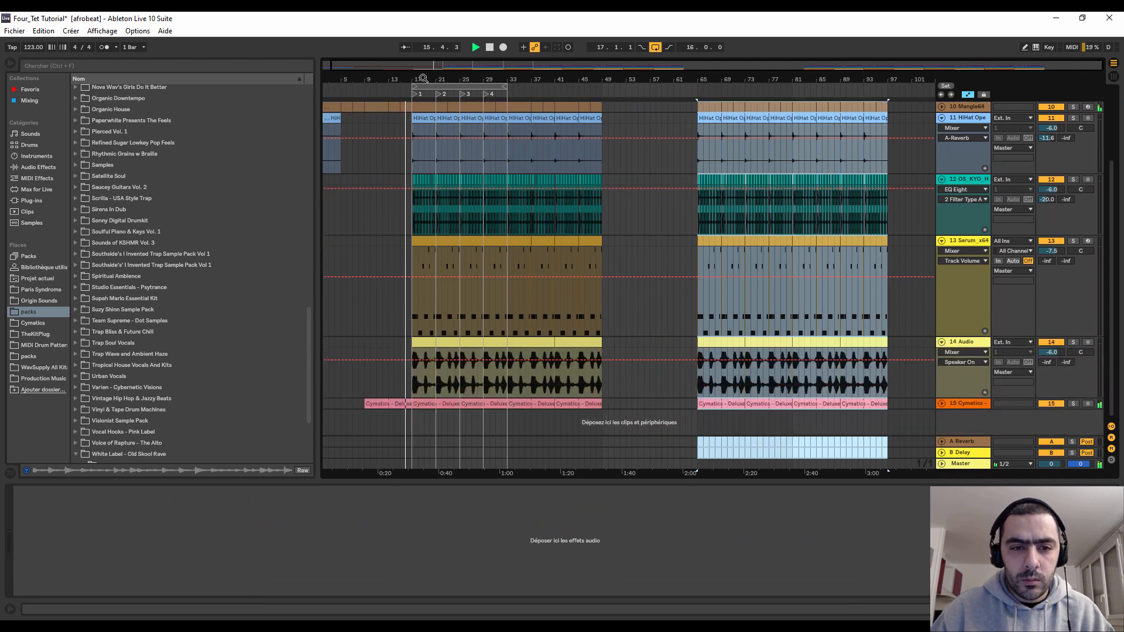
drag(423, 78, 429, 103)
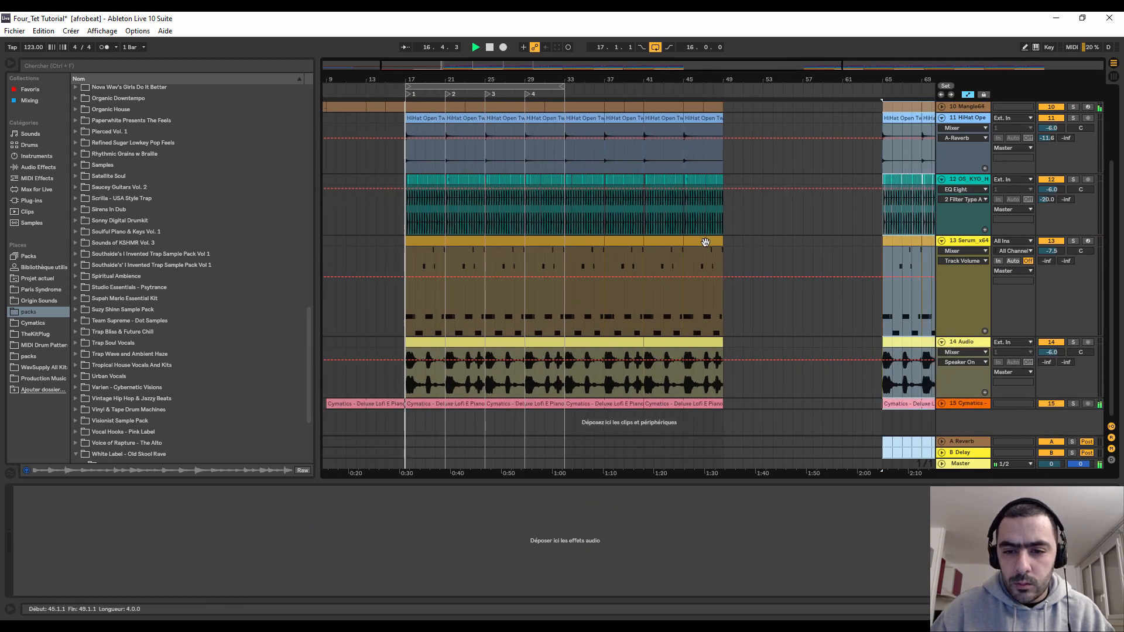
click(705, 248)
click(702, 240)
key(ctrl+d)
key(ctrl+d)
key(ctrl+d)
key(ctrl+d)
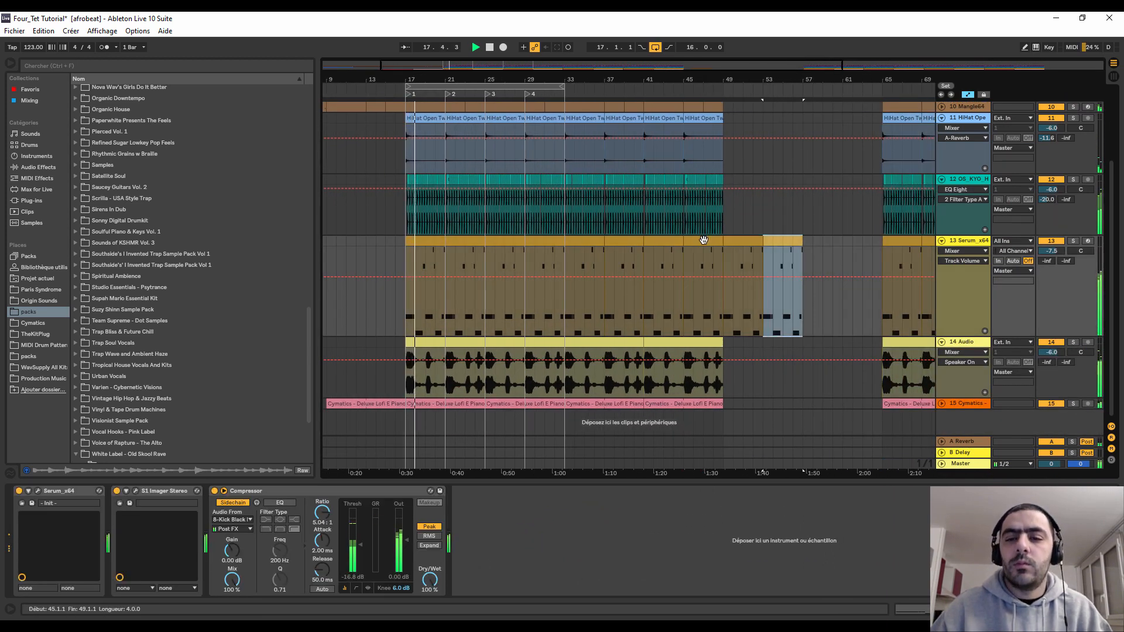
- Stop playback, expand the Mangle64 track, and duplicate its clip at bar 41 with its automation to bar 49
scroll(786, 249, up, 3)
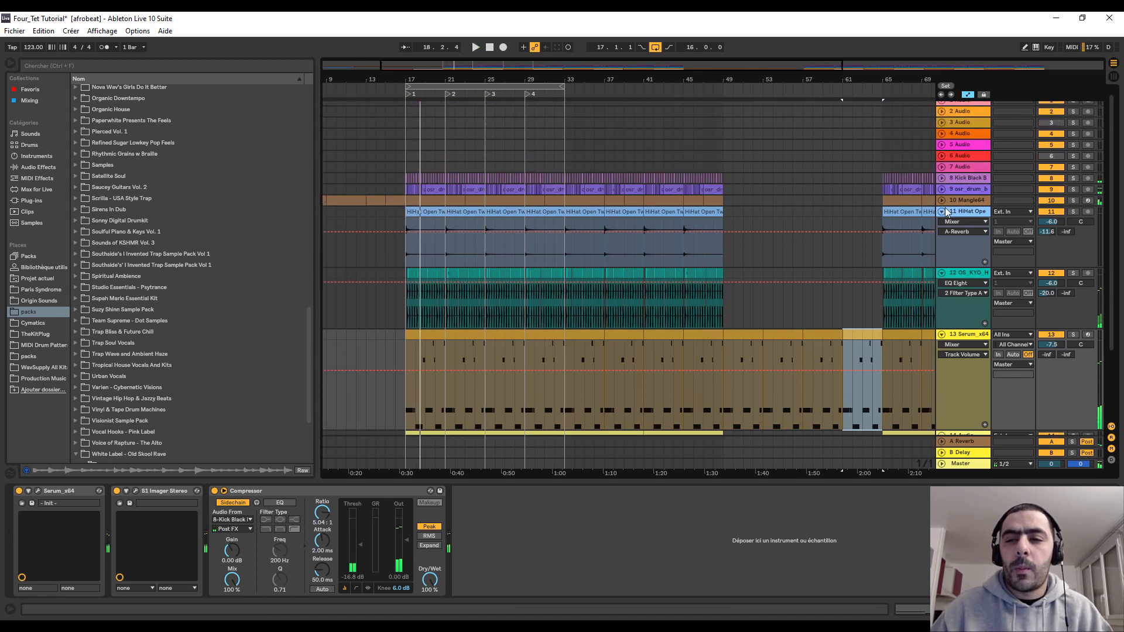
click(941, 201)
drag(731, 296, 657, 227)
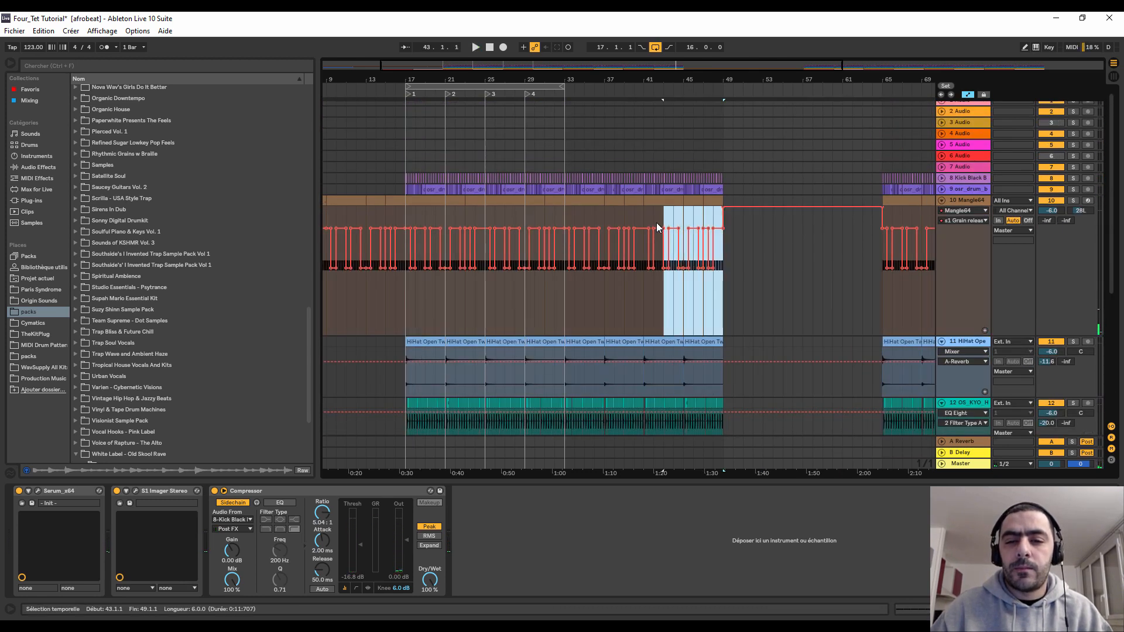
click(645, 201)
key(ctrl+d)
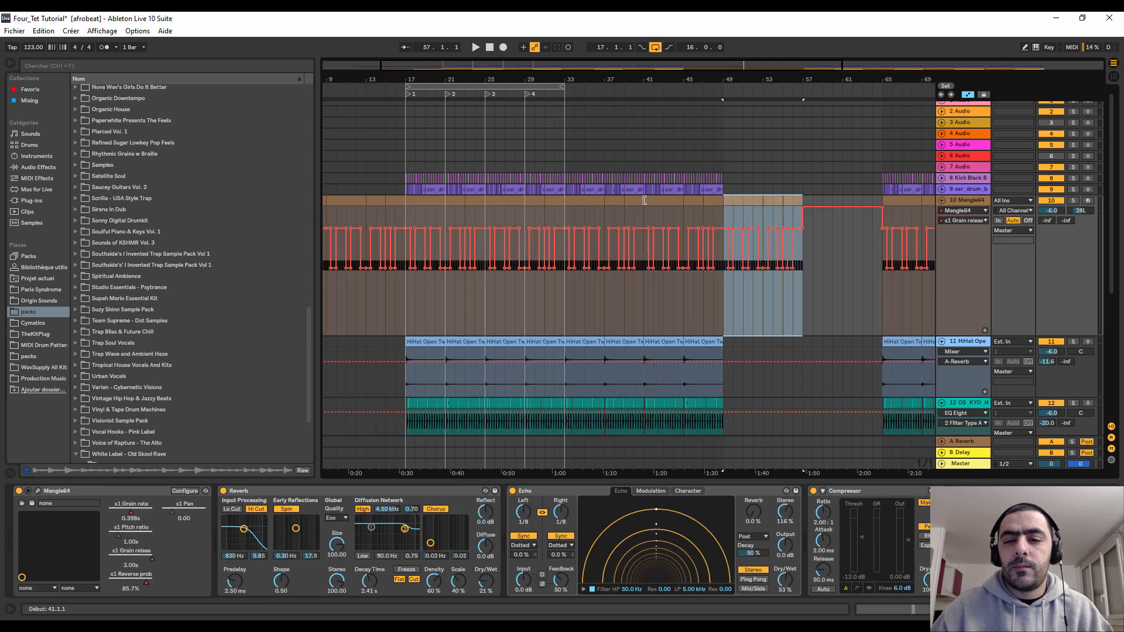
- Duplicate the selected eight-bar Mangle64 section with its automation to bar 57 and start playback
key(ctrl+d)
key(space)
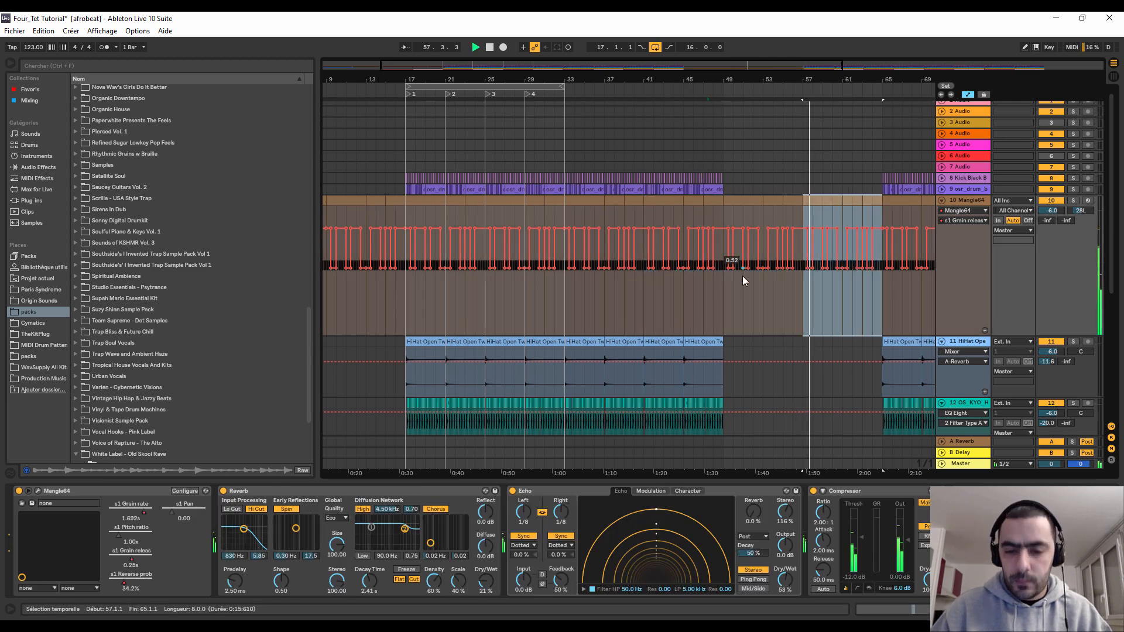
- Expand the Cymatics track and duplicate its clip at bar 41 twice to fill bars 49 to 65
scroll(752, 292, down, 4)
scroll(761, 307, down, 3)
scroll(767, 305, down, 2)
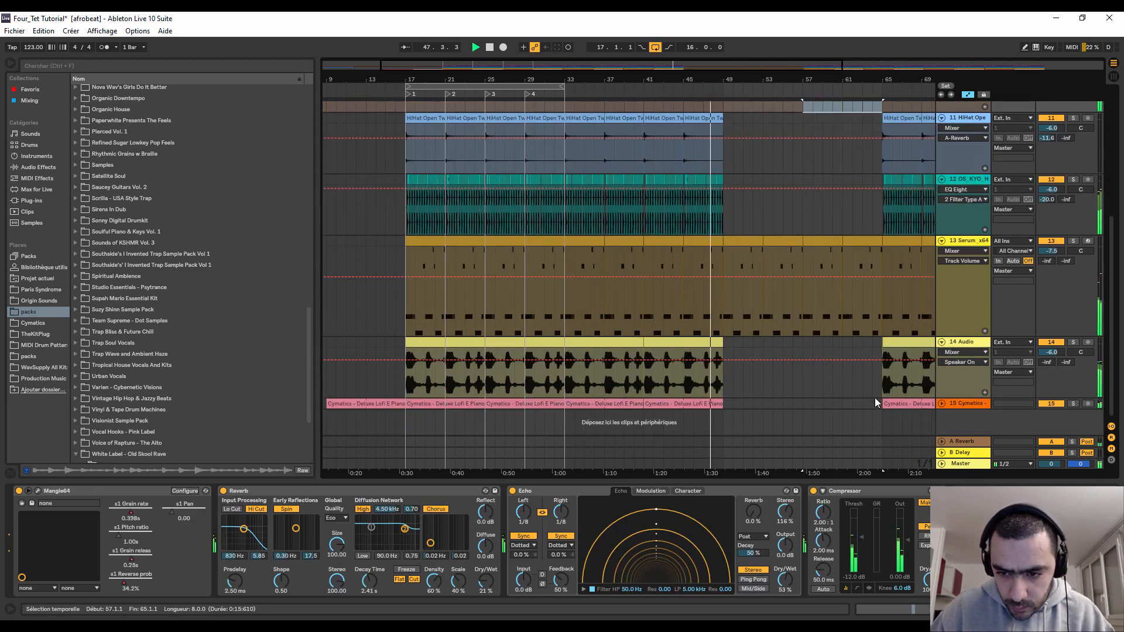
click(942, 403)
click(693, 404)
key(ctrl+d)
key(ctrl+d)
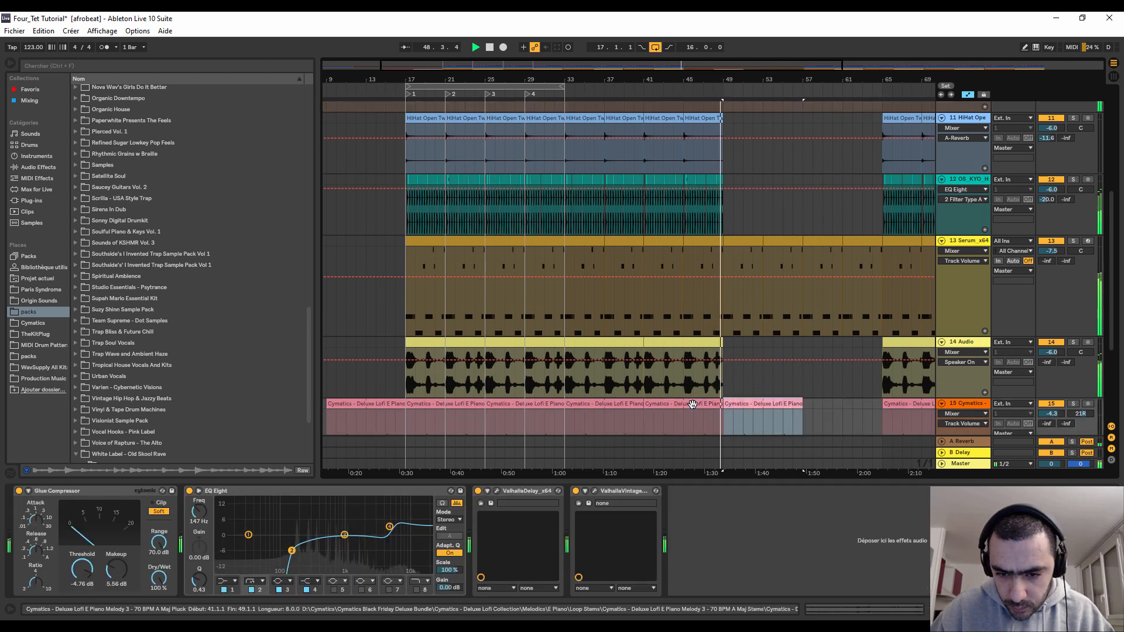
scroll(748, 377, down, 4)
scroll(752, 409, up, 3)
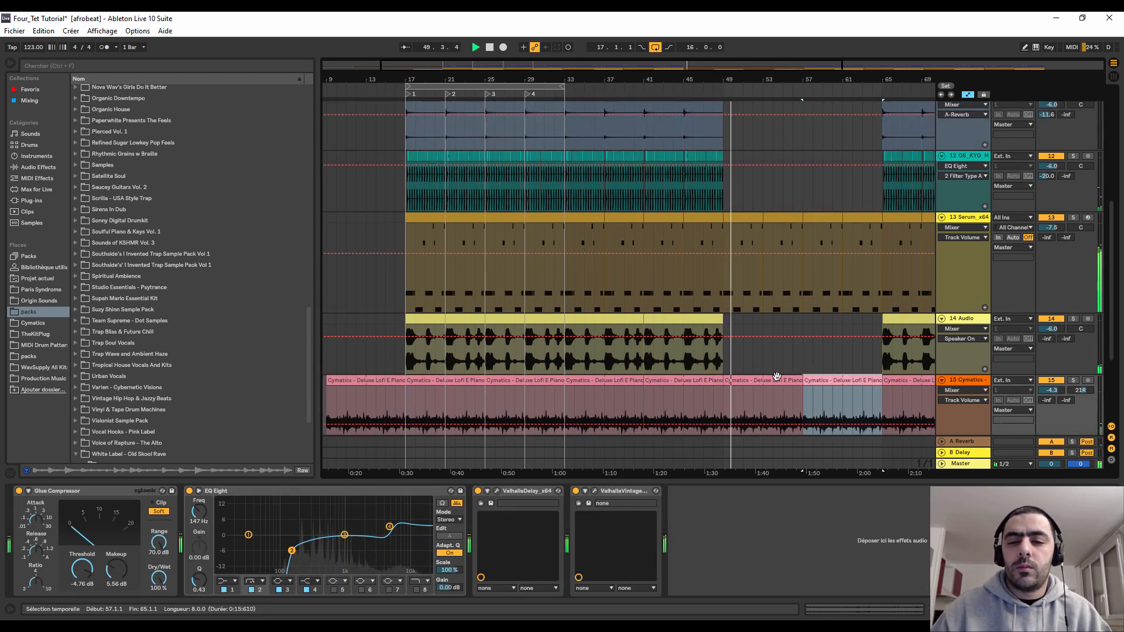
- Fill bars 57 to 65 of the 14 Audio track and delete the Serum clips from bars 49 to 57
drag(802, 361, 575, 219)
key(ctrl+d)
key(Delete)
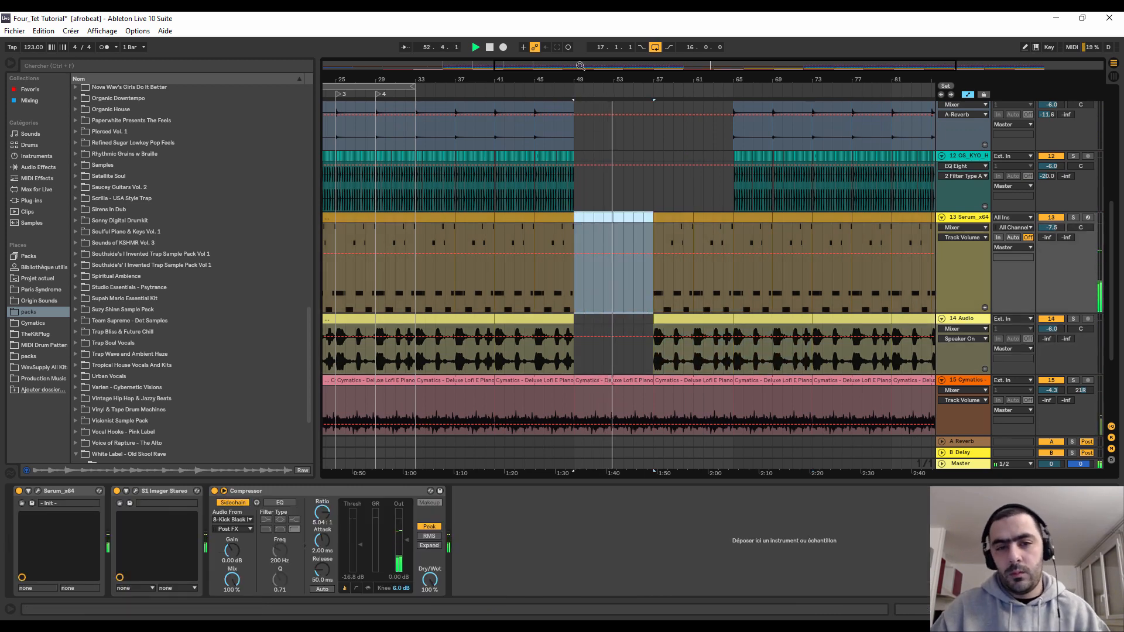
- Add a locator named Breakdown at bar 49
scroll(591, 174, up, 10)
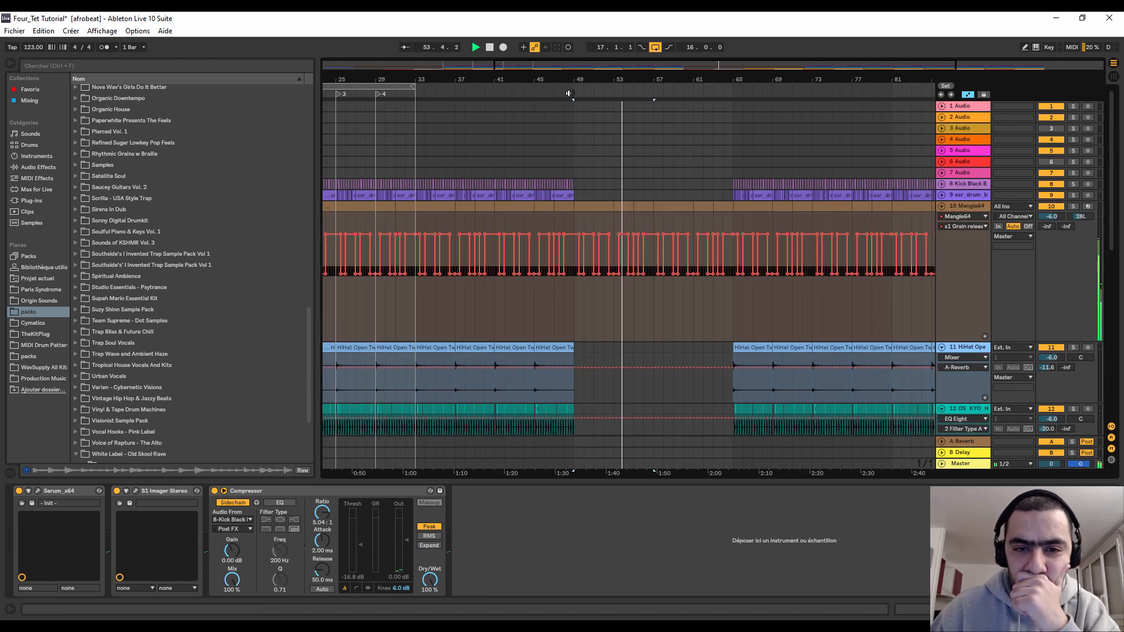
right_click(576, 100)
click(585, 124)
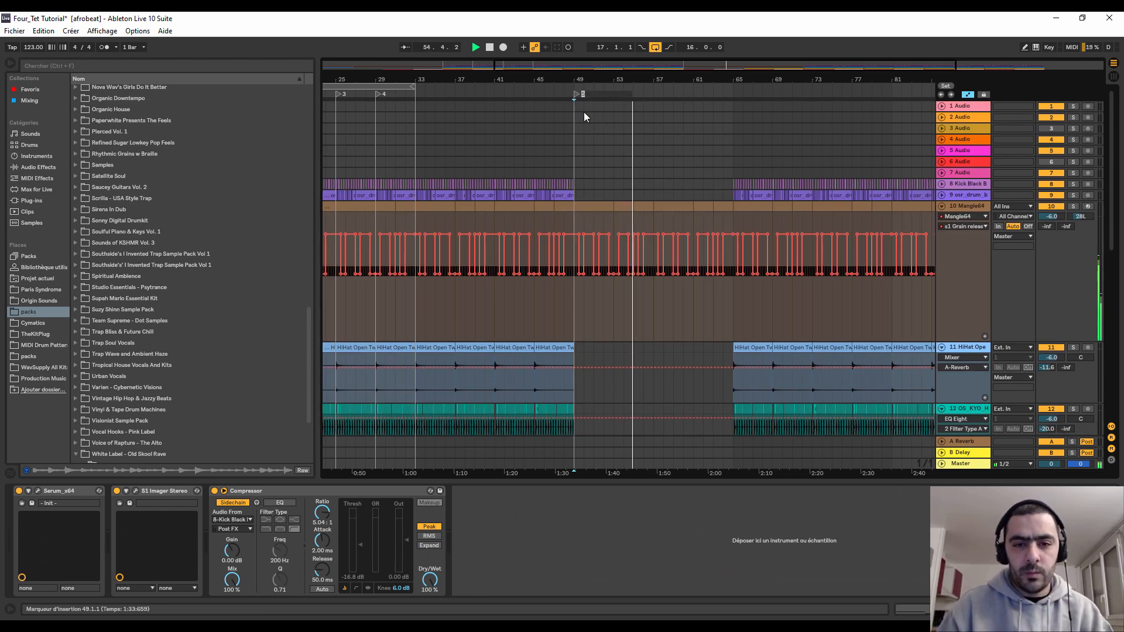
text(Breakdown)
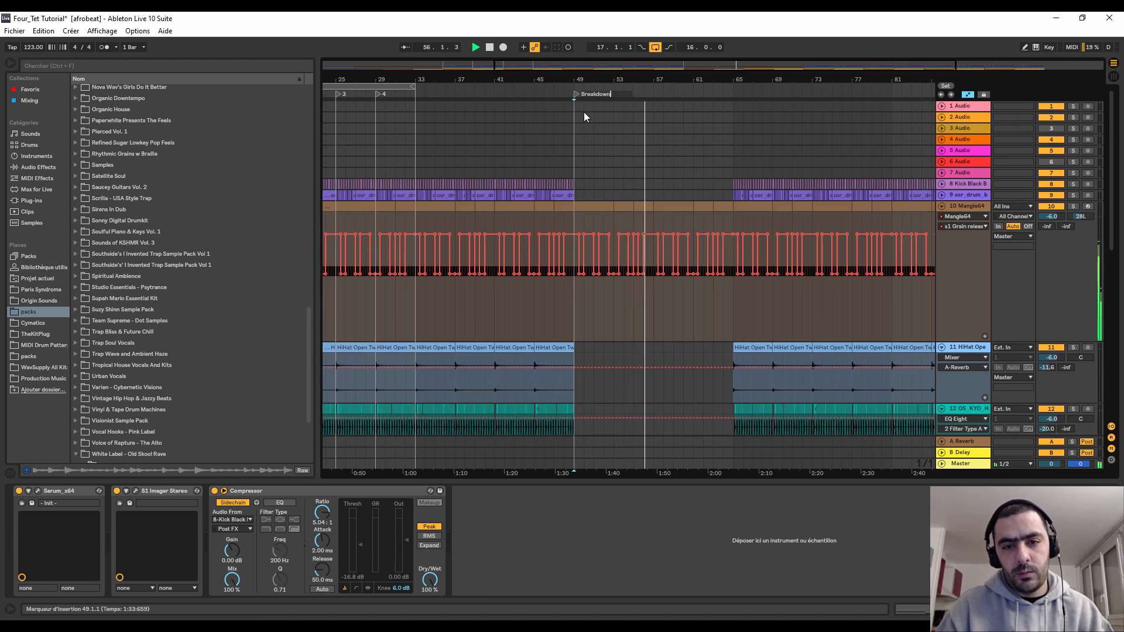
key(Return)
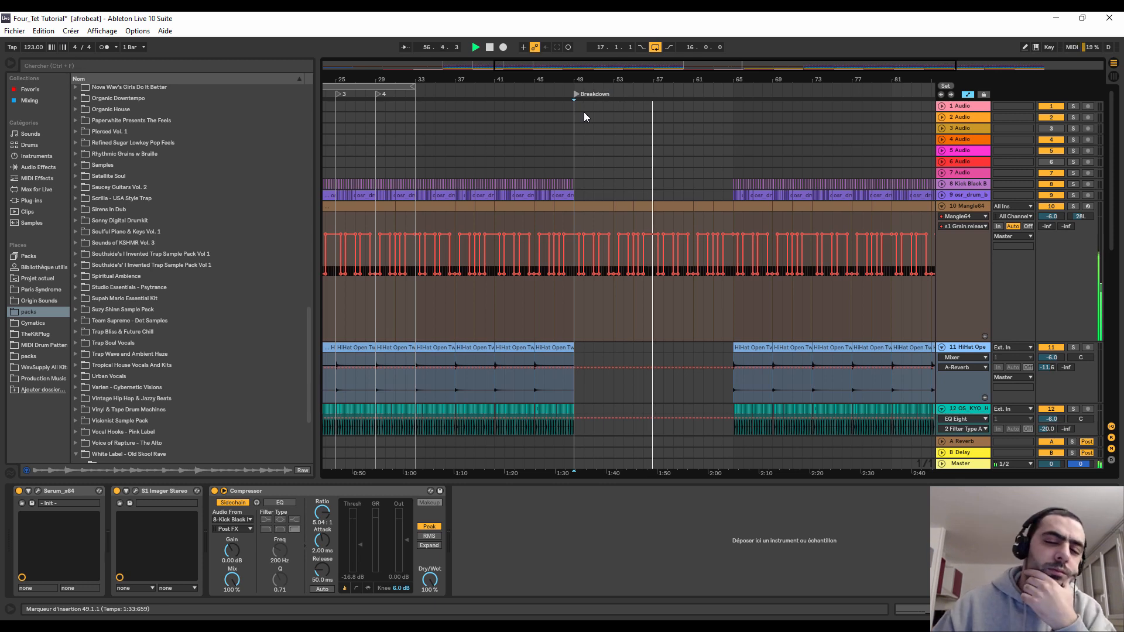
- Add a locator at bar 65 and name it verse 2.1
right_click(714, 90)
click(739, 118)
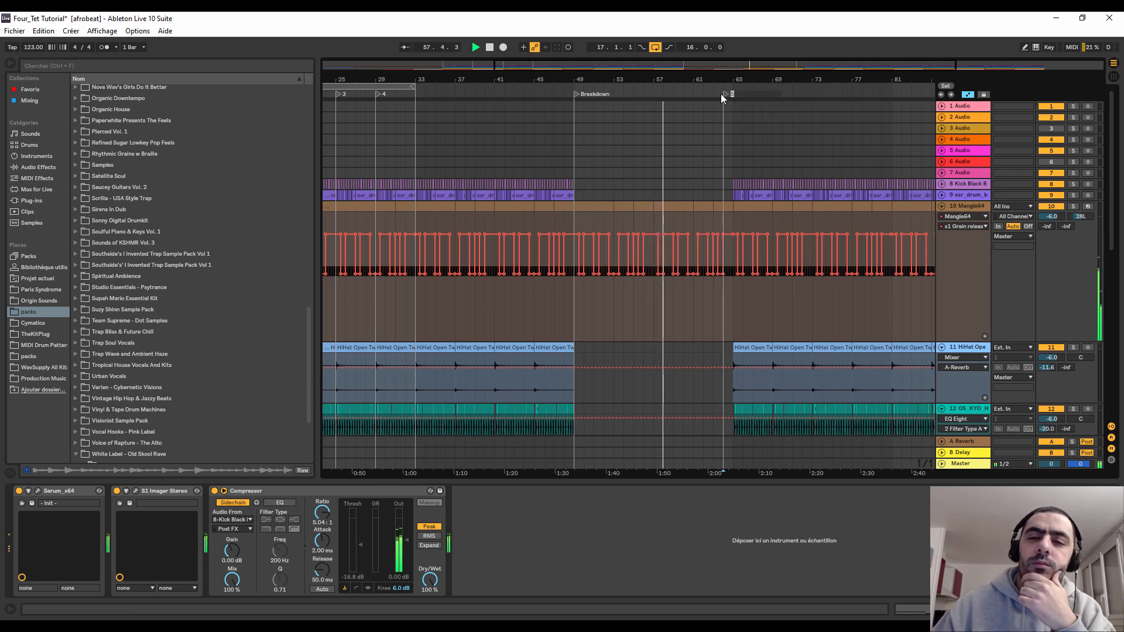
right_click(736, 95)
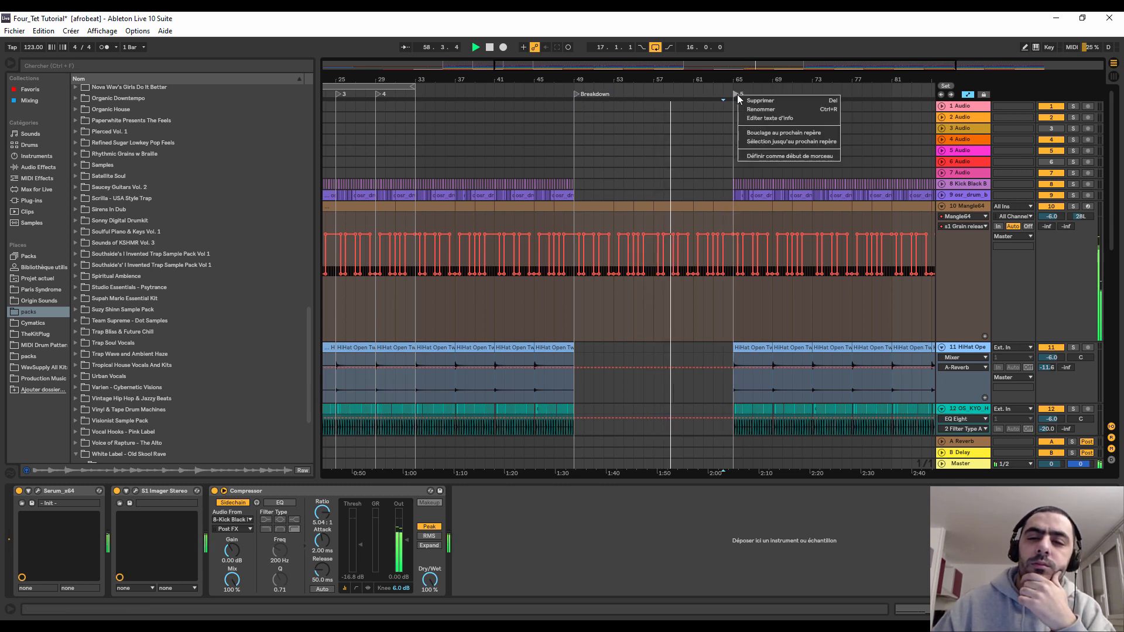
click(761, 112)
text(v)
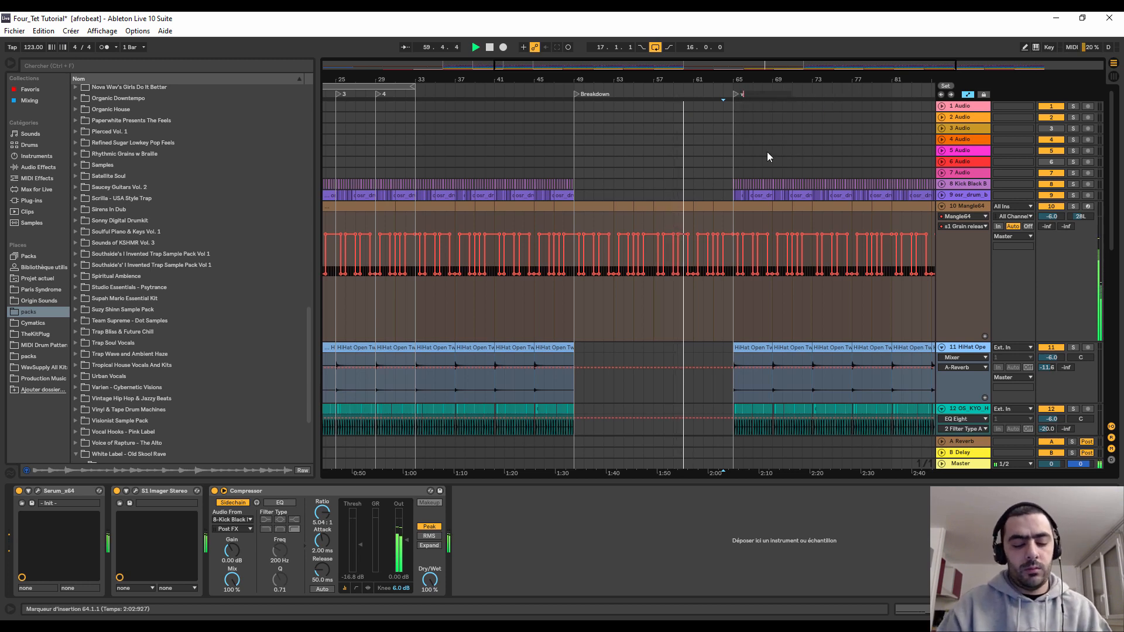
text(erse 2.1)
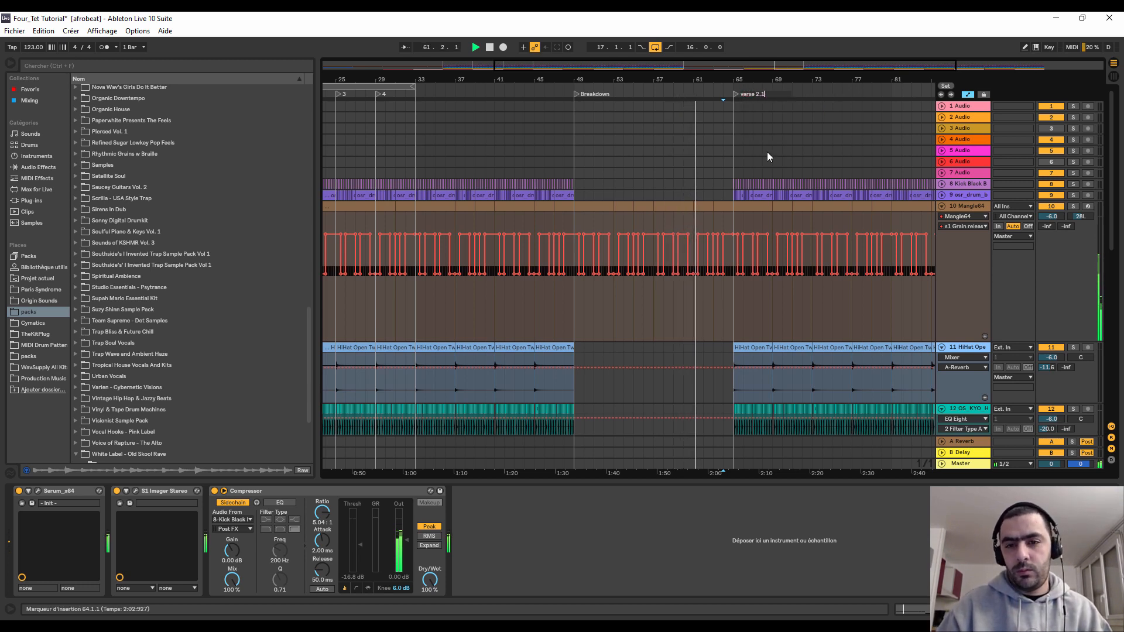
key(Return)
- Add a locator in the second verse and move it to bar 81
drag(608, 82, 607, 72)
right_click(786, 88)
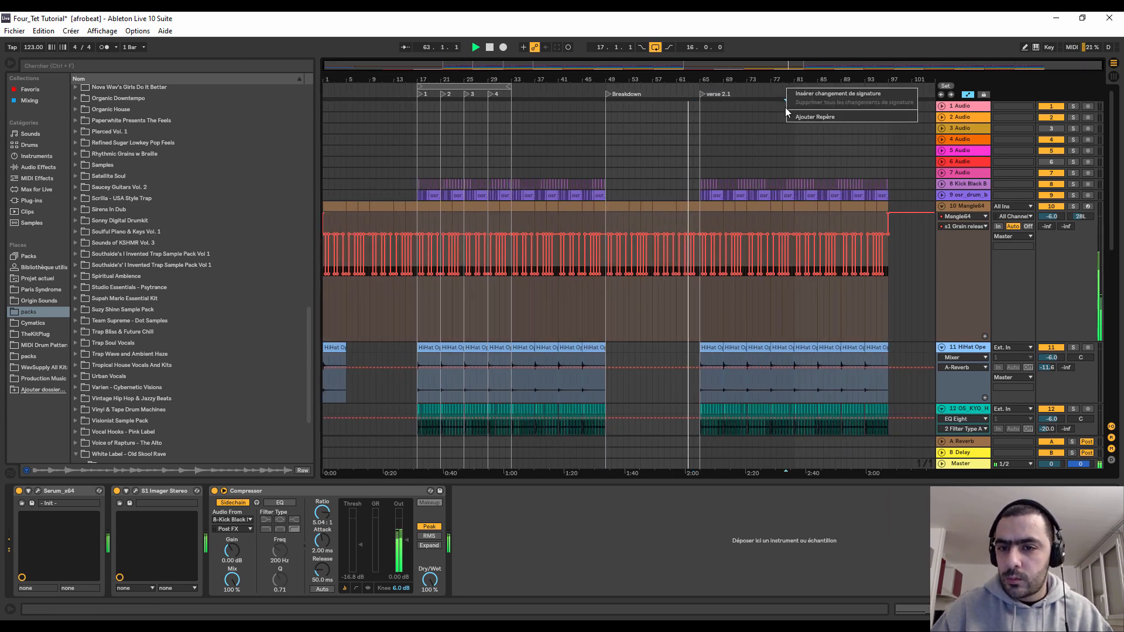
click(786, 113)
click(769, 81)
drag(788, 95, 797, 96)
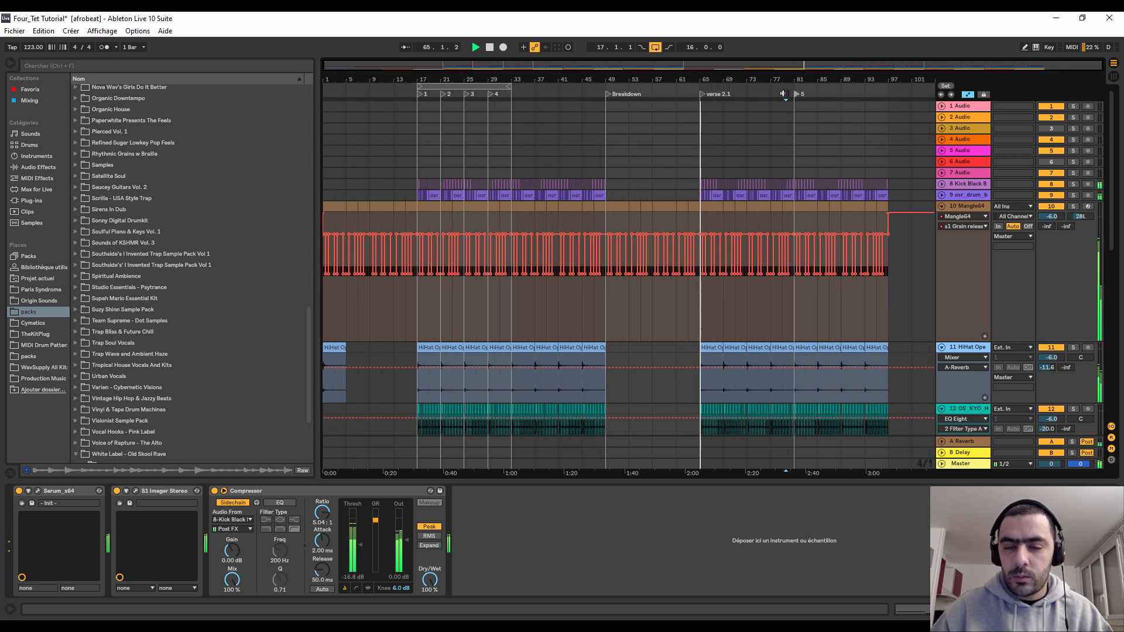
- Add two more locators in the second verse, at bars 73 and 89
right_click(744, 95)
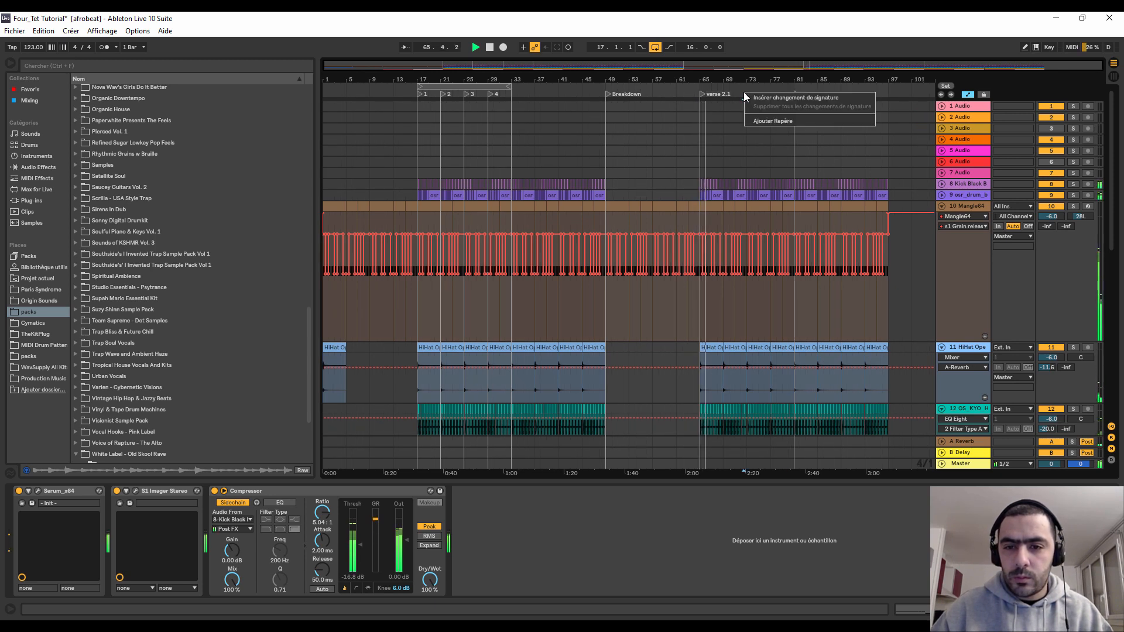
click(772, 120)
drag(747, 93, 750, 93)
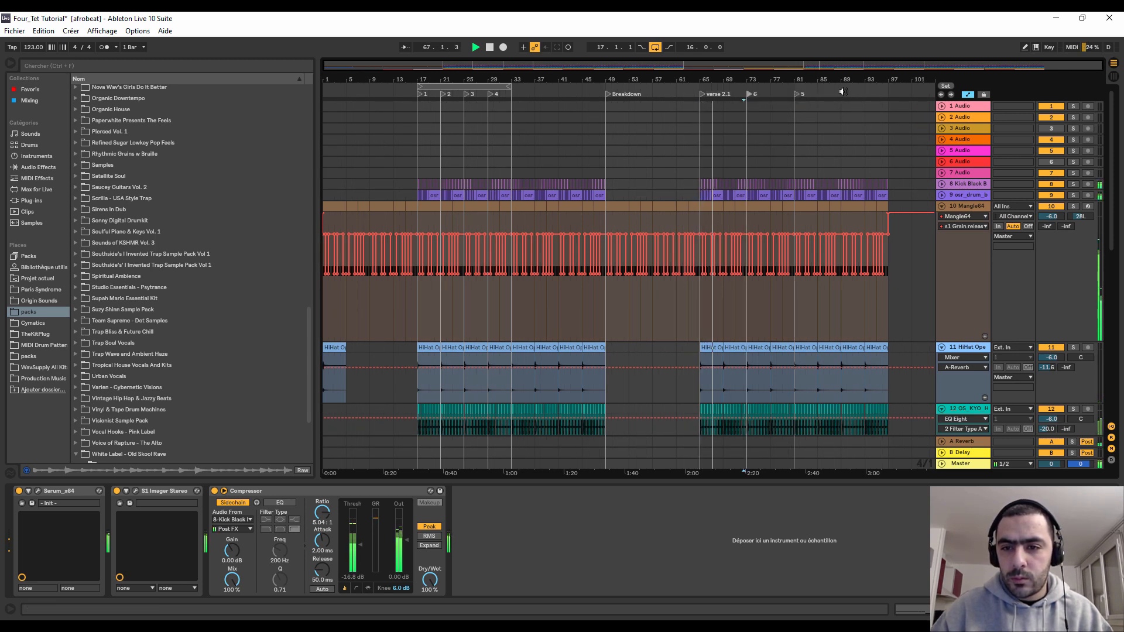
right_click(843, 93)
click(860, 120)
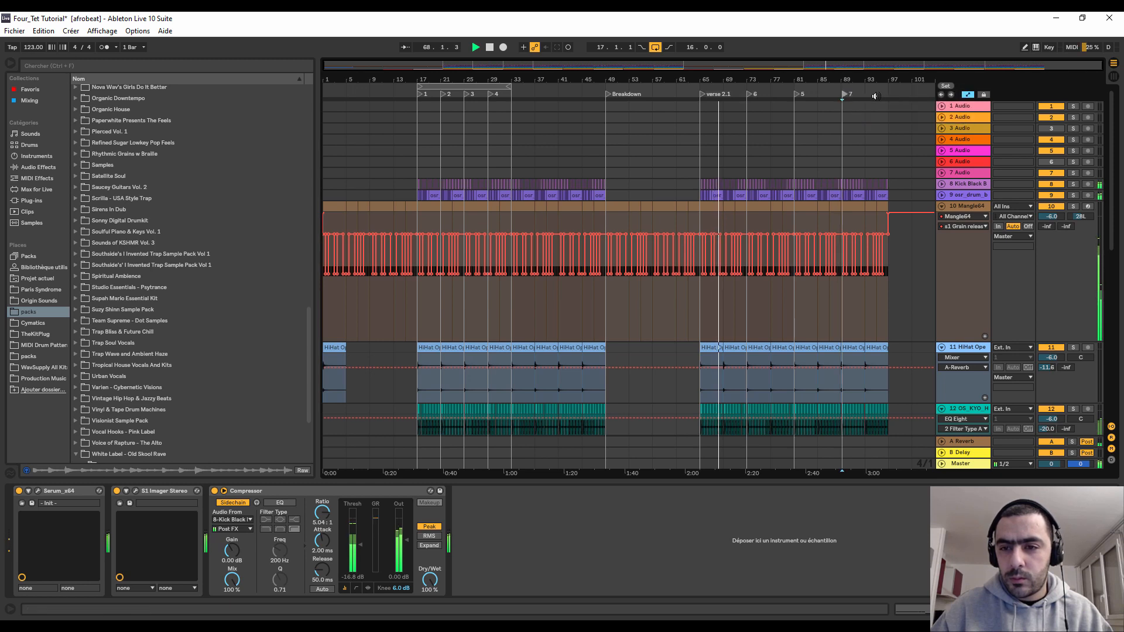
- Add a locator named Outro at the end of the second verse and align it to bar 97
right_click(884, 95)
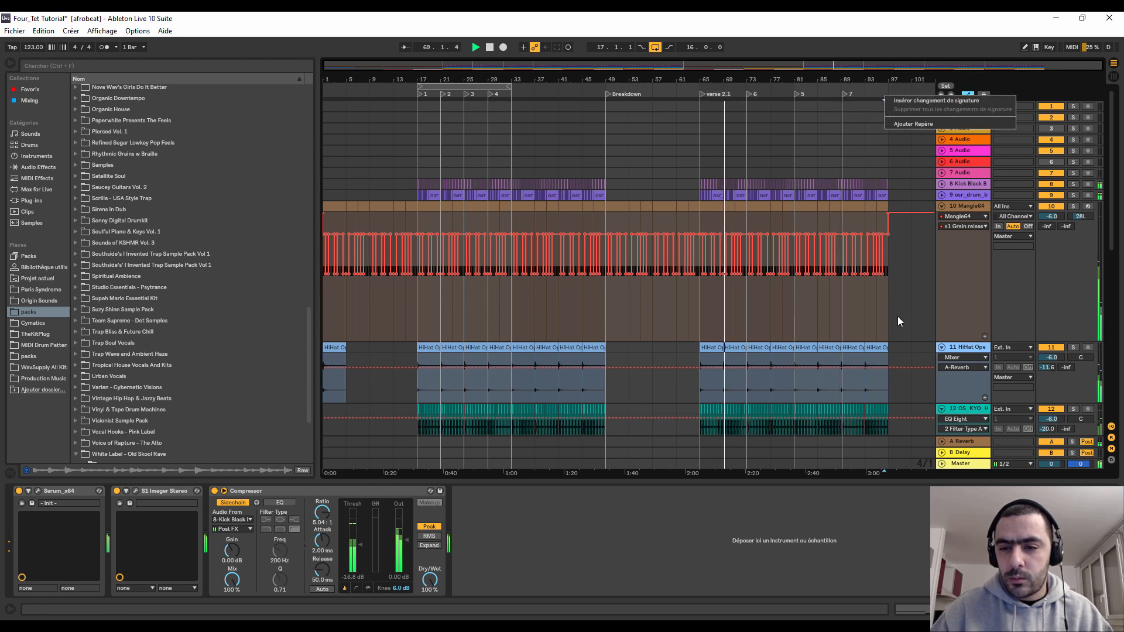
click(901, 124)
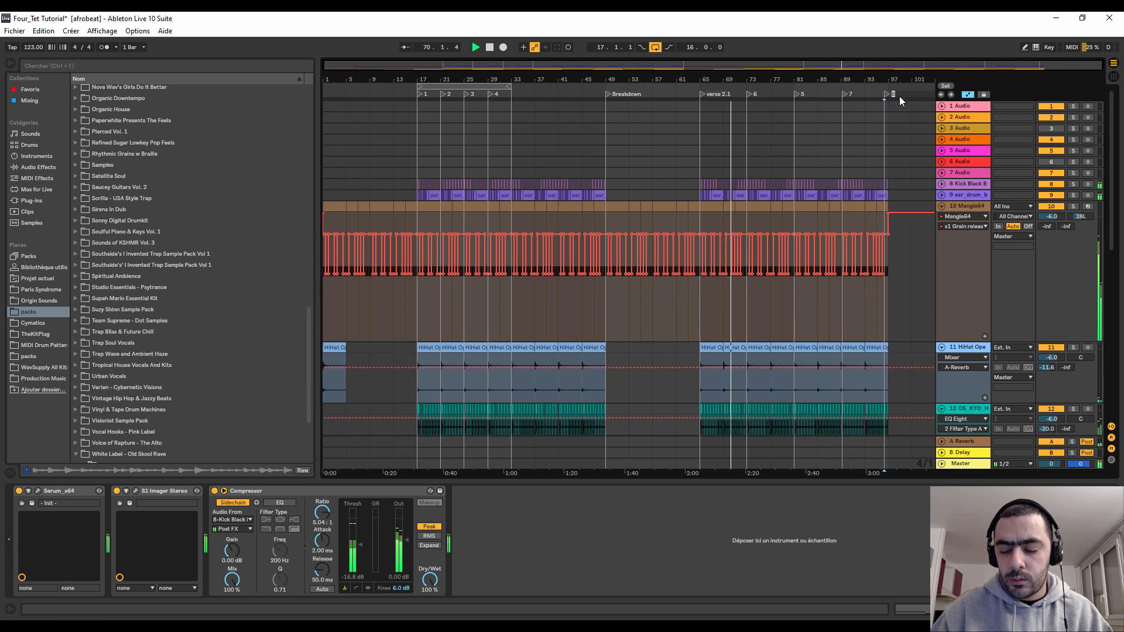
text(Outro)
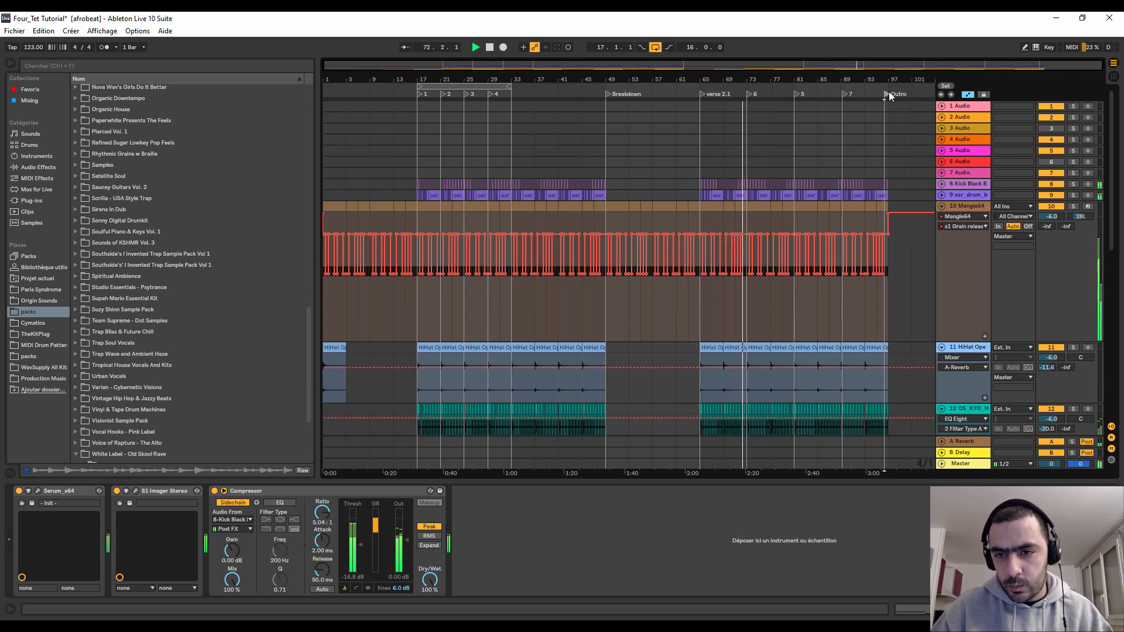
drag(889, 92, 891, 94)
- Move the breakdown content of bars 49 to 65 on all tracks to the Outro at bar 97
drag(695, 459, 902, 212)
click(899, 93)
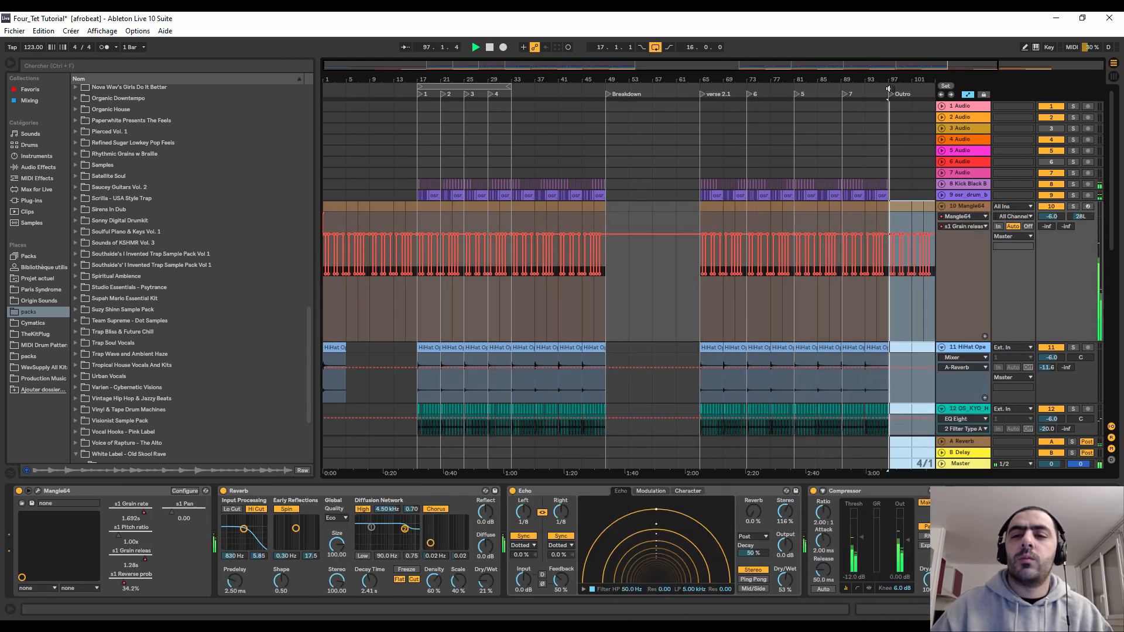
scroll(899, 94, down, 1)
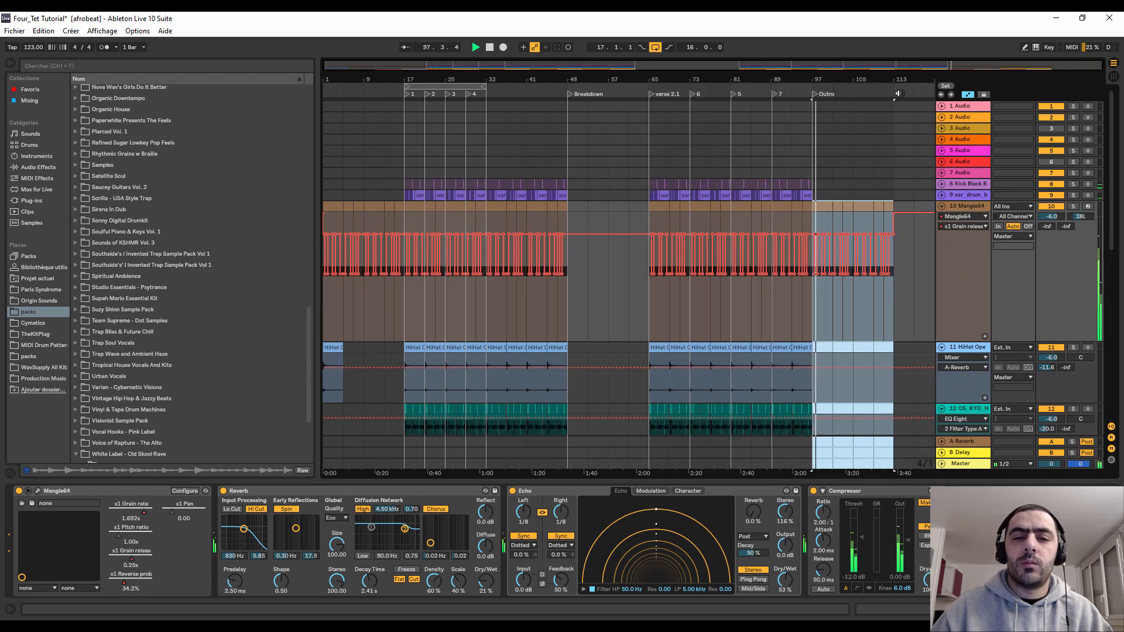
- Add a locator named Intro at bar 1
click(330, 103)
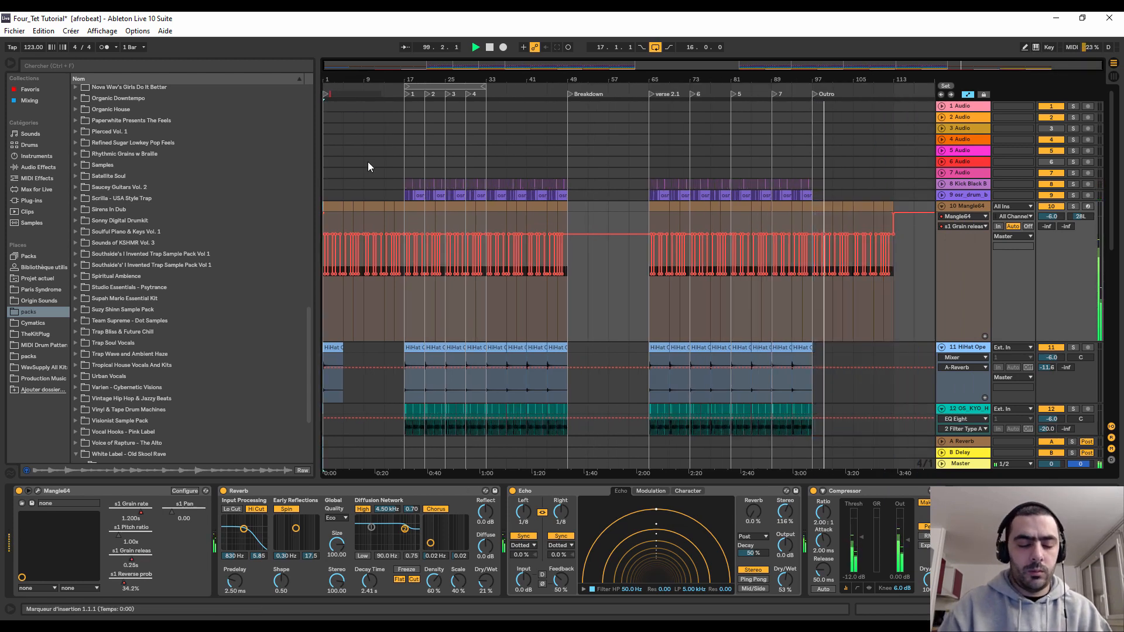
text(ntro)
key(Return)
- Delete the top six of the seven empty audio tracks above the Kick track, keeping one
click(955, 107)
key(Delete)
key(Delete)
key(Delete)
key(Delete)
text(I)
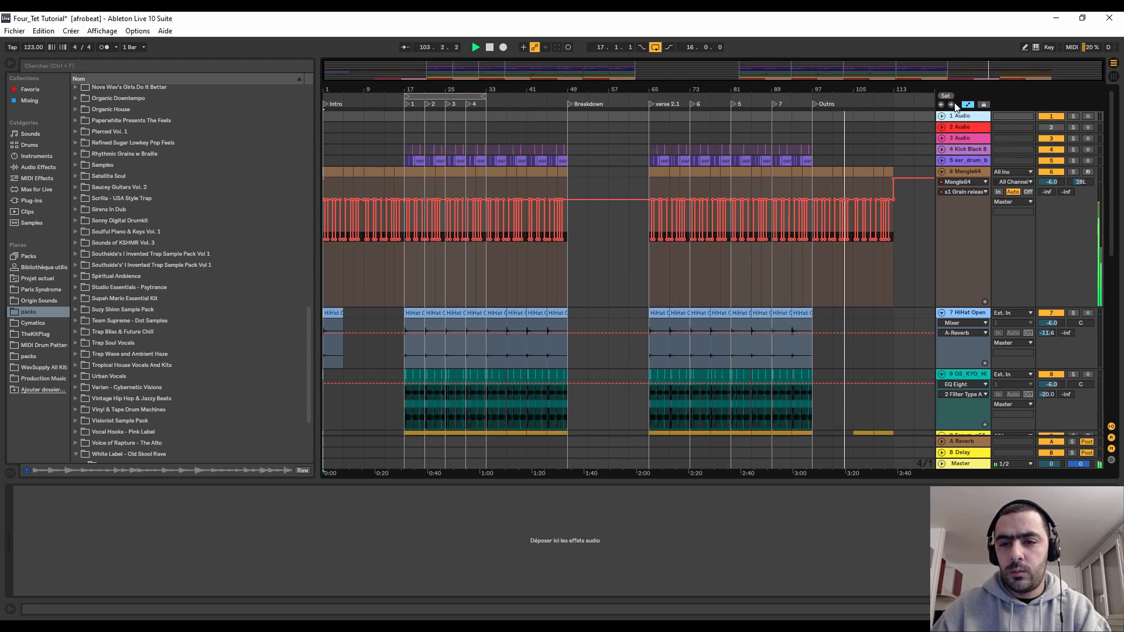
key(Delete)
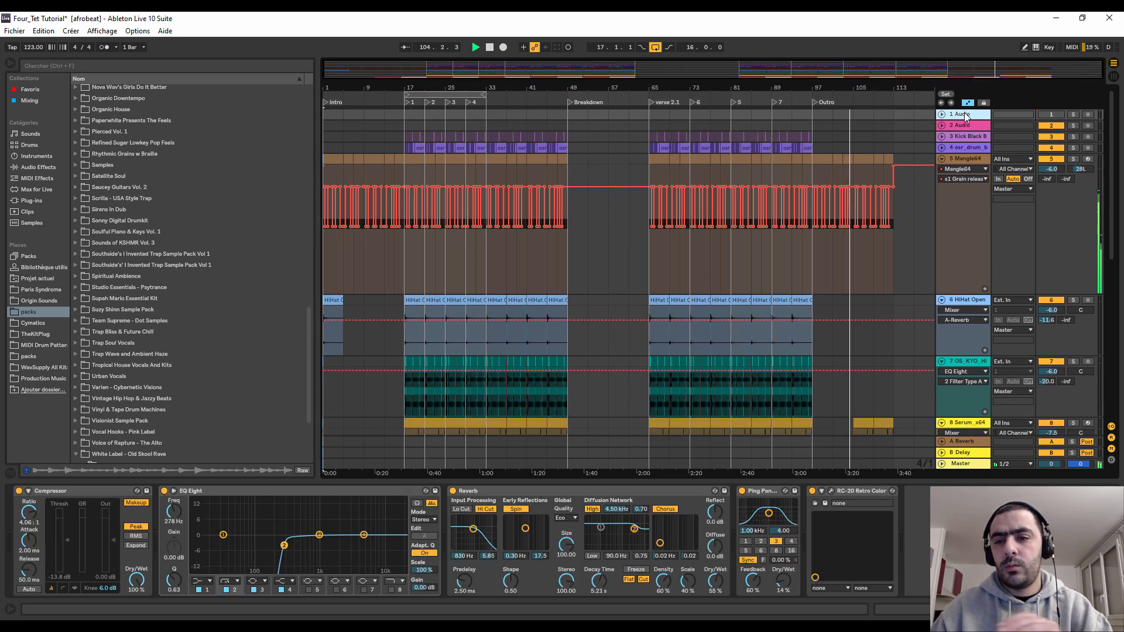
key(Delete)
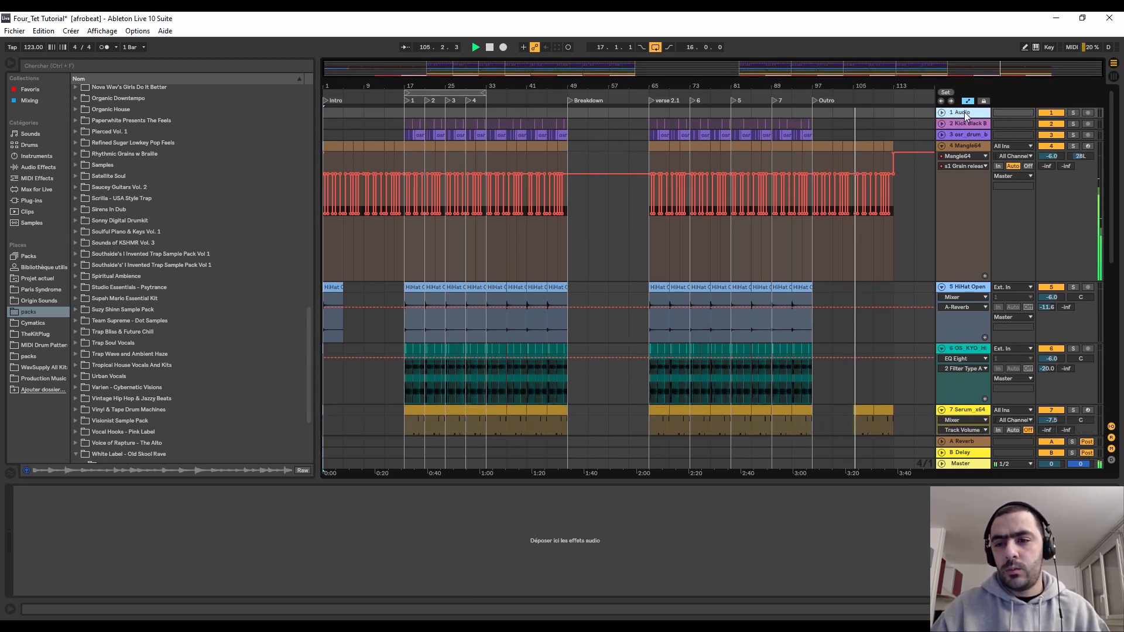
- Rename the remaining empty audio track as Transition Crash
right_click(964, 115)
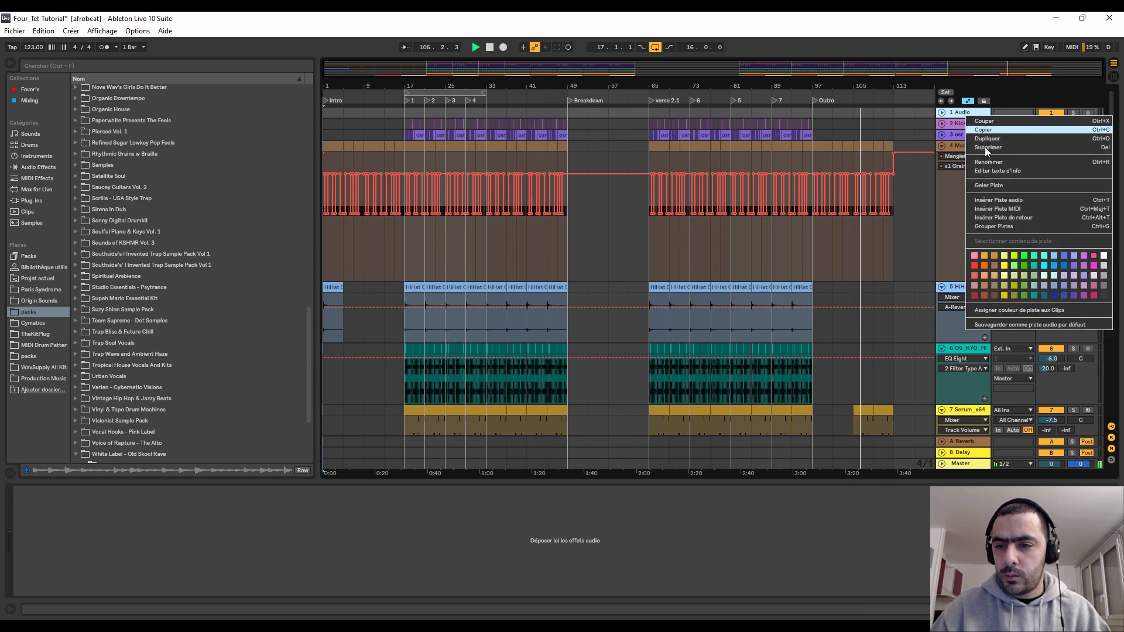
click(990, 162)
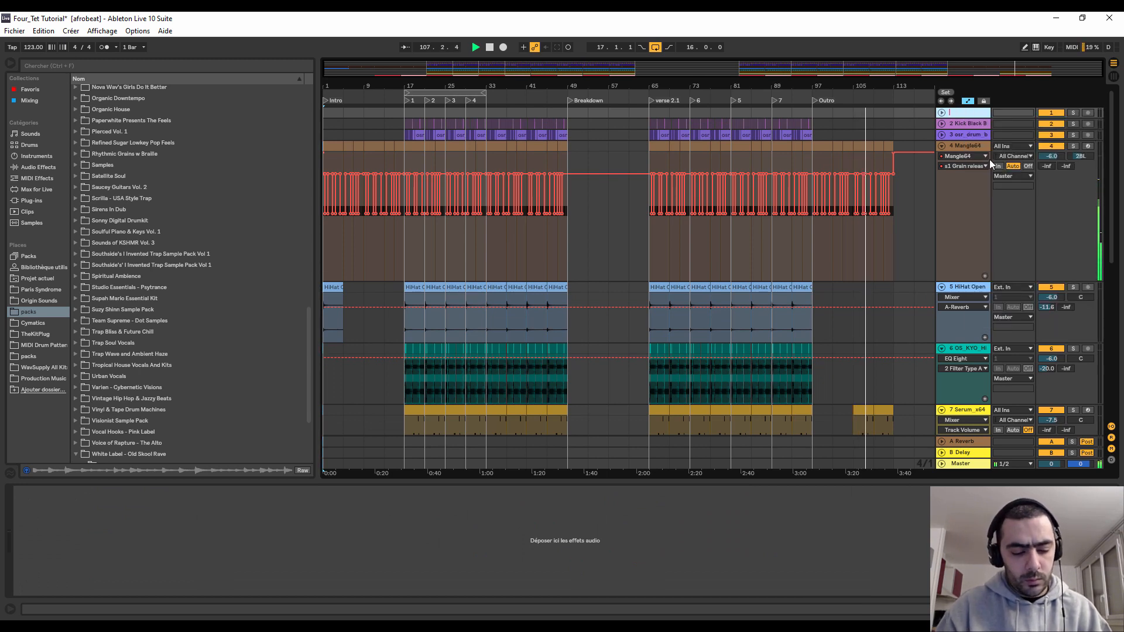
text(Transi)
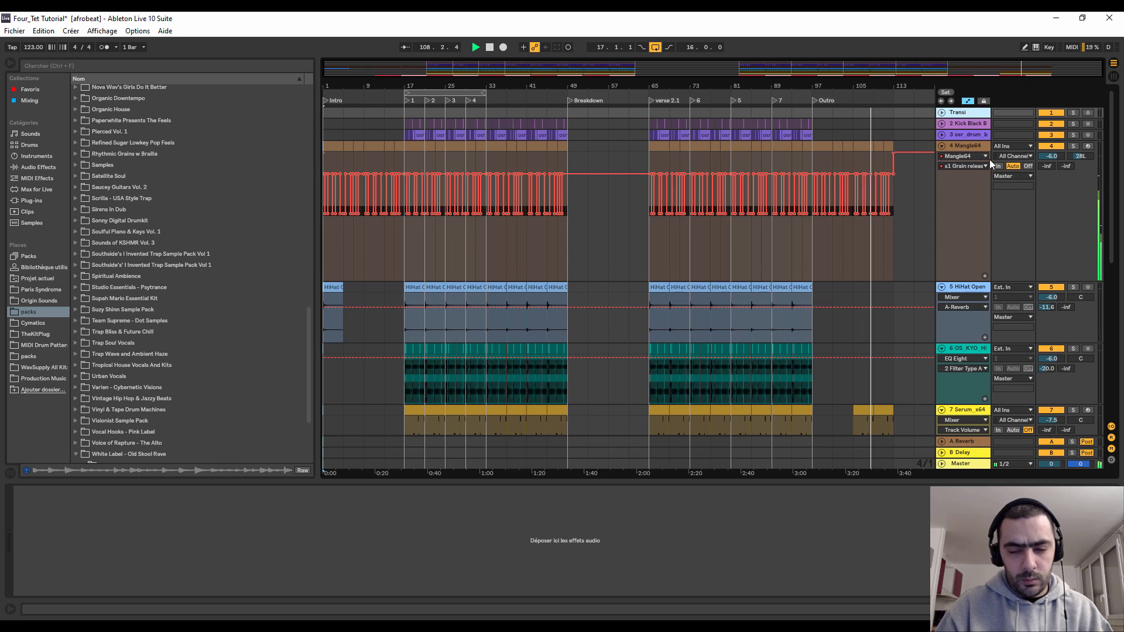
text(tion Cra)
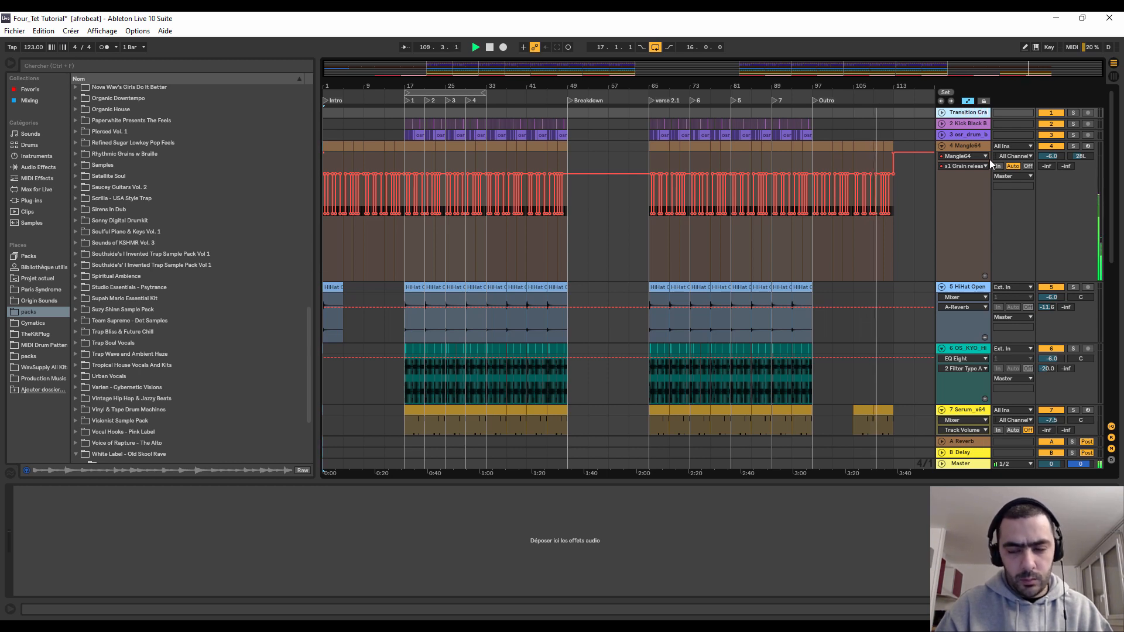
text(sh)
key(Return)
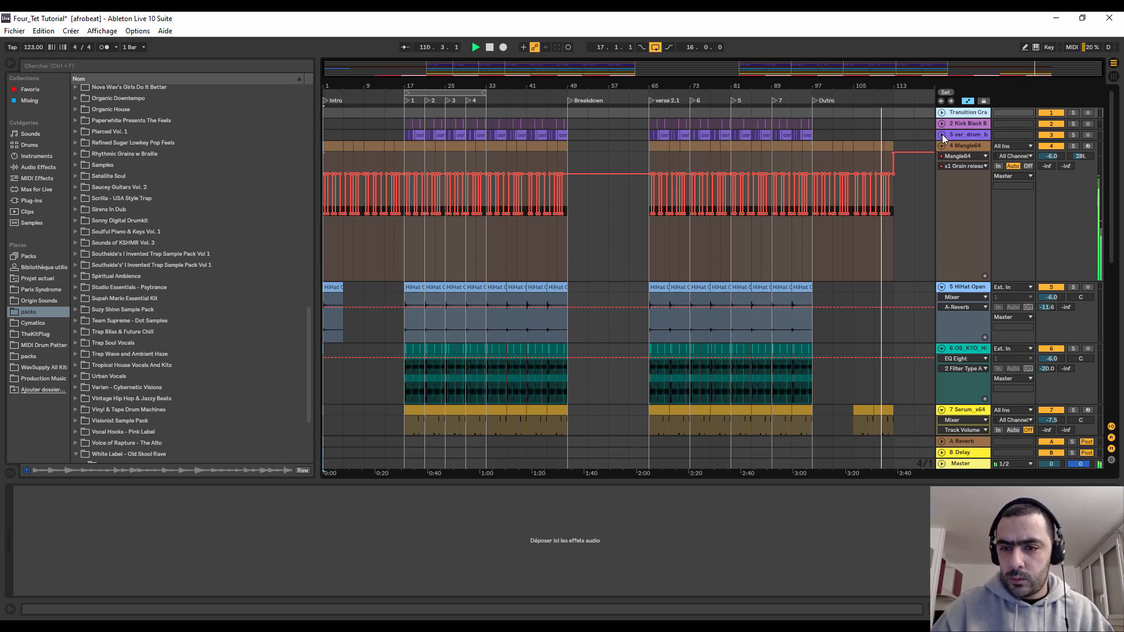
- Stop playback, play the arrangement from bar 1 and select the HiHat Open track
key(space)
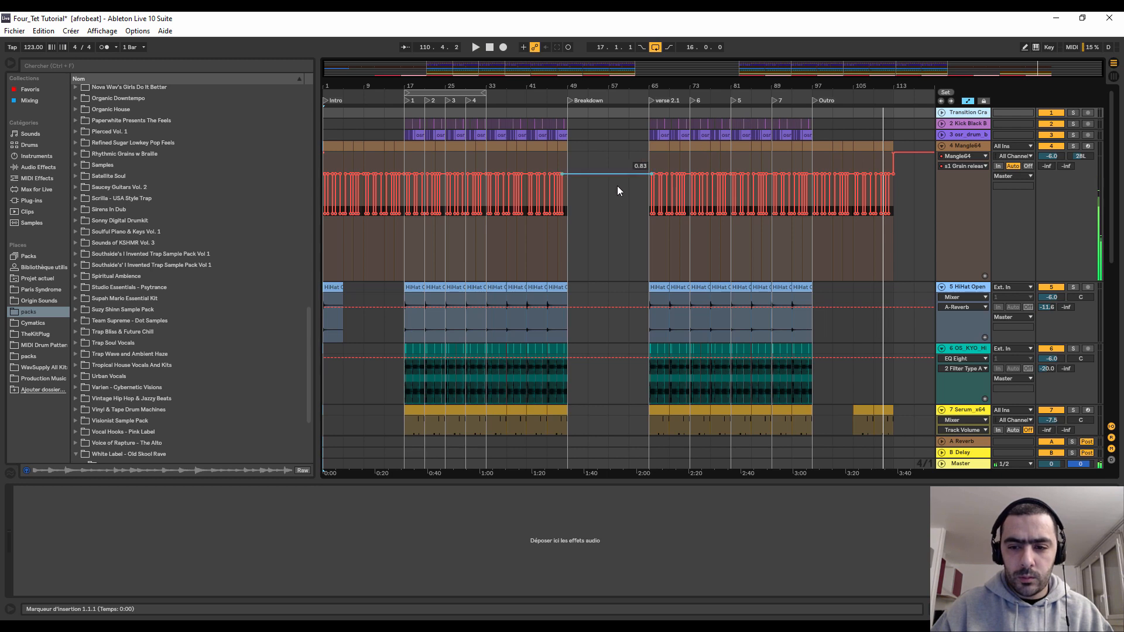
click(570, 100)
key(space)
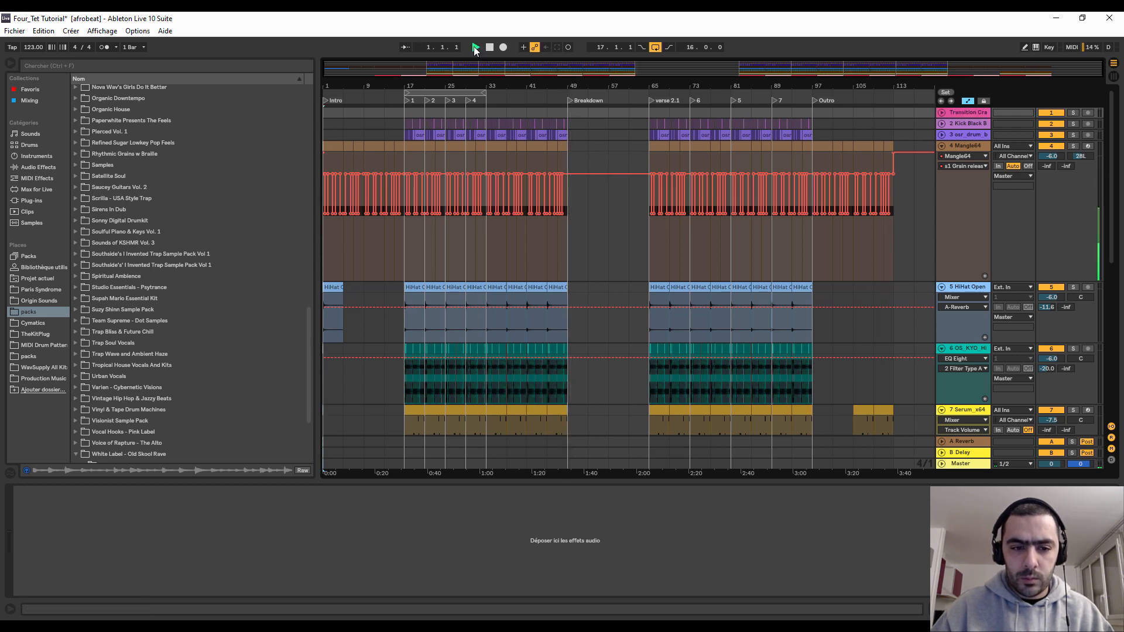
click(954, 287)
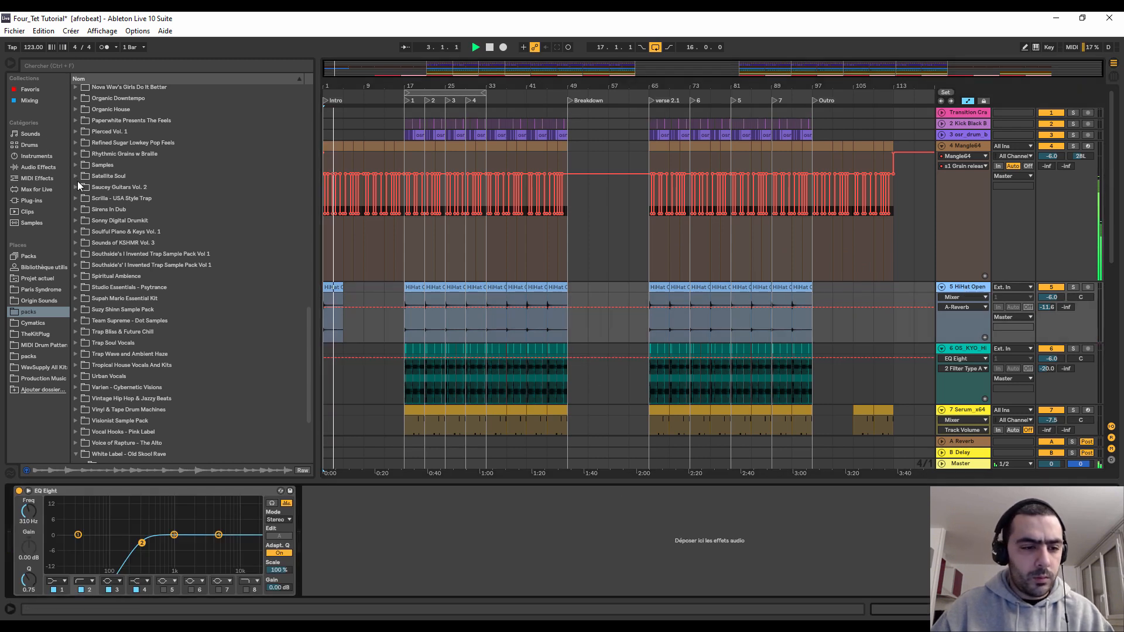
- Show the audio effects in the browser and delete the HiHat Open clip from bars 1 to 5 of the intro
click(31, 169)
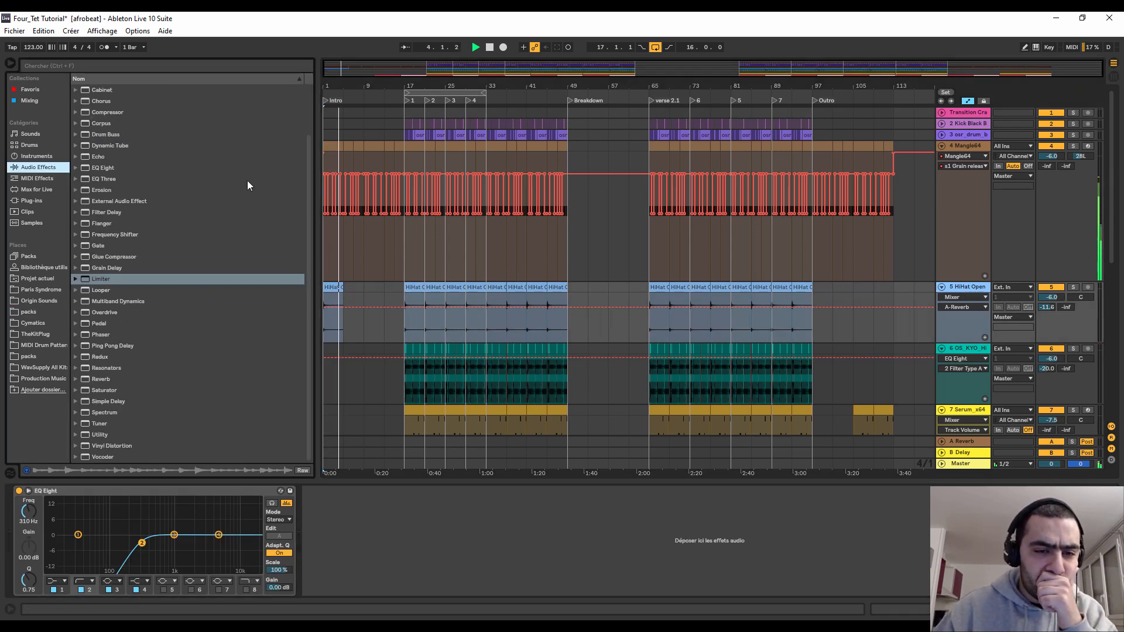
drag(347, 300, 308, 288)
key(Delete)
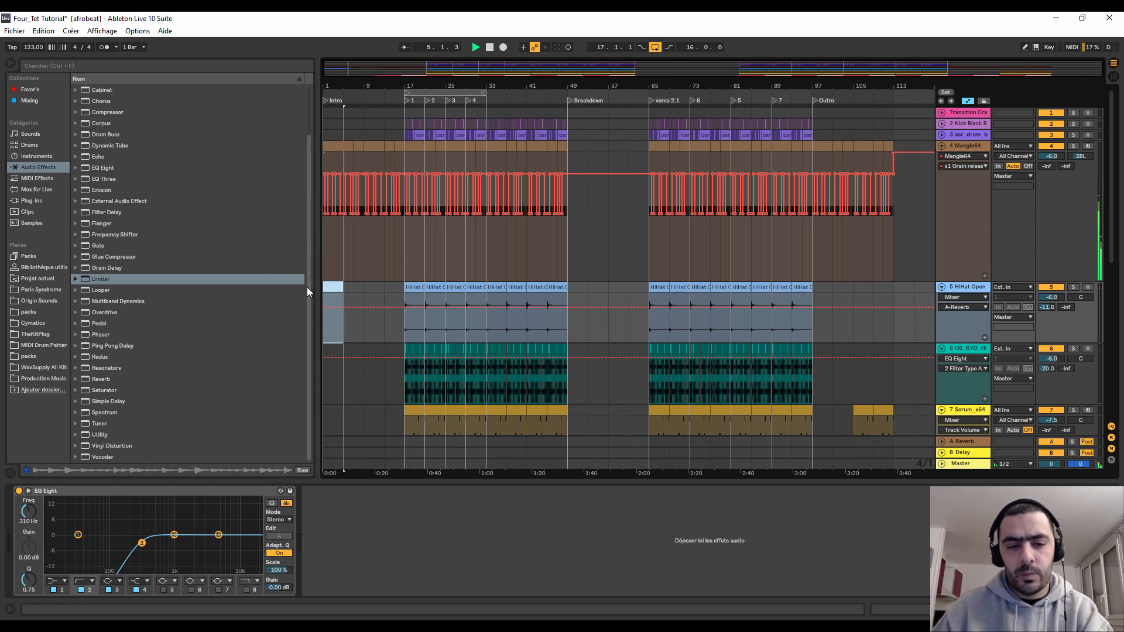
- Extend the Cymatics piano melody over bars 1 to 9 so it starts with the intro, and stop playback
scroll(423, 315, down, 10)
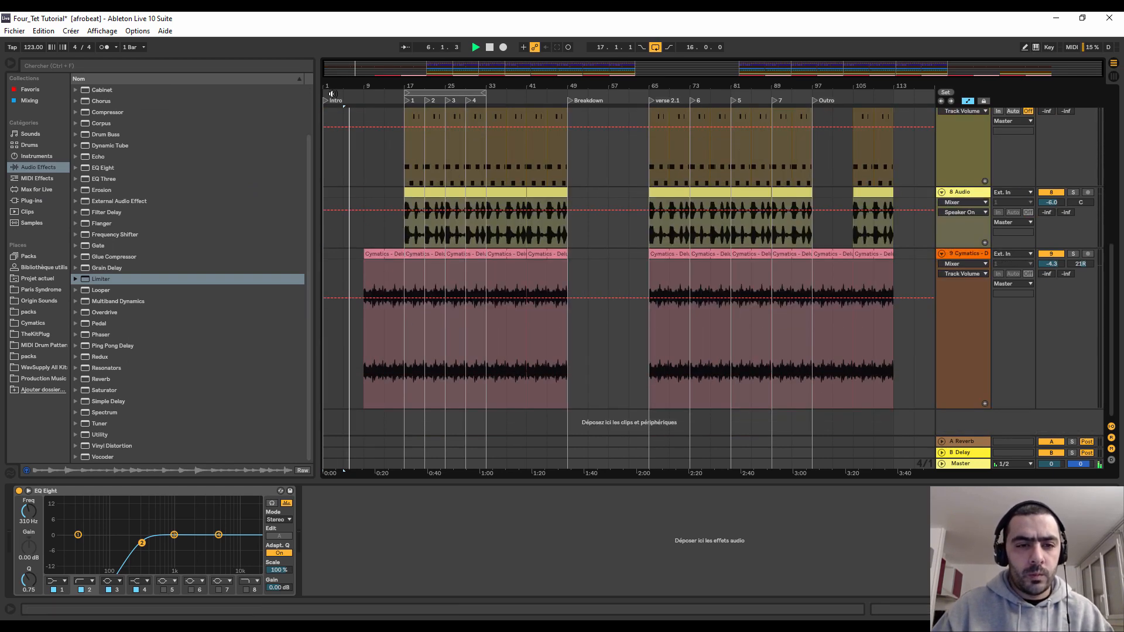
drag(336, 85, 339, 107)
drag(396, 255, 339, 261)
key(space)
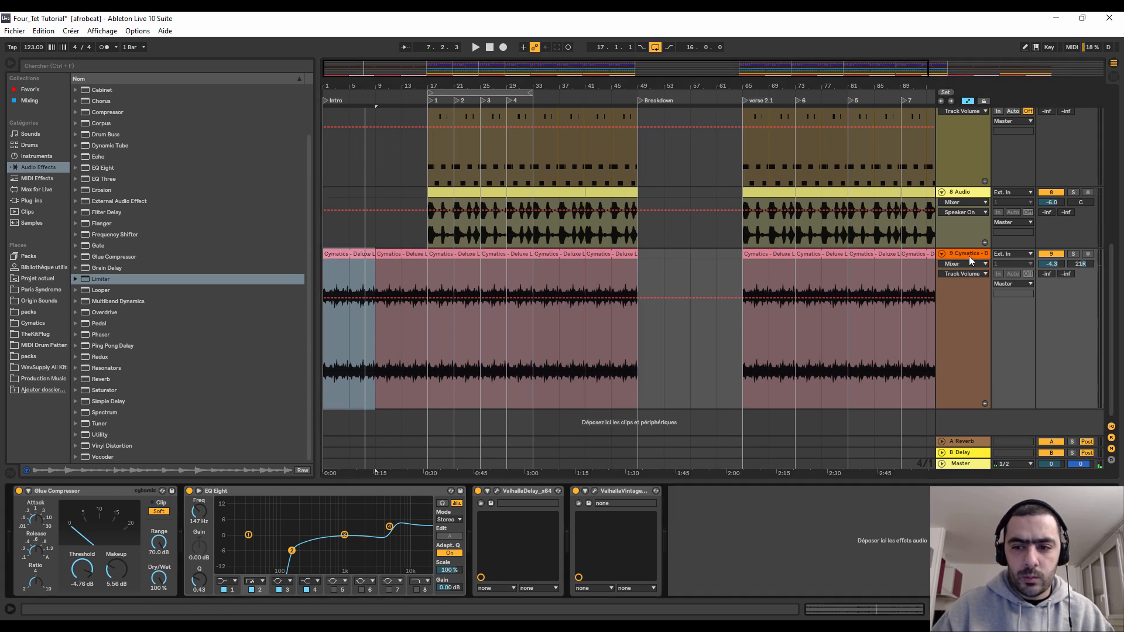
- Add an Auto Filter to the Cymatics piano track and set its low-pass frequency to 275 Hz with 32 % resonance
click(33, 68)
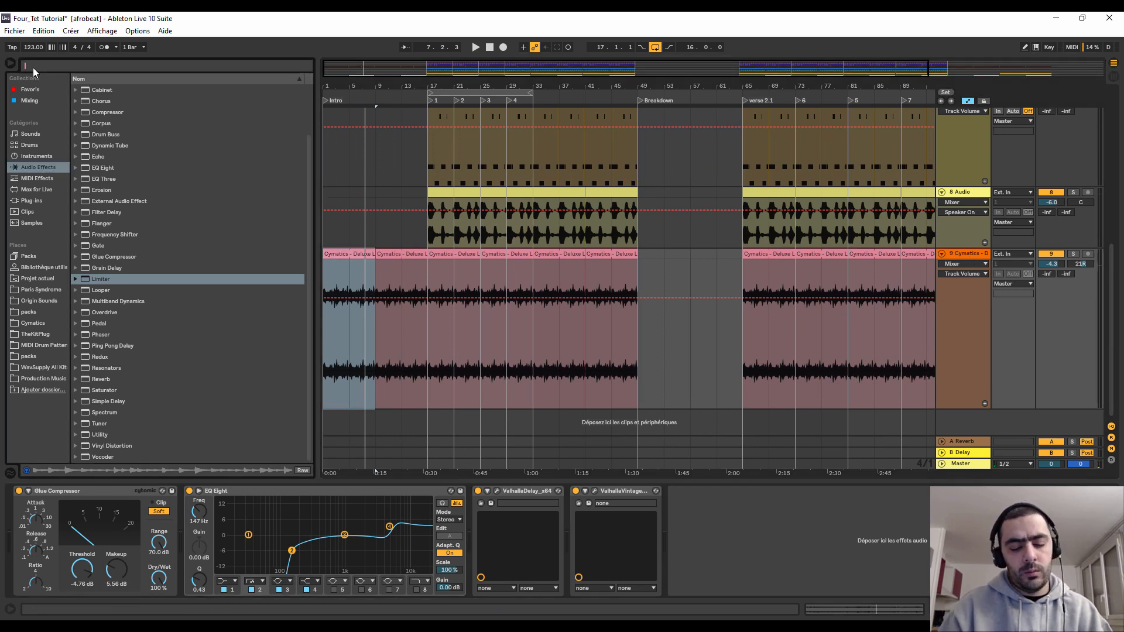
text(auto)
click(93, 91)
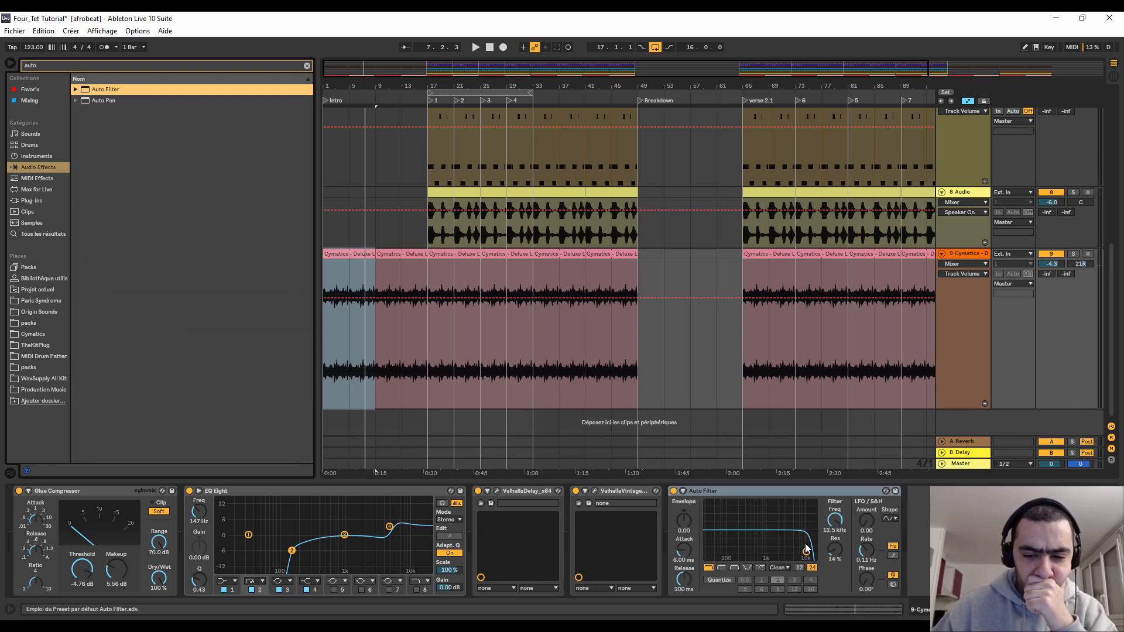
drag(806, 549, 744, 543)
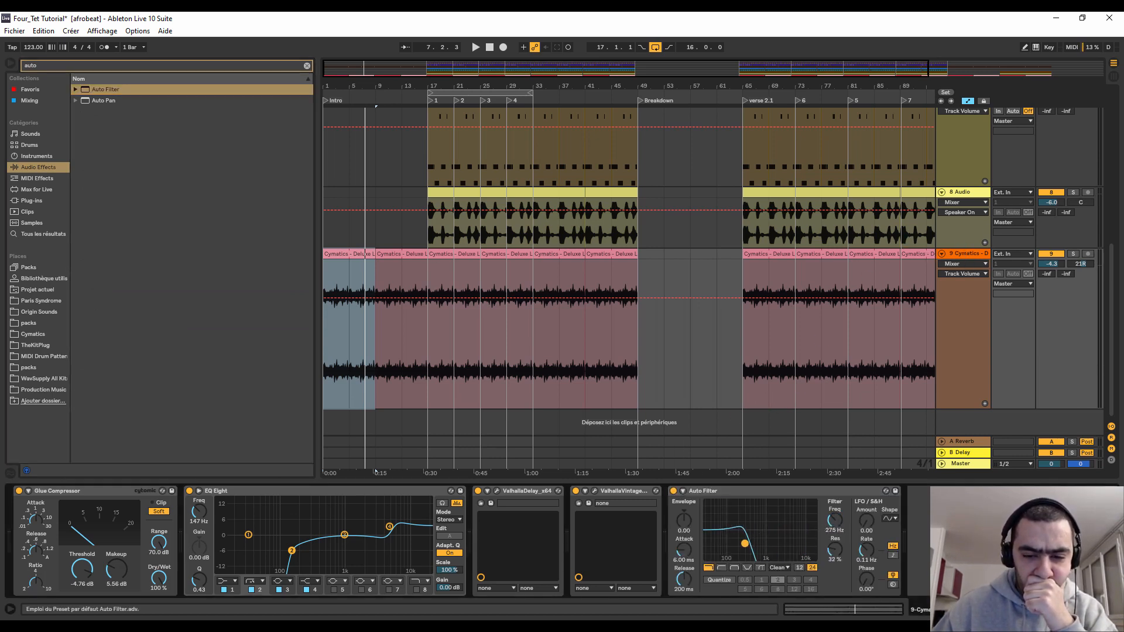
- Automate the piano's Auto Filter frequency to rise from 275 Hz at bar 1 to 1.33 kHz at bar 9, with 19.9 kHz from there on
click(841, 522)
click(326, 358)
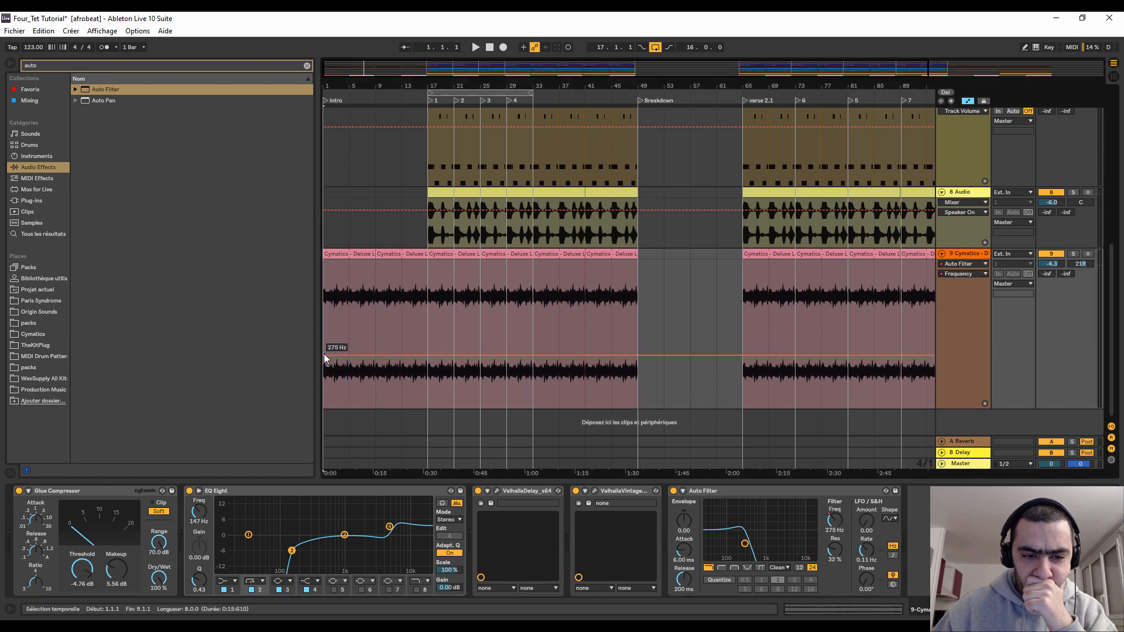
drag(341, 355, 375, 322)
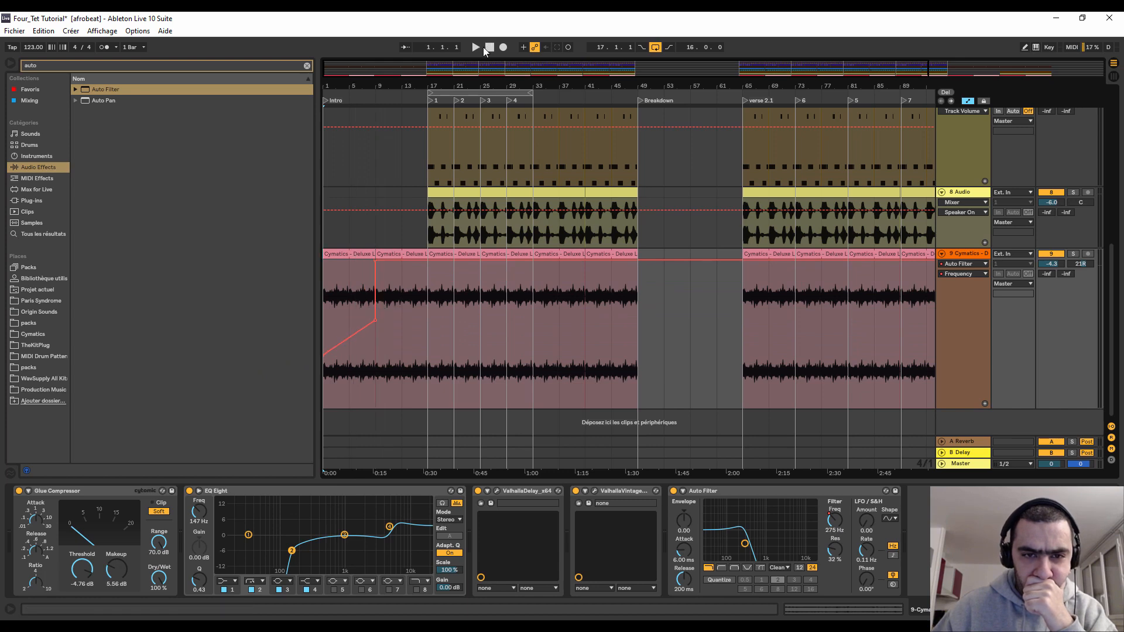
- Play the arrangement from bar 1 and check the piano's filter sweep against the other tracks in the intro
click(476, 48)
drag(332, 88, 333, 138)
mouse_move(478, 320)
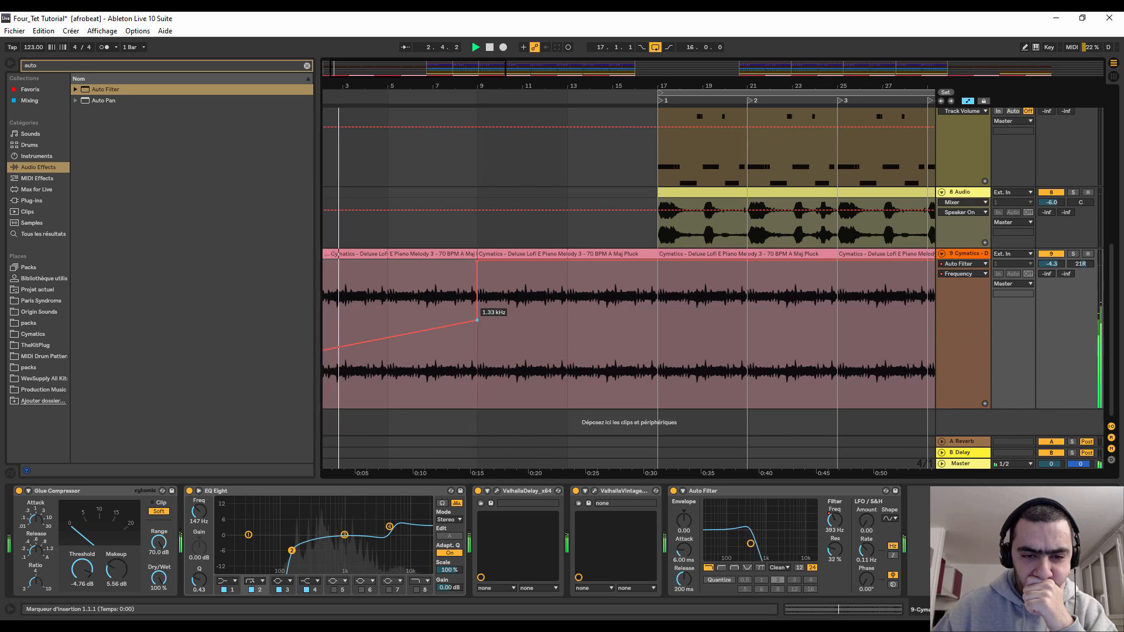
drag(421, 87, 446, 84)
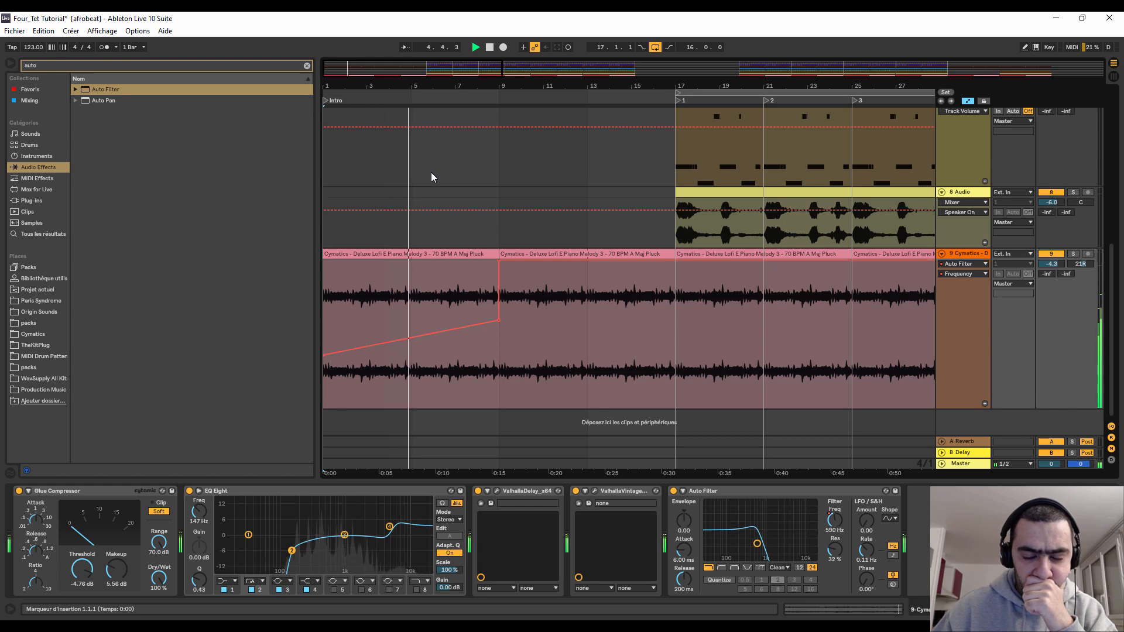
drag(502, 87, 502, 69)
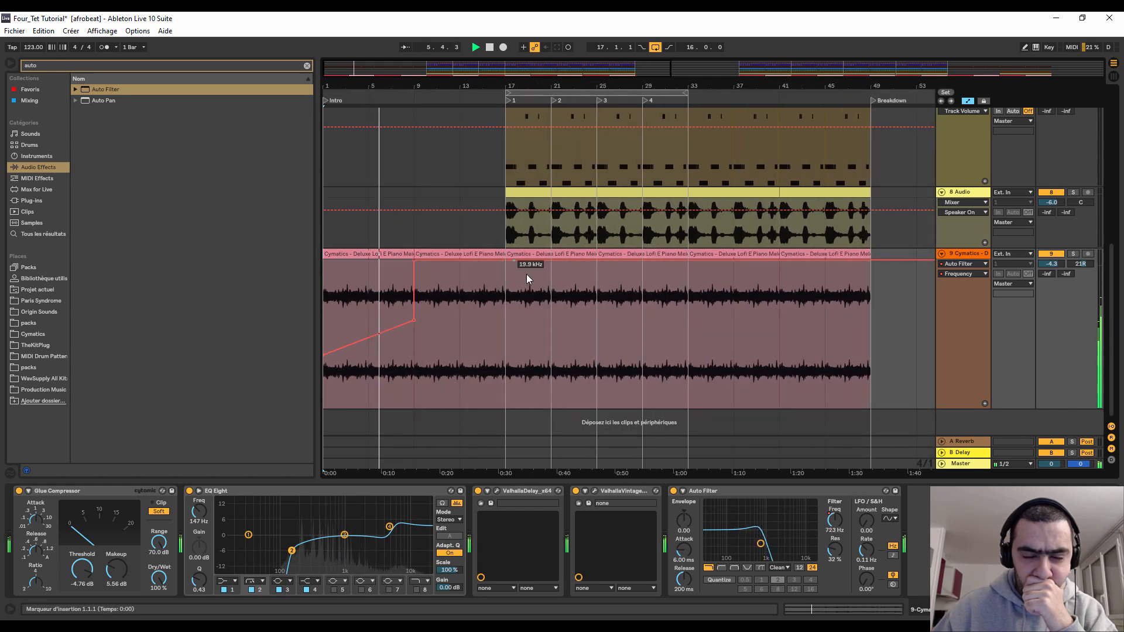
scroll(526, 275, up, 10)
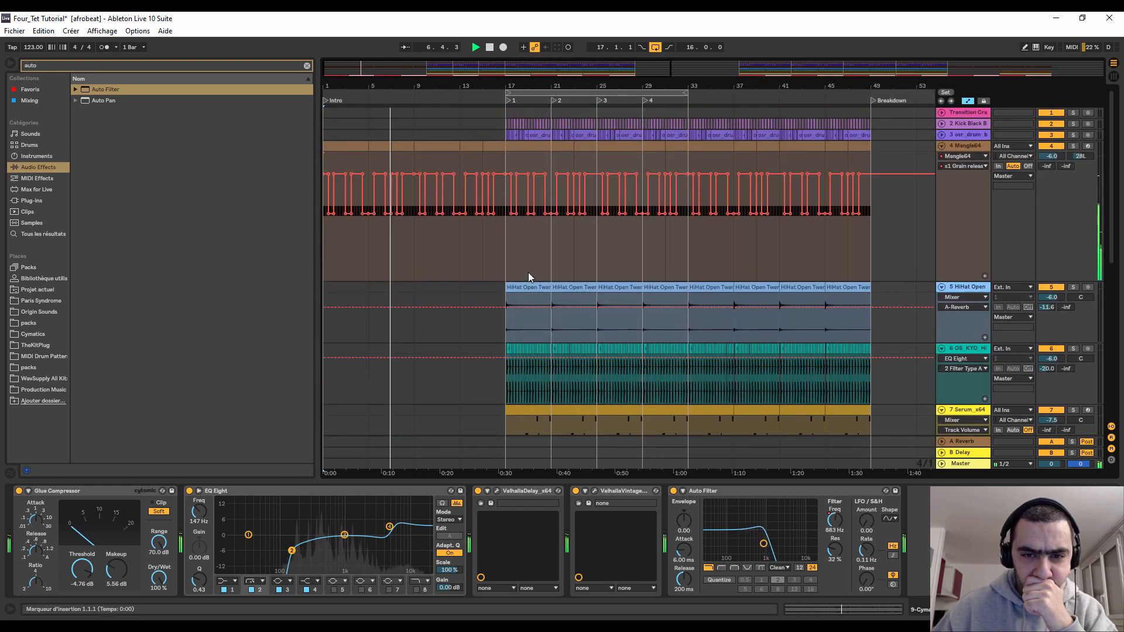
scroll(529, 271, down, 8)
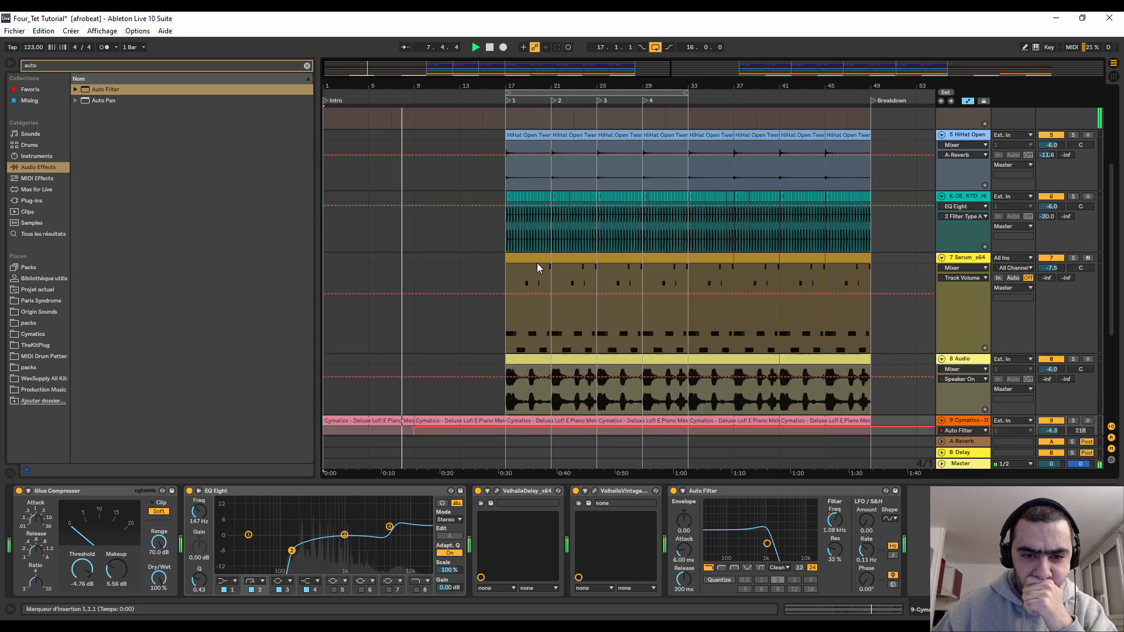
click(537, 262)
scroll(554, 261, up, 3)
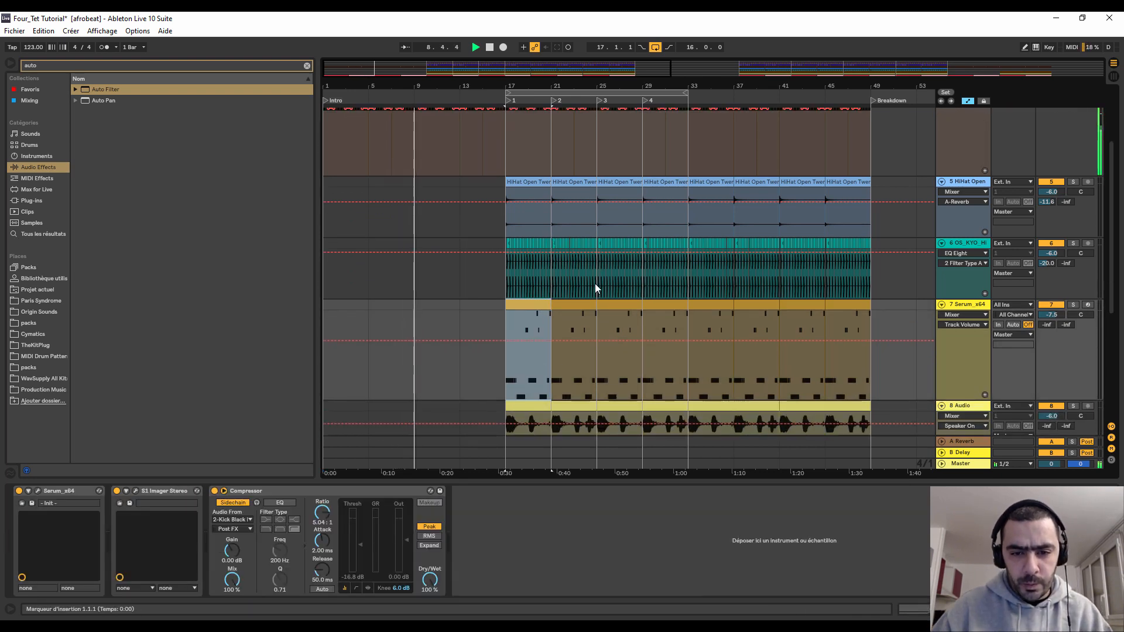
drag(597, 282, 510, 57)
scroll(508, 116, up, 3)
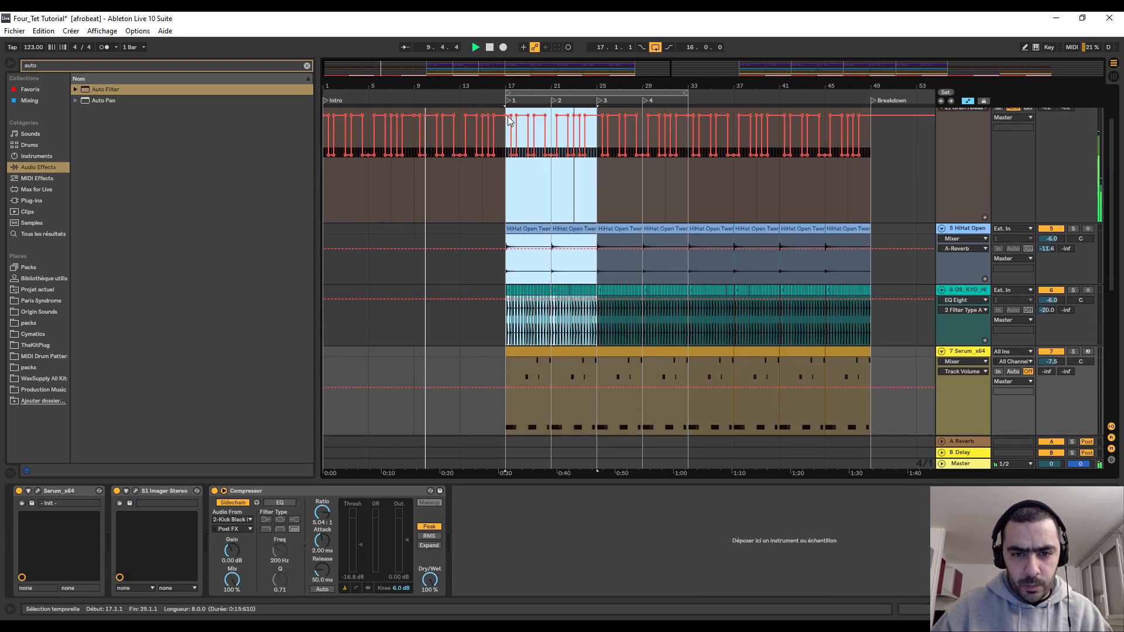
drag(507, 116, 505, 286)
scroll(519, 258, up, 1)
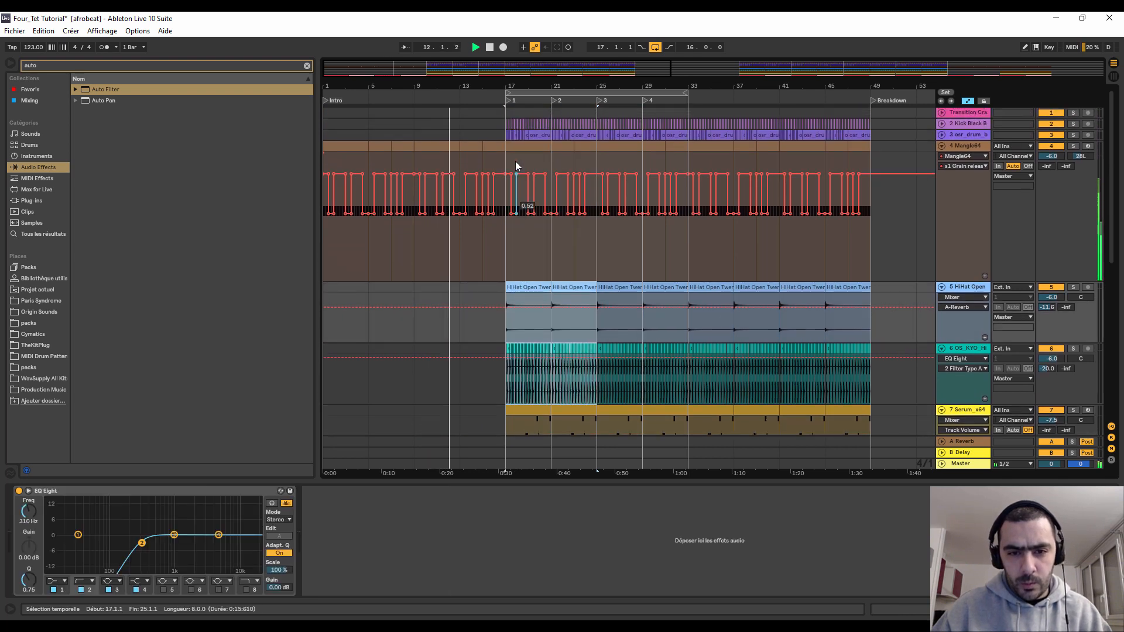
- Unfold the drum loop track below the kick and delete its clips from bars 17 to 25
click(942, 134)
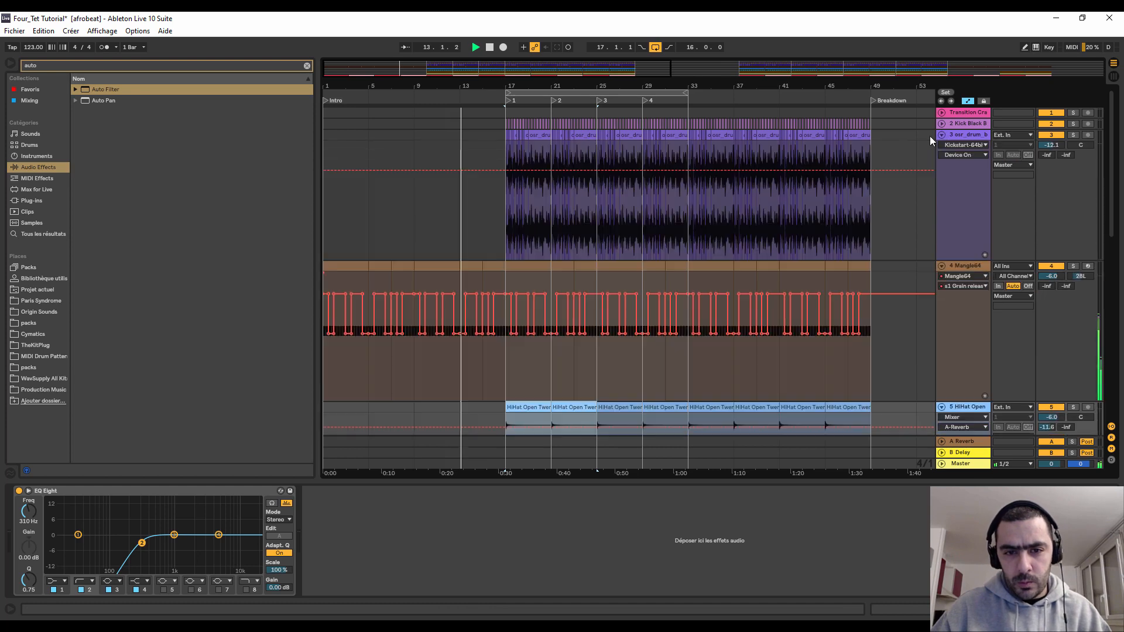
drag(595, 249, 507, 139)
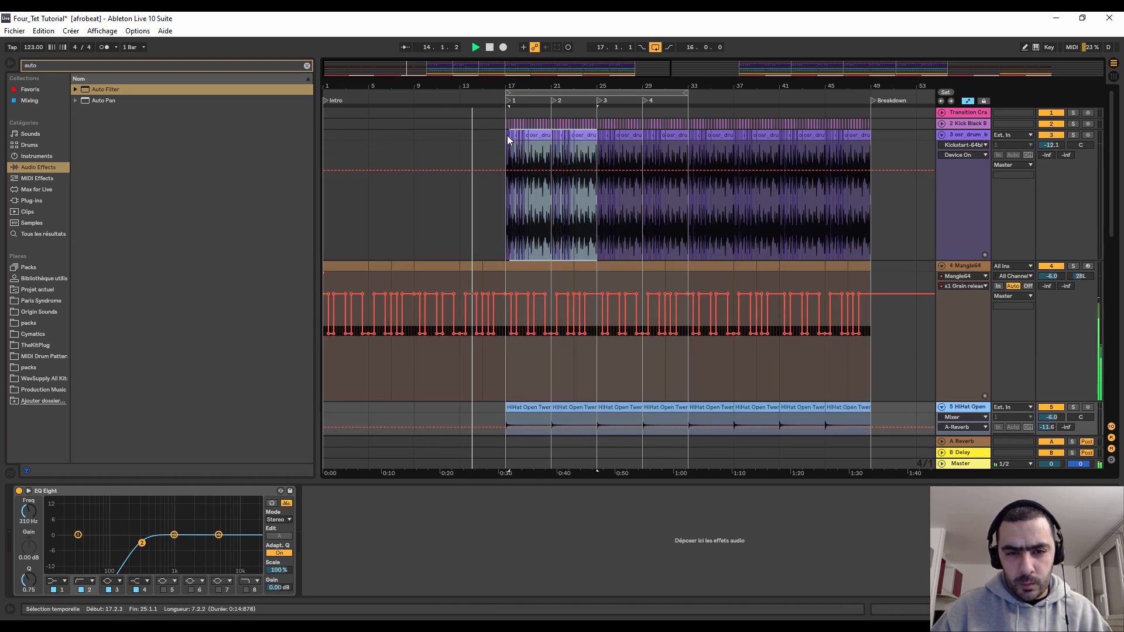
key(ctrl+j)
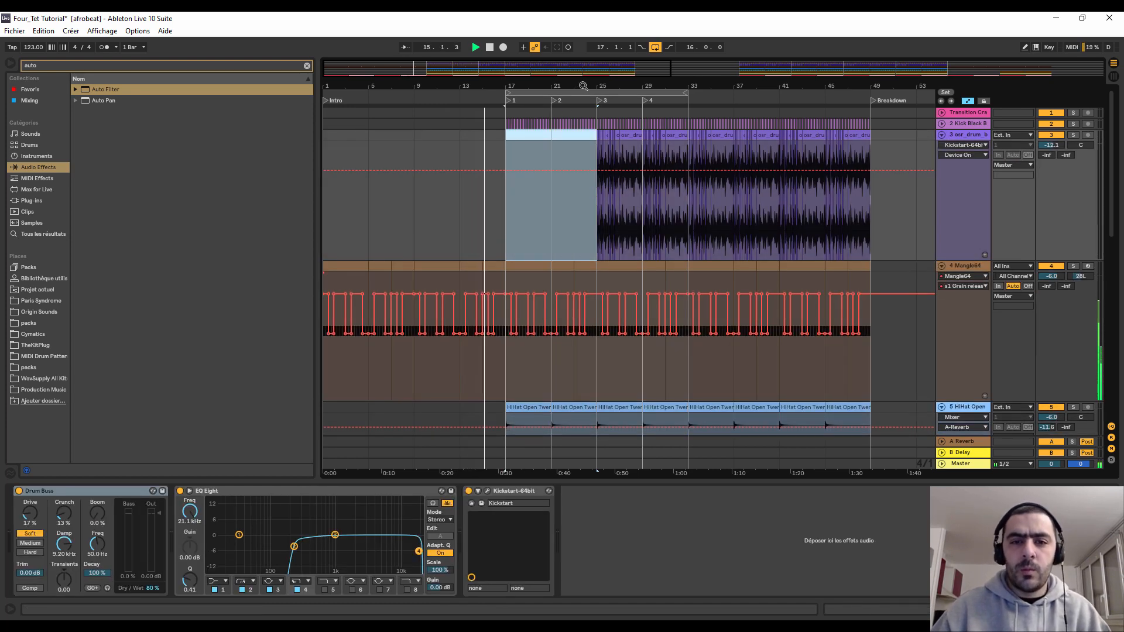
- Delete the OS_KYO hi-hat clips from bars 17 to 21 and stop playback
scroll(585, 183, down, 10)
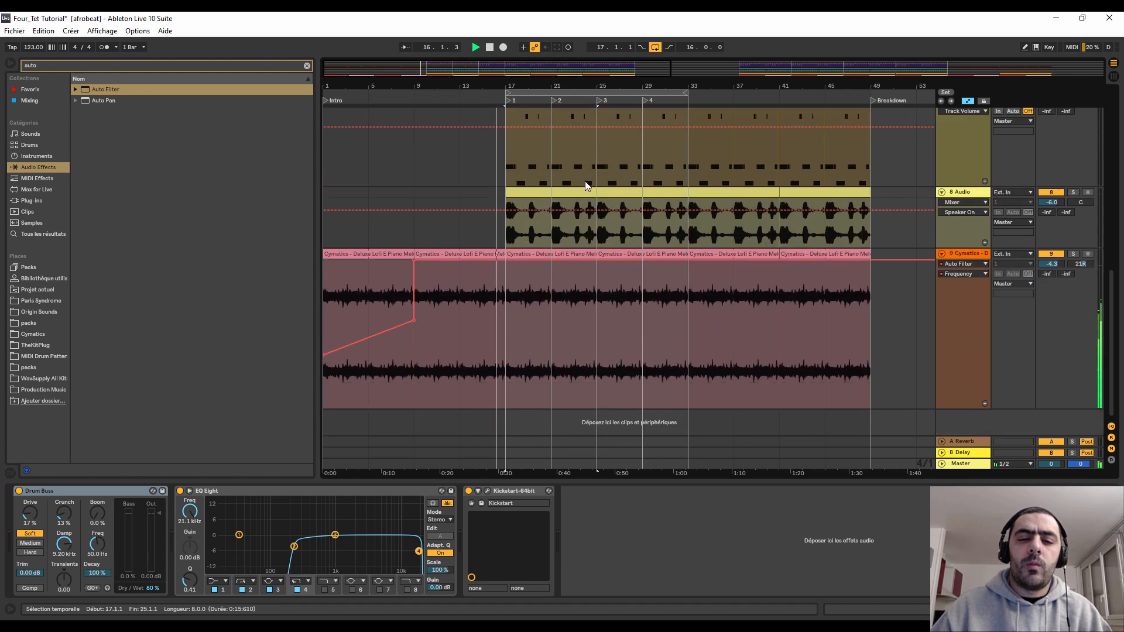
scroll(585, 182, up, 5)
drag(520, 85, 521, 143)
click(454, 208)
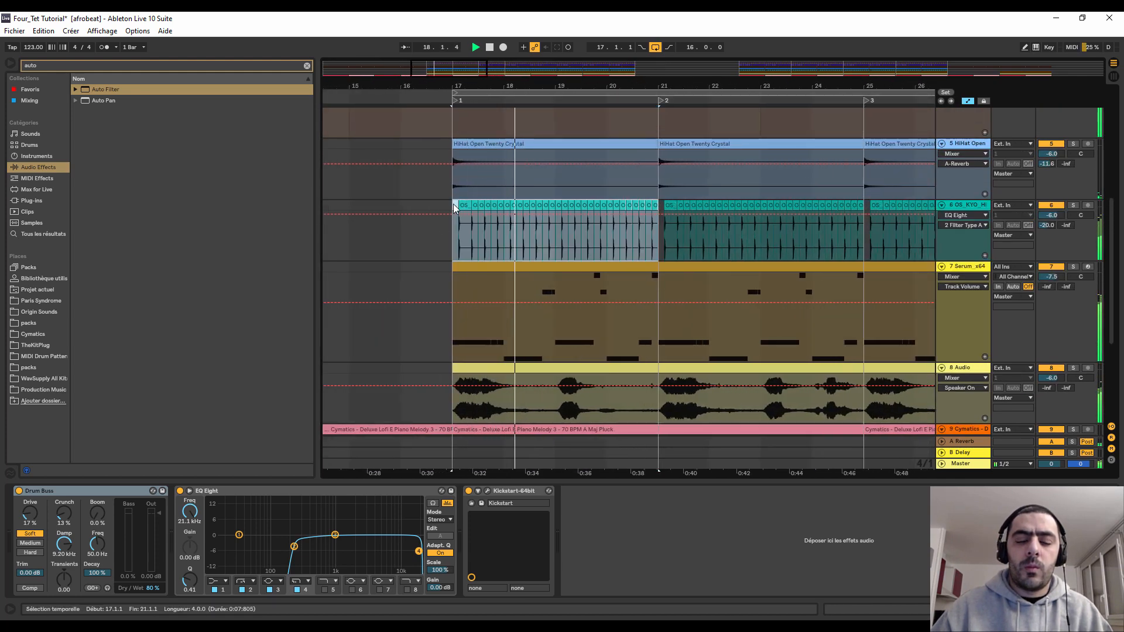
key(Delete)
key(space)
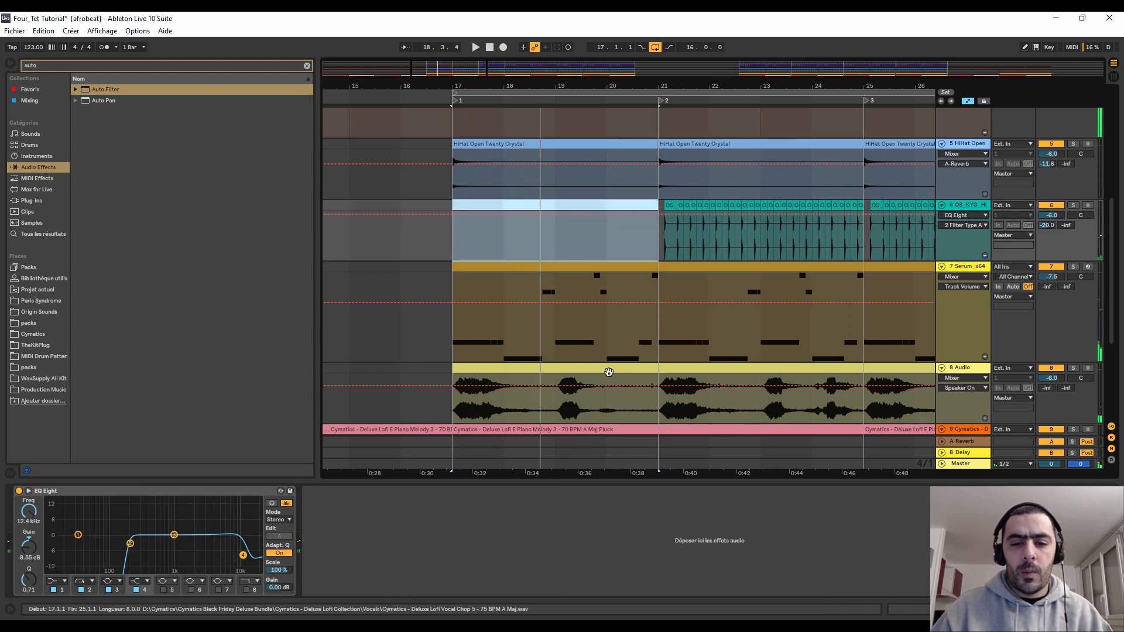
- Rename the vocal chop track as Vocals and delete its clip from bars 17 to 25
click(608, 371)
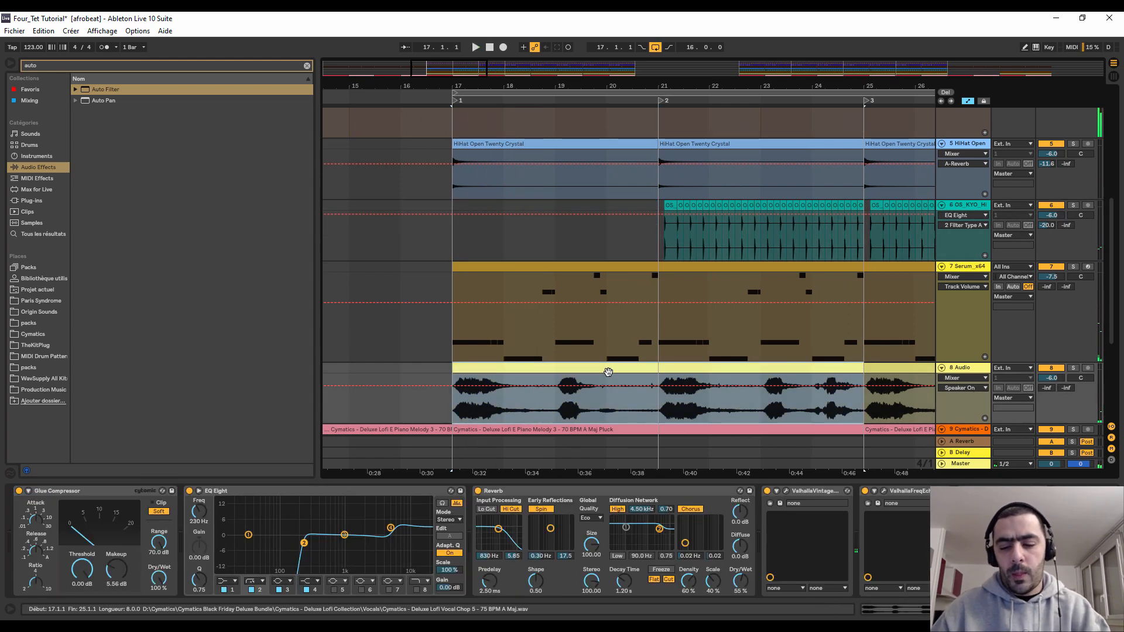
right_click(962, 372)
click(984, 416)
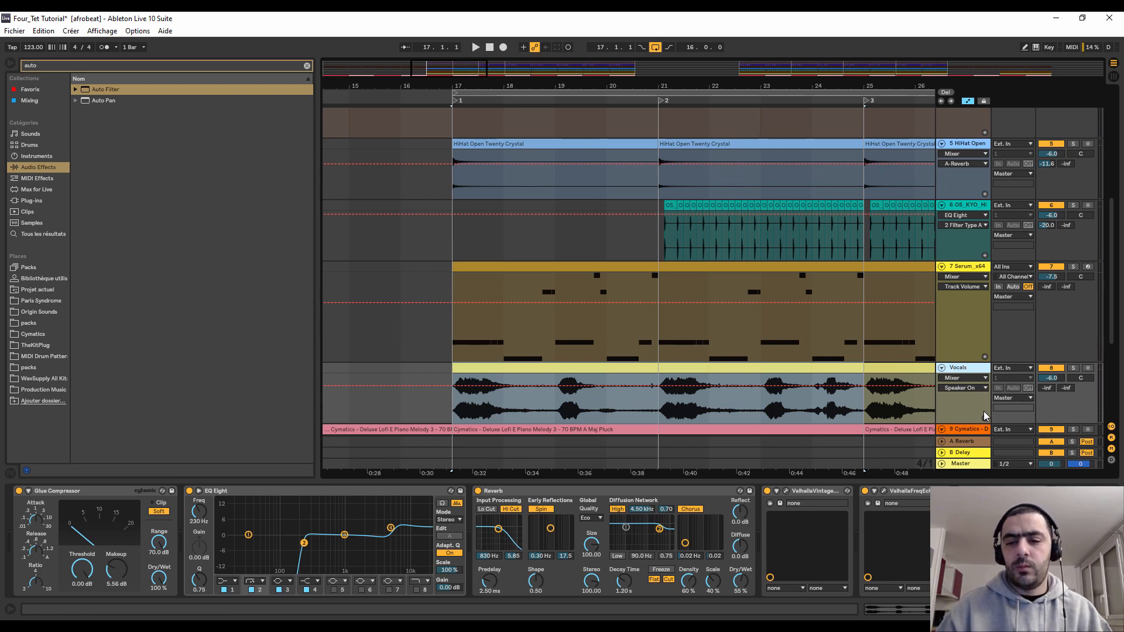
key(Delete)
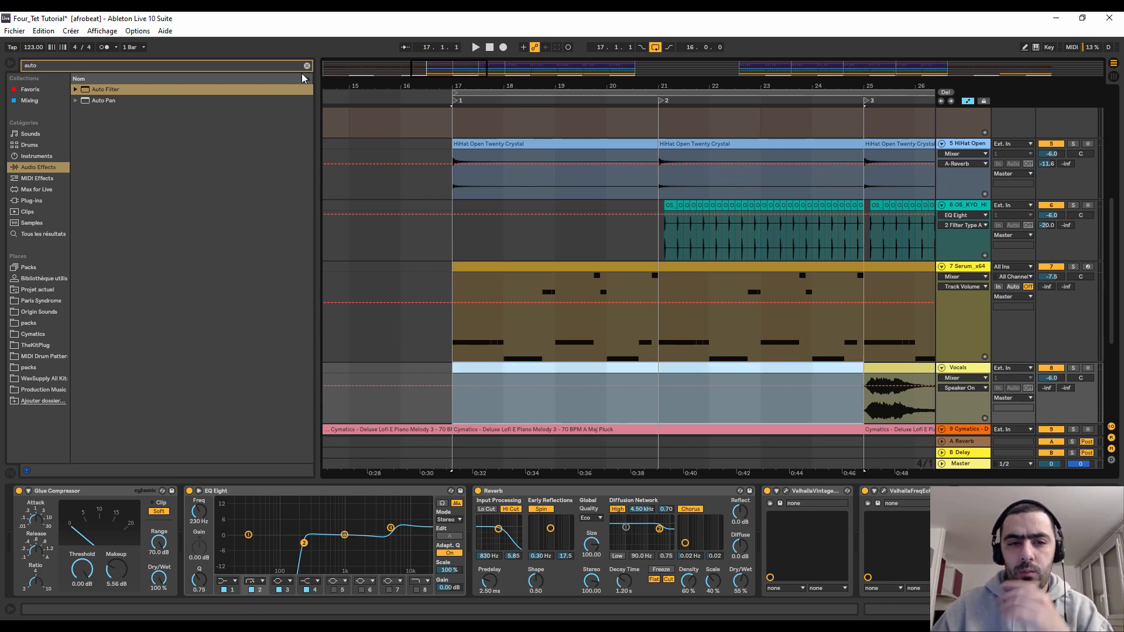
- Play from bar 17 and clear the remaining OS_KYO hi-hat clips up to bar 25
click(343, 98)
drag(384, 86, 383, 87)
drag(448, 237, 394, 201)
drag(379, 86, 379, 111)
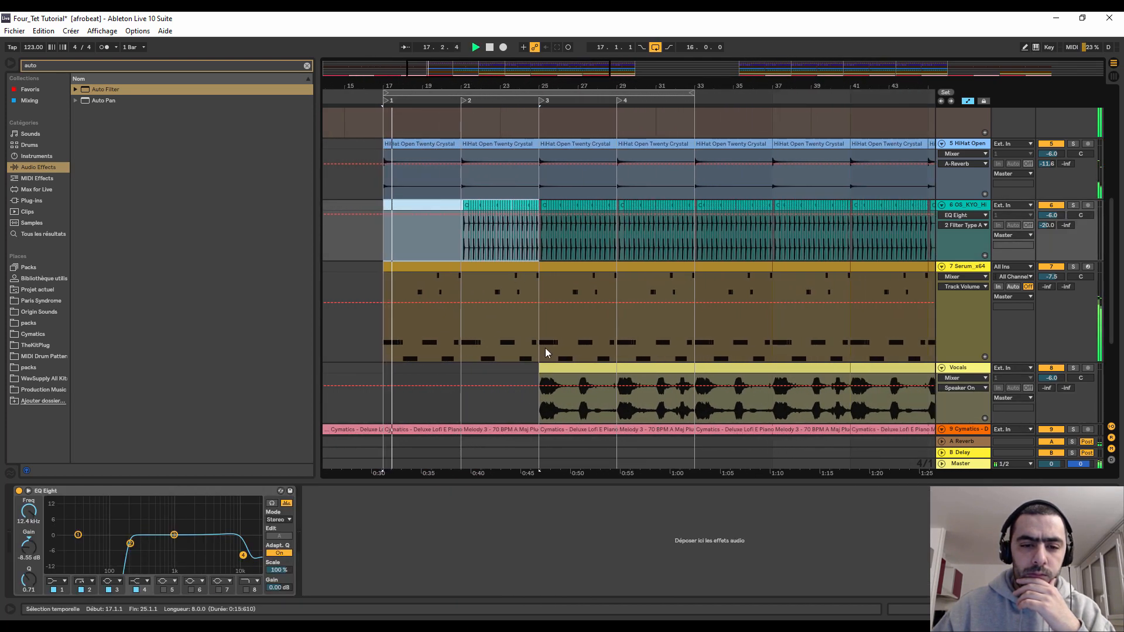
scroll(545, 358, down, 3)
scroll(543, 359, down, 3)
scroll(543, 360, up, 8)
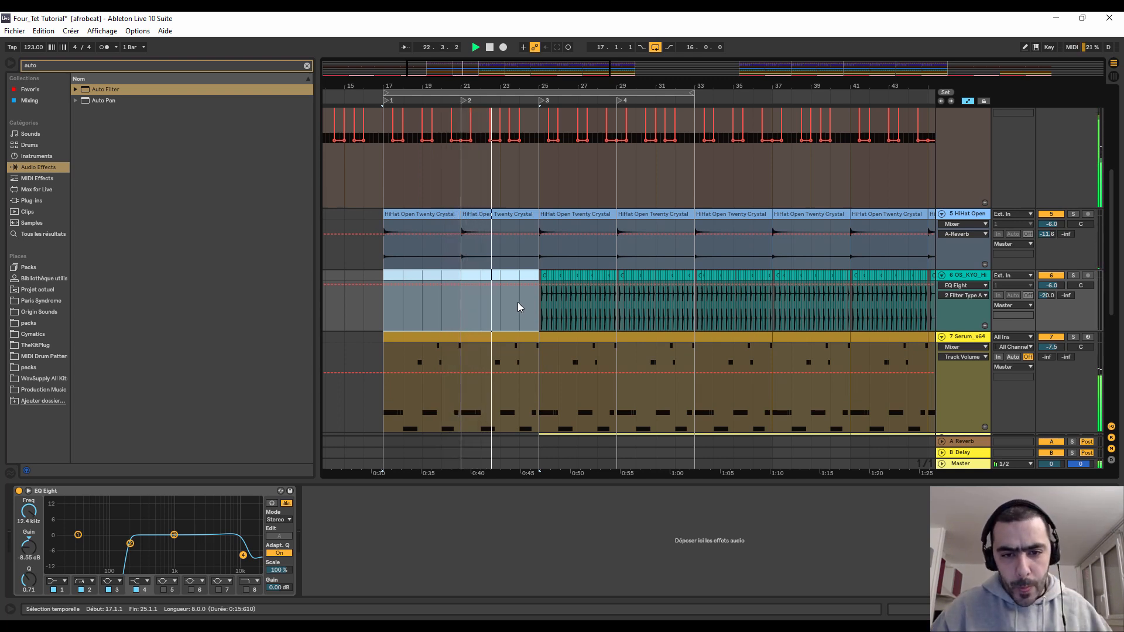
- Listen through to the drum loop's entry, stop playback and rename the locator at bar 25 as BreakBEAT In
scroll(518, 302, up, 3)
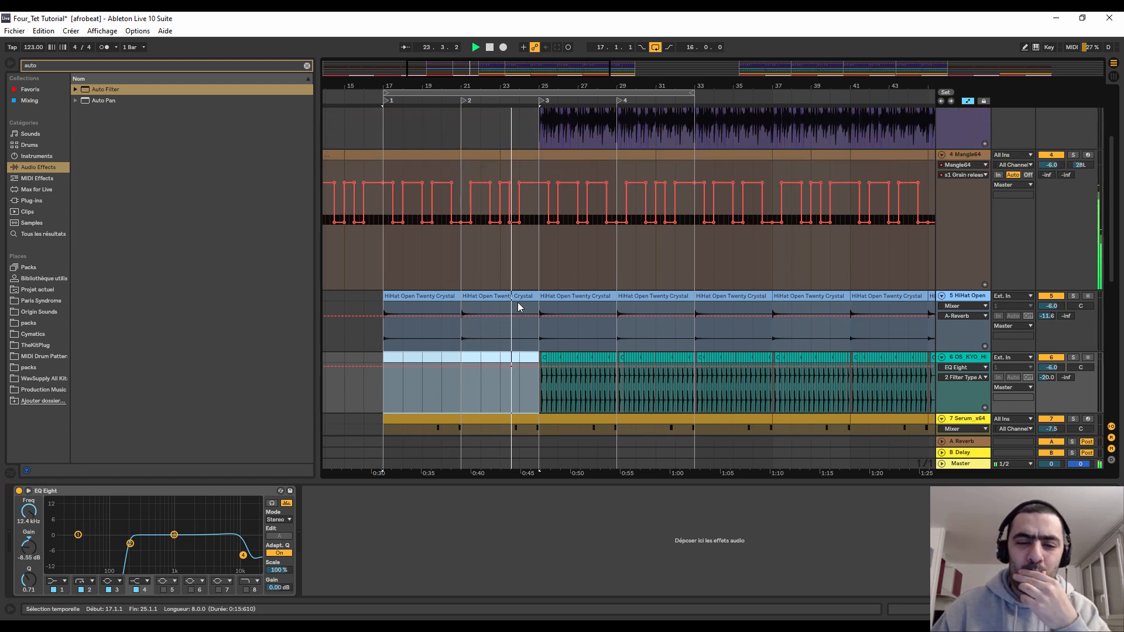
scroll(517, 302, up, 3)
scroll(579, 227, down, 3)
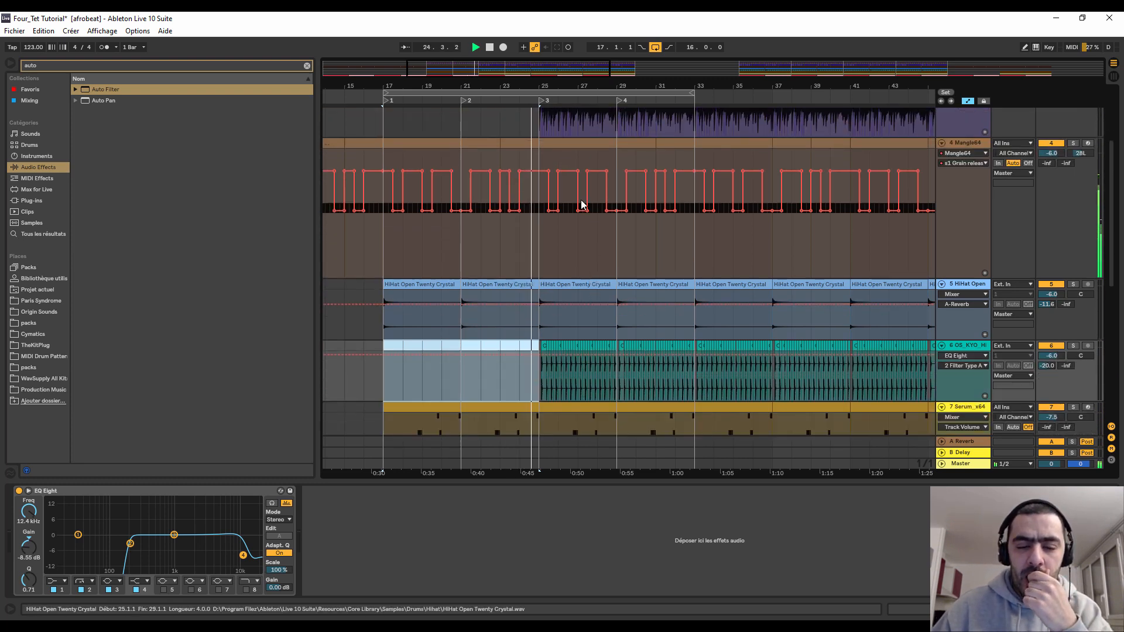
ctrl+scroll(566, 131, up, 3)
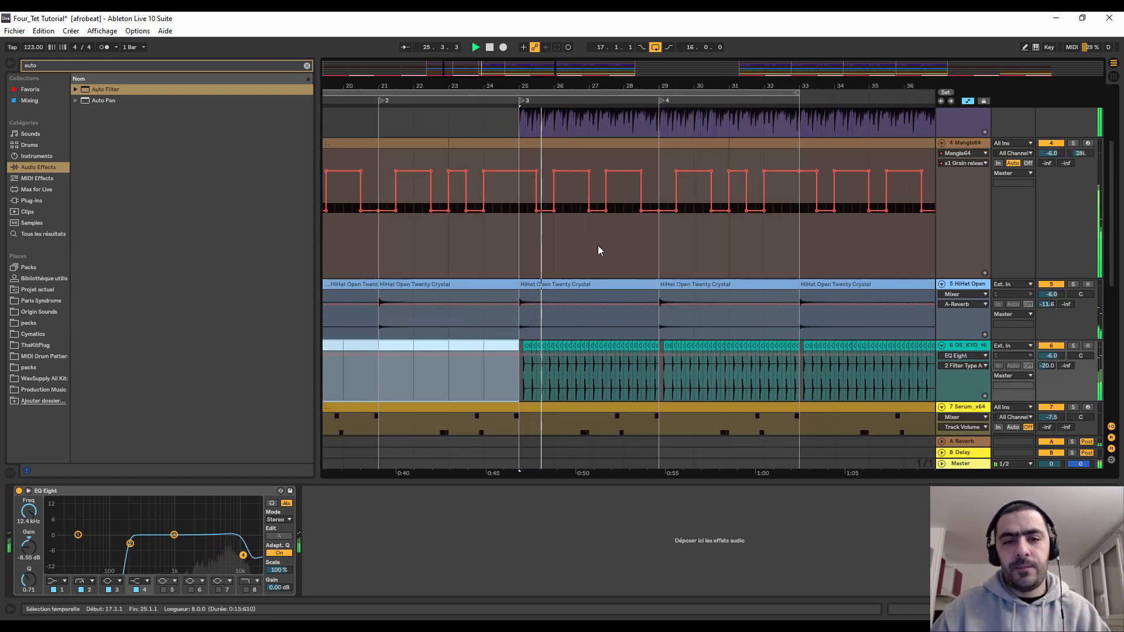
key(space)
right_click(523, 98)
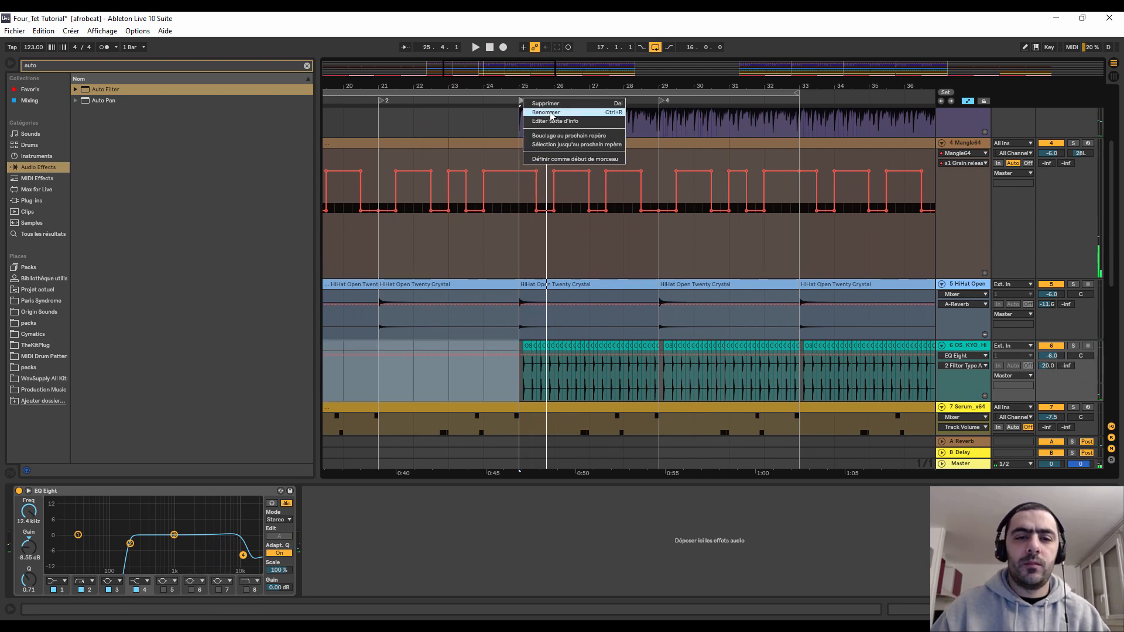
click(547, 115)
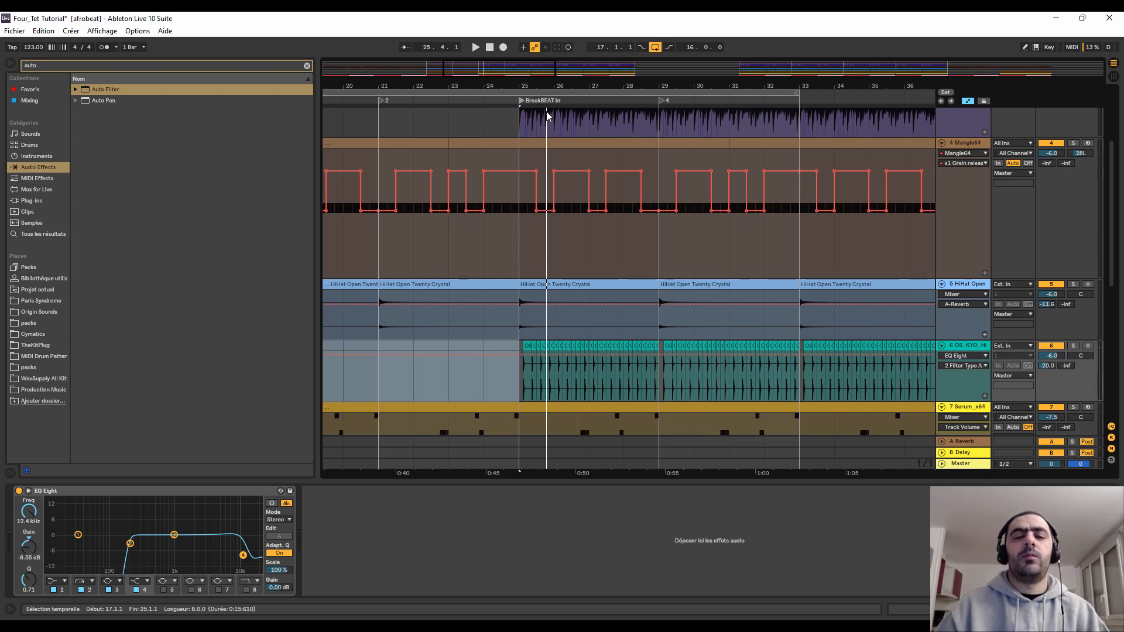
scroll(681, 216, up, 3)
scroll(679, 225, down, 6)
scroll(647, 255, up, 5)
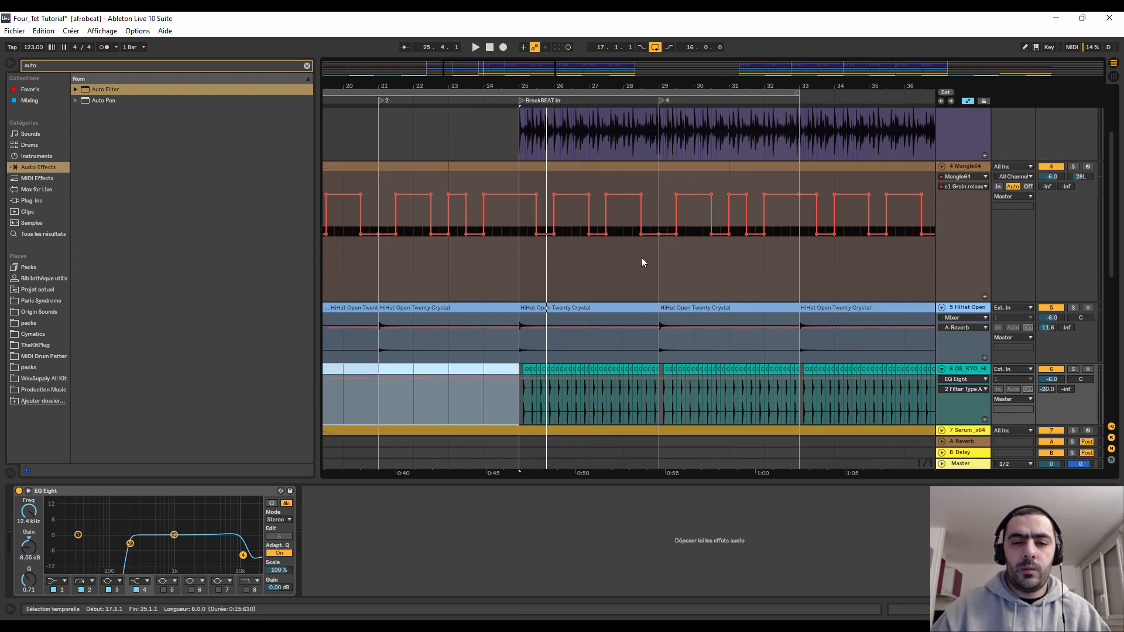
scroll(638, 275, down, 5)
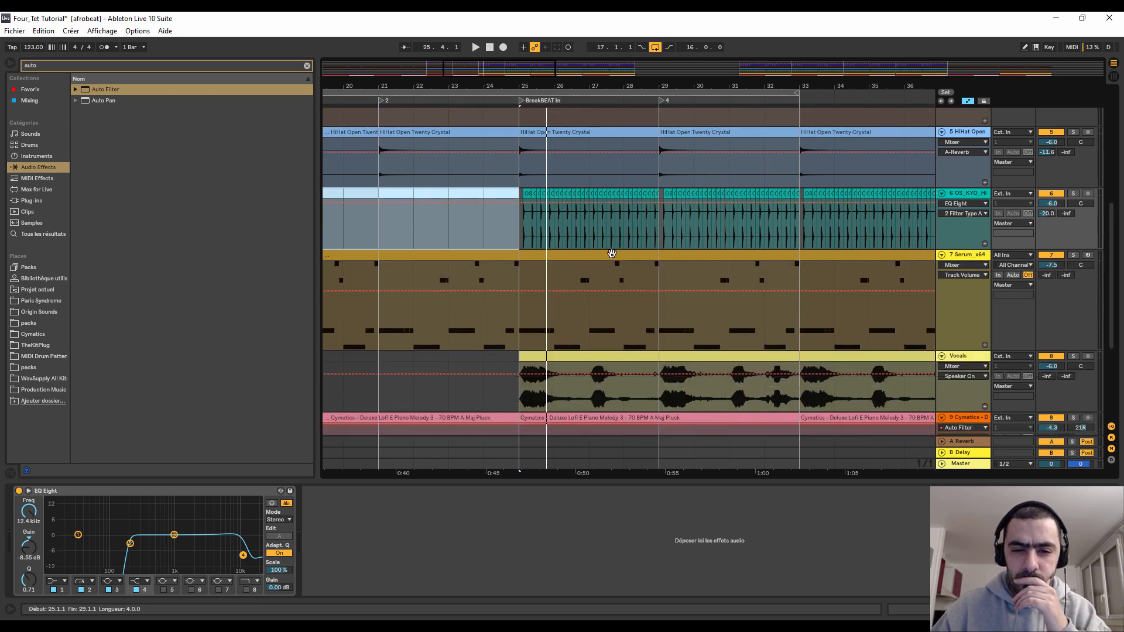
- Delete the Serum clip from bars 25 to 29 and play the transition into the BreakBEAT In section
click(613, 263)
click(606, 256)
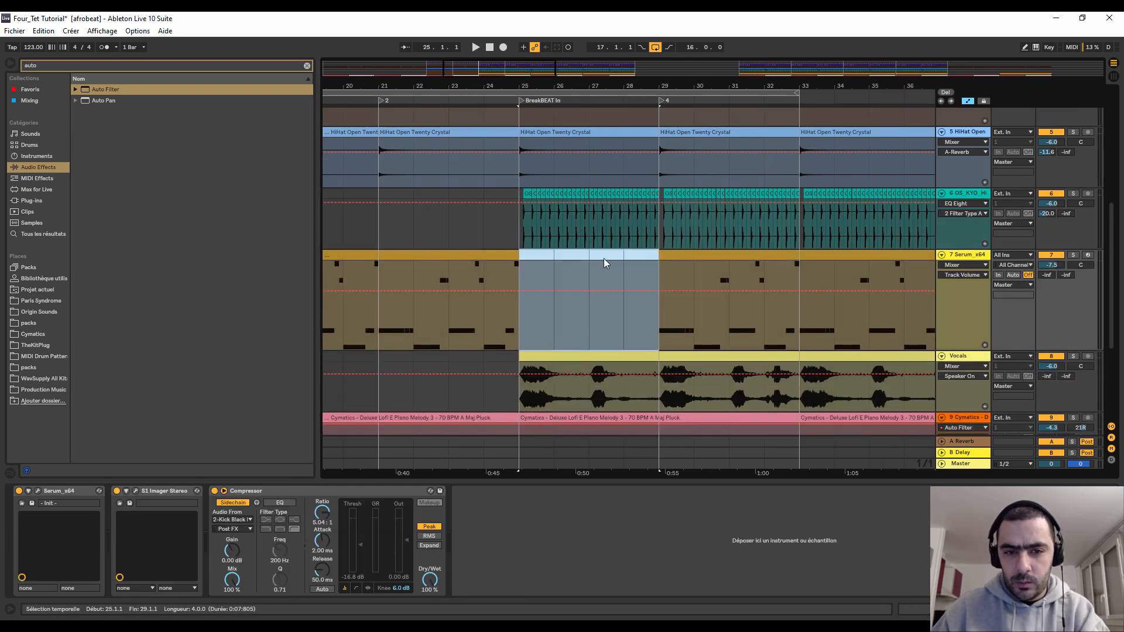
click(412, 107)
scroll(515, 246, up, 3)
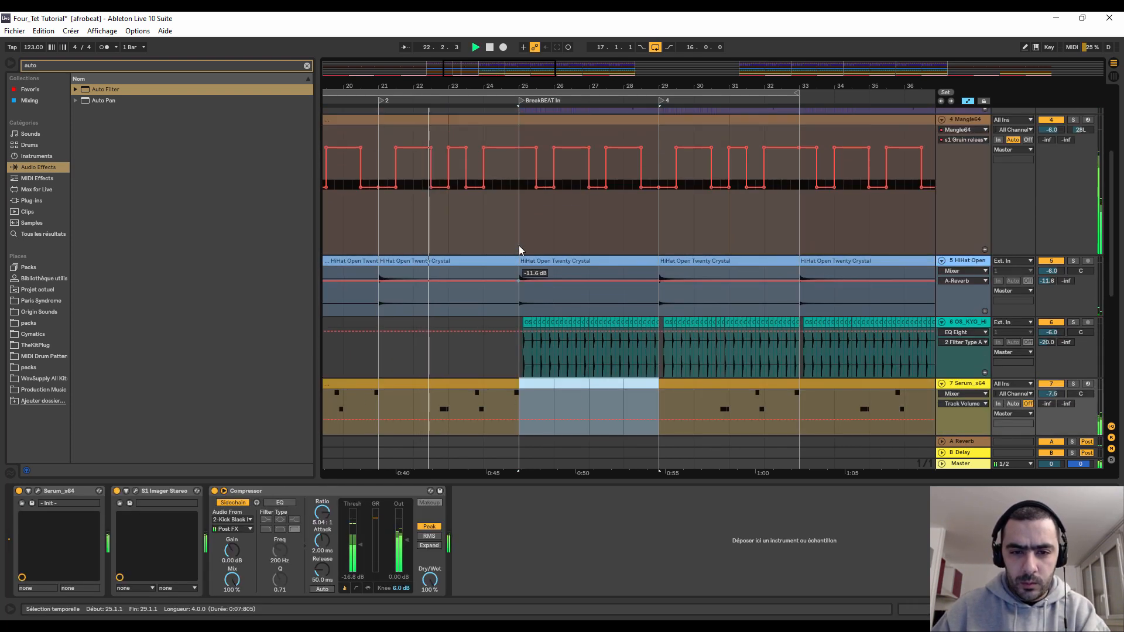
scroll(521, 252, down, 5)
scroll(524, 254, down, 2)
scroll(526, 257, up, 10)
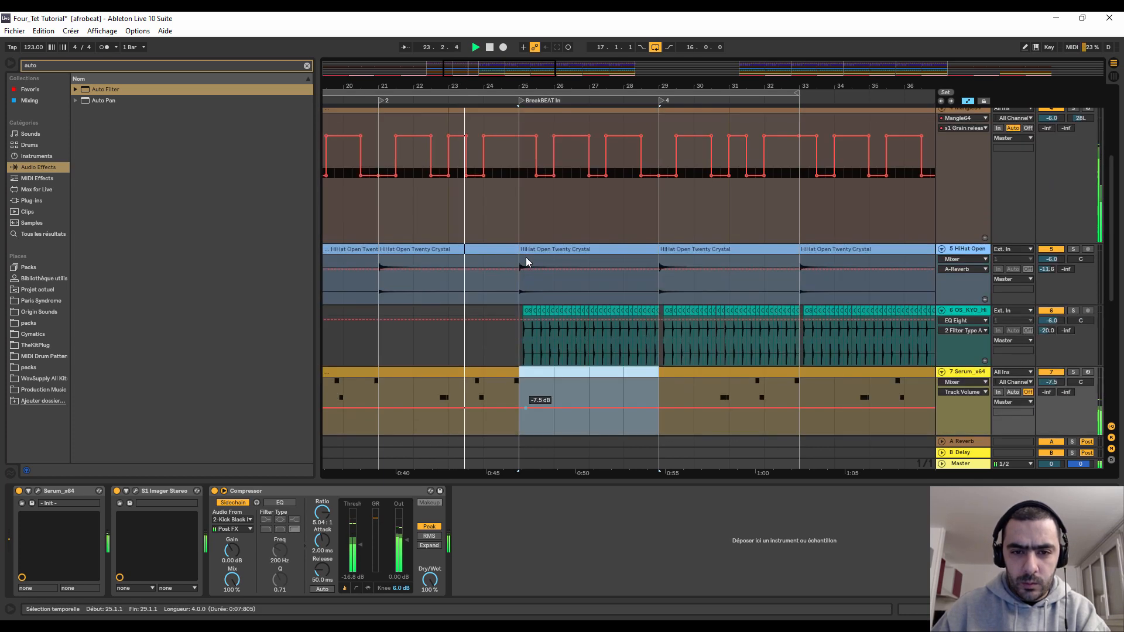
scroll(527, 259, up, 1)
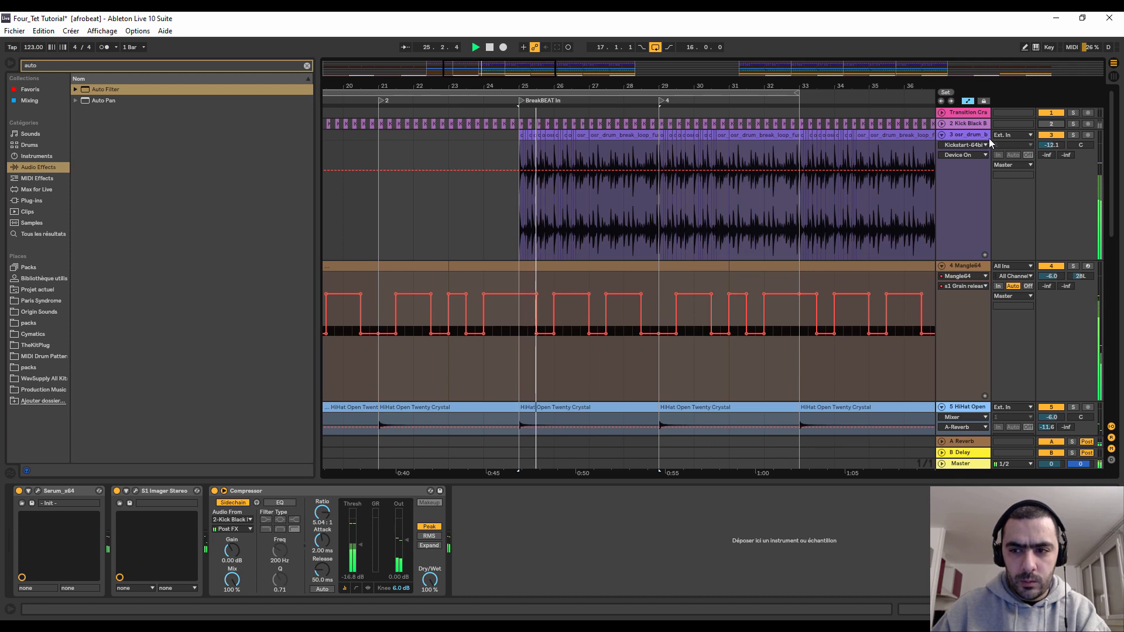
- Mute the Kick track, raise the drum break track's volume to -9.9 dB and replay from bar 25
click(1052, 124)
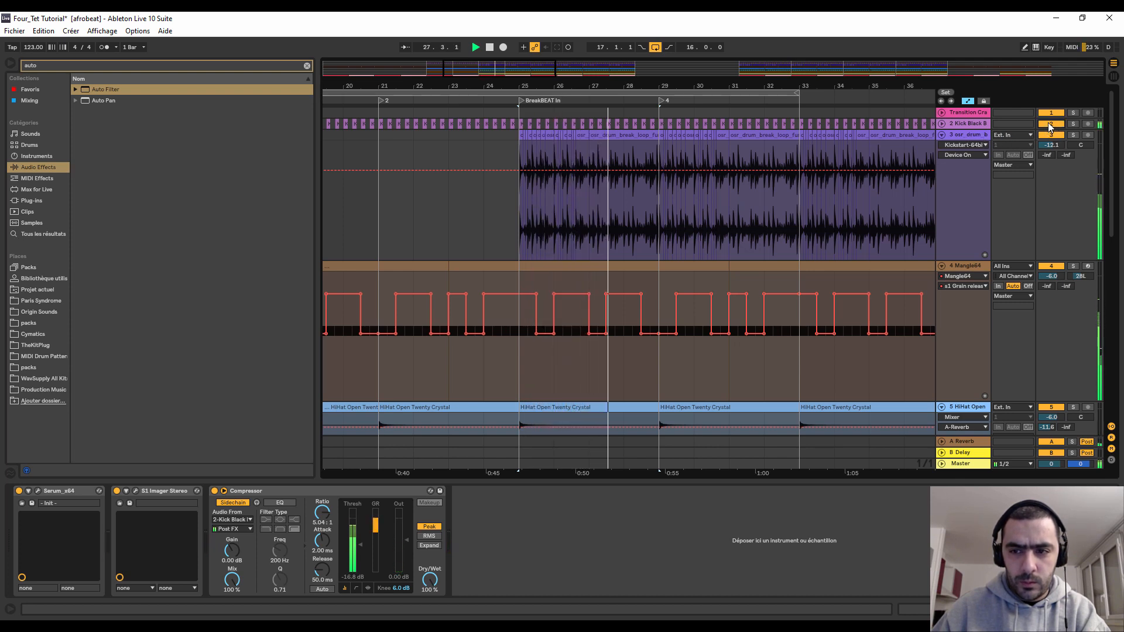
drag(637, 77, 752, 129)
key(b)
drag(1052, 148, 1052, 136)
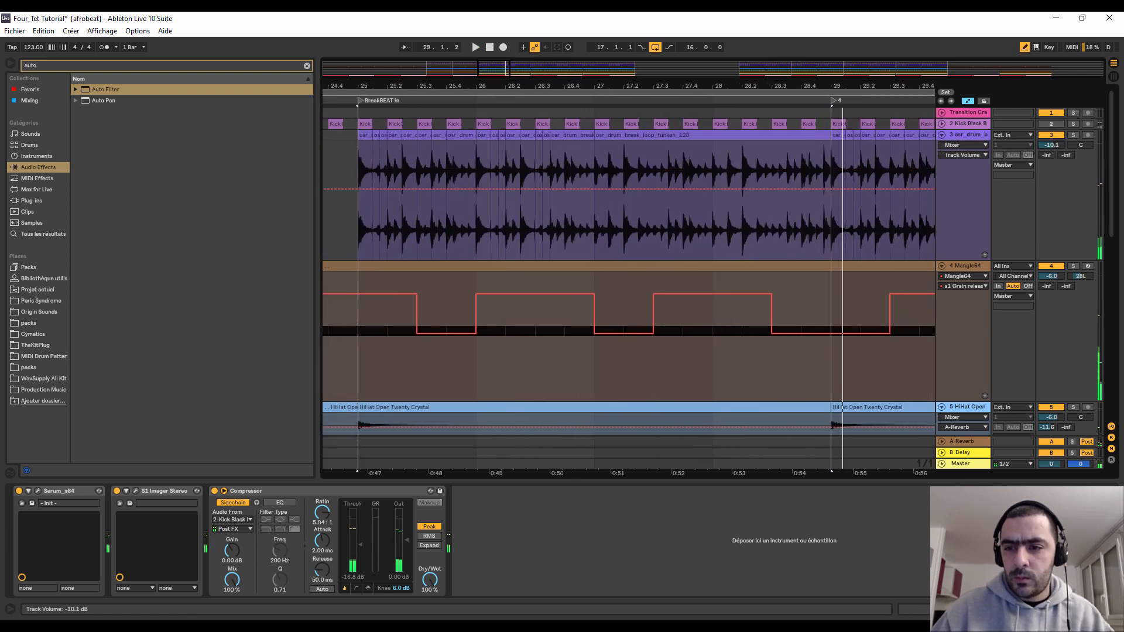
key(space)
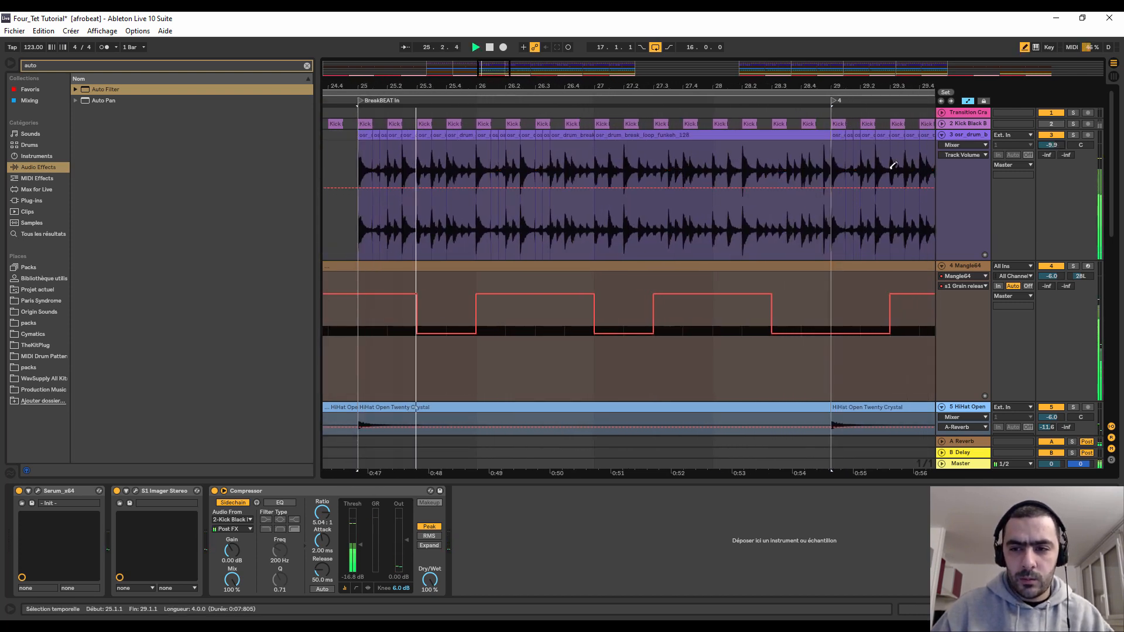
- Lower the drum break track's EQ Eight low-cut frequency to 119 Hz and replay the section
click(955, 122)
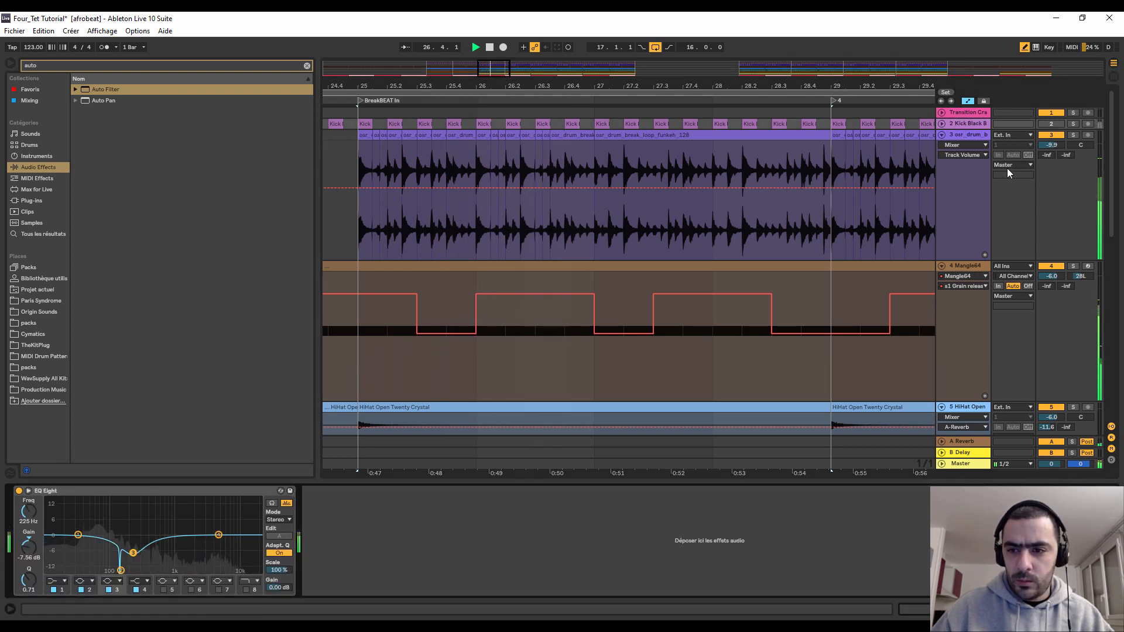
click(964, 135)
drag(291, 550, 277, 550)
key(space)
key(space)
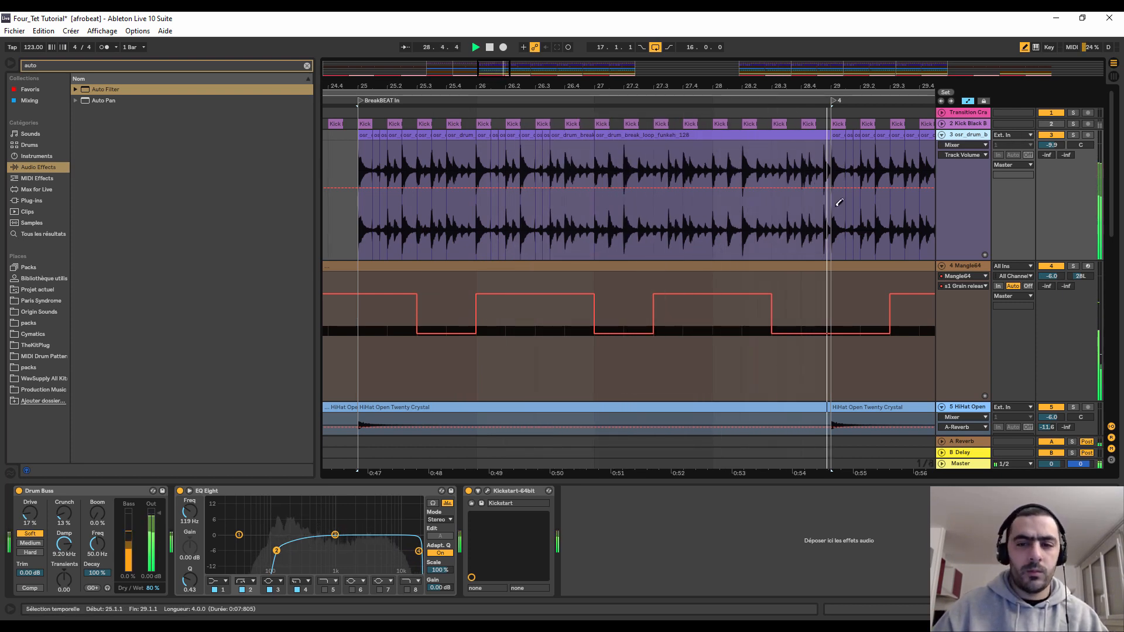
- Unmute the Kick track and delete its clips from bars 25 to 29
drag(844, 86, 768, 76)
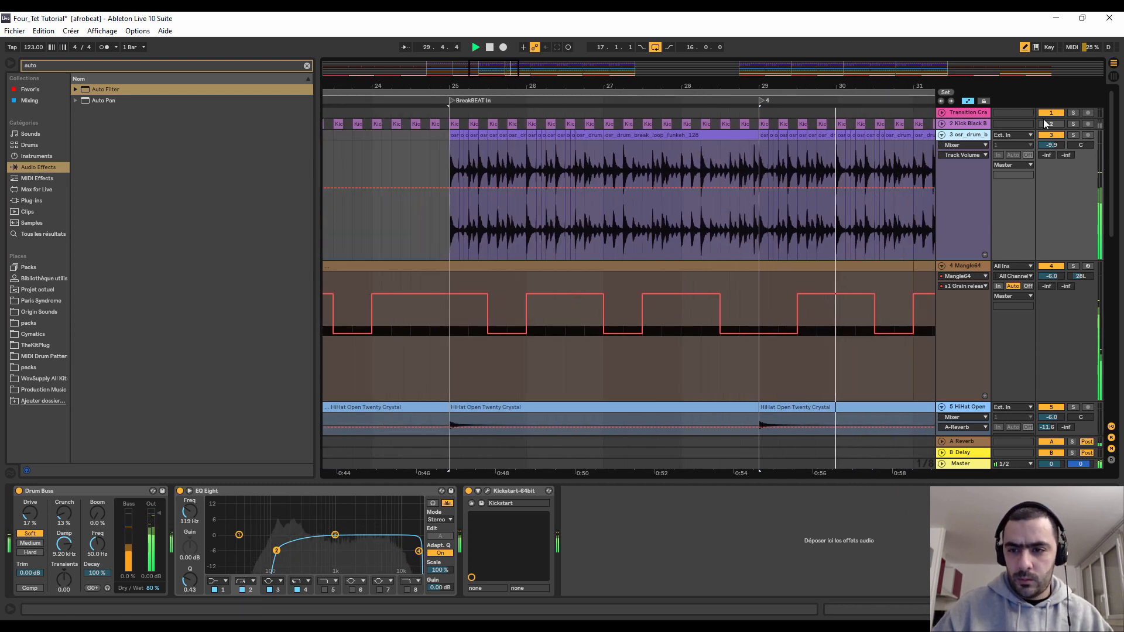
click(1050, 123)
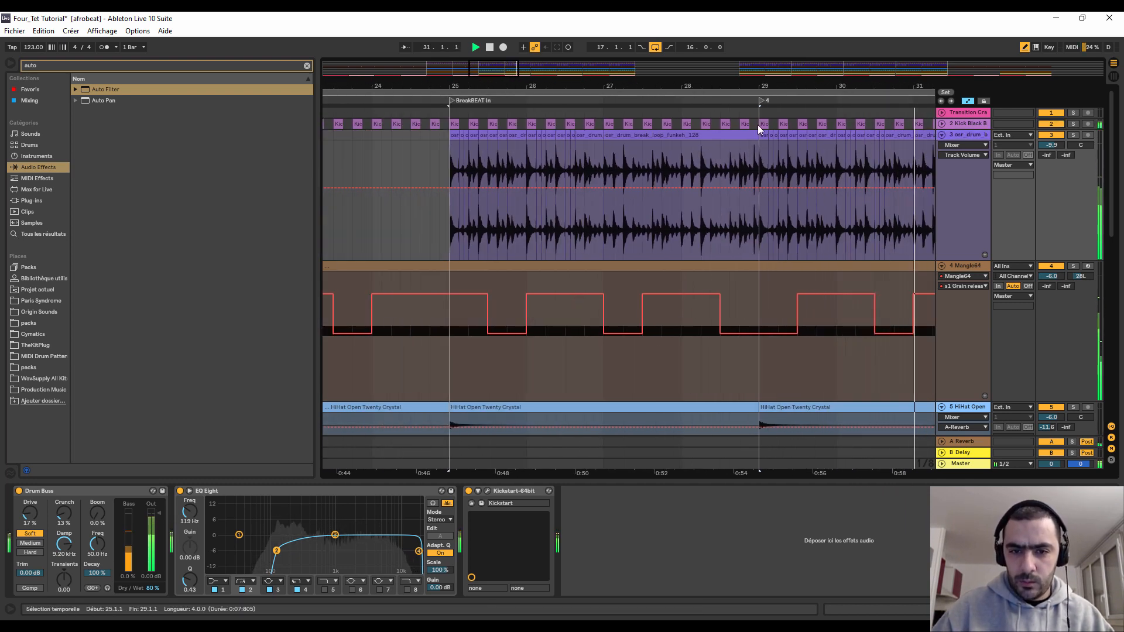
drag(761, 126, 479, 128)
key(Delete)
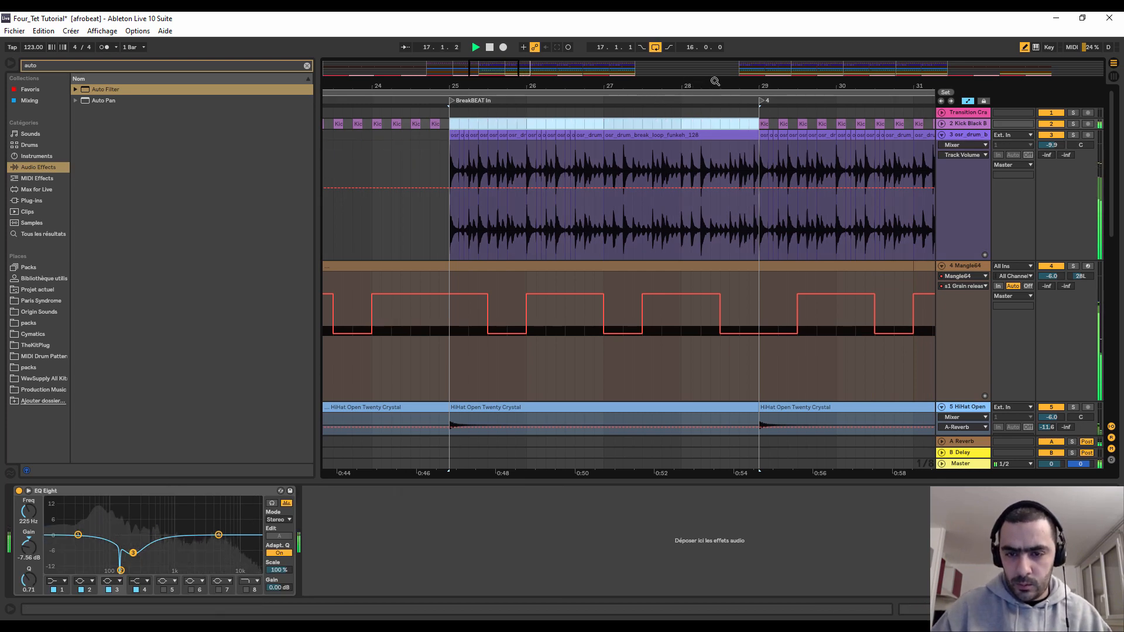
- Delete the Vocals clips from bars 25 to 41 while the section plays
drag(714, 80, 702, 98)
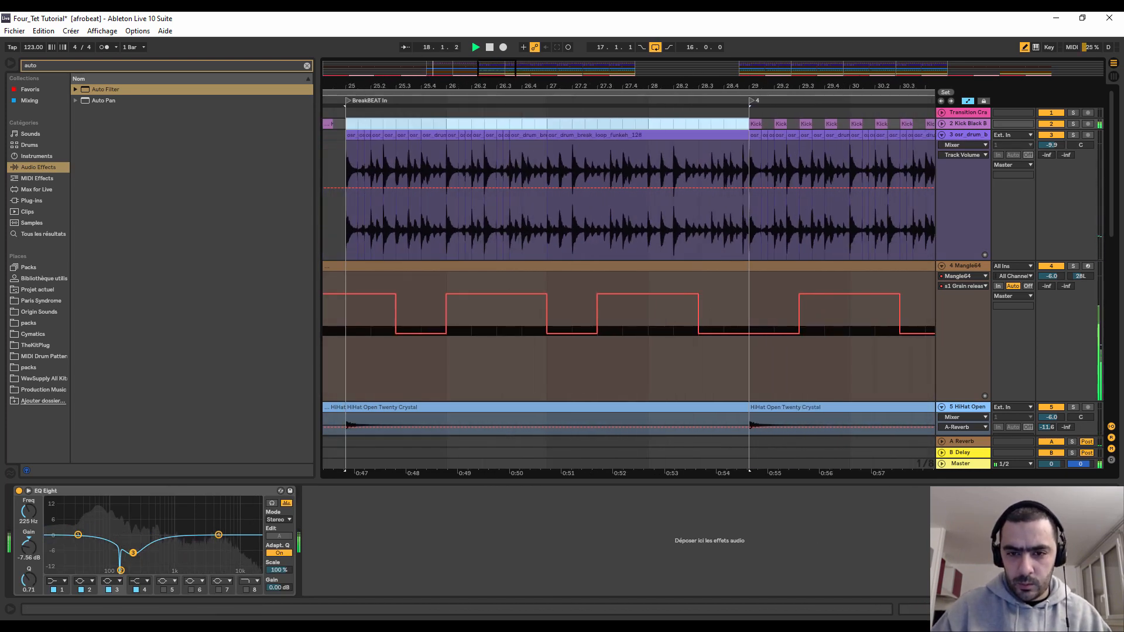
scroll(747, 212, down, 2)
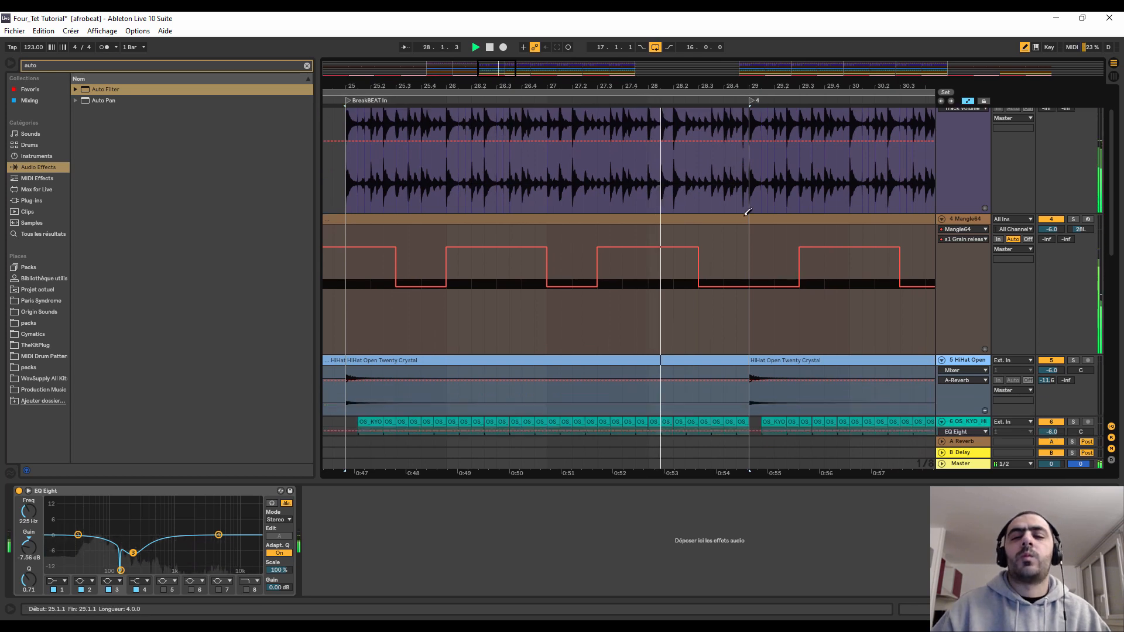
scroll(748, 211, down, 10)
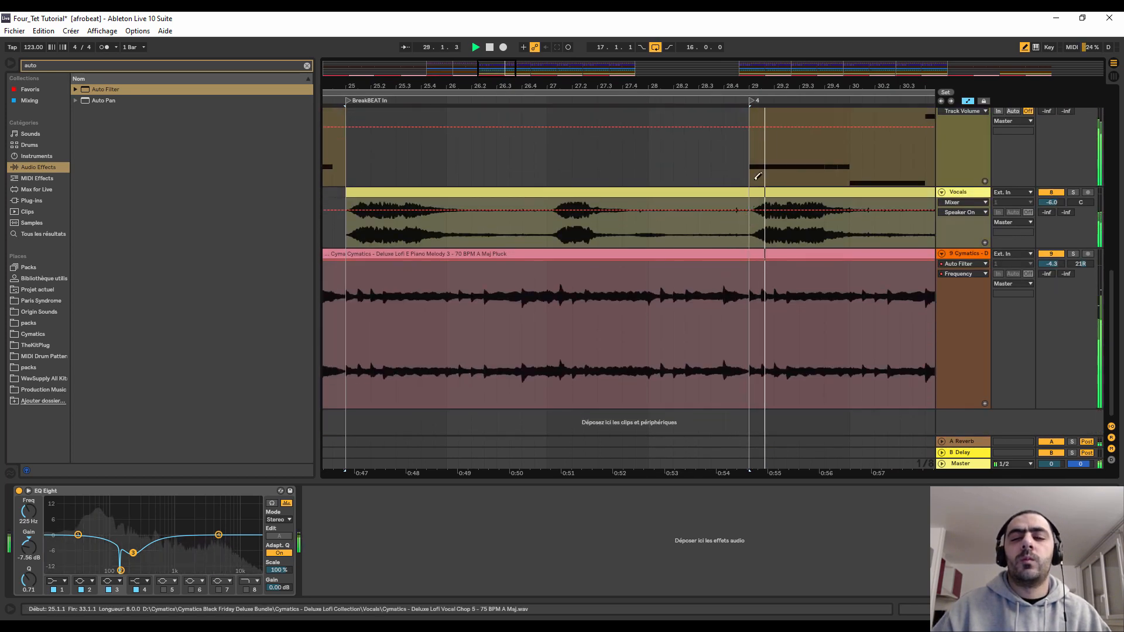
click(876, 188)
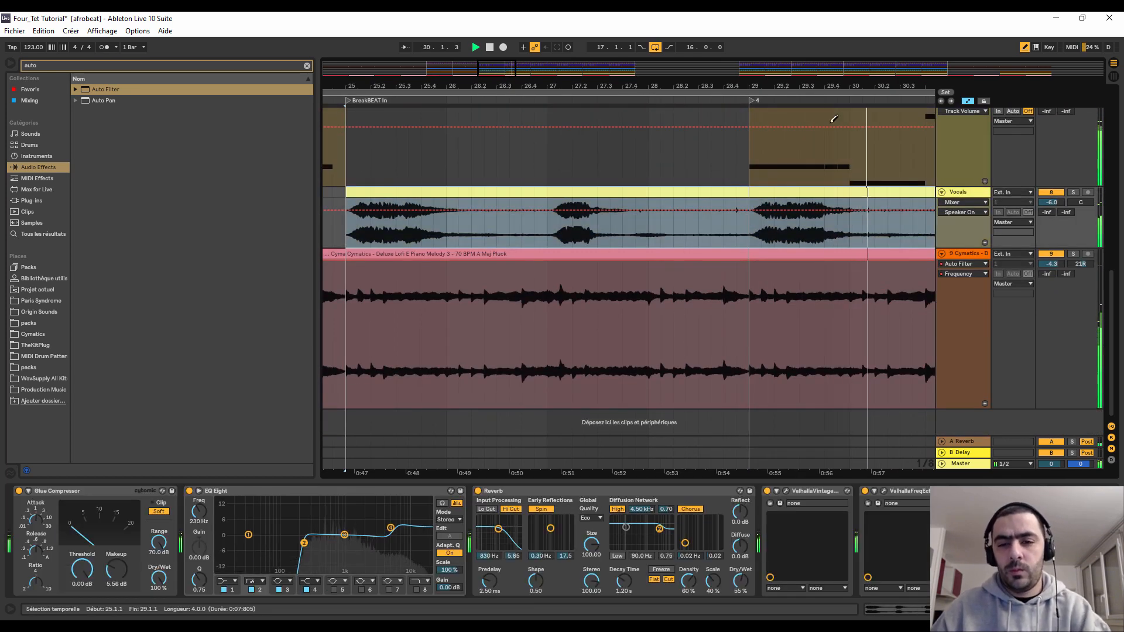
key(Delete)
drag(803, 87, 544, 49)
click(660, 193)
key(Delete)
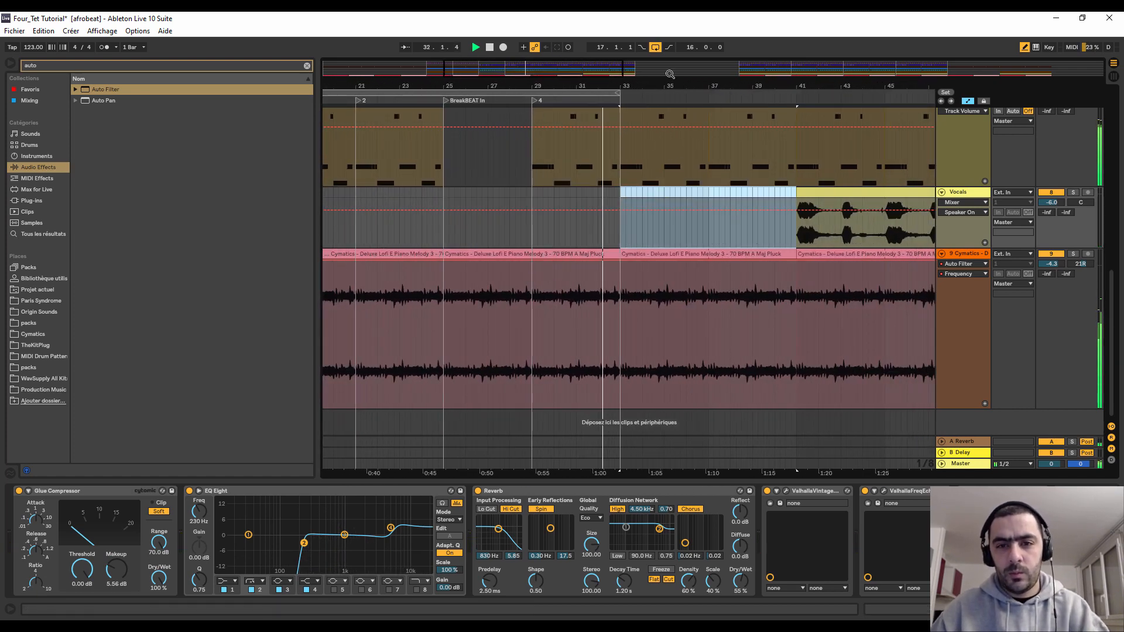
- Delete the remaining Vocals clip before the Breakdown, from bars 41 to 49
scroll(753, 289, up, 5)
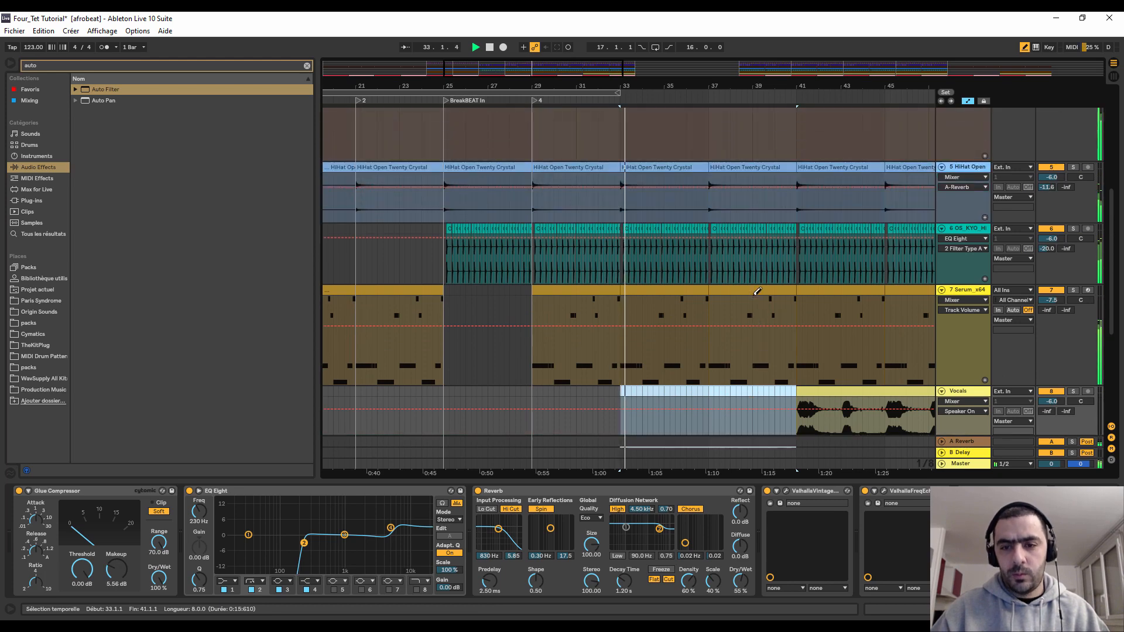
scroll(757, 291, up, 1)
drag(748, 86, 683, 75)
scroll(766, 322, down, 3)
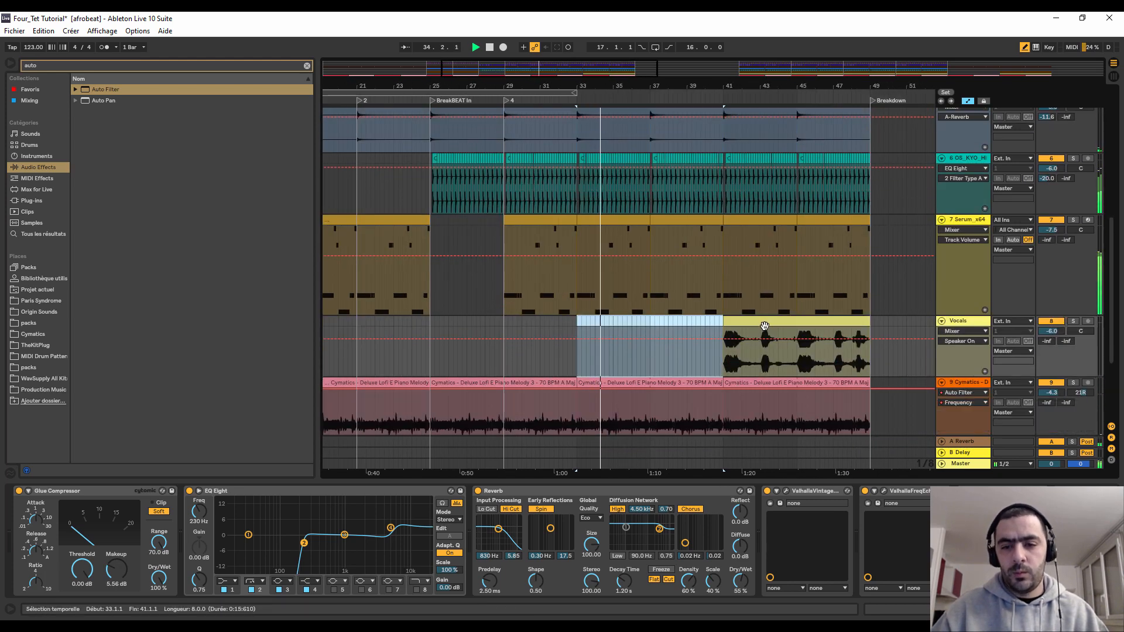
click(765, 326)
key(Delete)
- Turn off draw mode and automate the piano melody's Auto Filter frequency to sweep down from bar 41 to 49, then fold the track
scroll(778, 336, down, 2)
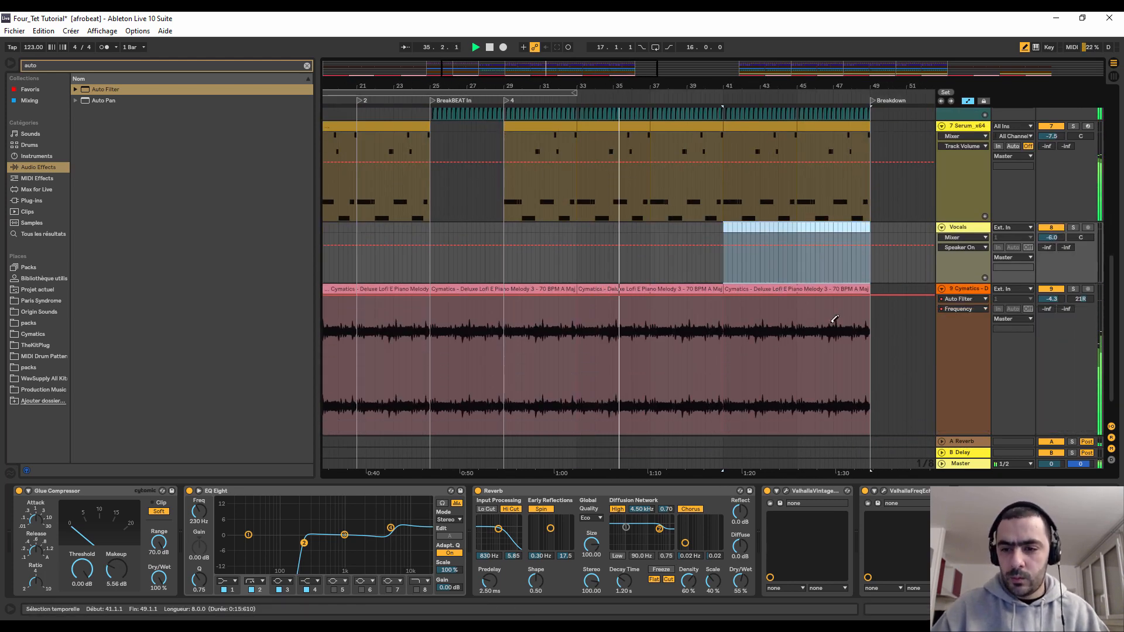
click(711, 326)
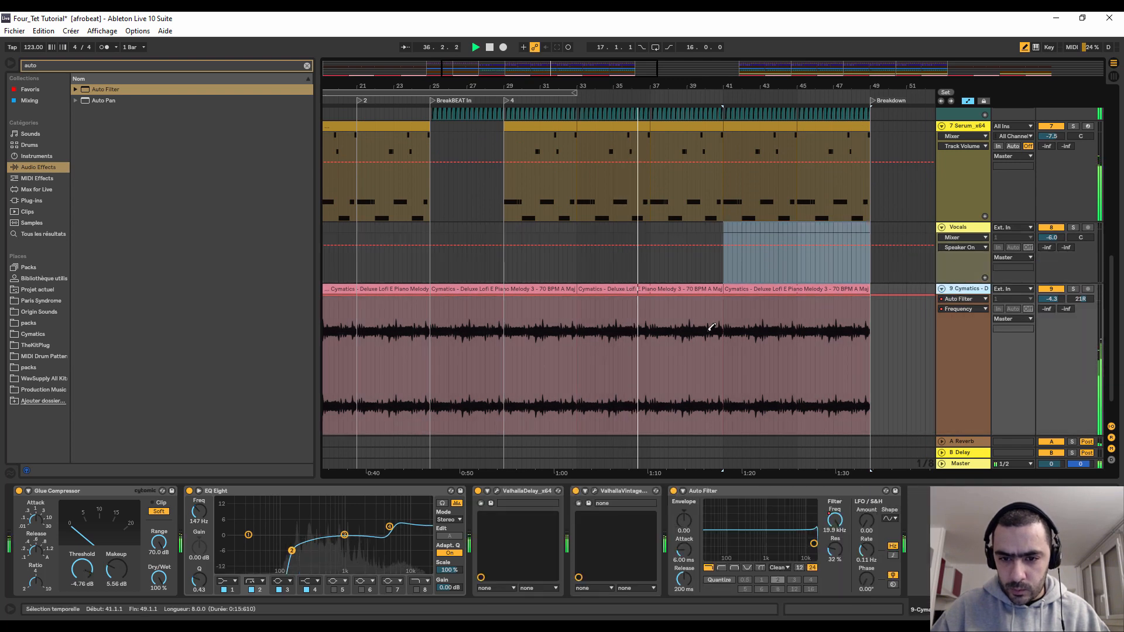
click(1026, 47)
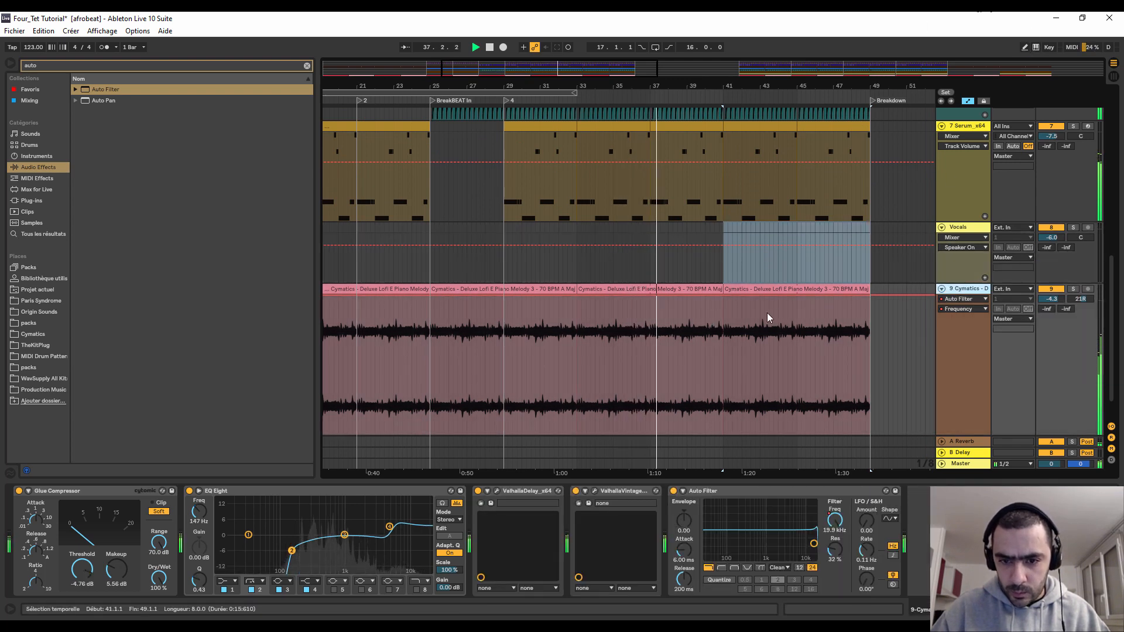
click(725, 297)
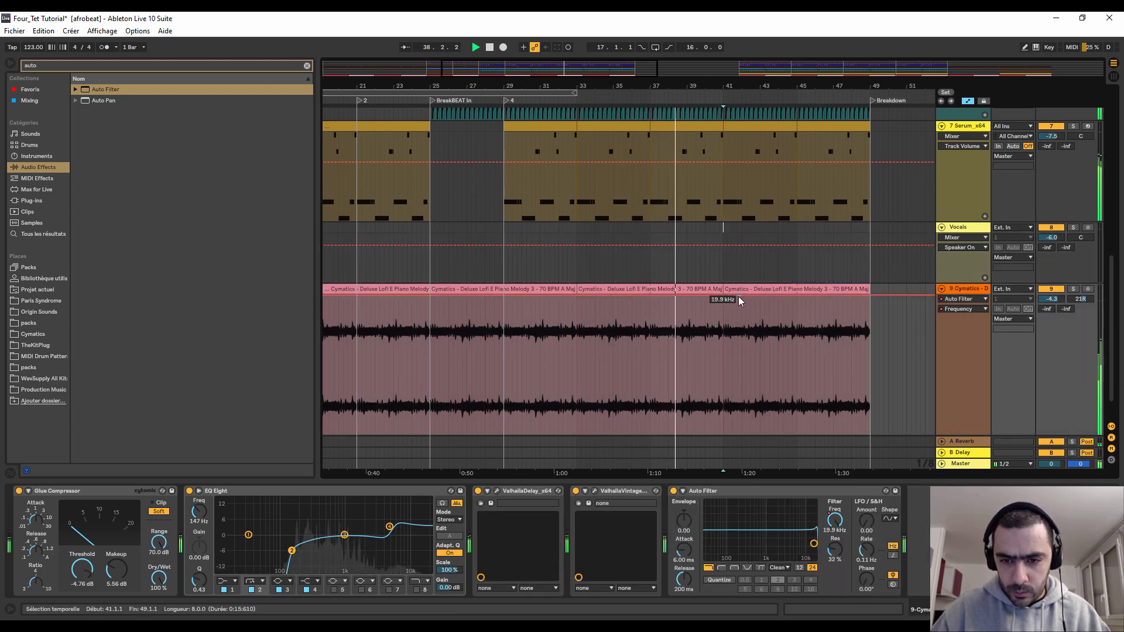
drag(738, 296, 818, 384)
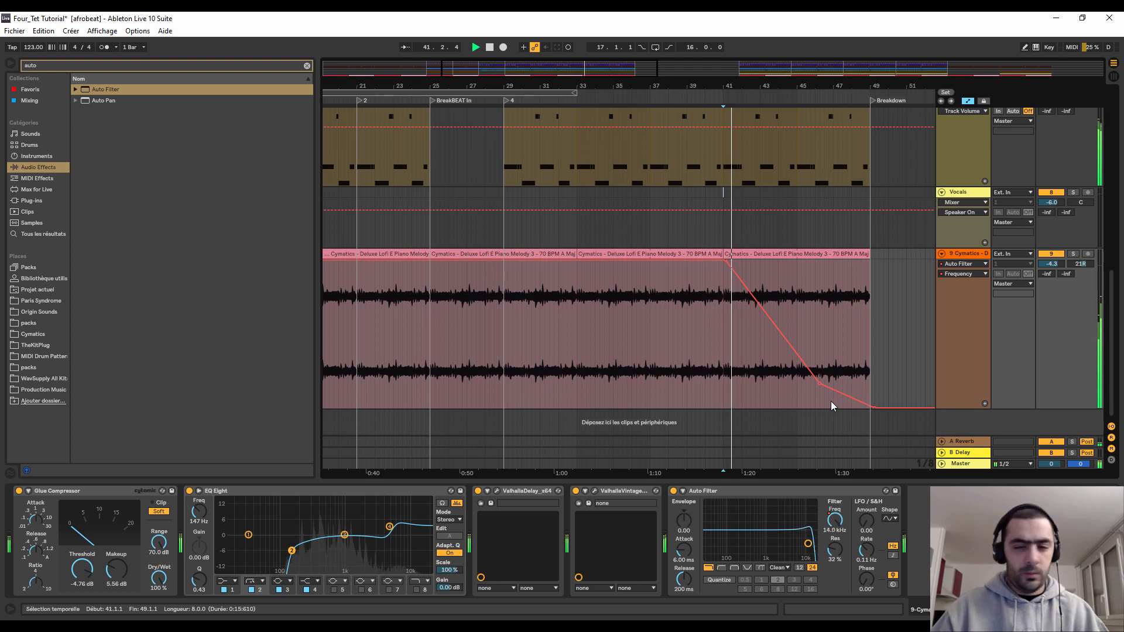
scroll(830, 404, up, 1)
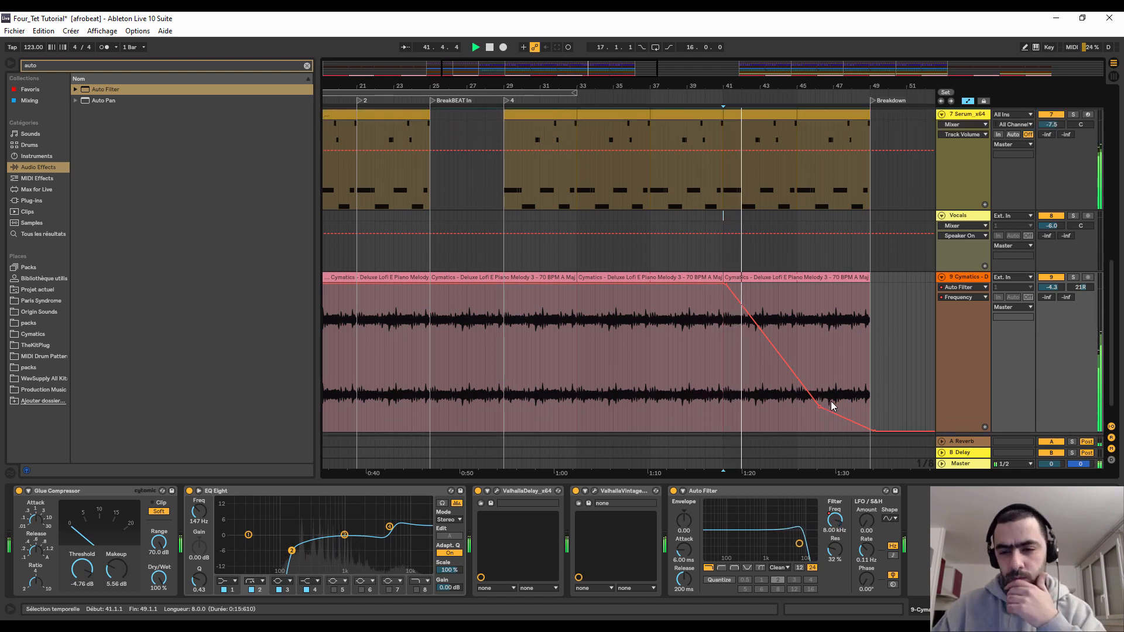
click(941, 277)
- Duplicate the piano melody clip that ends at bar 49 and move the copy to bars 57 to 65 of the Breakdown
double_click(717, 82)
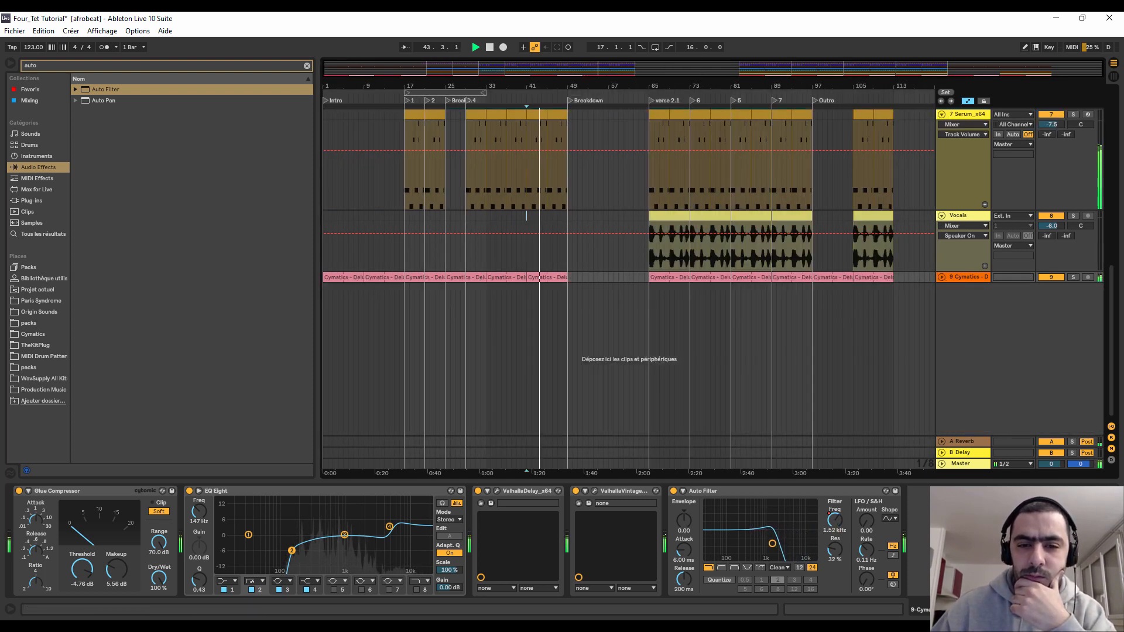
scroll(588, 269, up, 8)
scroll(588, 267, up, 2)
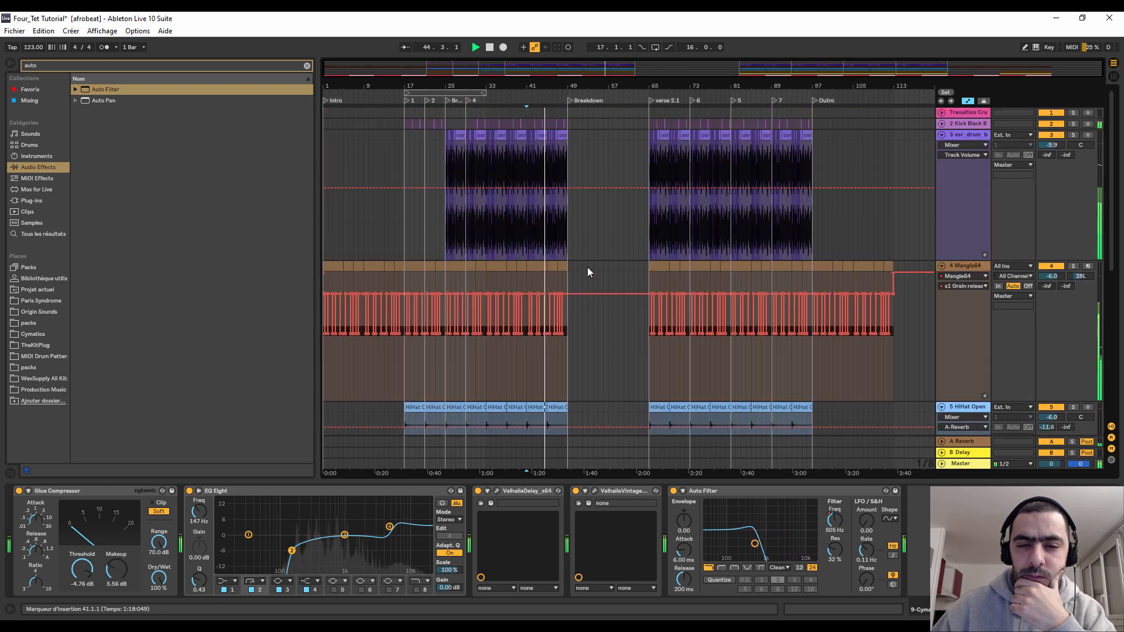
scroll(586, 269, down, 5)
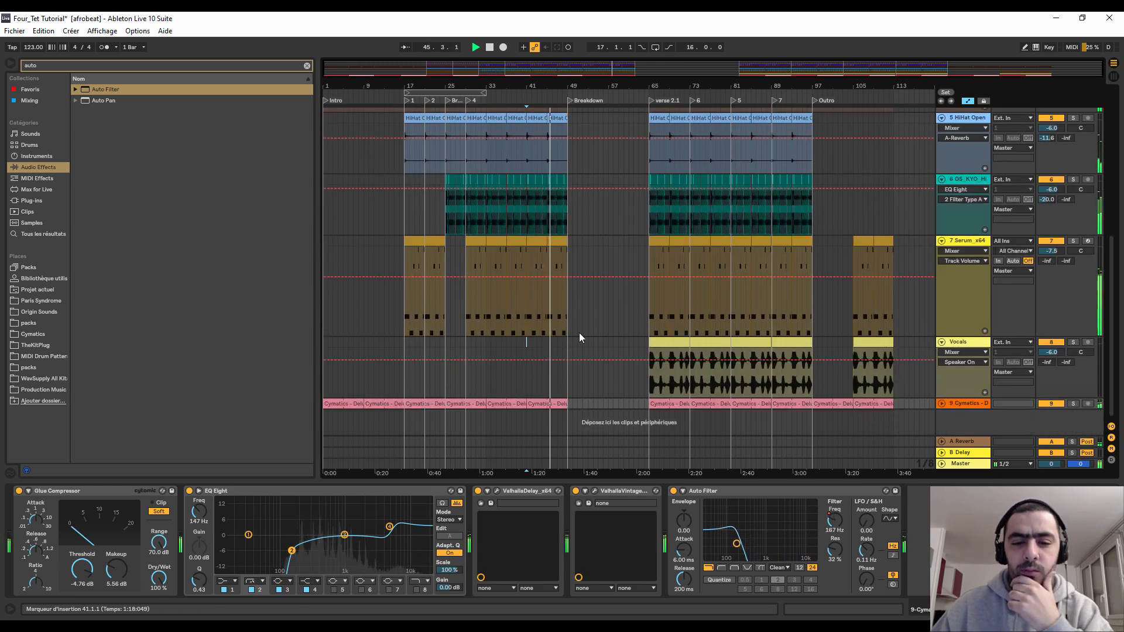
click(555, 402)
key(ctrl+d)
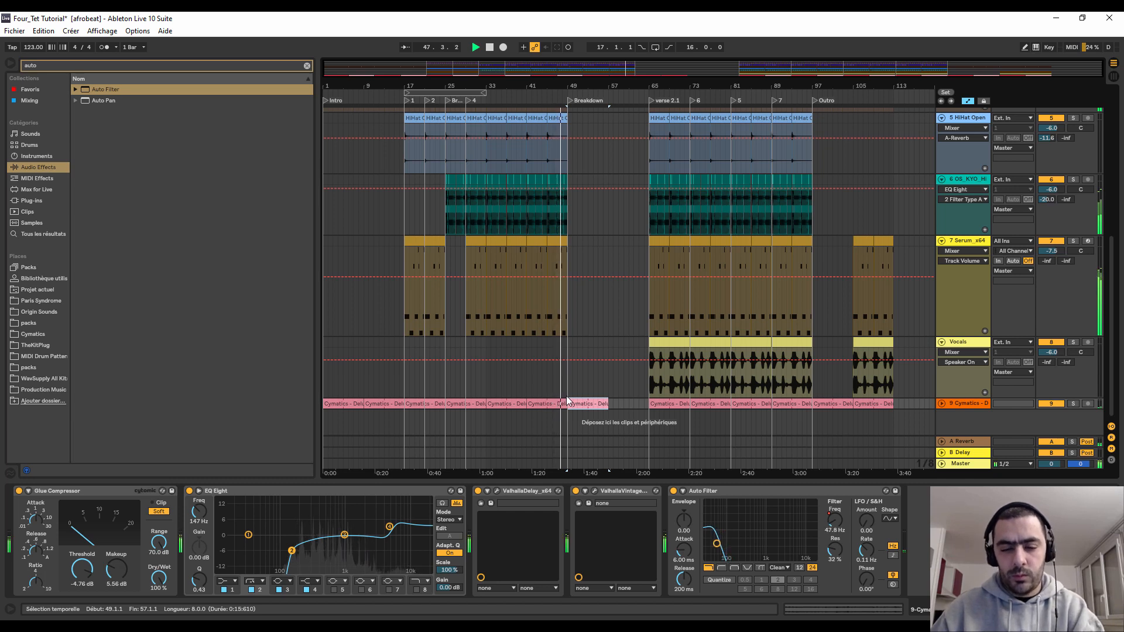
click(598, 404)
drag(584, 403, 627, 410)
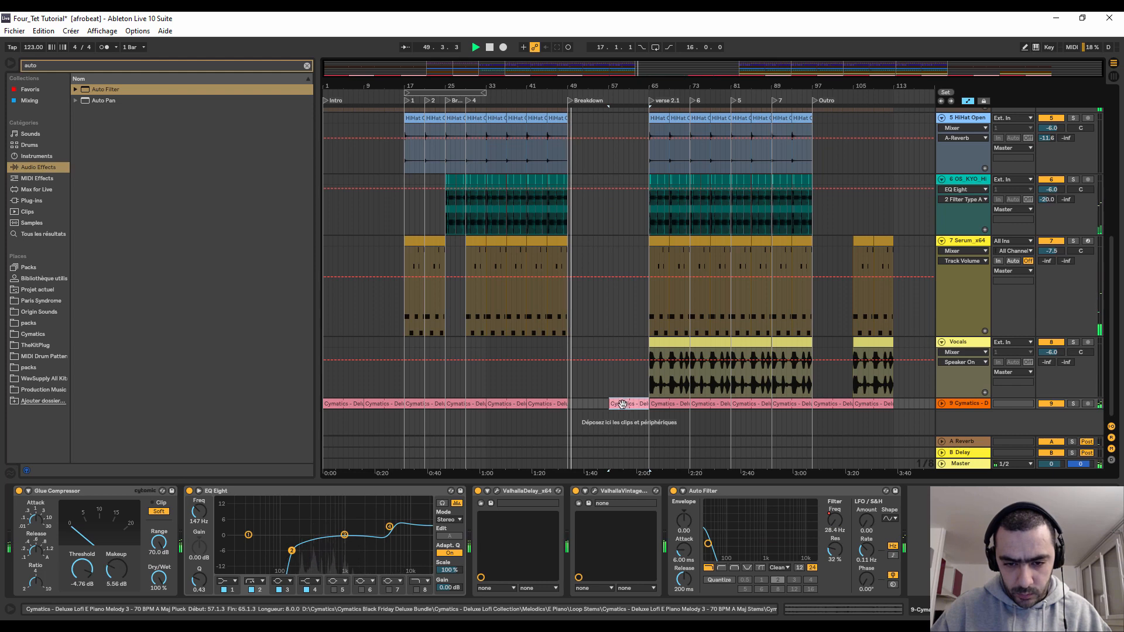
- Play the end of the first verse into the Breakdown and look over all tracks around the transition
key(space)
key(space)
drag(559, 85, 560, 123)
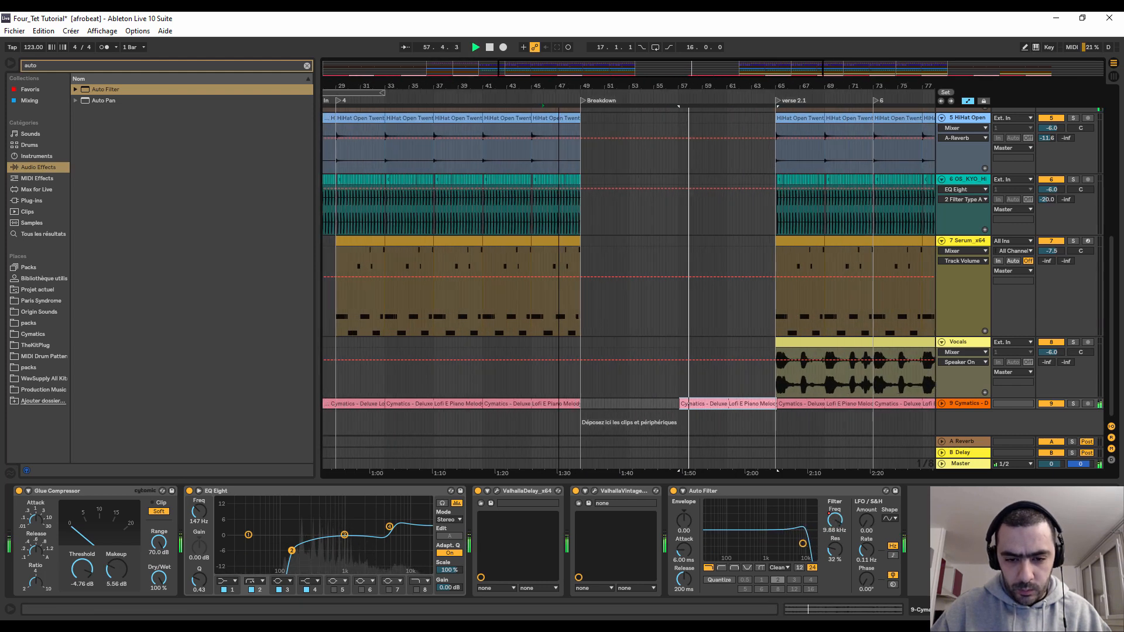
scroll(814, 336, up, 3)
scroll(813, 336, up, 4)
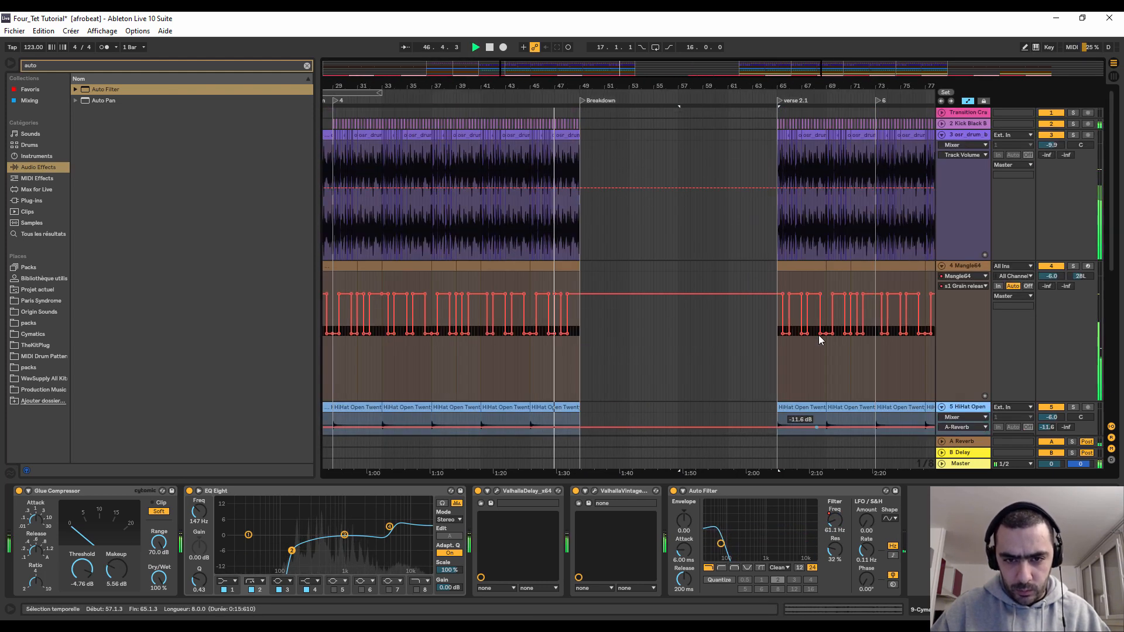
scroll(813, 337, down, 7)
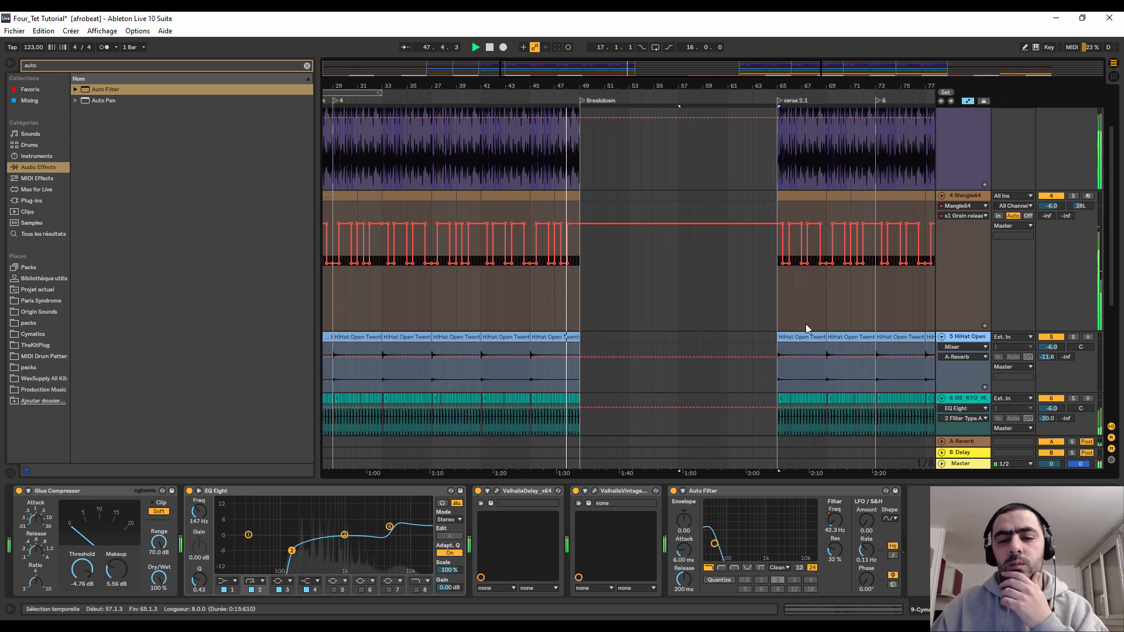
scroll(804, 339, down, 1)
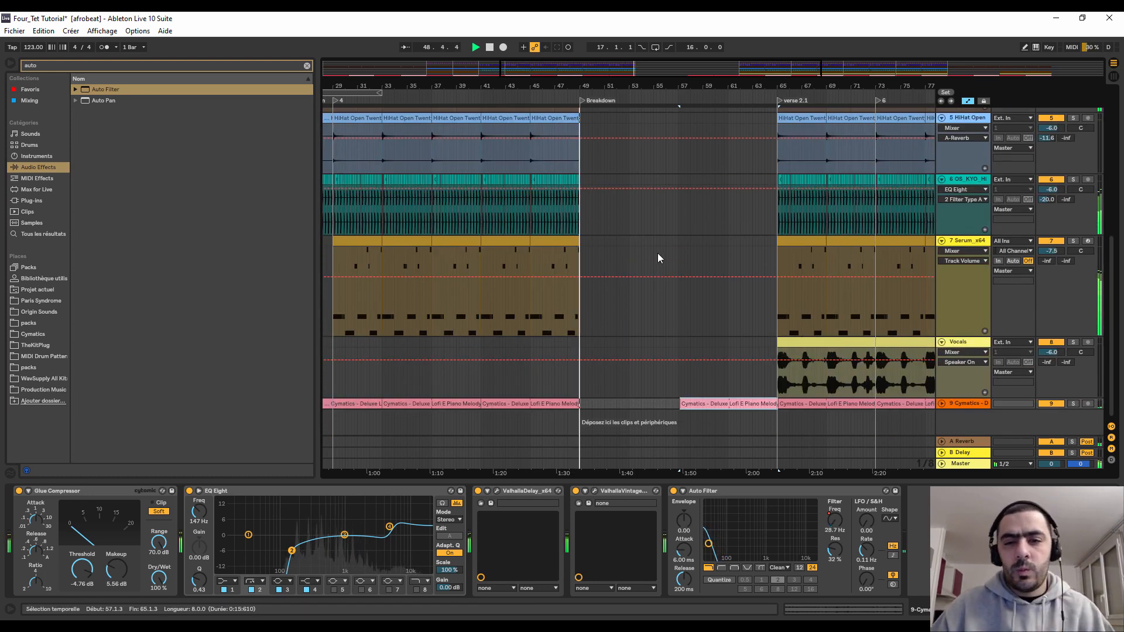
scroll(679, 123, up, 7)
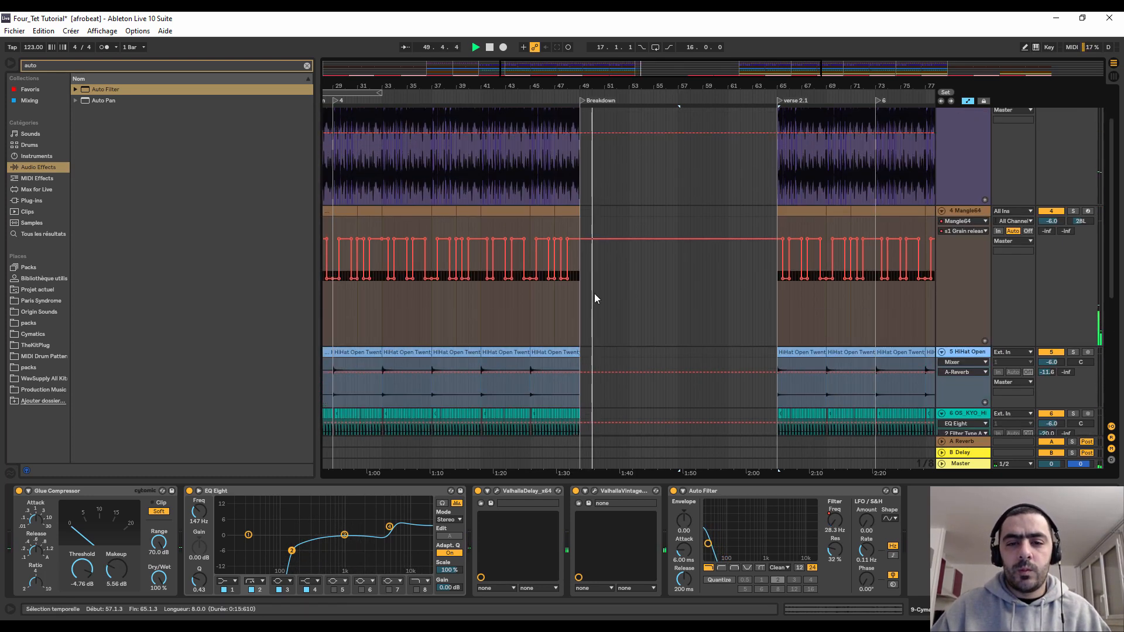
- Duplicate the Mangle64 clips and their automation from bars 41 to 49 twice, filling the Breakdown up to bar 65
drag(584, 295, 455, 195)
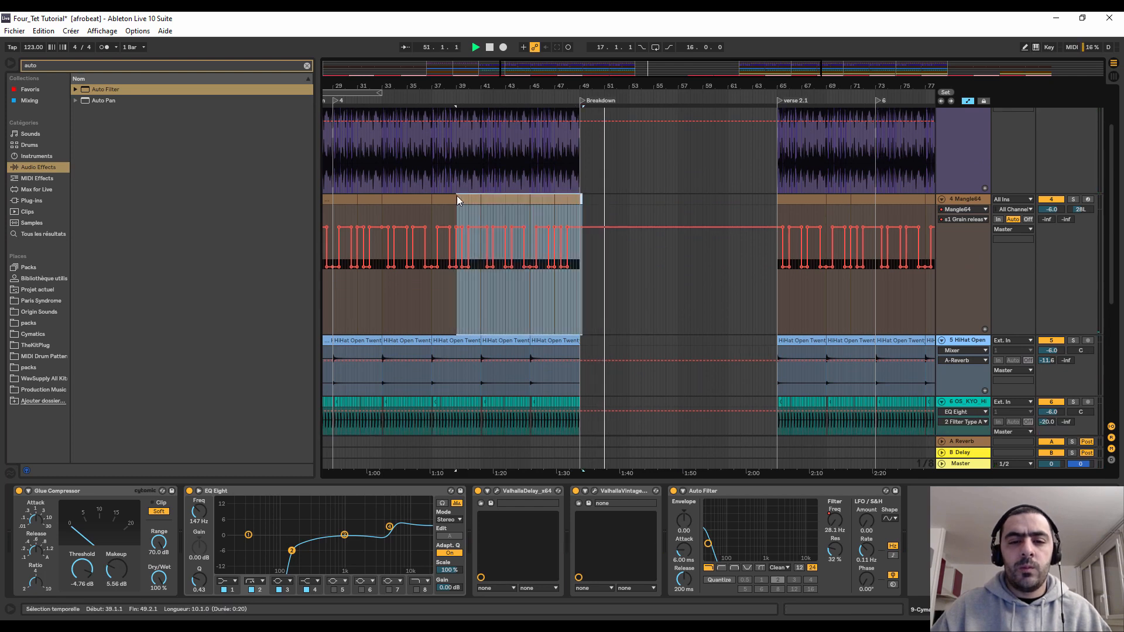
click(580, 303)
drag(531, 240, 480, 202)
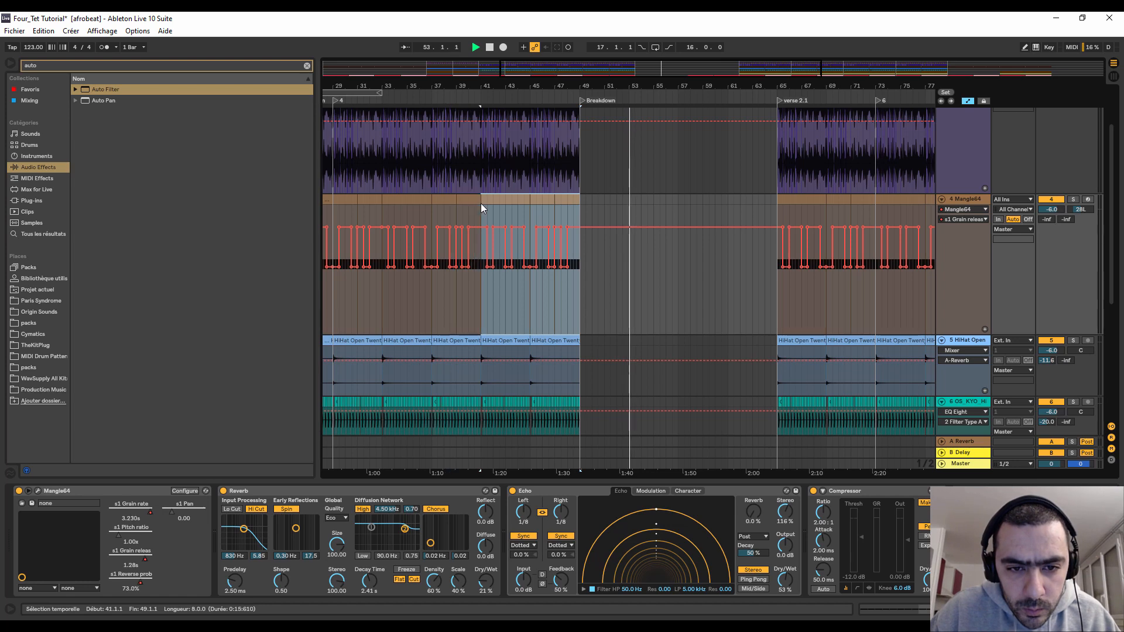
key(ctrl+d)
key(ctrl+d)
scroll(680, 350, down, 6)
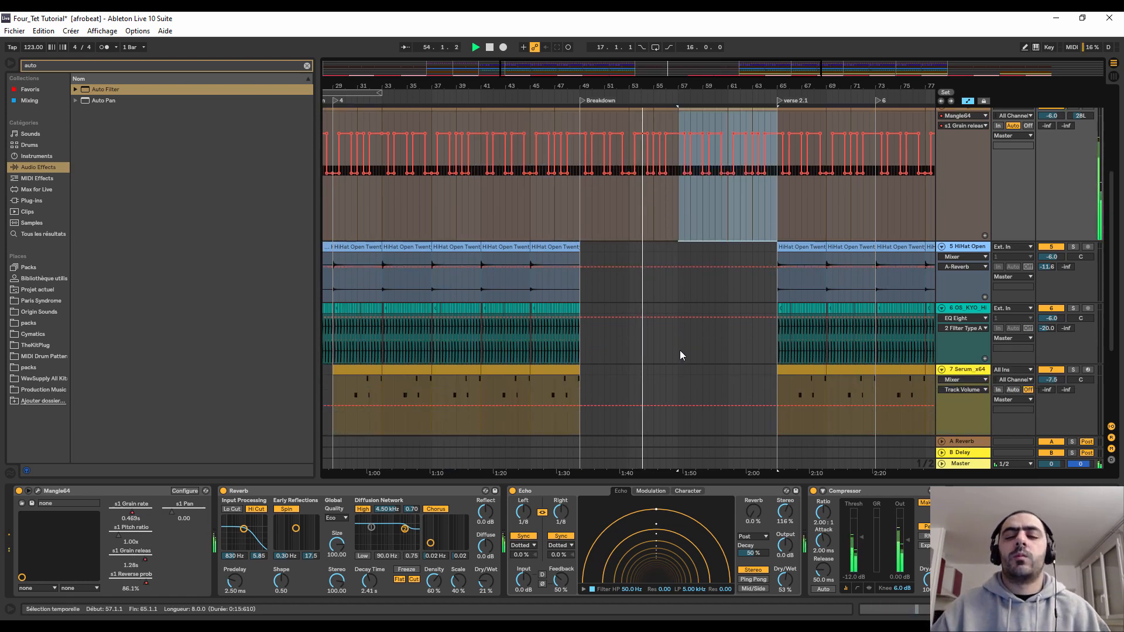
- Copy the Serum bass clips into bars 57 to 65 of the Breakdown and fold the Serum track
scroll(671, 405, up, 5)
scroll(672, 406, down, 3)
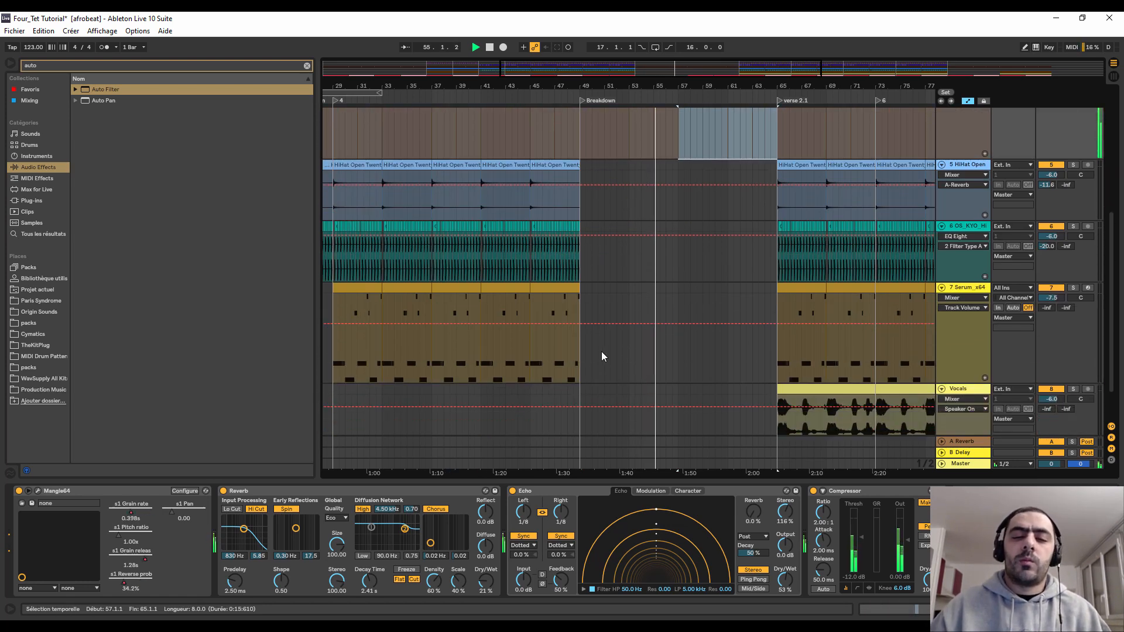
drag(579, 354, 691, 293)
key(ctrl+d)
scroll(693, 328, down, 2)
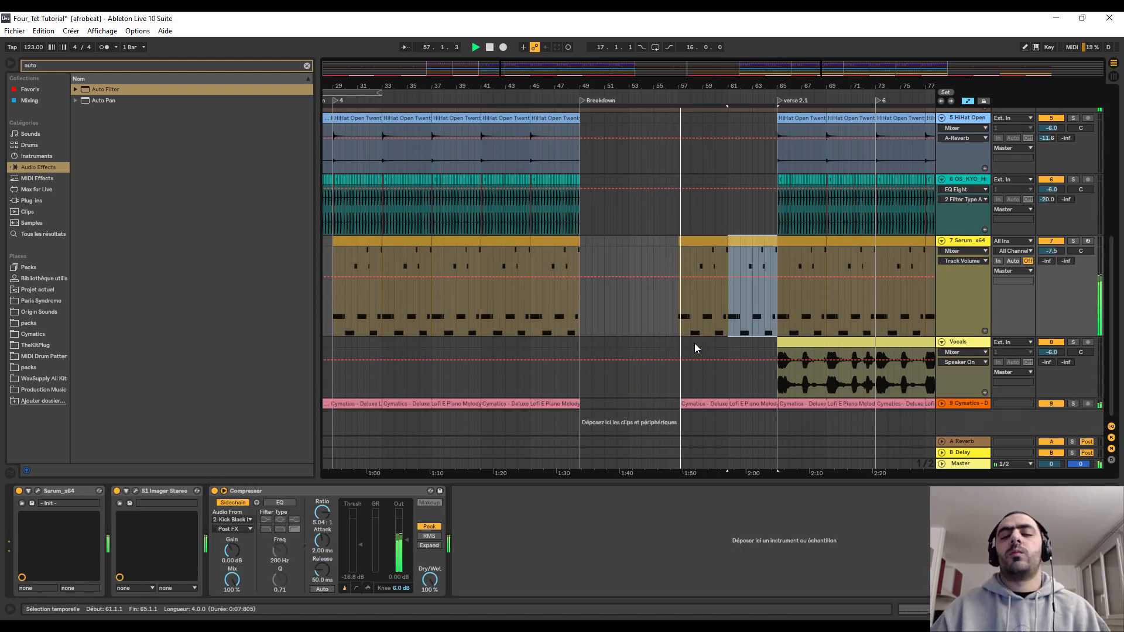
click(942, 241)
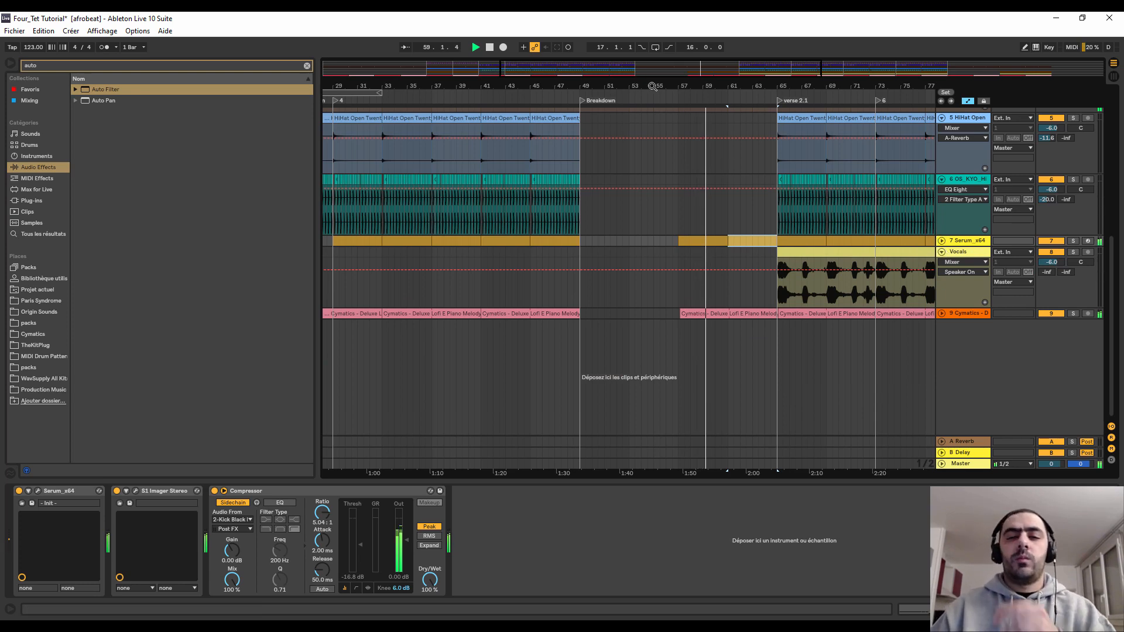
- Search the sample library for "reverse crash" and look through the Origin Sounds and Paris Syndrome folders
drag(656, 86, 655, 36)
scroll(643, 258, up, 1)
scroll(643, 257, up, 8)
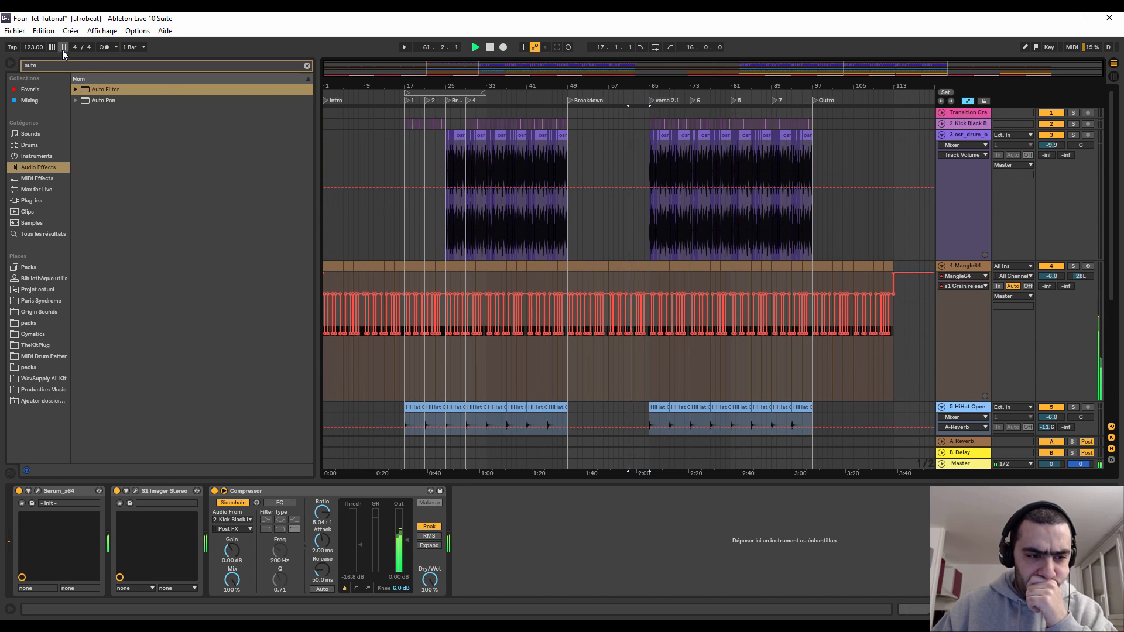
click(28, 66)
text(reverse crash)
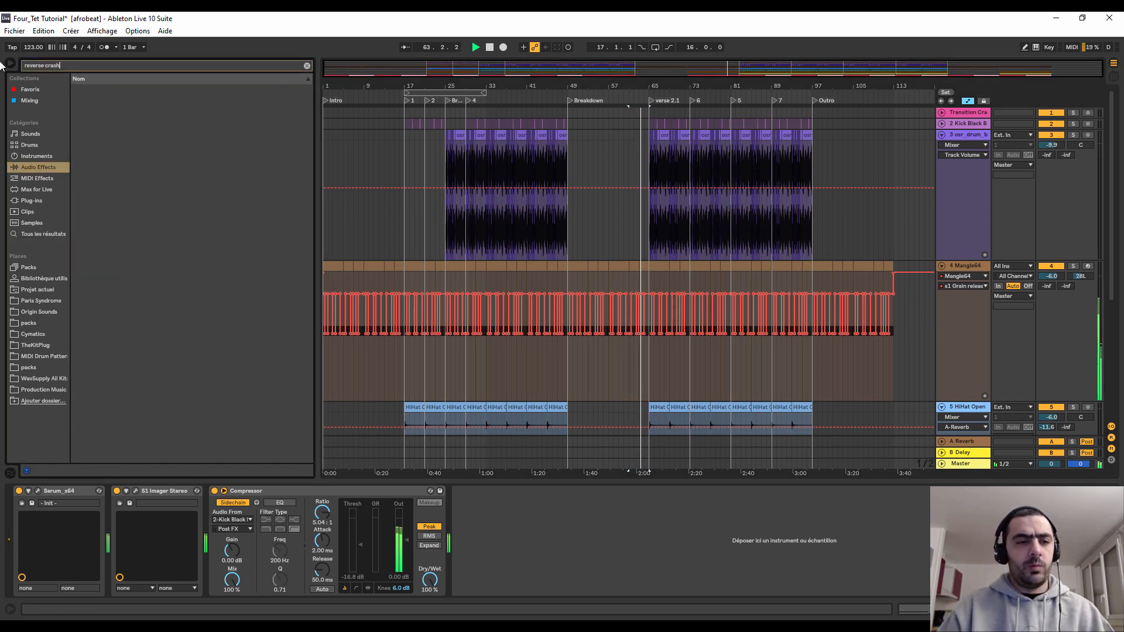
click(27, 315)
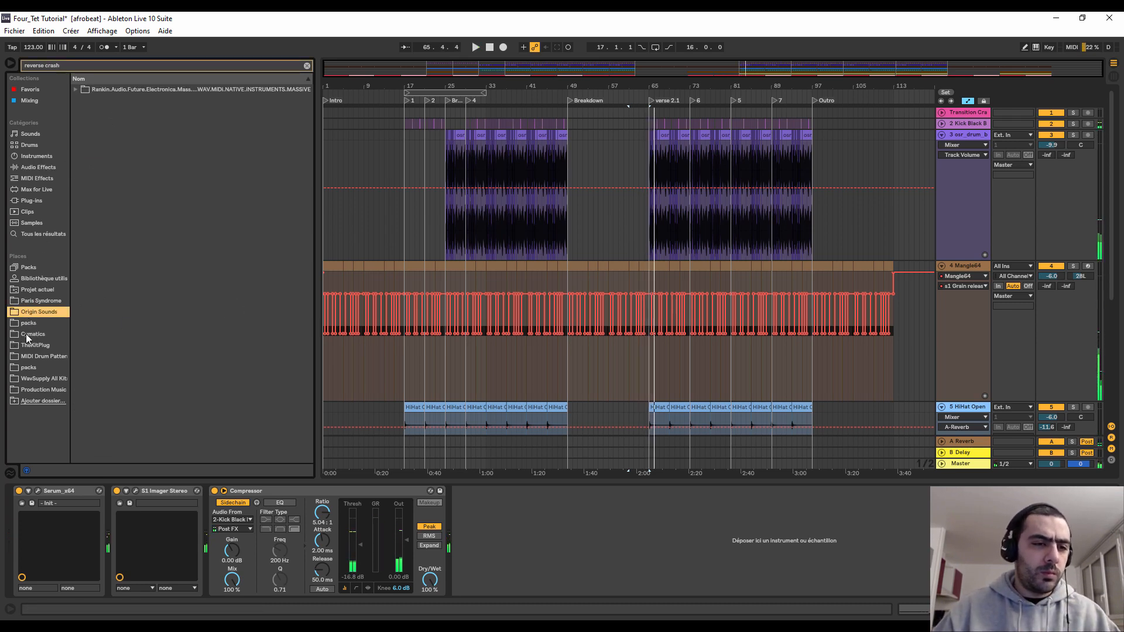
click(27, 334)
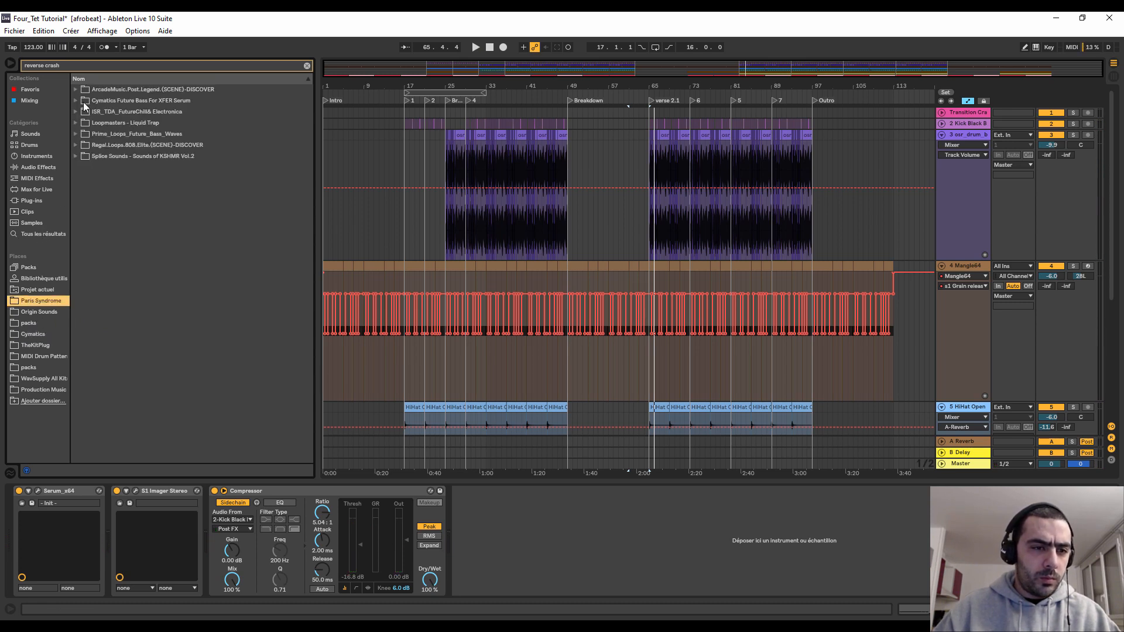
- Open the Crashes folder of Cymatics Future Bass For XFER Serum and audition Cymatics Reverse Crash 1 and 2
click(79, 103)
click(86, 111)
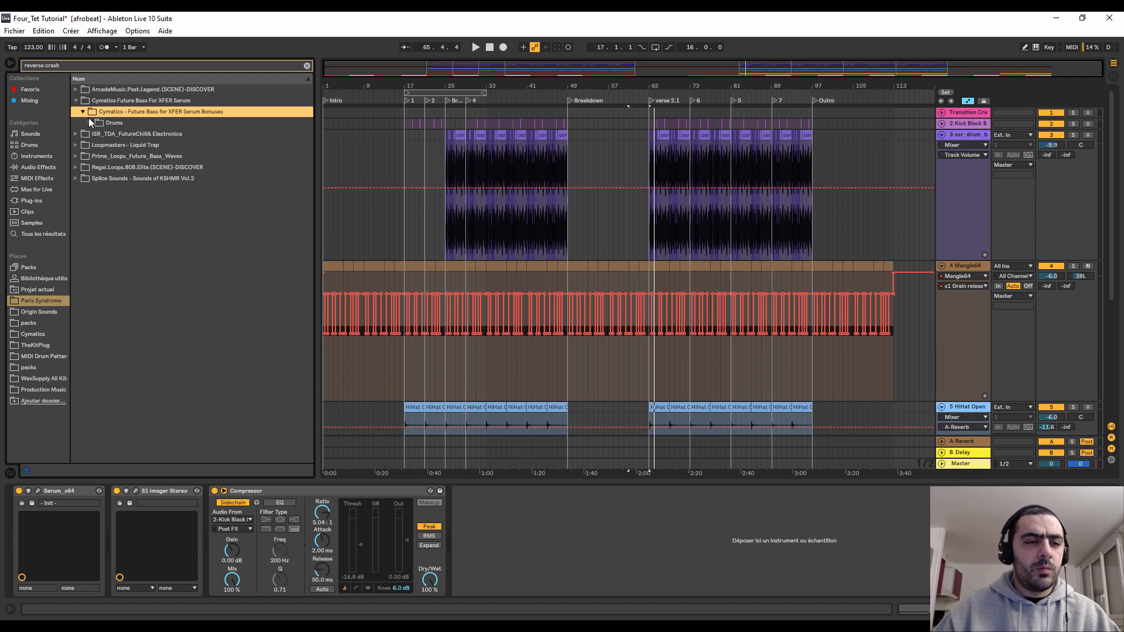
click(89, 121)
click(98, 134)
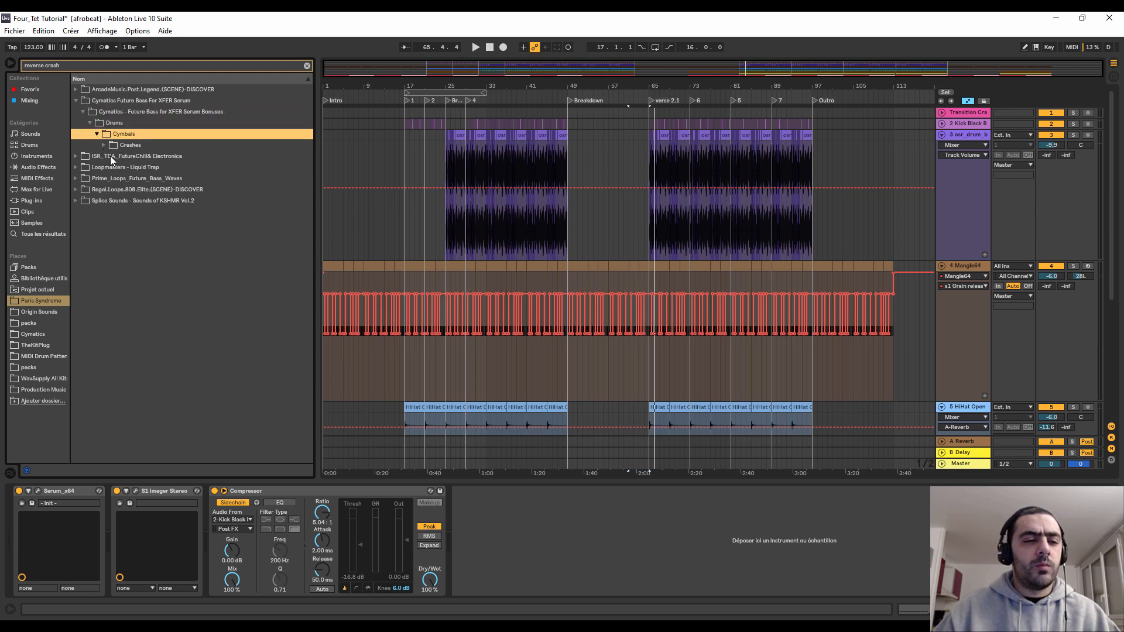
click(106, 145)
click(103, 145)
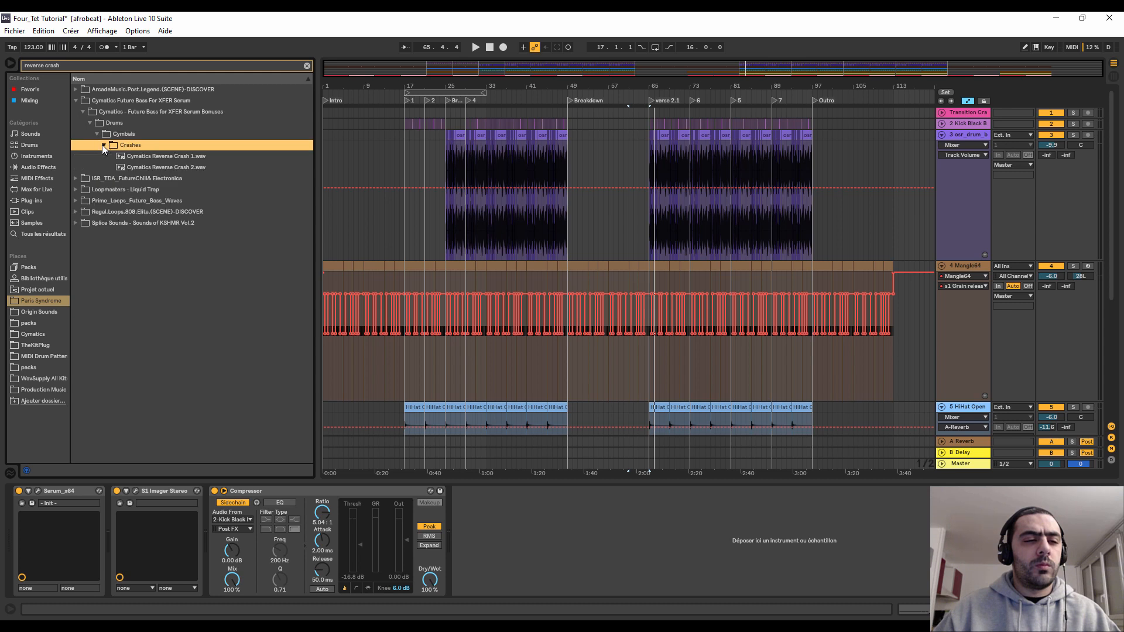
click(158, 156)
click(170, 167)
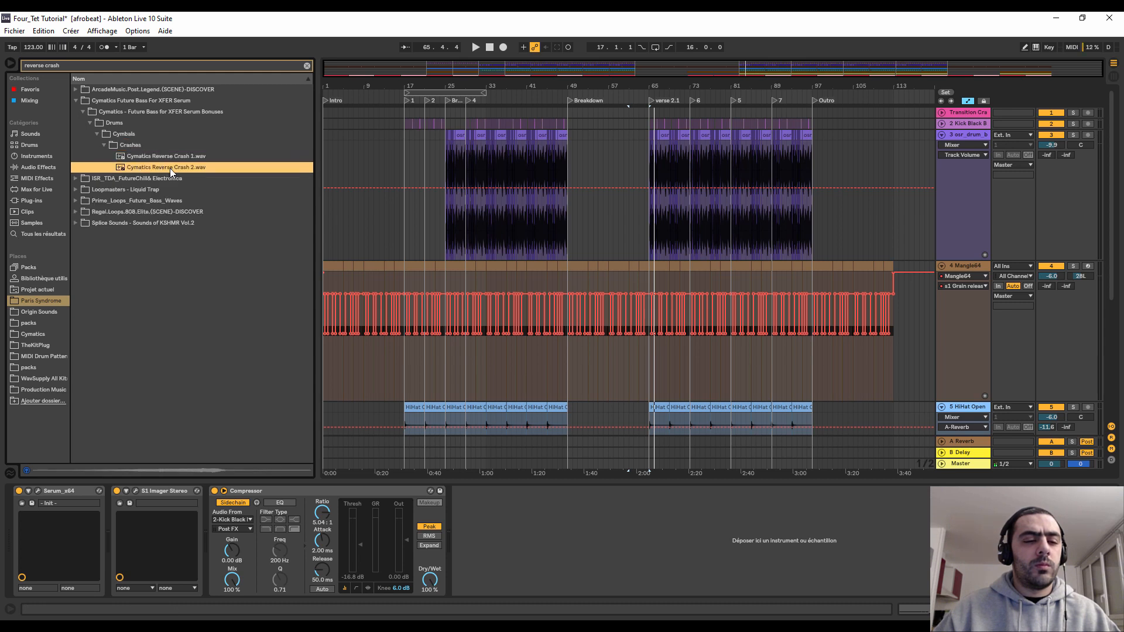
- Place Cymatics Reverse Crash 2 on the Transition Crash track at bar 24, with track volume -12.6 dB and reverb send -12.5 dB
drag(168, 167, 443, 115)
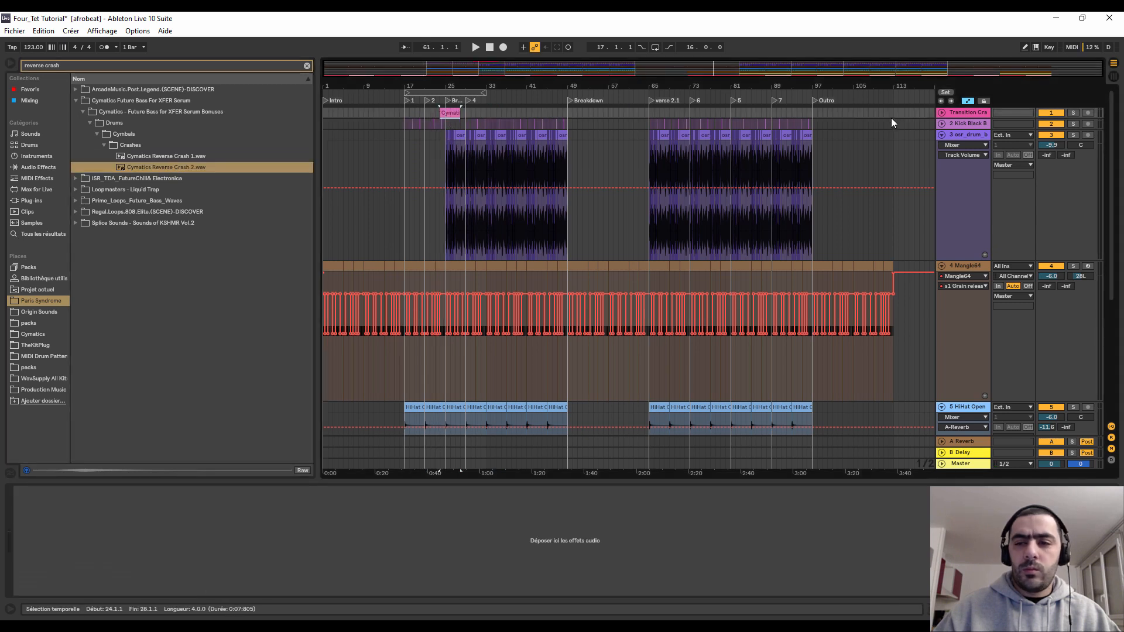
click(940, 113)
key(space)
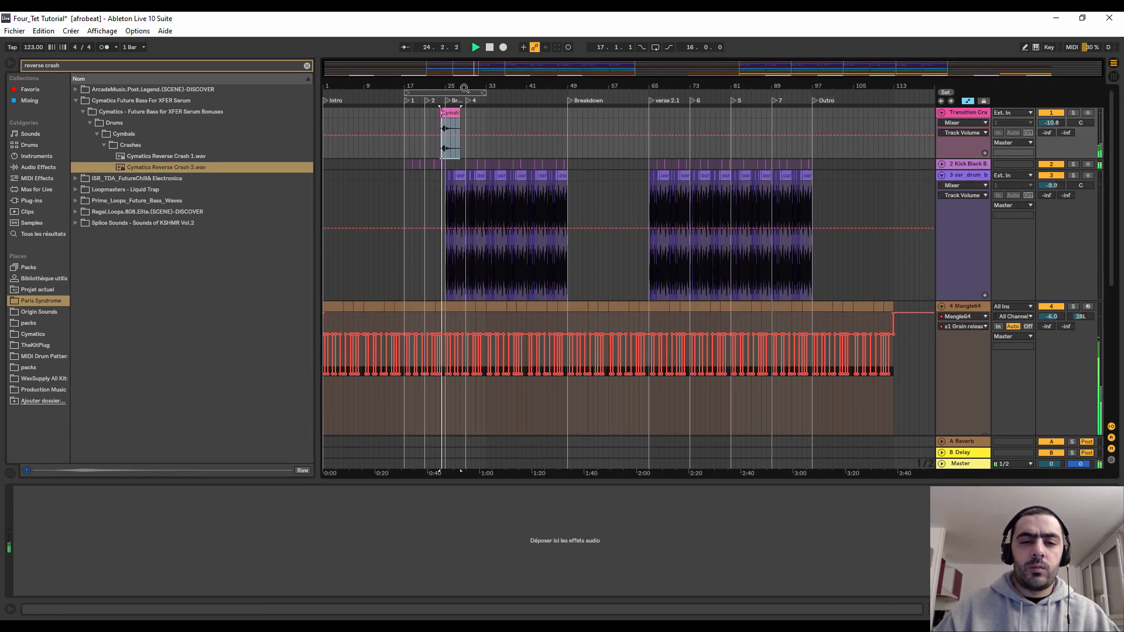
mouse_move(1047, 134)
mouse_down()
mouse_move(1048, 114)
mouse_move(1049, 126)
mouse_up()
key(space)
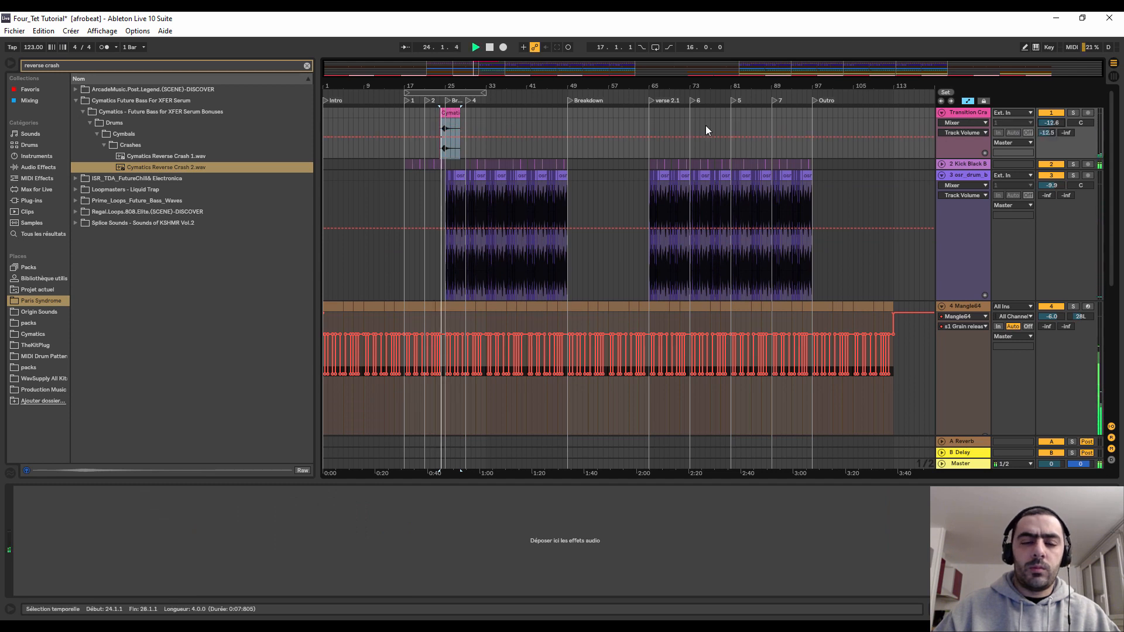
- Arrange the reverse crash clip at bars 16, 32, 48, 64, 80 and 96 by moving and duplicating it, and fold the track
drag(431, 89, 487, 112)
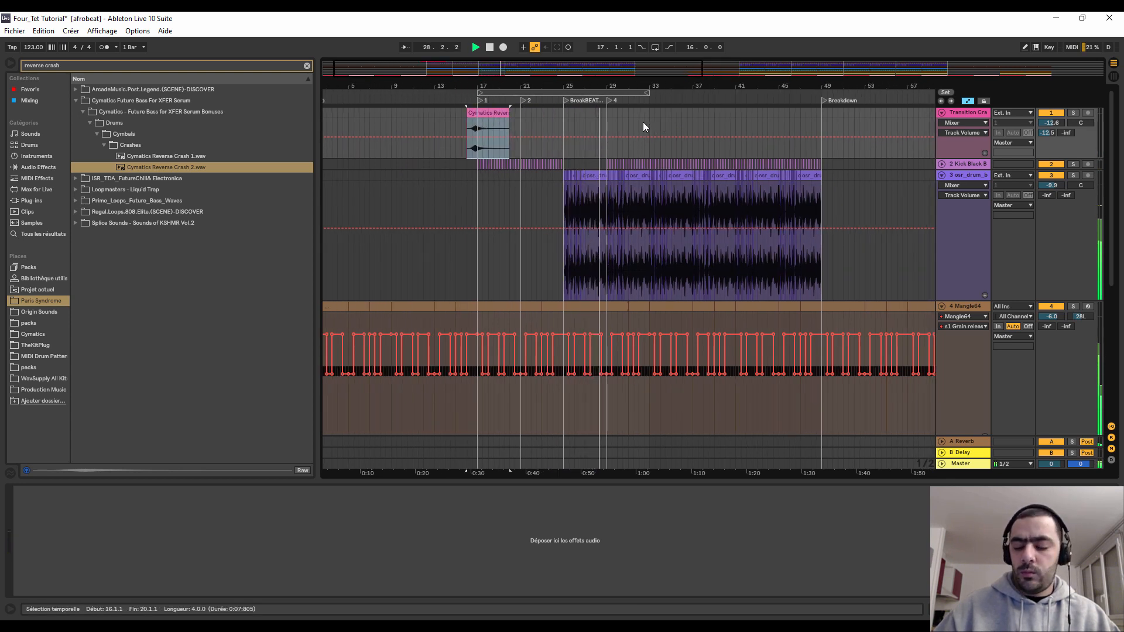
drag(640, 122, 458, 112)
key(ctrl+d)
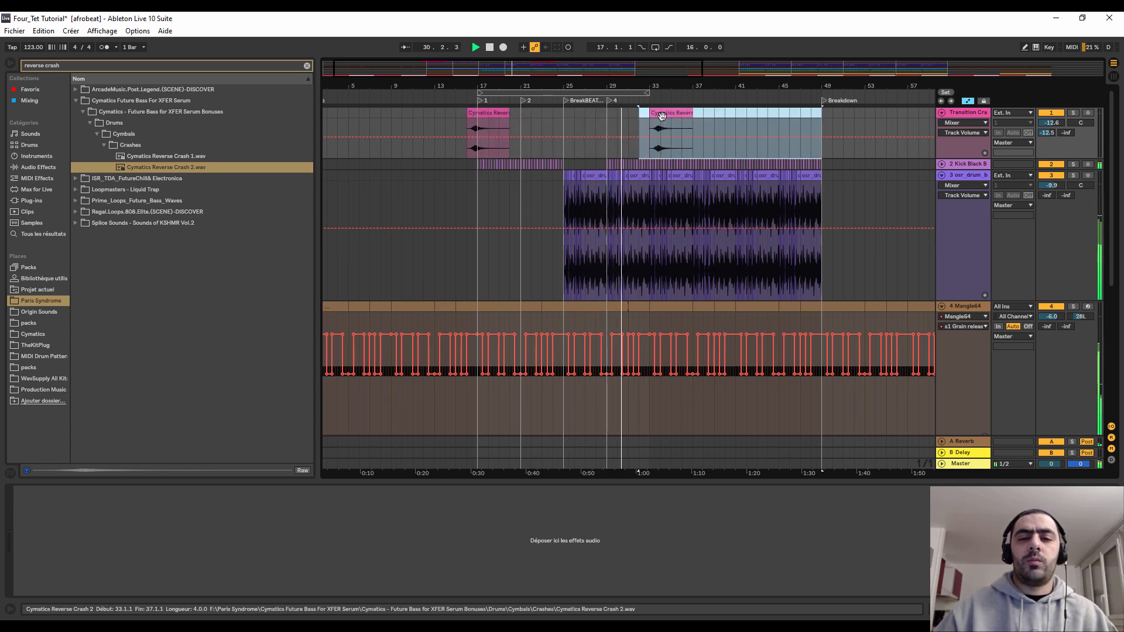
drag(660, 112, 810, 44)
key(ctrl+d)
drag(652, 125, 816, 117)
click(942, 112)
key(space)
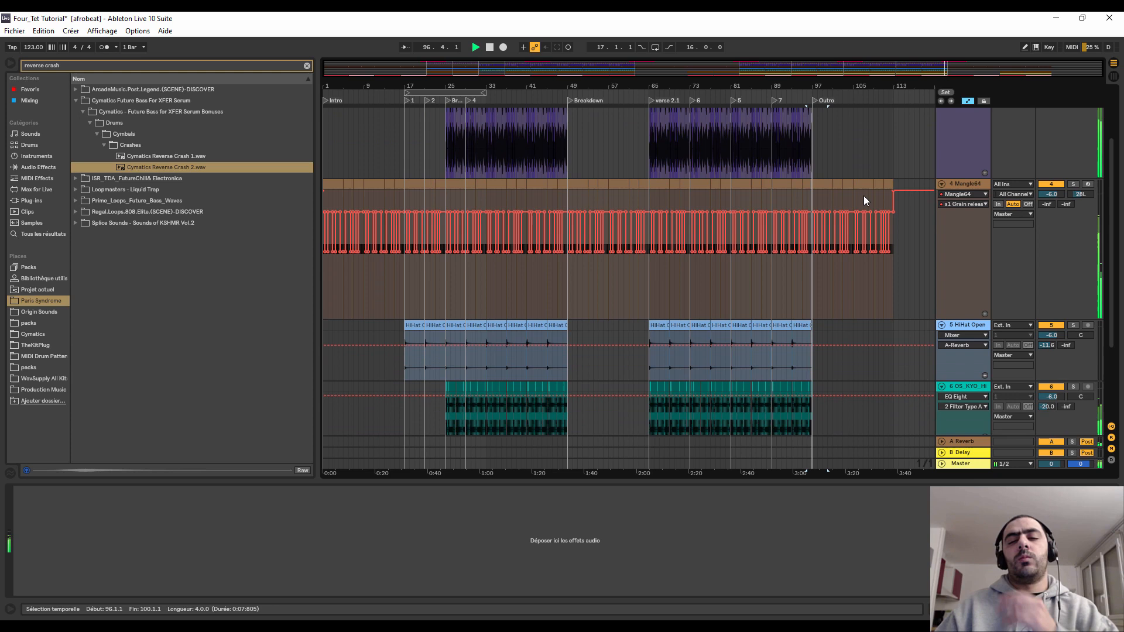
- Fold the Mangle64, drum break and HiHat Open tracks
click(942, 184)
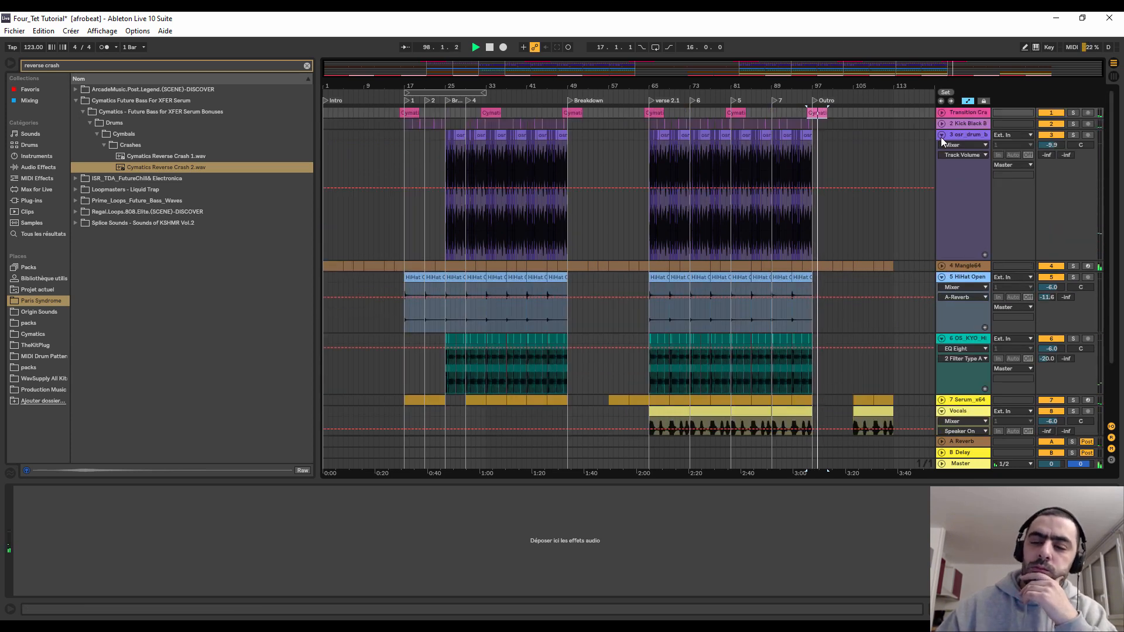
click(942, 135)
click(941, 157)
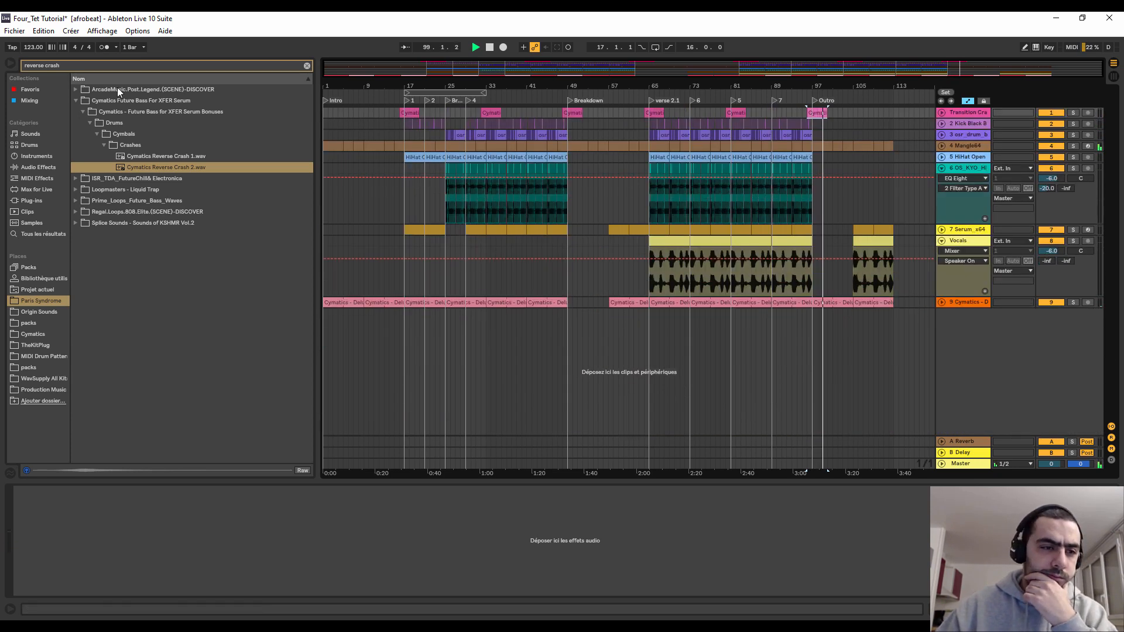
- Add the Transitions-3 audio effect rack to the Master track and return to the arrangement
click(74, 66)
click(31, 168)
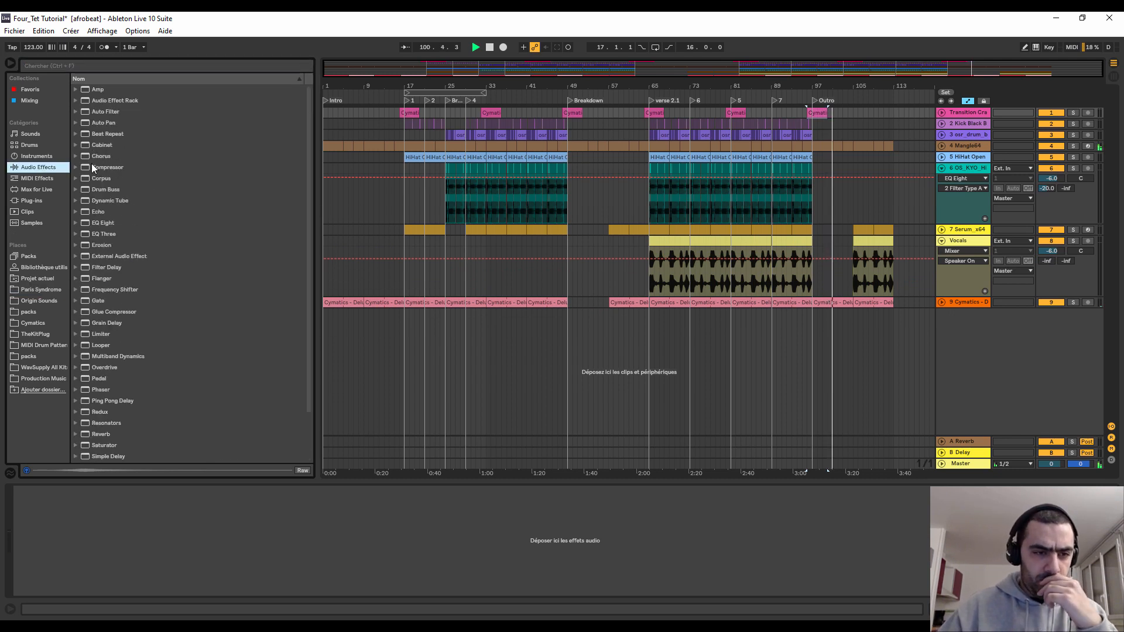
click(75, 101)
drag(122, 178, 215, 215)
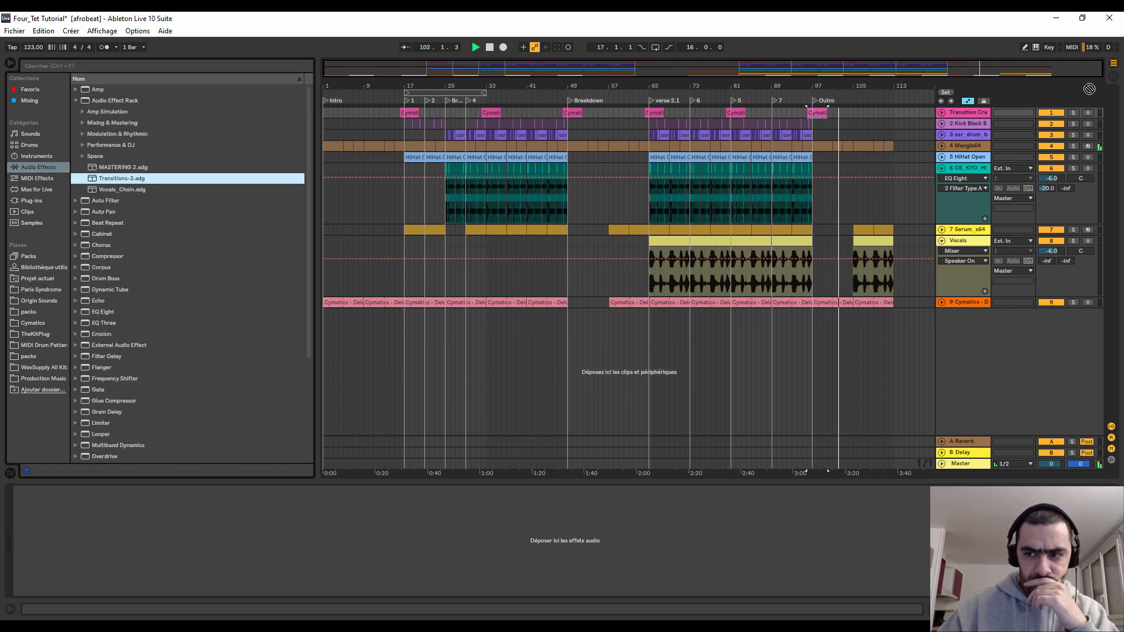
key(Tab)
drag(74, 533, 81, 523)
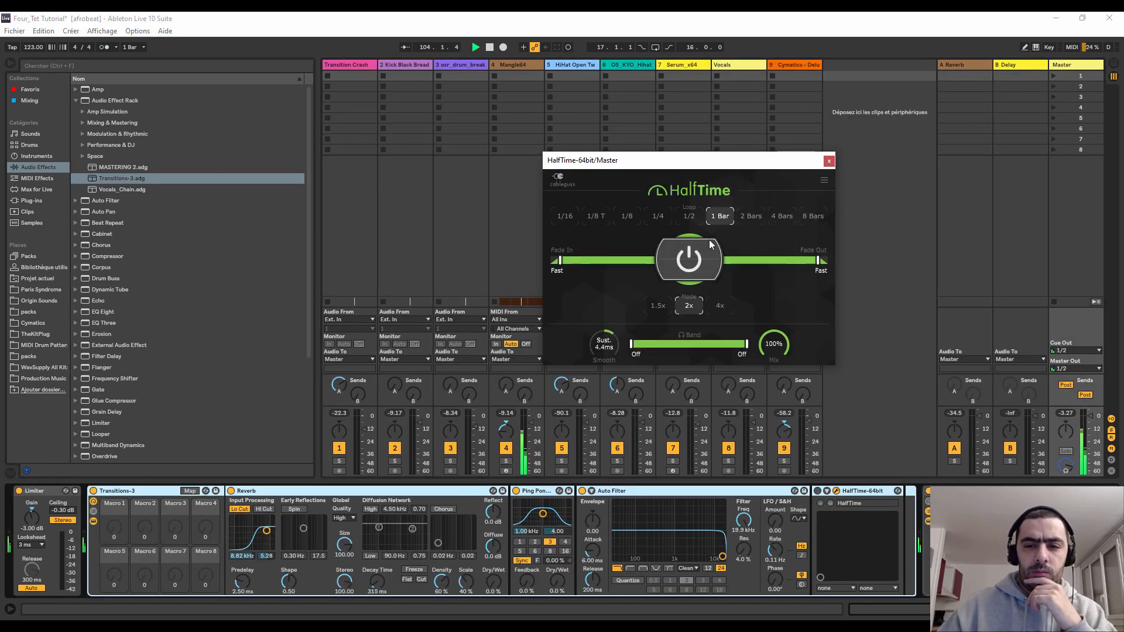
click(829, 160)
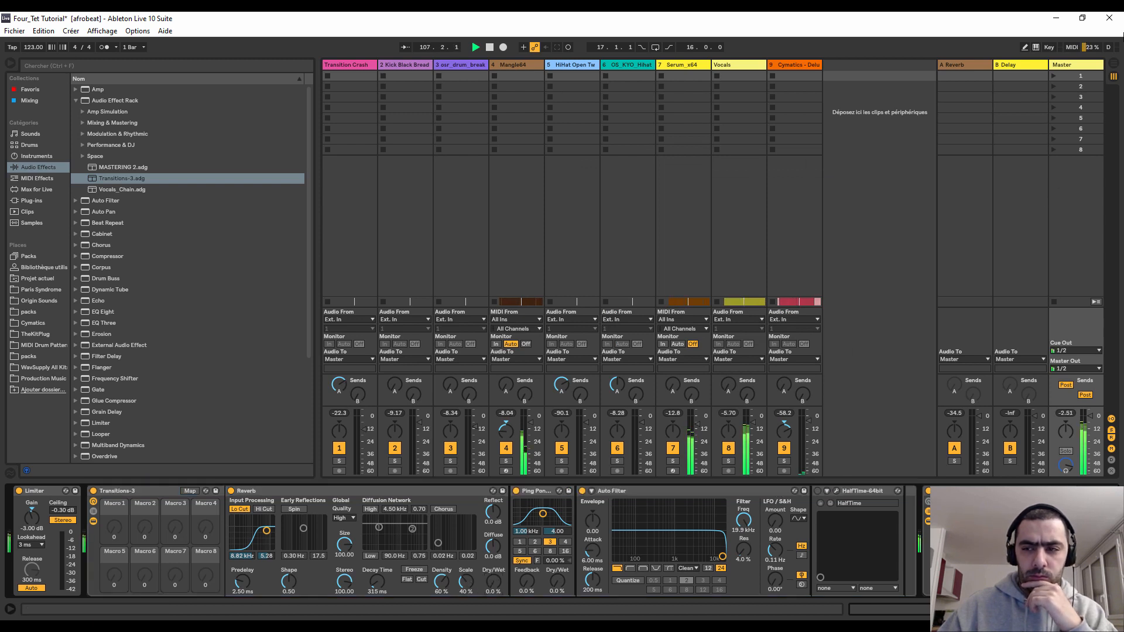
click(1113, 66)
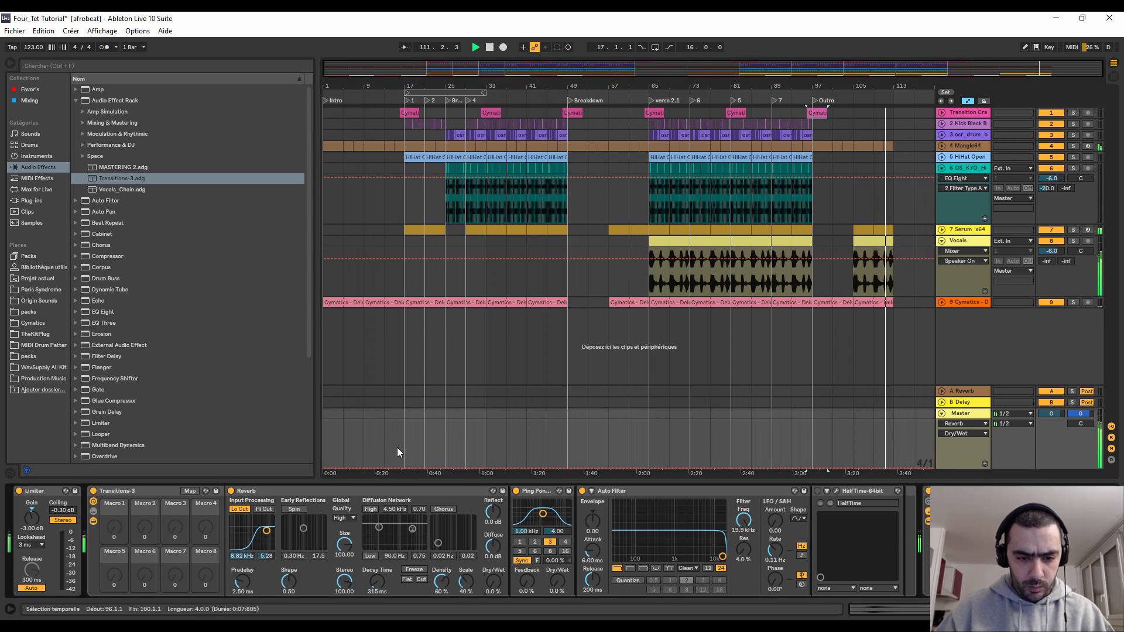
drag(397, 447, 335, 456)
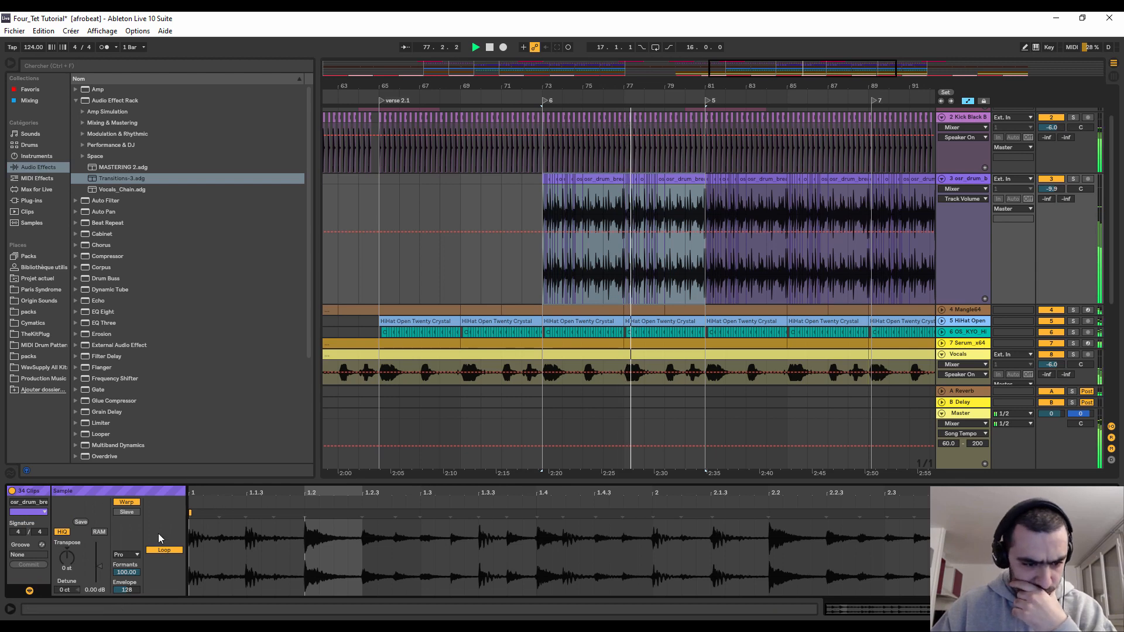
- Set the Formants of the drum break clips in bars 73 to 81 to 0 and duplicate those clips twice up to bar 97
drag(126, 573, 127, 626)
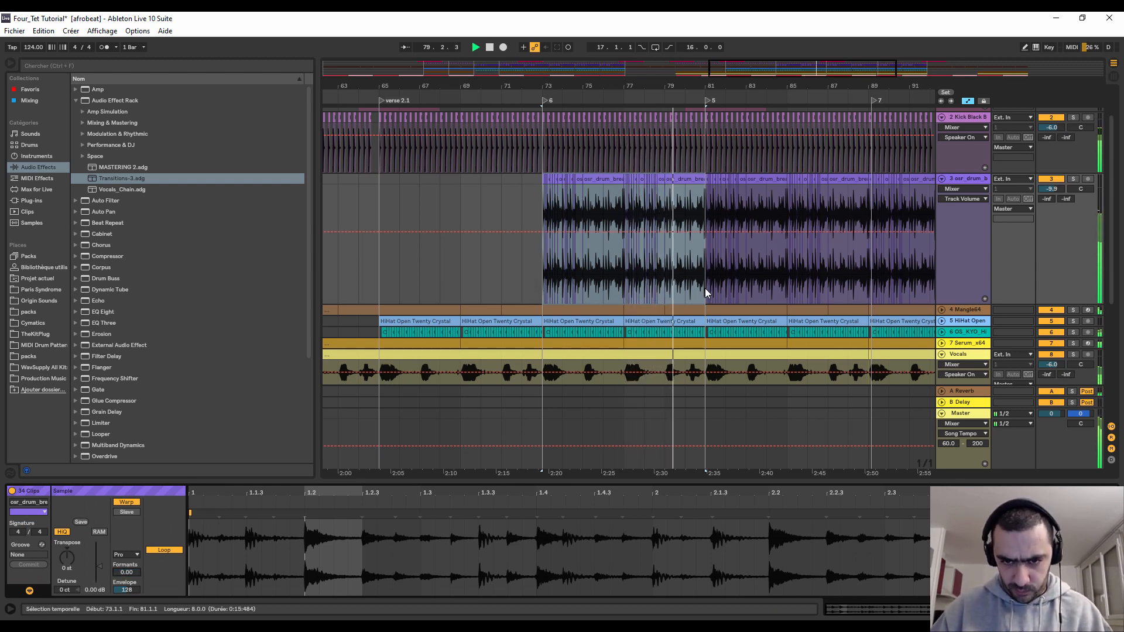
drag(705, 288, 540, 173)
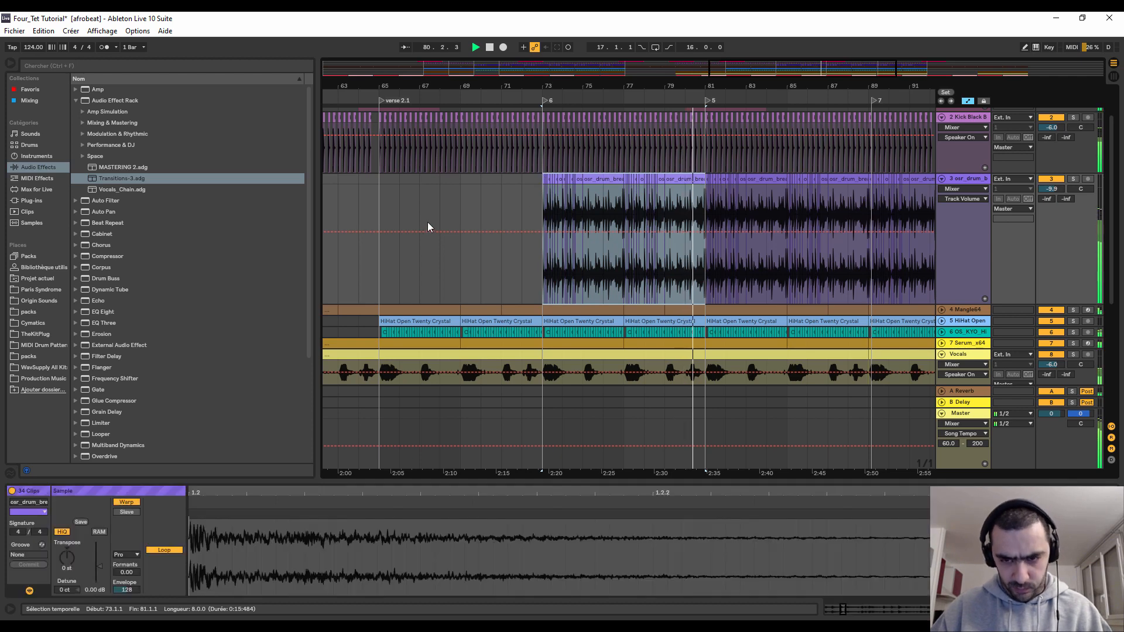
key(ctrl+d)
key(ctrl+d)
- Look over the tracks of the second verse up to the Outro while it plays
drag(571, 86, 571, 67)
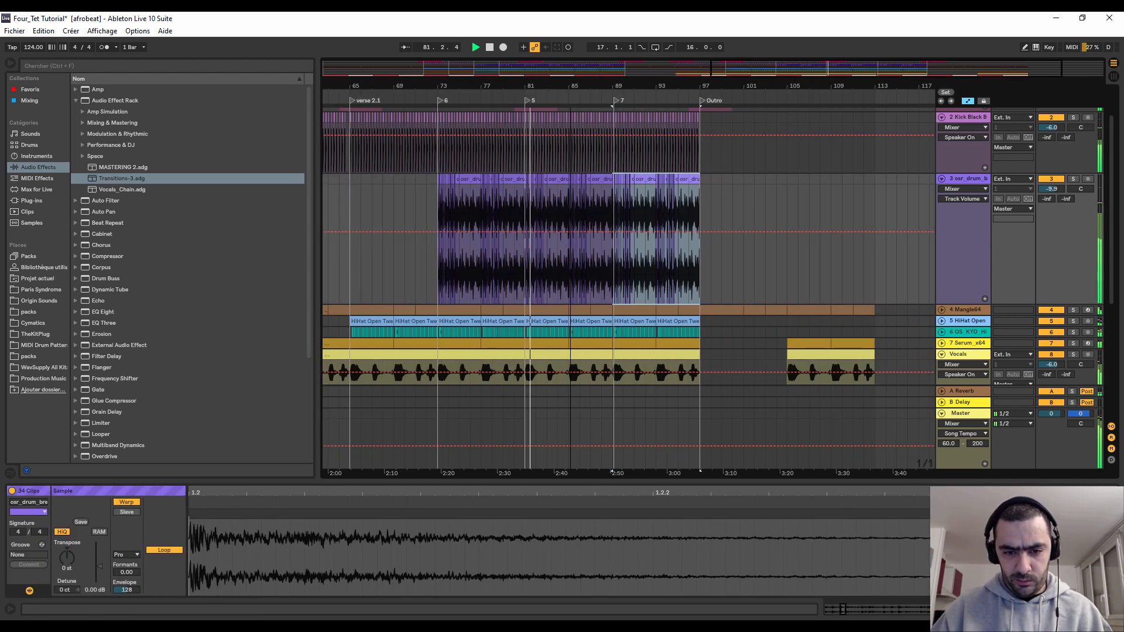
scroll(592, 266, down, 5)
scroll(588, 261, up, 1)
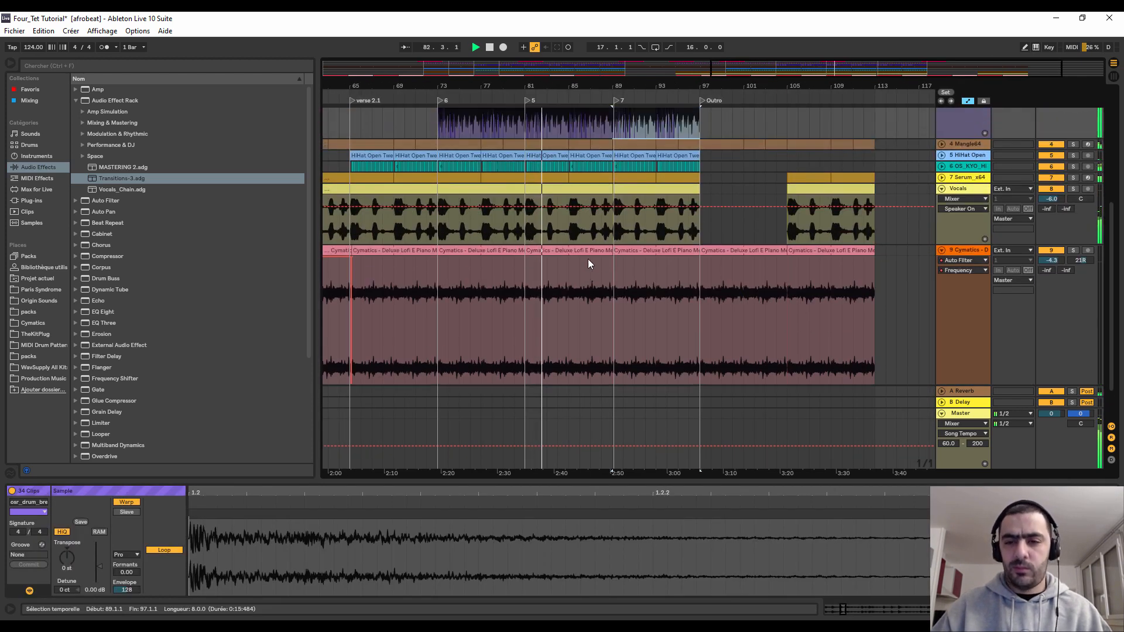
scroll(753, 284, down, 2)
scroll(648, 309, up, 4)
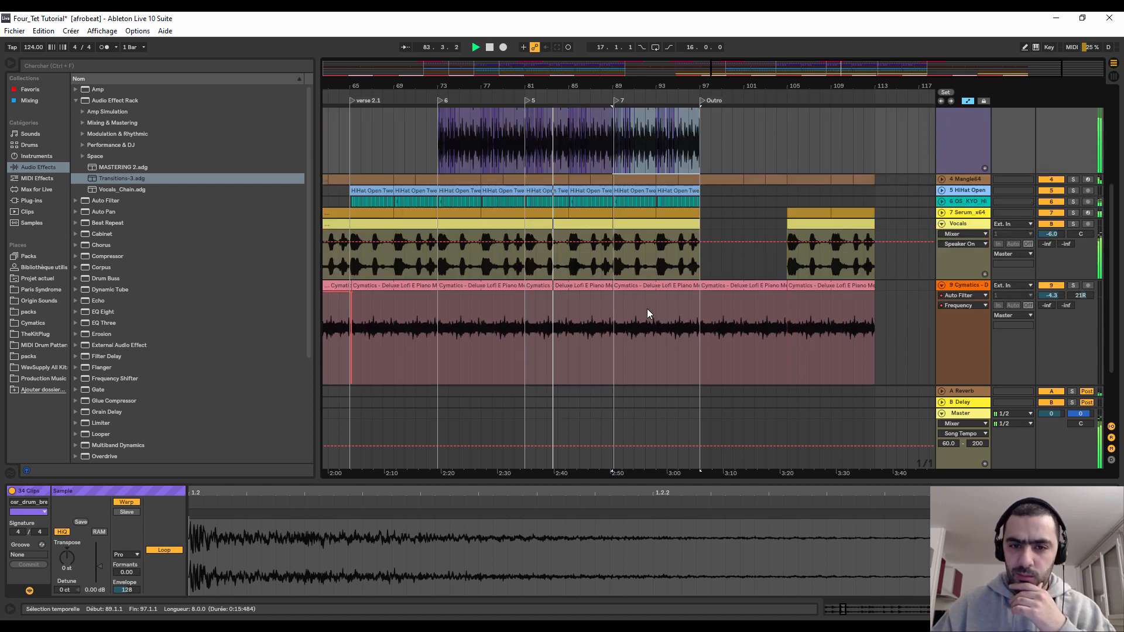
scroll(635, 288, up, 3)
drag(534, 87, 537, 131)
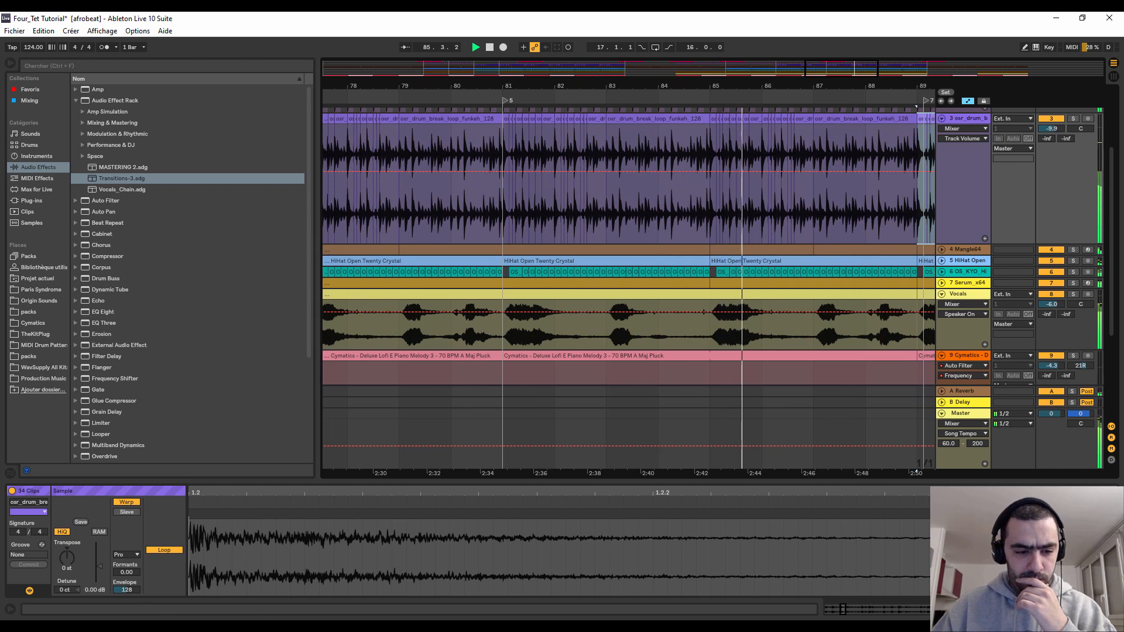
- Open Splice and search all its sounds for "ambient"
key(super)
text(spl)
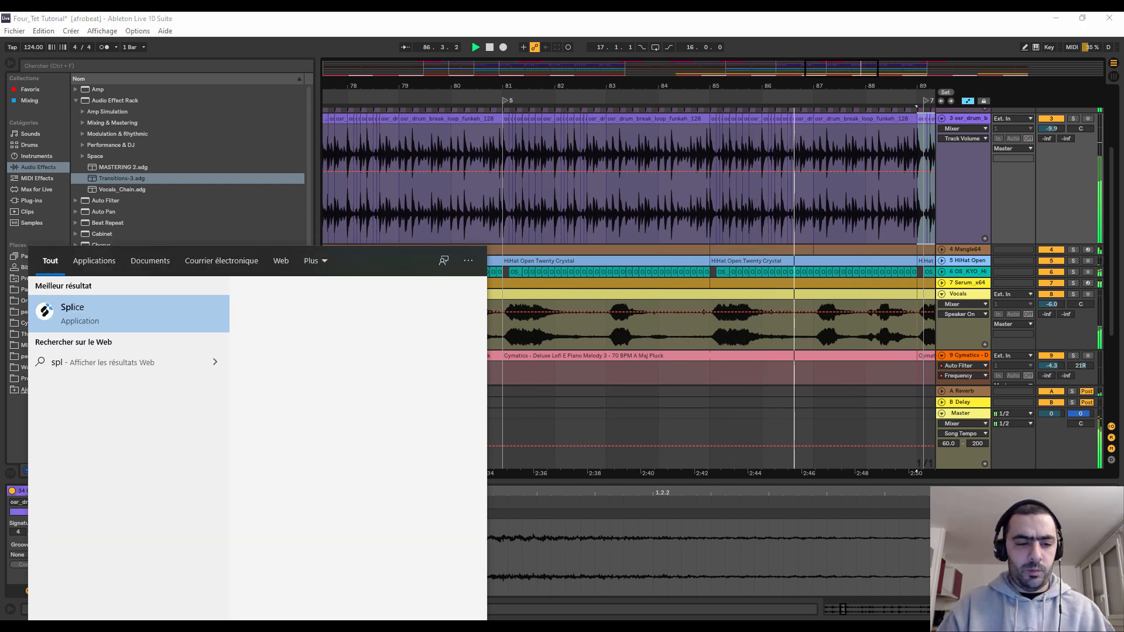
text(ice)
click(166, 318)
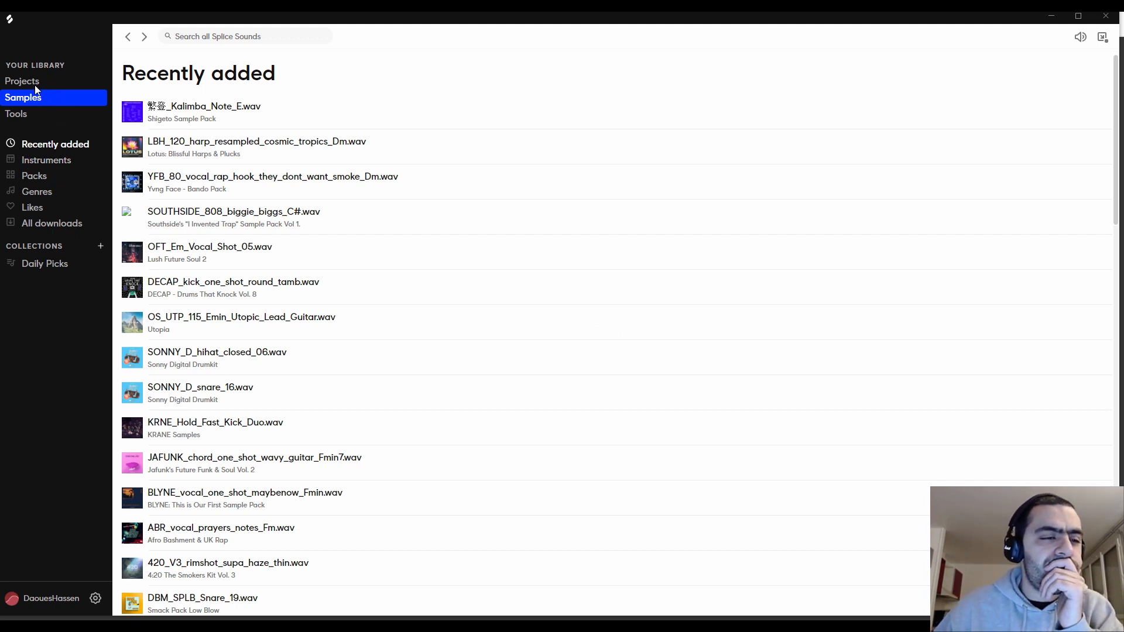
click(200, 35)
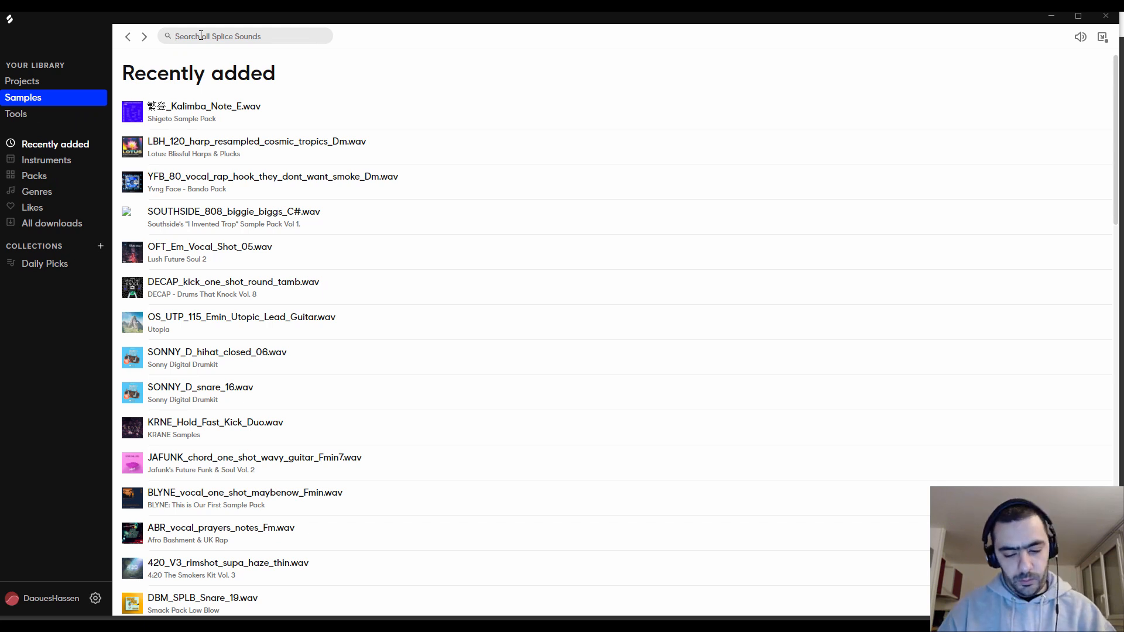
text(ambient)
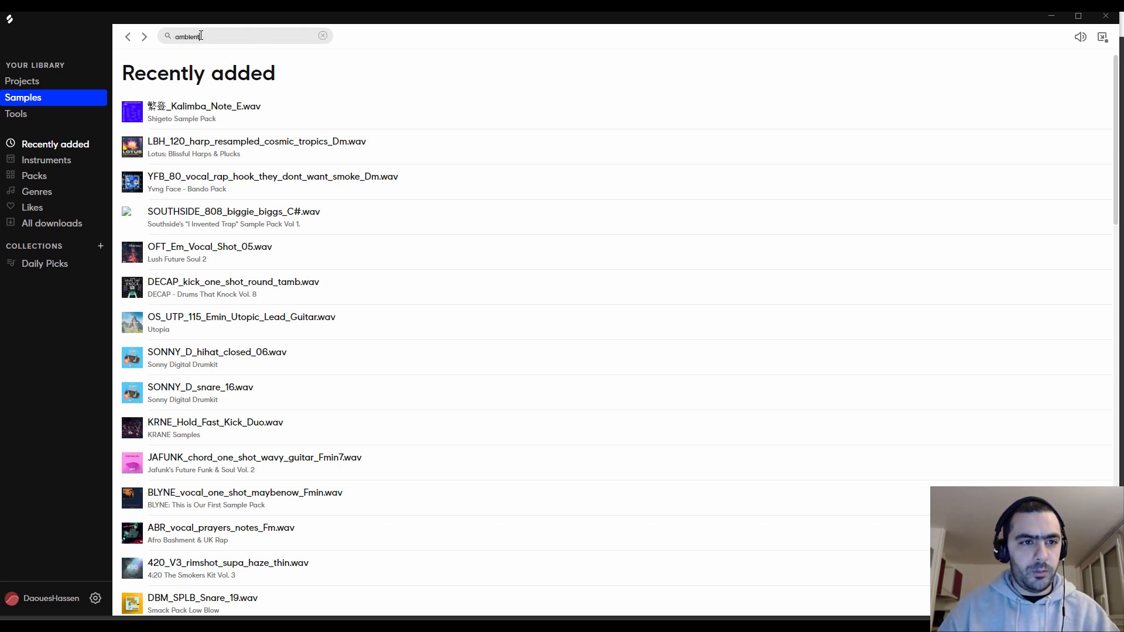
key(Return)
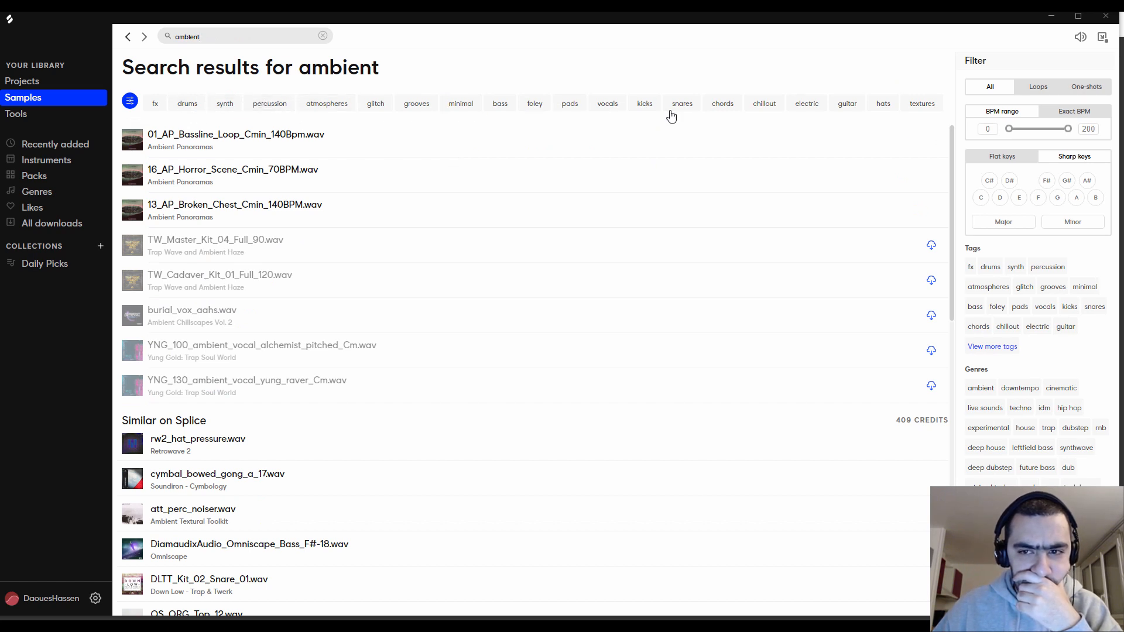
- Filter the ambient results by percussion and preview samples, downloading TL_Percussion_Loops_Tinny_Percussion_80.wav
click(270, 106)
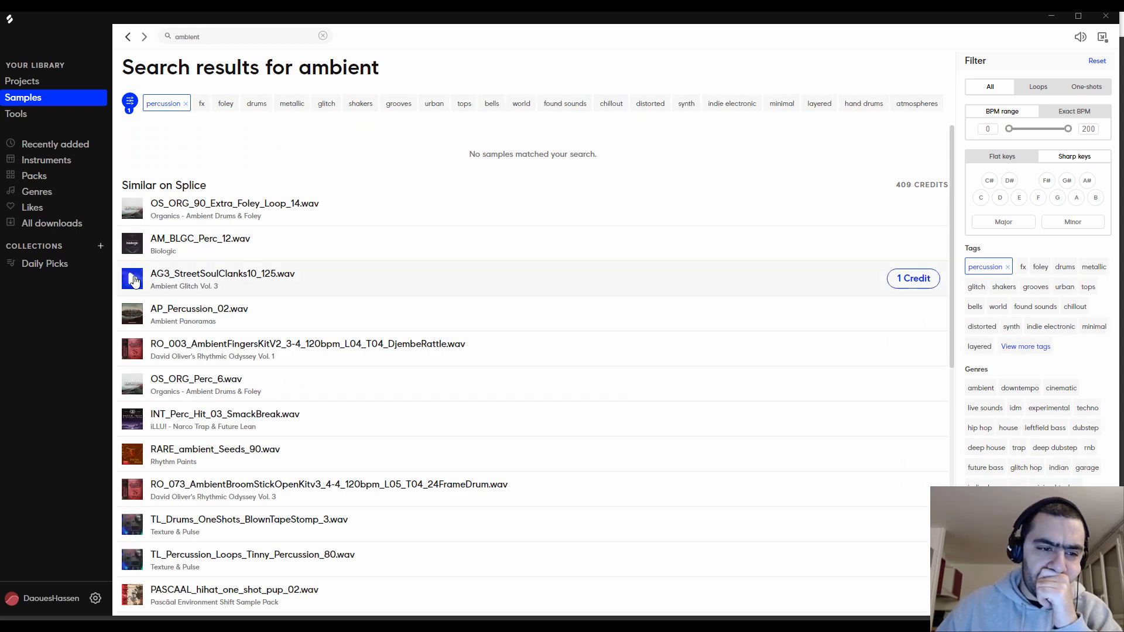
click(133, 209)
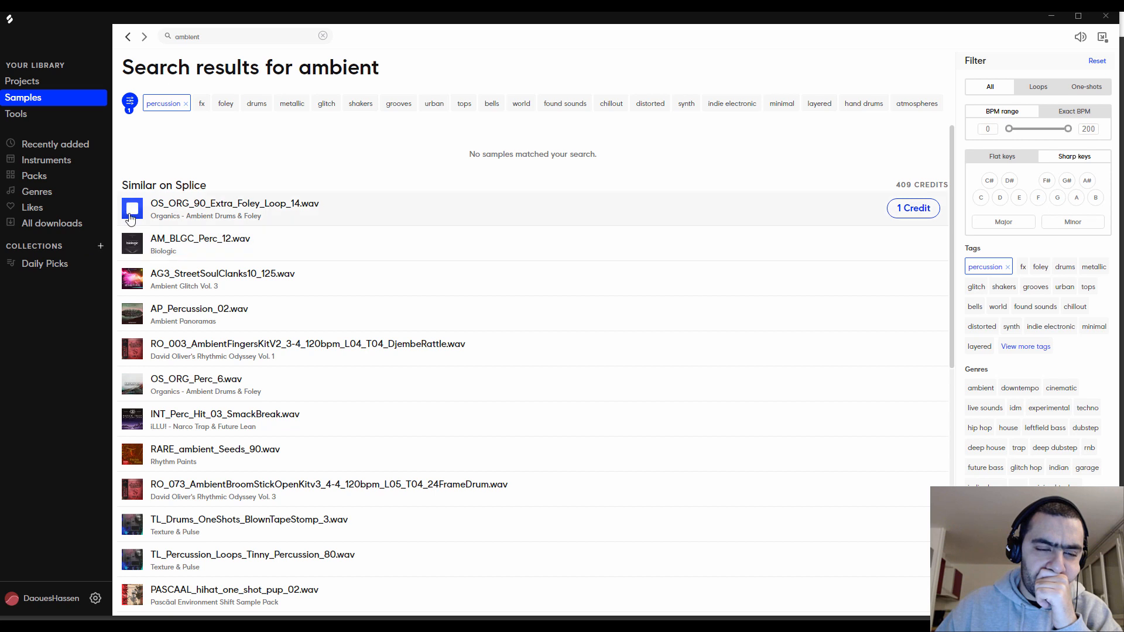
click(133, 245)
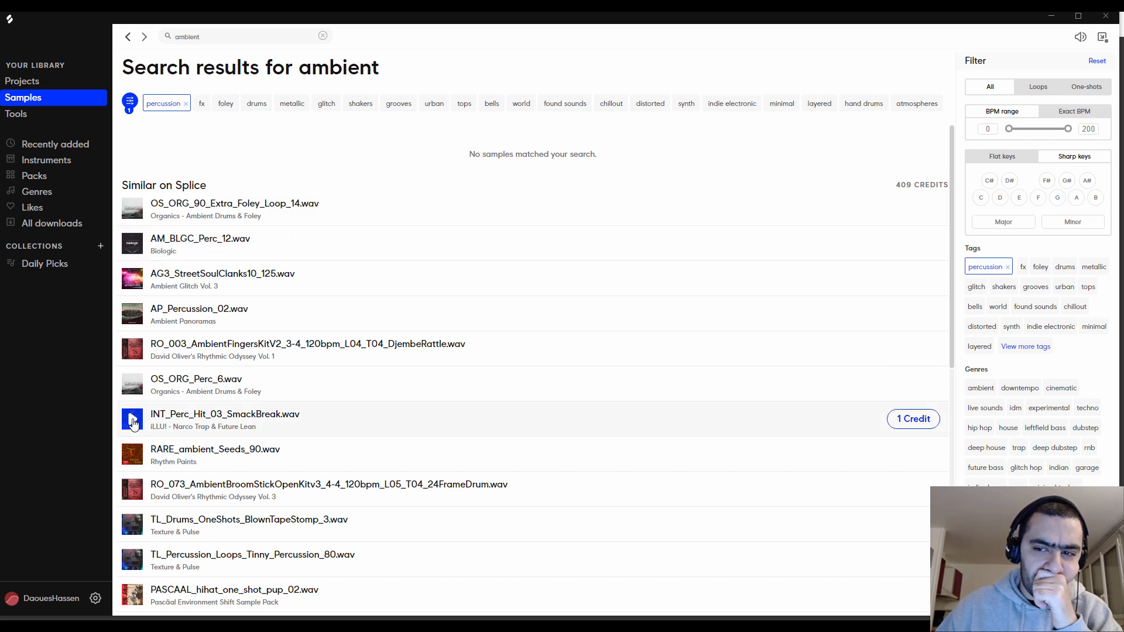
scroll(184, 438, down, 2)
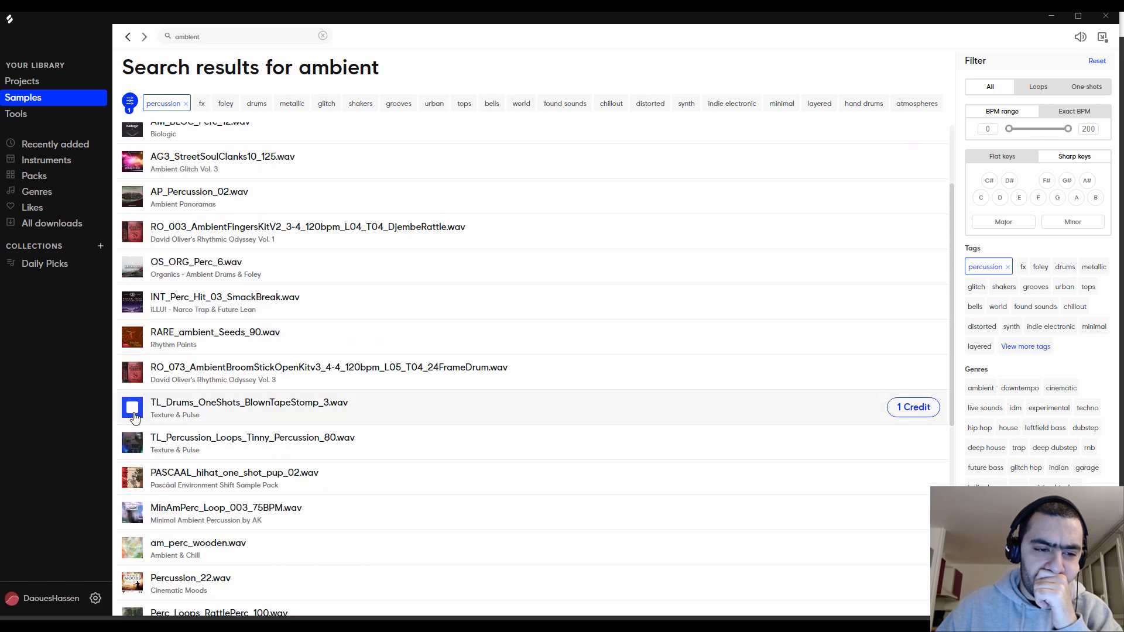
click(133, 443)
scroll(147, 454, down, 3)
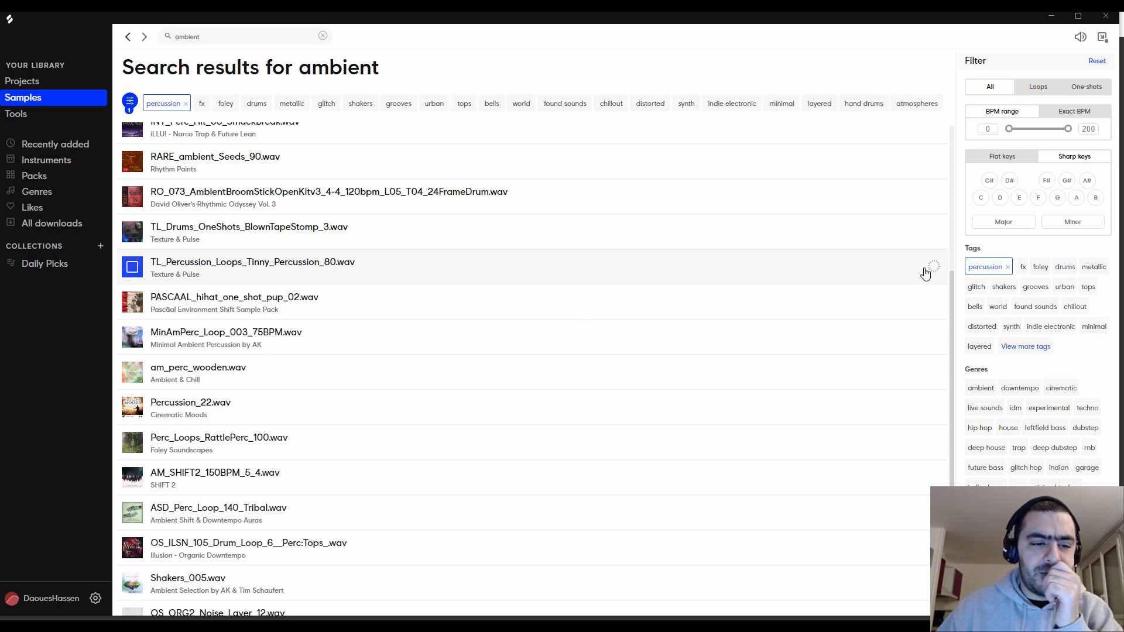
click(134, 586)
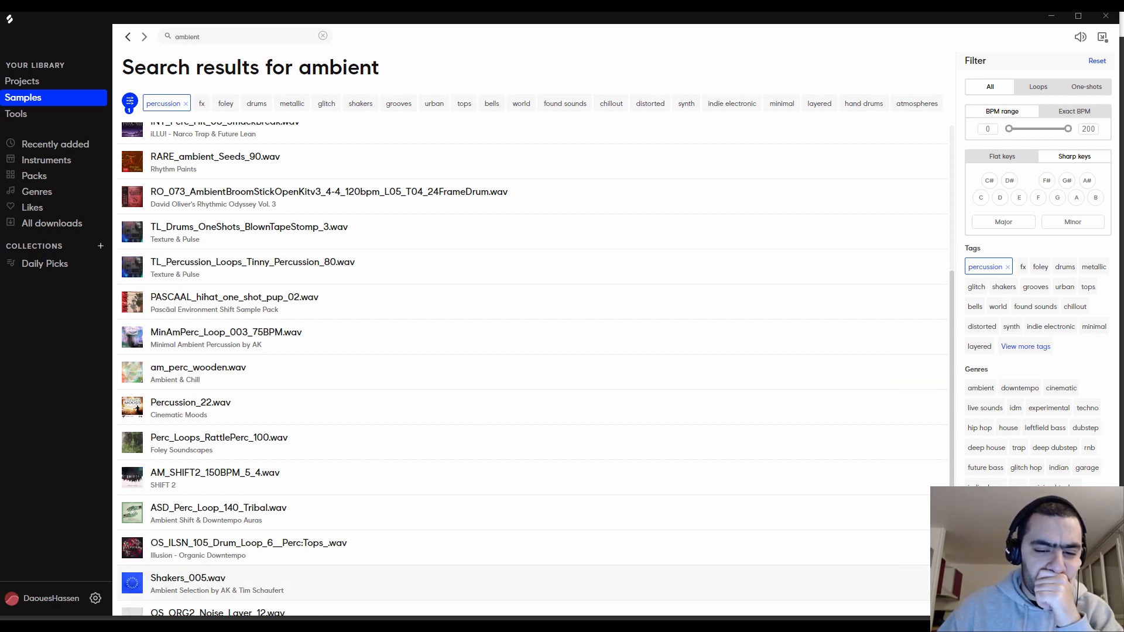
- Switch to Ableton Live and loop playback over the four bars from bar 81 to bar 85 of the arrangement
key(alt+Tab)
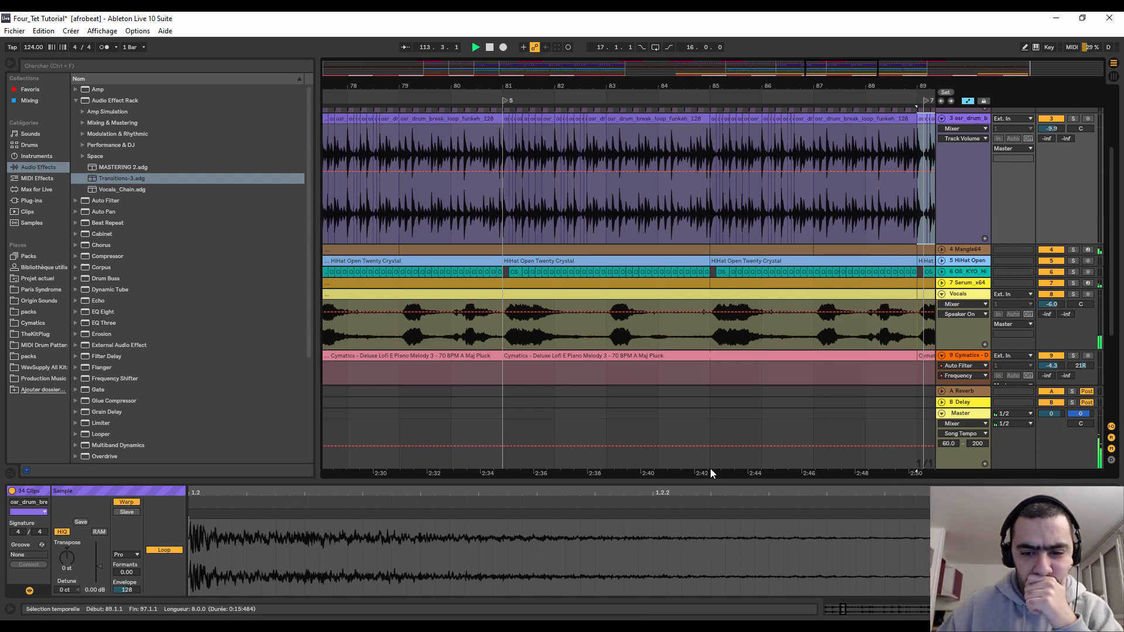
drag(710, 467, 502, 65)
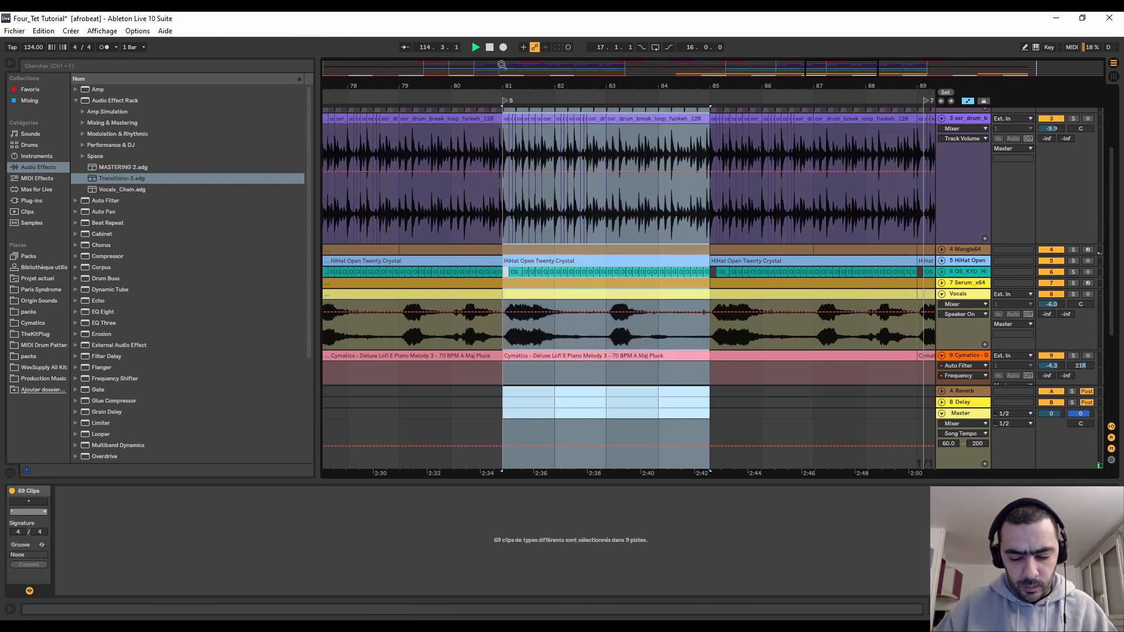
key(ctrl+l)
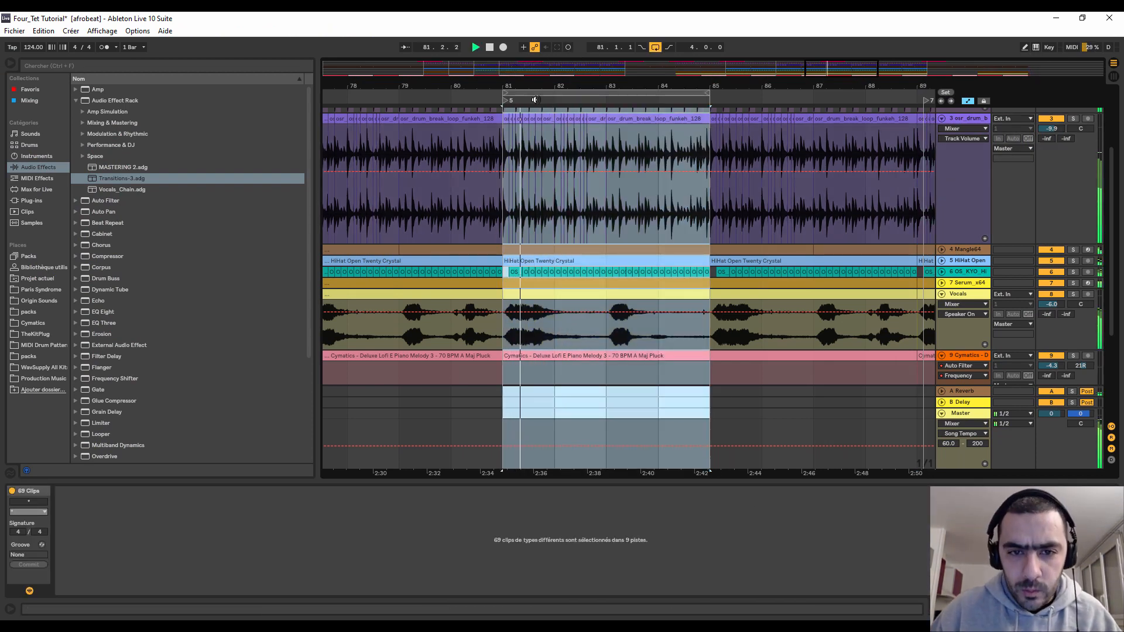
key(z)
drag(541, 86, 541, 68)
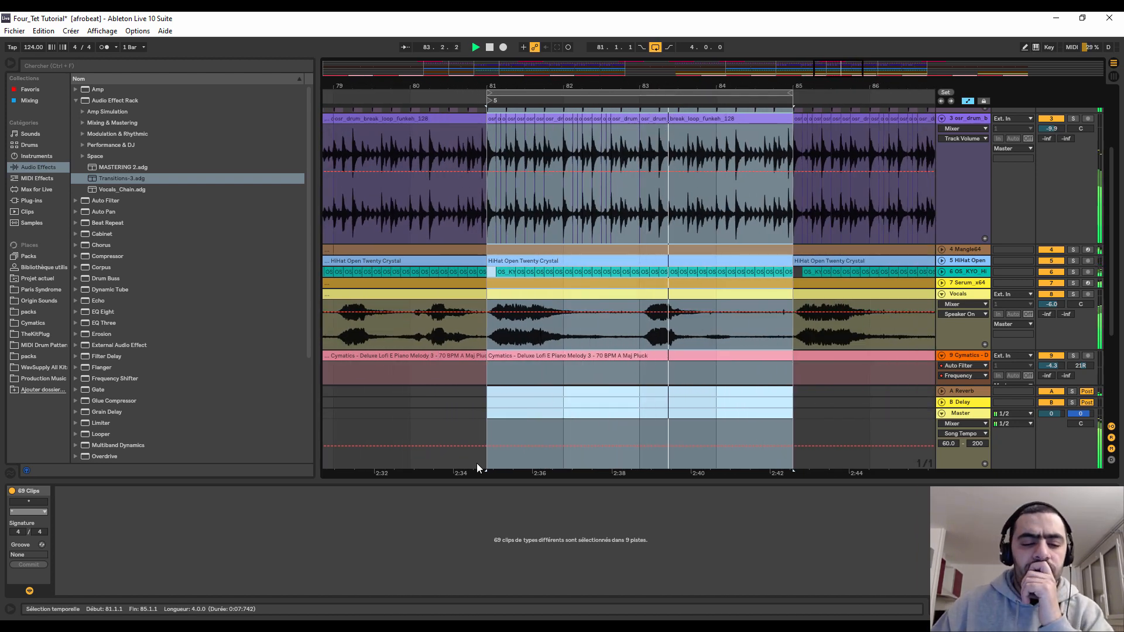
- Switch back to Splice and preview the remaining ambient percussion samples, downloading Shakers_005.wav
key(alt+Tab)
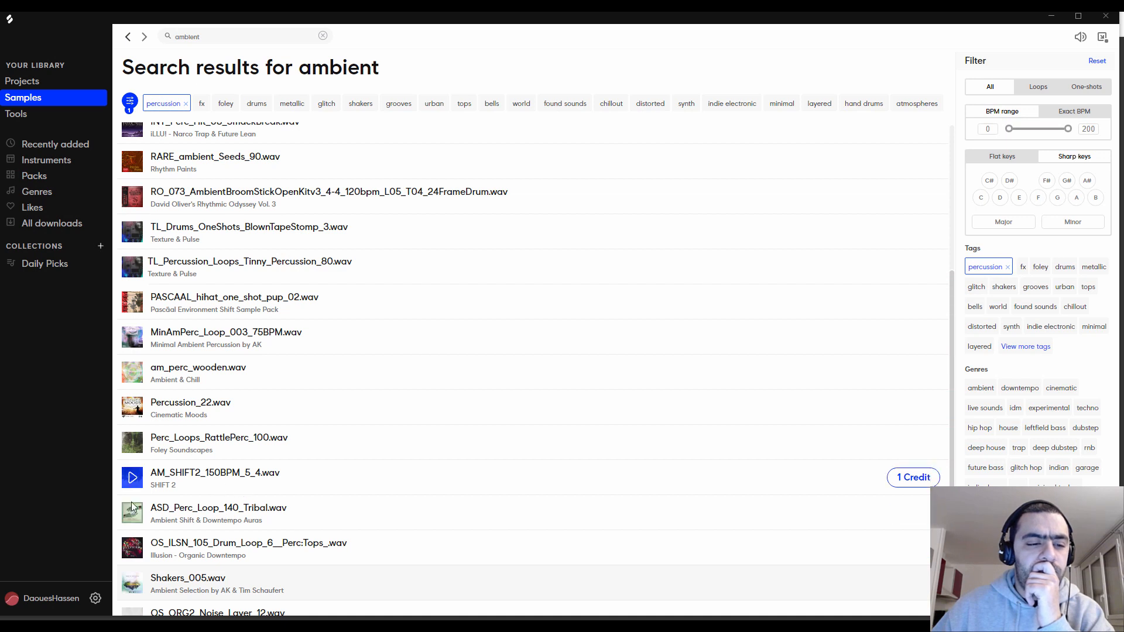
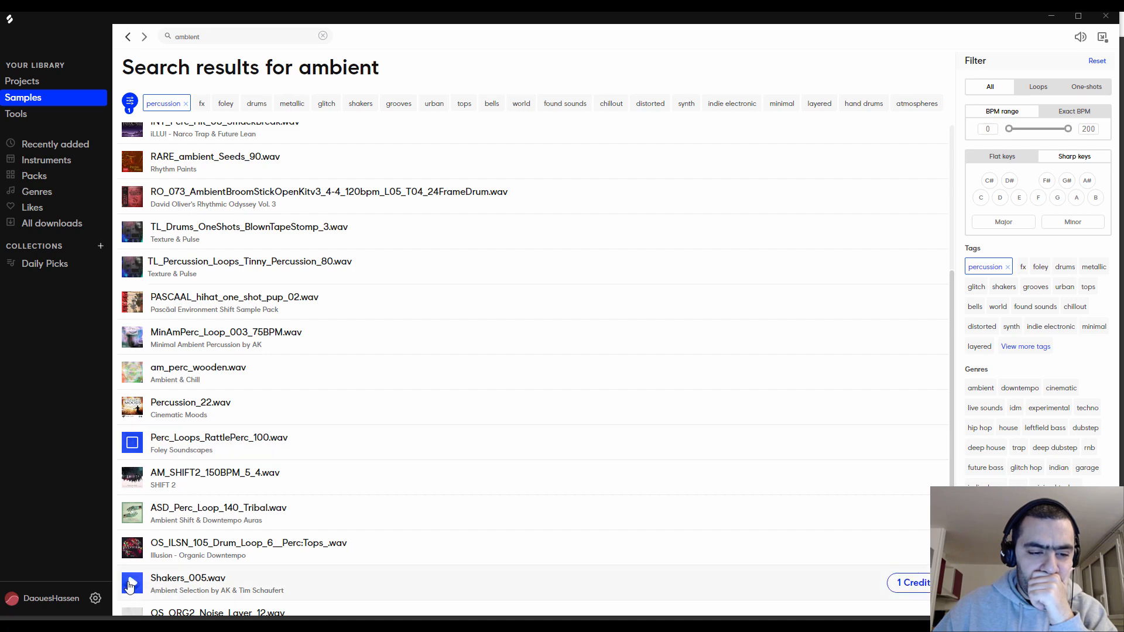
scroll(323, 471, down, 3)
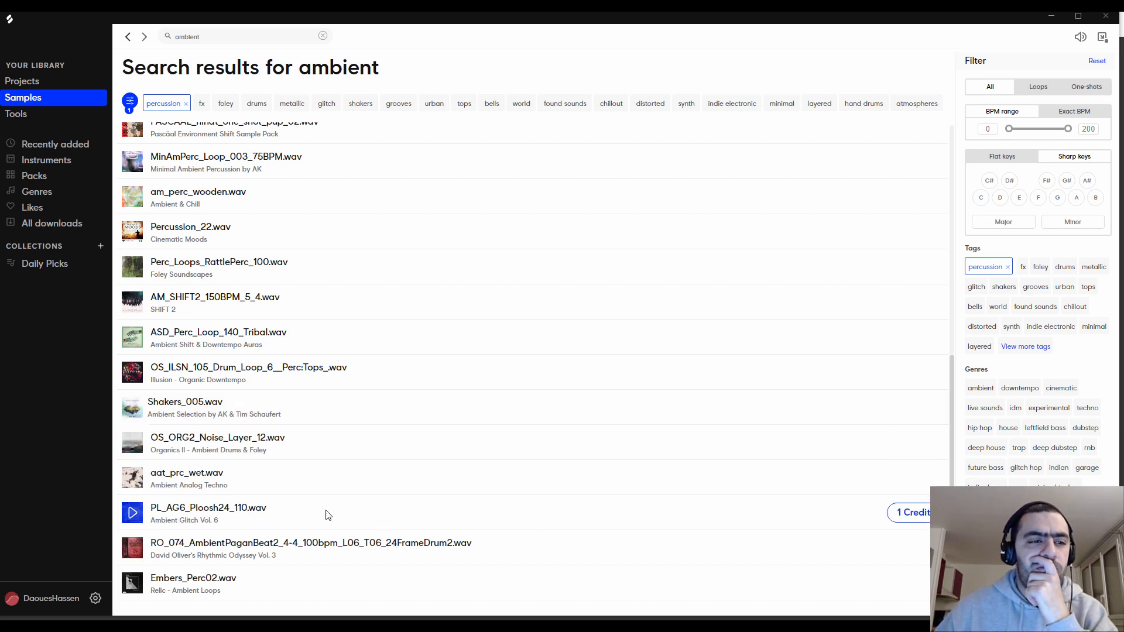
scroll(246, 368, down, 1)
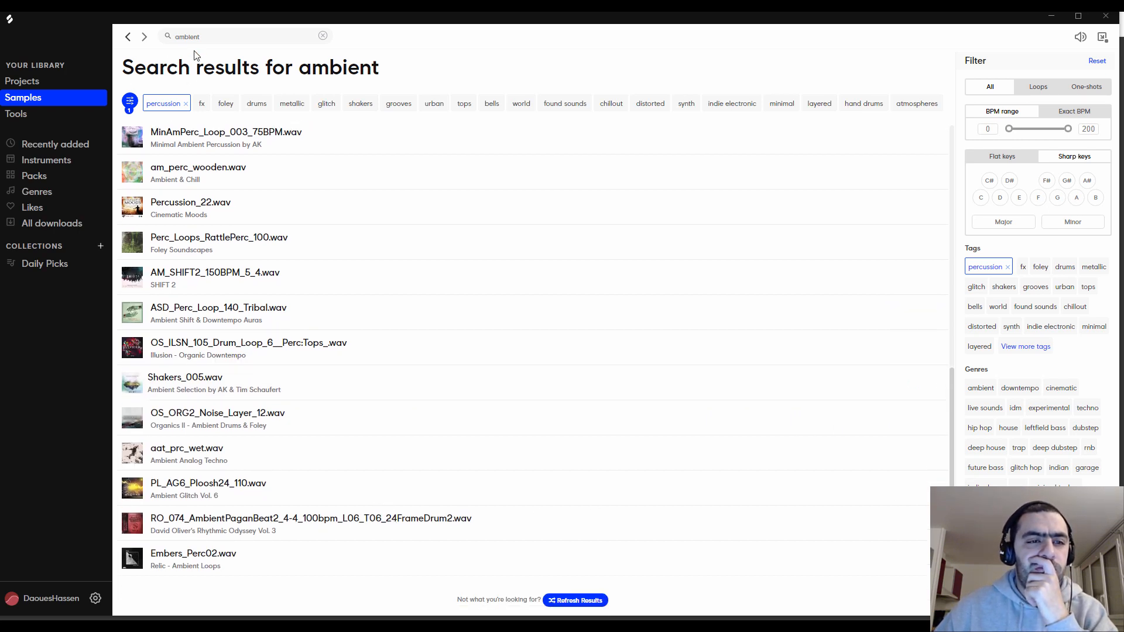
- Search Splice for "ambient clap" and preview percussion results such as Percs_39.wav and Shaker.wav
click(213, 37)
text(clap)
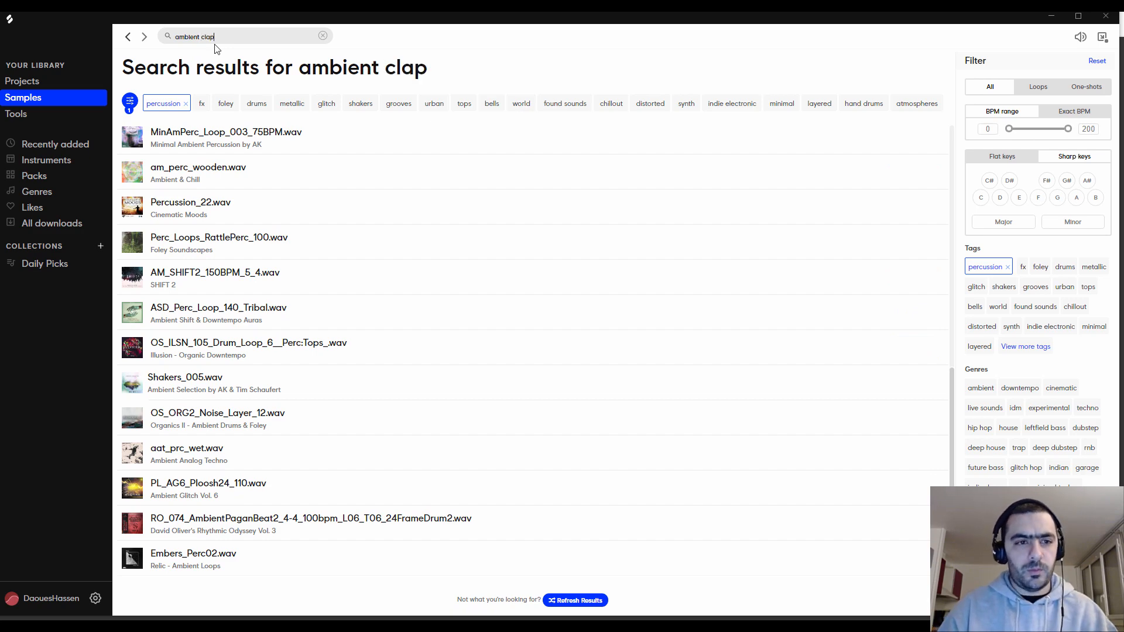
text(3)
key(BackSpace)
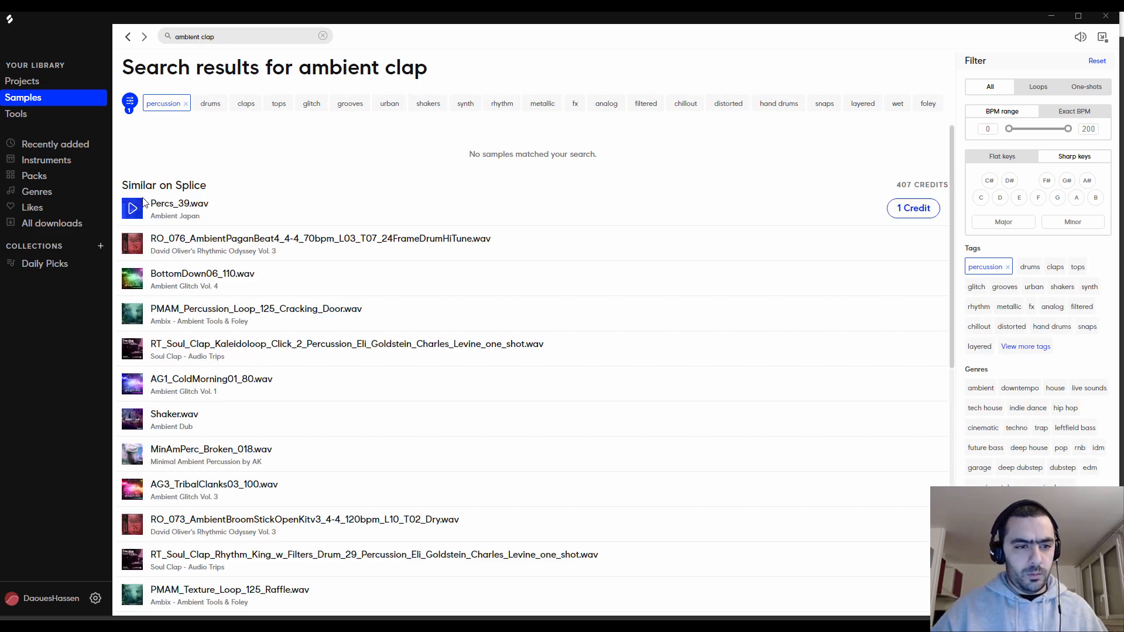
click(134, 208)
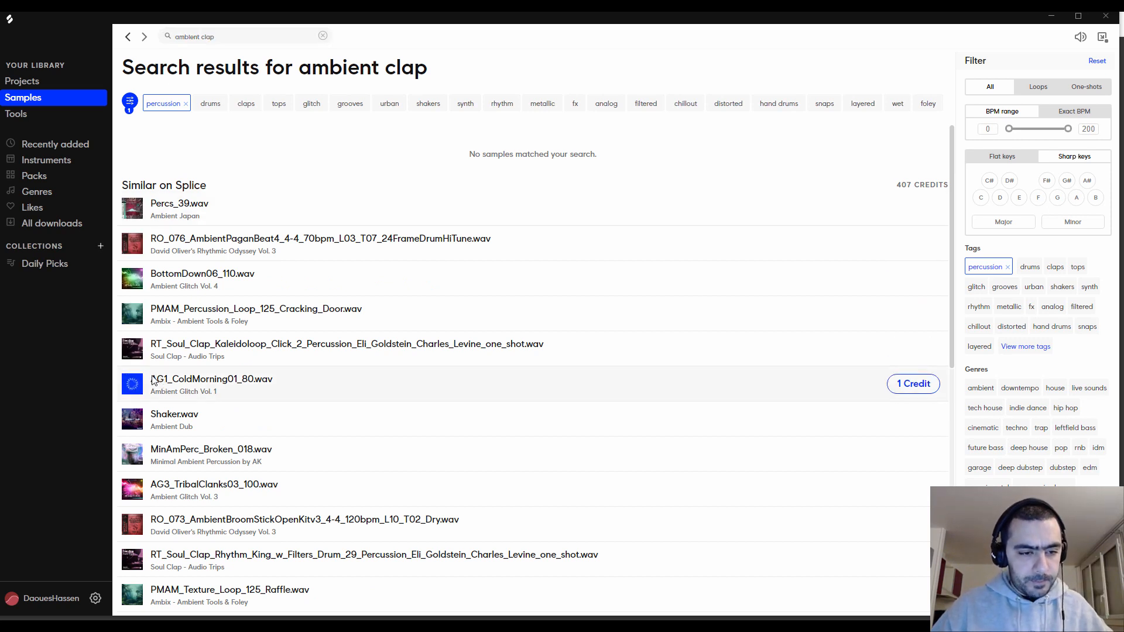
click(134, 419)
scroll(134, 419, down, 4)
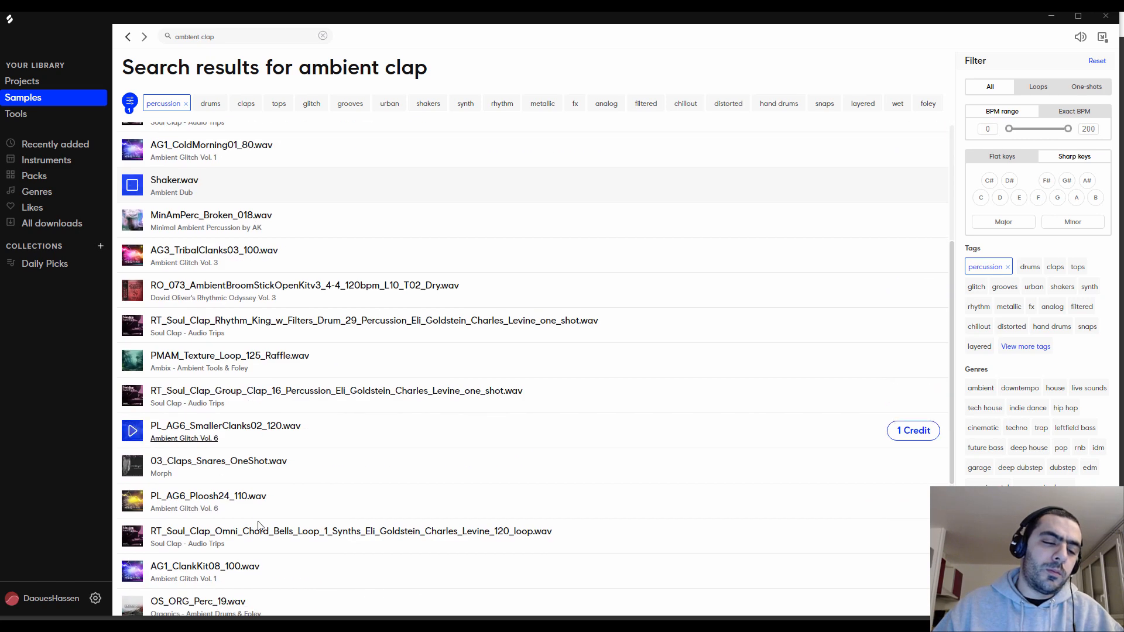
- Switch to Ableton Live and search the Origin Sounds folder for "ambient"
click(670, 628)
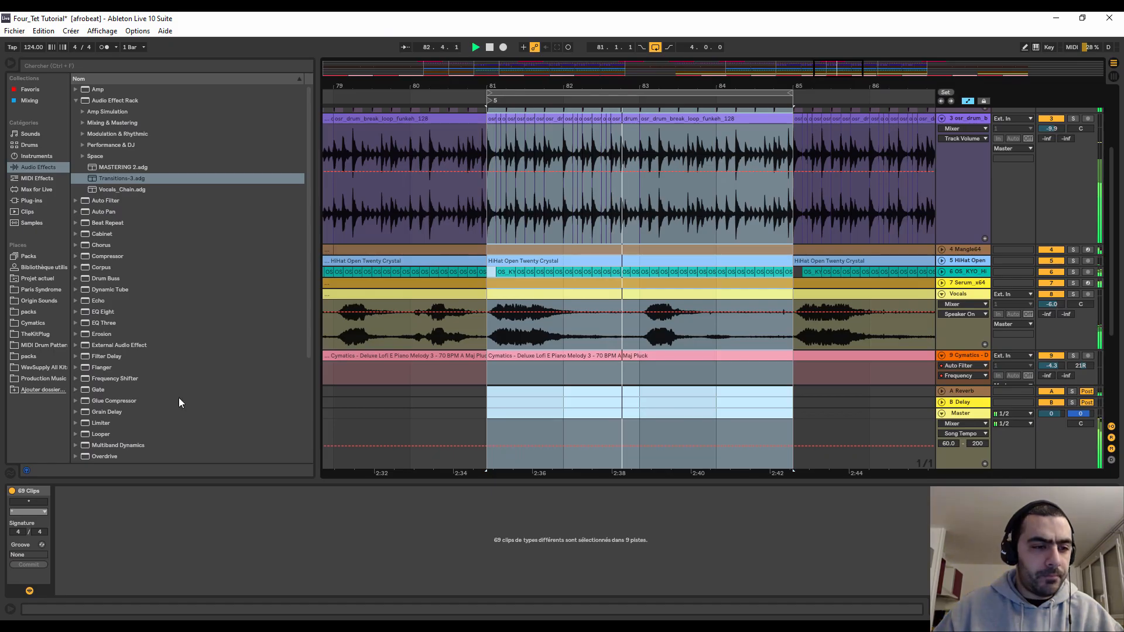
click(33, 301)
click(45, 61)
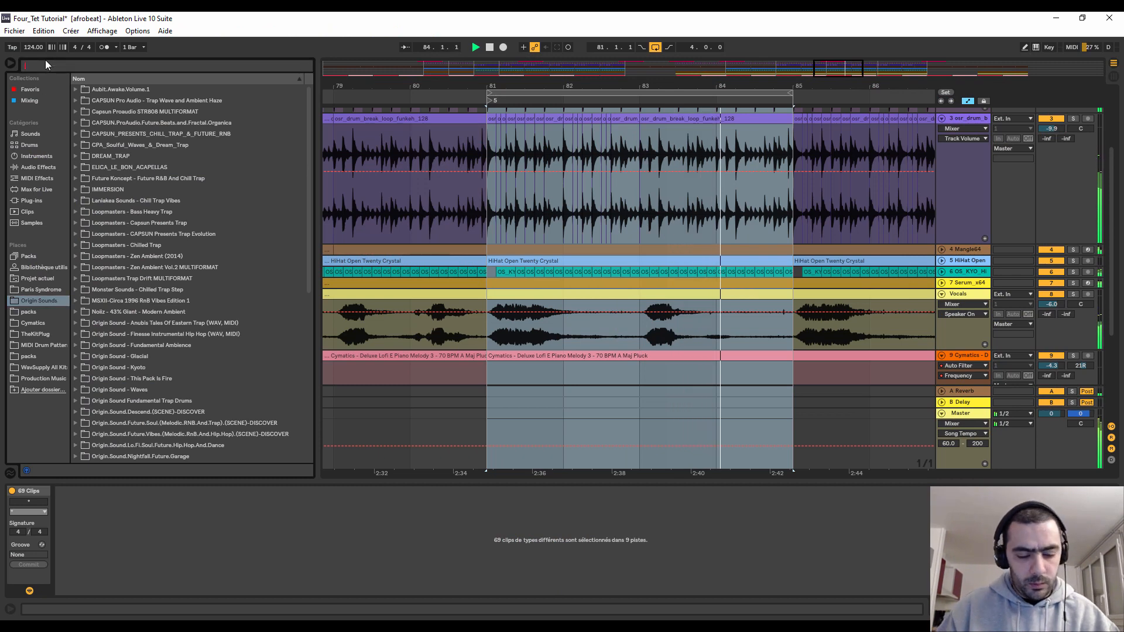
text(ambient)
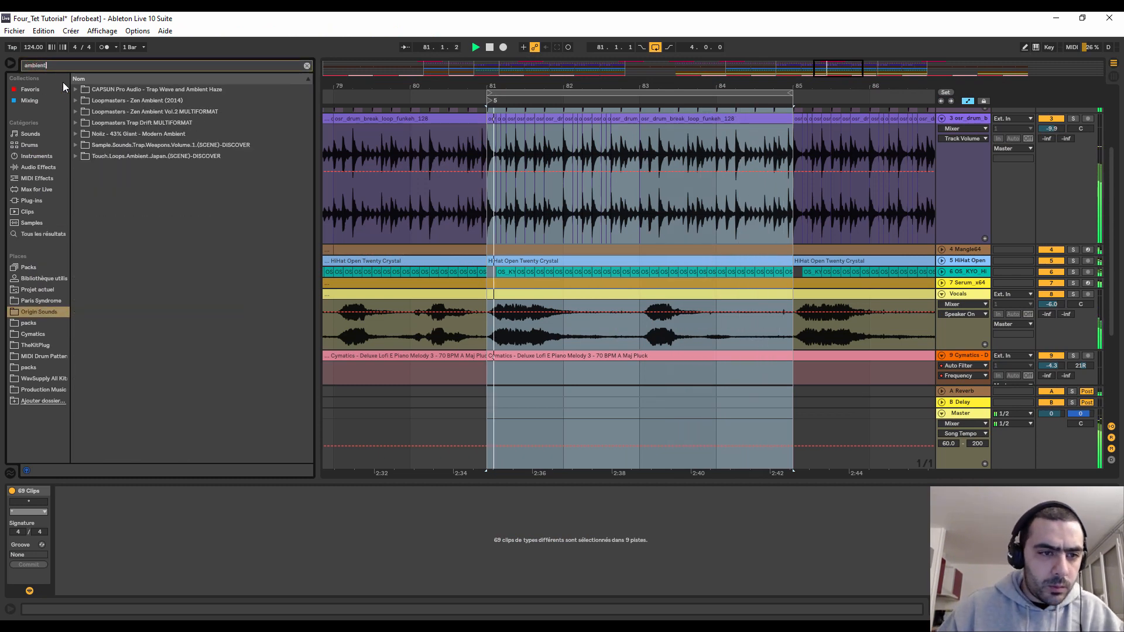
- Expand the Loopmasters - Zen Ambient (2014) pack down to the AM1_PERC_HITS folder inside its sounds and FX
click(76, 101)
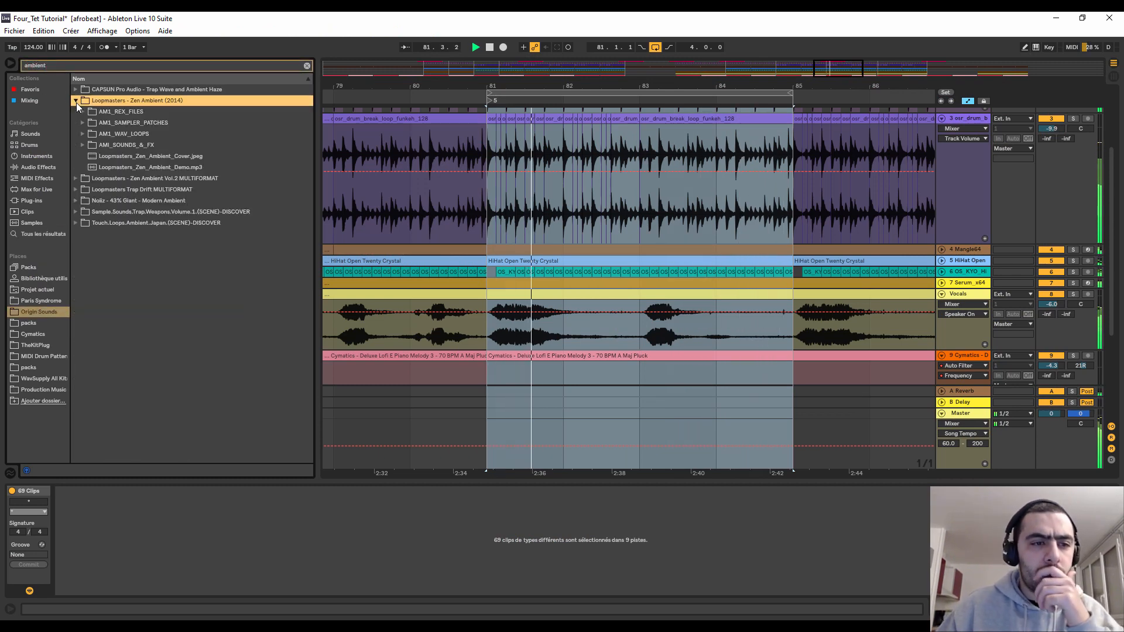
click(84, 136)
click(82, 133)
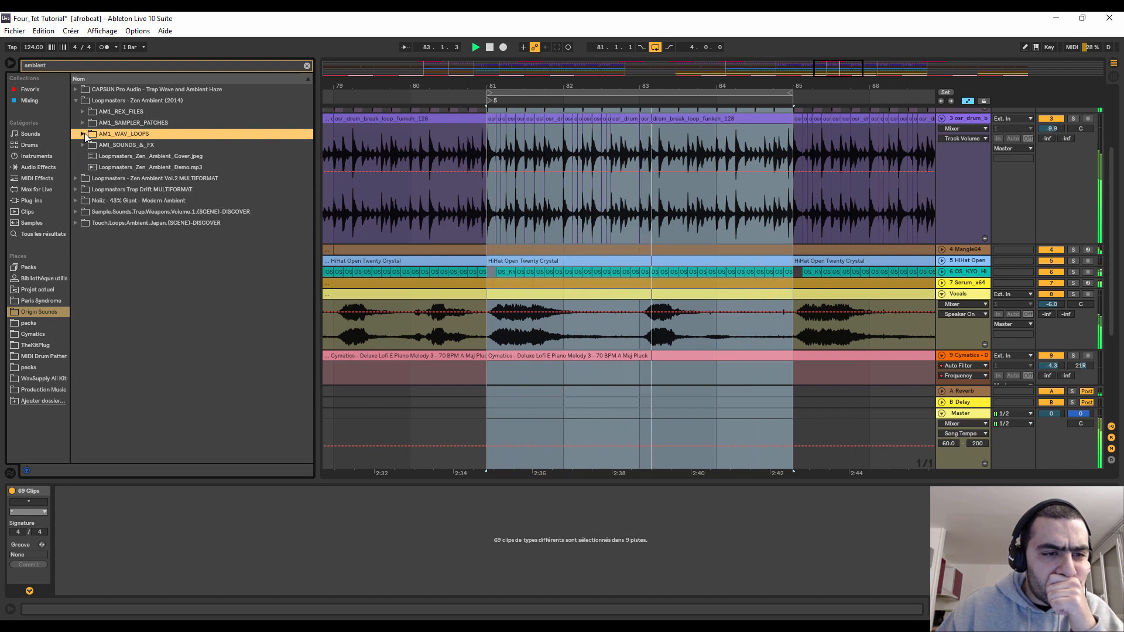
click(83, 145)
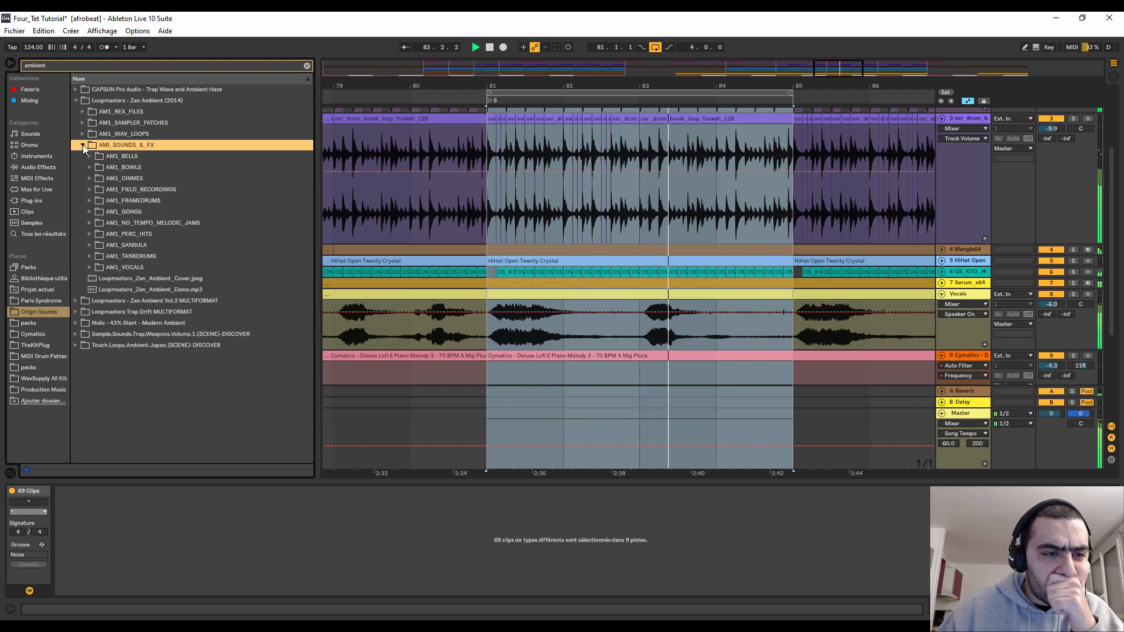
click(91, 231)
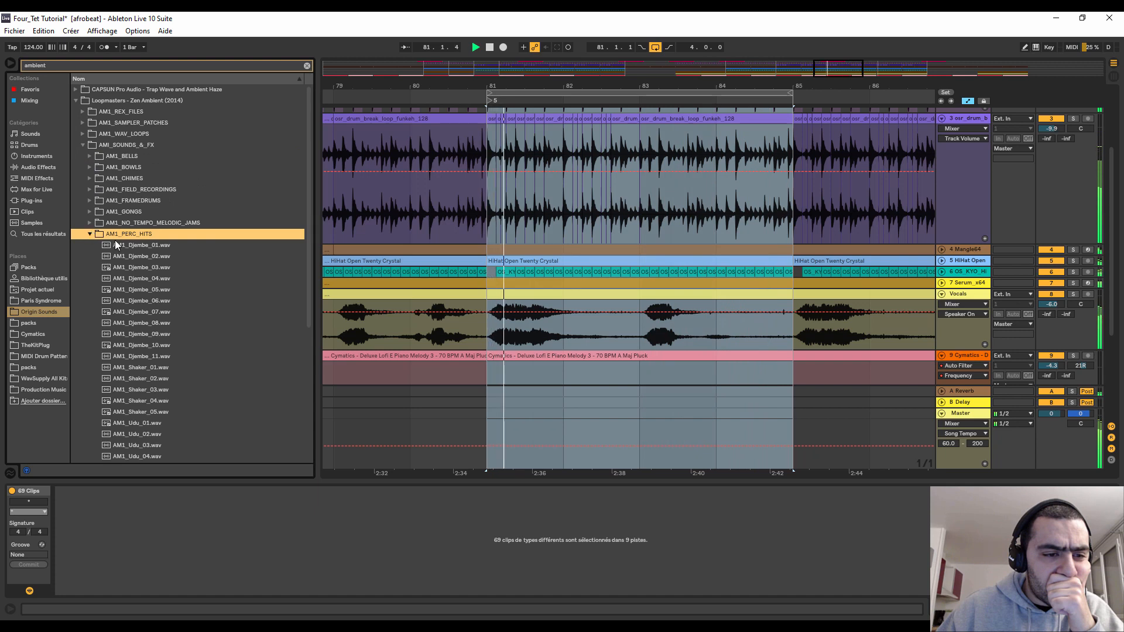
- Stop playback and preview djembe, shaker and udu hits from AM1_PERC_HITS, ending on AM1_Udu_06.wav
key(space)
click(150, 210)
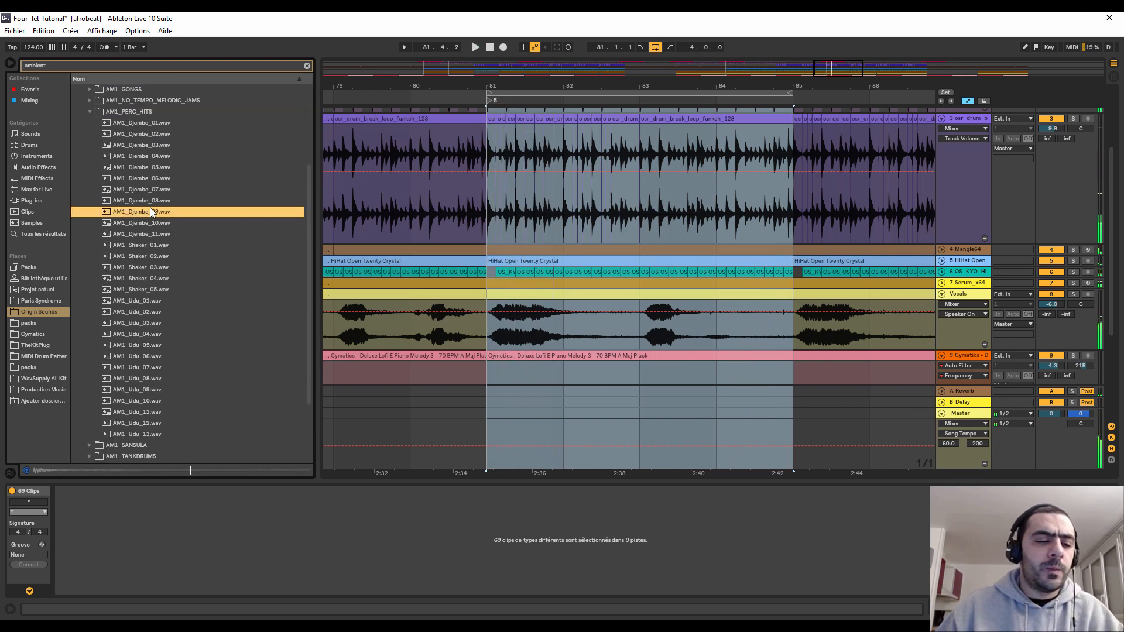
click(150, 276)
click(142, 312)
click(147, 367)
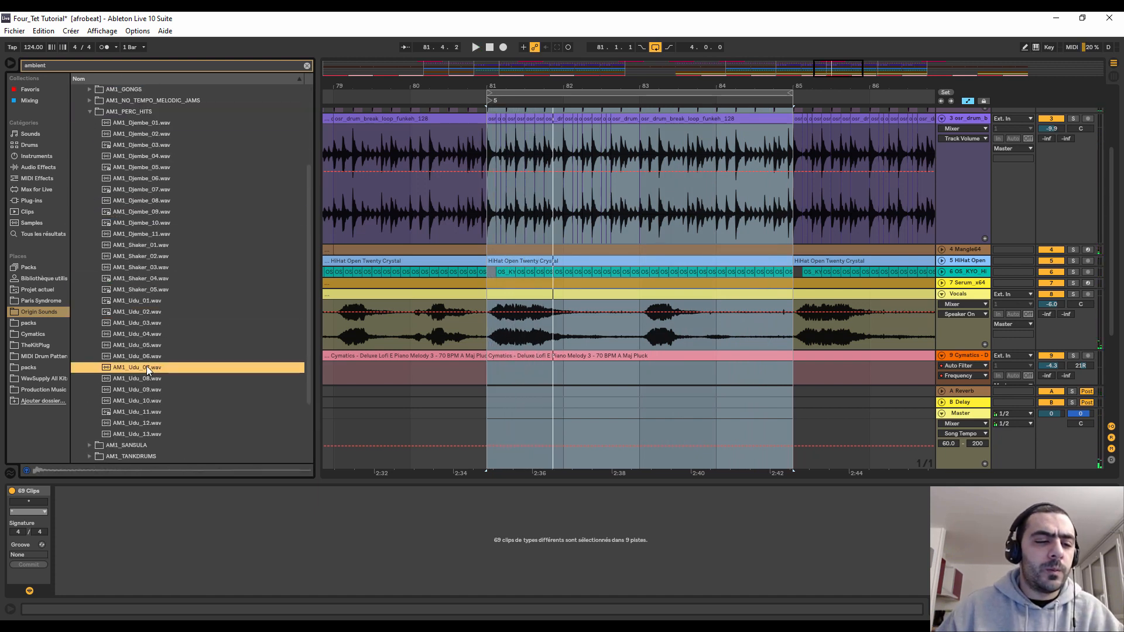
click(148, 356)
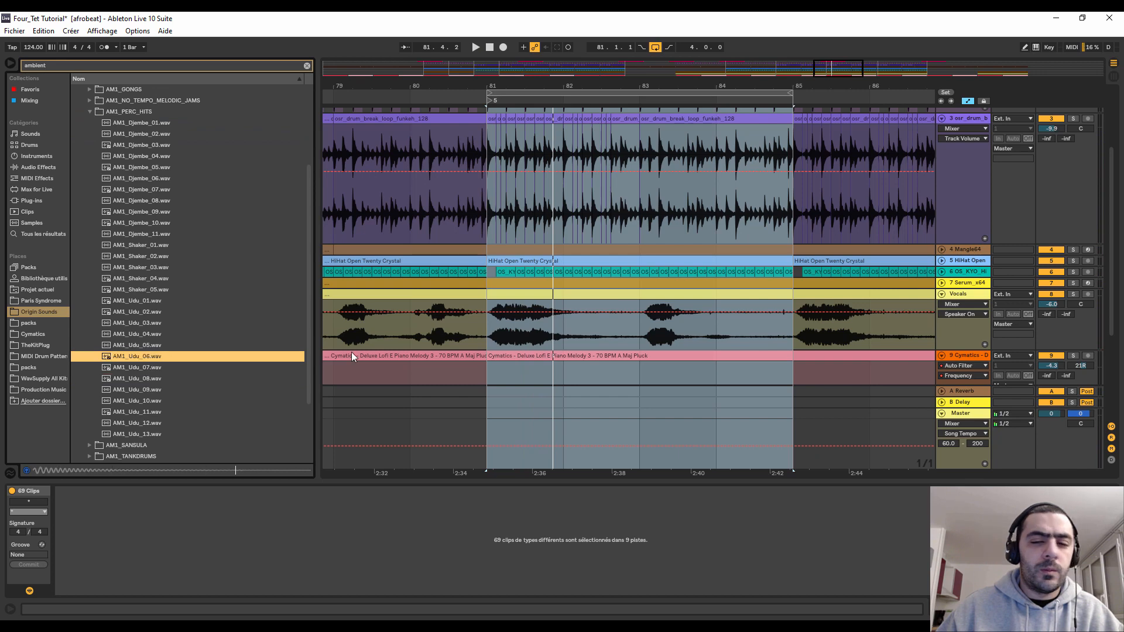
- Insert a new MIDI track directly below the drum break loop track
click(964, 121)
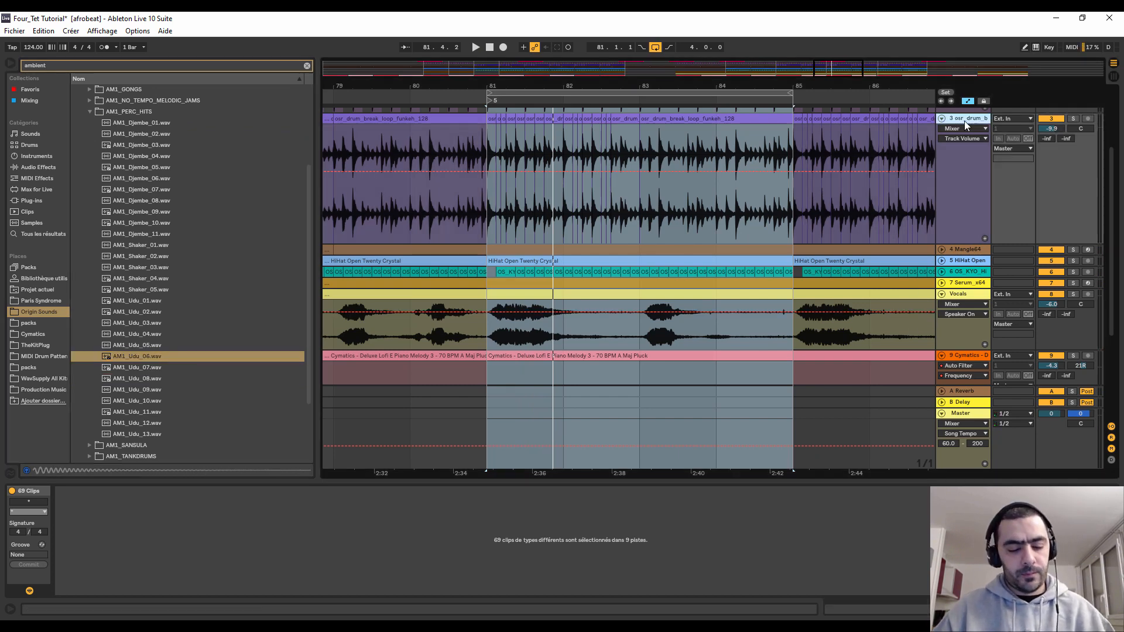
key(ctrl+shift+t)
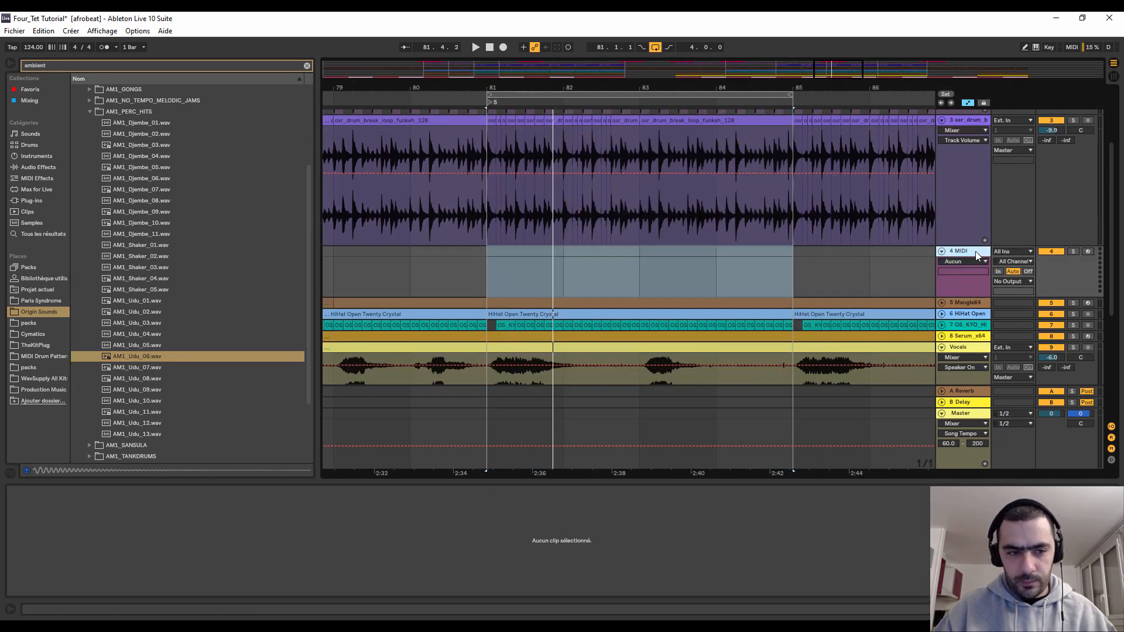
- Clear the browser search and load an empty Drum Rack onto the new MIDI track, then start playback
click(974, 251)
key(ctrl+f)
key(BackSpace)
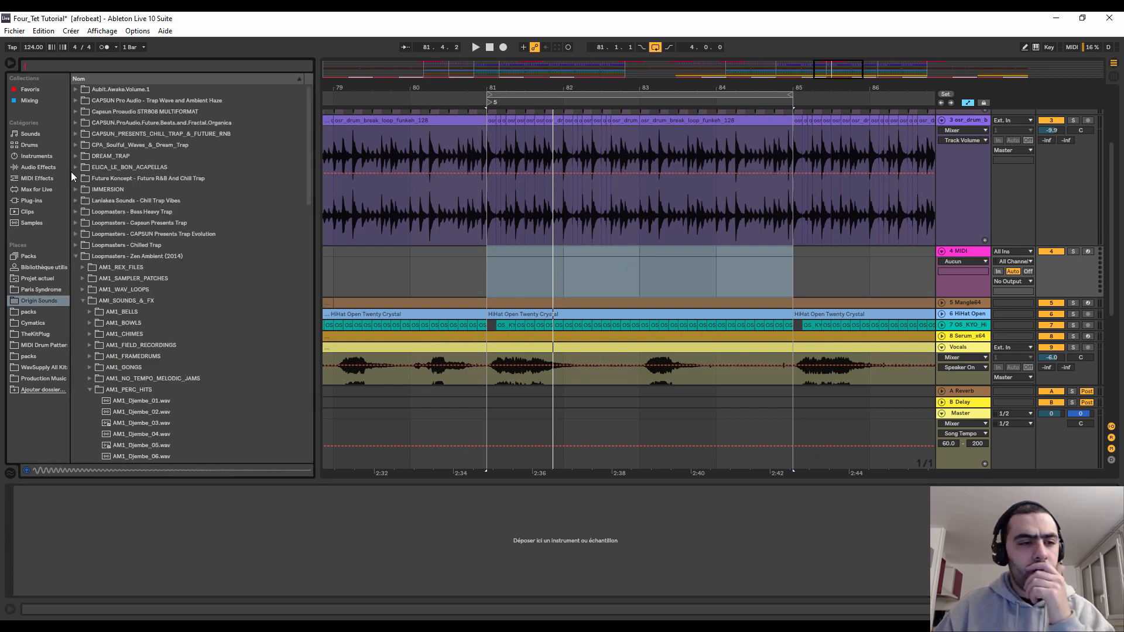
click(36, 157)
click(100, 113)
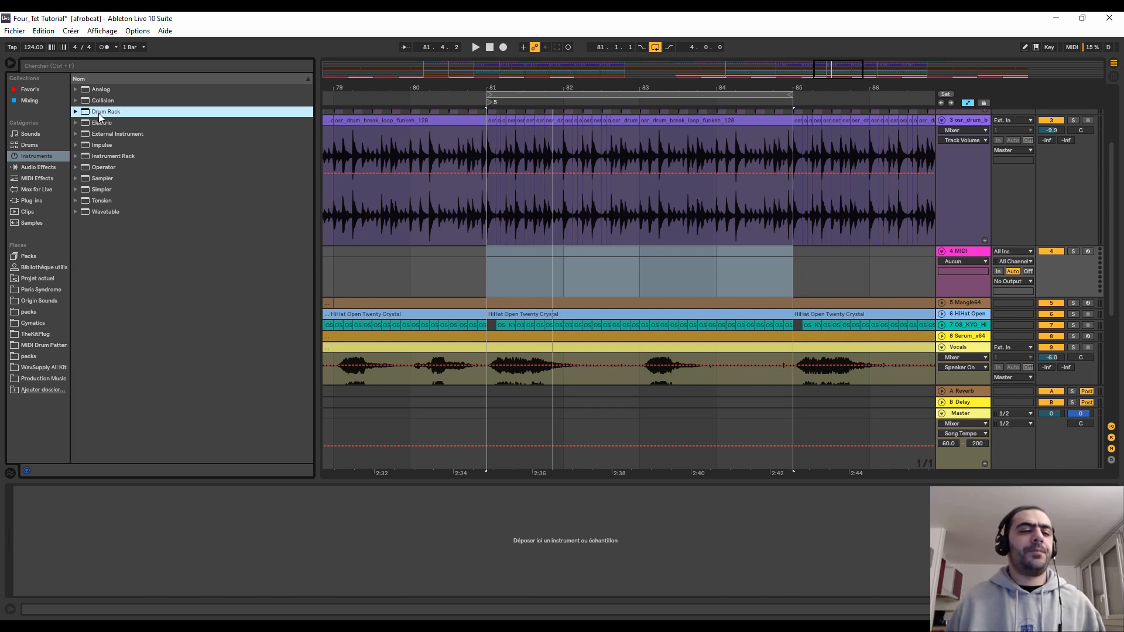
drag(104, 117, 532, 263)
key(space)
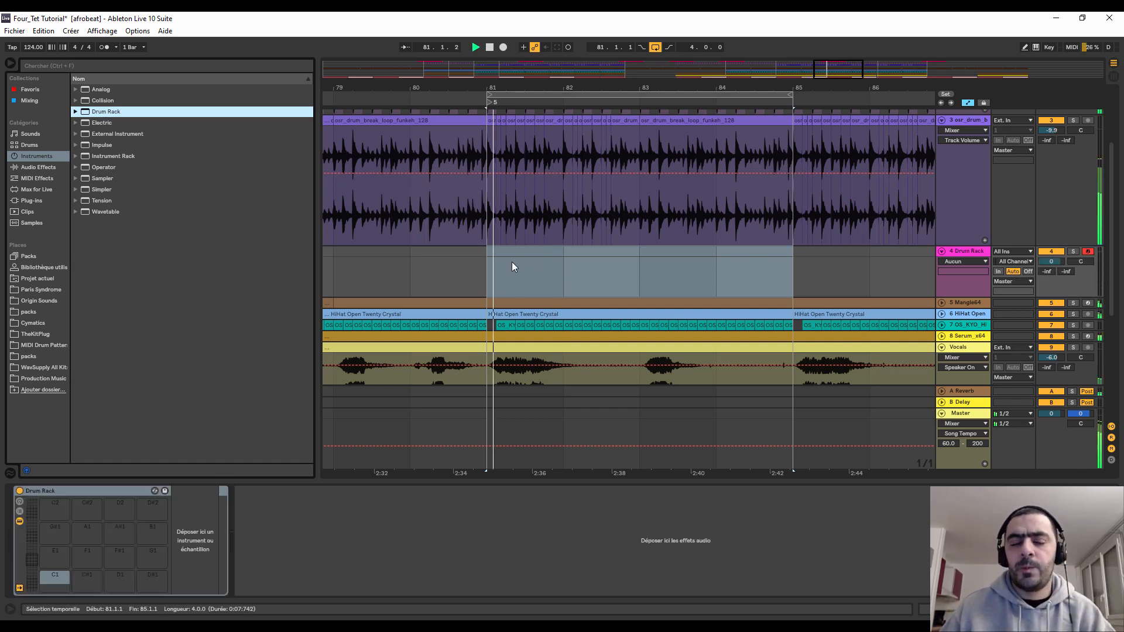
- Load all AM1_PERC_HITS samples from AM1_Djembe_01.wav to AM1_Udu_13.wav into the Drum Rack starting at pad C1
click(30, 298)
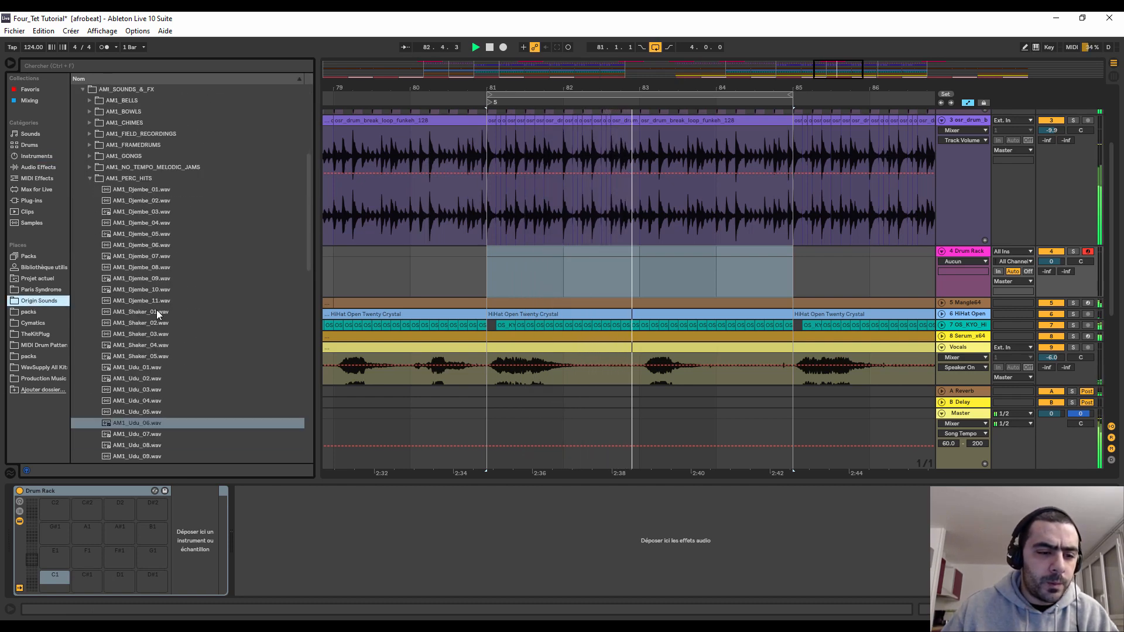
click(144, 191)
scroll(171, 315, down, 5)
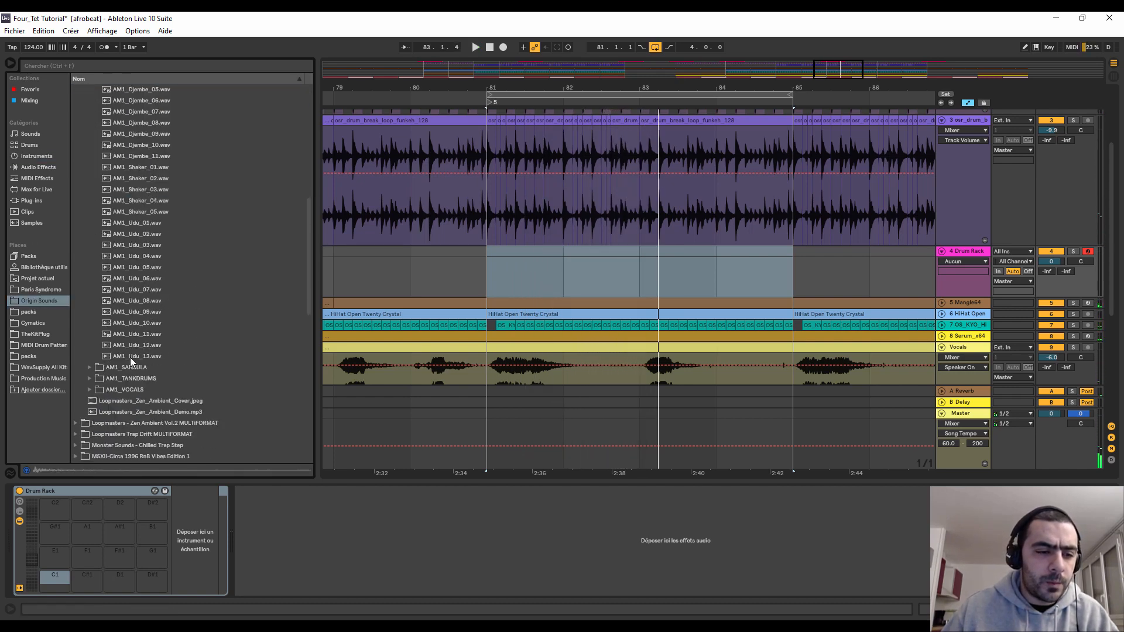
shift+click(132, 355)
drag(137, 332, 57, 586)
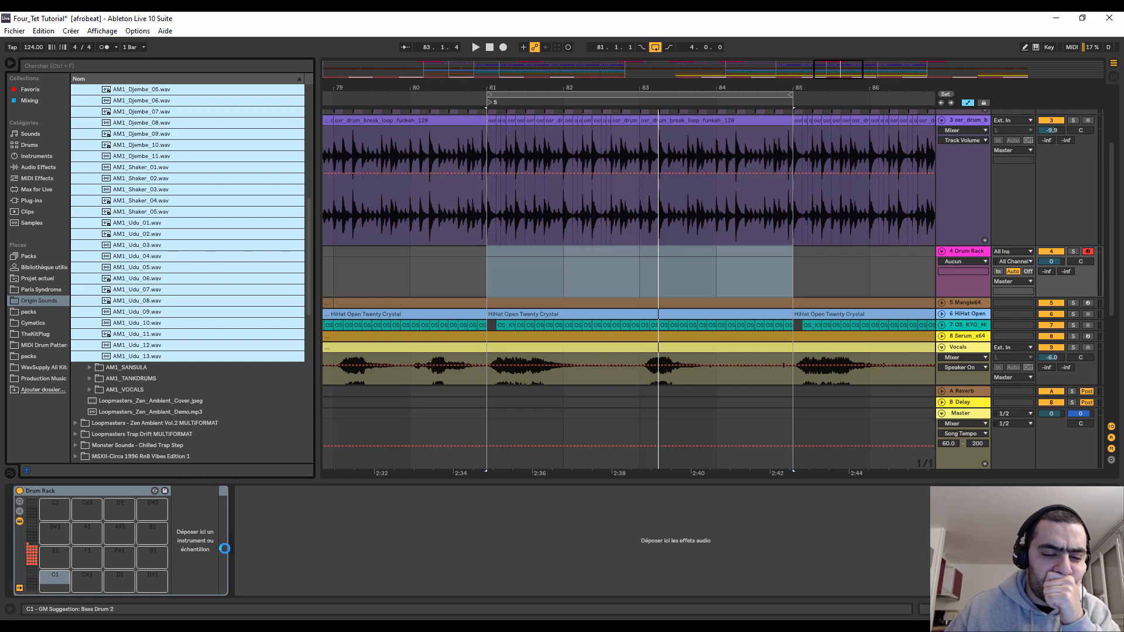
- Switch to Splice and preview more "ambient clap" percussion results, from 03_Claps_Snares_OneShot.wav down to TSB16_Clap_75bpm.wav
click(656, 624)
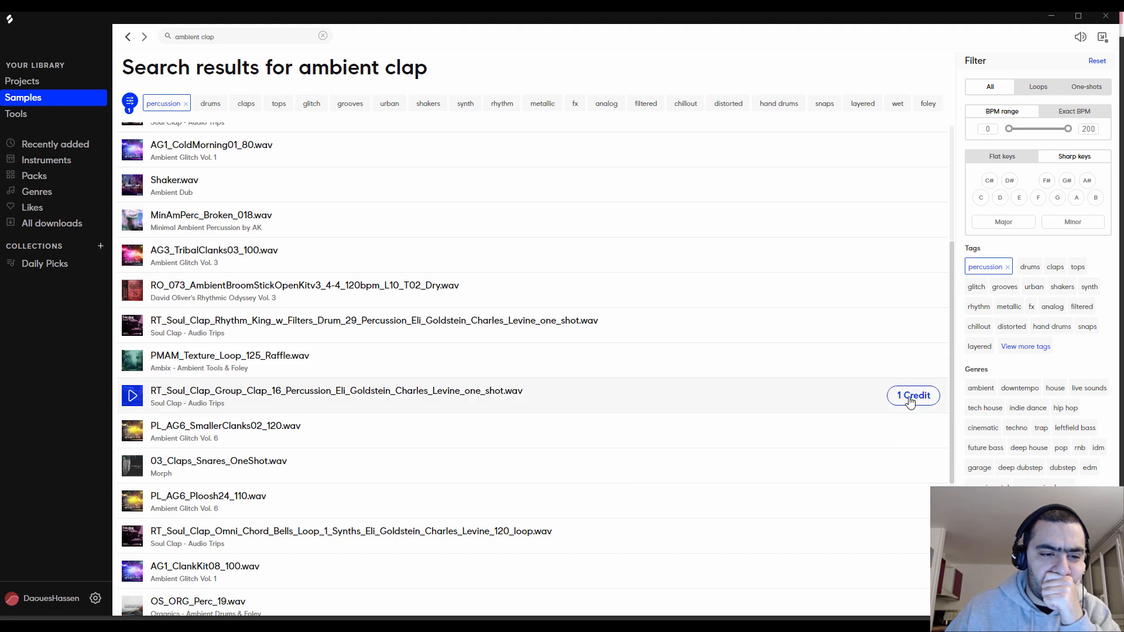
click(133, 466)
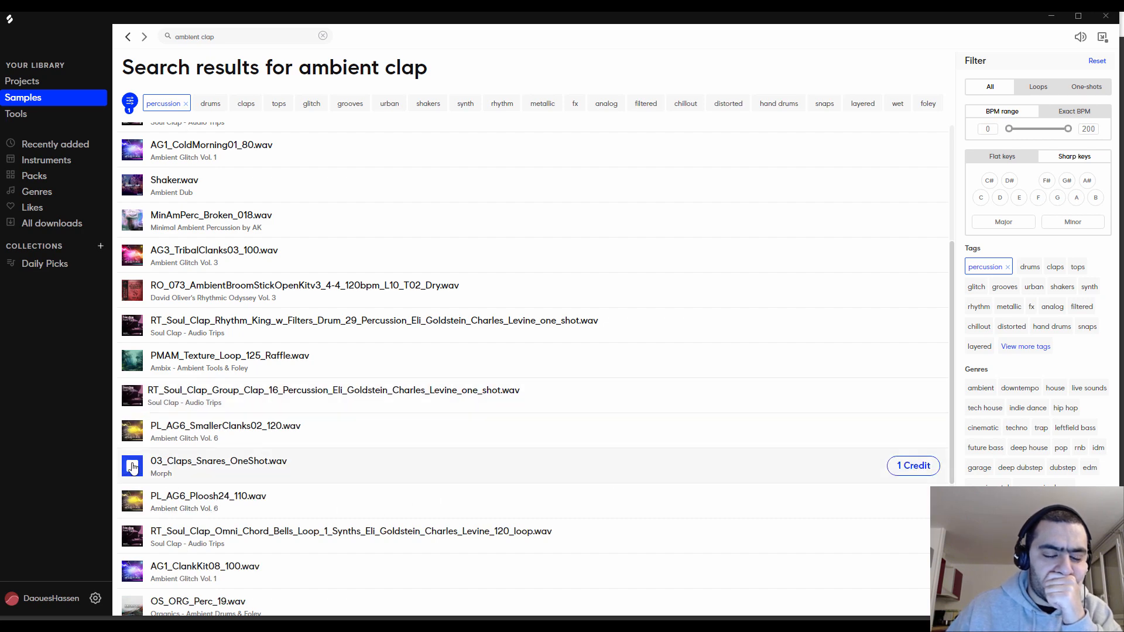
click(133, 537)
scroll(155, 459, down, 4)
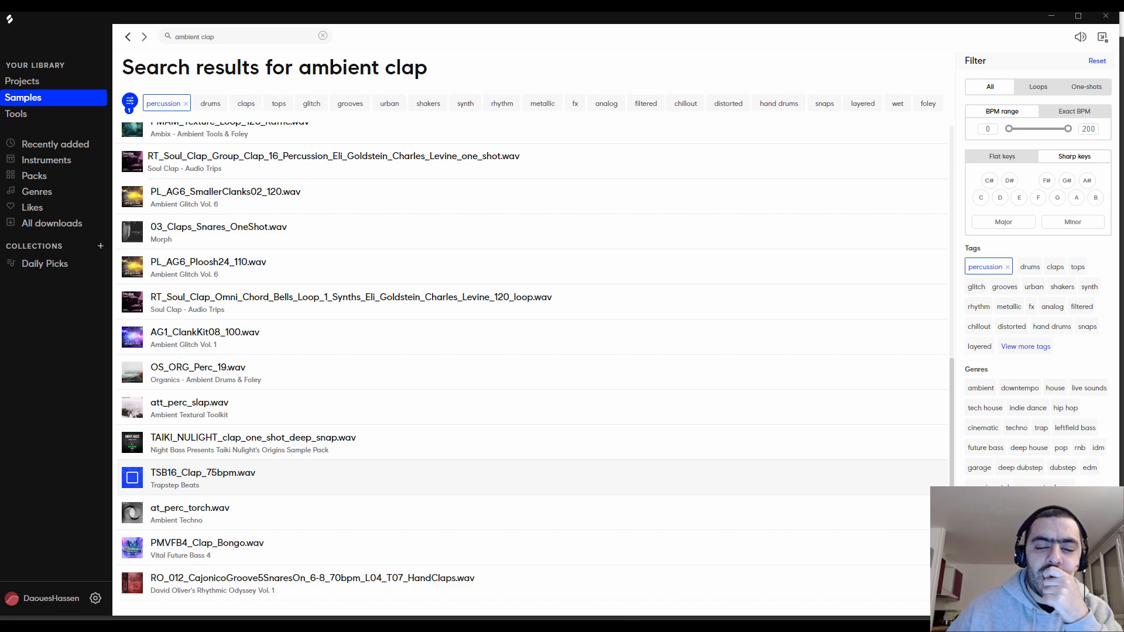
- Return to Ableton Live and create a four-bar MIDI clip on the Drum Rack track from bar 81 to 85, opening its notes
key(alt+Tab)
drag(488, 272, 779, 266)
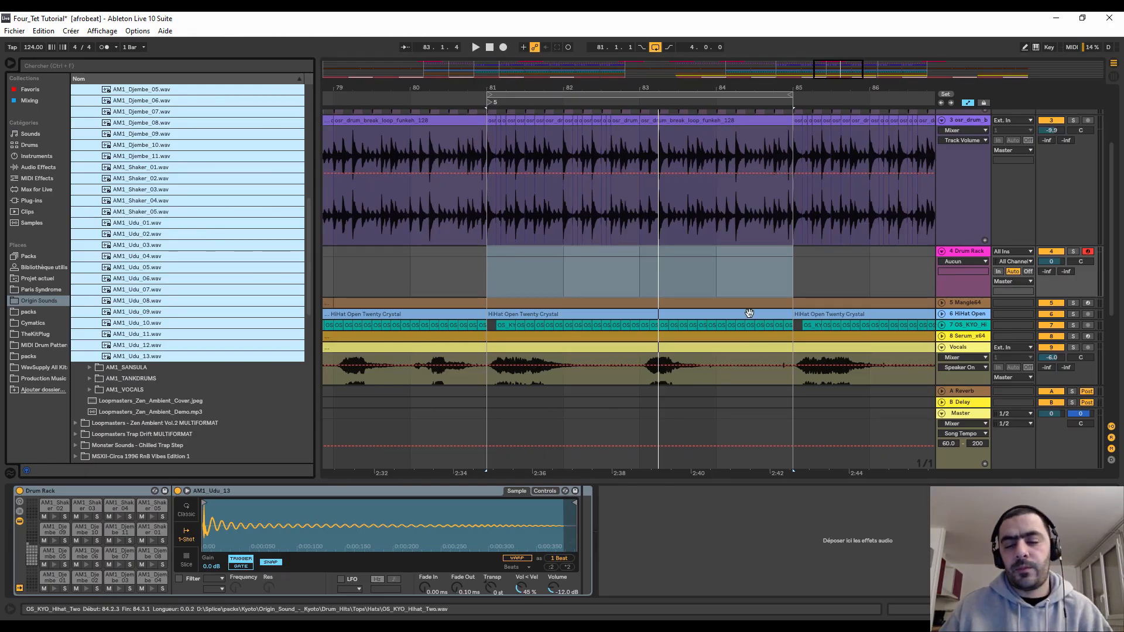
key(space)
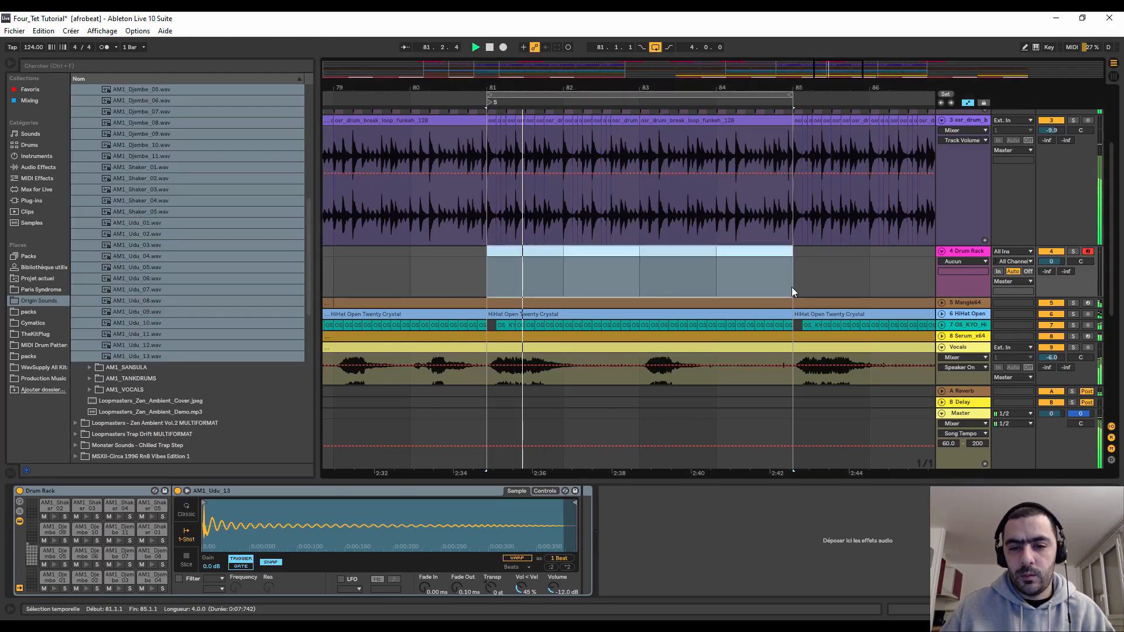
double_click(494, 247)
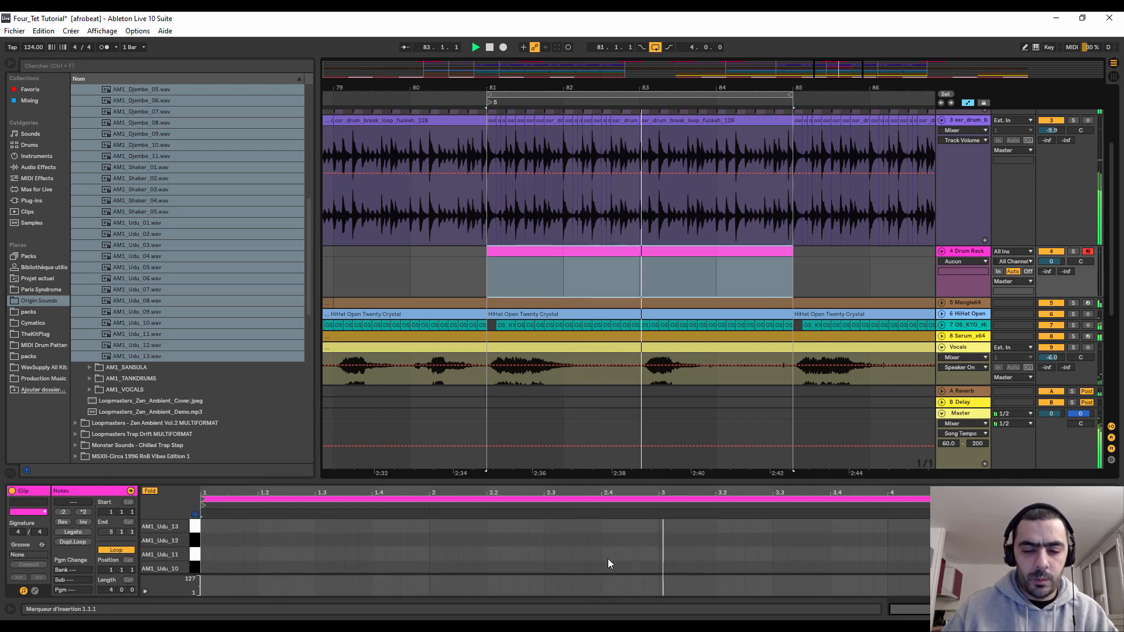
- Check Splice briefly, return to Ableton Live, and enlarge the Drum Rack track and the clip's note editor
key(alt+Tab)
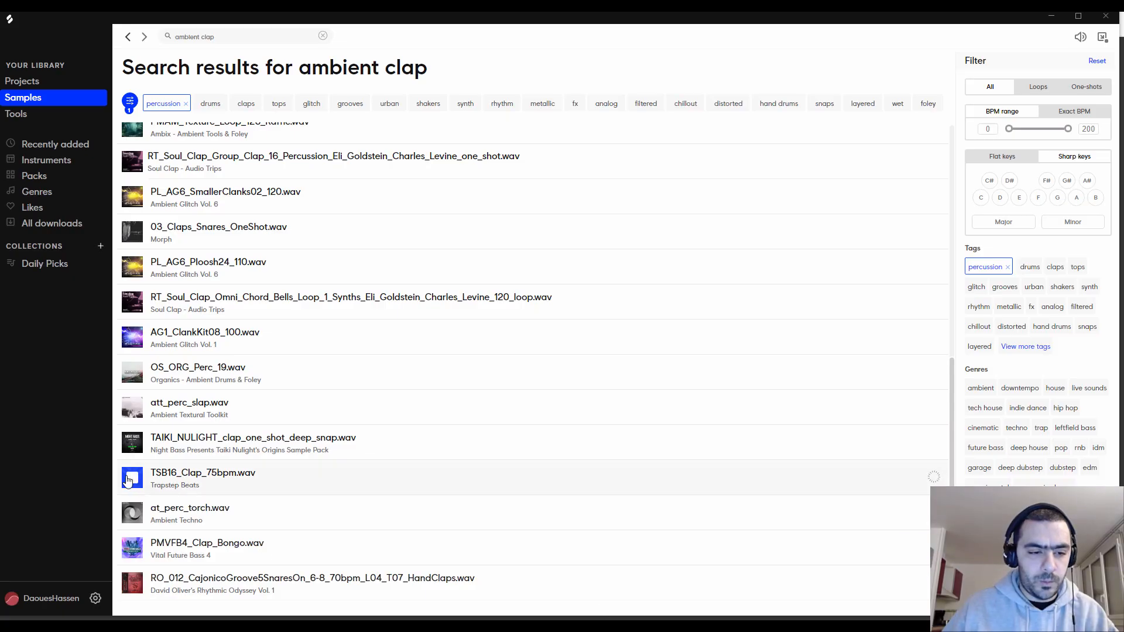
key(alt+Tab)
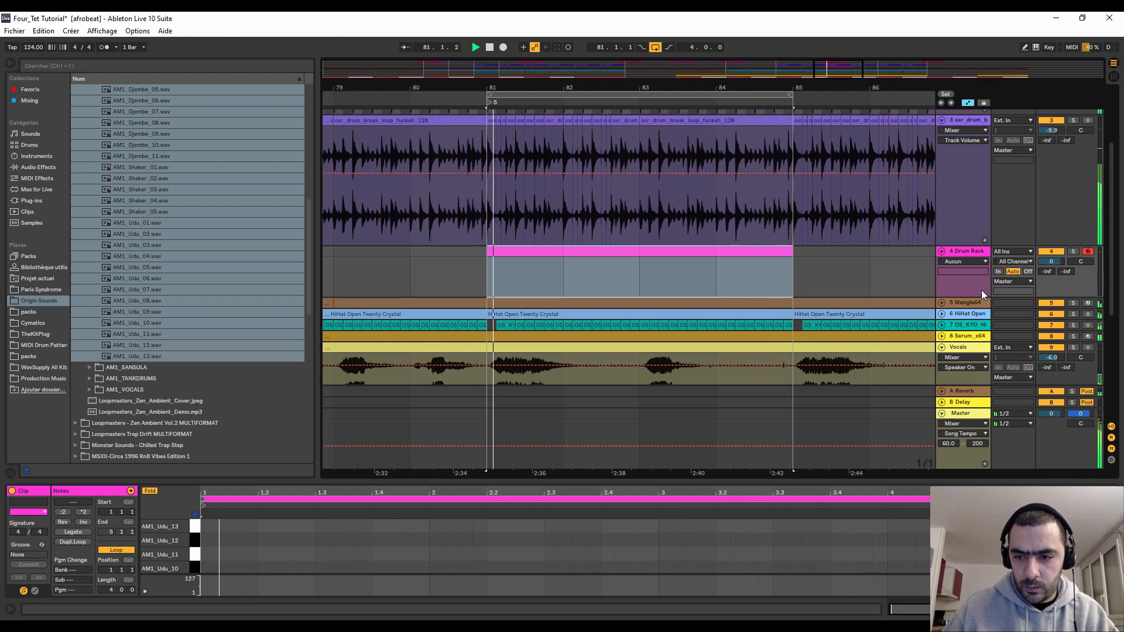
drag(972, 297, 972, 336)
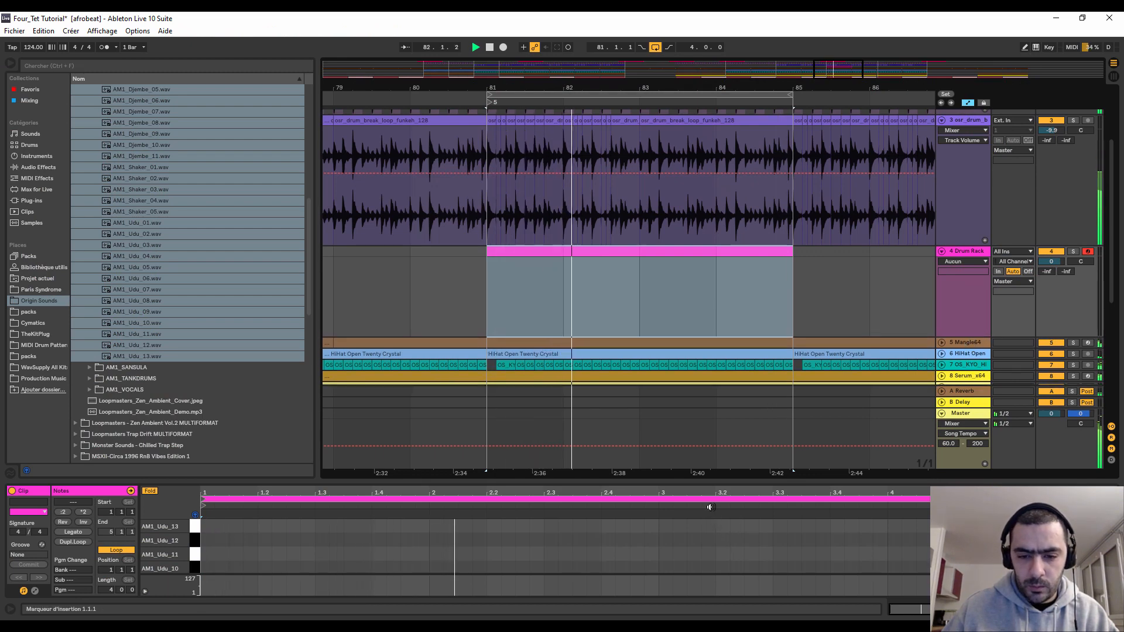
drag(712, 479, 672, 248)
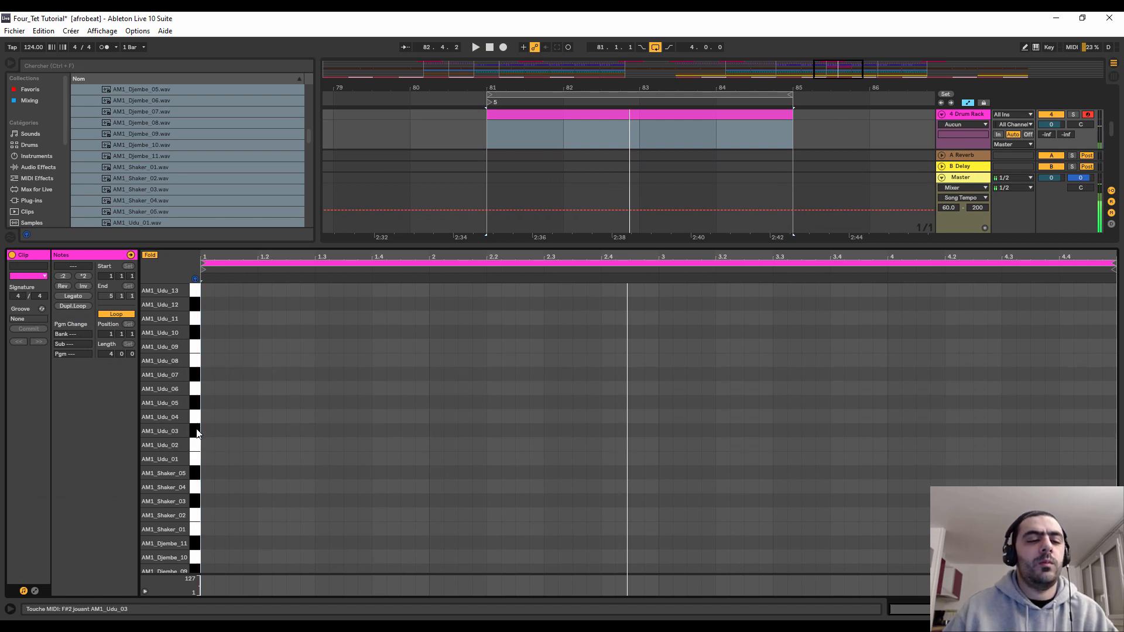
- Add an AM1_Udu_02 note to the clip running from 1.2.3 to 1.3.1
double_click(321, 444)
click(340, 442)
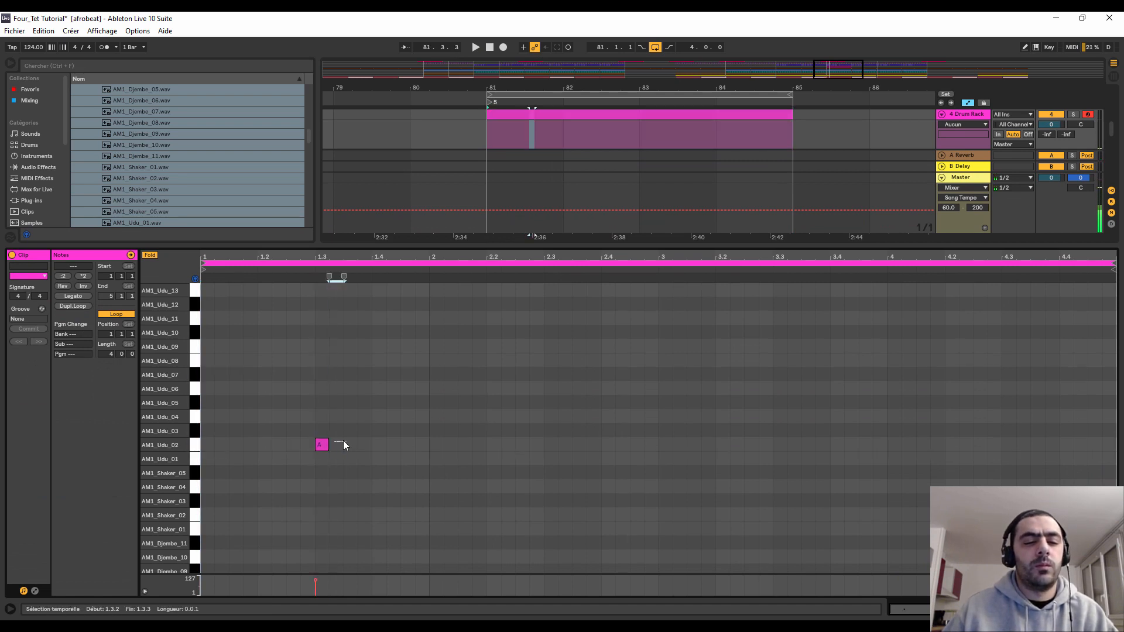
mouse_move(327, 443)
mouse_down()
mouse_move(355, 446)
mouse_move(307, 449)
mouse_up()
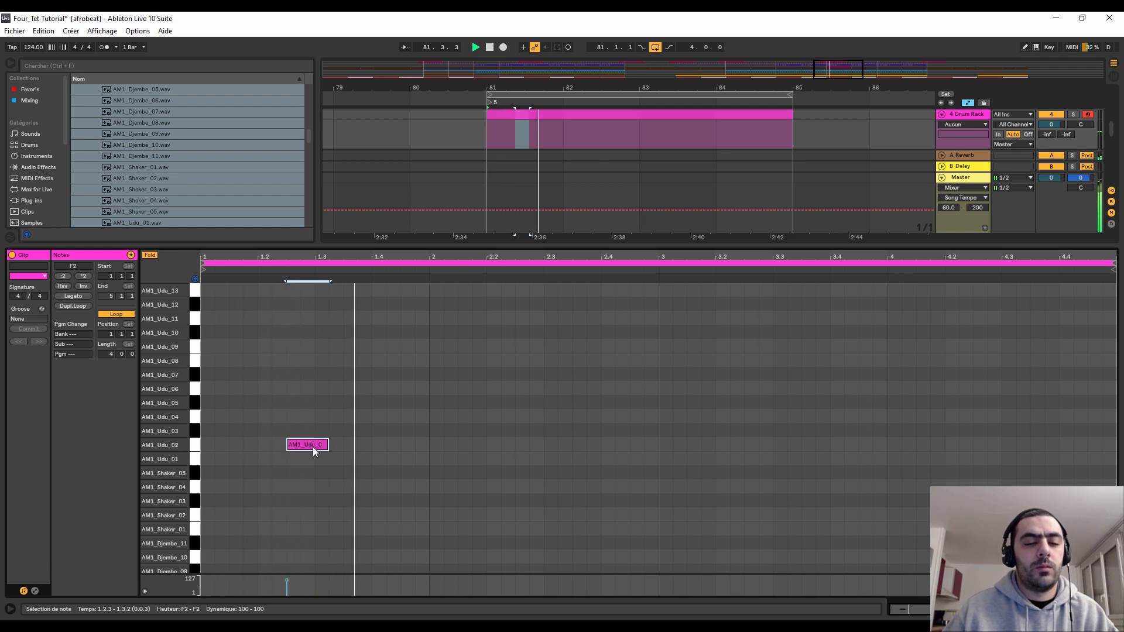
drag(328, 444, 314, 445)
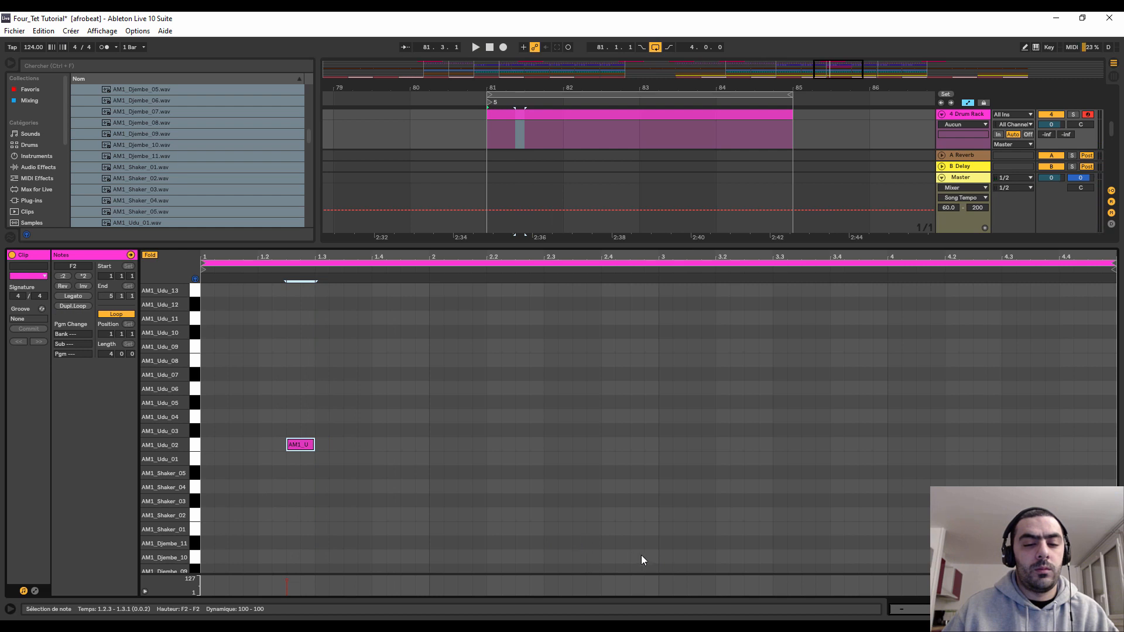
- Duplicate the clip's loop with its note to a length of eight bars and play it
drag(641, 559, 201, 434)
click(69, 305)
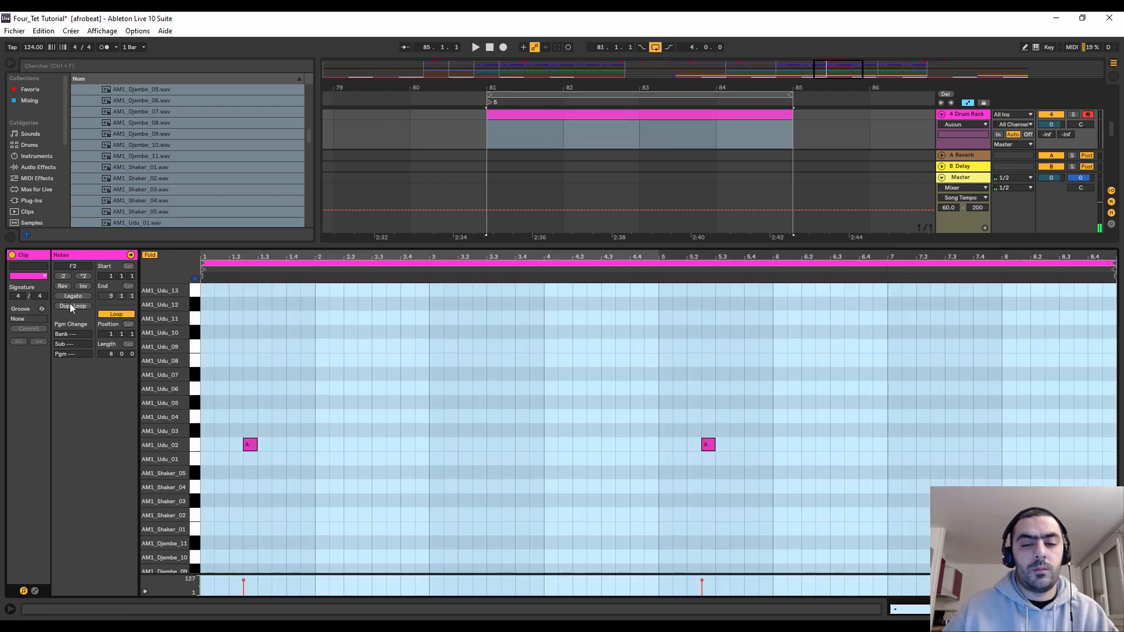
click(533, 490)
key(space)
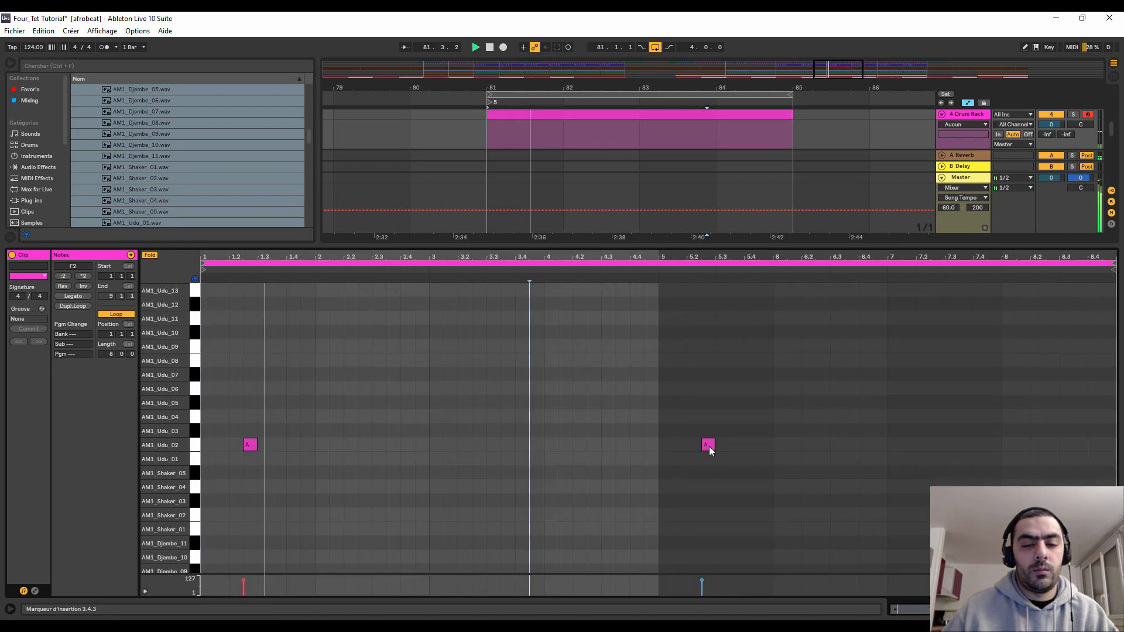
- Move the duplicated AM1_Udu_02 note to 4.2.3 and add an AM1_Udu_04 note at 1.3.1
mouse_move(708, 445)
mouse_down()
mouse_move(559, 443)
mouse_move(590, 446)
mouse_up()
click(603, 501)
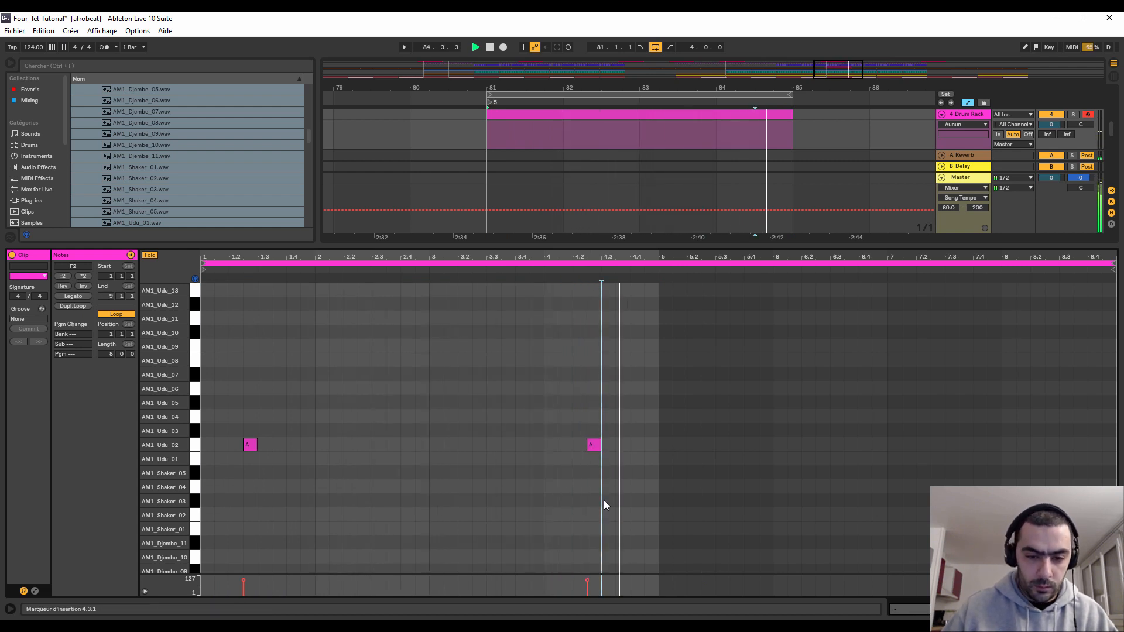
double_click(264, 416)
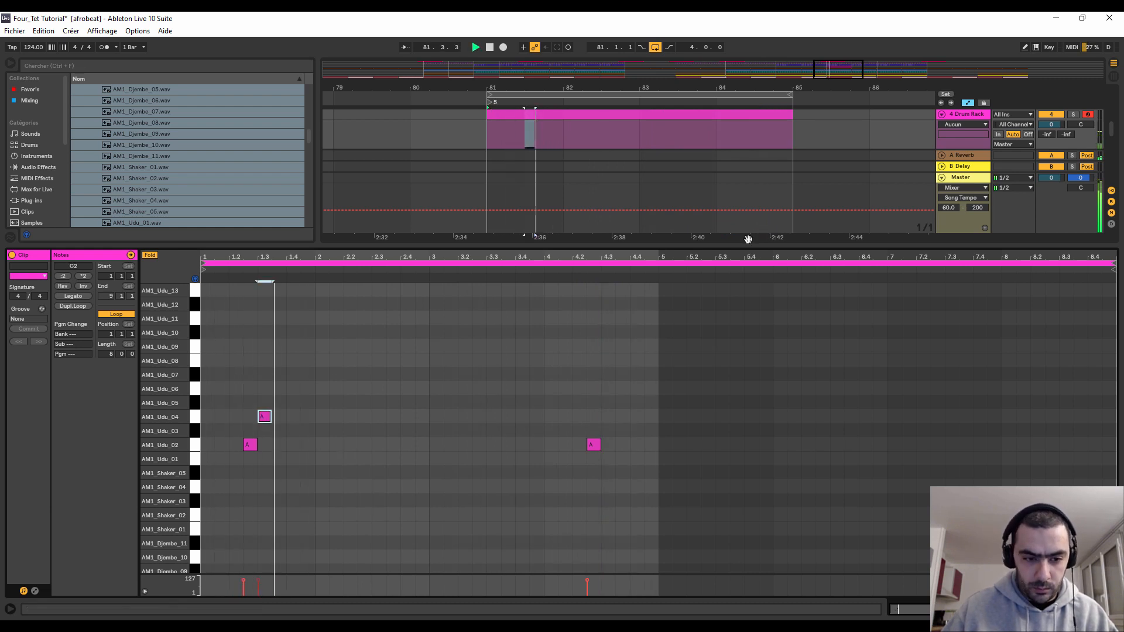
- Show the Drum Rack devices and set the AM1_Udu_13 sample's volume to -6 dB, then resume playback
key(space)
key(shift+Tab)
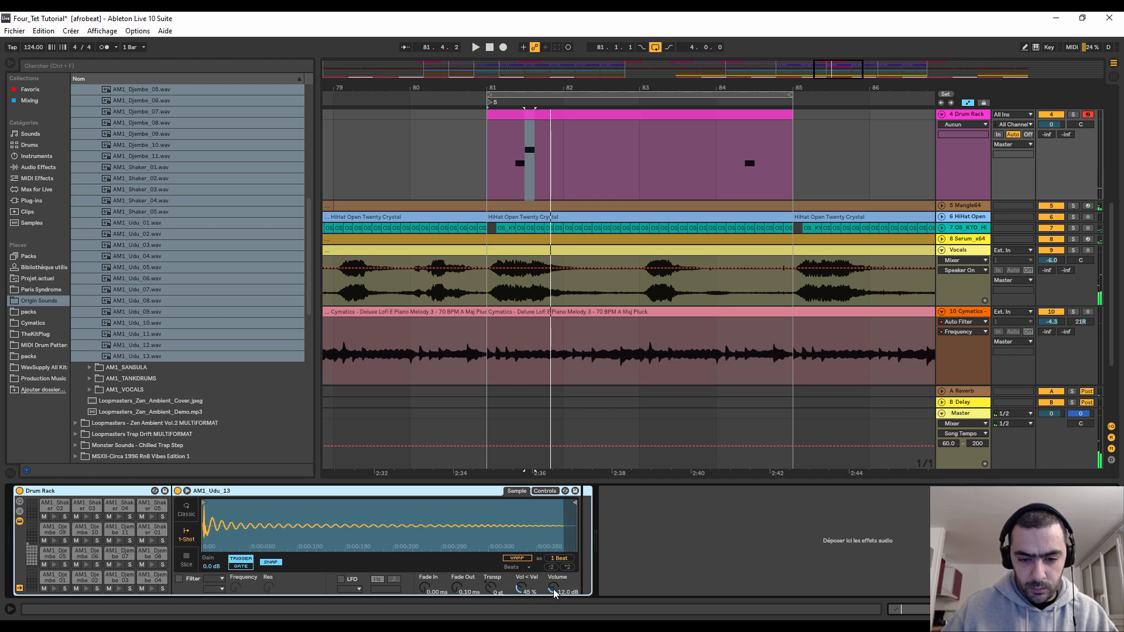
drag(553, 588, 553, 577)
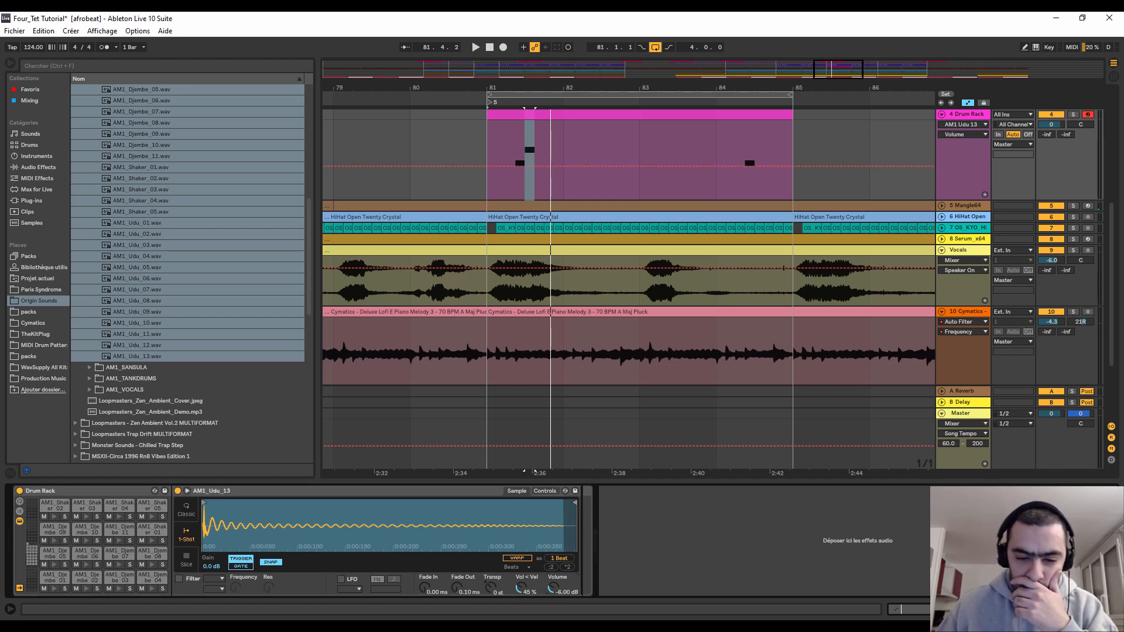
right_click(553, 578)
click(610, 483)
key(space)
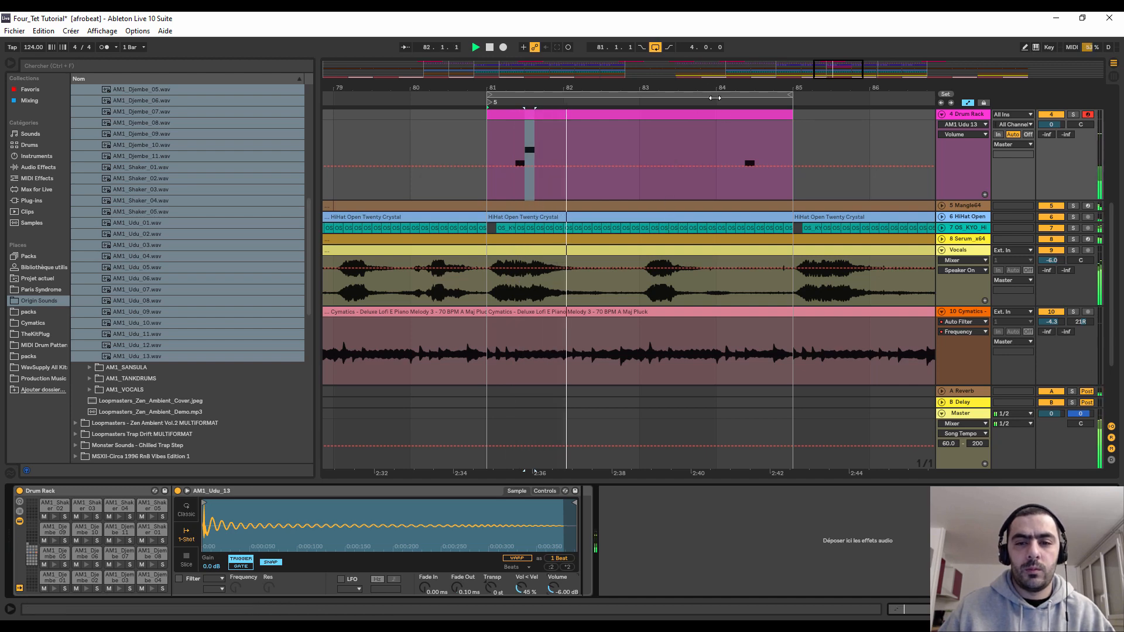
- Reopen the percussion clip and add an AM1_Udu_04 note of length 0.0.2 at 4.3.2
double_click(518, 153)
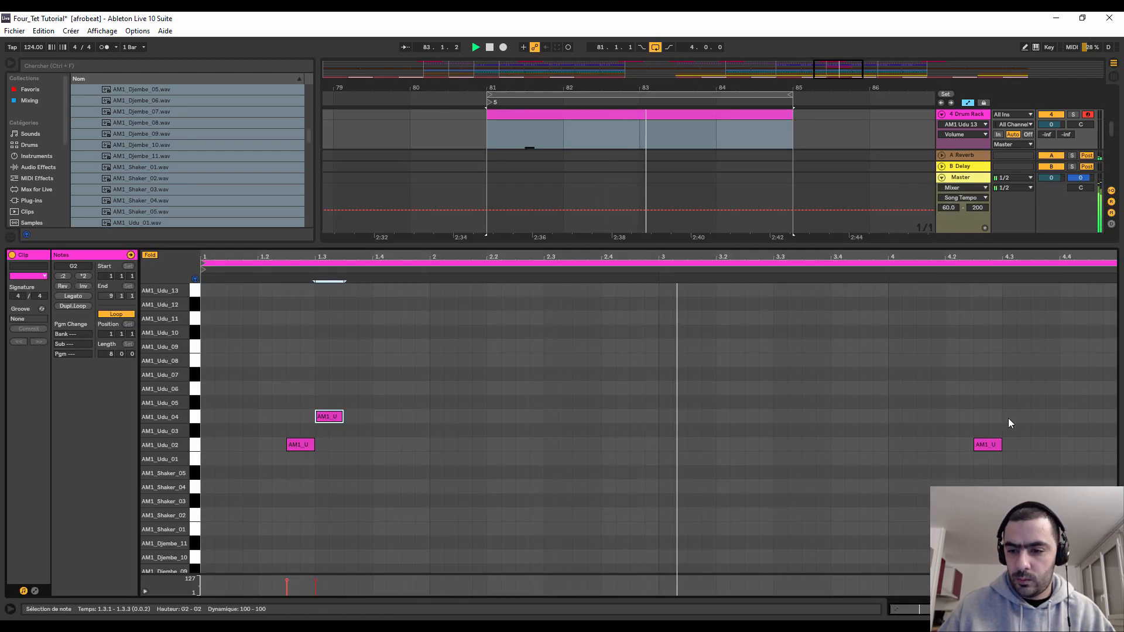
double_click(1031, 416)
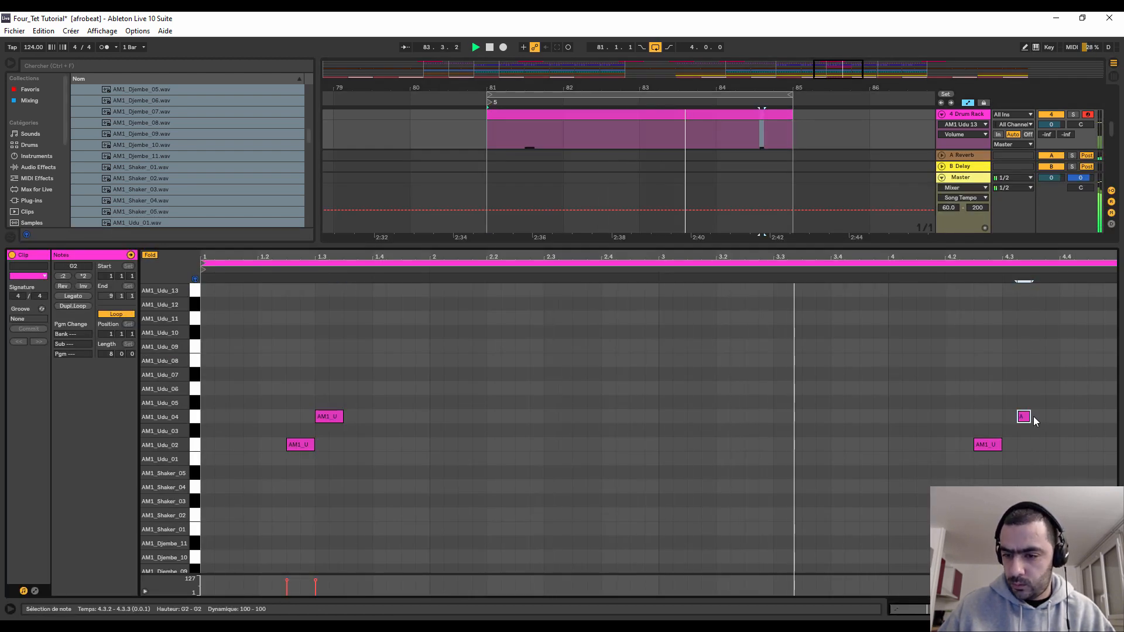
click(1024, 455)
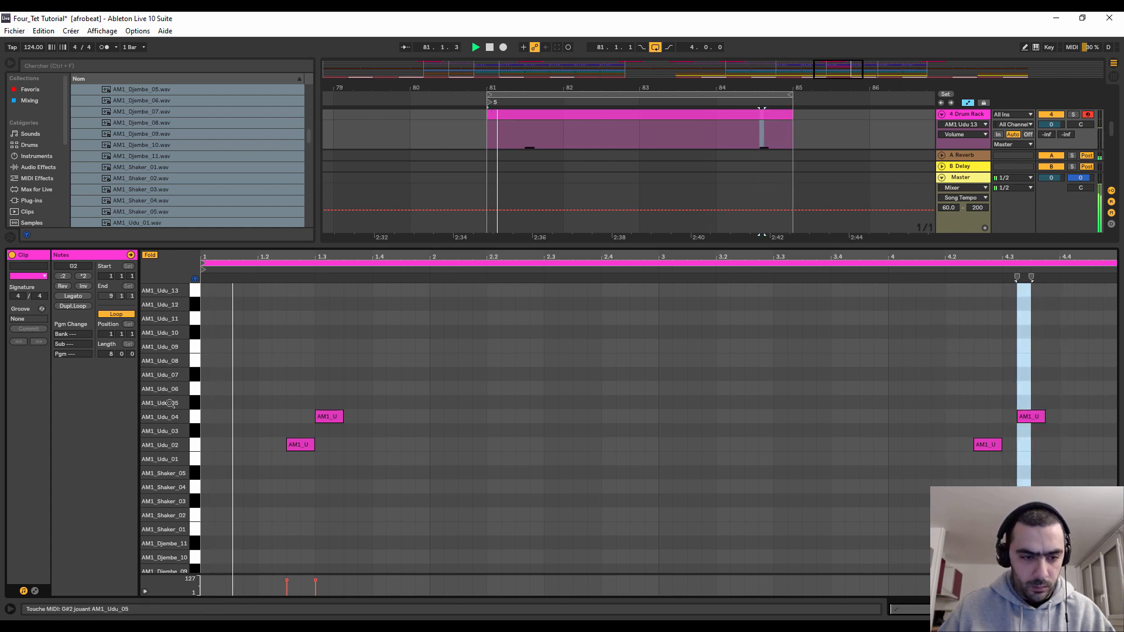
- Audition the higher udu sounds and add an AM1_Udu_12 note from 1.1.3 to 1.2.1, then play the clip
key(space)
click(196, 360)
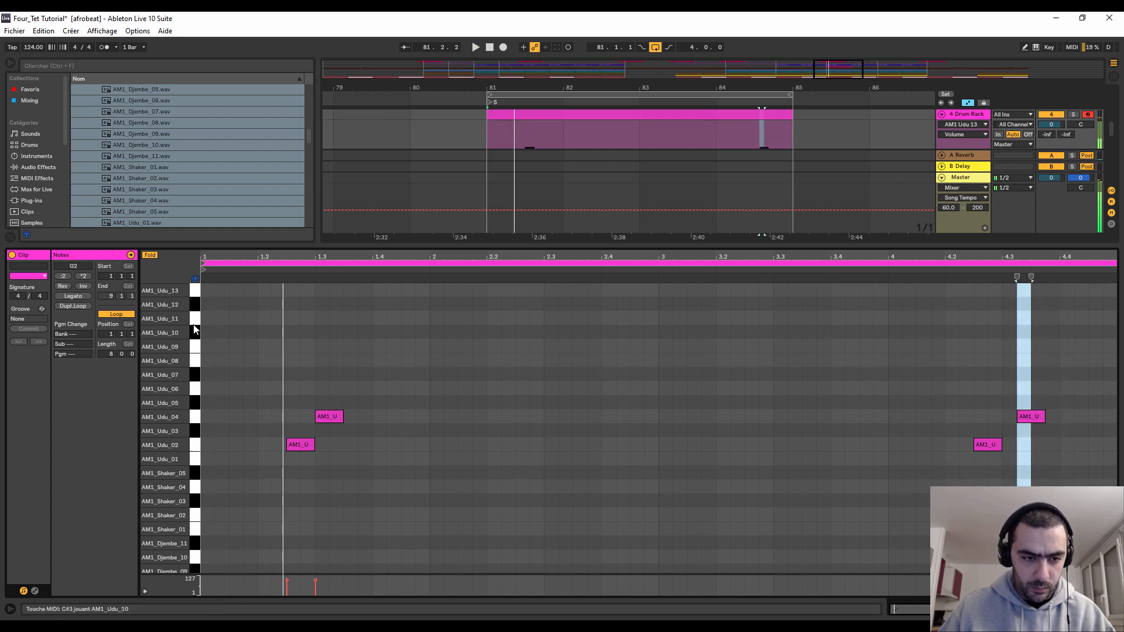
click(196, 306)
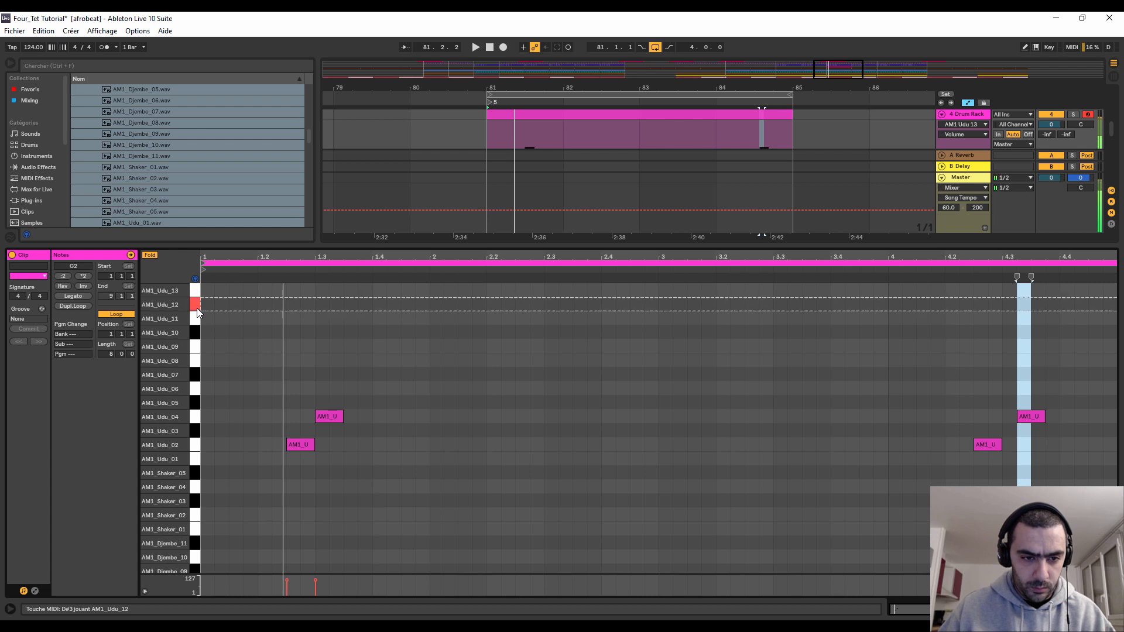
double_click(236, 305)
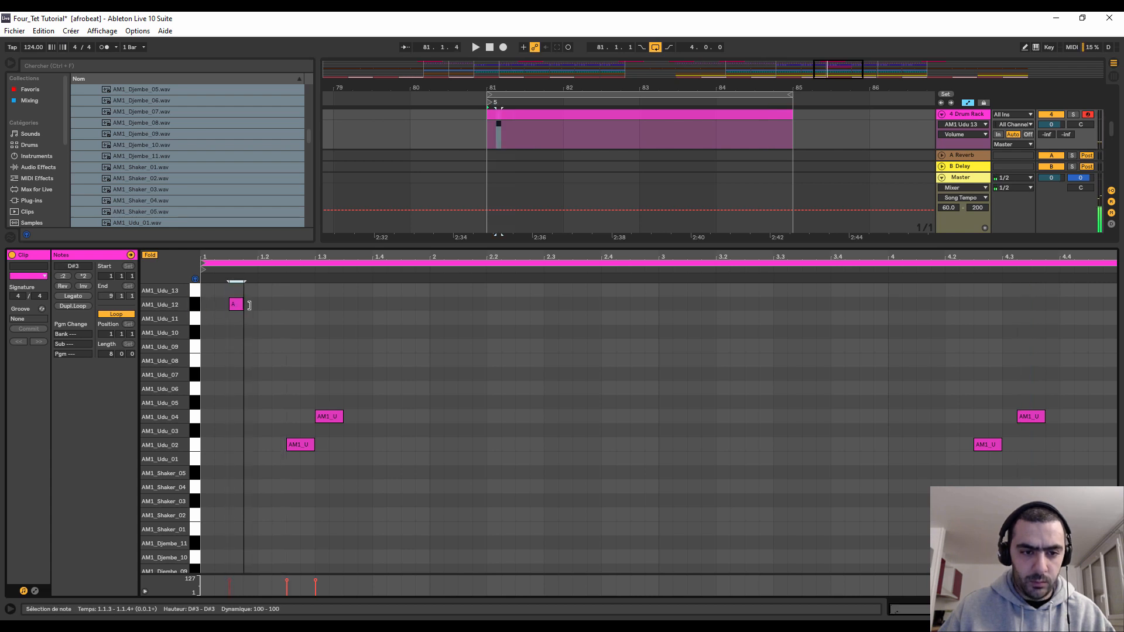
drag(249, 304, 258, 305)
key(space)
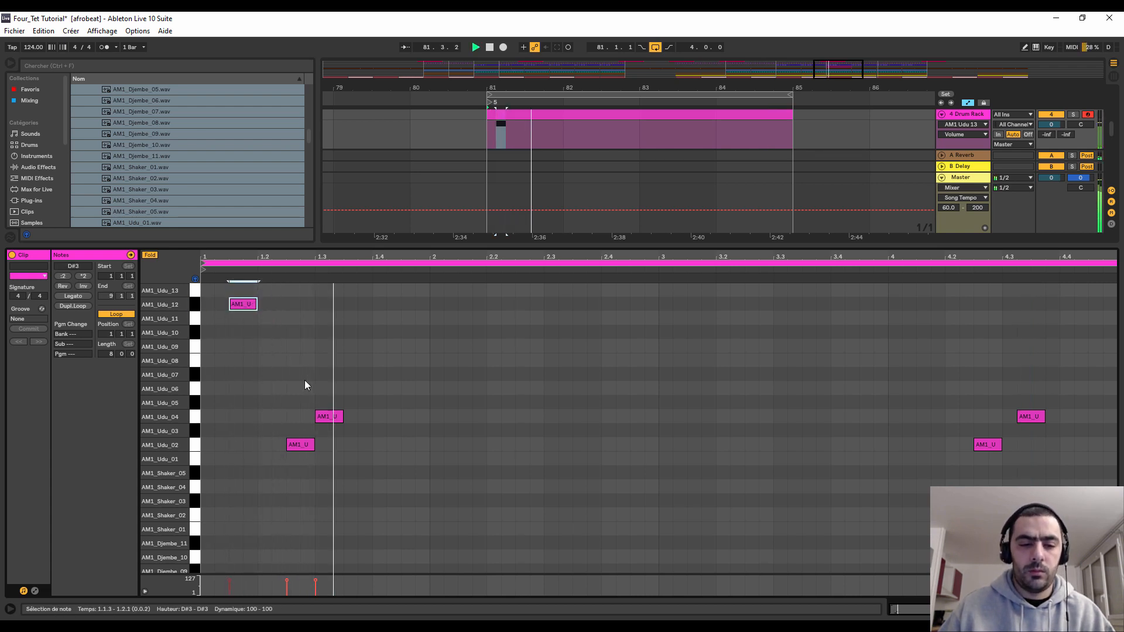
- Move the AM1_Udu_12 note to 1.4.3 and play the pattern again
key(space)
drag(250, 305, 426, 303)
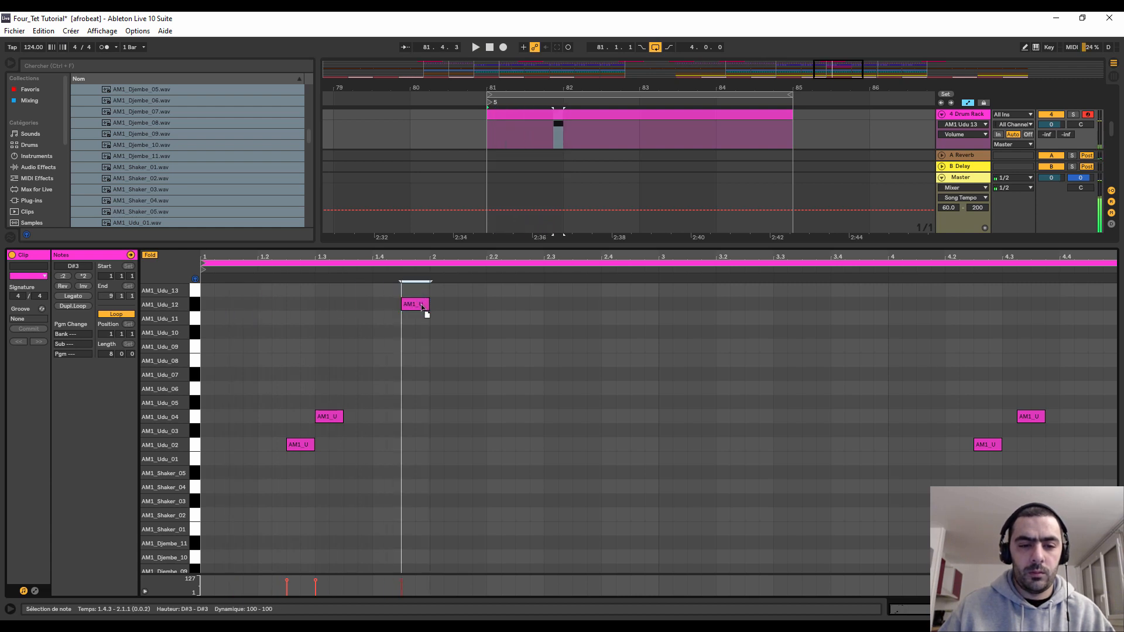
click(415, 369)
key(space)
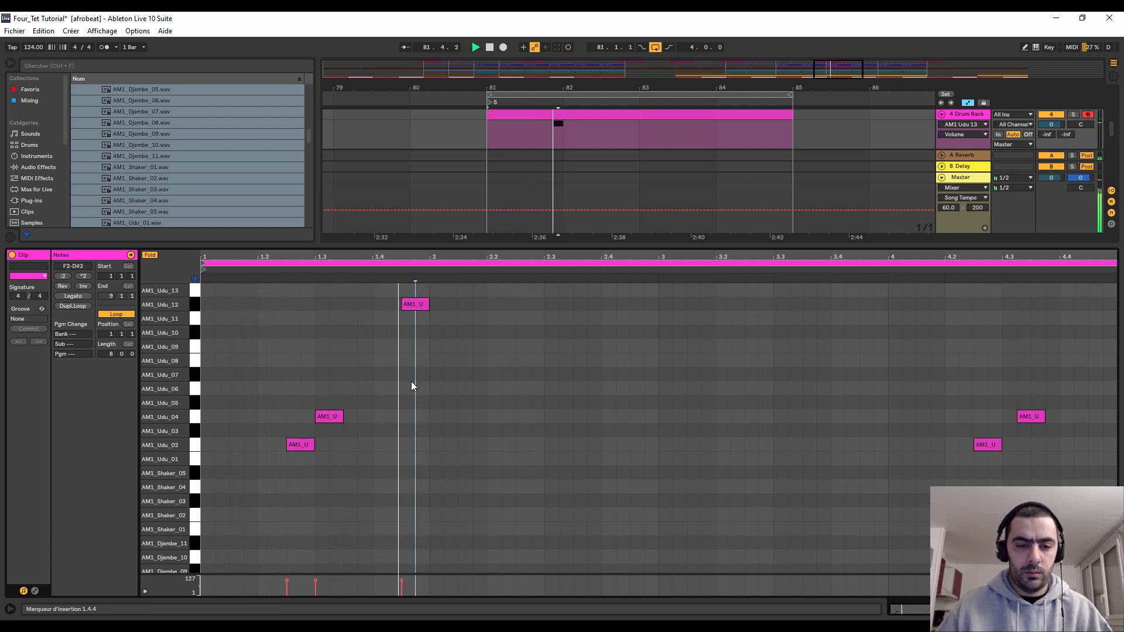
- Copy the AM1_Udu_12 note to 4.1.1 and stop playback
drag(416, 303, 911, 315)
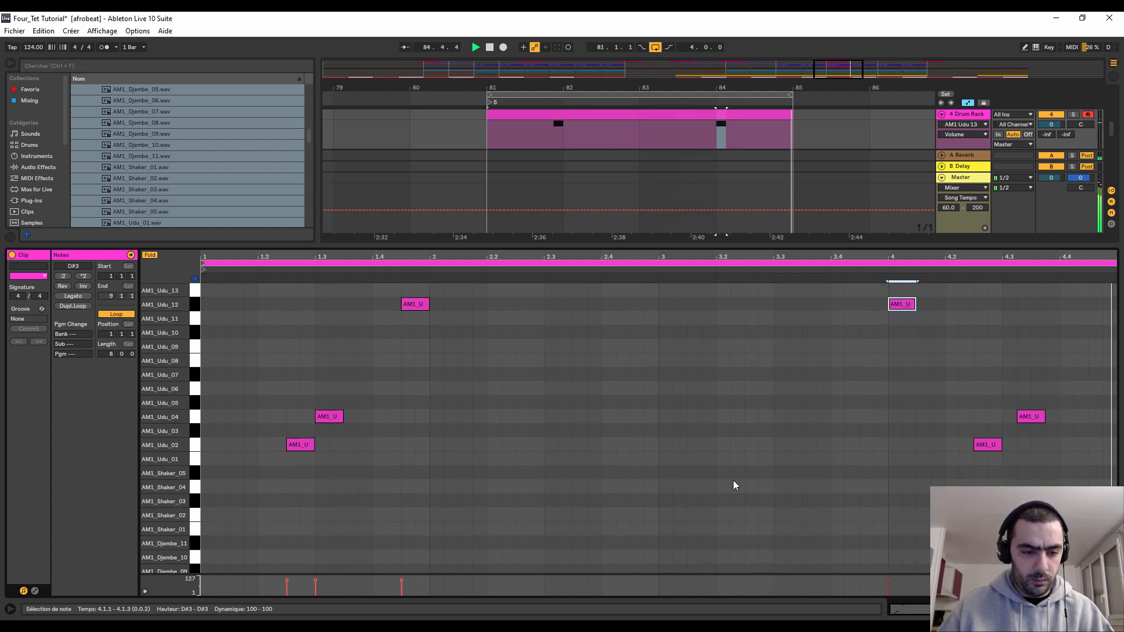
key(space)
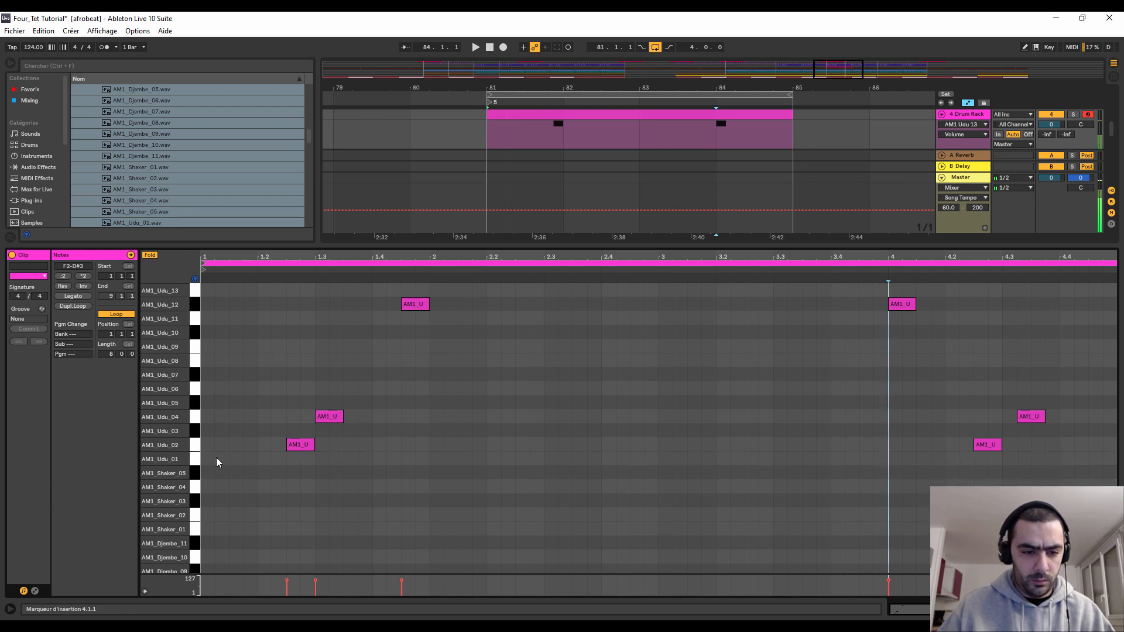
- Try an AM1_Udu_01 note from 1.1.3 to 1.2.1 in playback and deactivate it
double_click(233, 461)
drag(243, 459, 280, 458)
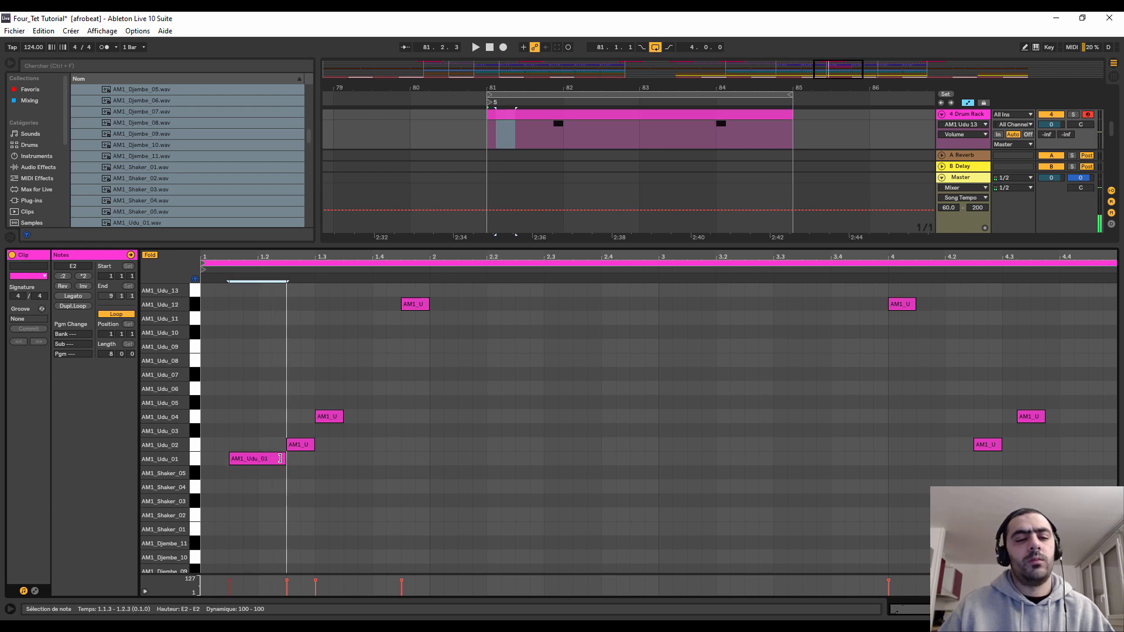
click(378, 523)
key(space)
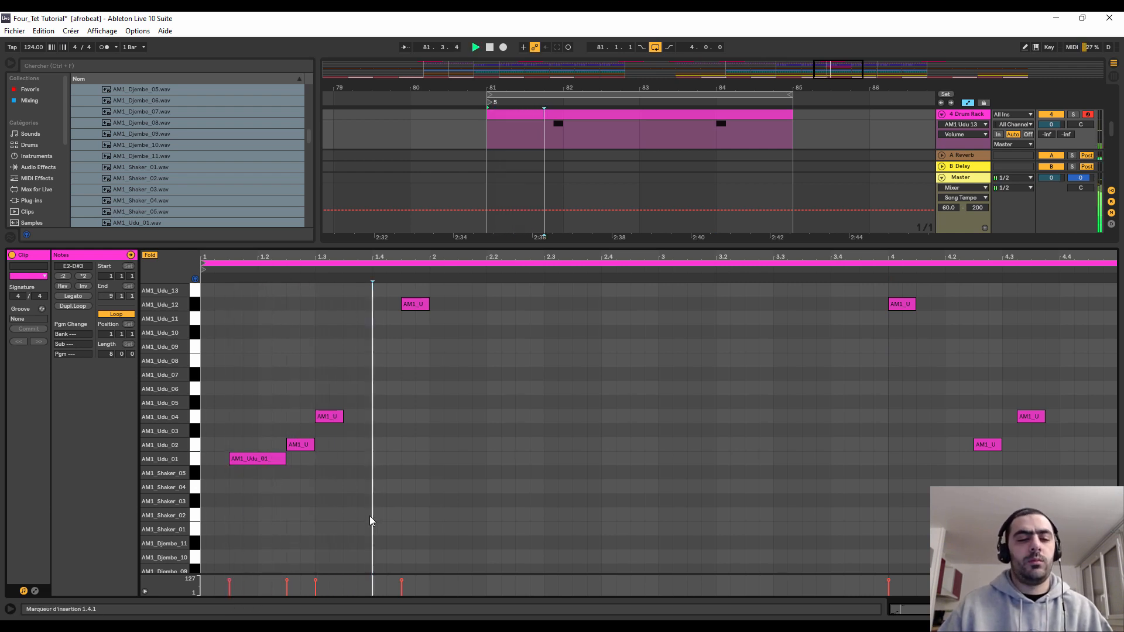
click(254, 461)
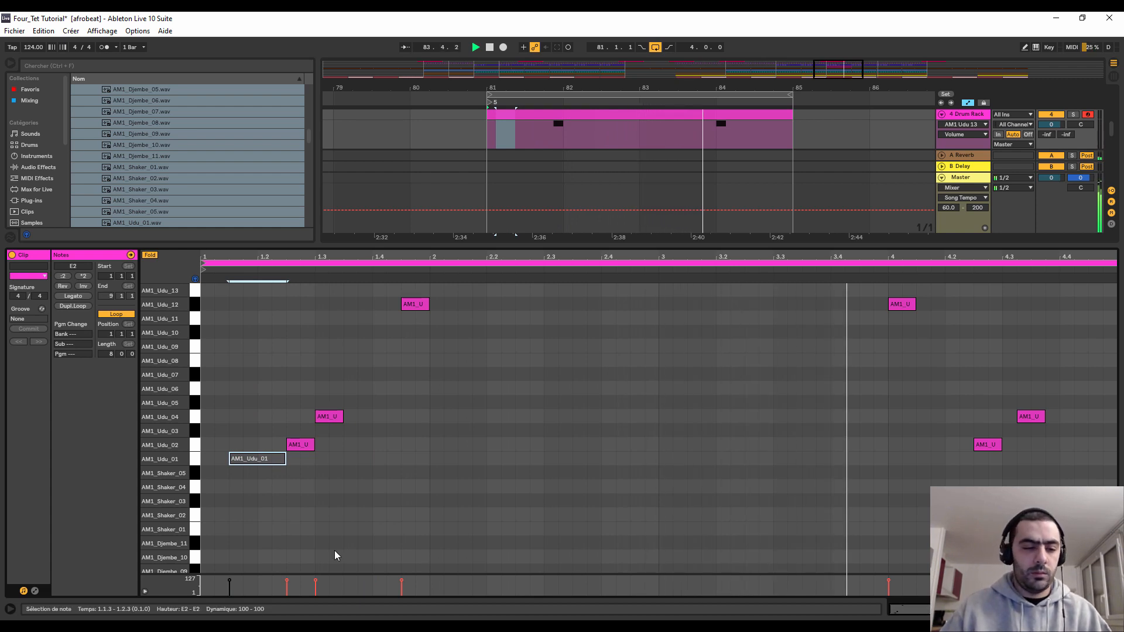
key(space)
- Audition the lower djembe sounds and add a 0.0.1-long AM1_Djembe_03 note at 1.4.1
scroll(199, 525, down, 4)
click(194, 521)
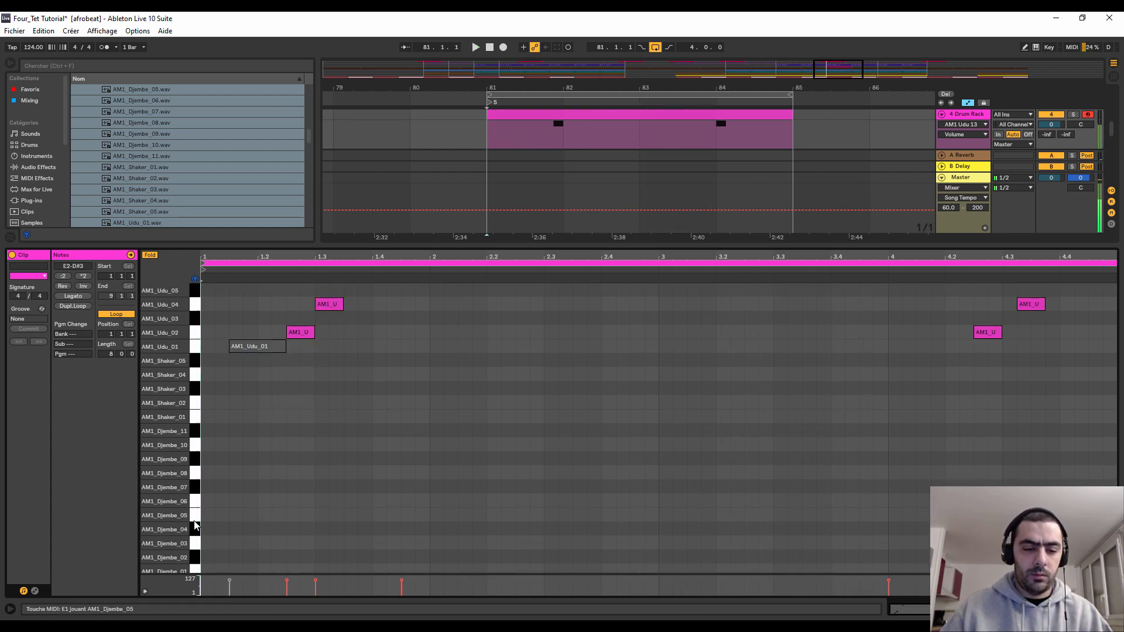
click(196, 559)
click(196, 543)
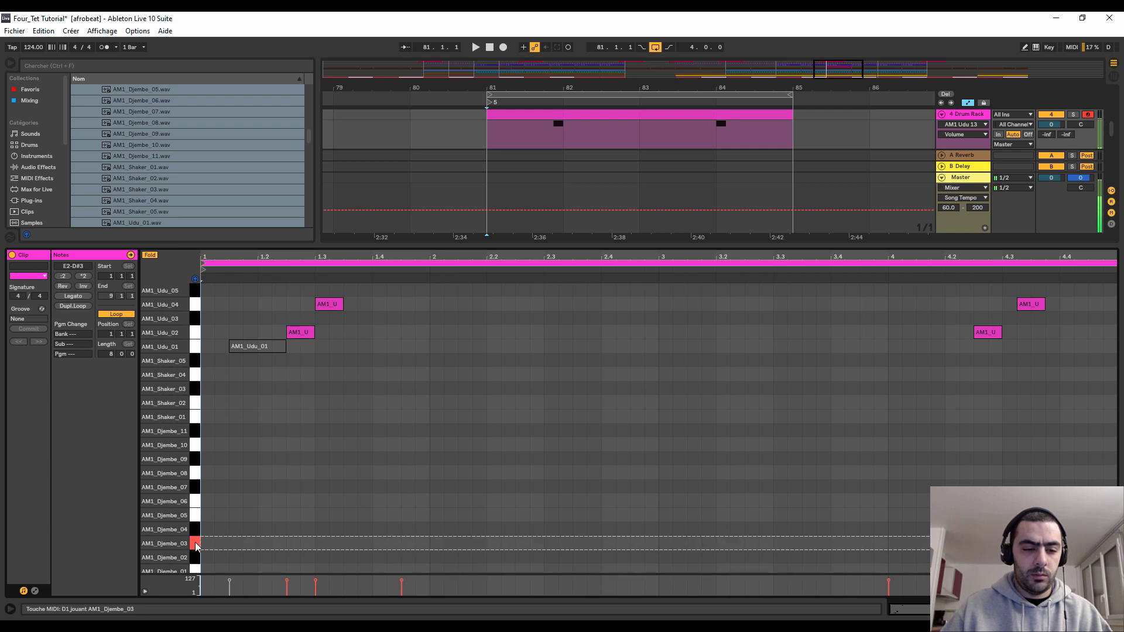
double_click(363, 543)
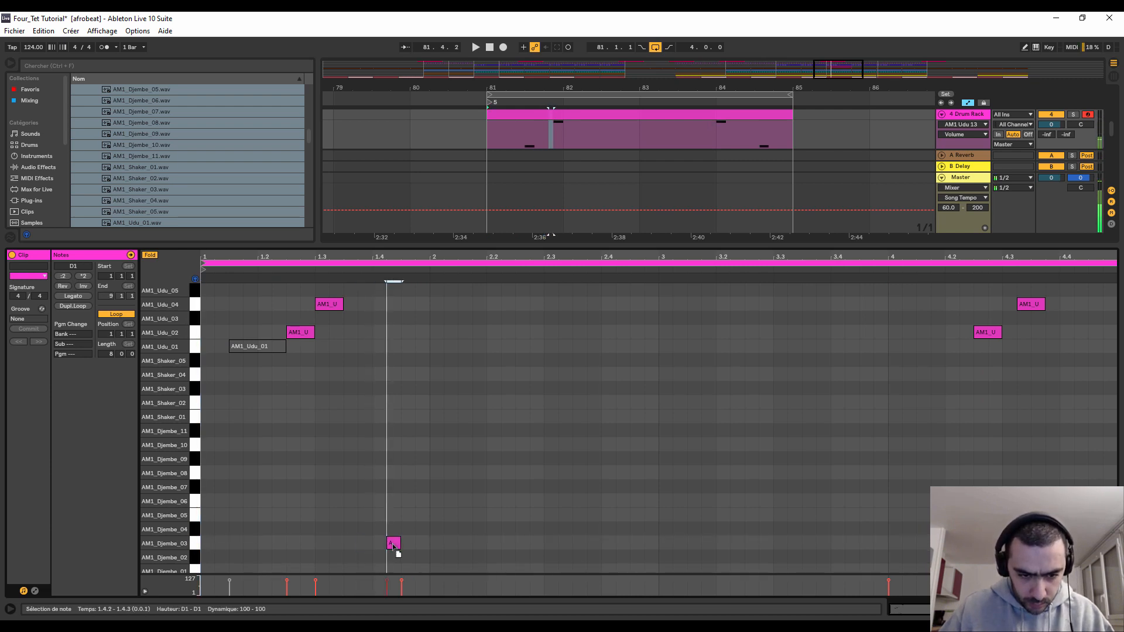
key(Left)
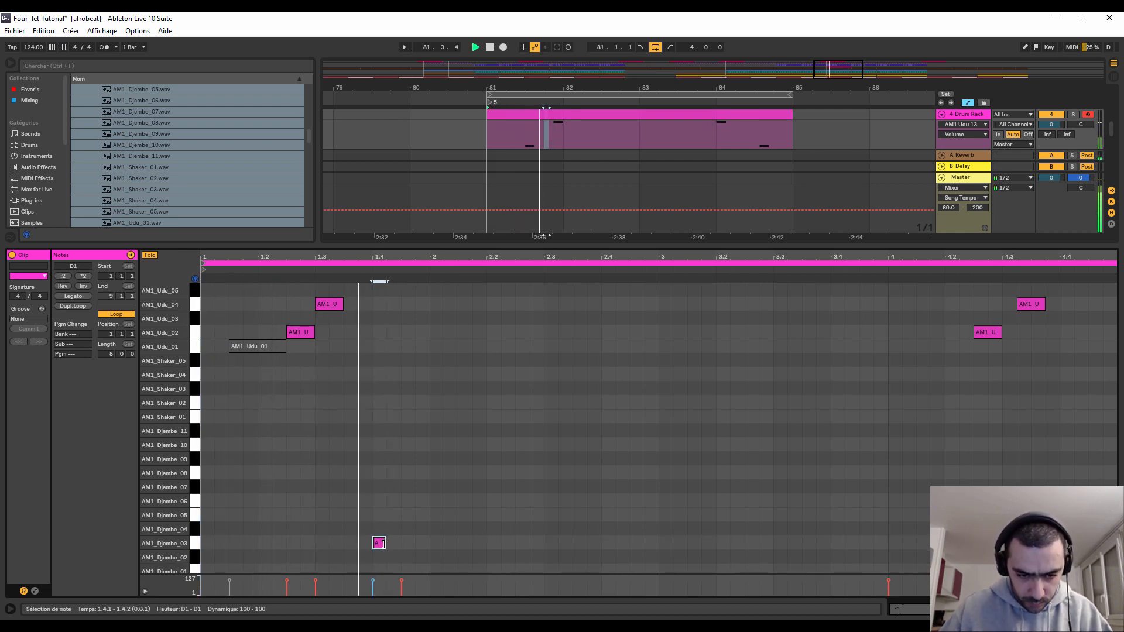
- Add a 0.0.2-long AM1_Djembe_03 note at 1.4.2, copy it to 2.2.4, and play the clip
key(ctrl+d)
drag(399, 543, 543, 544)
key(space)
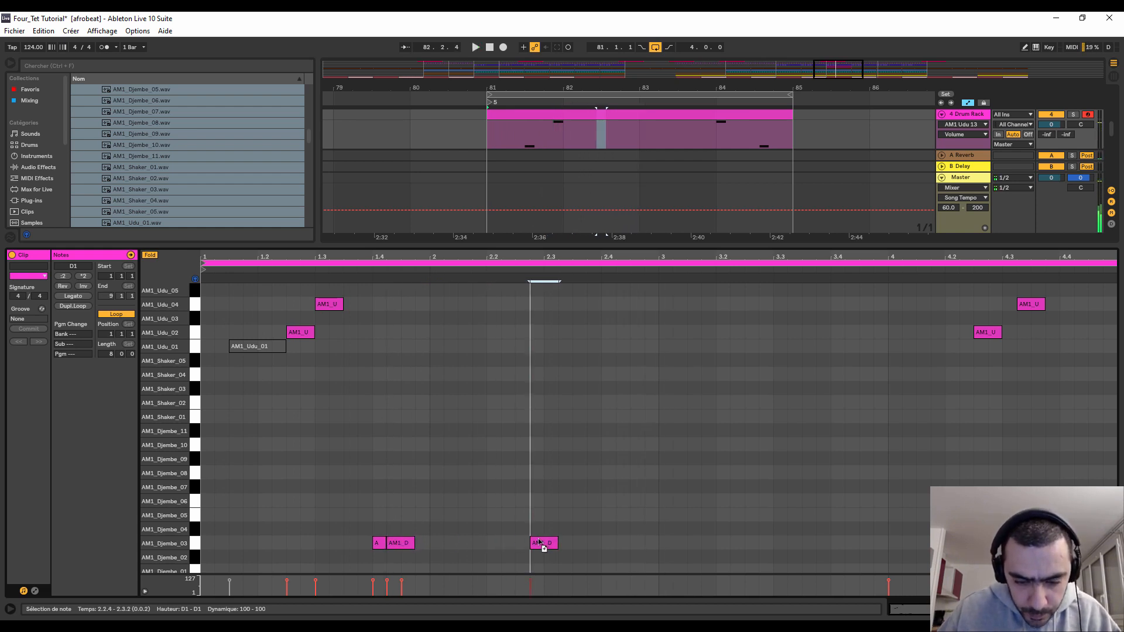
- Add a short AM1_Djembe_04 note at 2.4.4 and duplicate the two-bar djembe pattern into bars 3 and 4
click(584, 552)
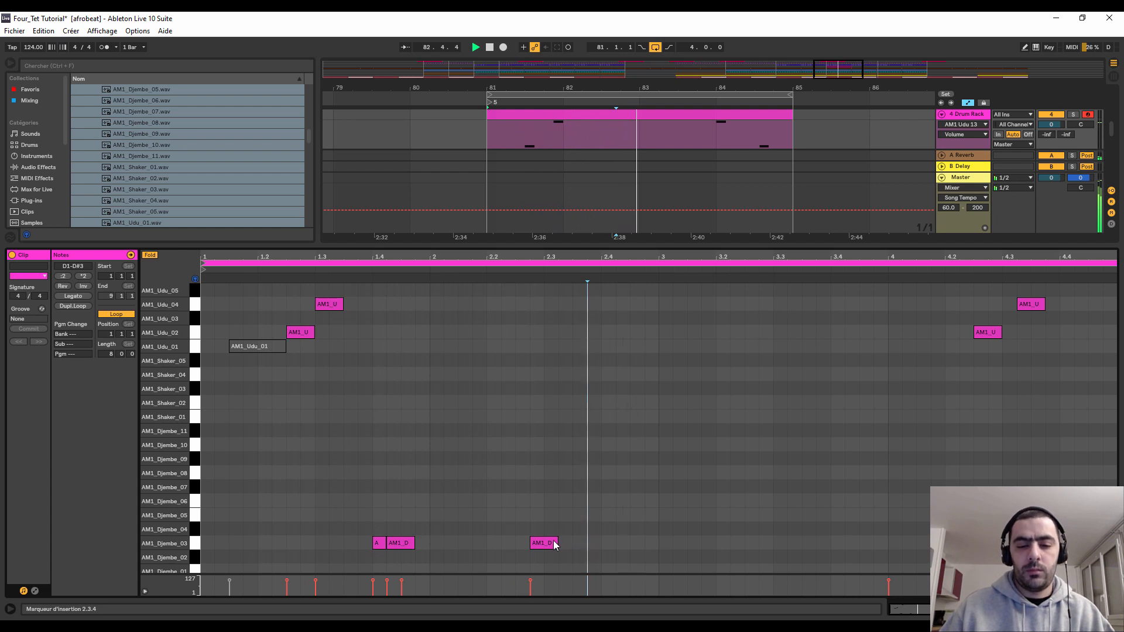
drag(553, 544, 206, 527)
key(ctrl+d)
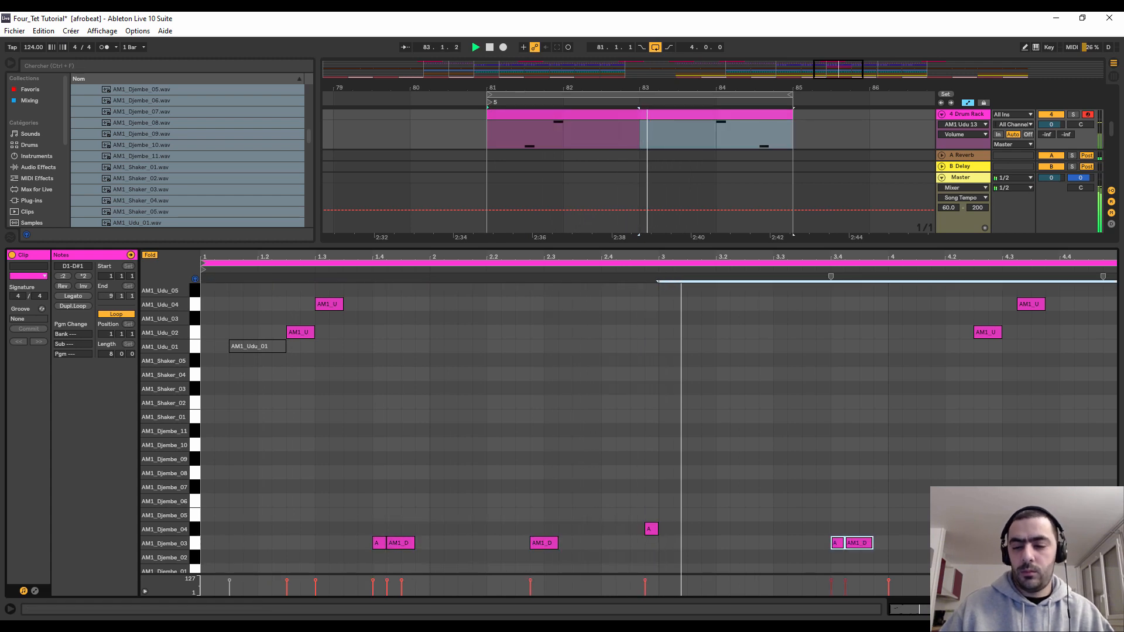
- Add an EQ Eight after the Drum Rack and set its band 2 to a low cut at 107 Hz with Q 0.53
key(shift+Tab)
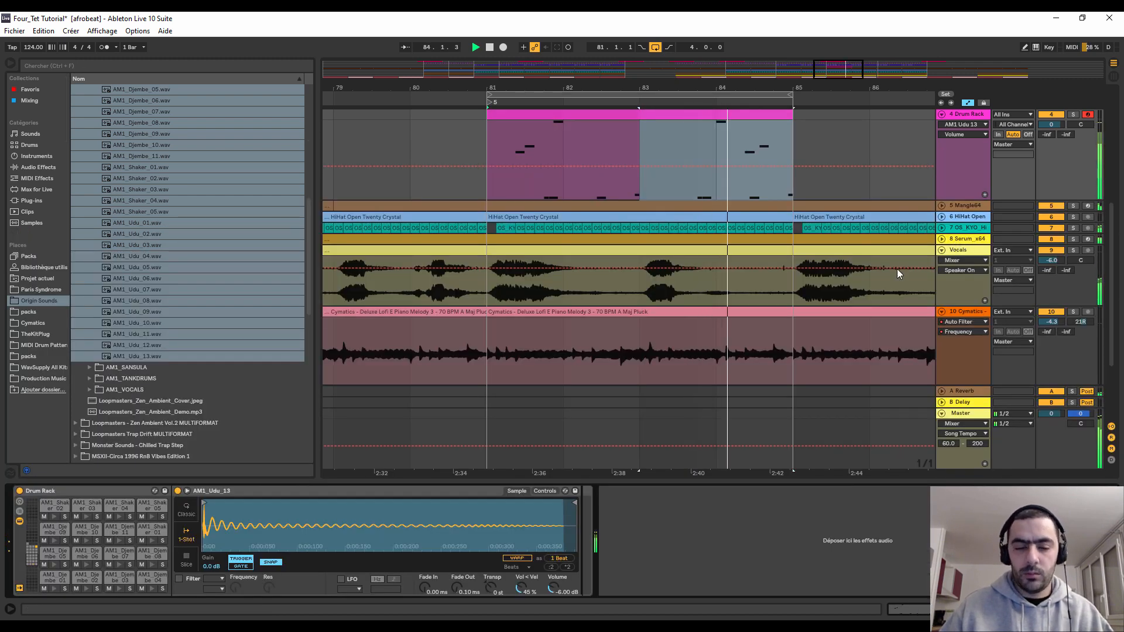
click(28, 155)
click(32, 167)
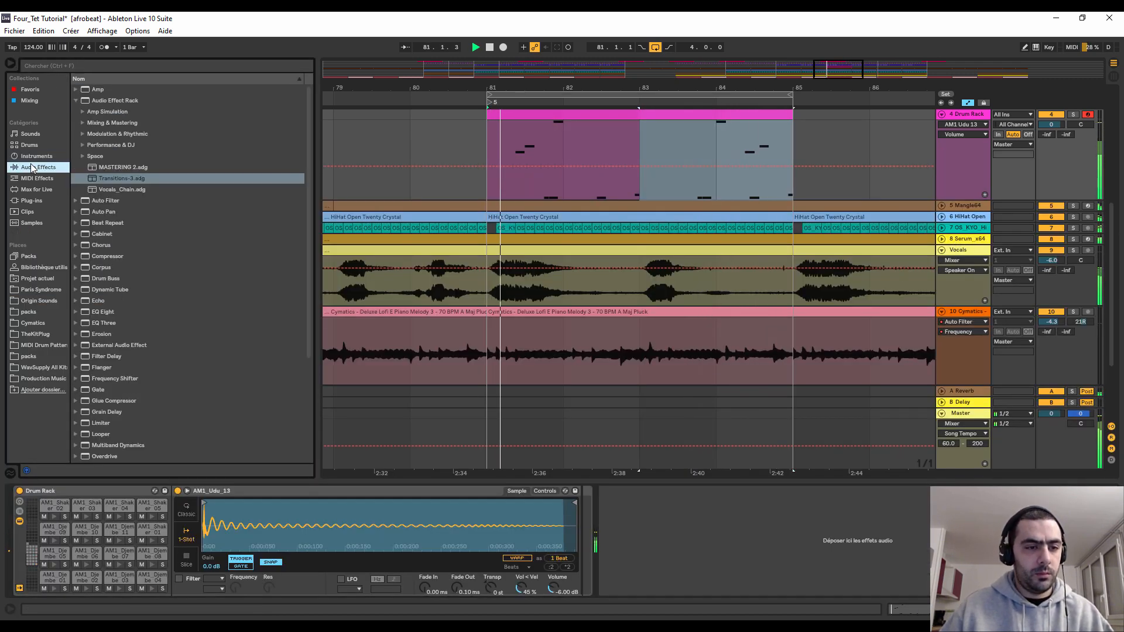
mouse_move(103, 311)
mouse_down()
mouse_move(638, 534)
mouse_move(629, 524)
mouse_up()
click(667, 581)
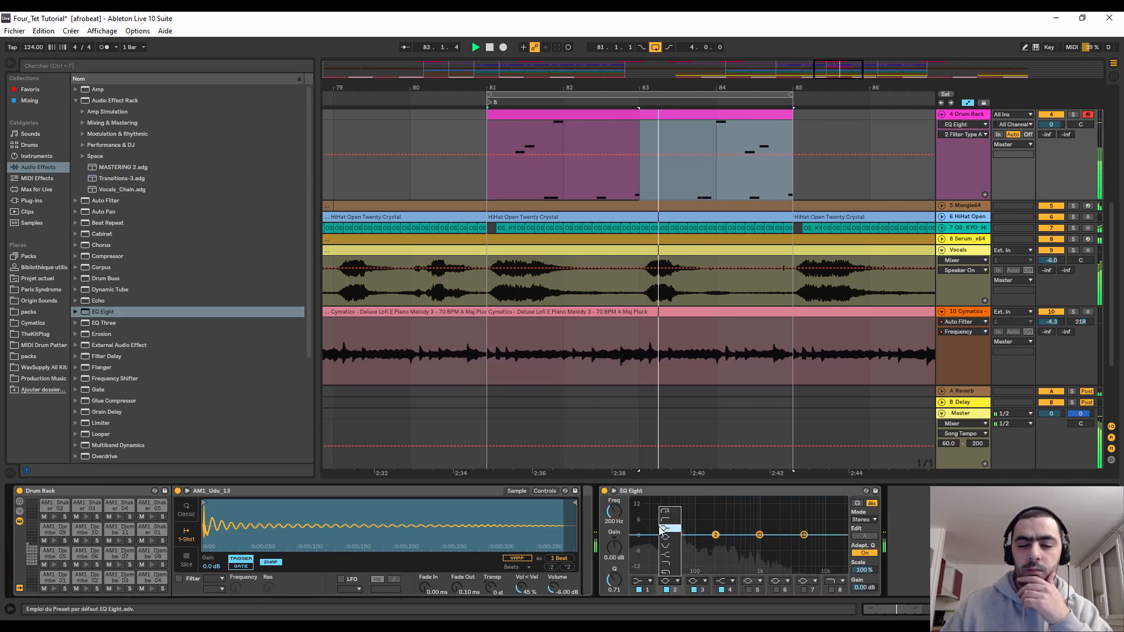
click(665, 512)
drag(714, 543, 698, 547)
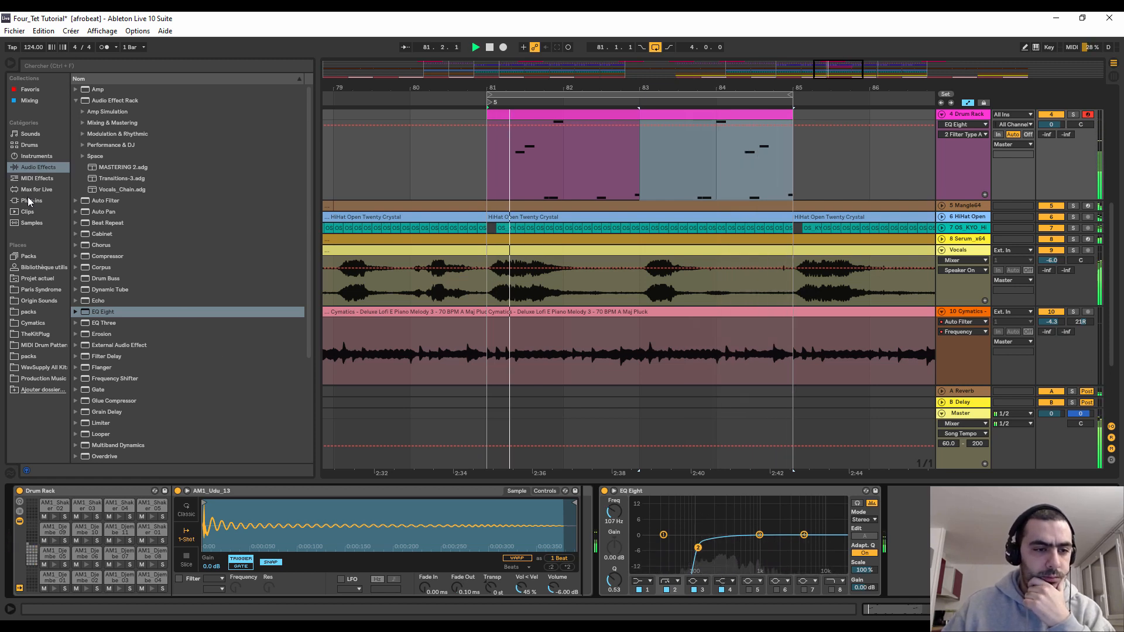
- Load ValhallaVintageVerb_x64 after the EQ Eight, with its decay at 0.32 s and its mix turned well down
click(30, 201)
click(55, 67)
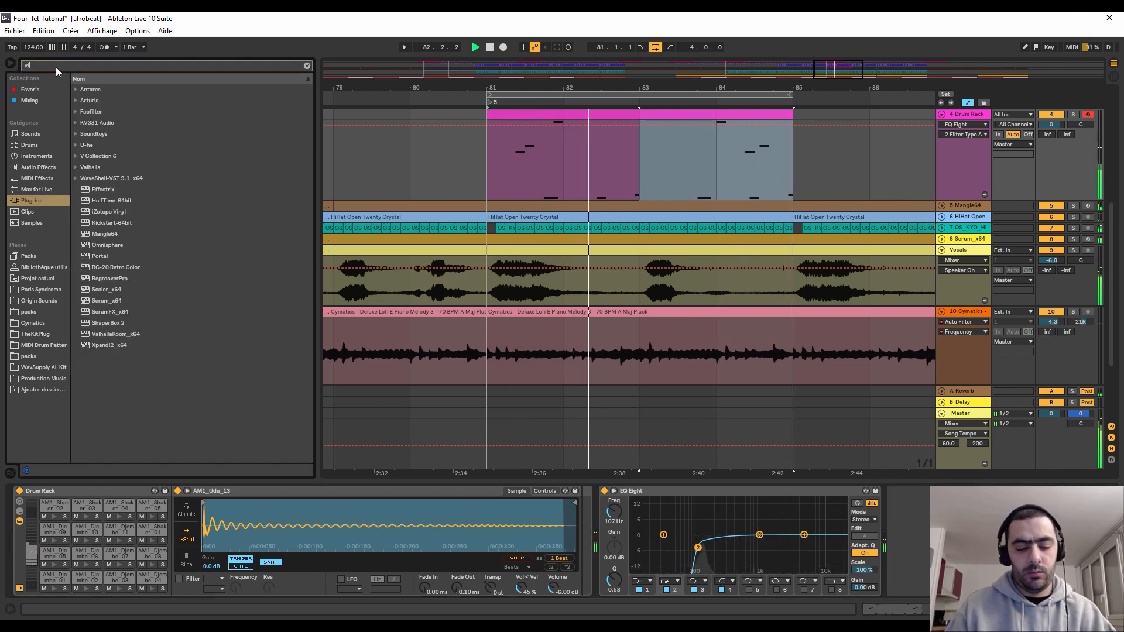
text(vintage)
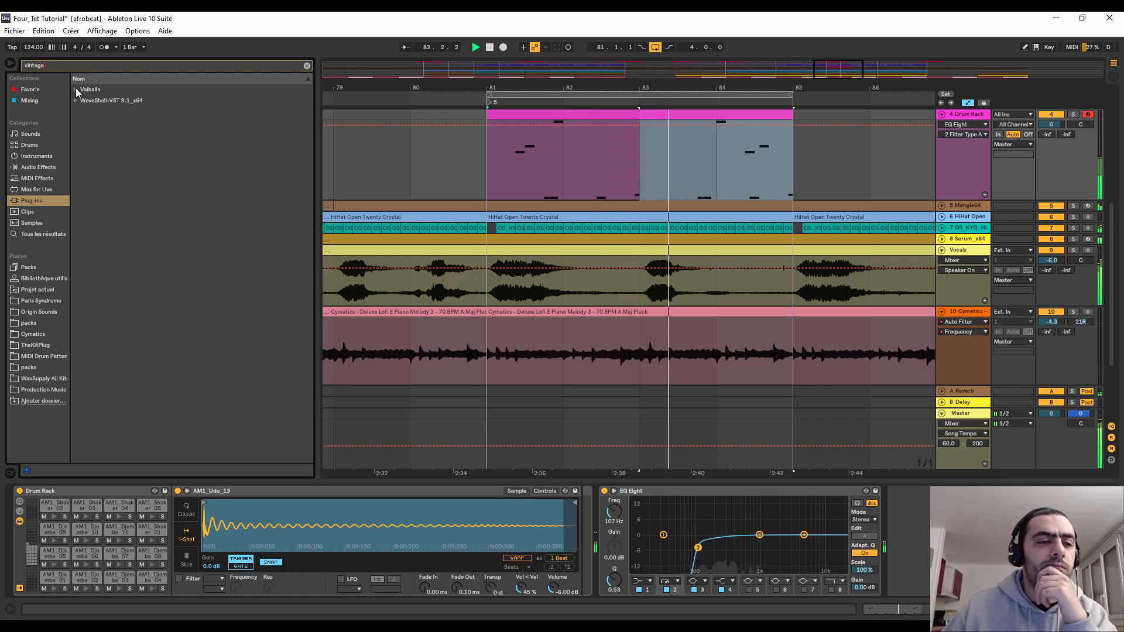
click(75, 89)
click(122, 100)
drag(917, 494, 914, 495)
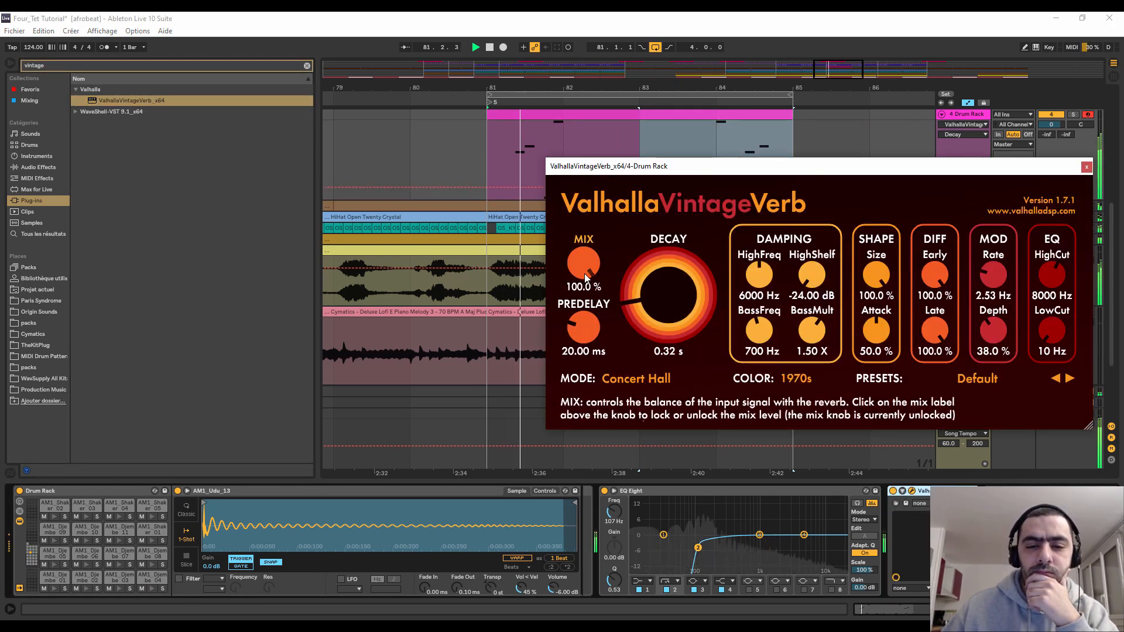
drag(583, 265, 589, 383)
click(1086, 168)
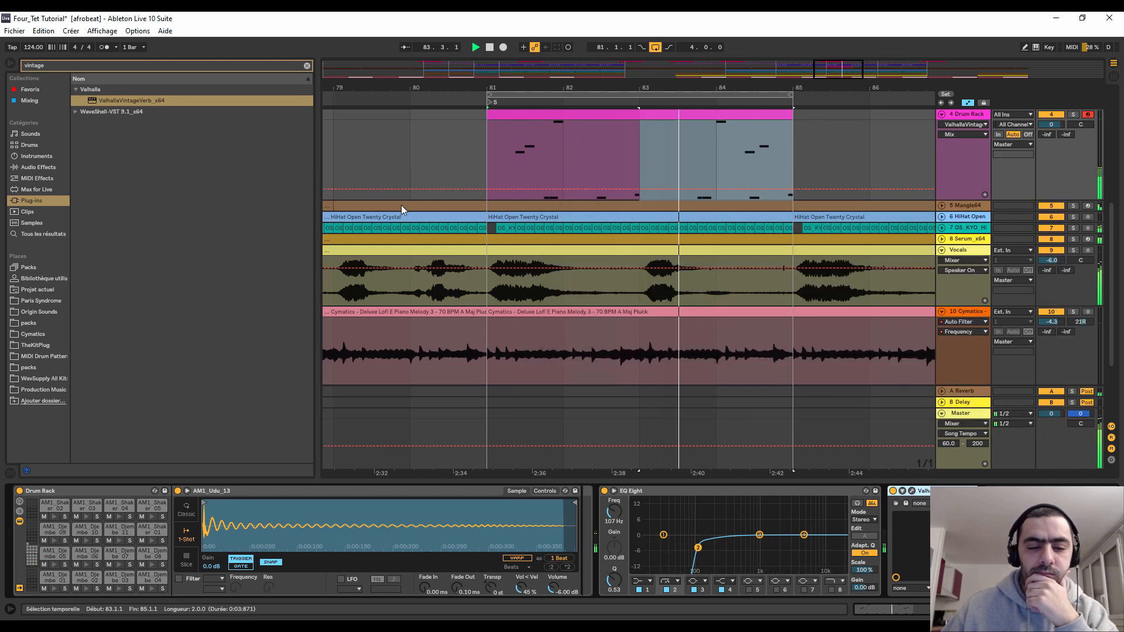
- Clear the browser search and set the Drum Rack track's volume to -4.4 dB
drag(49, 67, 1, 56)
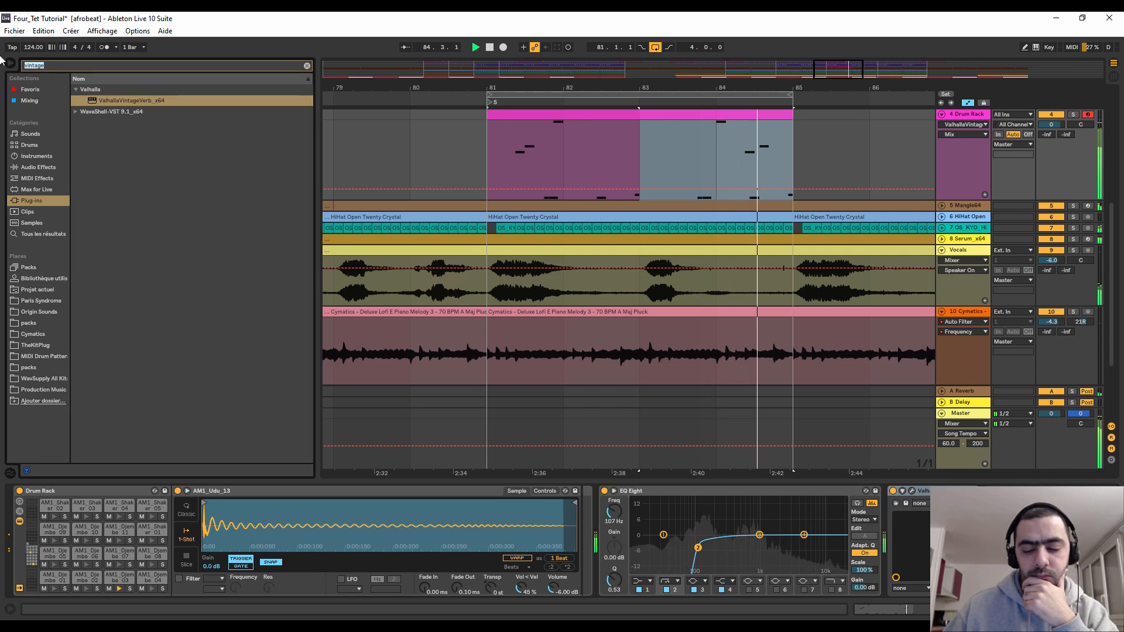
key(BackSpace)
scroll(1045, 247, down, 1)
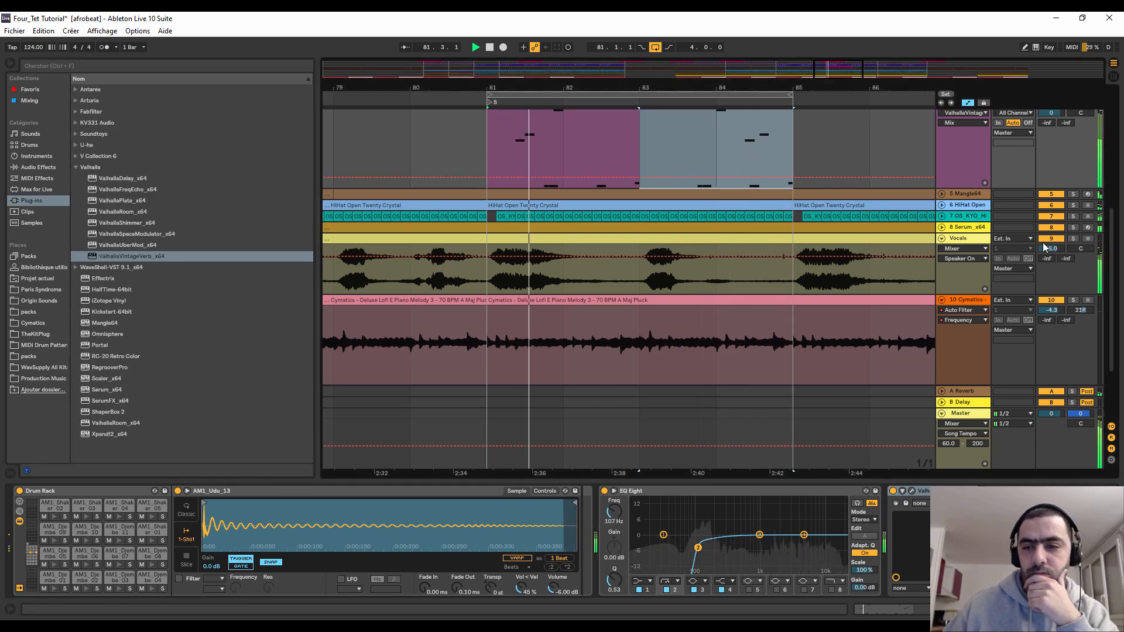
scroll(1017, 197, up, 4)
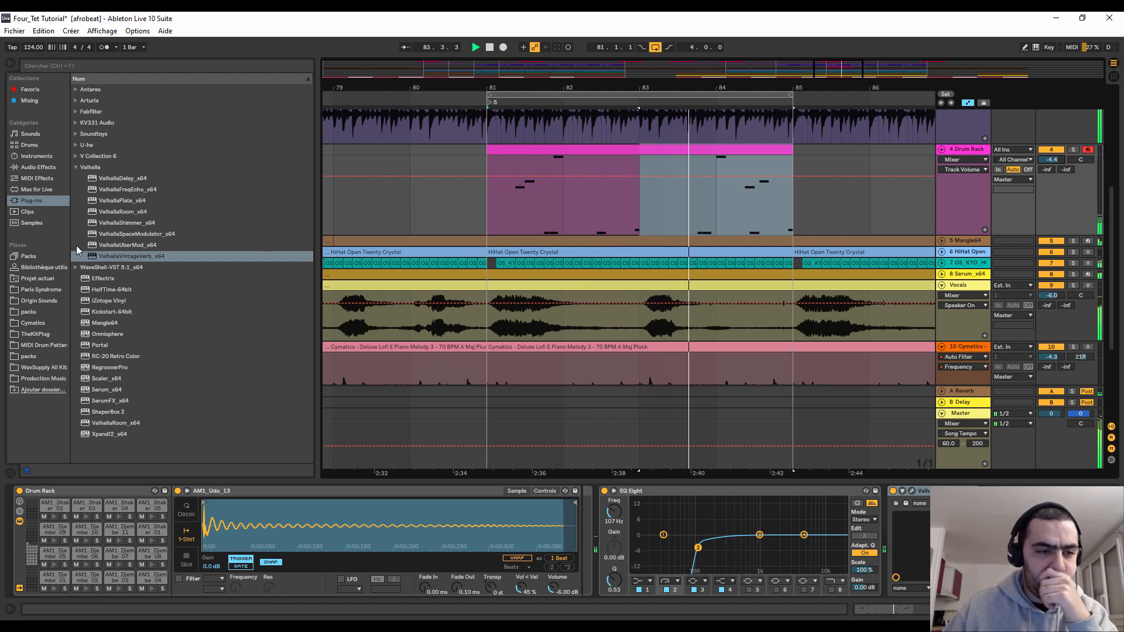
- Add a second EQ Eight after the reverb and set its band 2 to a low cut at 278 Hz with Q 0.53
click(38, 168)
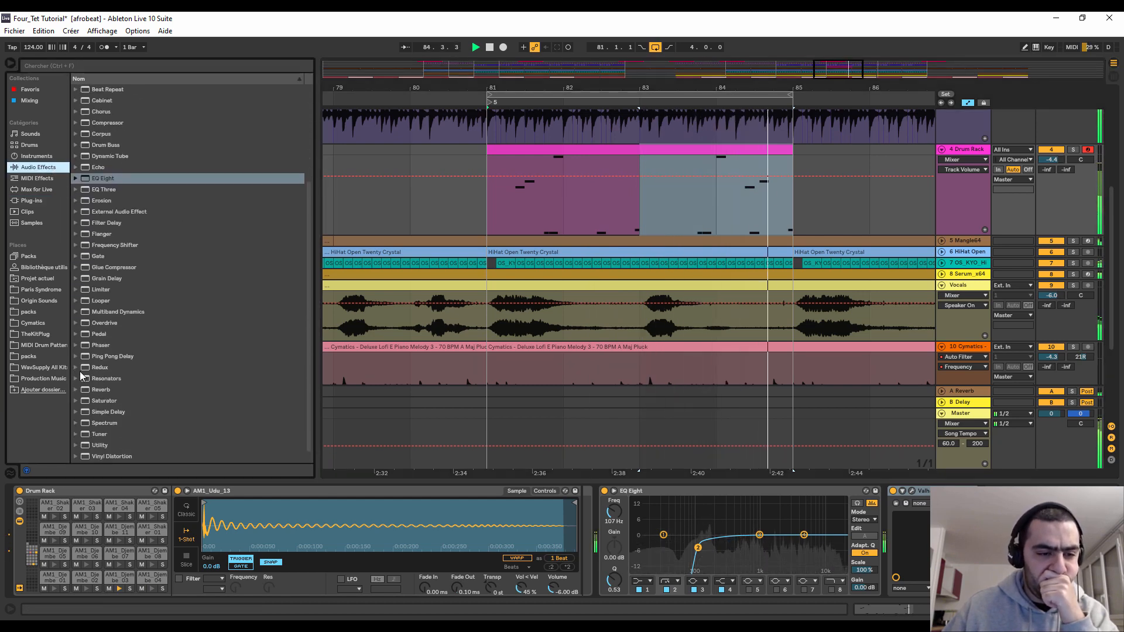
drag(103, 179, 985, 521)
click(899, 580)
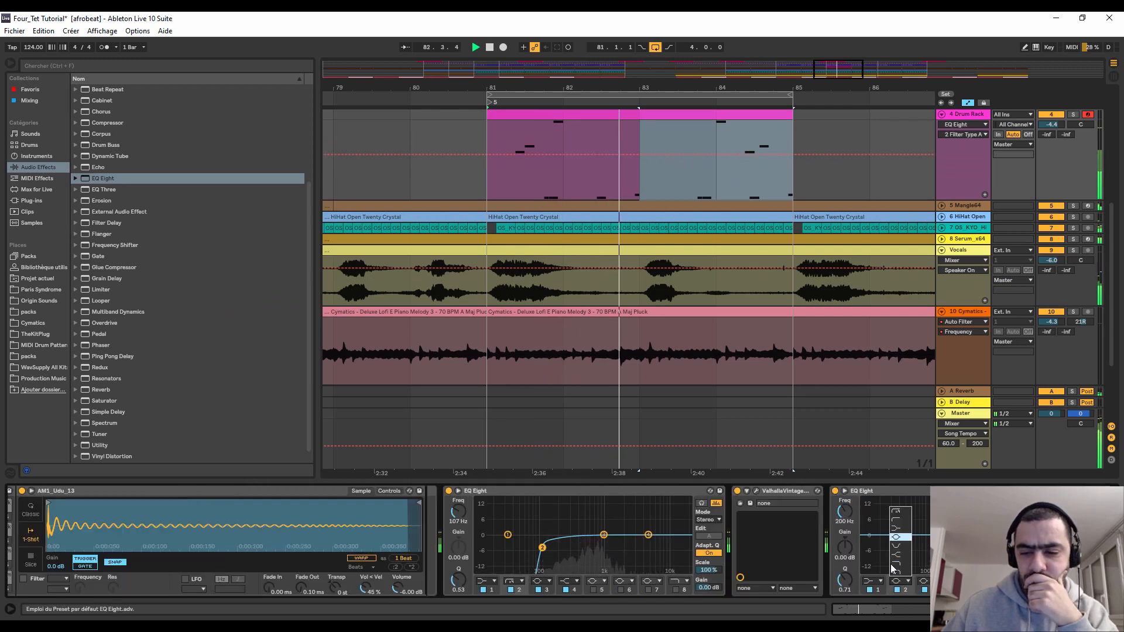
click(893, 511)
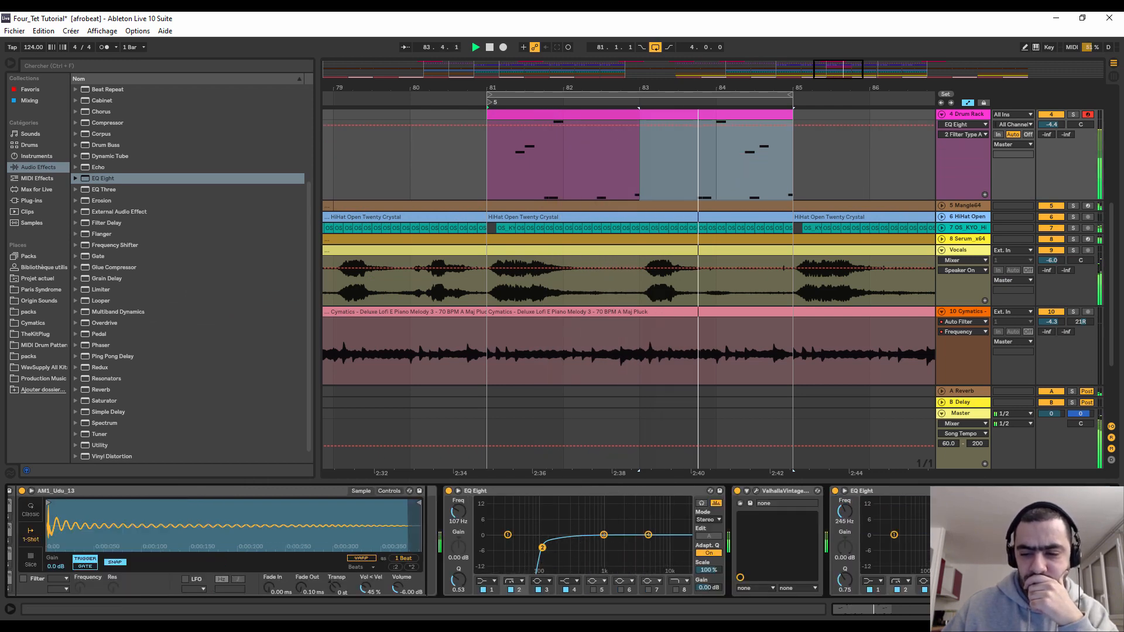
scroll(468, 541, left, 3)
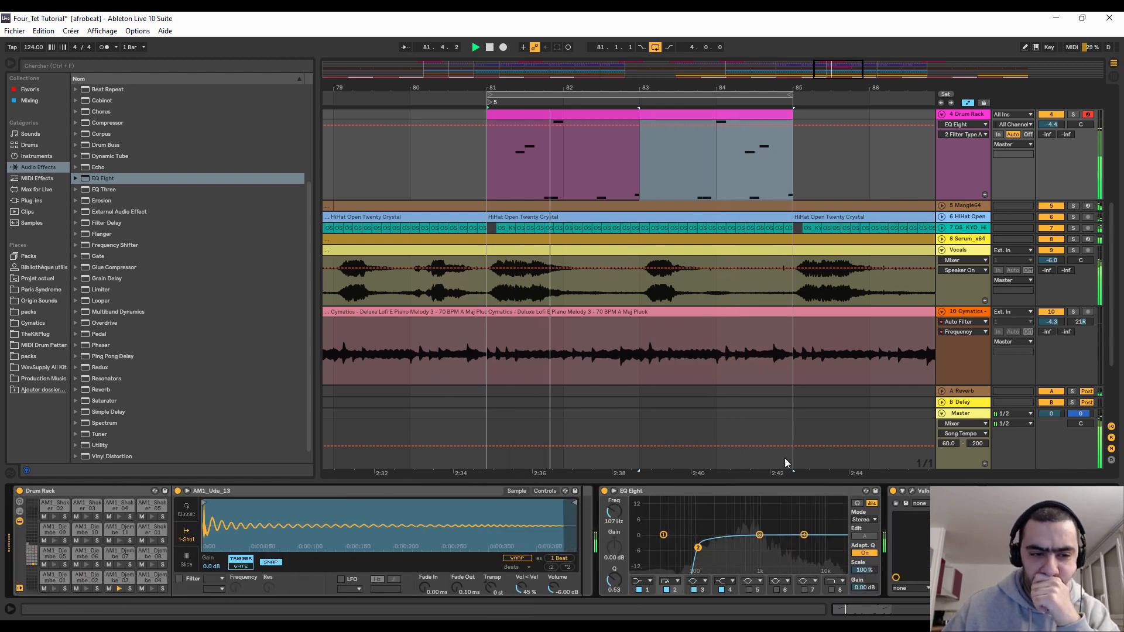
- Find the Kickstart-64bit plug-in, load it at the end of the Drum Rack chain, and set its mix to 76%
click(41, 65)
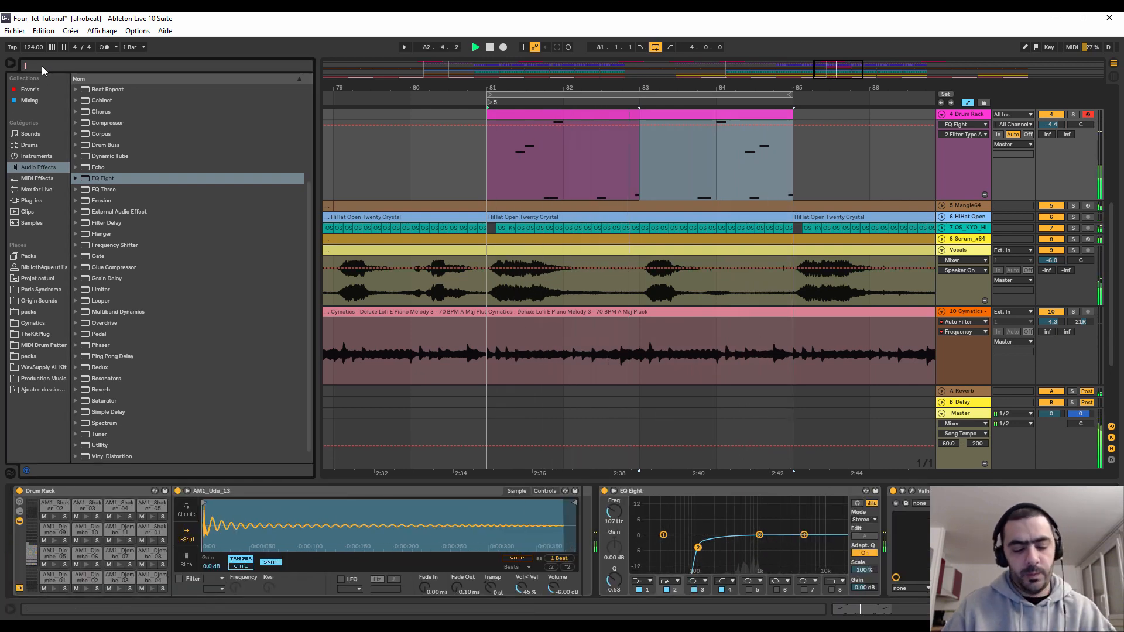
text(kick)
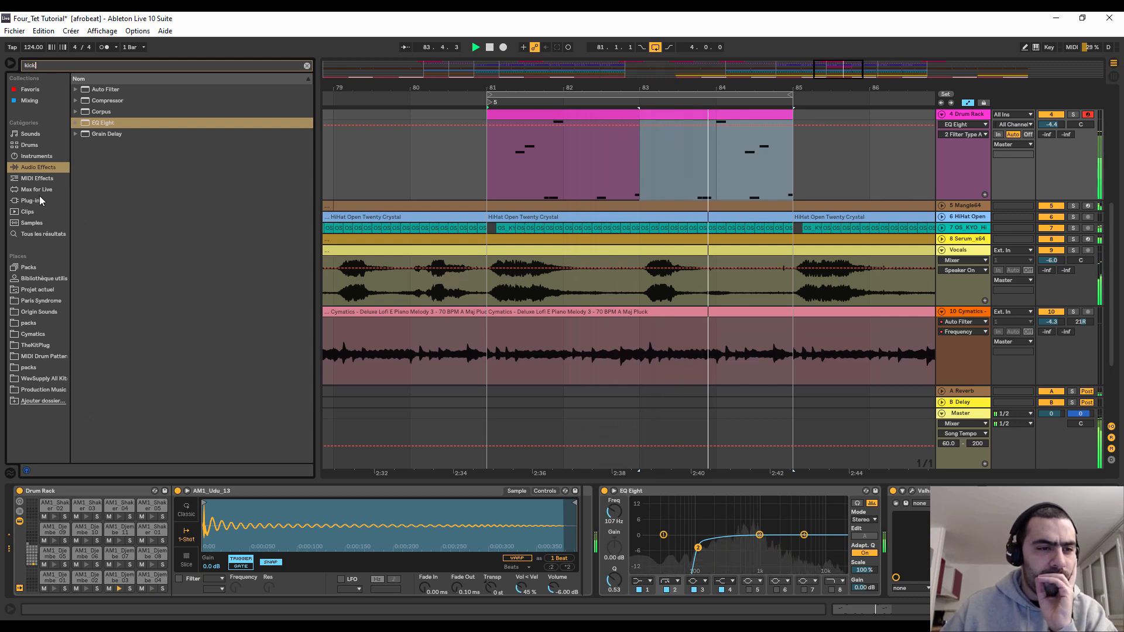
click(29, 202)
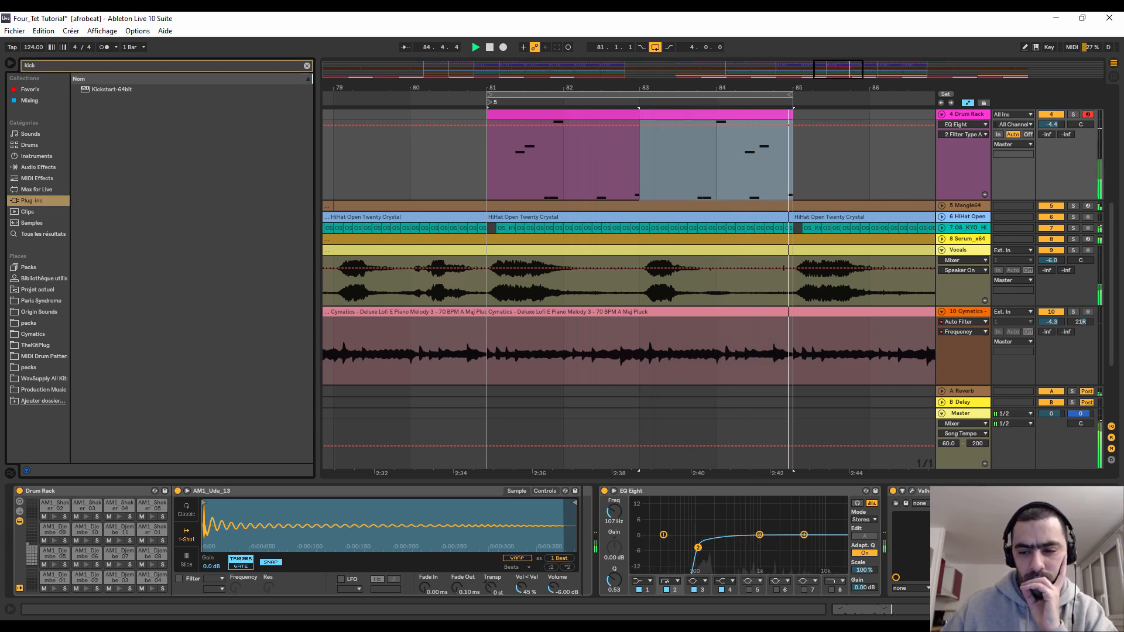
click(1048, 609)
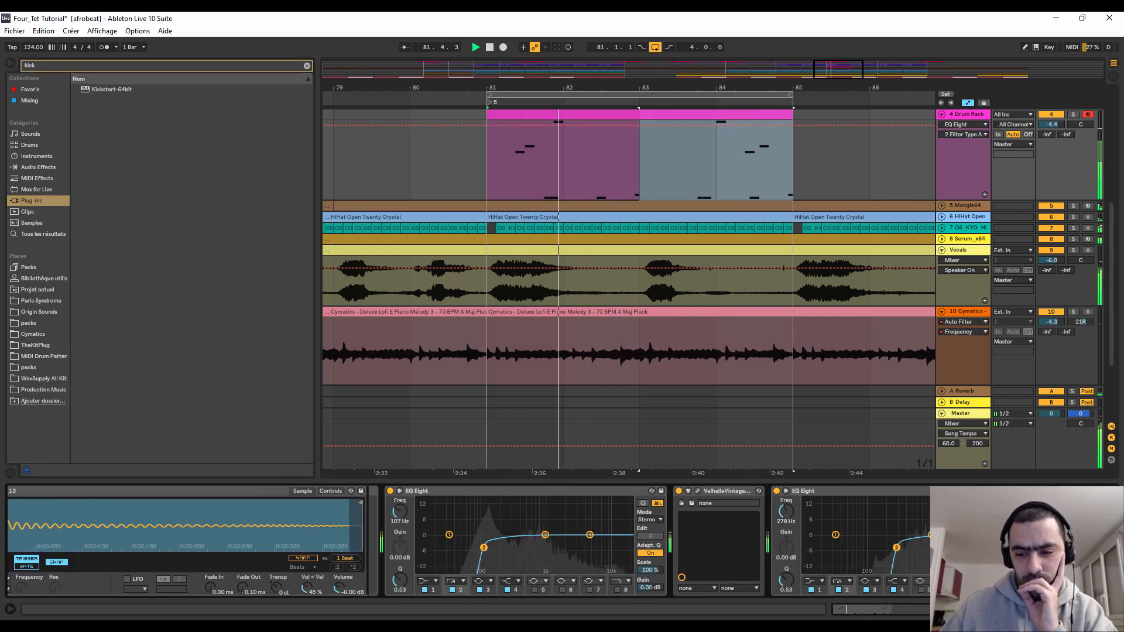
double_click(88, 89)
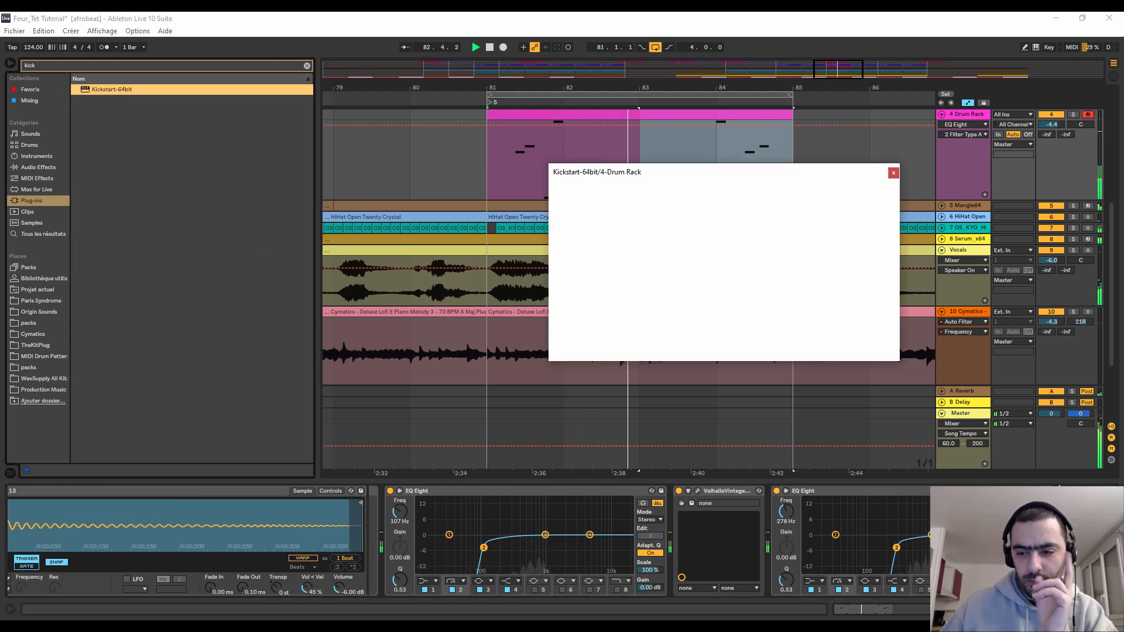
drag(630, 274, 630, 293)
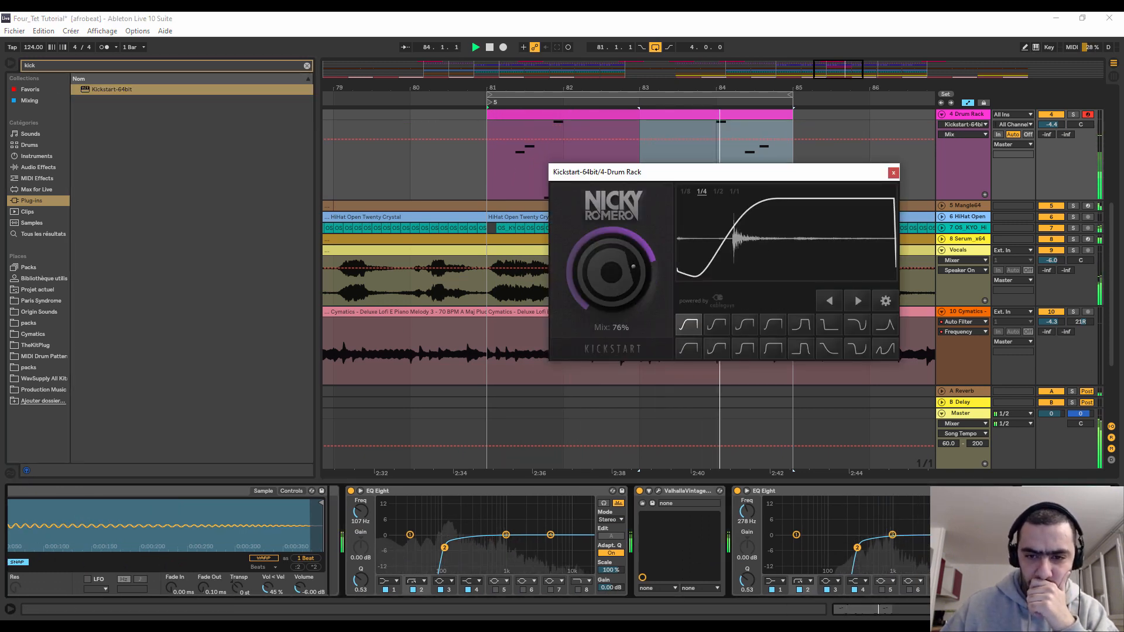
click(893, 172)
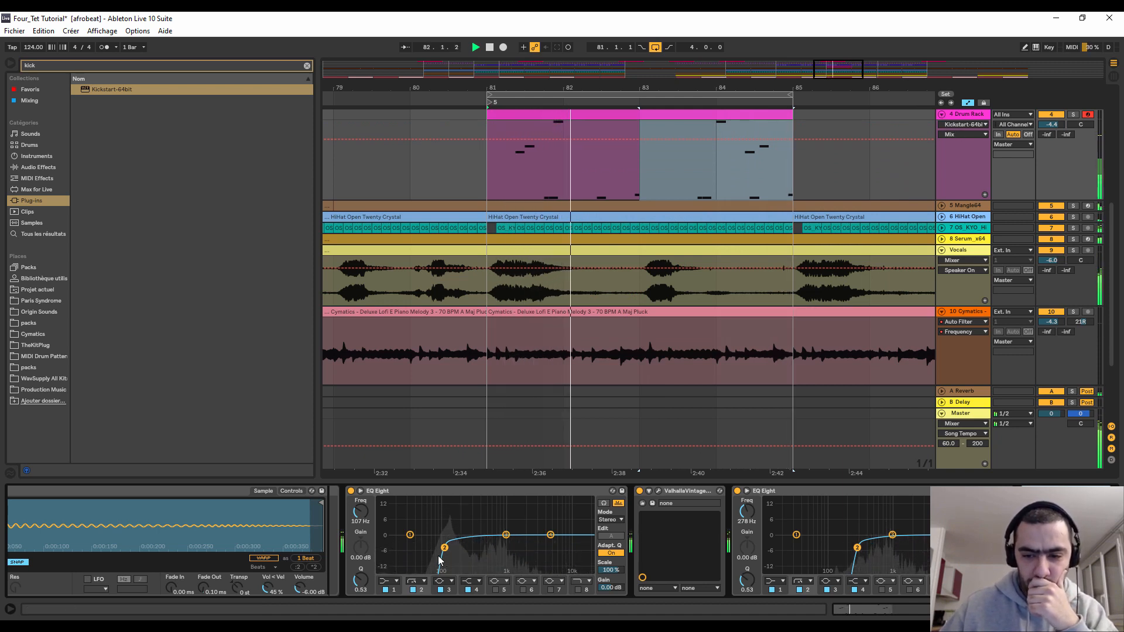
- Lower the second EQ Eight's low cut to 235 Hz with Q 0.41
mouse_move(857, 548)
mouse_down()
mouse_move(874, 548)
mouse_move(852, 551)
mouse_up()
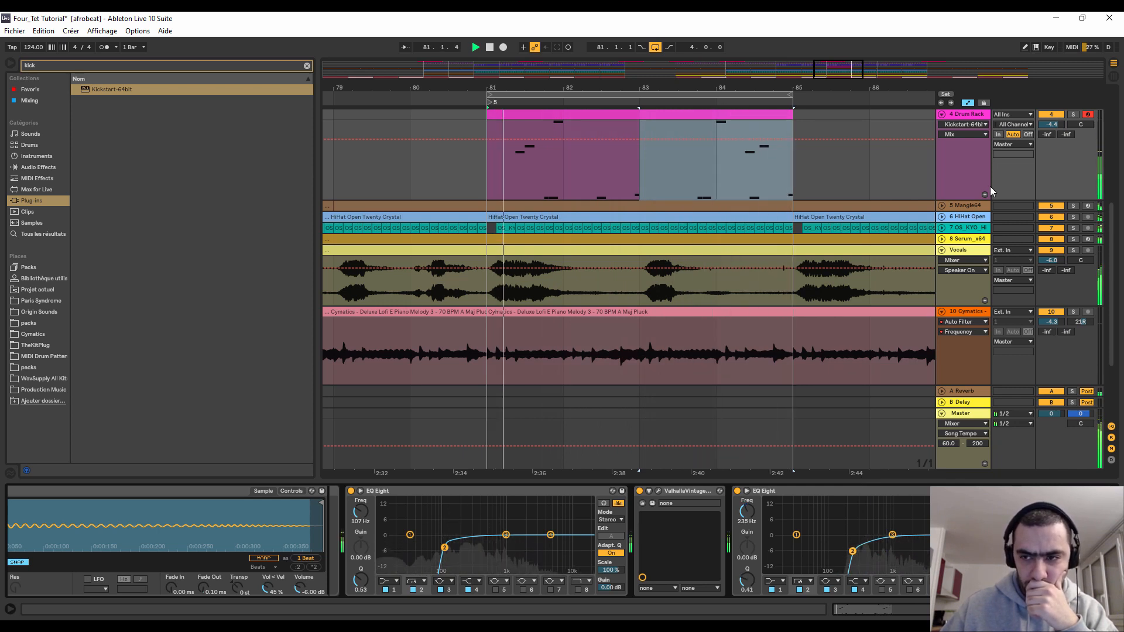
- Pan the Drum Rack's udu chains F2 to 30L and G2 to 15R, and its djembe chains D1 to 12L and D#1 to 12R
click(597, 115)
double_click(598, 115)
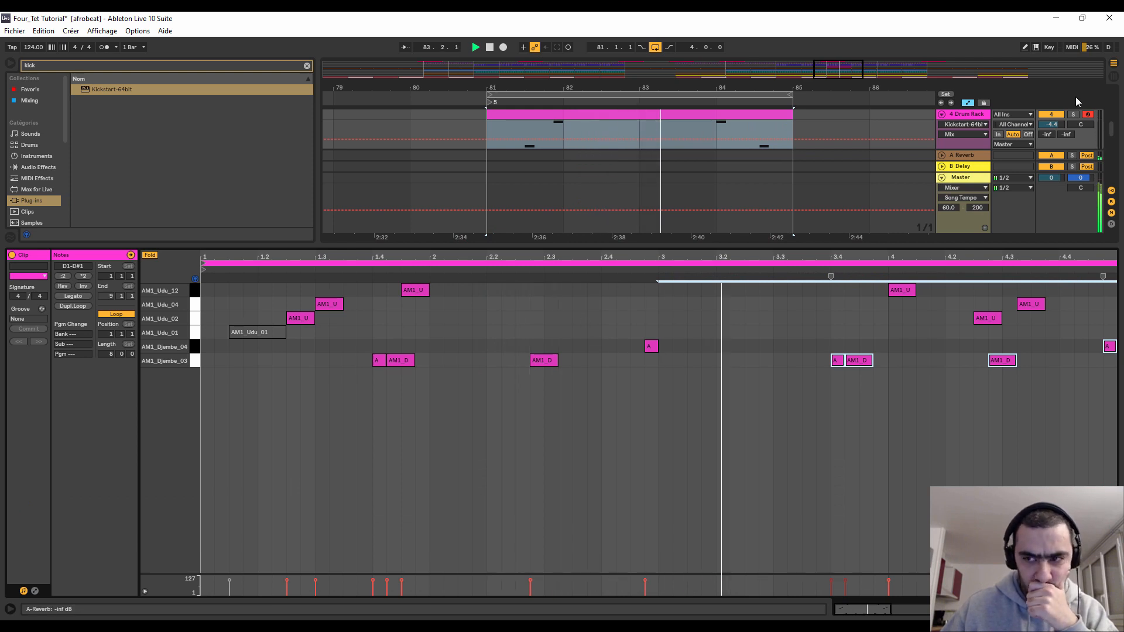
click(1113, 78)
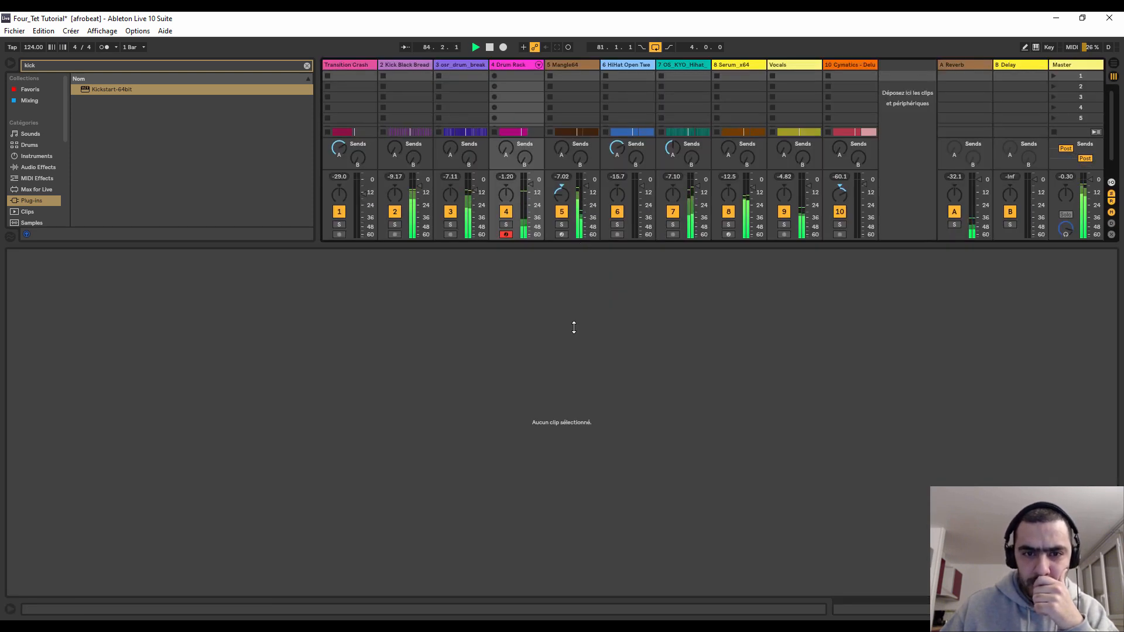
key(ctrl+alt+l)
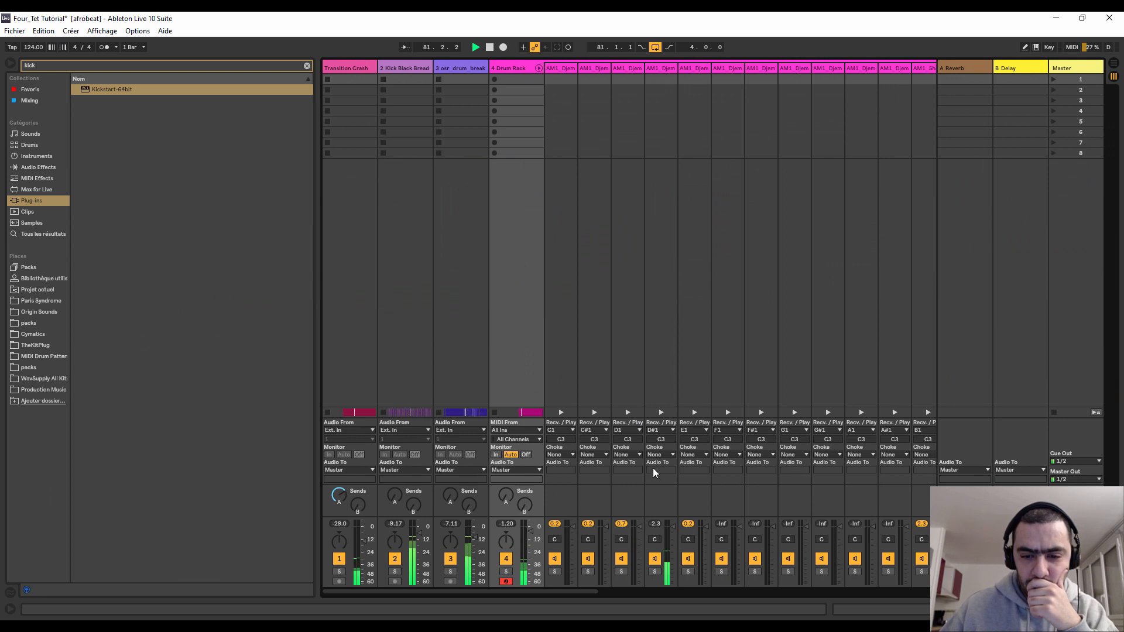
drag(605, 591, 789, 576)
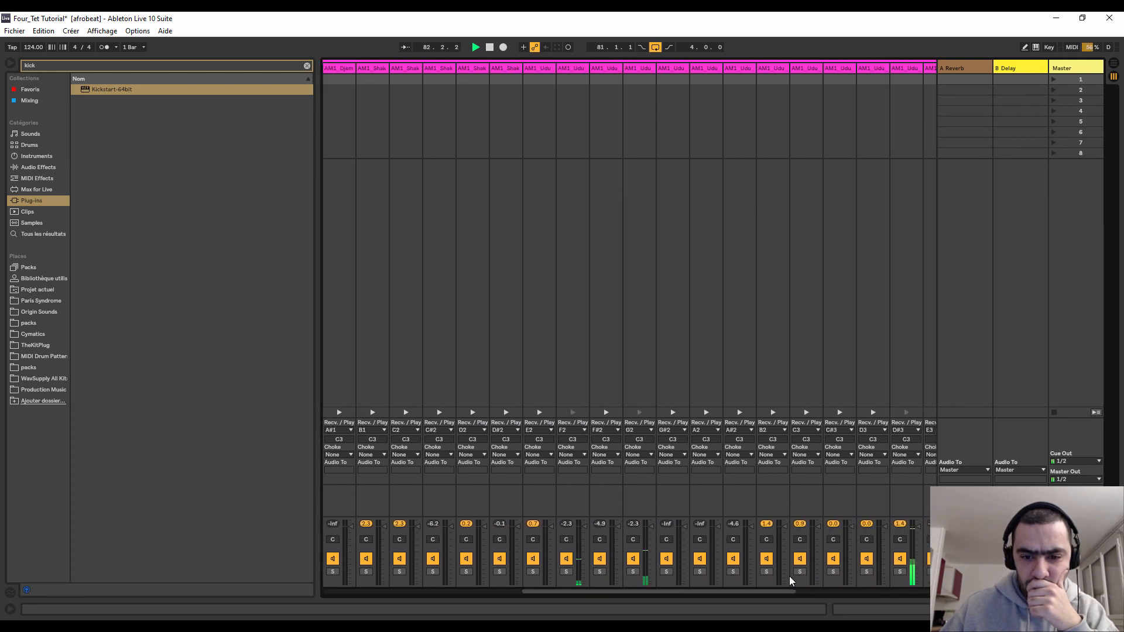
click(639, 539)
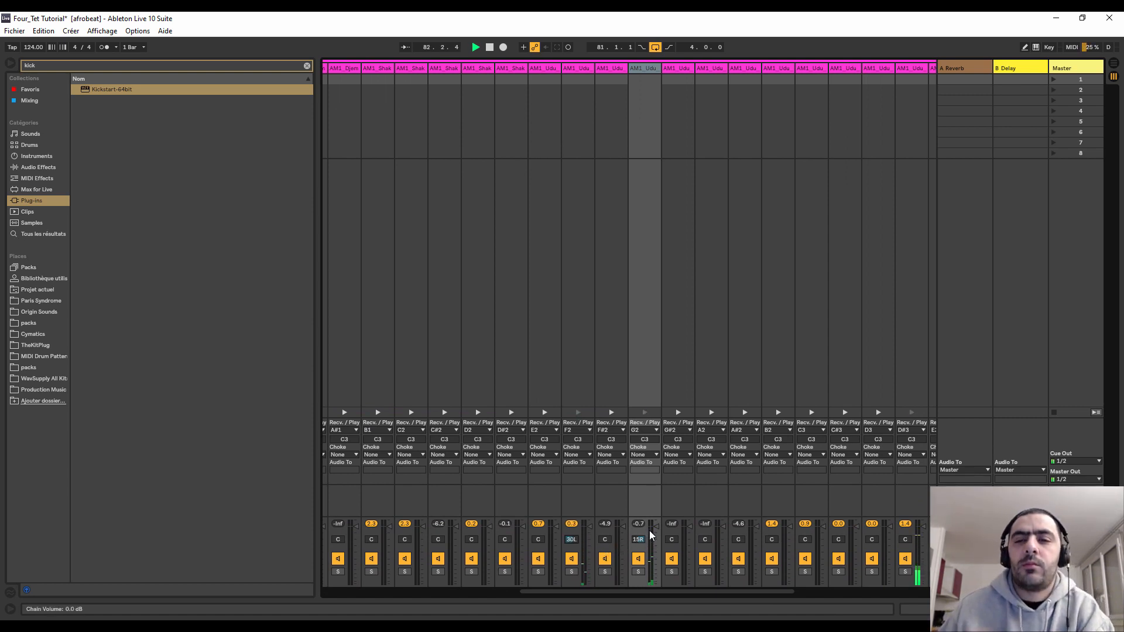
drag(778, 596, 599, 602)
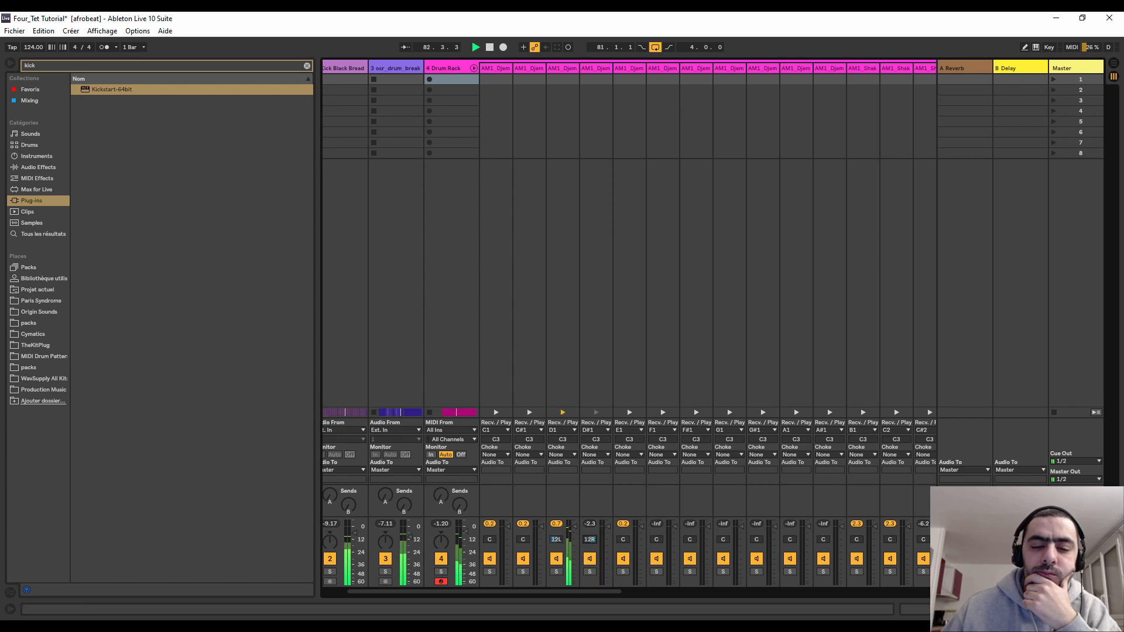
click(1113, 65)
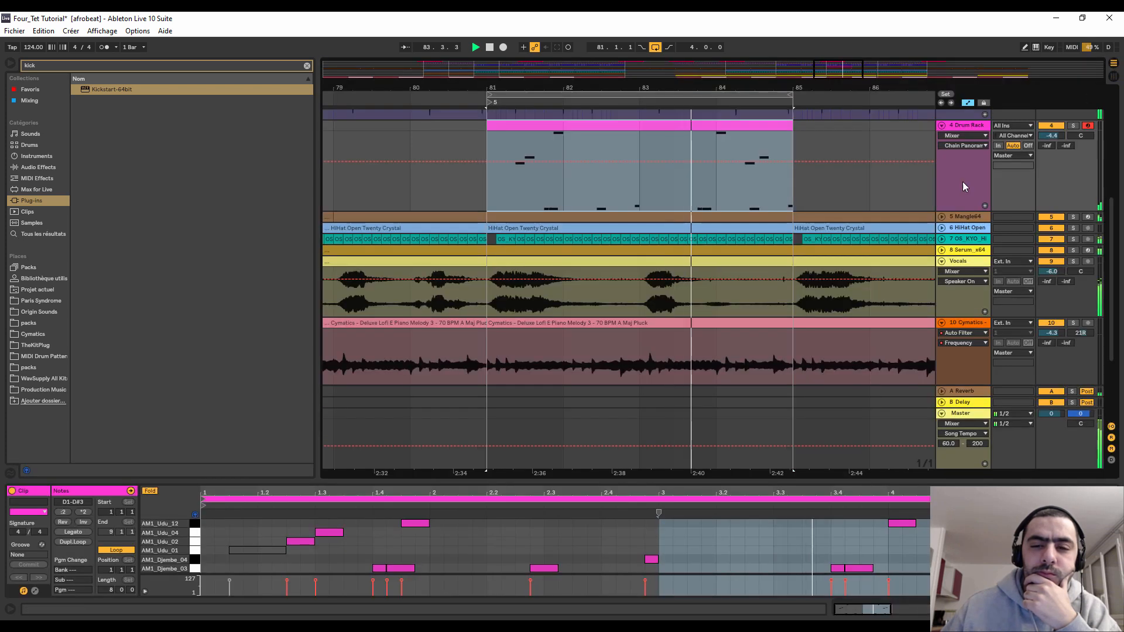
- Copy the Drum Rack clip from bar 81 to bar 73 and duplicate it repeatedly up to the Outro marker at bar 97
drag(652, 87, 725, 65)
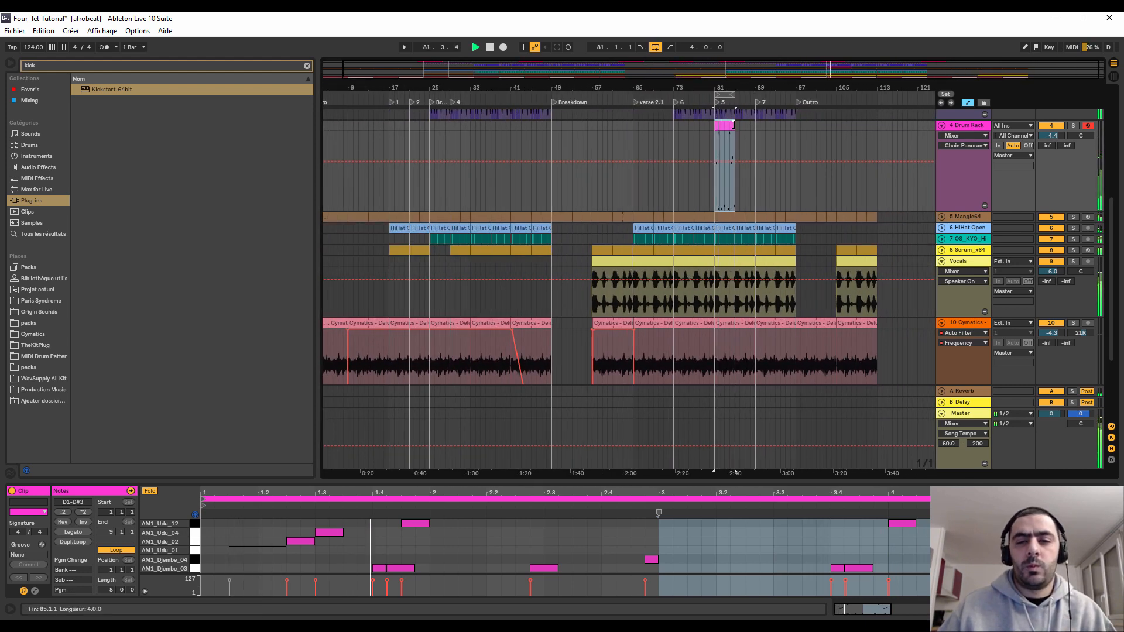
drag(726, 131, 686, 132)
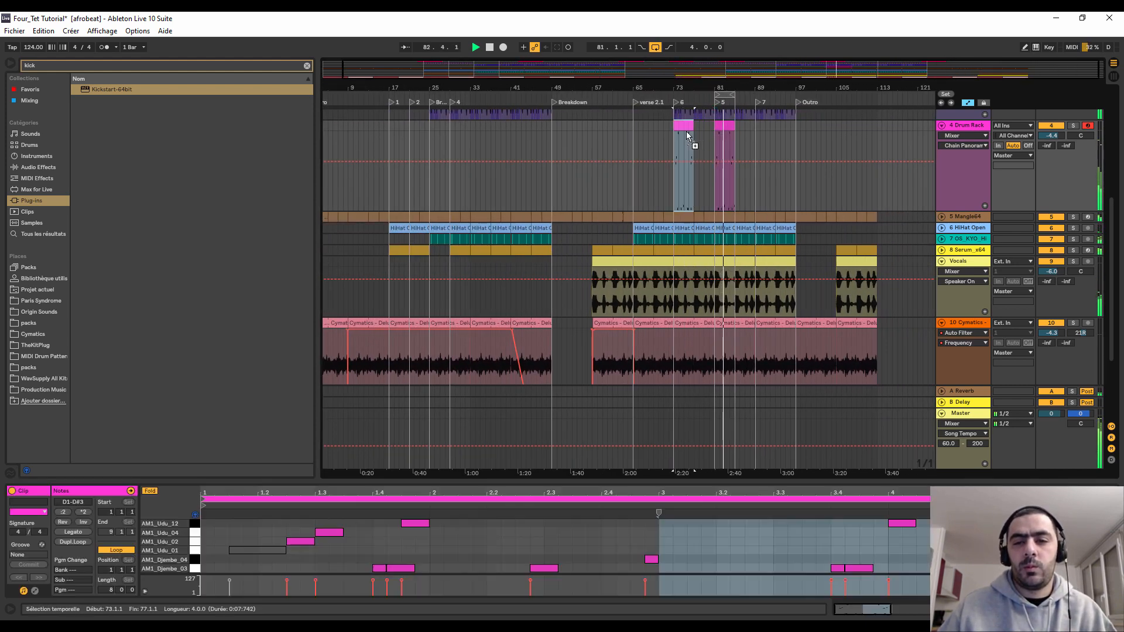
key(ctrl+d)
key(ctrl+d)
key(ctrl+d)
key(ctrl+d)
key(ctrl+d)
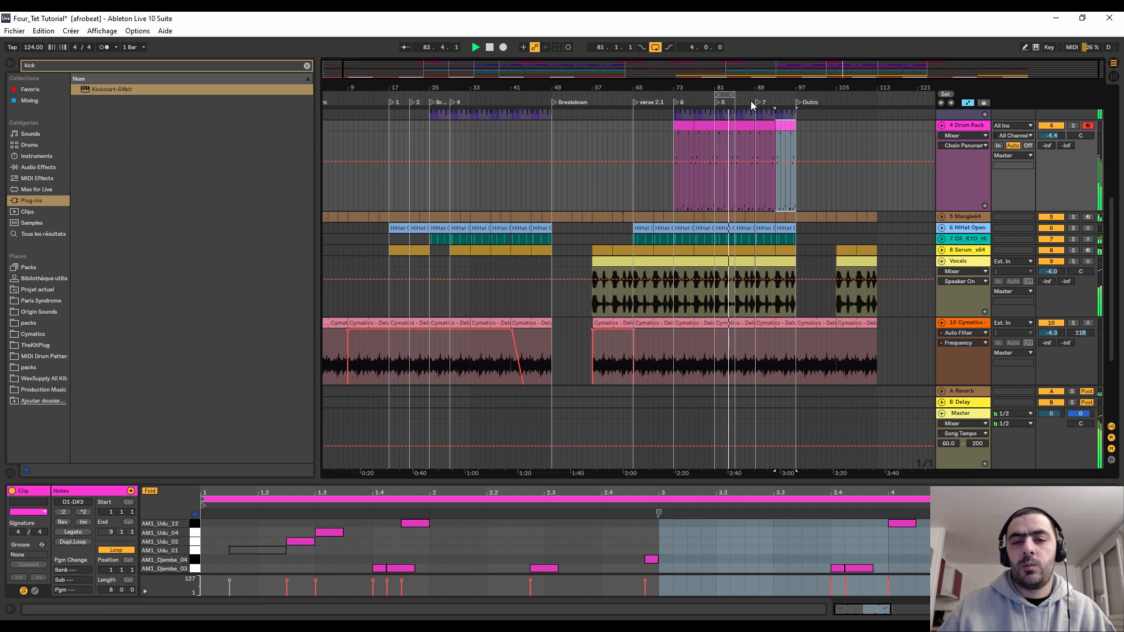
- Play the arrangement from shortly before marker 6 and mute the drum break loop track
drag(734, 82, 734, 87)
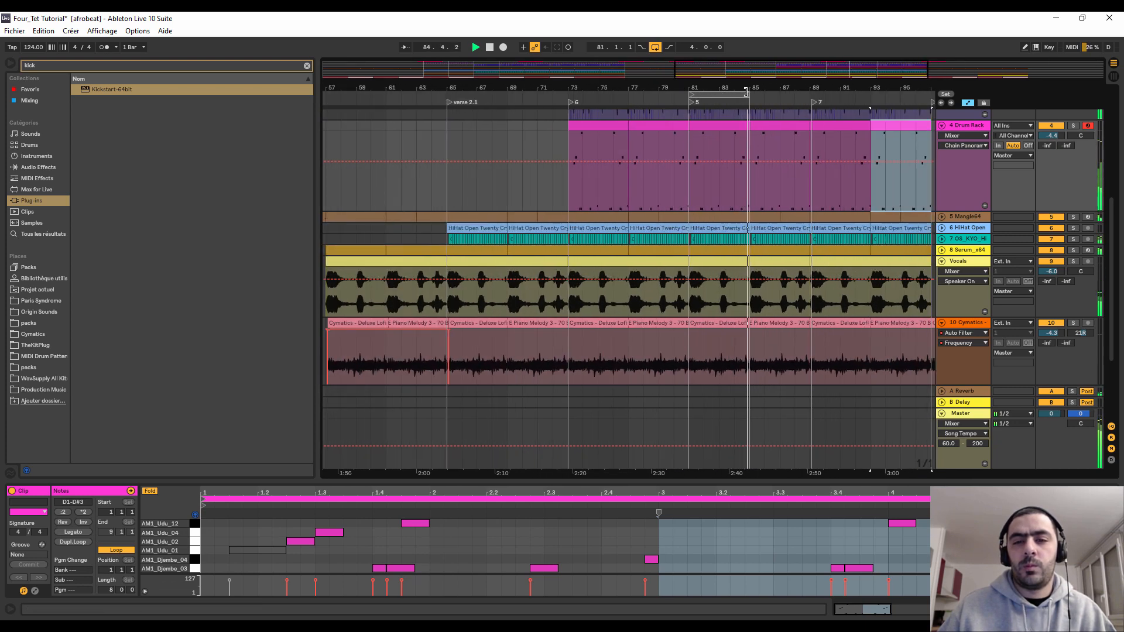
click(544, 103)
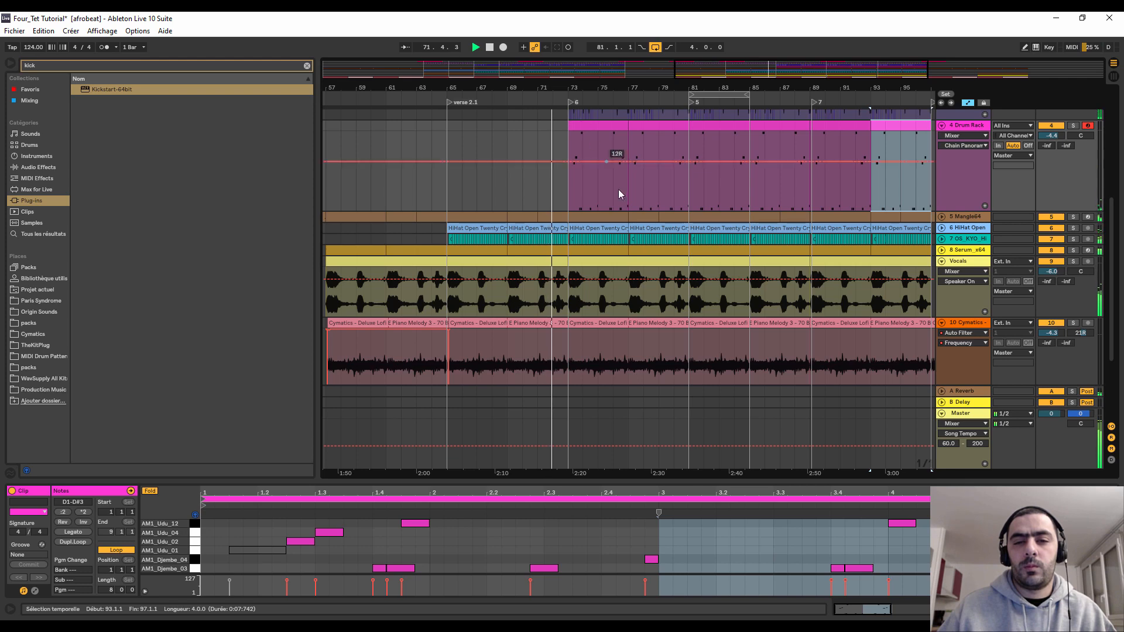
scroll(614, 176, up, 5)
click(1052, 182)
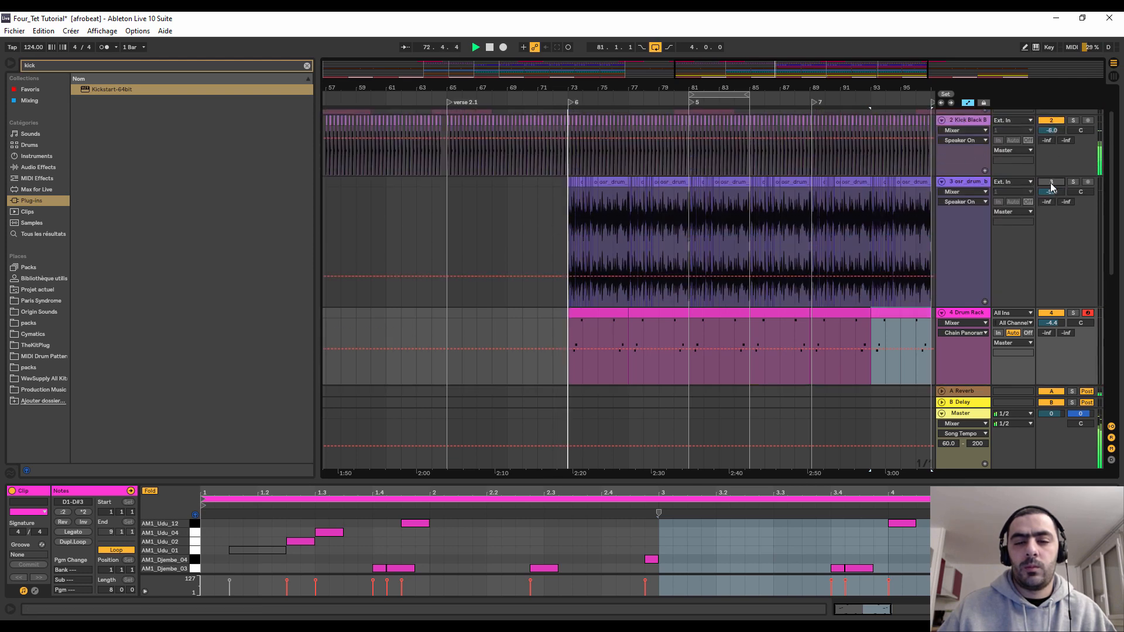
drag(583, 88, 584, 130)
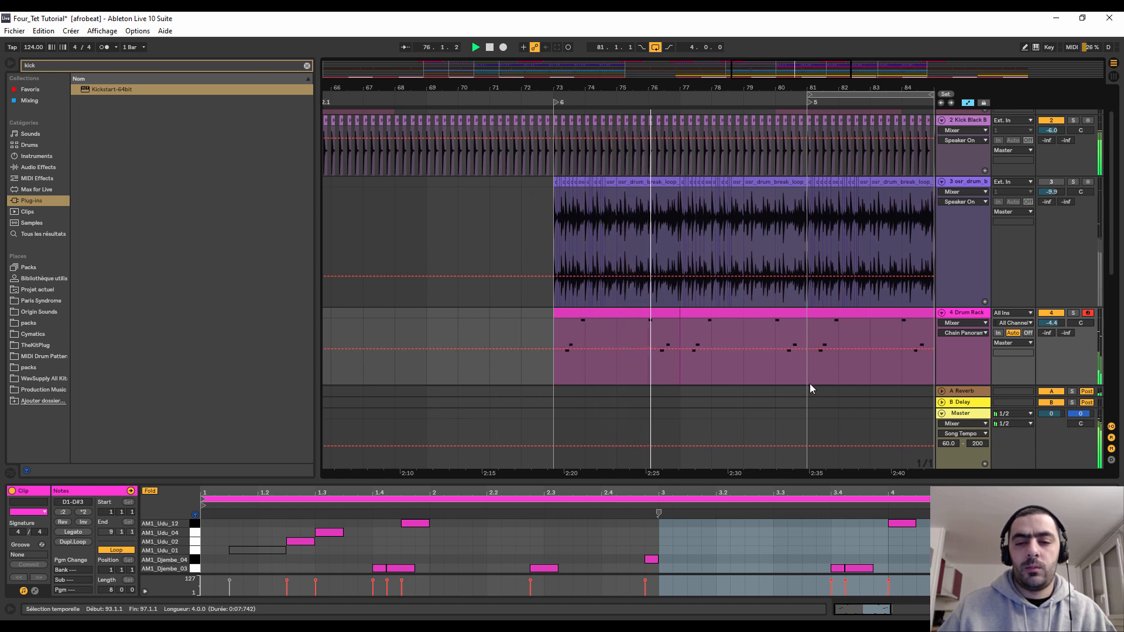
- Solo the Drum Rack track and bypass its Kickstart plug-in
click(1073, 313)
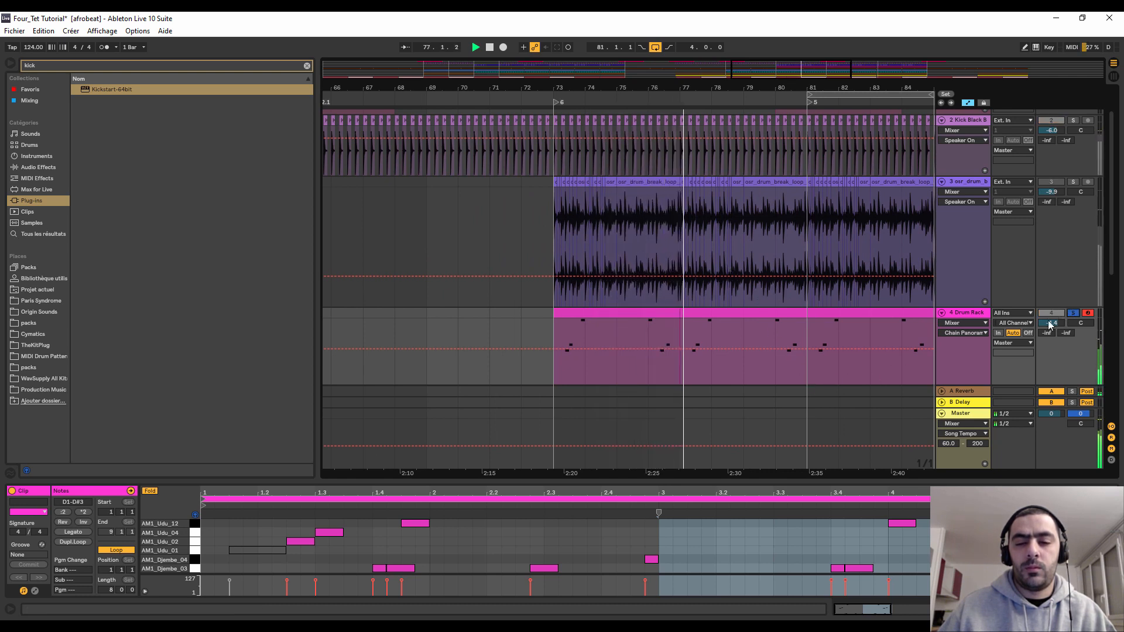
click(958, 314)
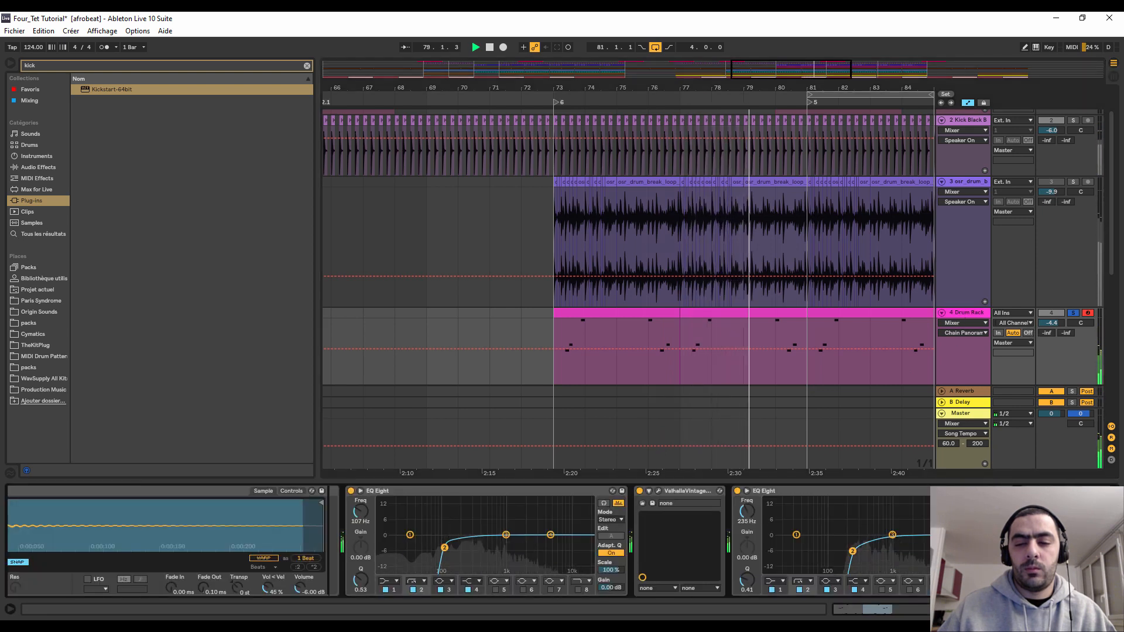
click(1025, 491)
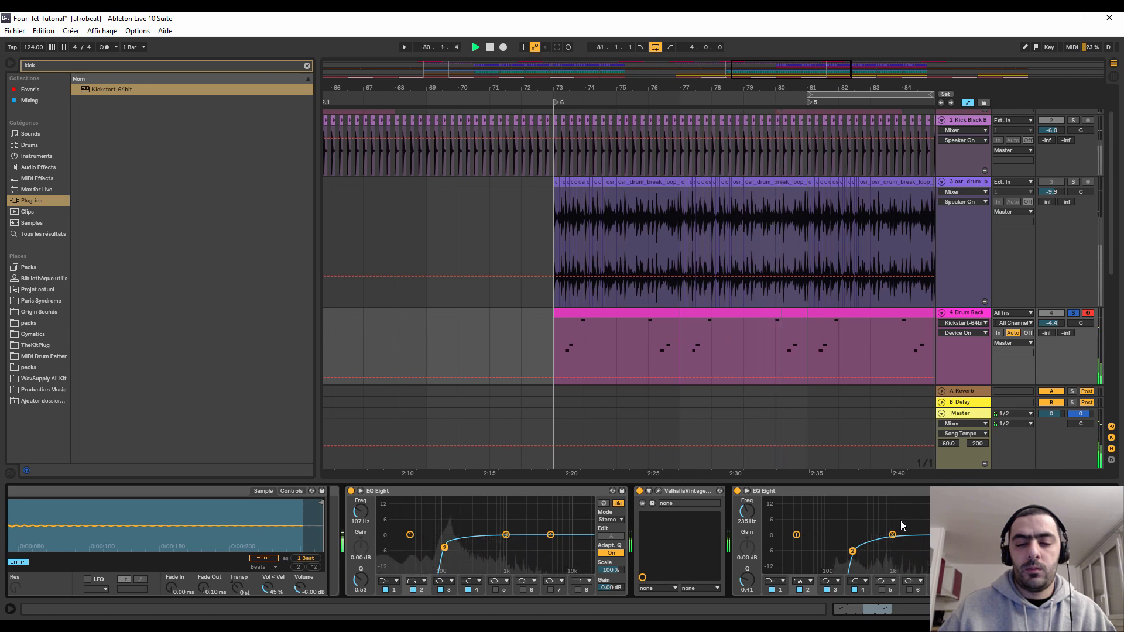
- Lower the second EQ Eight's low cut to 132 Hz with Q 0.36 and adjust the Valhalla reverb's mix
drag(852, 550, 836, 552)
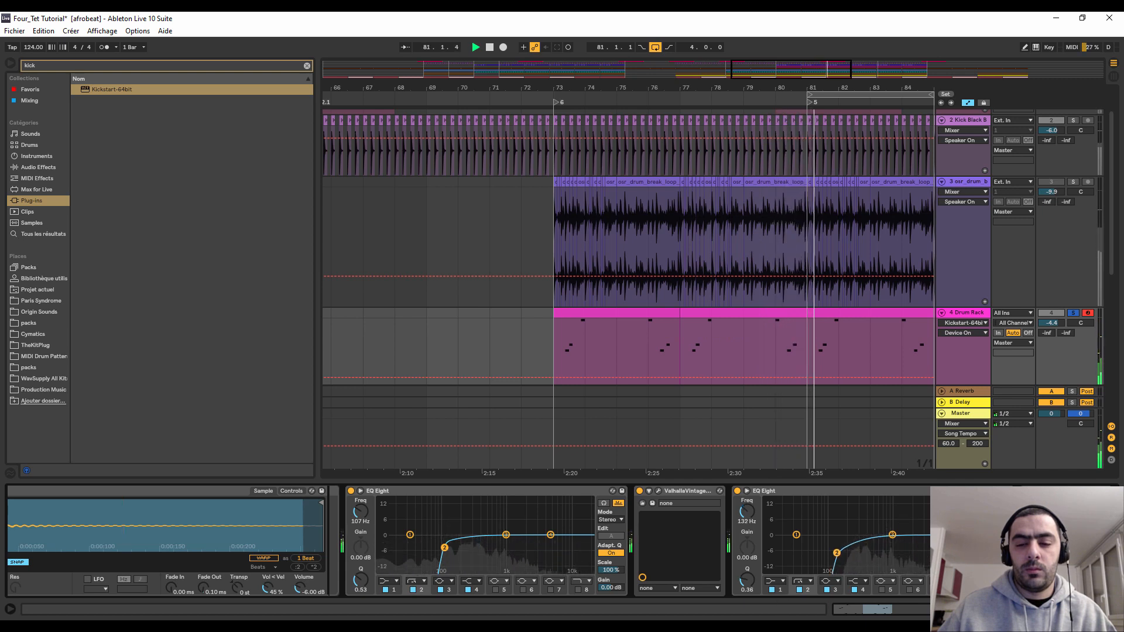
click(657, 491)
click(1087, 166)
- Lower the first EQ Eight's low cut to 63.9 Hz with Q 0.47 and unsolo the Drum Rack track
drag(995, 609, 758, 605)
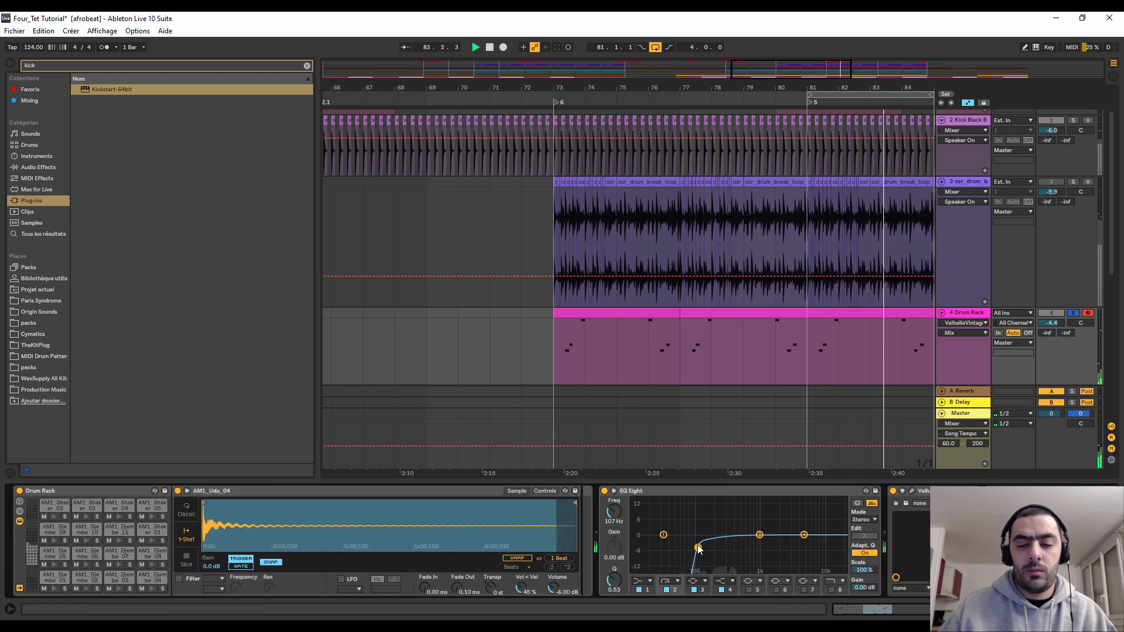
drag(697, 547, 684, 549)
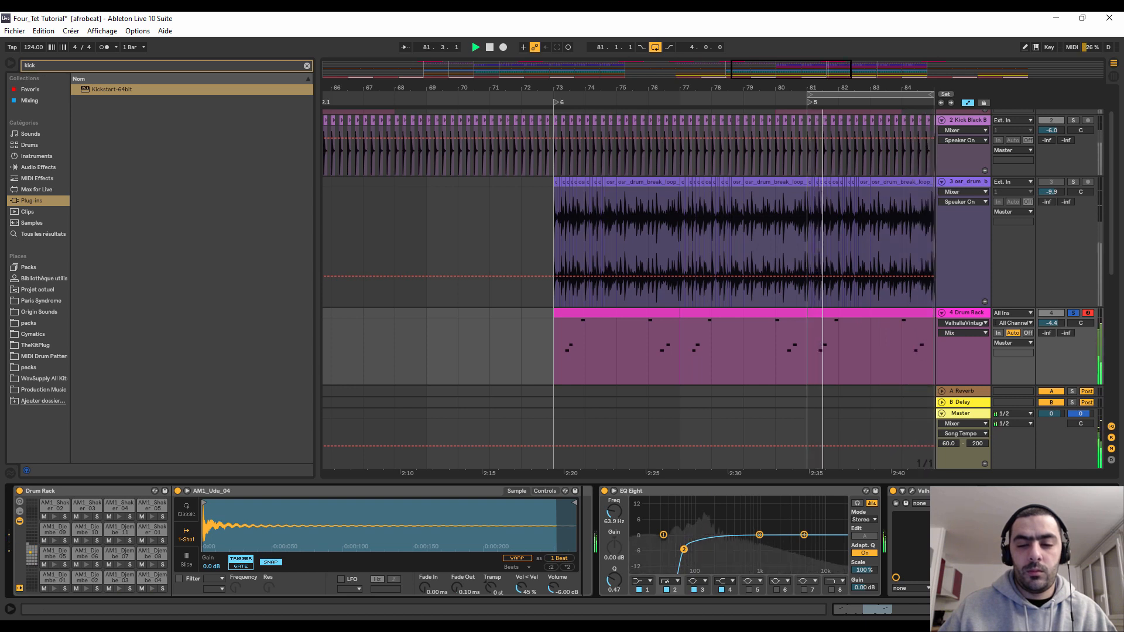
click(1113, 610)
click(1071, 312)
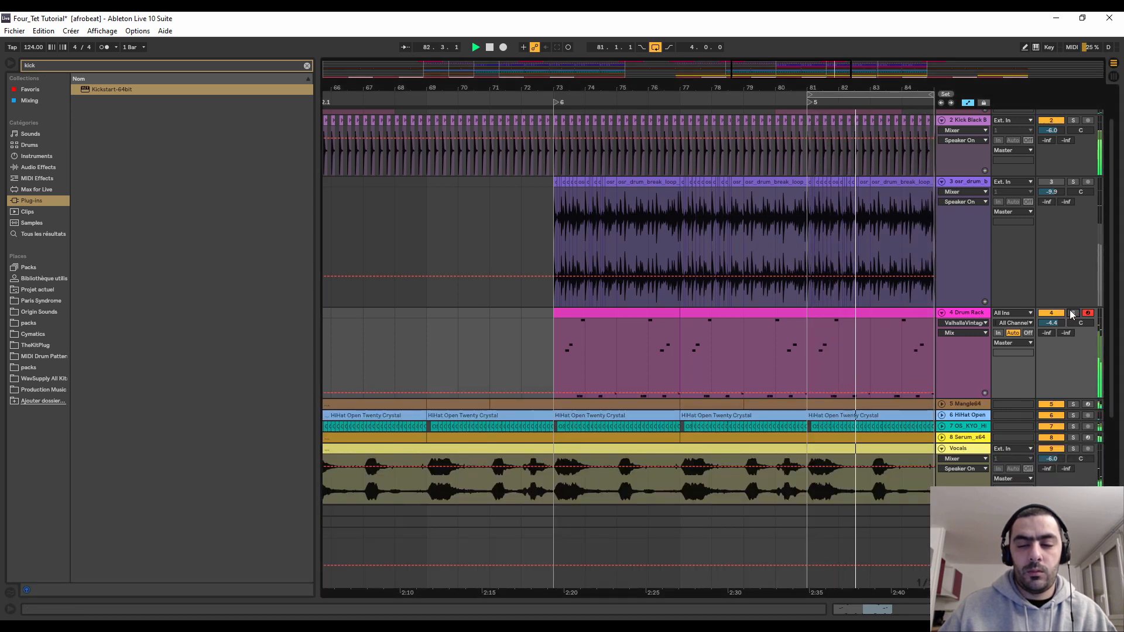
- Set the Drum Rack track's volume to -6.2 dB and unmute the drum break loop track
drag(644, 91, 515, 43)
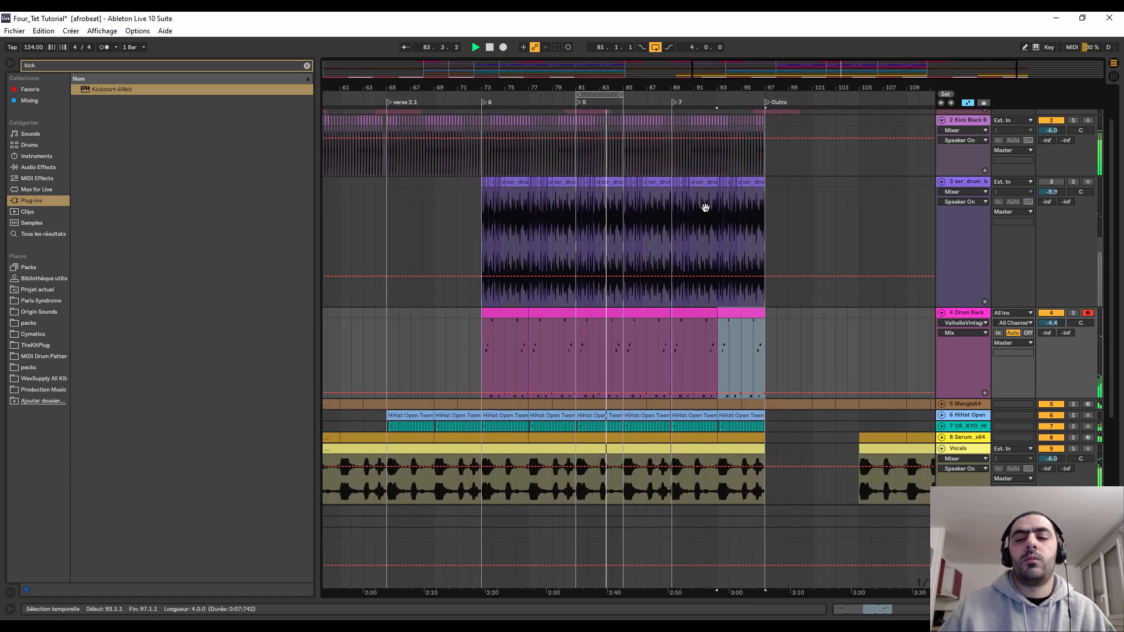
drag(1051, 323, 1051, 329)
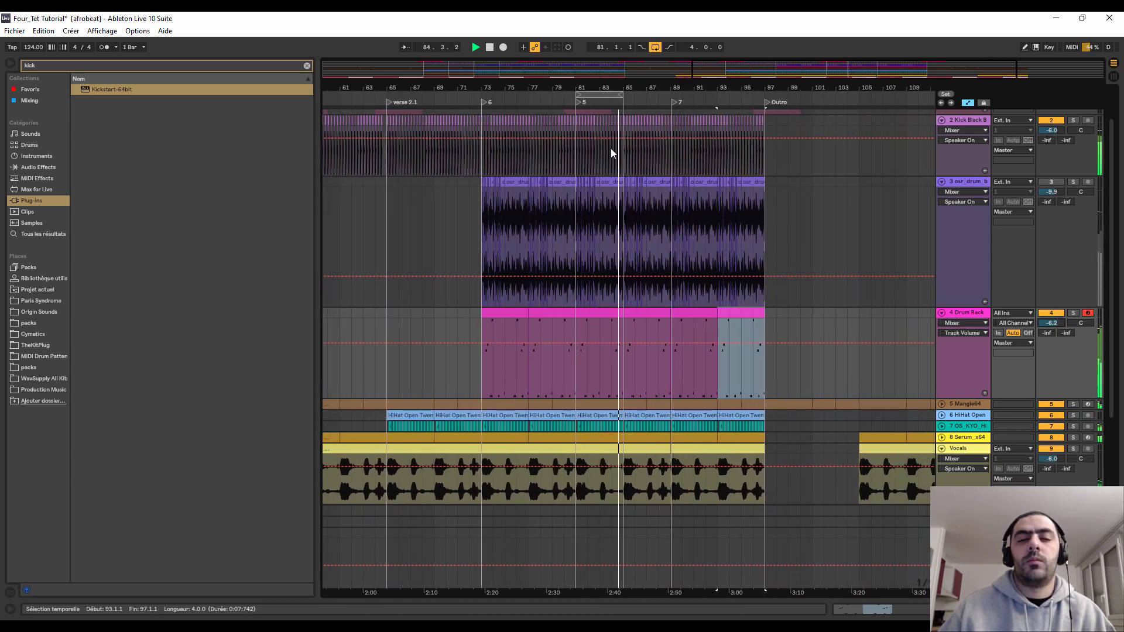
mouse_move(619, 89)
mouse_down()
mouse_move(630, 126)
mouse_move(622, 85)
mouse_up()
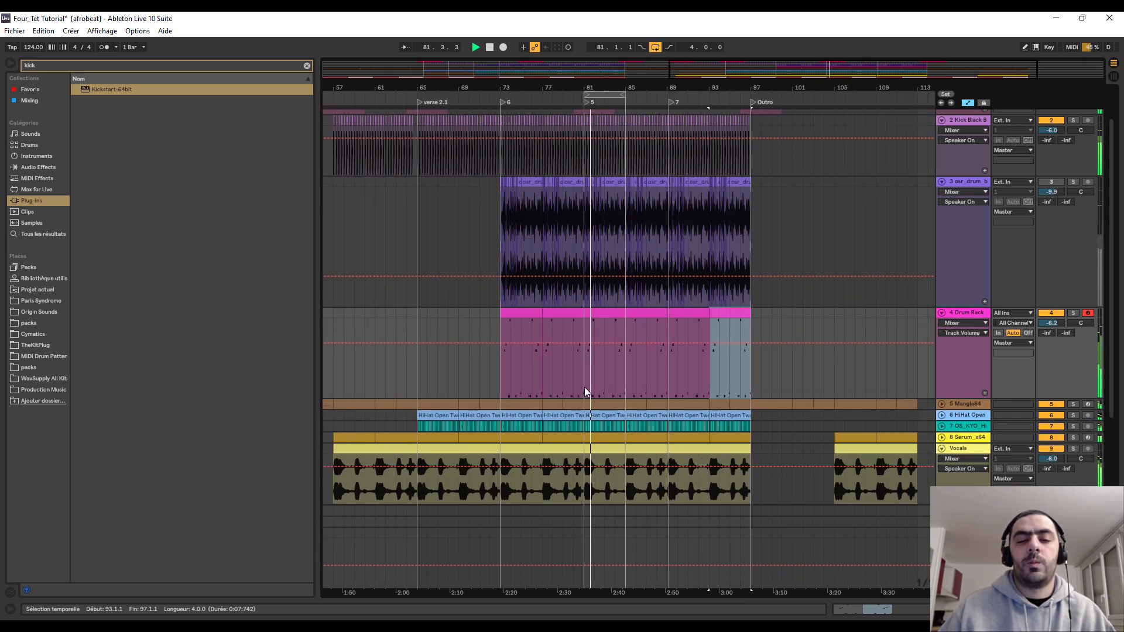
click(1051, 182)
key(space)
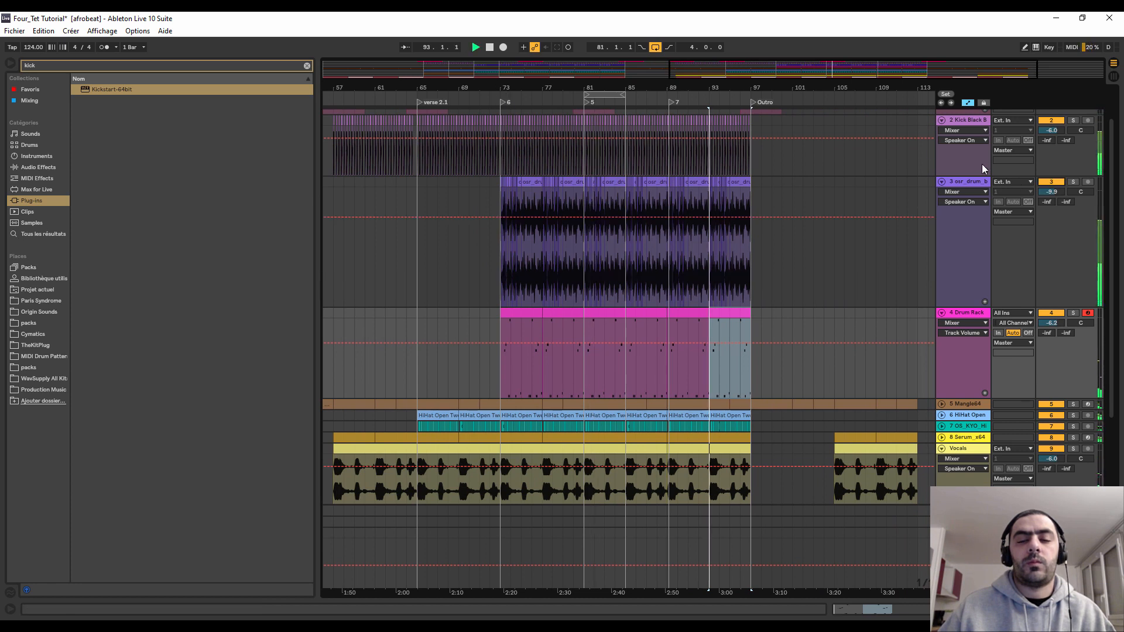
- Copy all Drum Rack clips from bars 73 to 97 and paste them at bar 25, under the first drum break section
drag(604, 85, 604, 71)
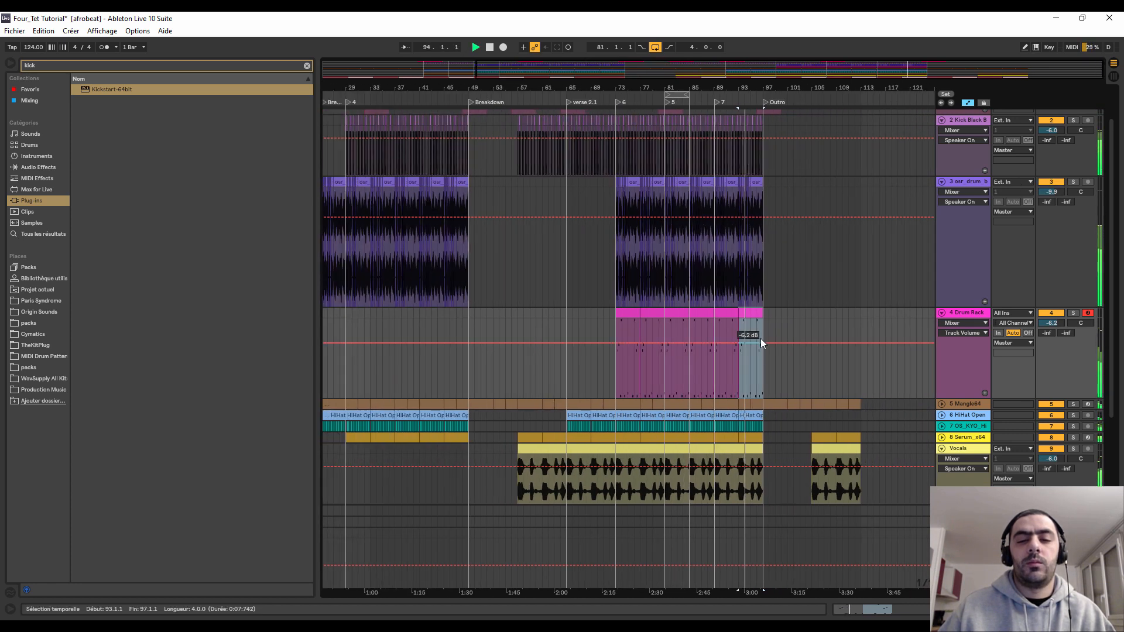
drag(764, 370, 621, 318)
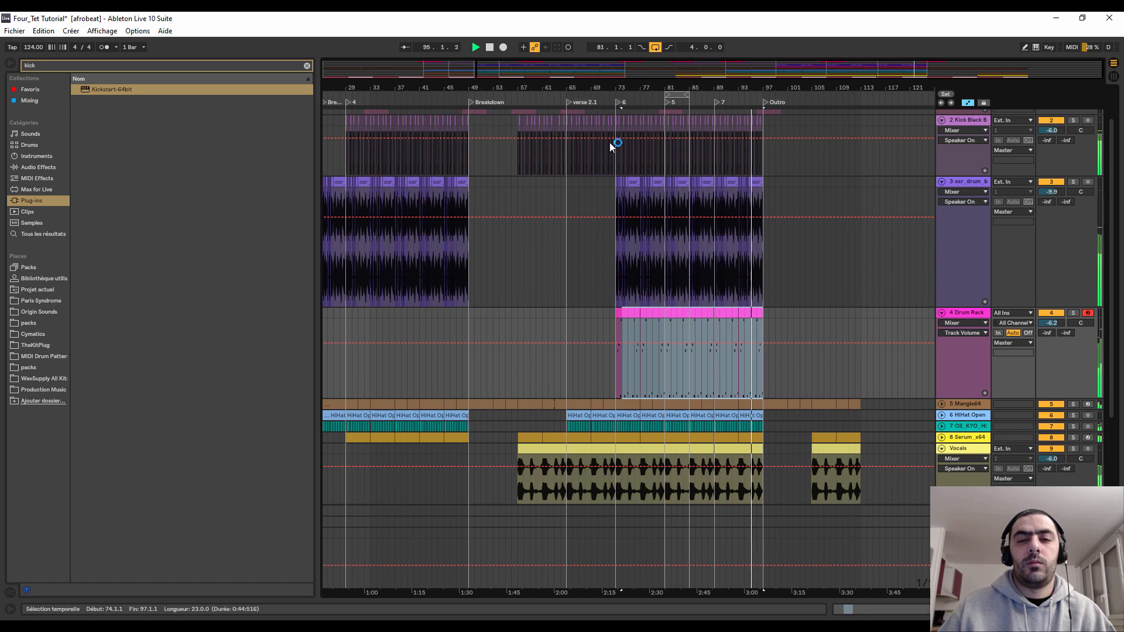
drag(634, 86, 683, 80)
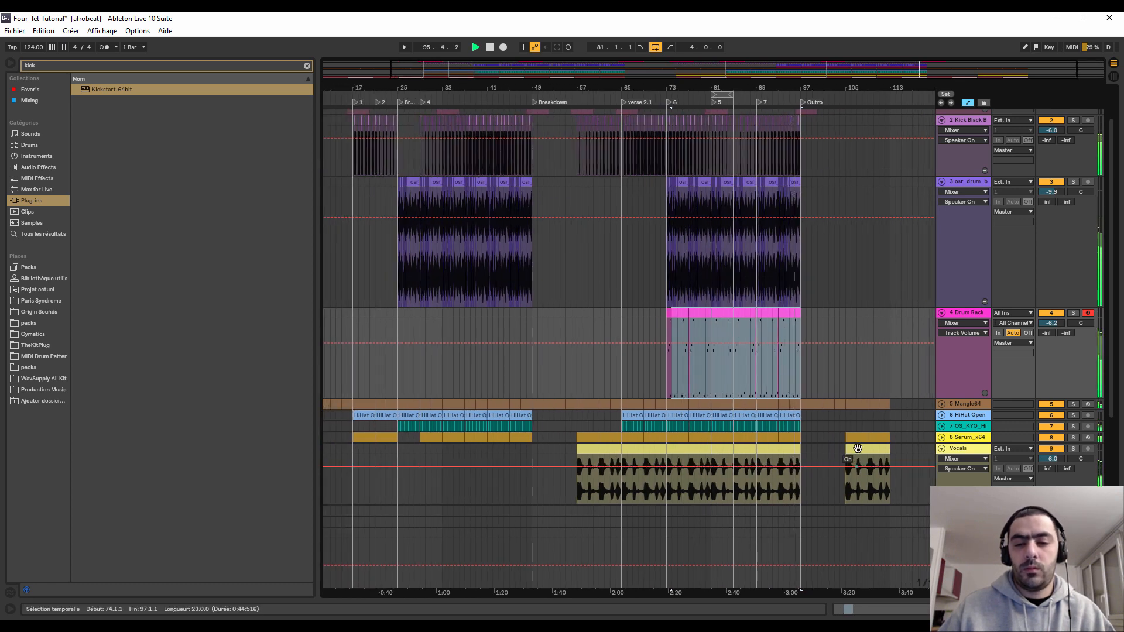
click(806, 387)
drag(801, 392, 664, 311)
key(ctrl+c)
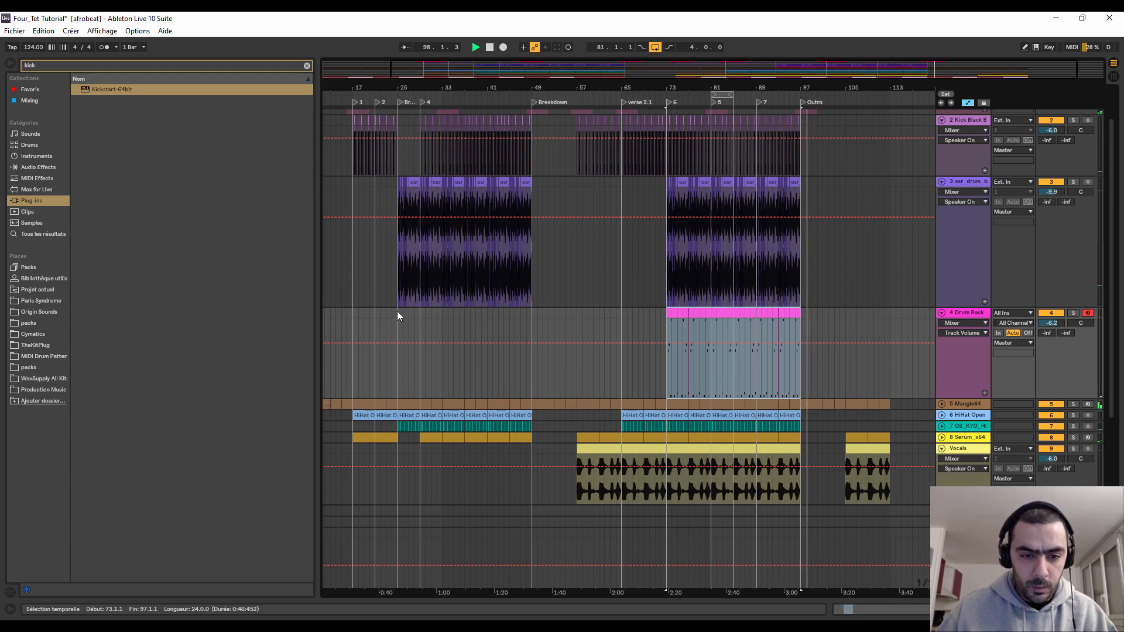
click(397, 311)
key(ctrl+v)
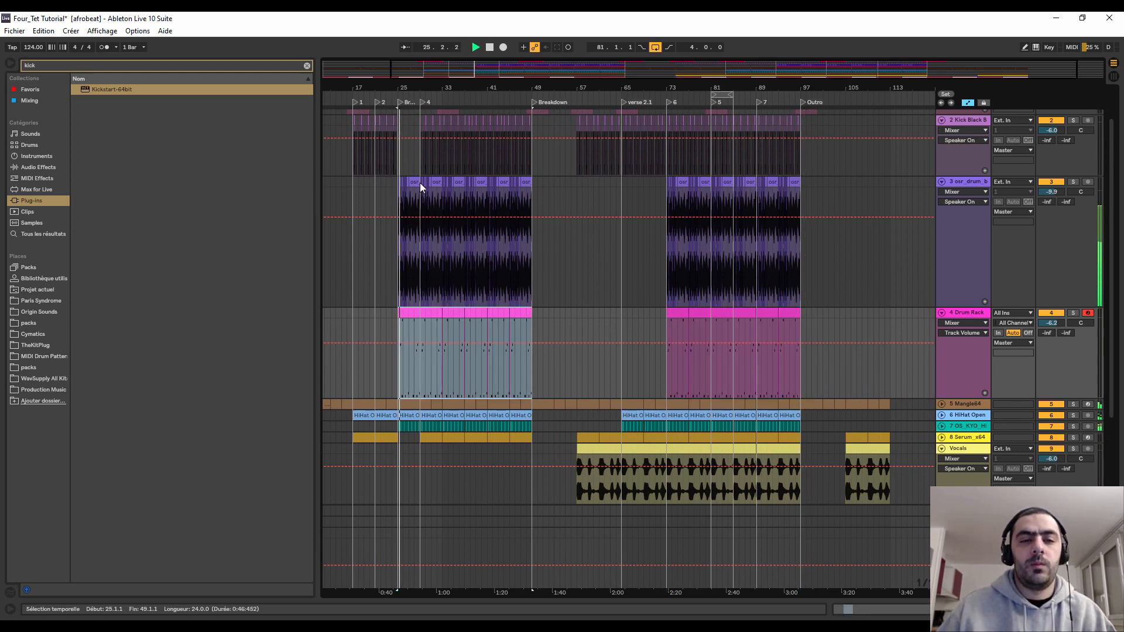
- Try removing the Drum Rack clip from bars 25 to 29, at the BreakBEAT In marker
drag(398, 89, 401, 95)
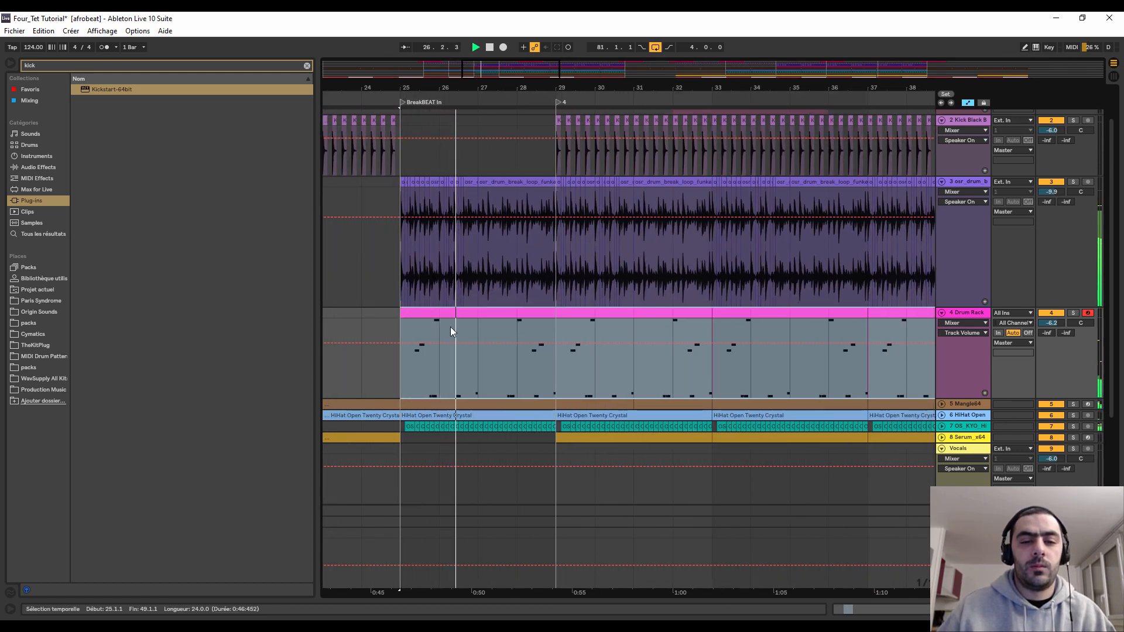
click(472, 316)
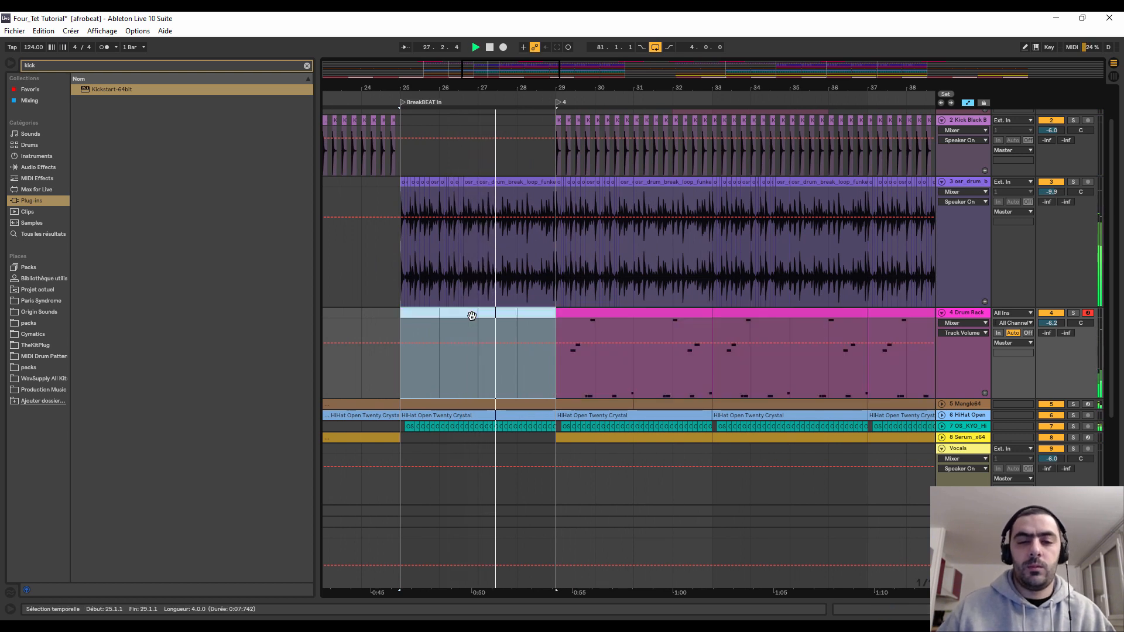
click(515, 318)
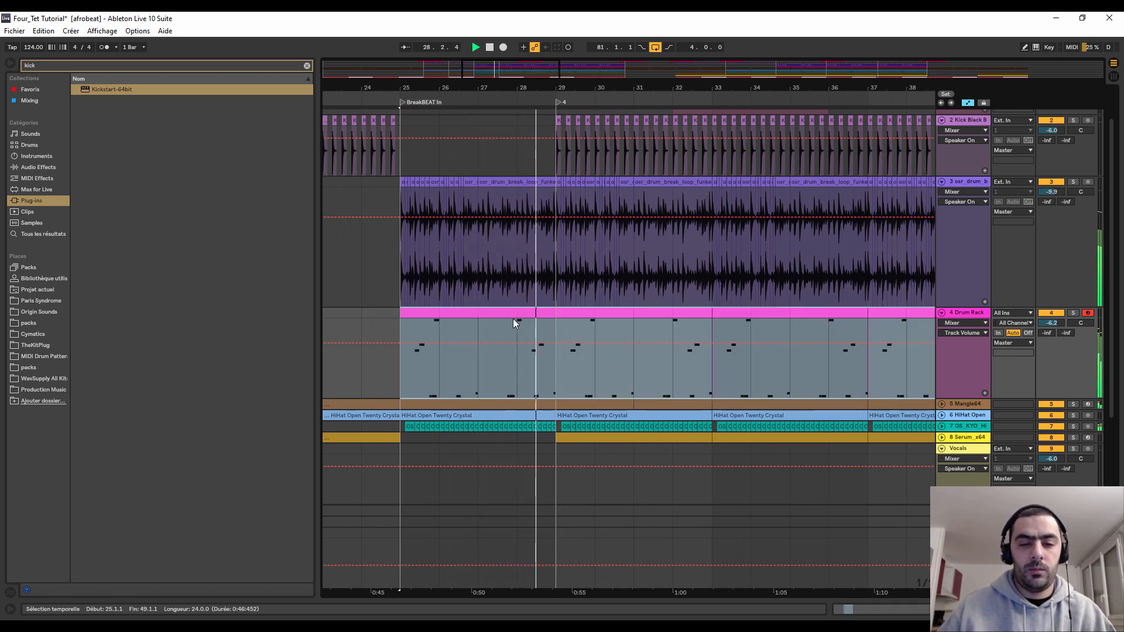
- Play from the BreakBEAT In marker and fold the Drum Rack track in the full arrangement
double_click(404, 101)
drag(410, 88, 412, 23)
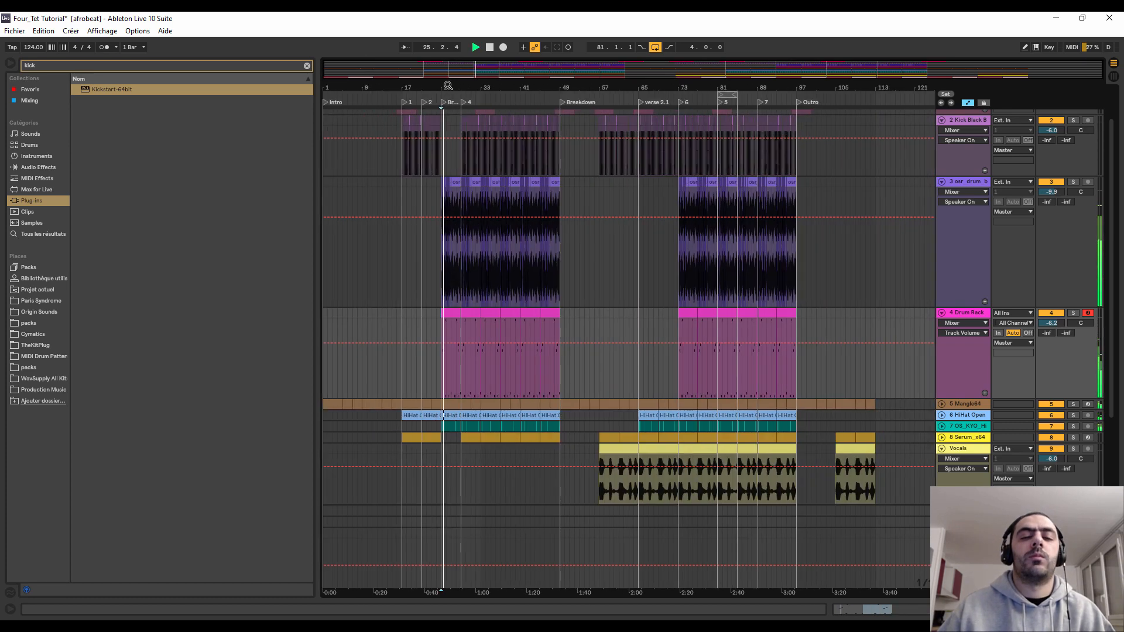
click(941, 313)
scroll(942, 256, up, 2)
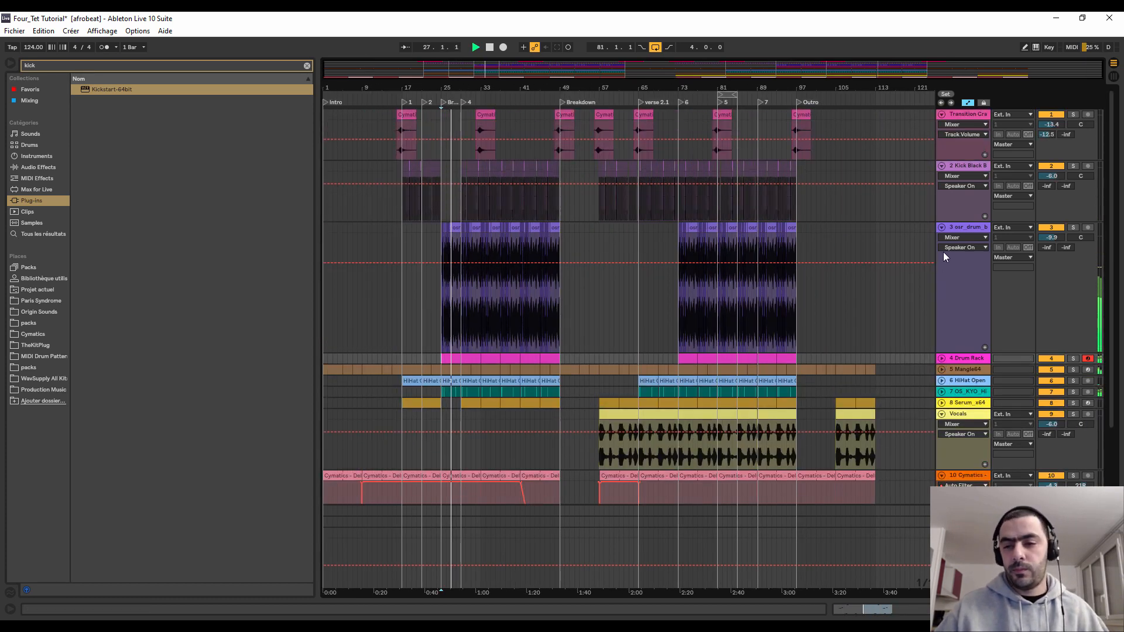
- Fold the drum break loop, Vocals and Cymatics tracks in the arrangement
click(941, 227)
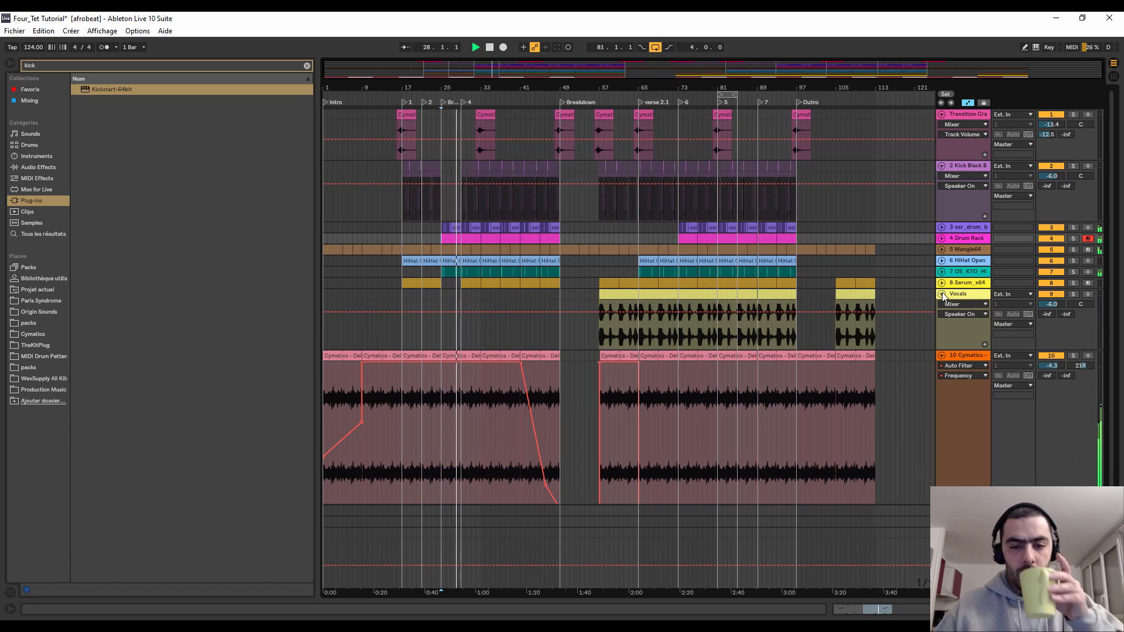
click(942, 294)
click(941, 305)
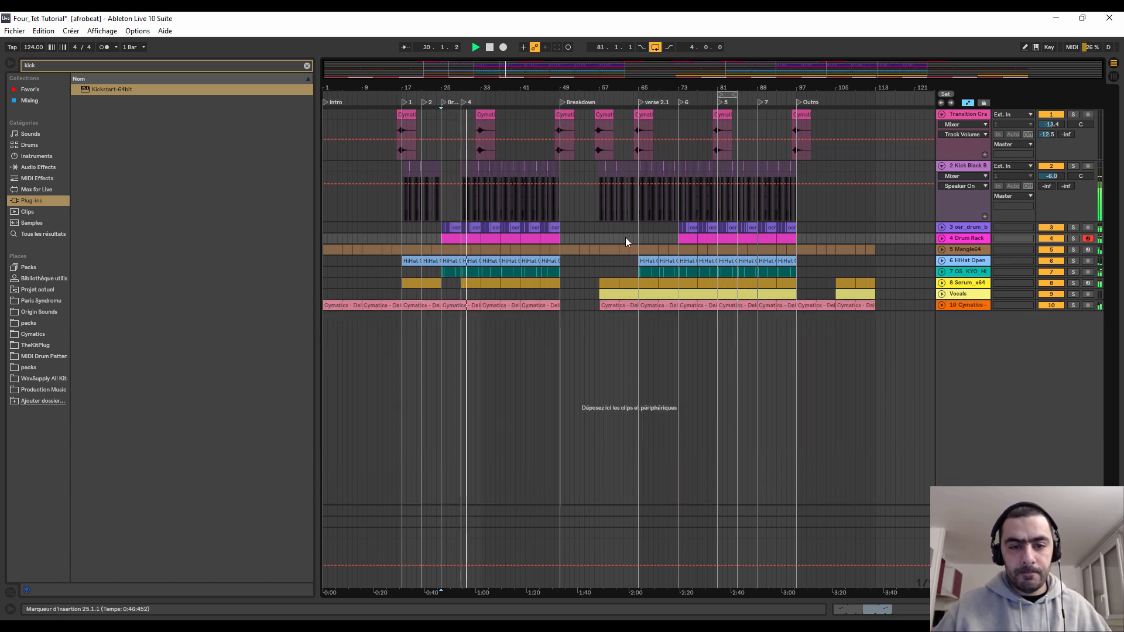
- Extend the Drum Rack part back to bar 21 and add a reverse crash at bar 28, just before marker 4
drag(472, 90, 460, 59)
ctrl+click(509, 117)
key(space)
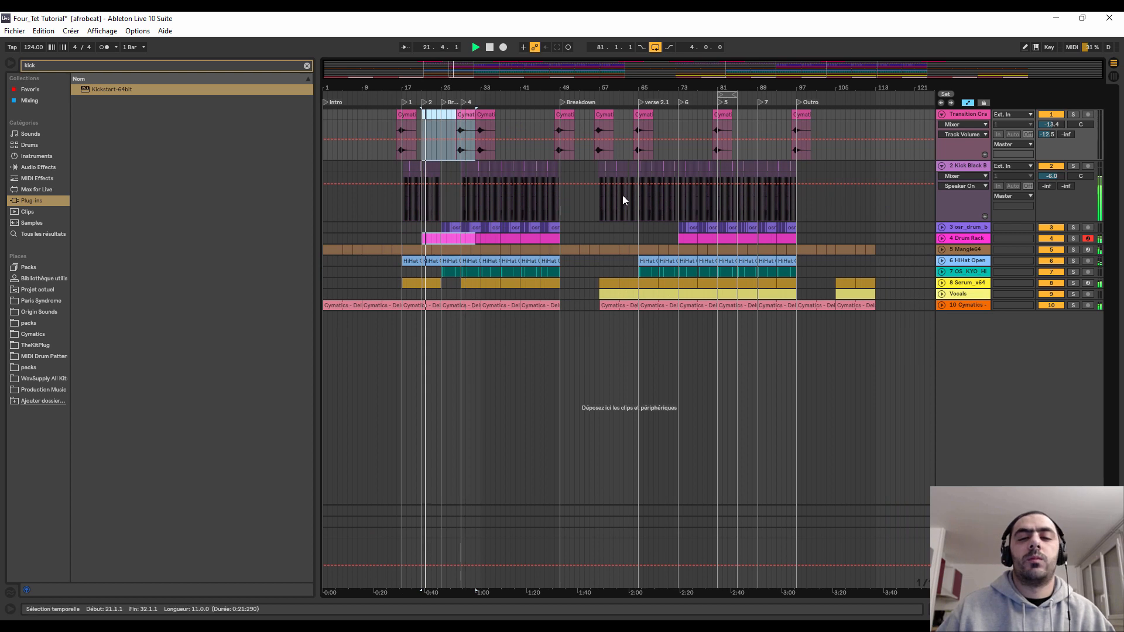
- Fold the kick track and unfold the Cymatics, Vocals, Serum and both hi-hat tracks
click(942, 166)
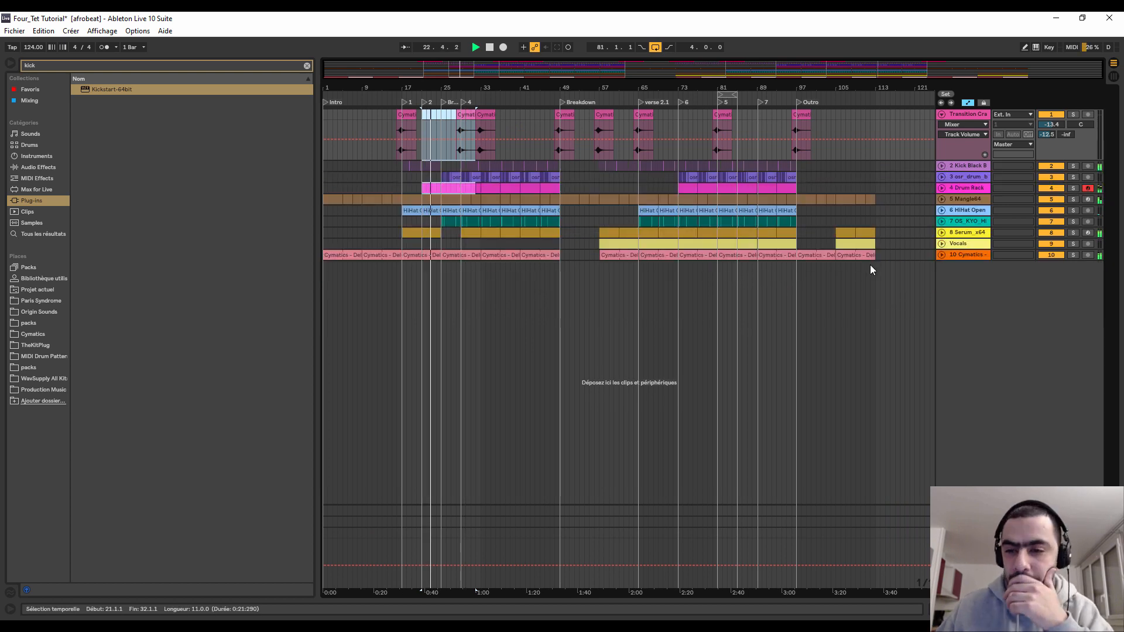
click(942, 254)
click(942, 243)
click(941, 232)
click(942, 221)
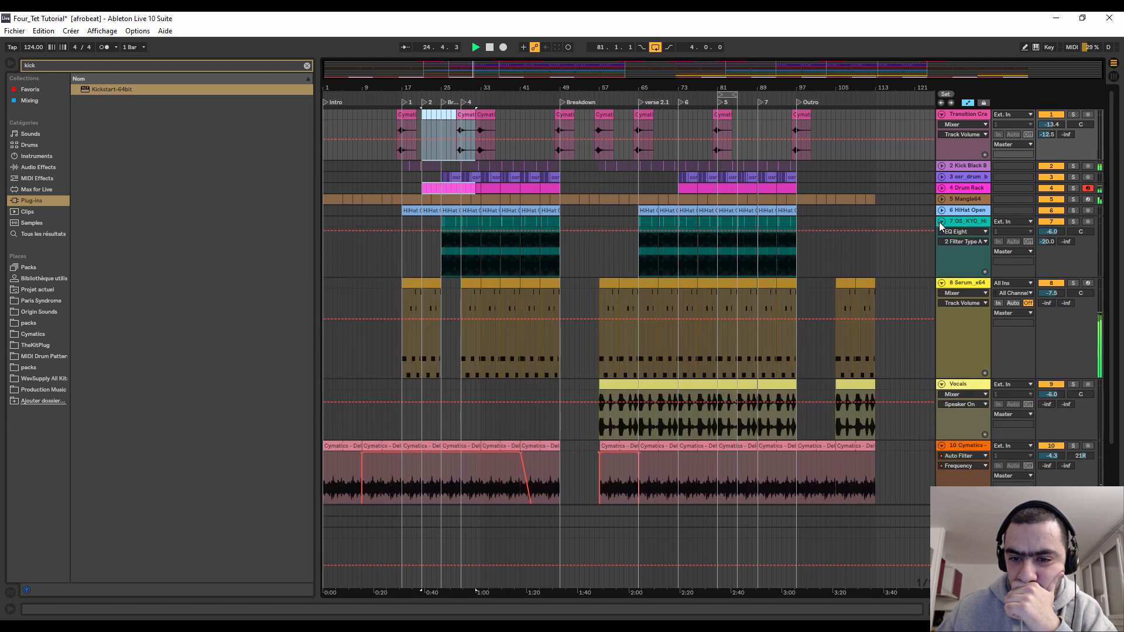
click(942, 210)
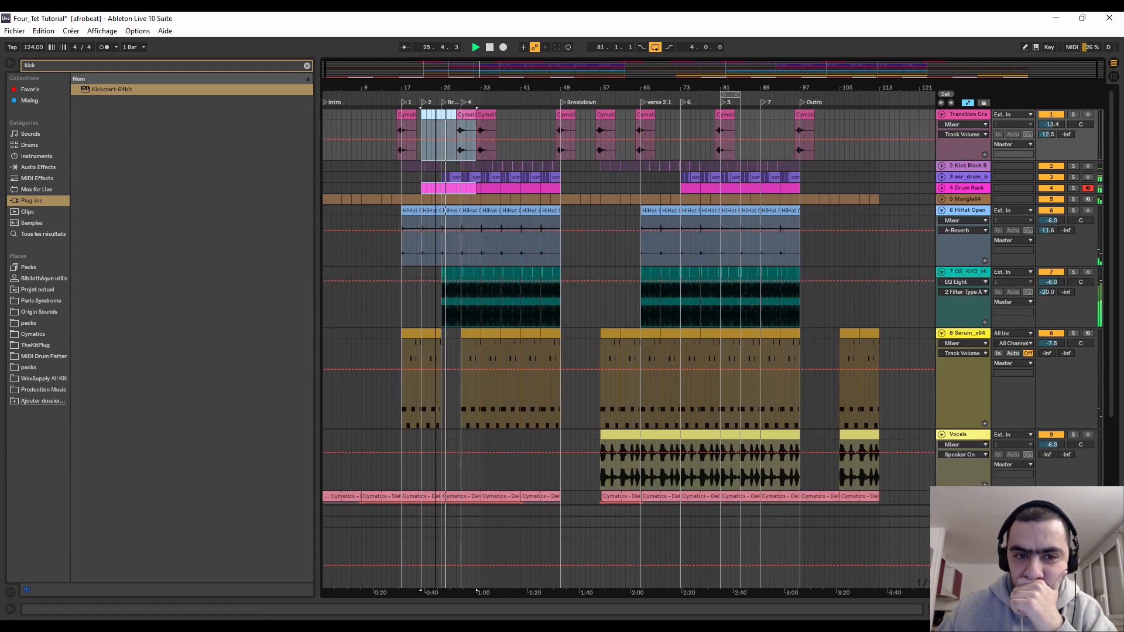
- Play the lead-in to the BreakBEAT In marker and duplicate the last kick before it onto bar 25
drag(436, 87, 445, 126)
click(414, 97)
drag(460, 88, 459, 141)
key(space)
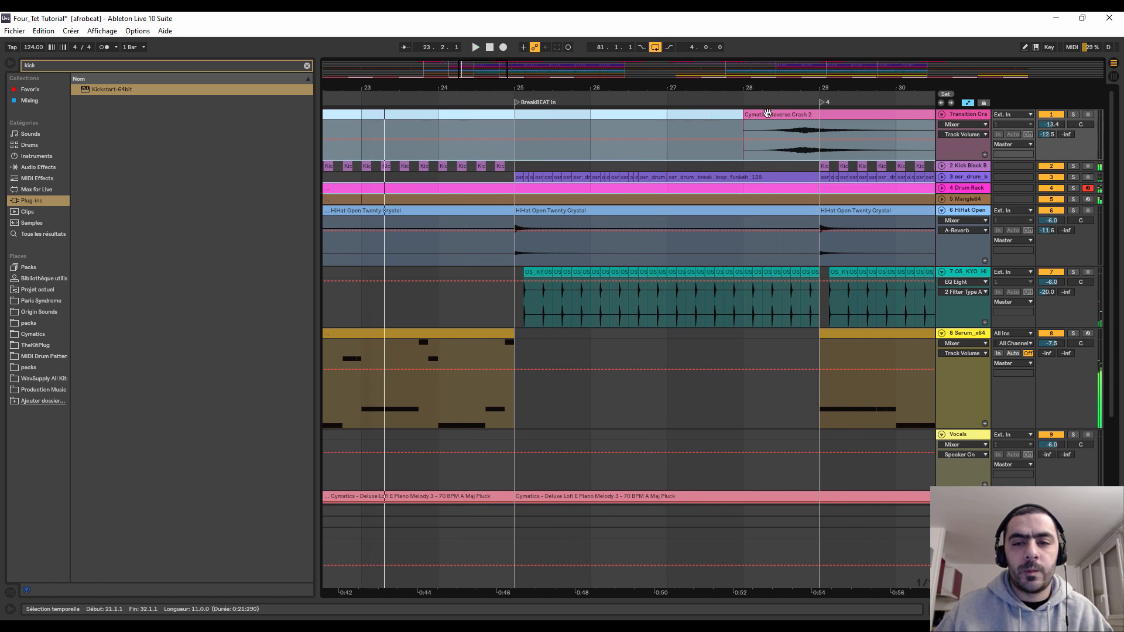
click(941, 166)
drag(513, 176, 493, 171)
key(ctrl+d)
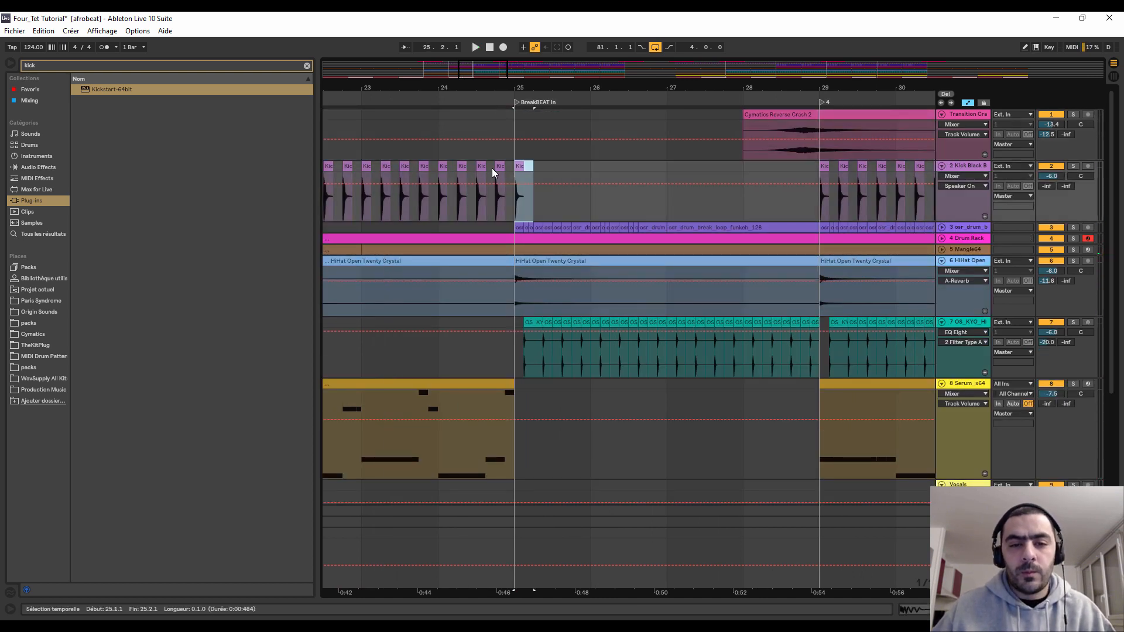
- Build a kick fill before the BreakBEAT In marker by duplicating the 24.4.1 kick to 24.4.3 and its first sixteenth to 24.4.4
click(416, 96)
drag(477, 75, 540, 196)
key(space)
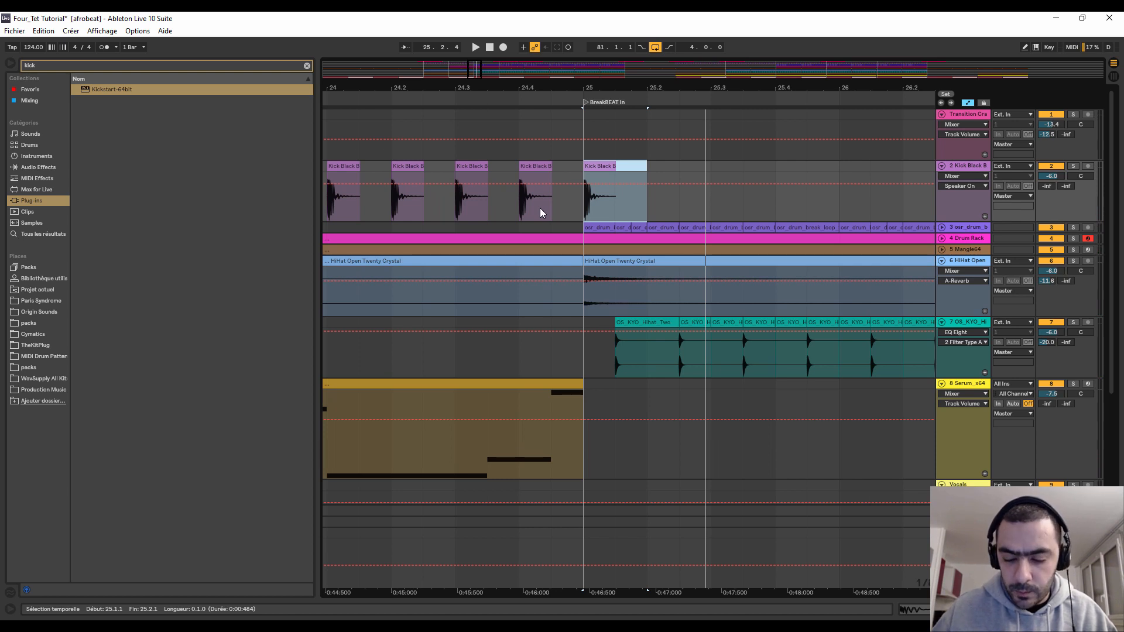
click(515, 171)
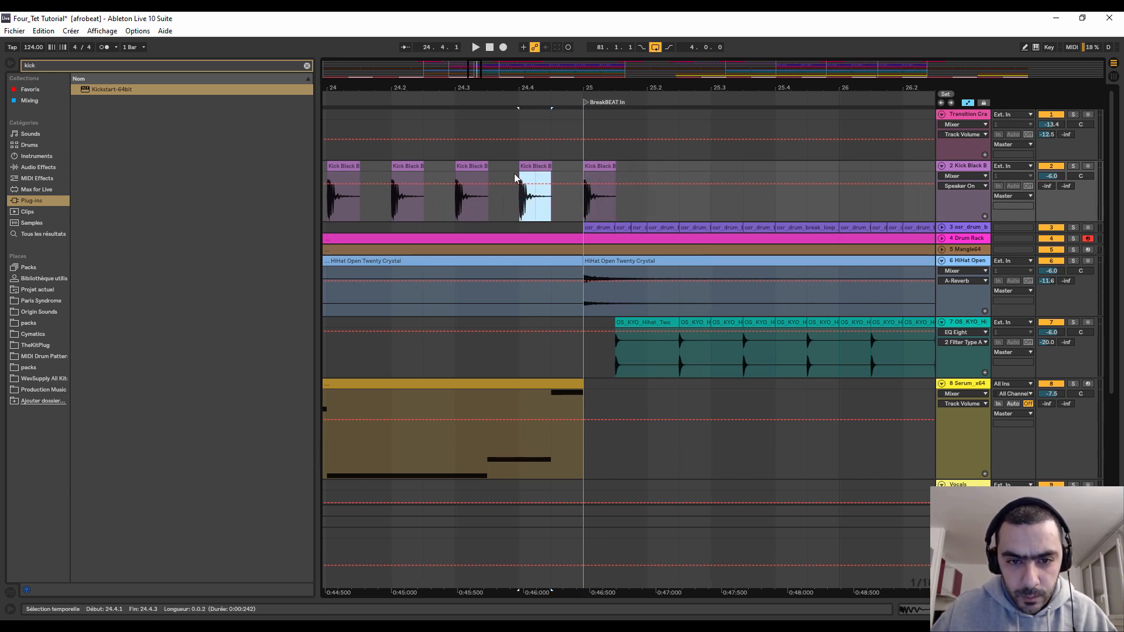
key(ctrl+d)
drag(563, 188, 551, 166)
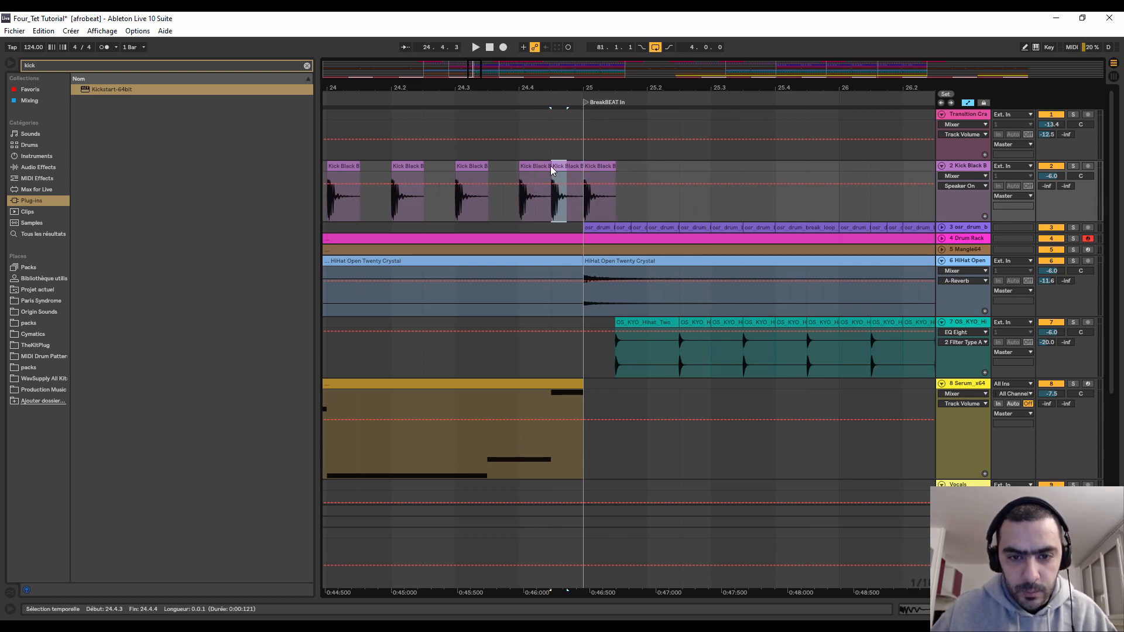
key(ctrl+d)
click(345, 92)
drag(479, 92, 485, 62)
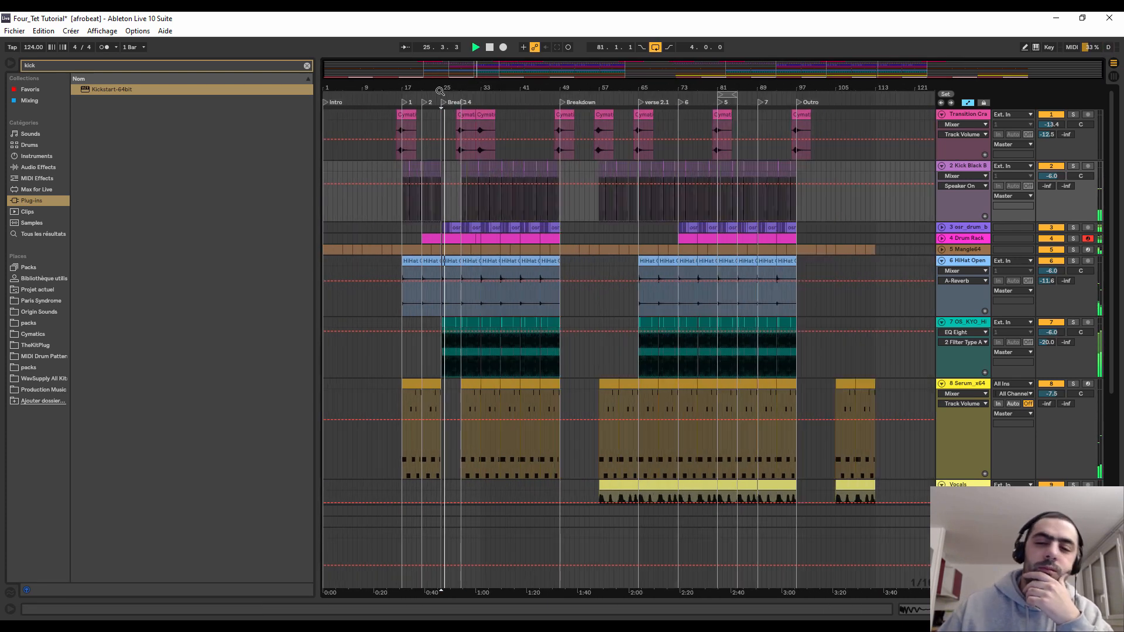
- Ramp the Cymatics track's Auto Filter frequency automation up from bar 65 to bar 73, folding the kick, Serum, Vocals and HiHat Open tracks
click(941, 165)
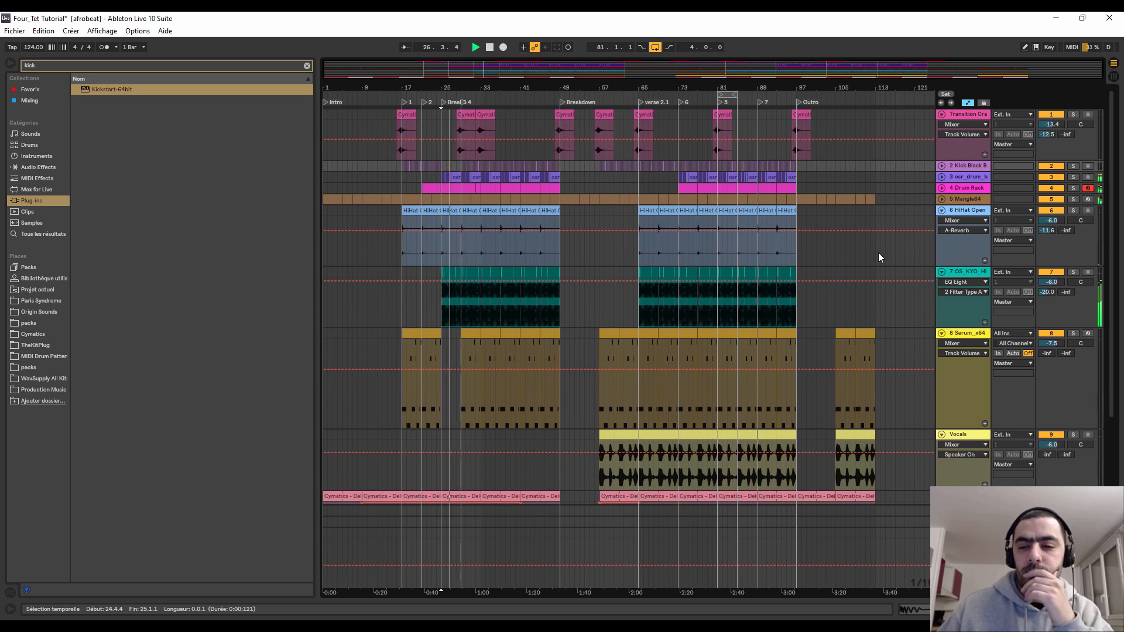
click(941, 333)
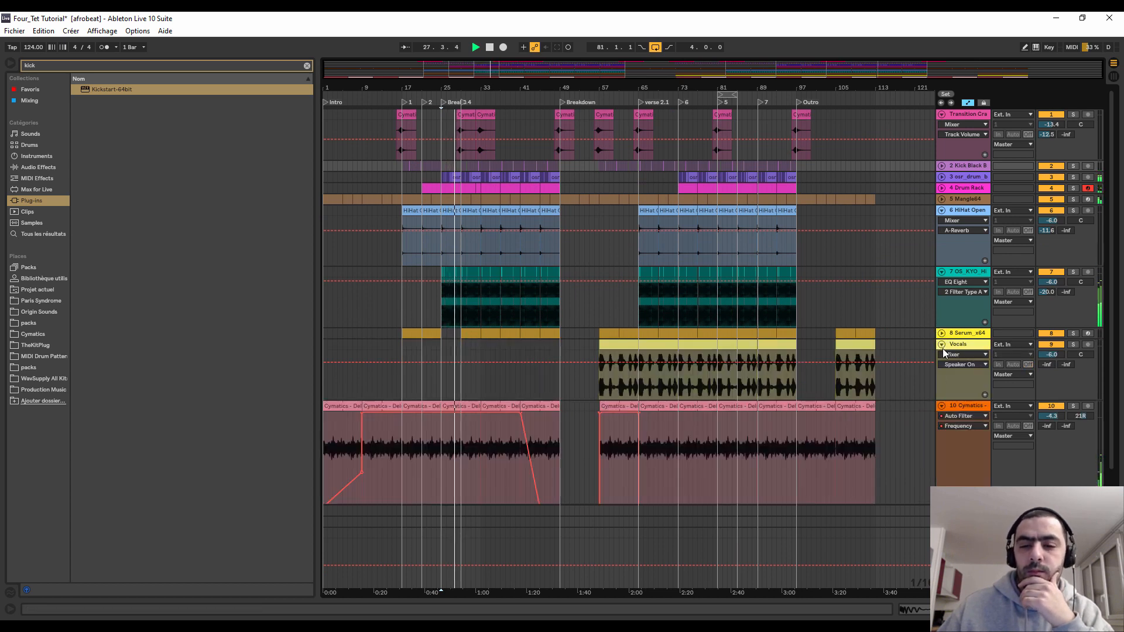
click(942, 345)
click(941, 210)
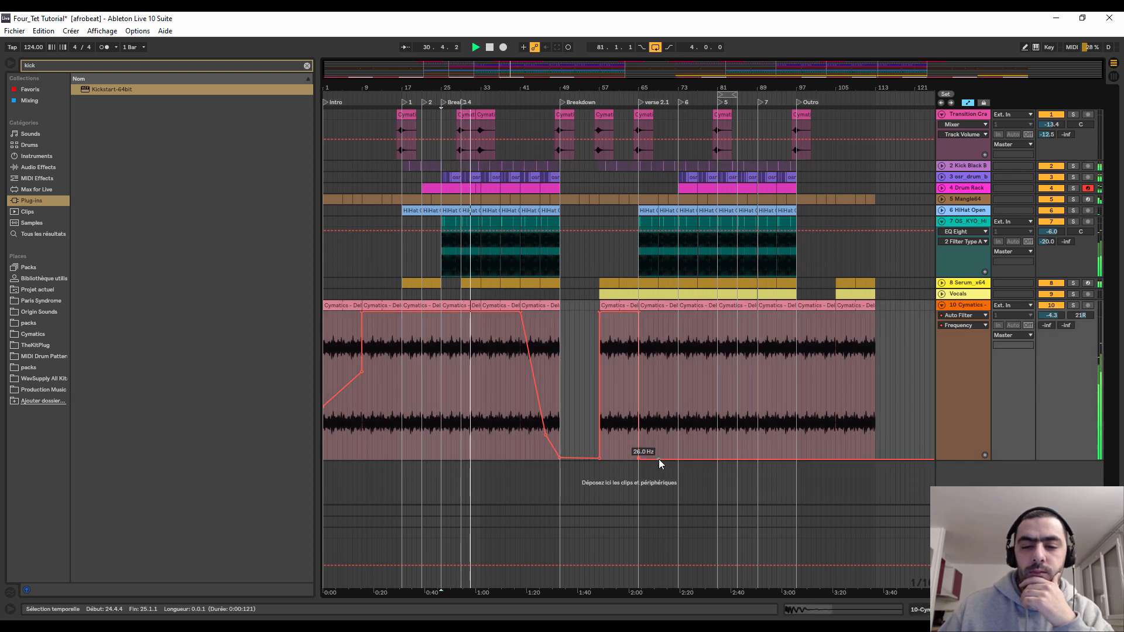
drag(658, 459, 677, 313)
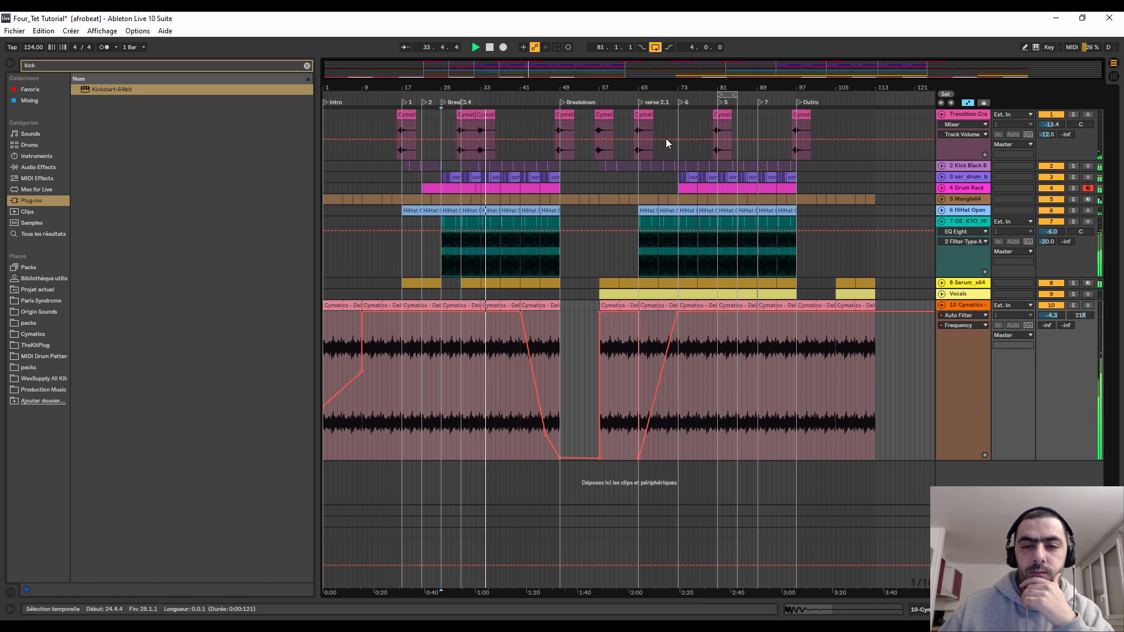
click(941, 305)
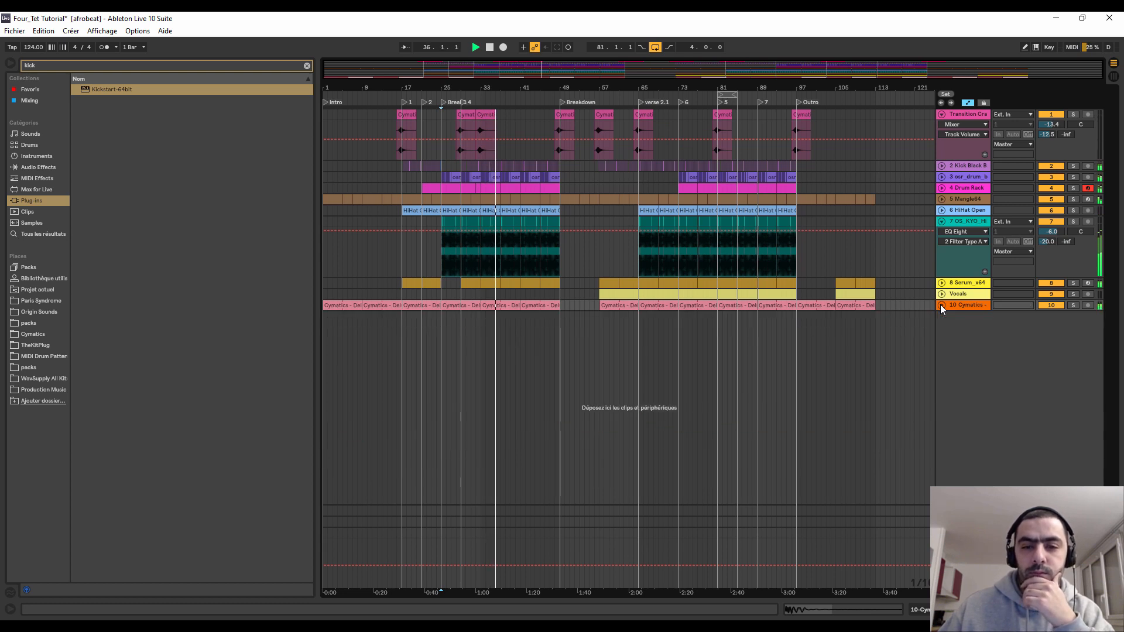
- Delete the Mangle64 part between marker 7 and the Outro, and fold the Mangle64 and OS_KYO hi-hat tracks
click(941, 189)
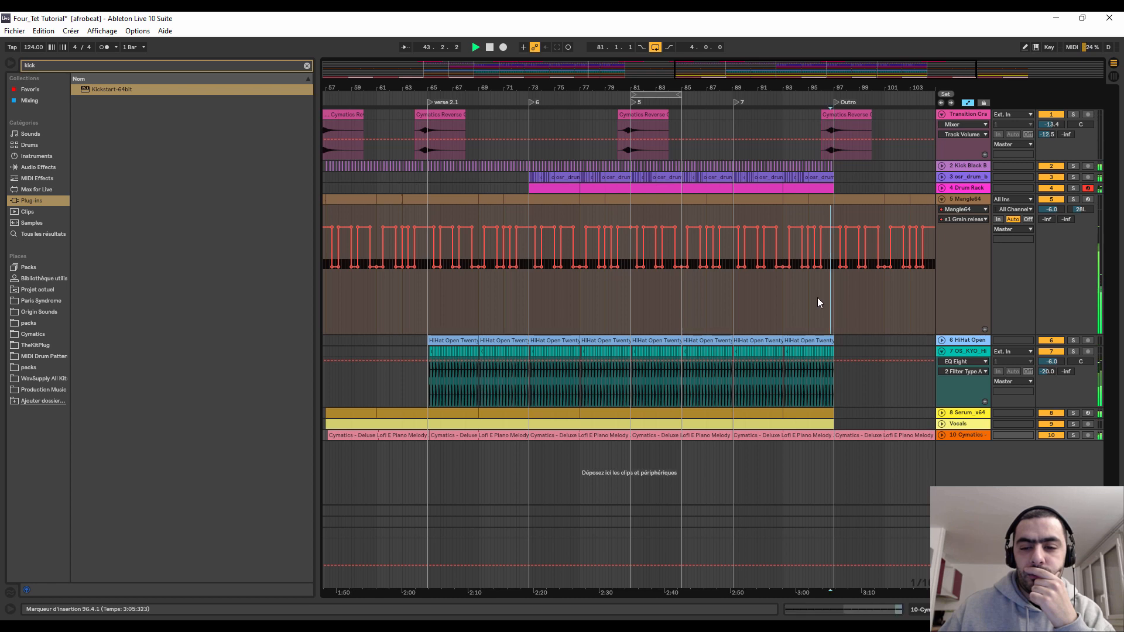
mouse_move(817, 302)
mouse_down()
mouse_move(638, 198)
mouse_move(732, 198)
mouse_up()
key(Delete)
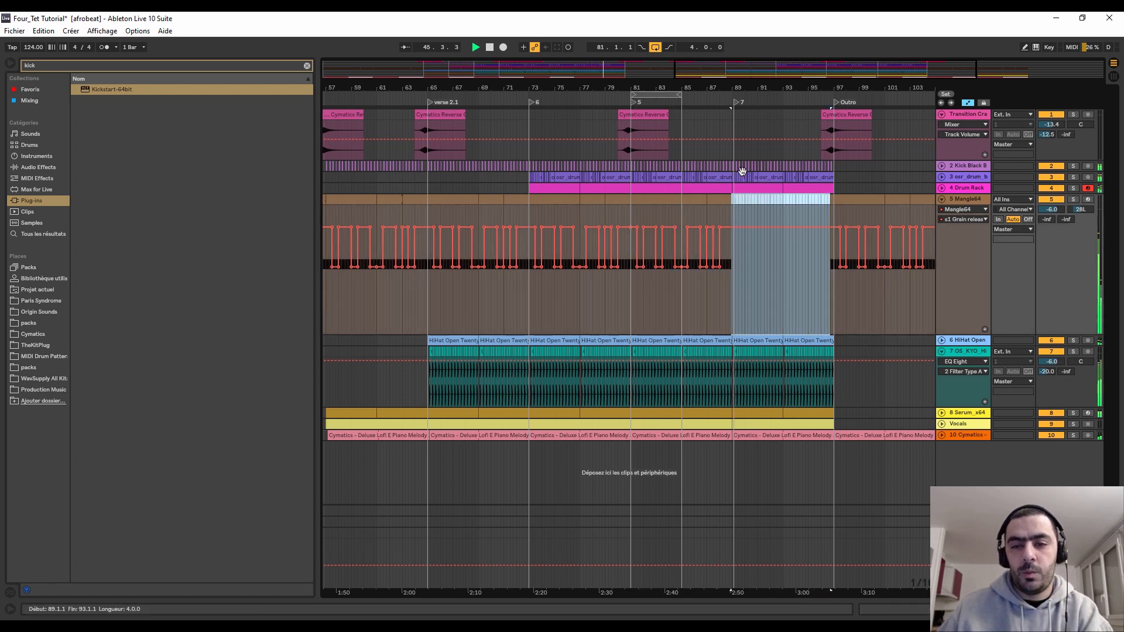
click(941, 199)
scroll(698, 186, down, 5)
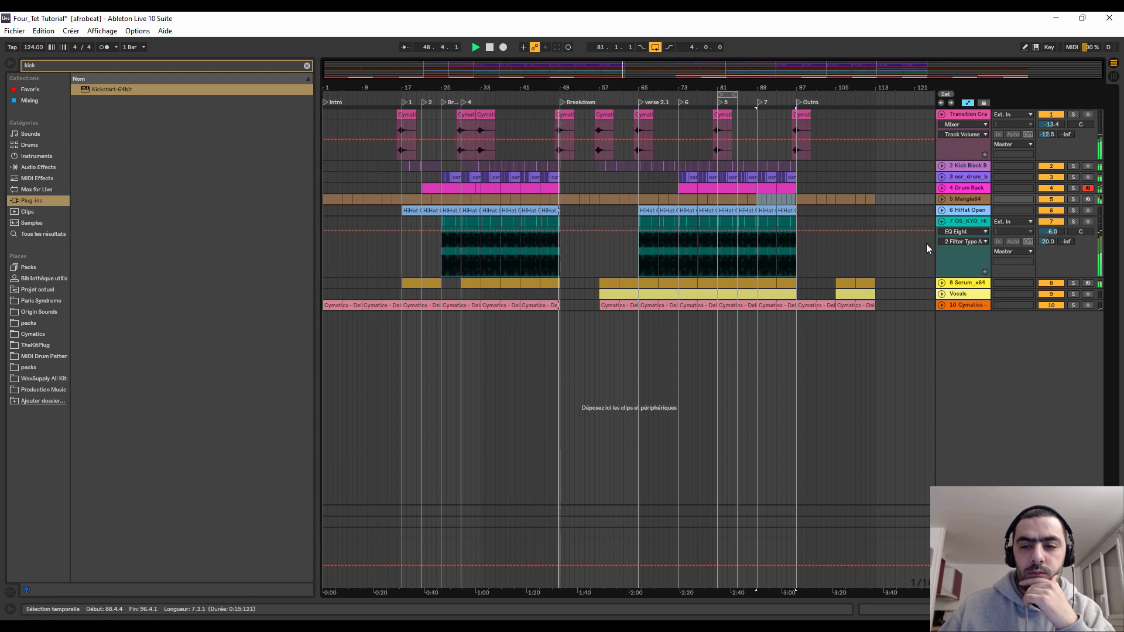
click(941, 222)
- Switch to Splice and pick the TSB16_Clap_75bpm sample from the recently added samples
key(alt+Tab)
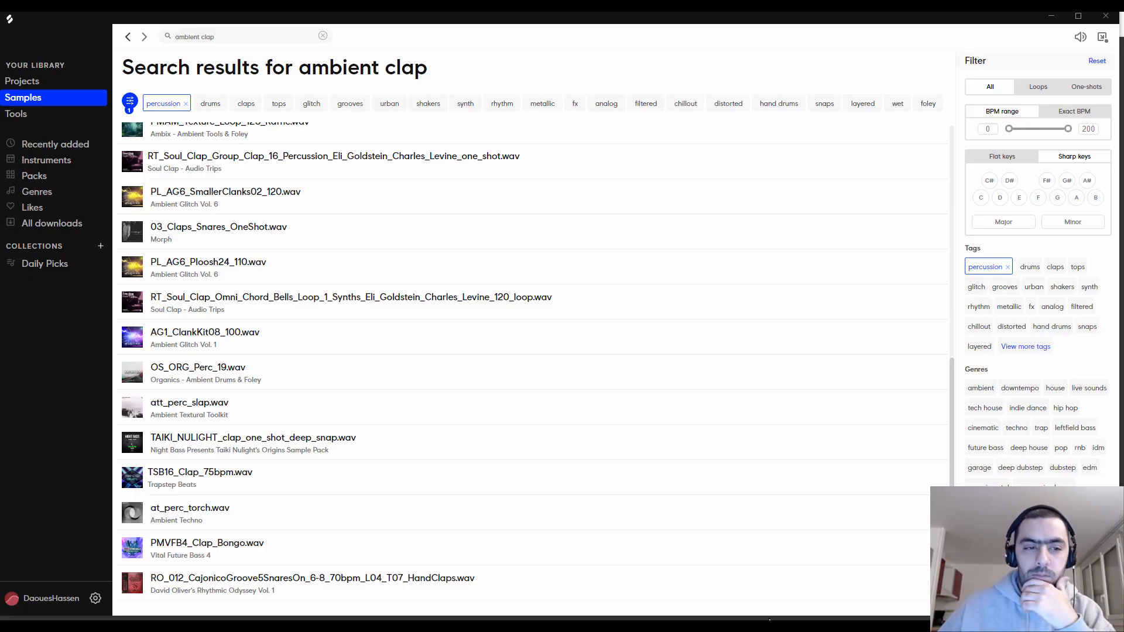
click(57, 145)
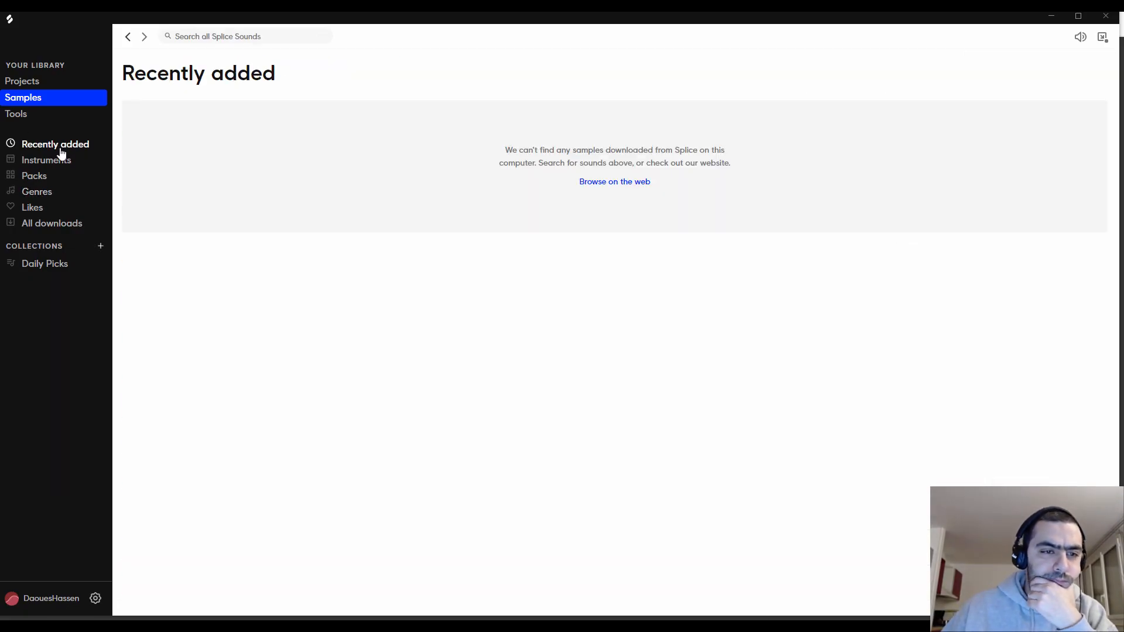
click(132, 149)
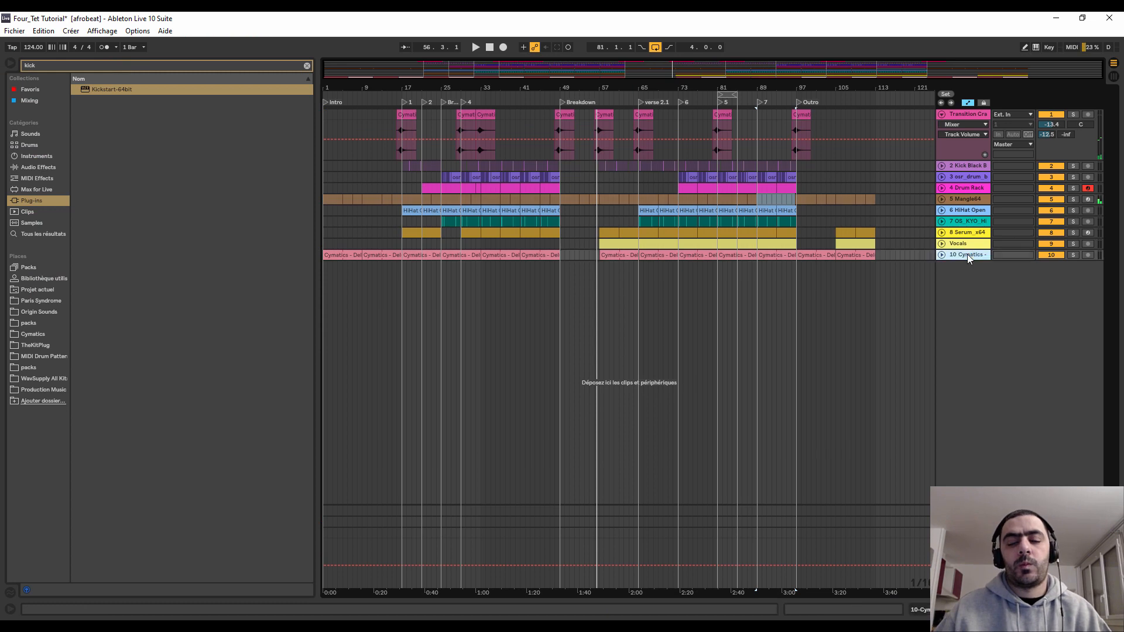
- Insert a new audio track below the Cymatics track and paste the TSB16_Clap_75bpm sample at bar 49, on the Breakdown marker
key(ctrl+t)
drag(553, 91, 515, 97)
click(404, 98)
click(507, 290)
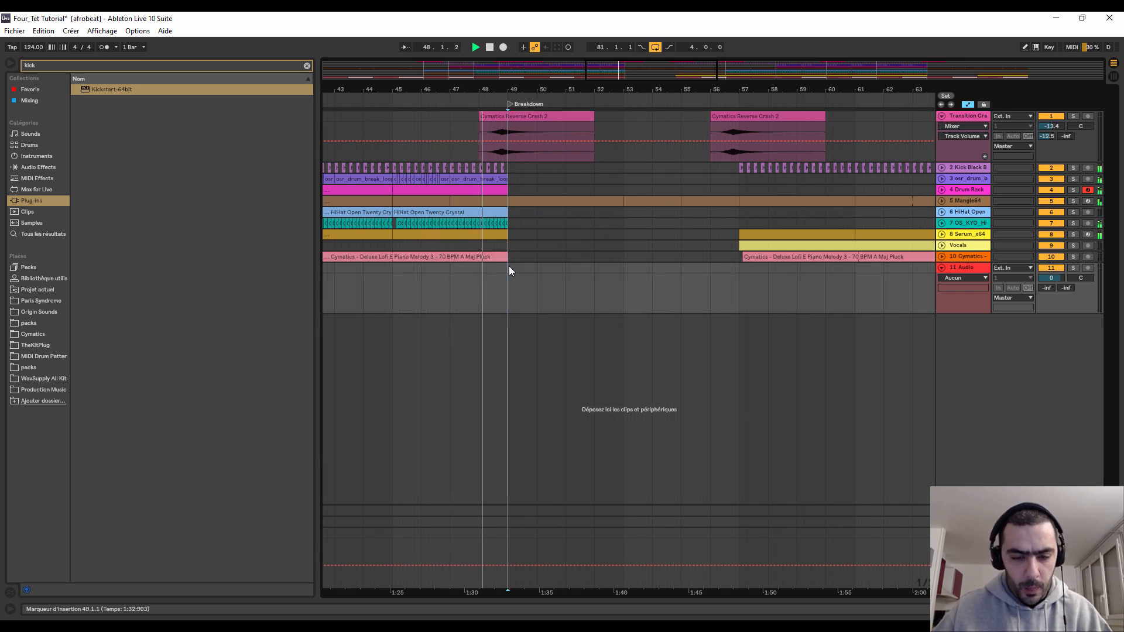
key(ctrl+v)
key(space)
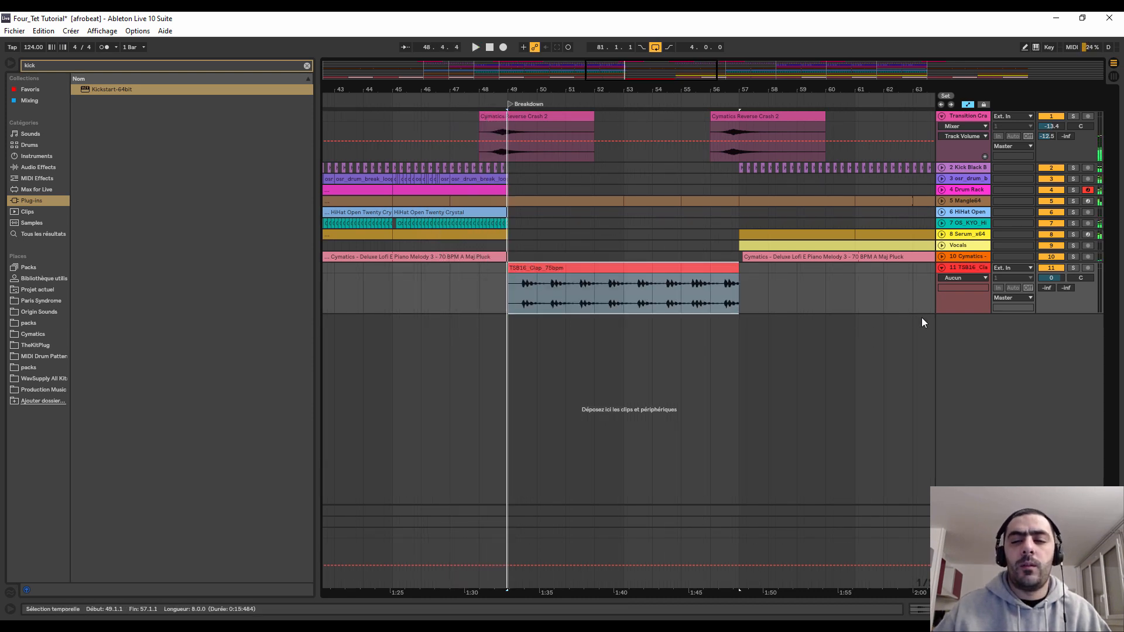
- Enlarge the clap track and move its clip back to 48.3.1 so the first clap lands on the Breakdown marker
drag(949, 314, 929, 422)
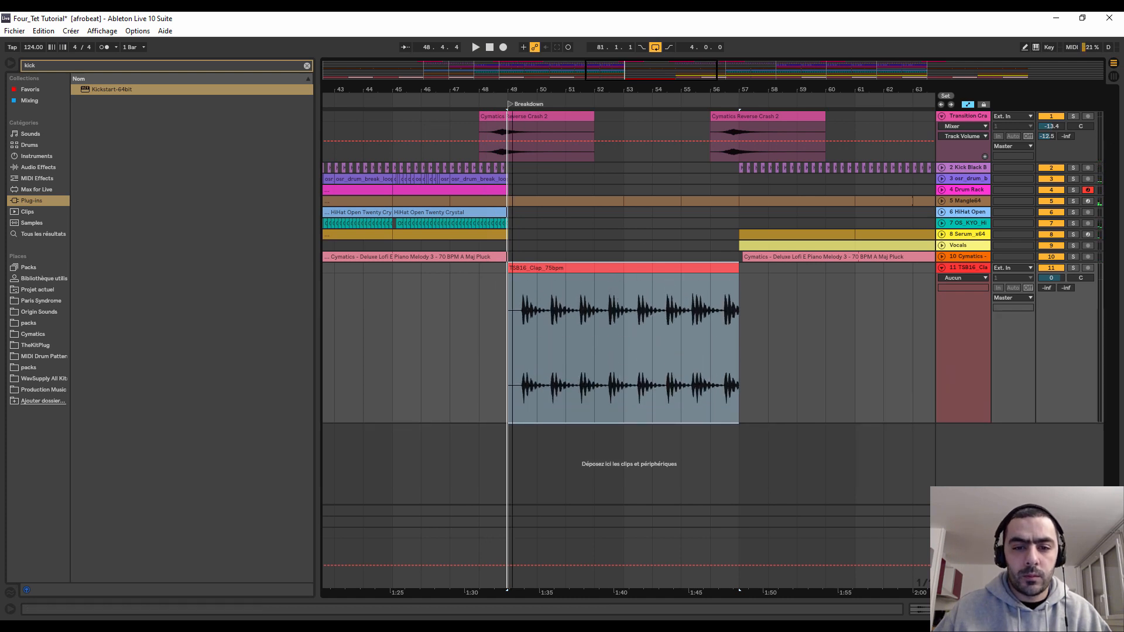
drag(512, 89, 513, 152)
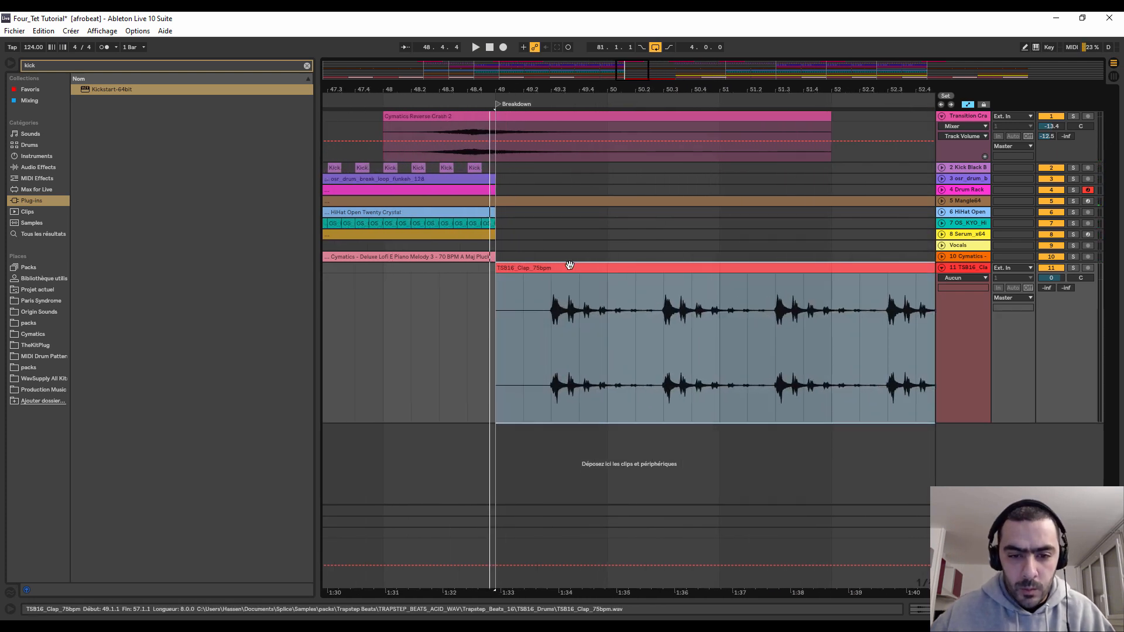
drag(568, 269, 518, 276)
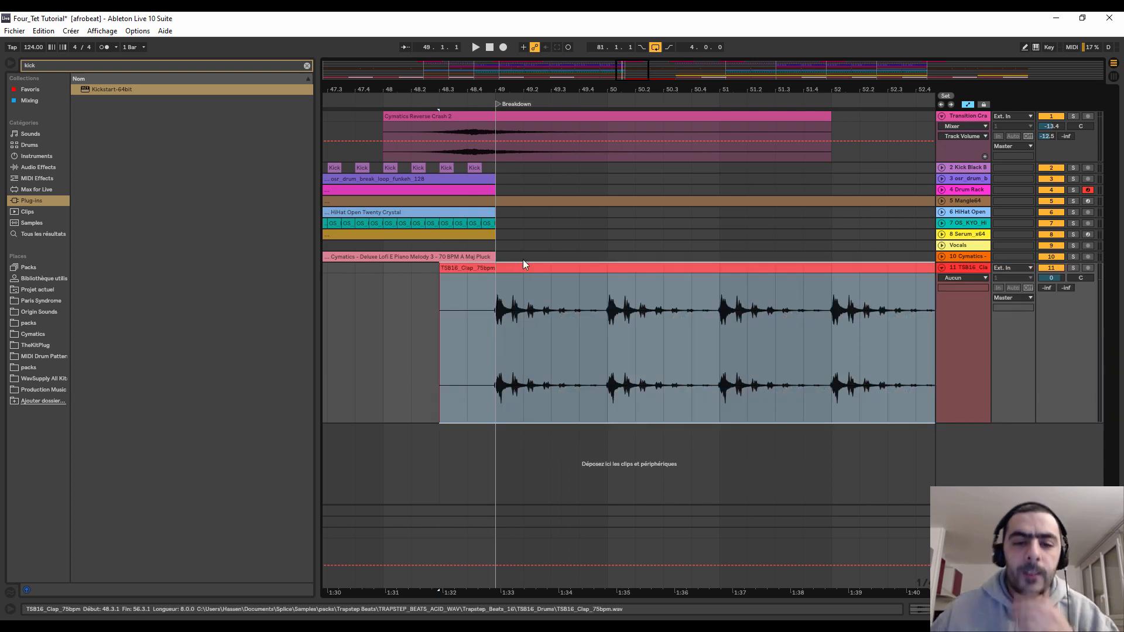
mouse_move(577, 89)
mouse_down()
mouse_move(577, 76)
mouse_move(508, 39)
mouse_up()
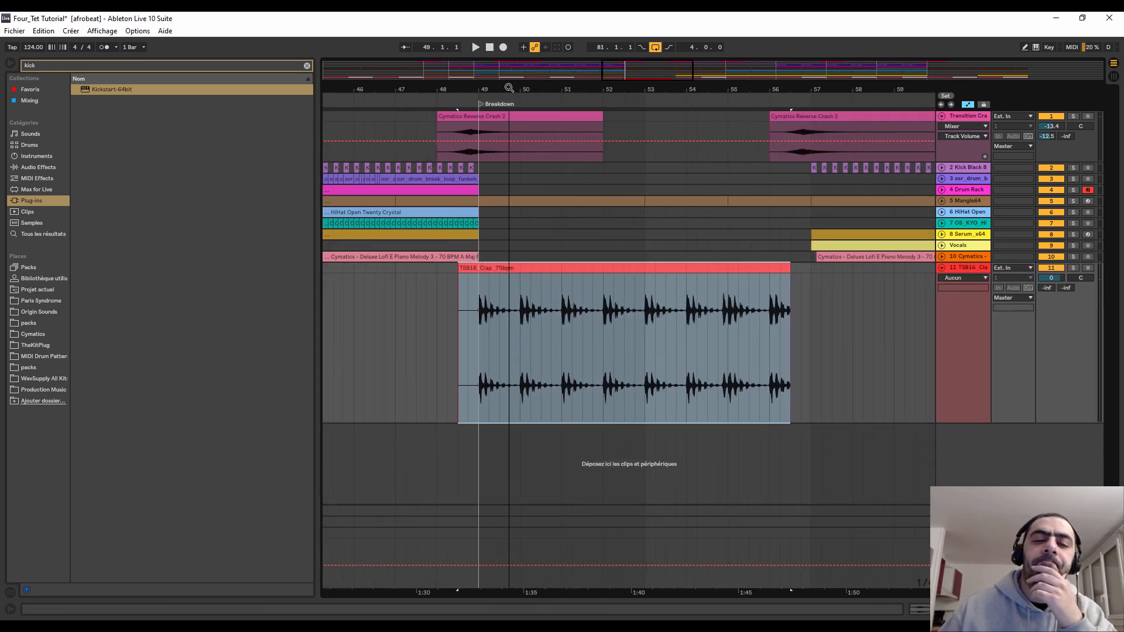
- Trim the clap clip to a single hit from bar 49 to bar 50 and play the transition into the breakdown
click(791, 268)
drag(789, 268, 520, 268)
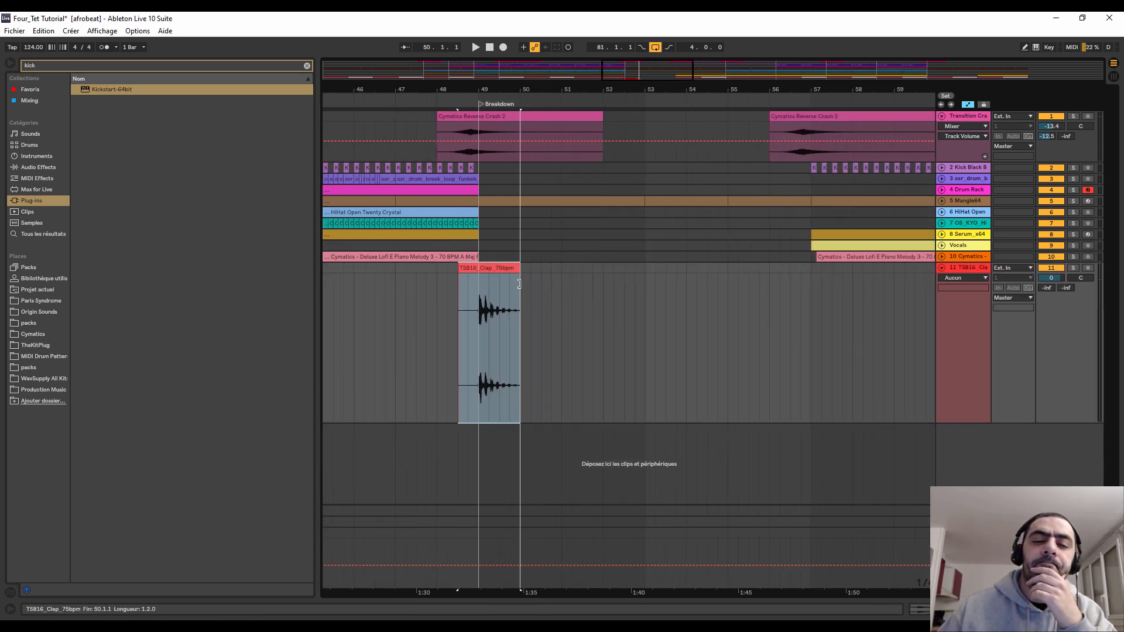
click(339, 97)
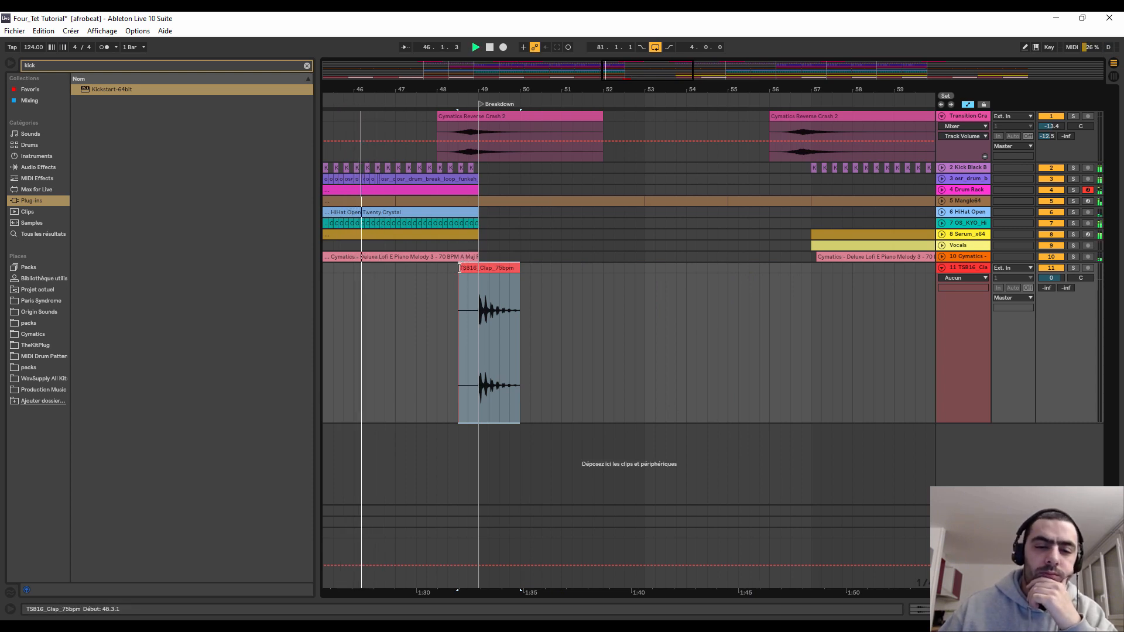
drag(459, 273, 479, 273)
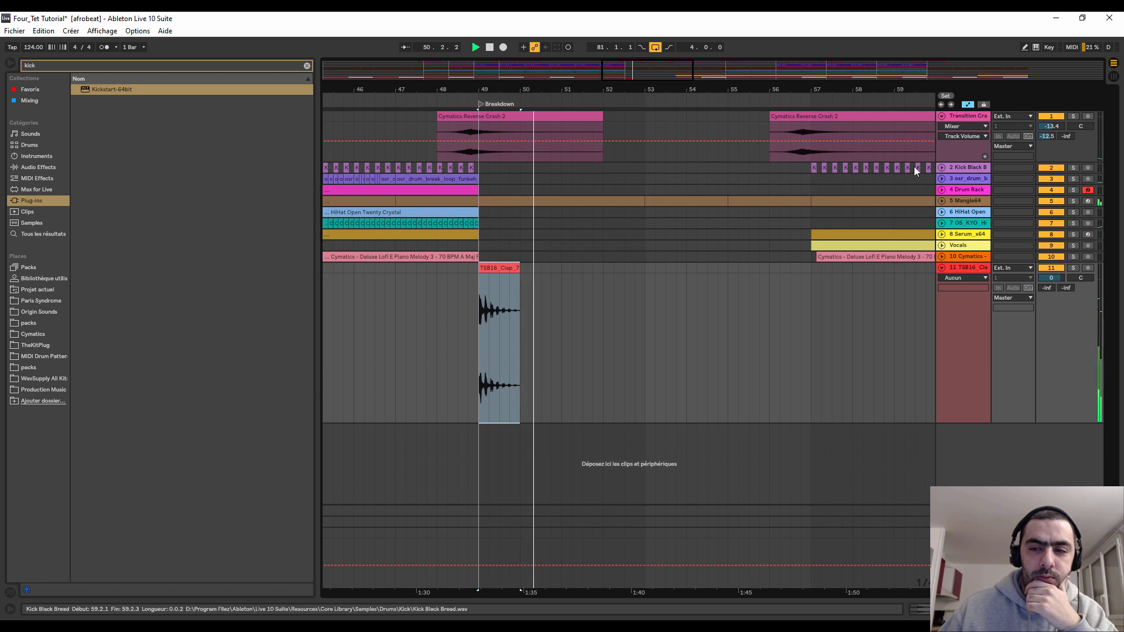
- Unfold the kick track and add a fade-out to the end of the clap clip at the Breakdown marker
click(941, 168)
drag(497, 89, 510, 126)
drag(568, 318, 532, 313)
- Duplicate the last kick before the Breakdown marker onto bar 49 and play the transition
drag(463, 195, 433, 170)
key(ctrl+d)
click(410, 104)
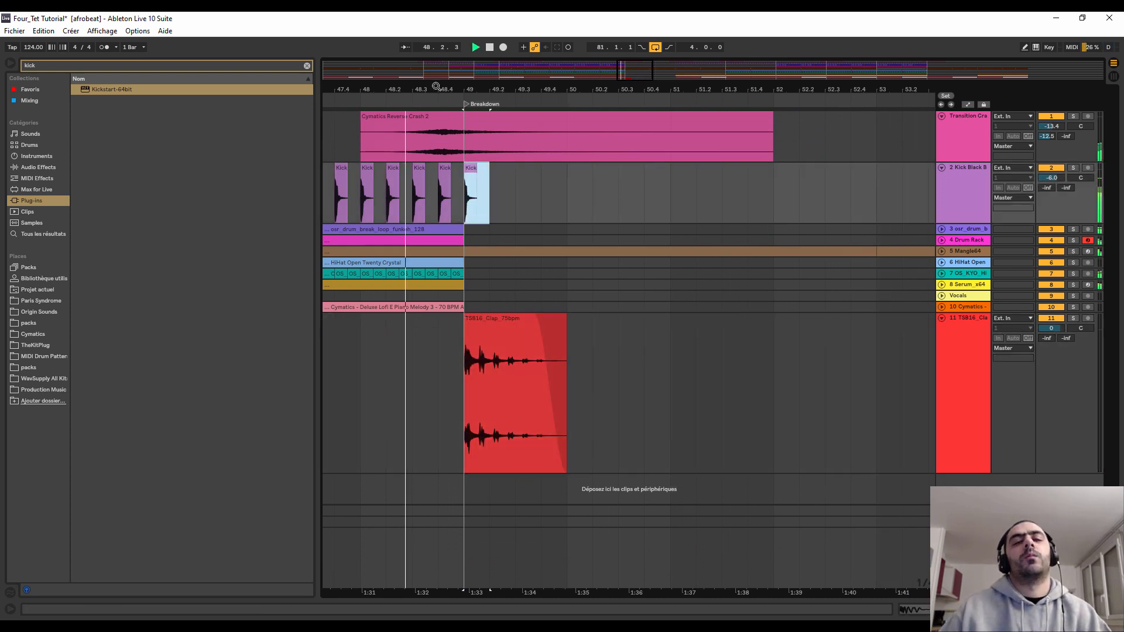
drag(441, 89, 449, 18)
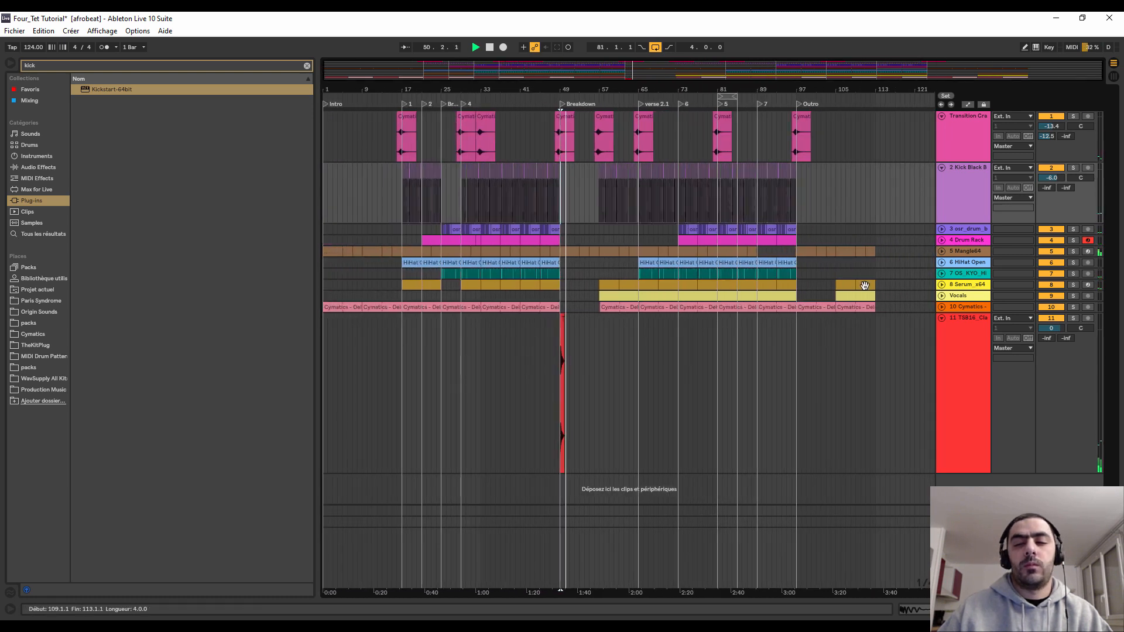
- Fold the clap track and duplicate the Breakdown clap hit onto the Outro marker at bar 97
click(940, 318)
drag(796, 318, 560, 316)
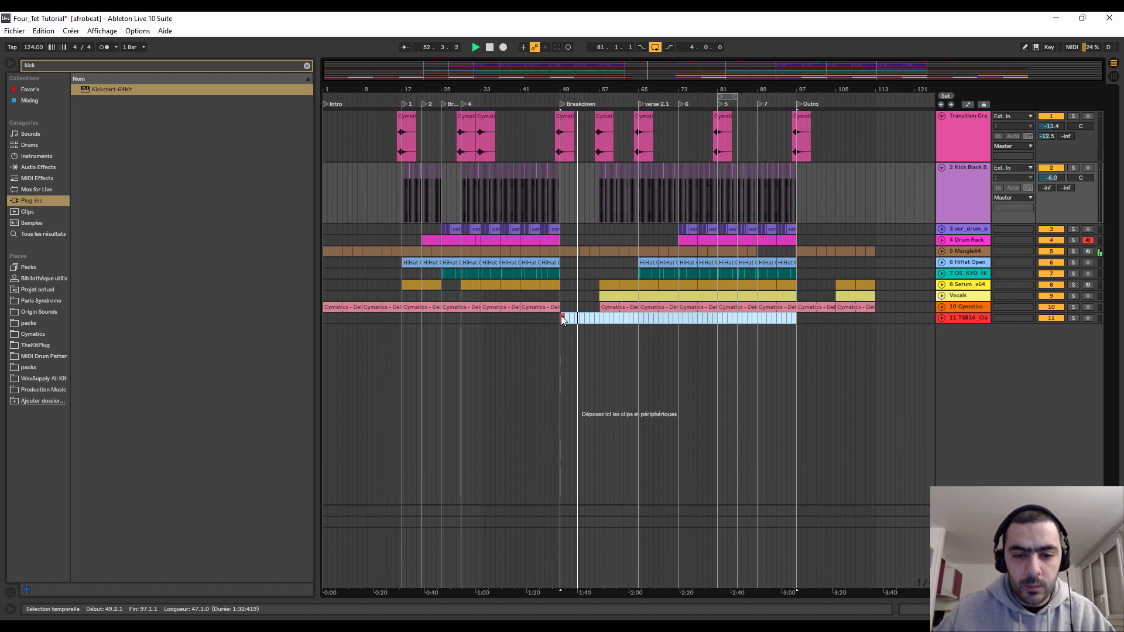
key(ctrl+d)
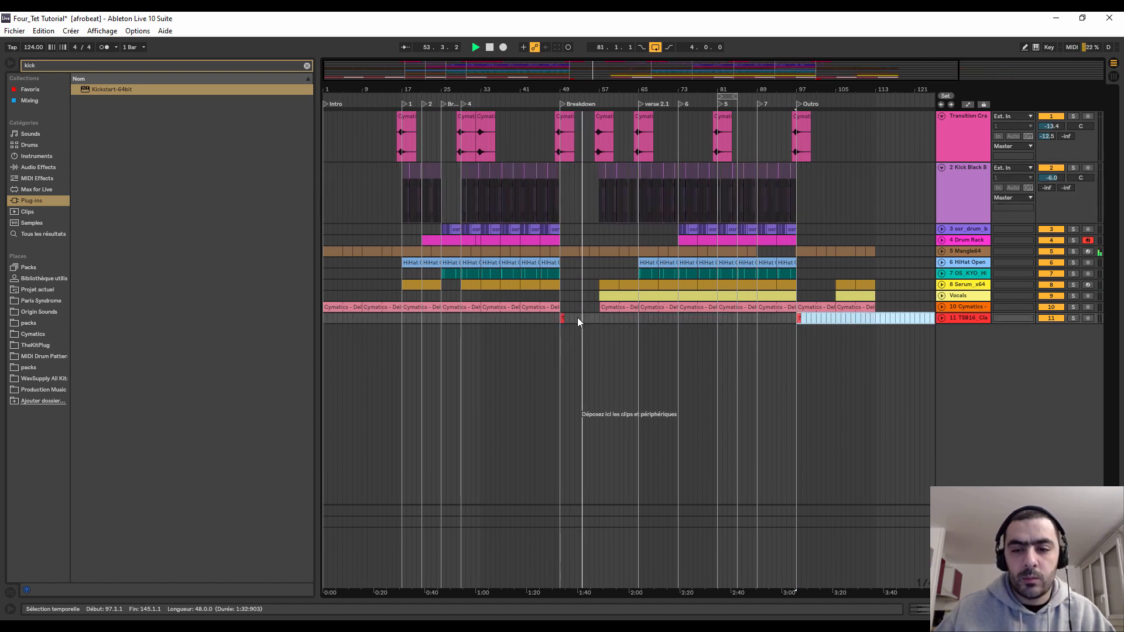
- Copy the Outro clap hit to bar 1 at the Intro marker and play the arrangement from the start
drag(871, 318, 798, 314)
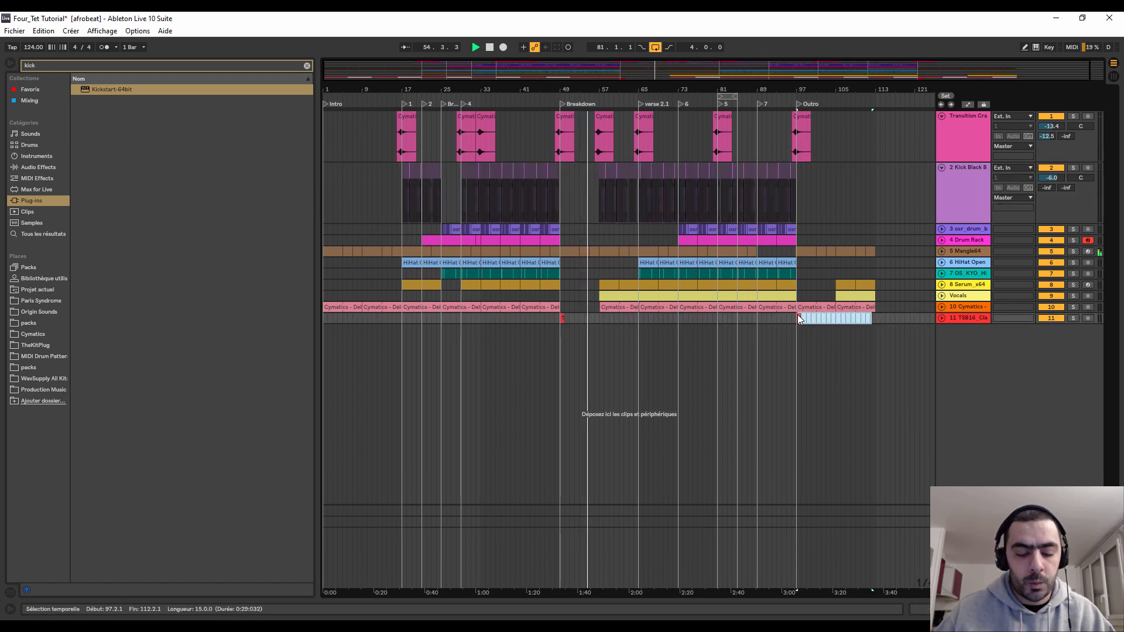
click(324, 317)
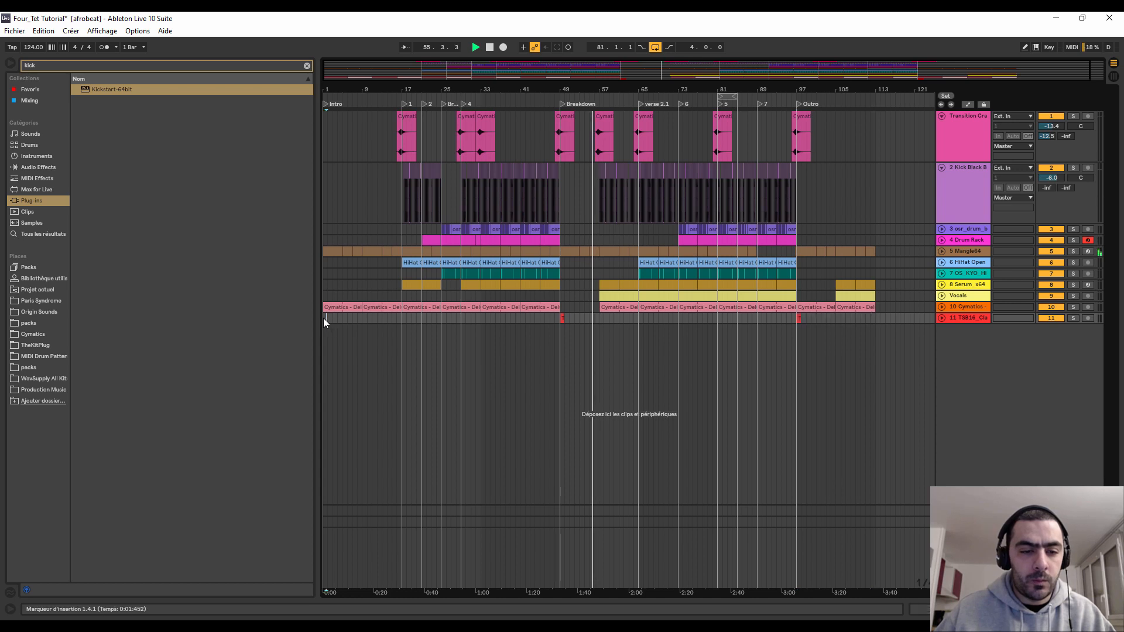
key(ctrl+v)
key(space)
key(space)
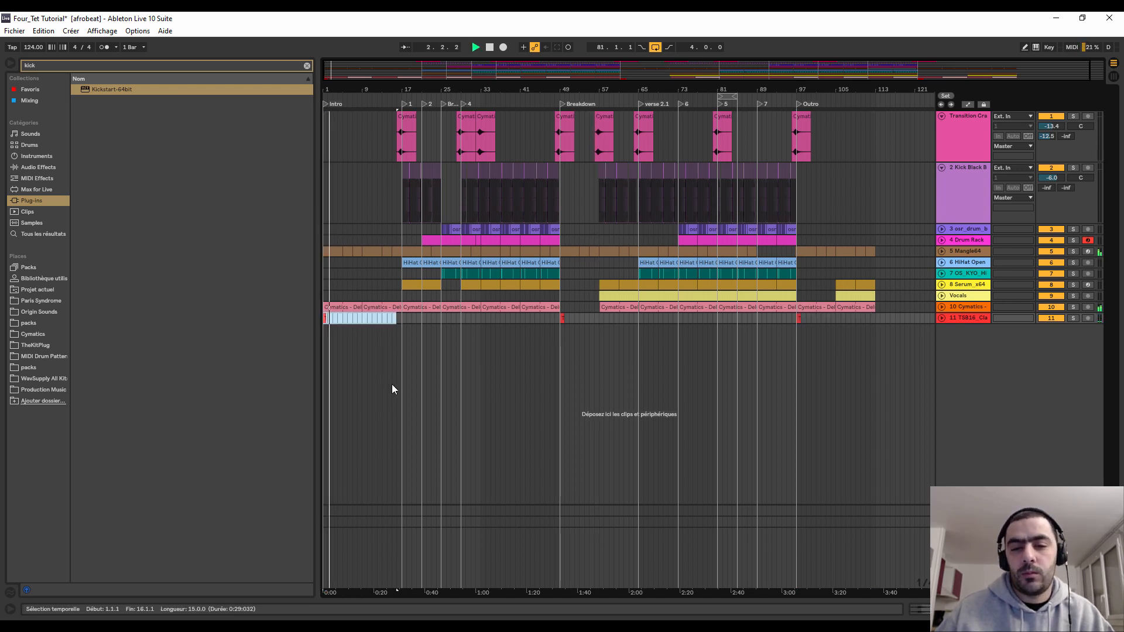
key(space)
key(space)
- Draw the clap track's A-Reverb send automation at about -11 dB from bar 1 to bar 9 and play the intro
click(941, 317)
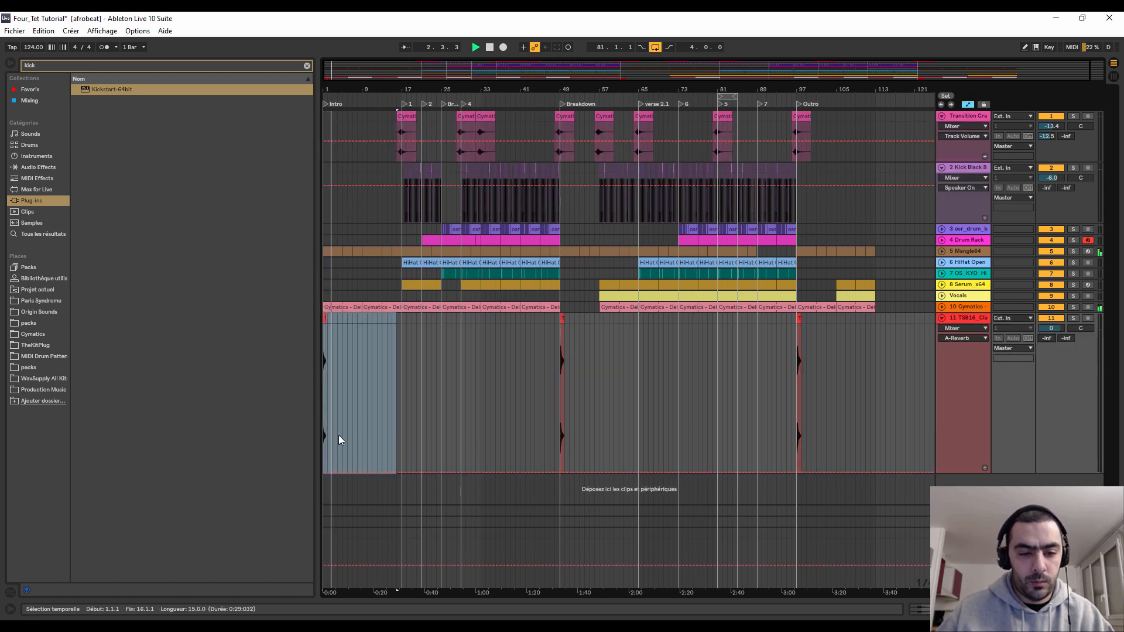
key(a)
mouse_move(364, 459)
mouse_down()
mouse_move(293, 457)
mouse_move(329, 395)
mouse_move(329, 363)
mouse_up()
key(b)
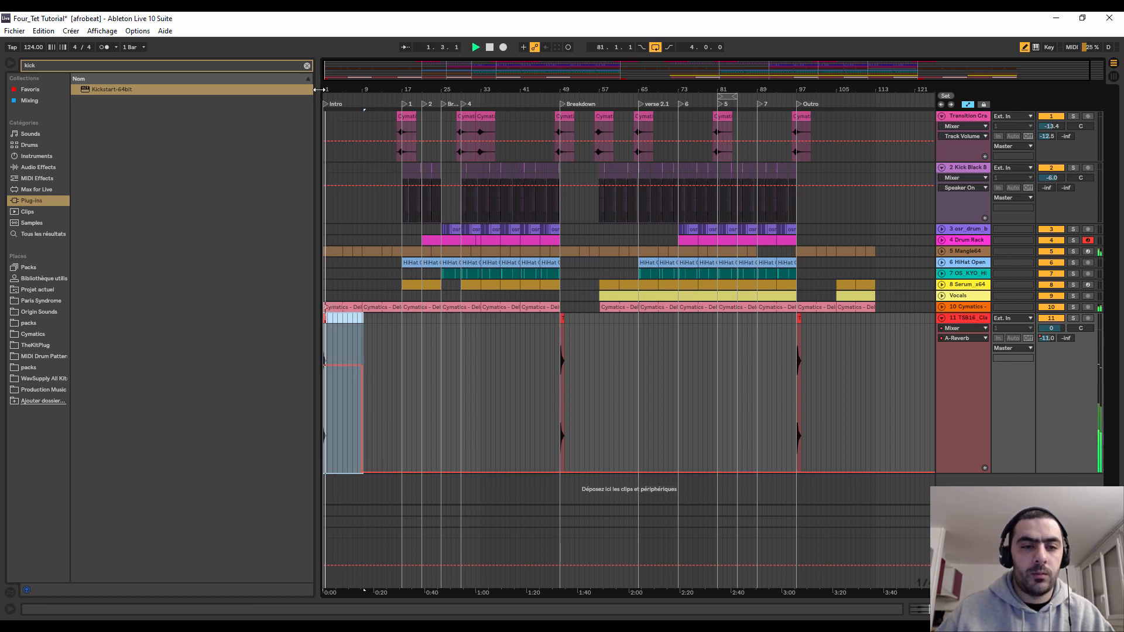
drag(322, 90, 322, 120)
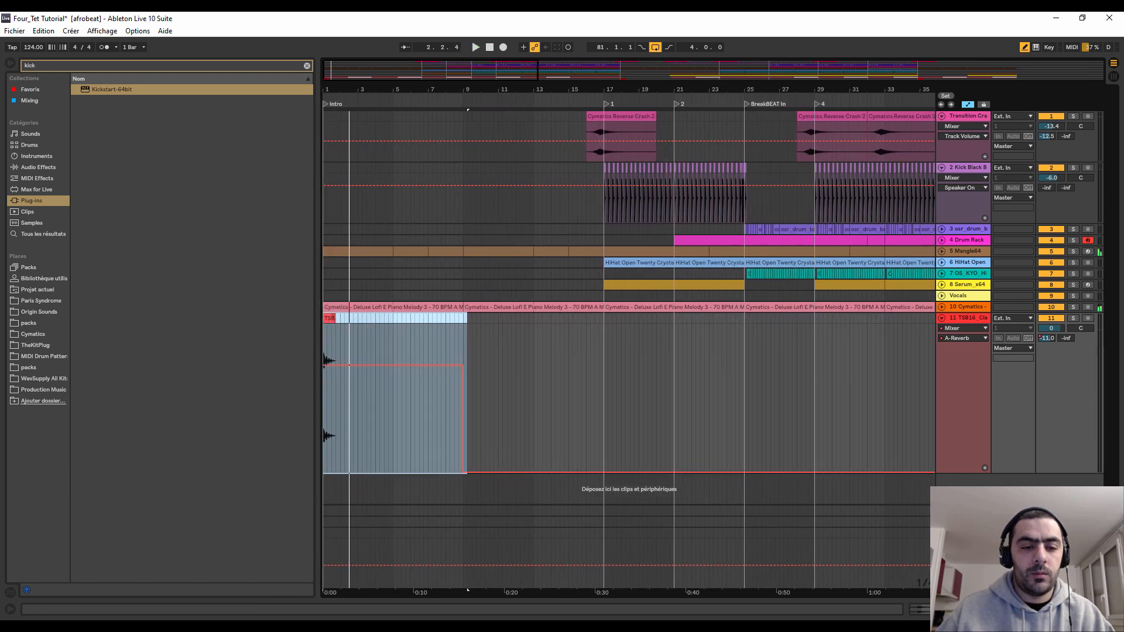
key(space)
key(space)
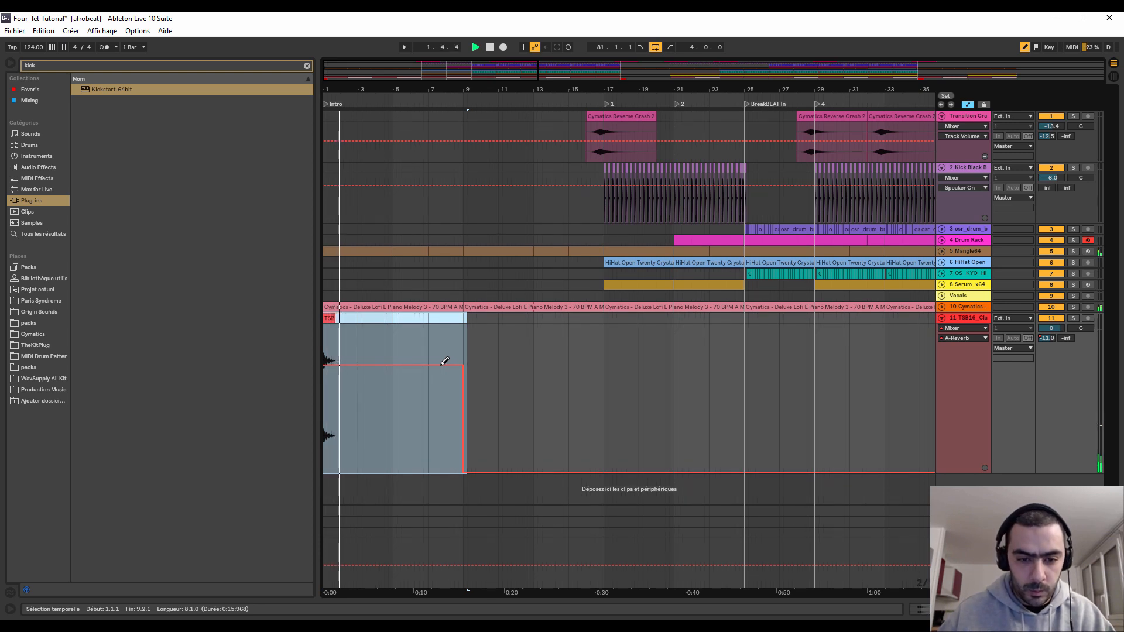
- Turn off automation draw mode and fold the clap track
click(502, 350)
key(ctrl+z)
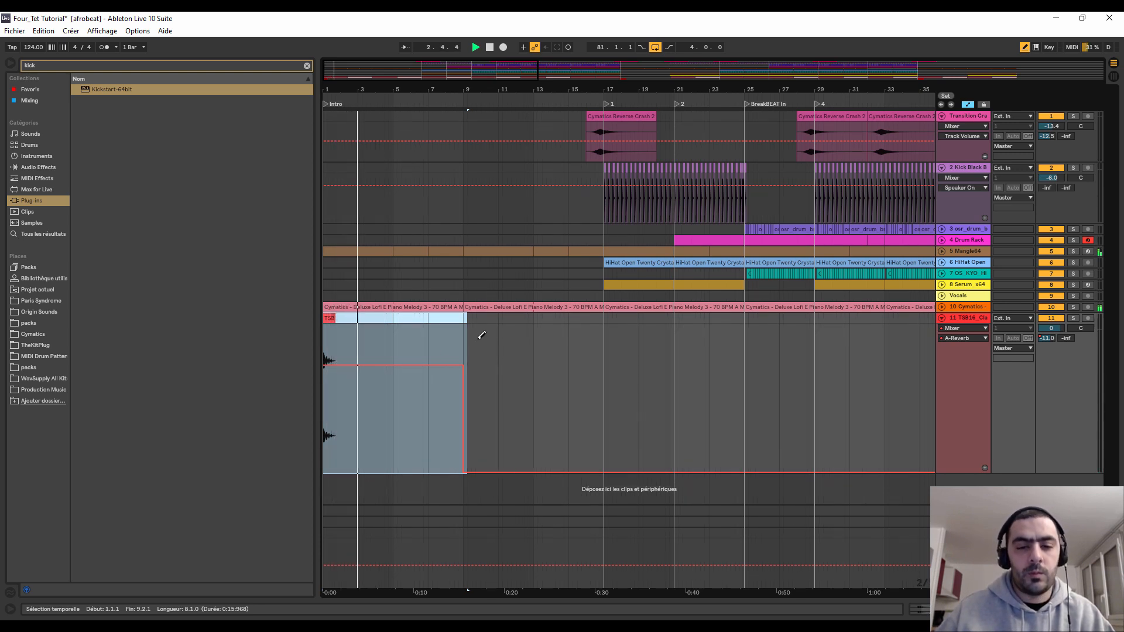
click(1024, 47)
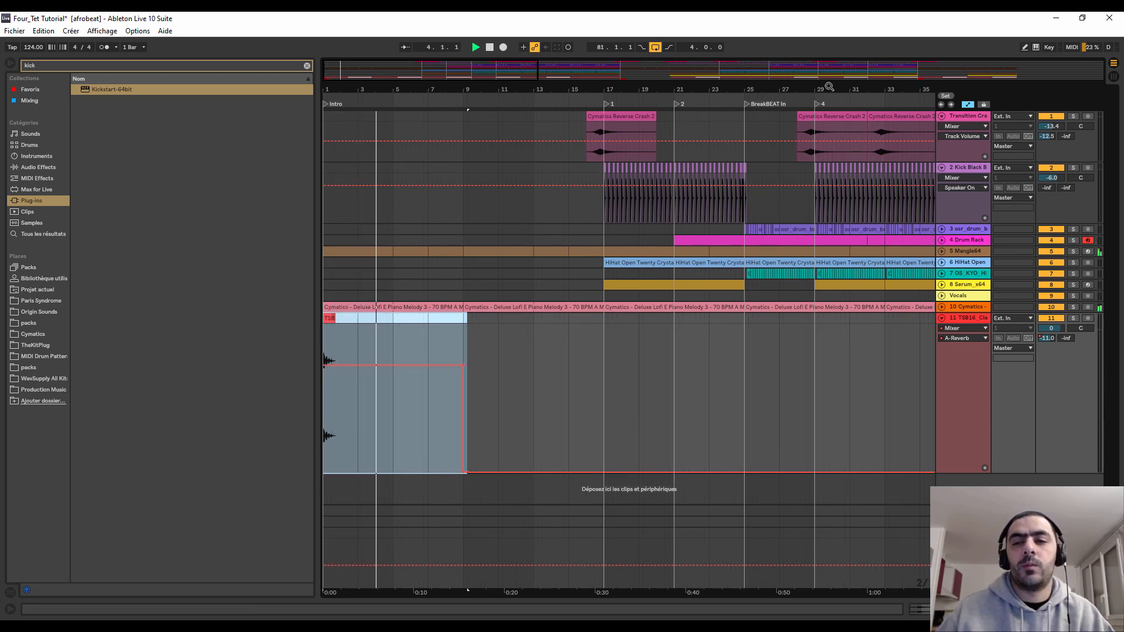
scroll(410, 120, down, 5)
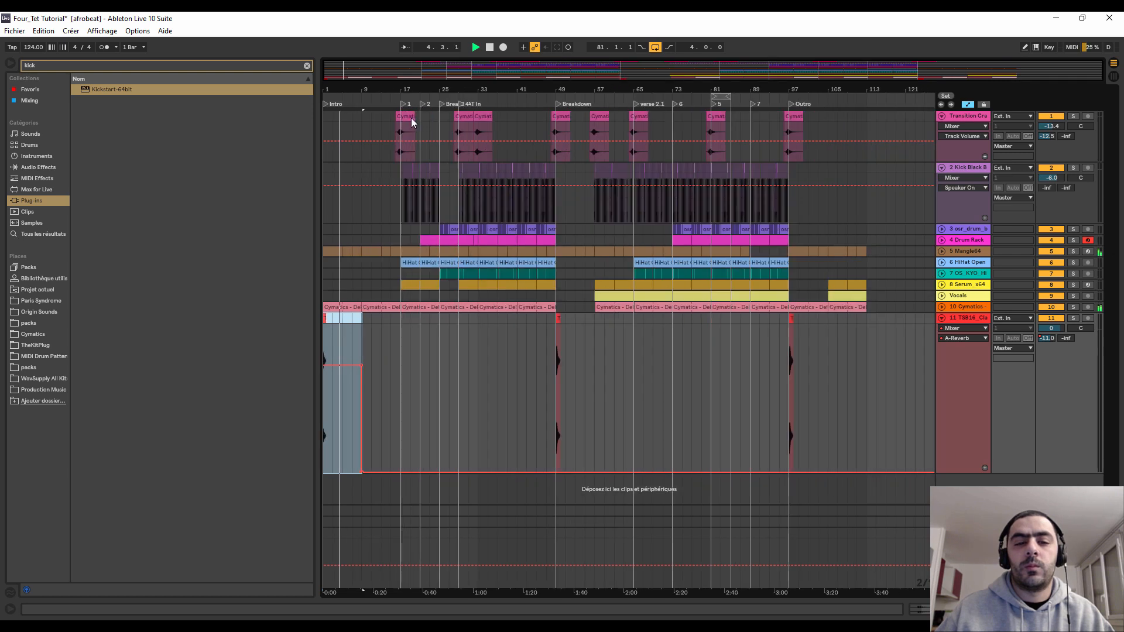
click(940, 318)
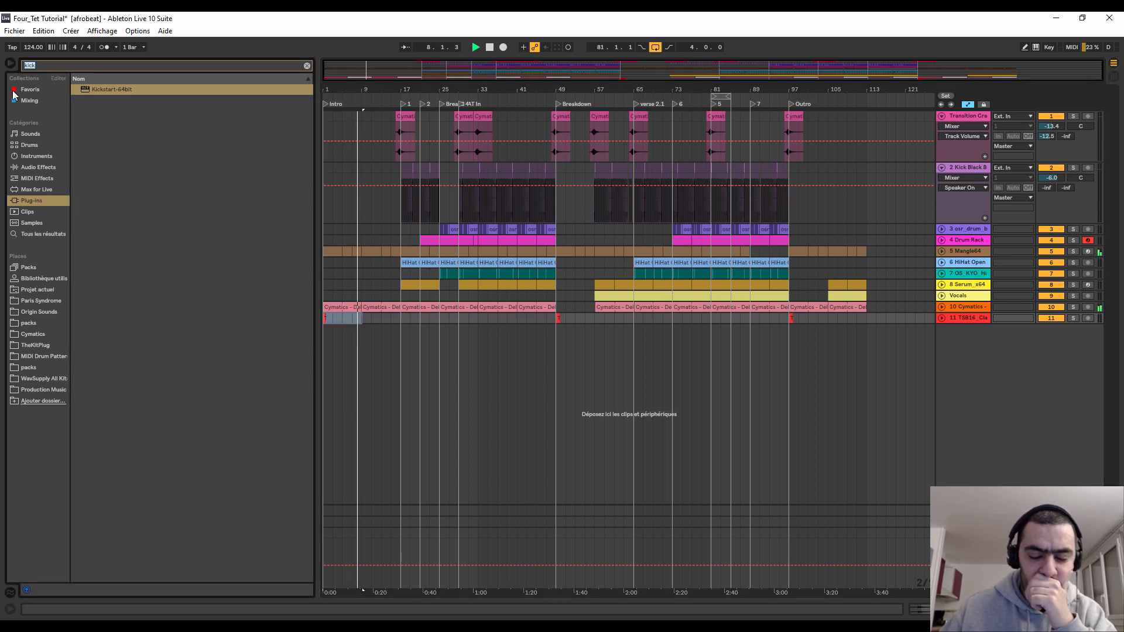
- Search the Origin Sounds folder for "foley" and preview the Foley Layer sample in the Utopia Volume 2 pack
key(BackSpace)
text(foley)
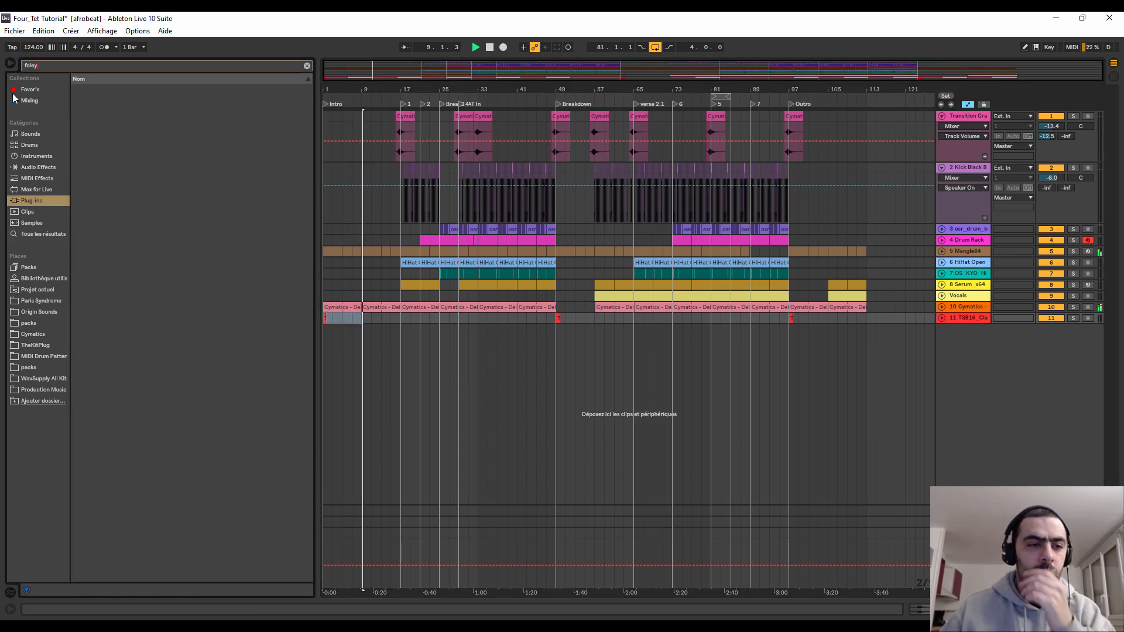
click(25, 311)
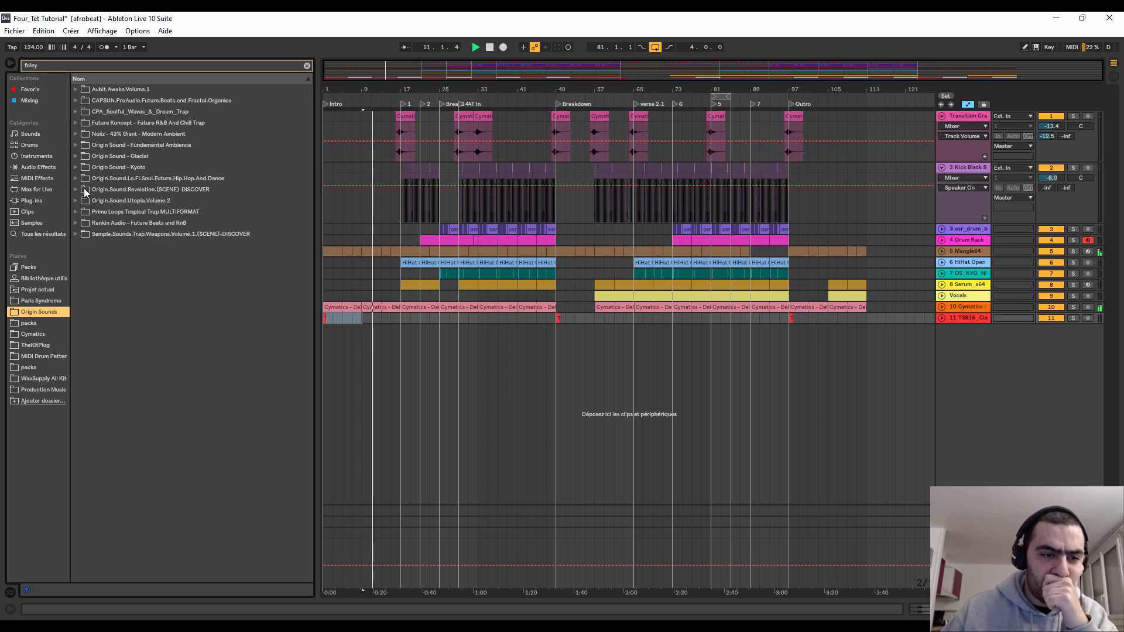
click(79, 201)
click(86, 222)
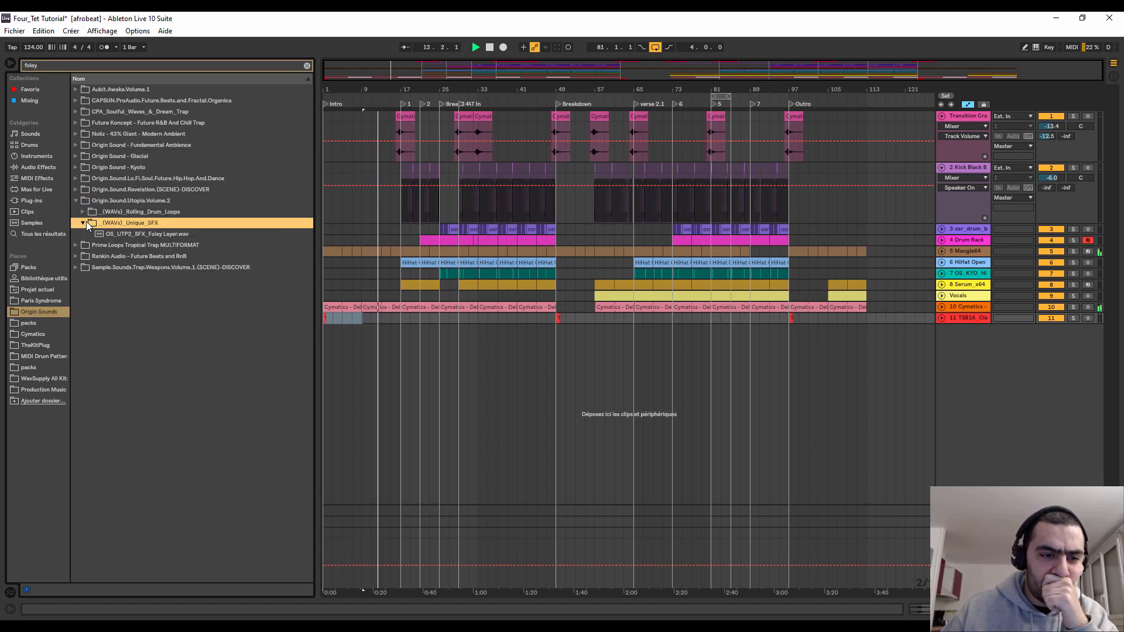
click(103, 234)
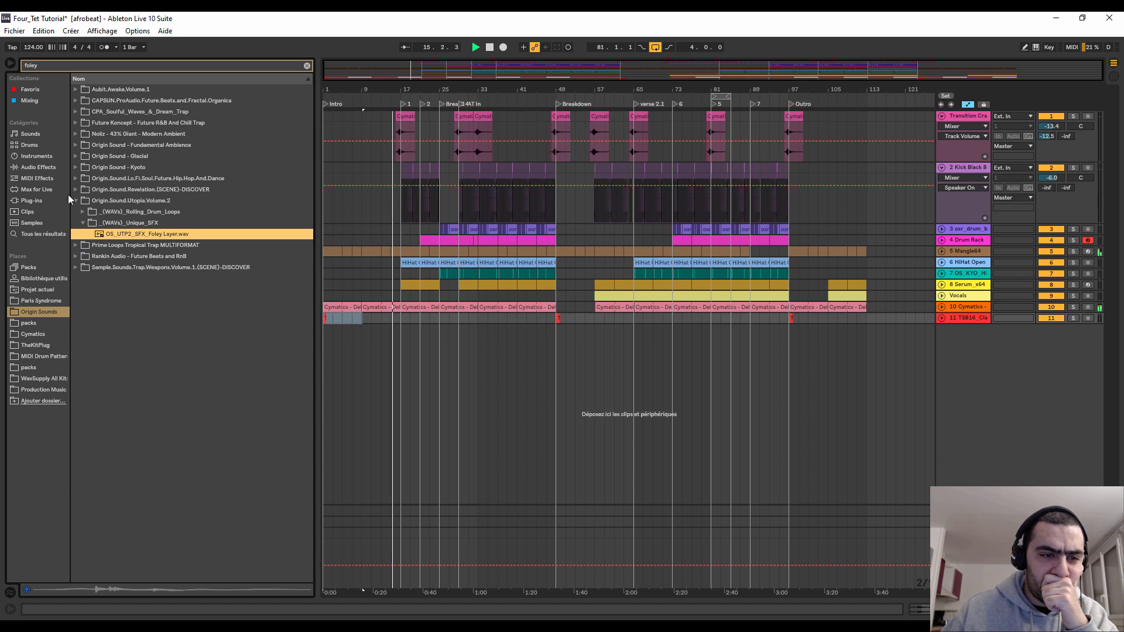
- Preview the impact, atmosphere, footsteps, falling drum and snare ring samples in Fundamental Ambience's Hand Crafted Foley SFX folder
click(75, 145)
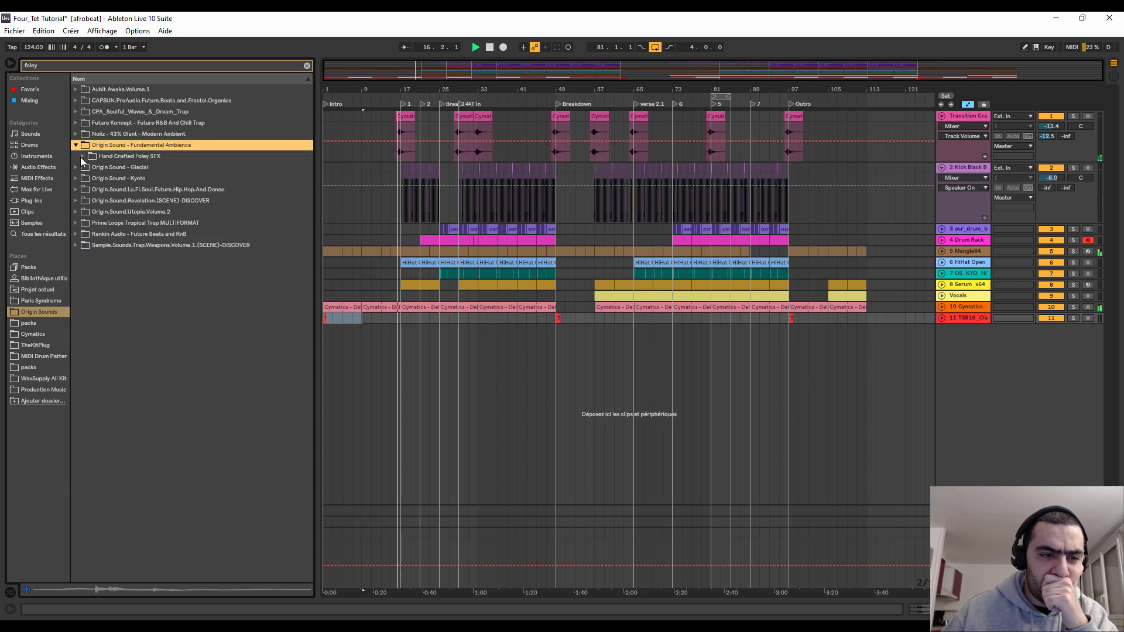
click(82, 157)
click(117, 215)
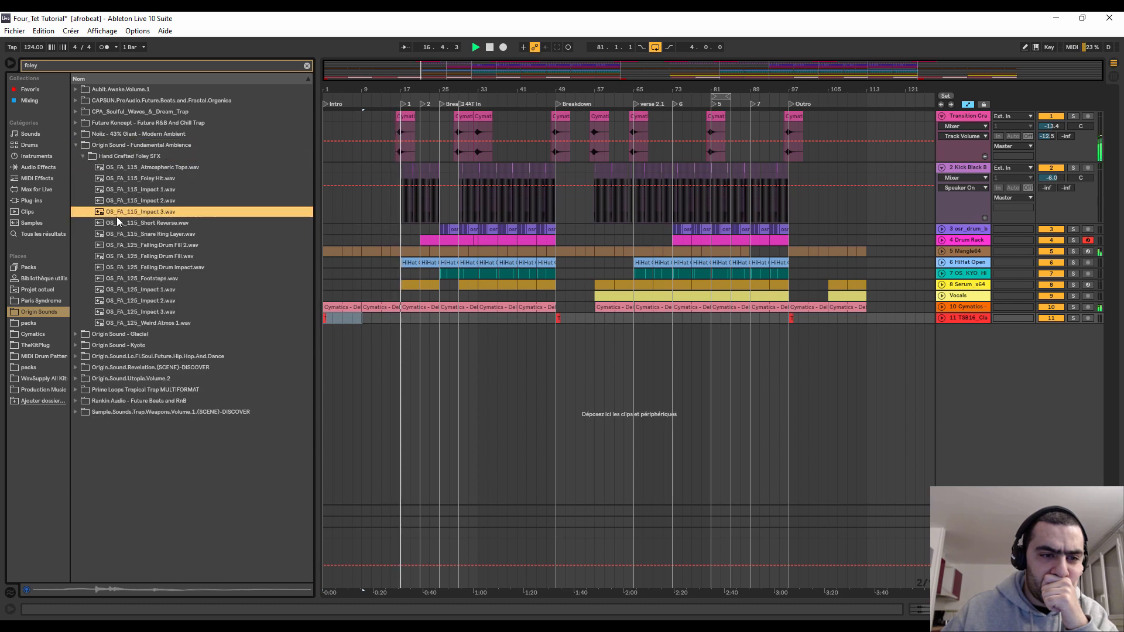
click(129, 258)
click(129, 289)
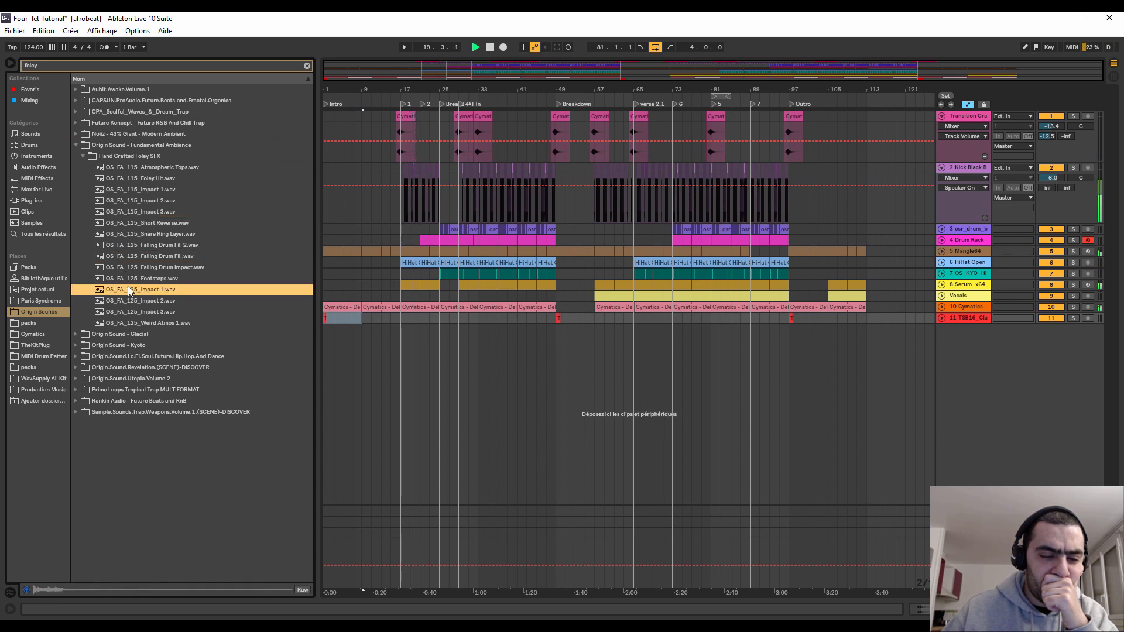
click(135, 311)
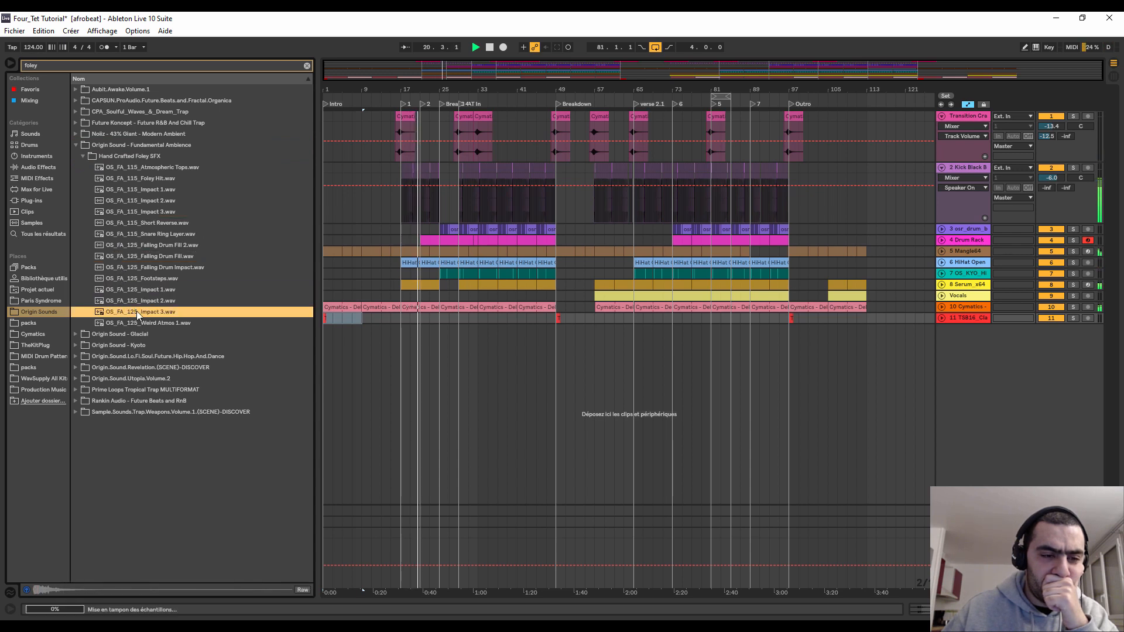
click(143, 301)
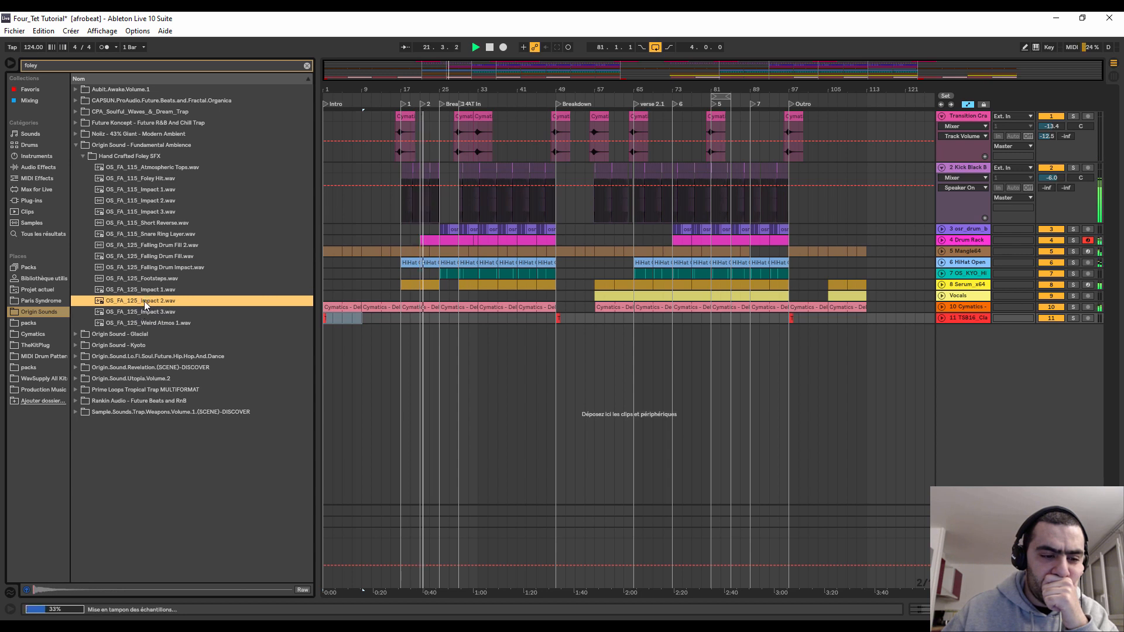
click(147, 323)
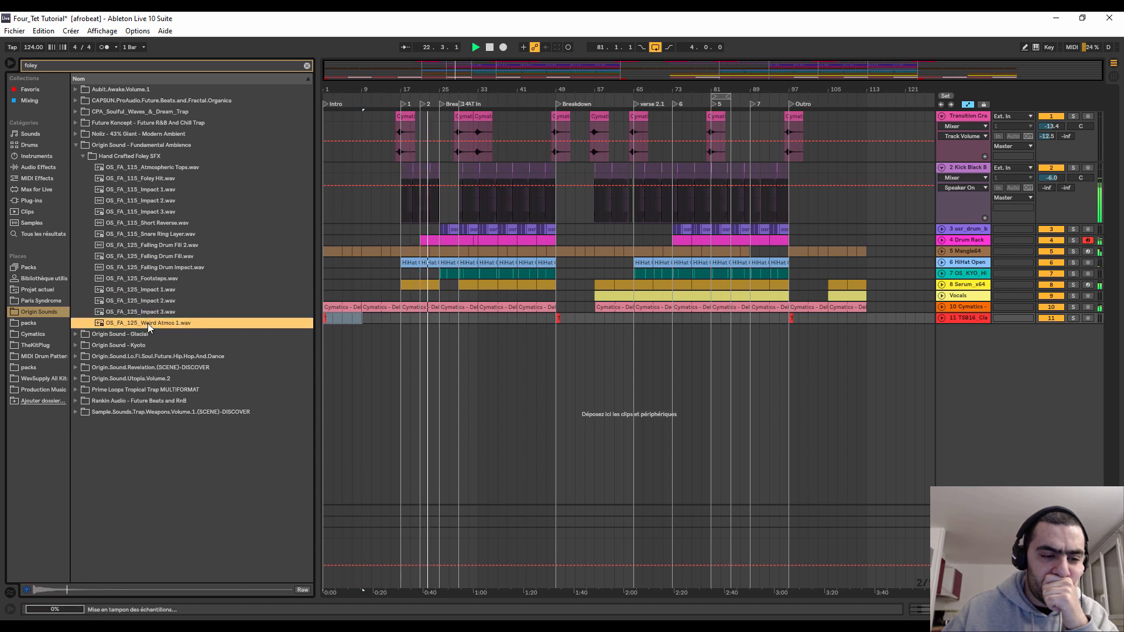
click(151, 268)
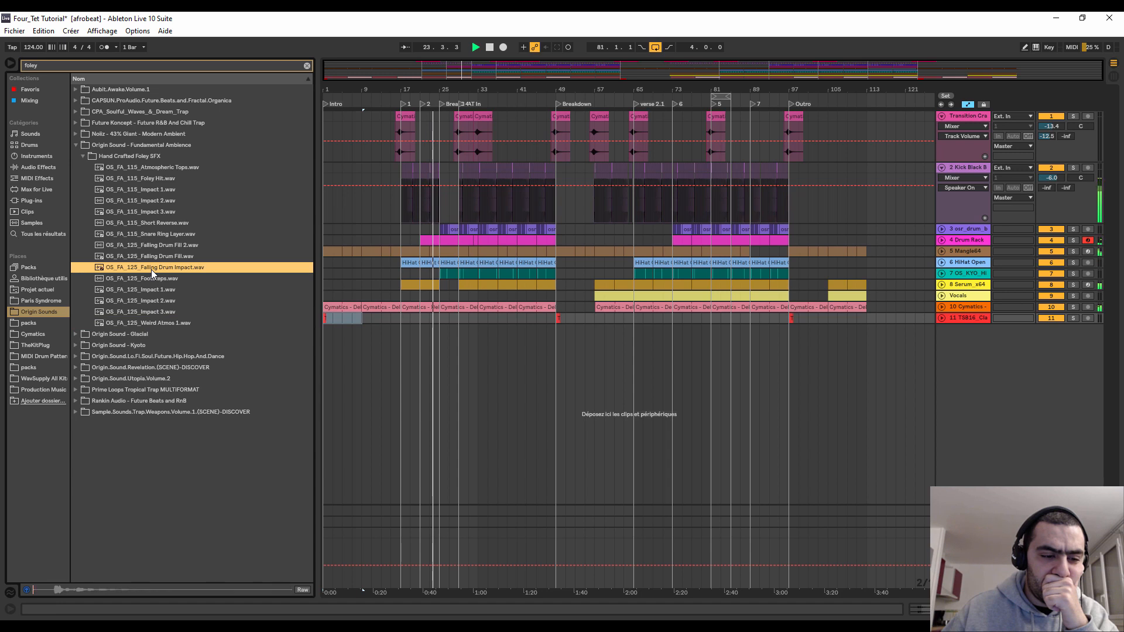
click(150, 276)
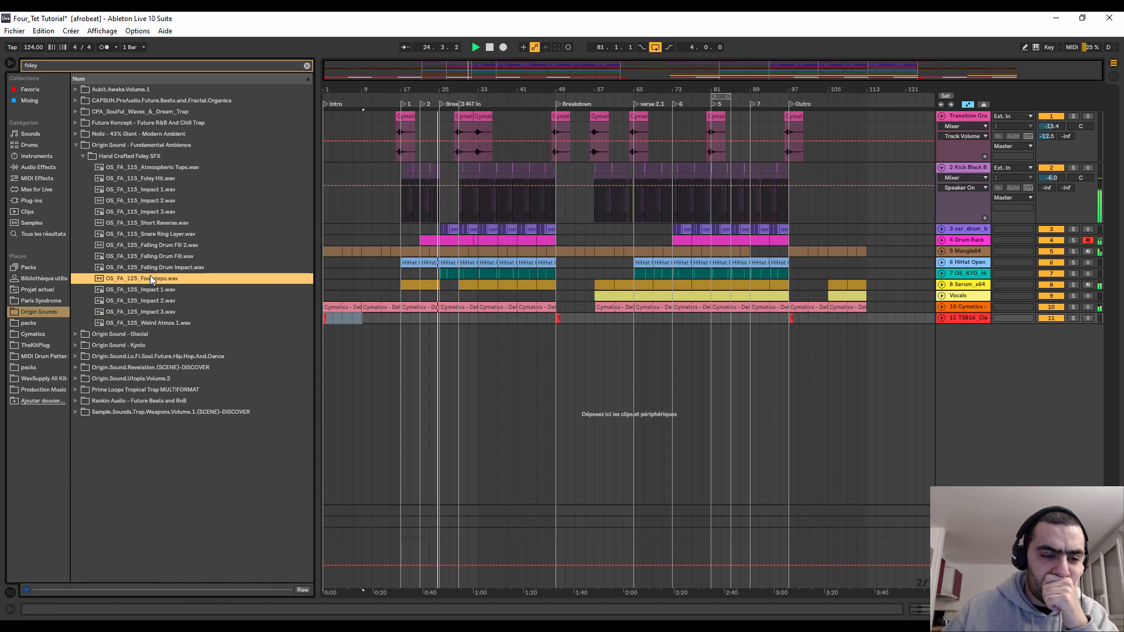
click(138, 234)
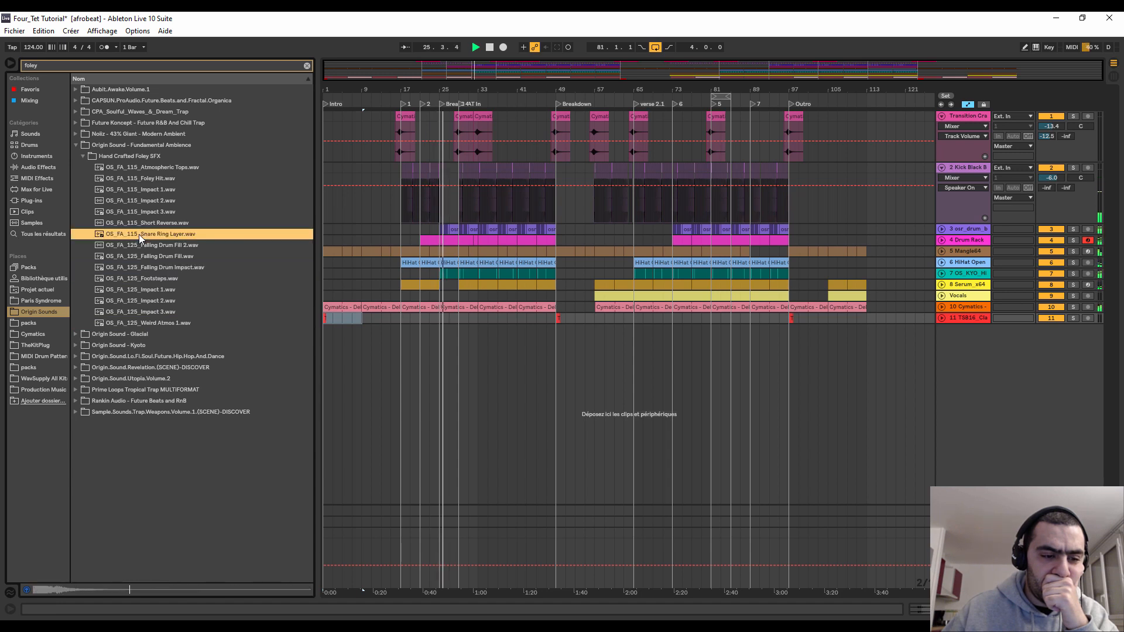
- Preview several Cymatics Foley samples, including 11, 12, 24, 43 and 53, from the Paris Syndrome folder's XFER Serum pack
click(41, 301)
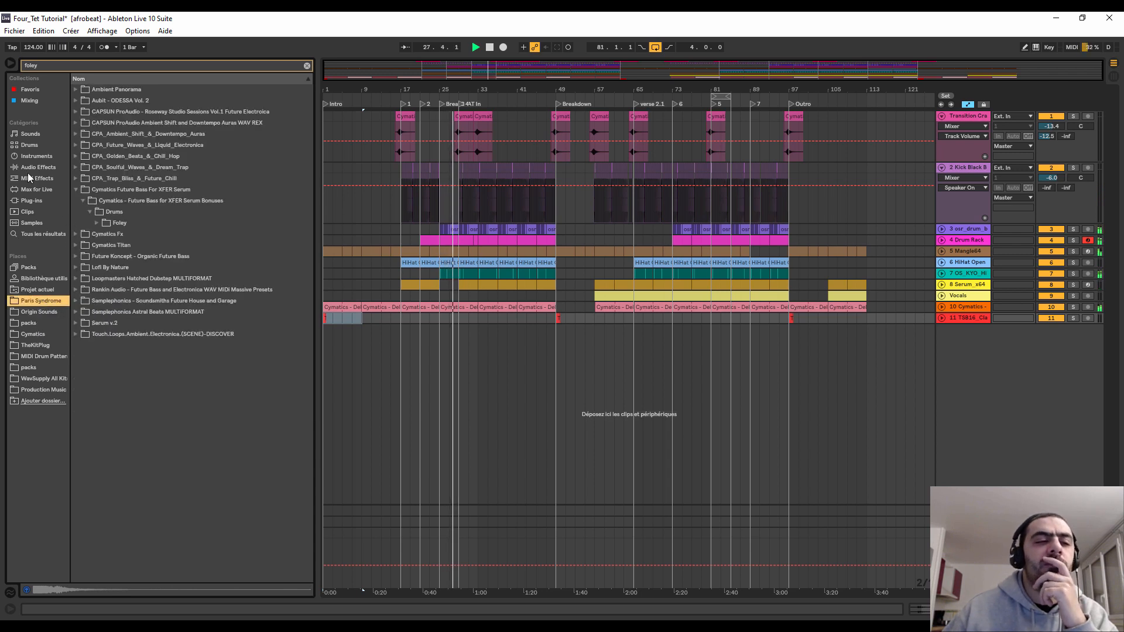
click(98, 224)
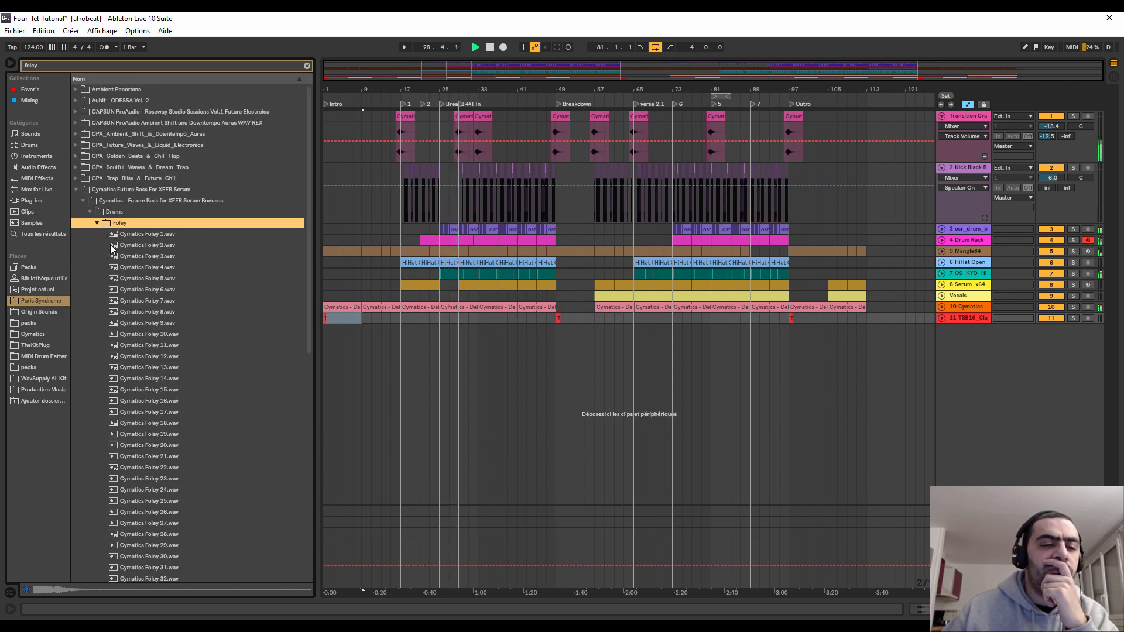
click(111, 246)
click(113, 291)
click(125, 360)
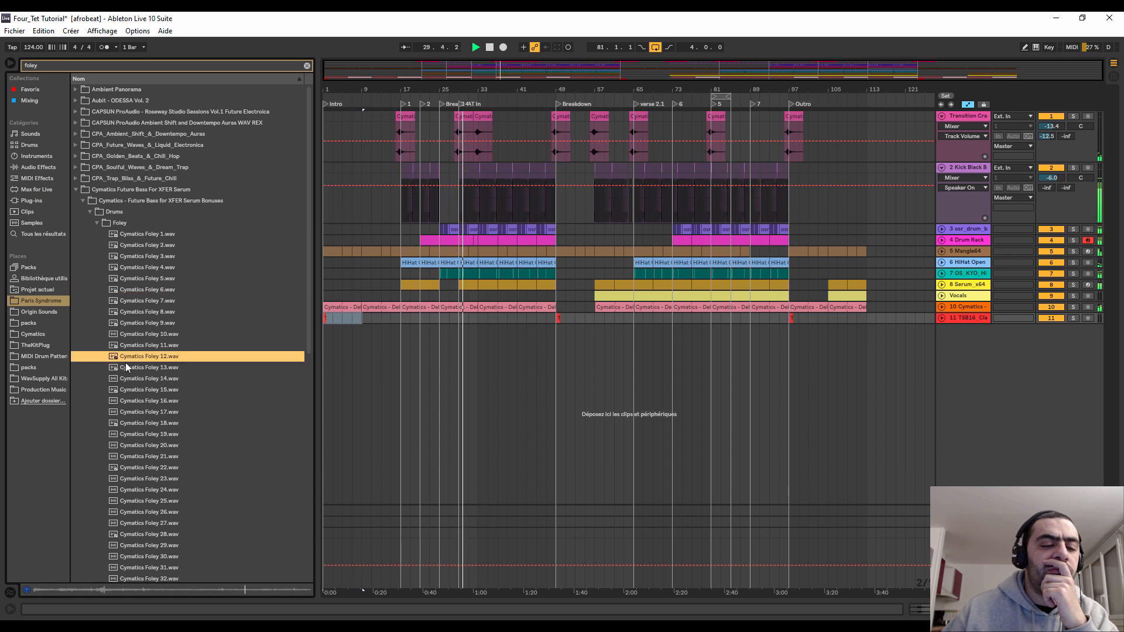
click(146, 349)
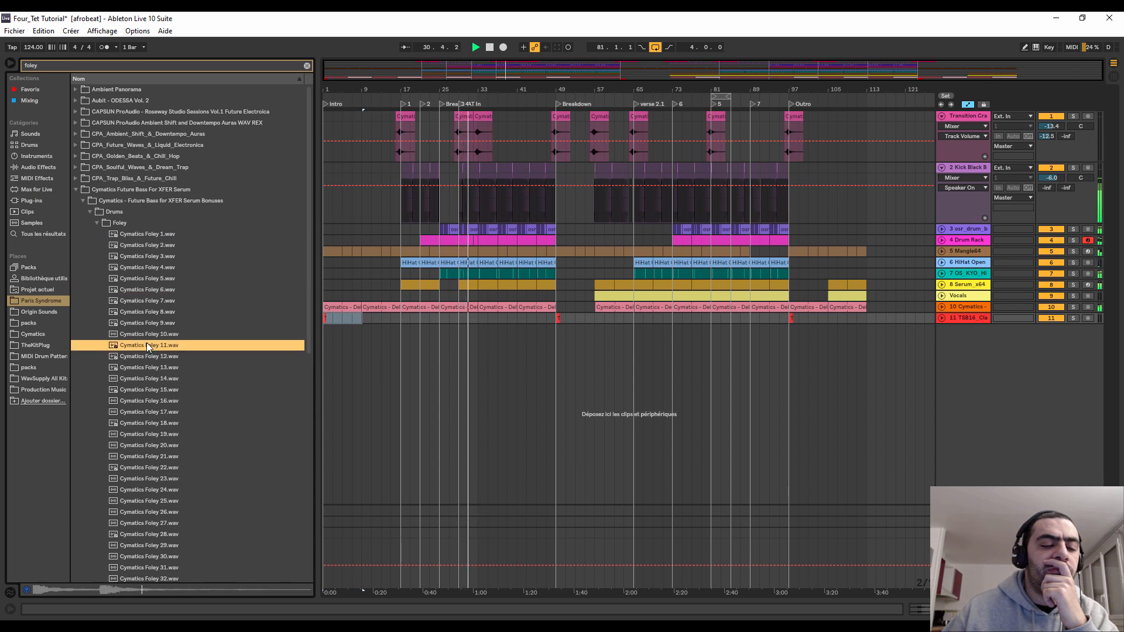
scroll(145, 357, down, 3)
click(146, 388)
scroll(164, 392, down, 3)
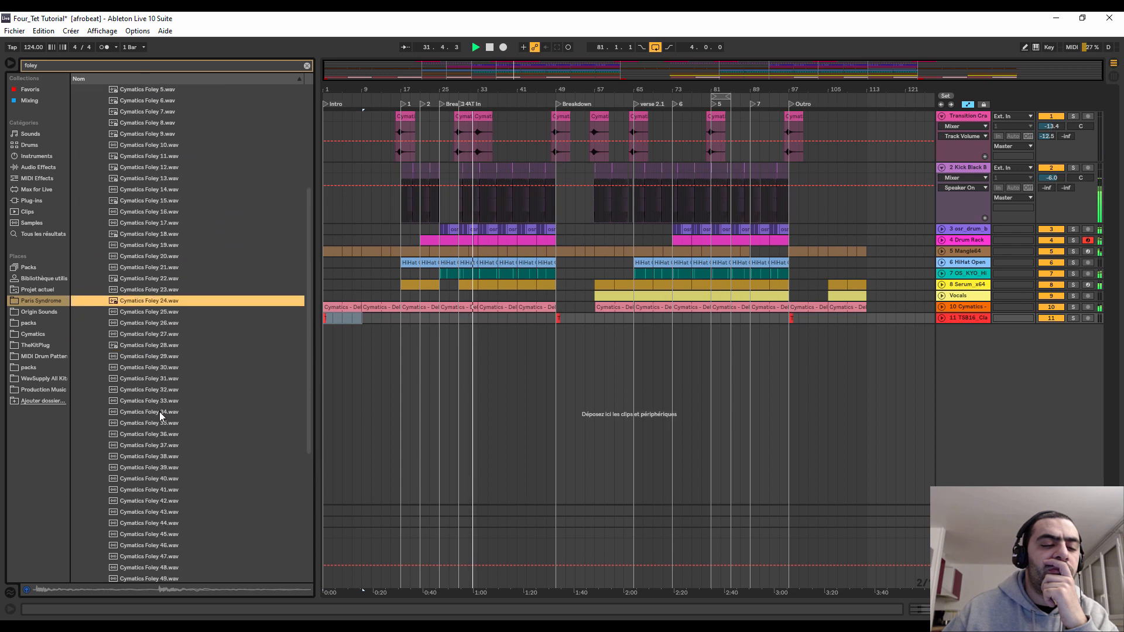
click(159, 412)
scroll(158, 410, down, 3)
click(158, 417)
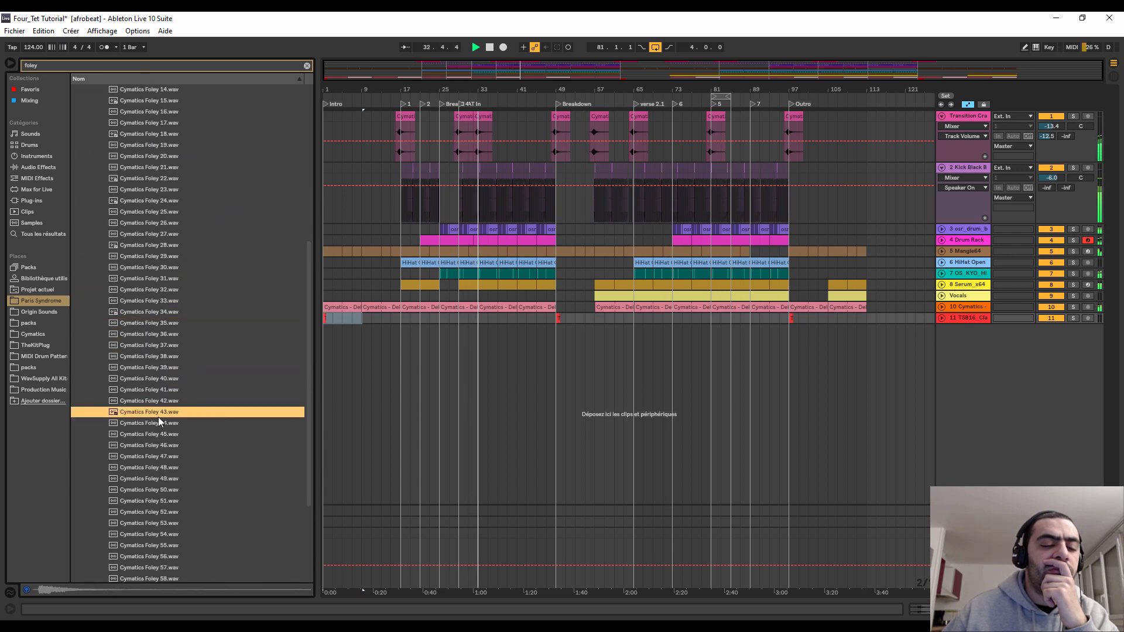
scroll(157, 428, down, 3)
click(156, 438)
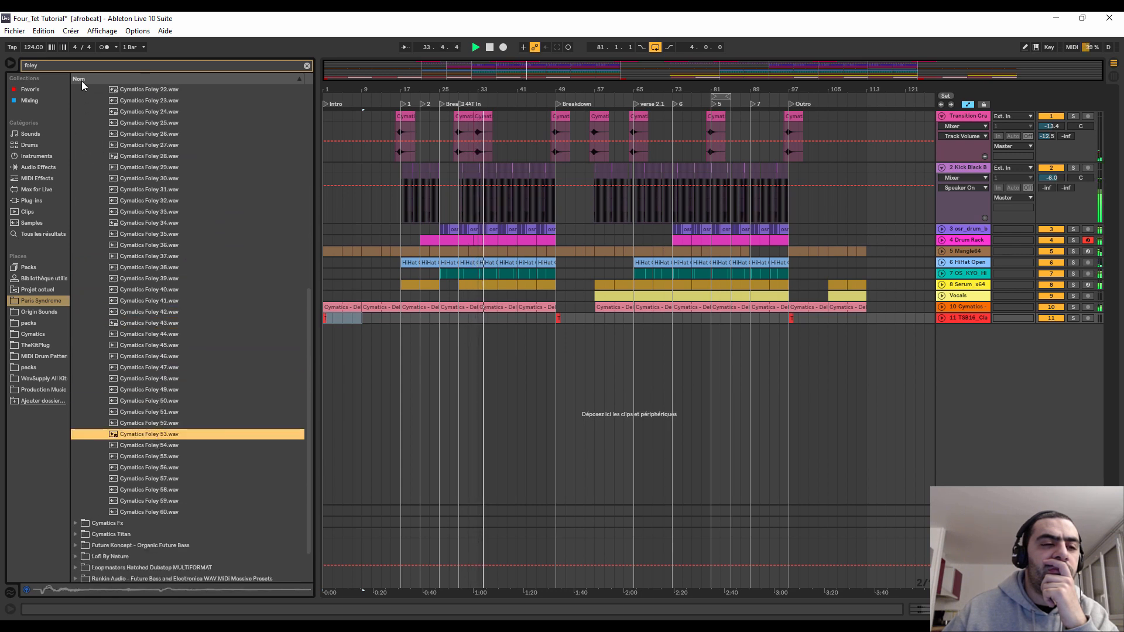
- Search for "textur" in the Paris Syndrome and Origin Sounds folders
key(ctrl+f)
text(textur)
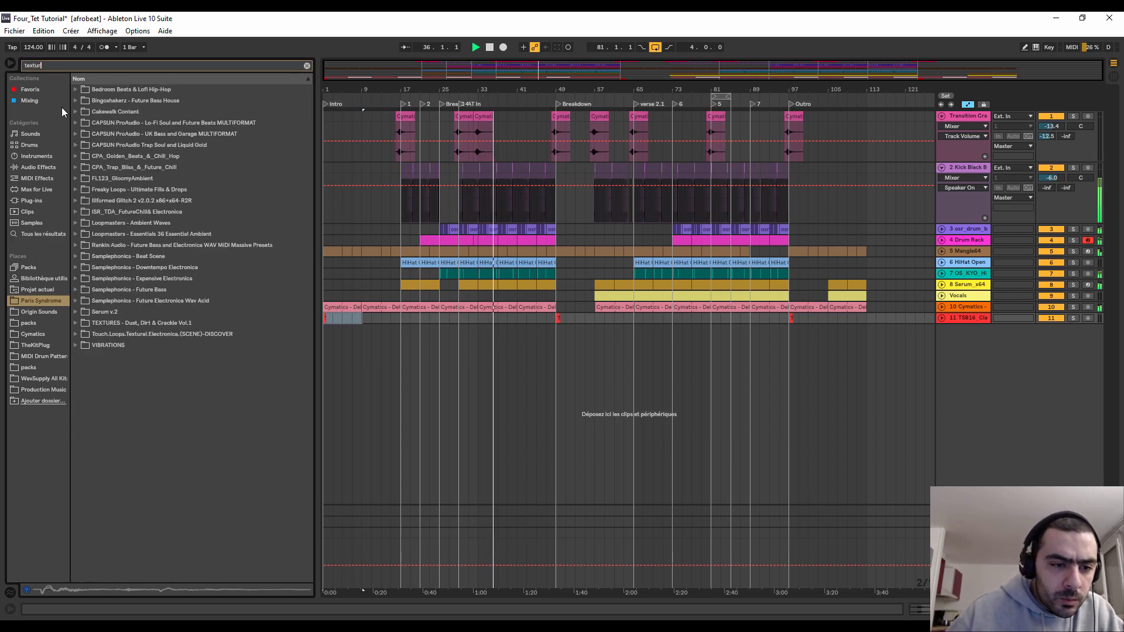
click(24, 312)
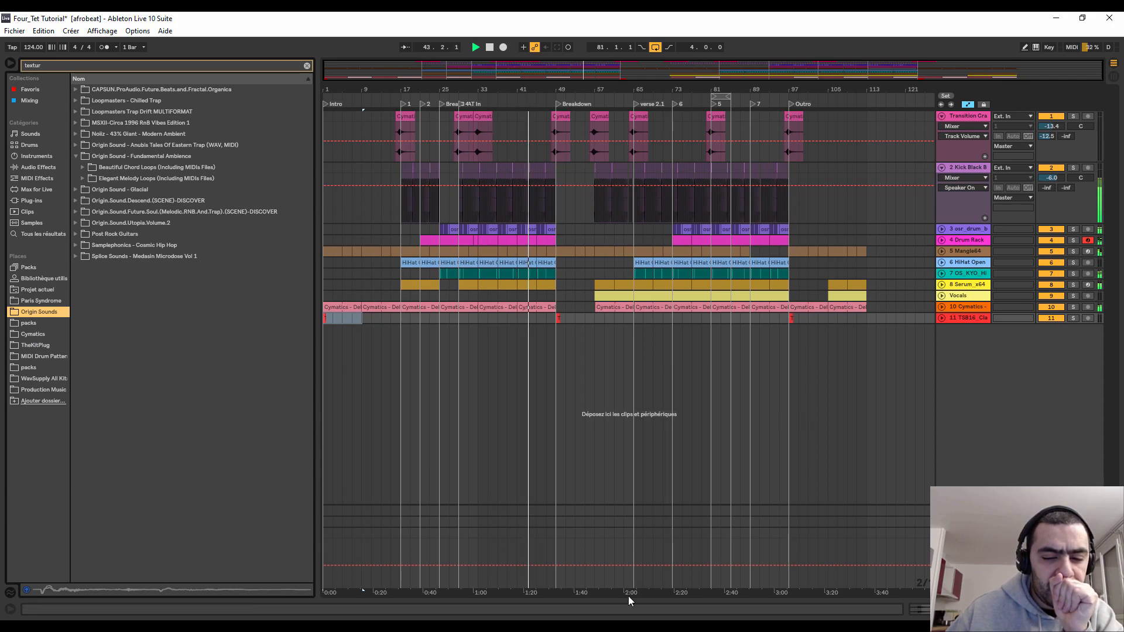
- Switch to Splice and search all Splice sounds for "foley street"
click(631, 630)
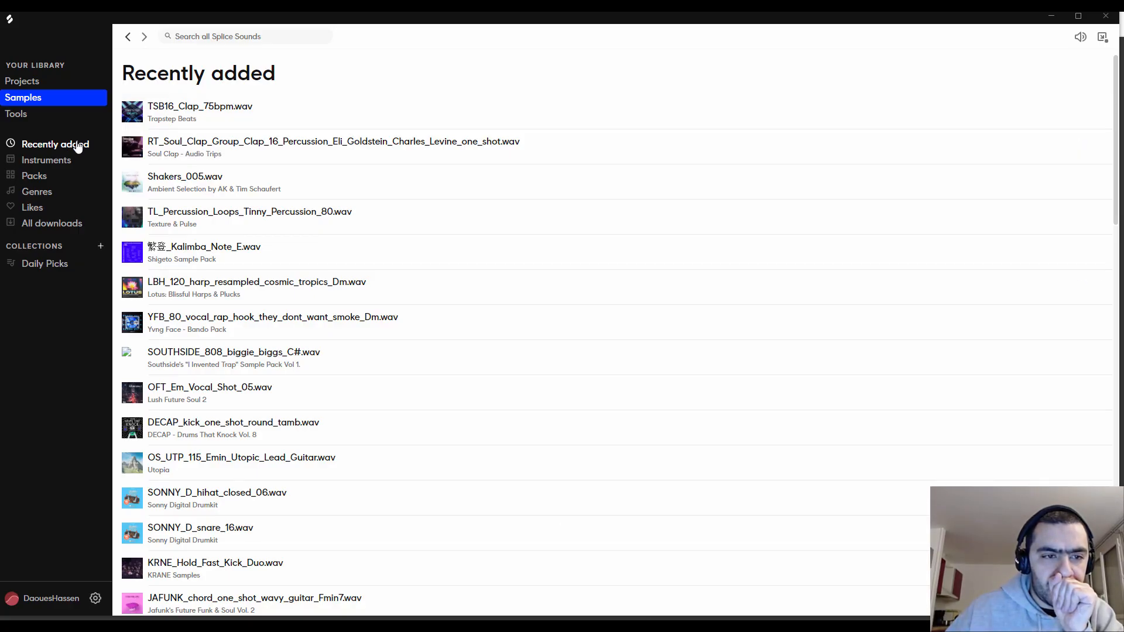
click(199, 41)
text(fol)
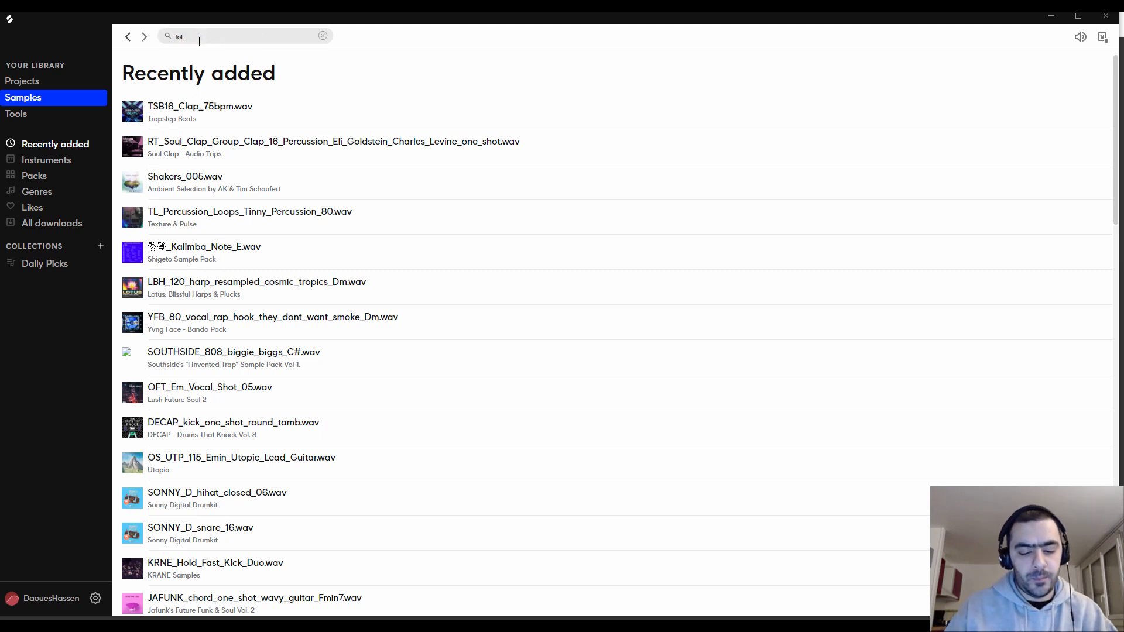
text(z)
text(ey)
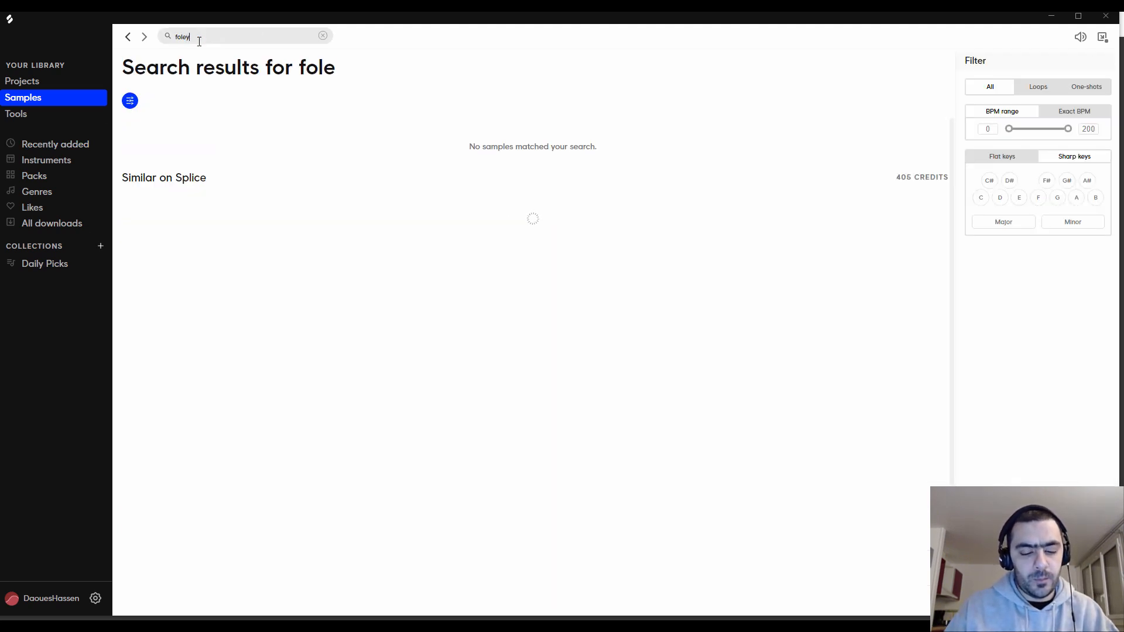
text( street)
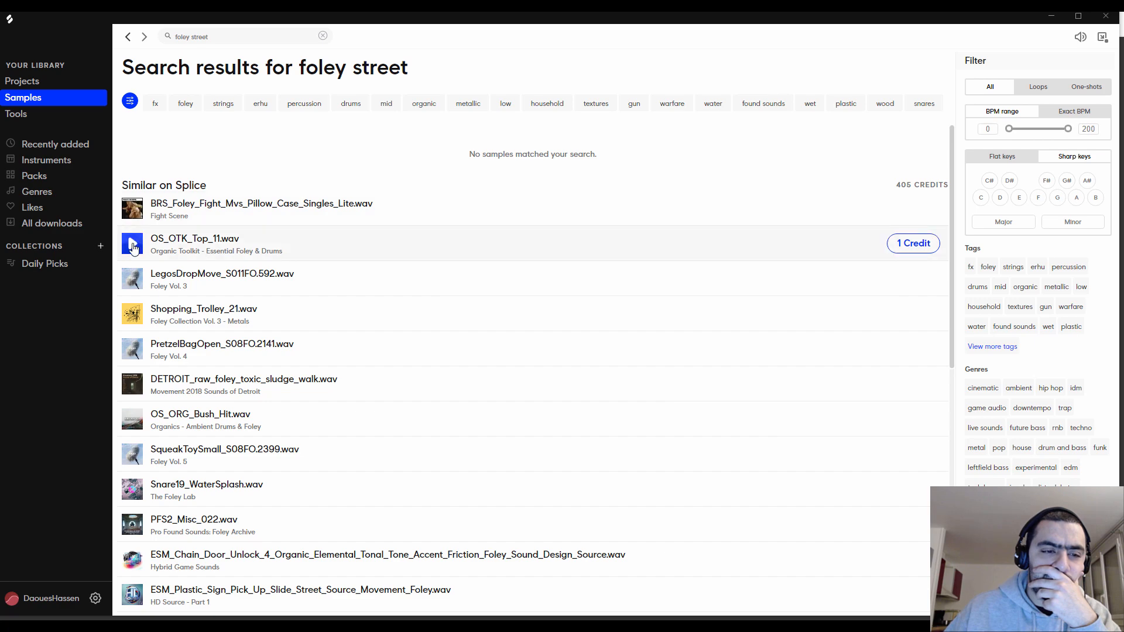
- Preview the Splice results, including LegosDropMove, Foley Swell, the StreetErhu samples, ChairMovement and the OS_OTK_140 drum loop
click(134, 287)
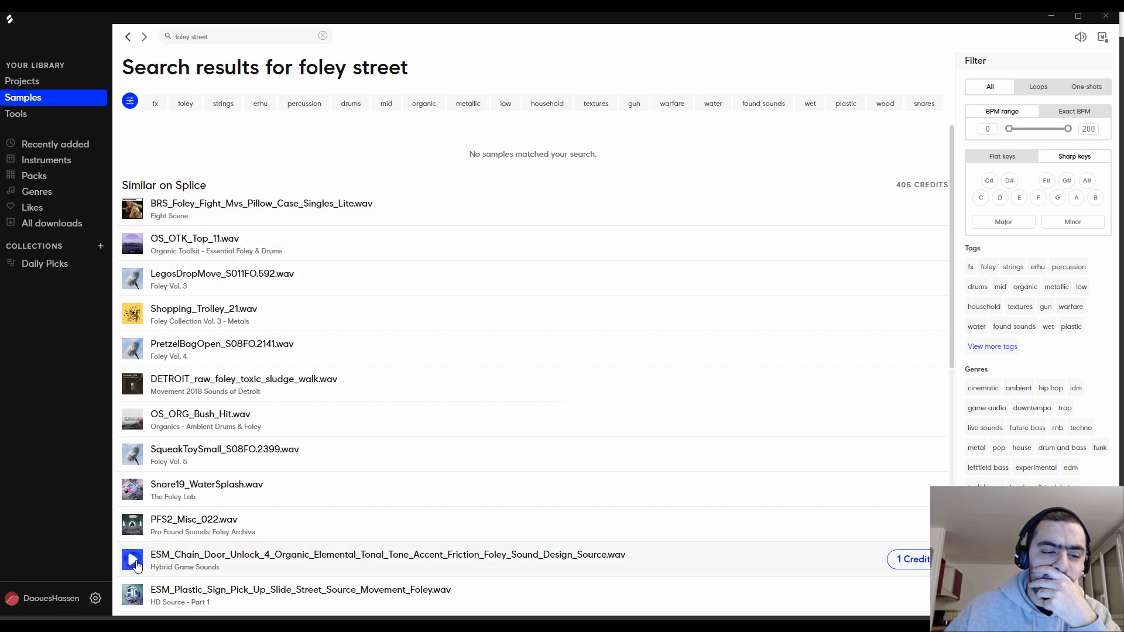
scroll(143, 456, down, 3)
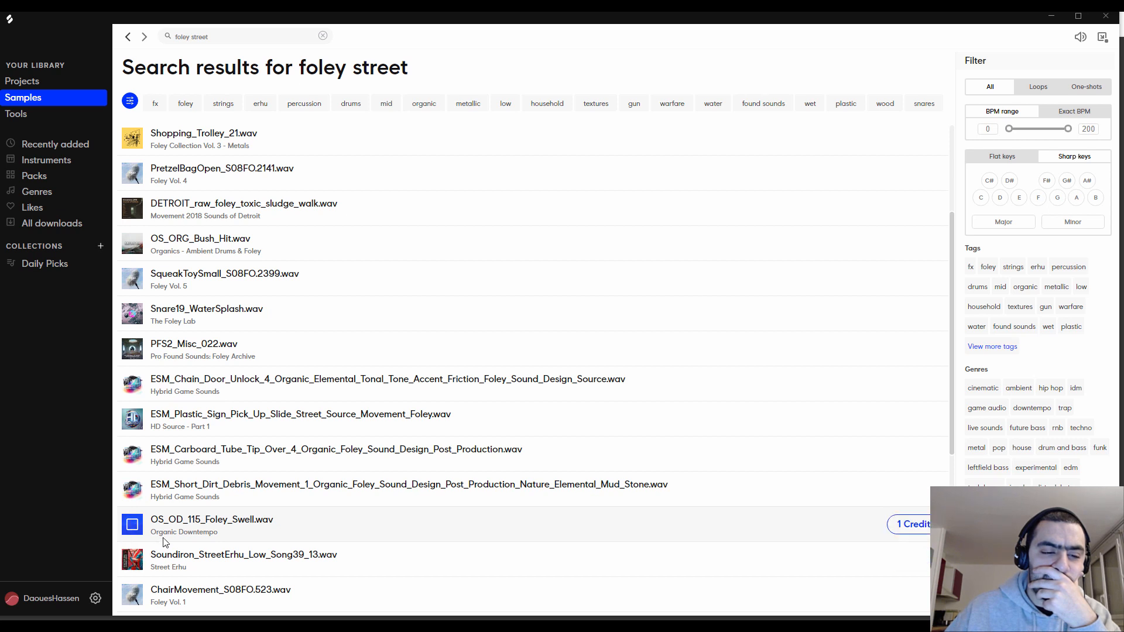
click(136, 558)
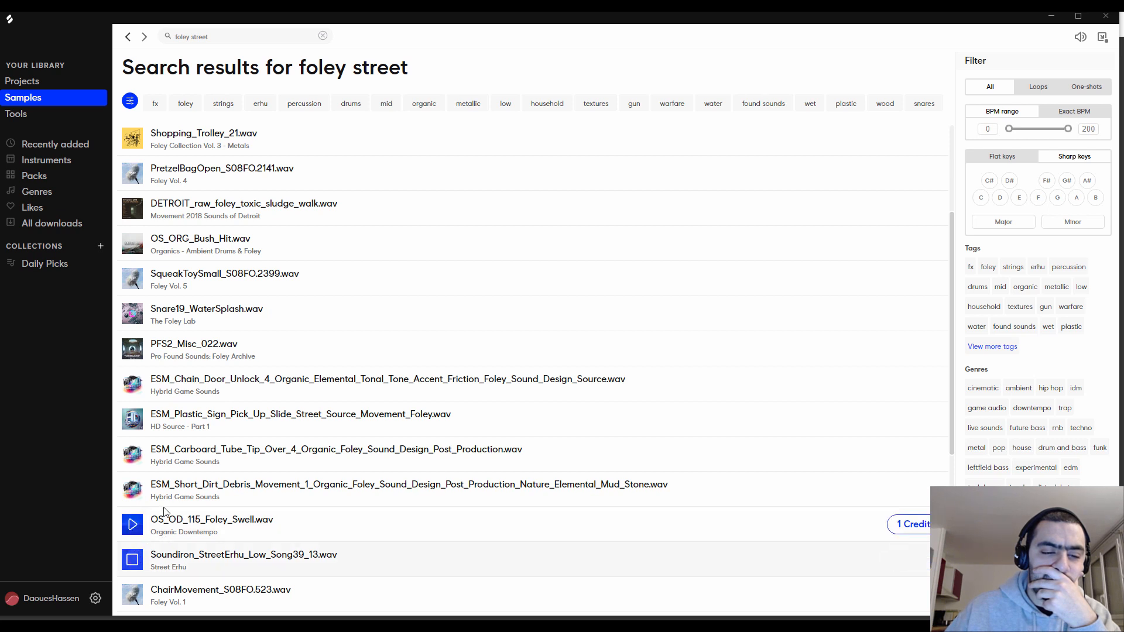
scroll(164, 512, down, 1)
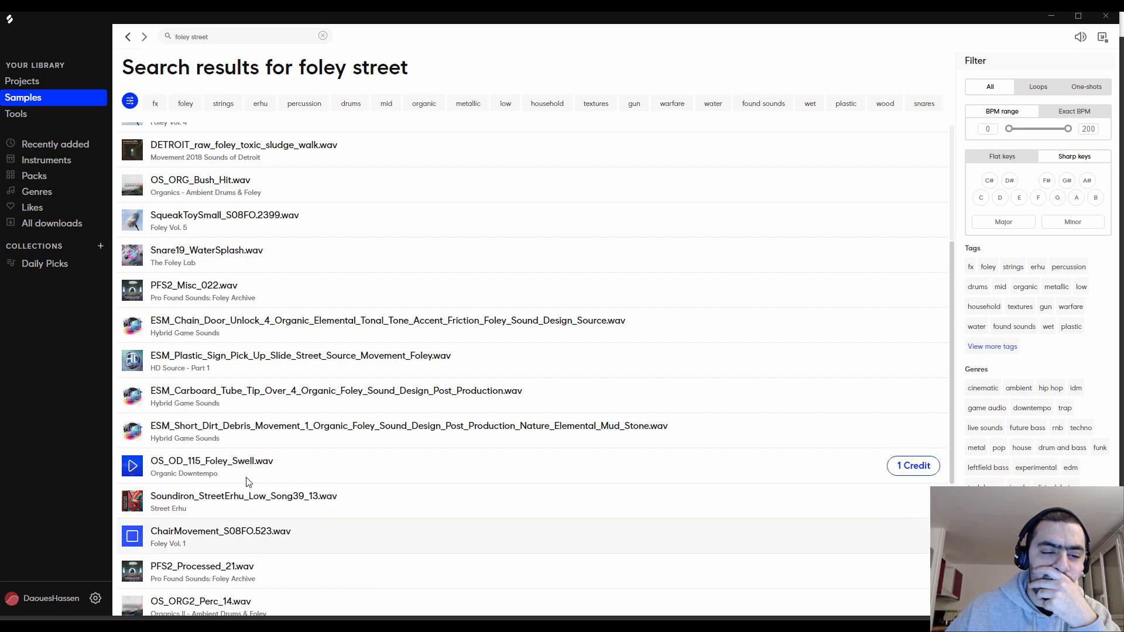
scroll(246, 482, down, 2)
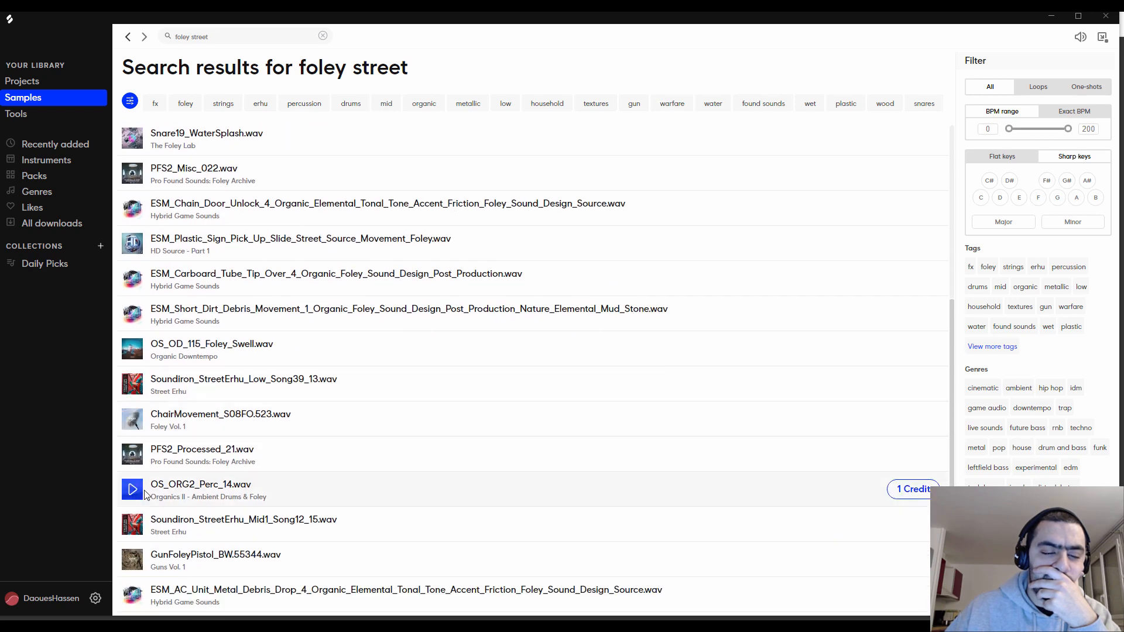
click(134, 520)
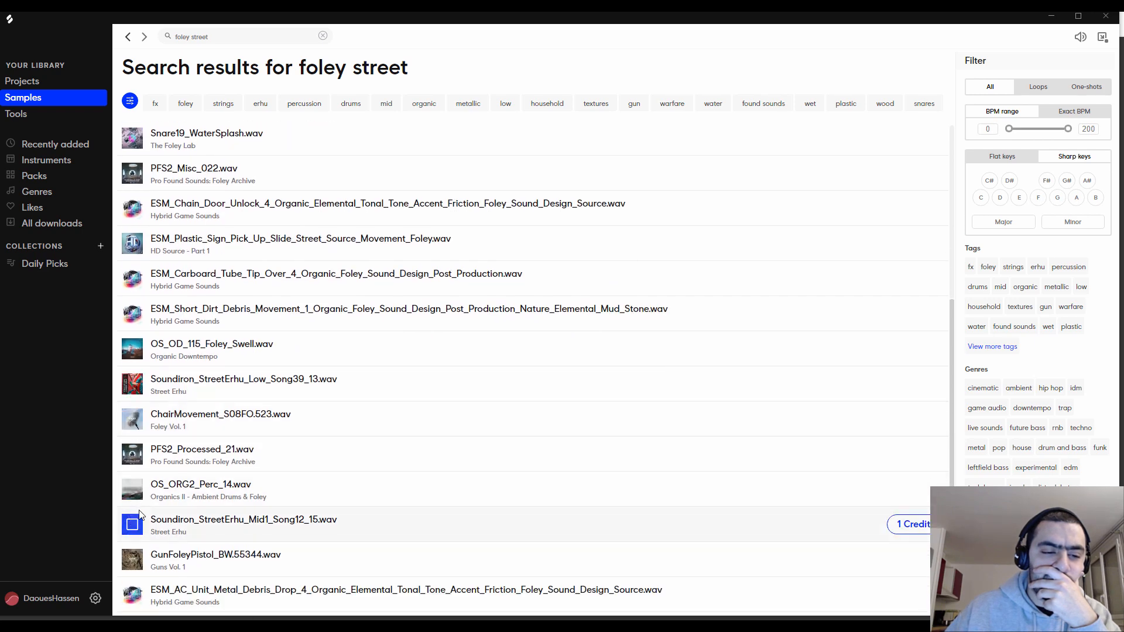
scroll(140, 510, down, 2)
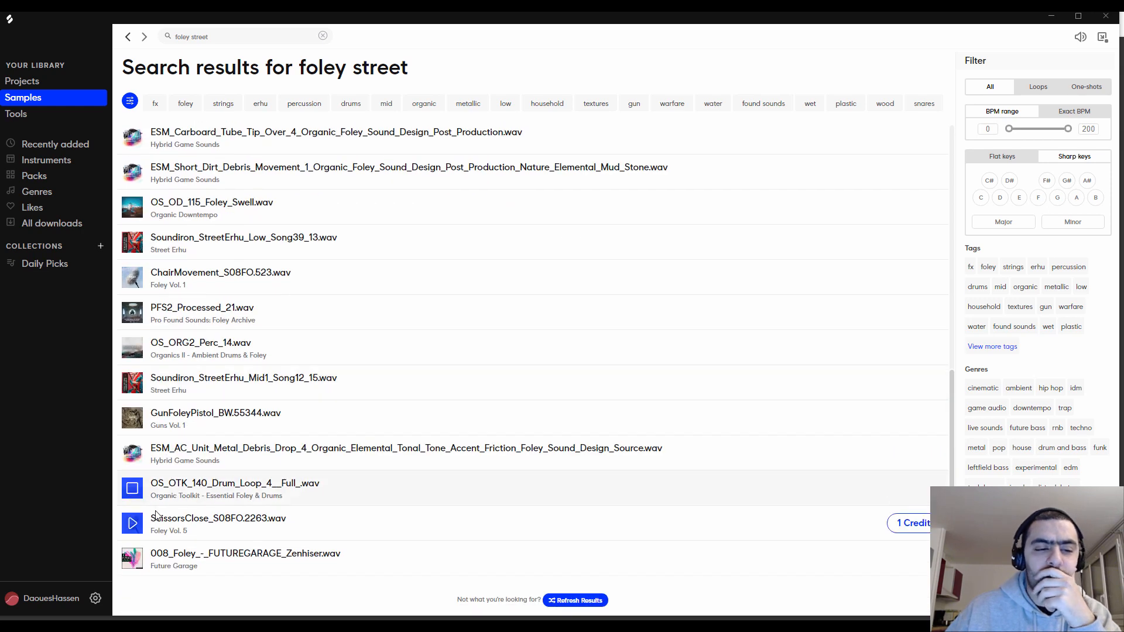
click(131, 495)
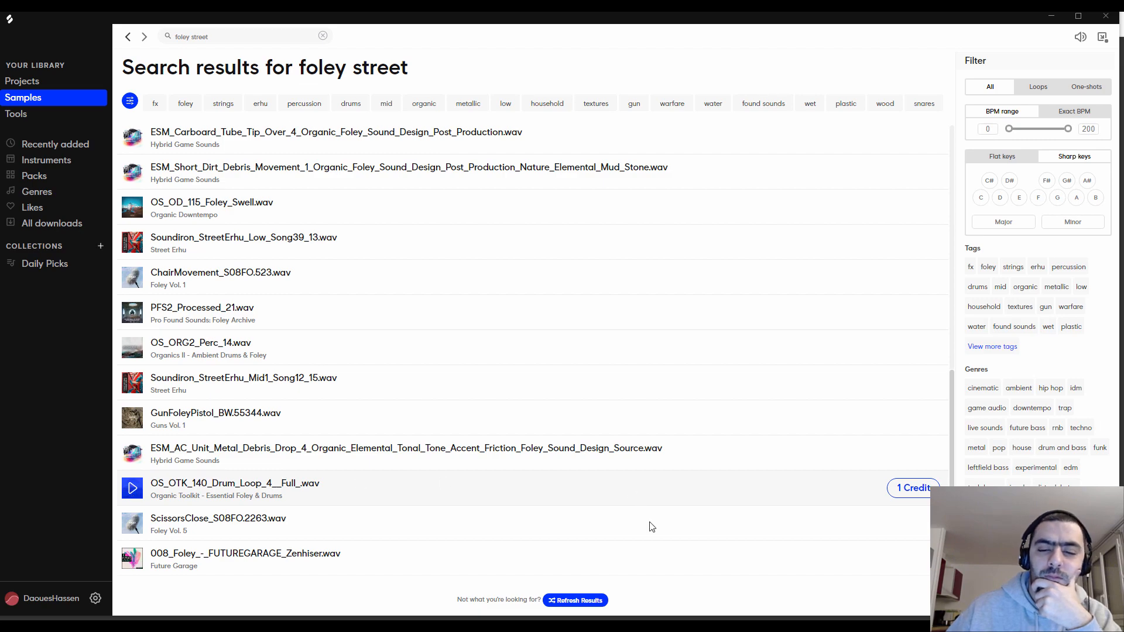
- Switch back to Ableton Live, search Origin Sounds for "vinyl" and preview Vinyl Verb in Utopia Volume 2's Thick Textures folder
key(alt+Tab)
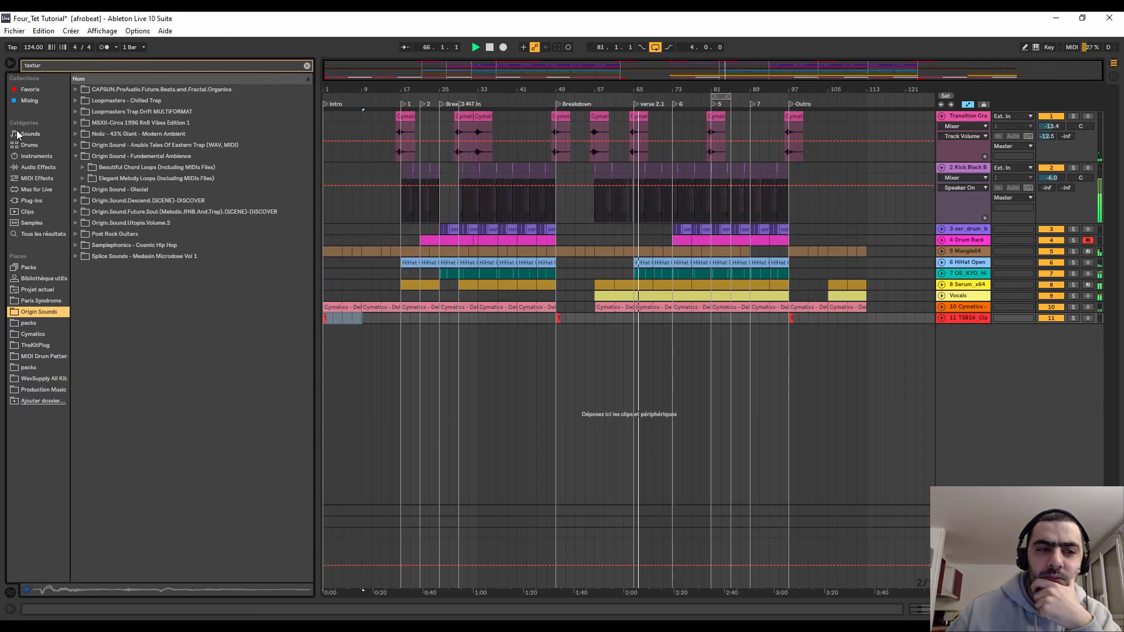
key(ctrl+f)
text(vinyl)
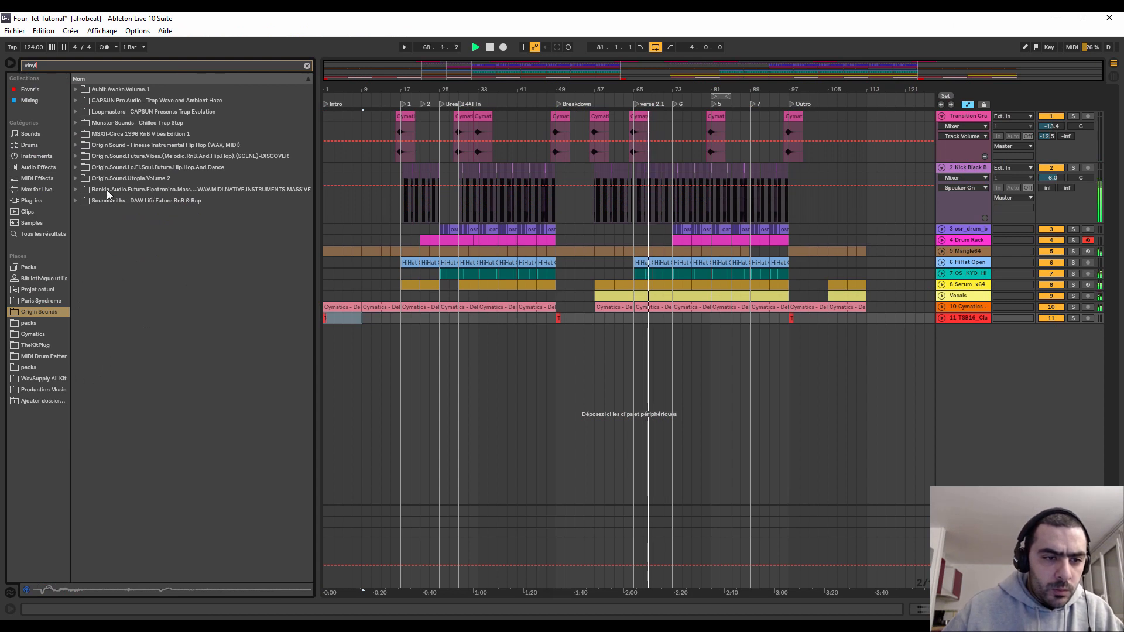
click(75, 178)
click(82, 201)
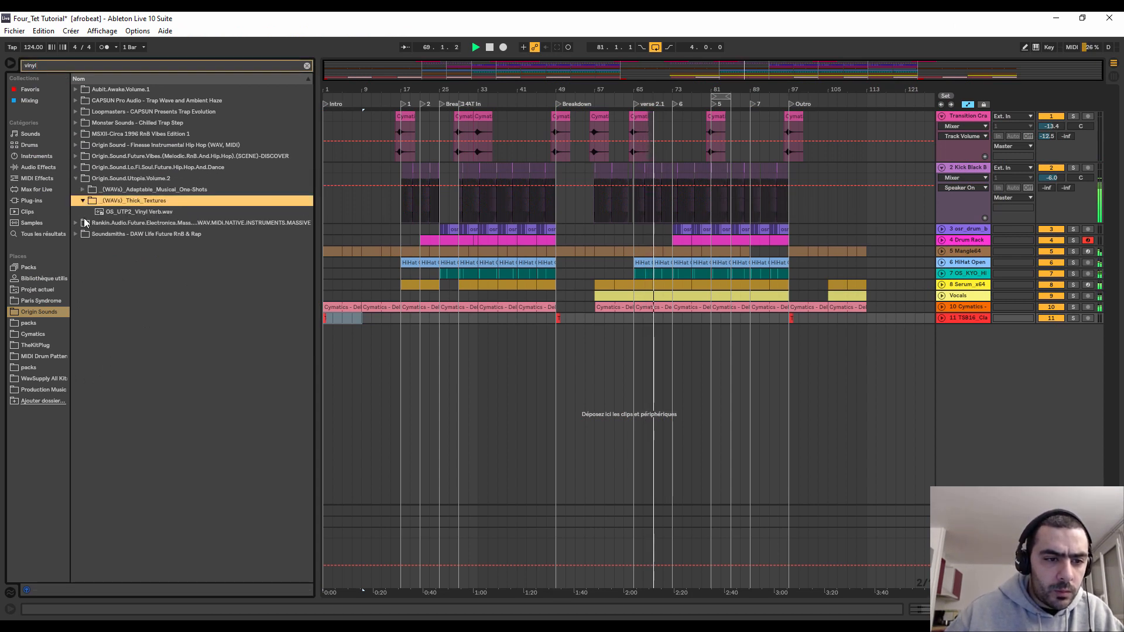
click(91, 212)
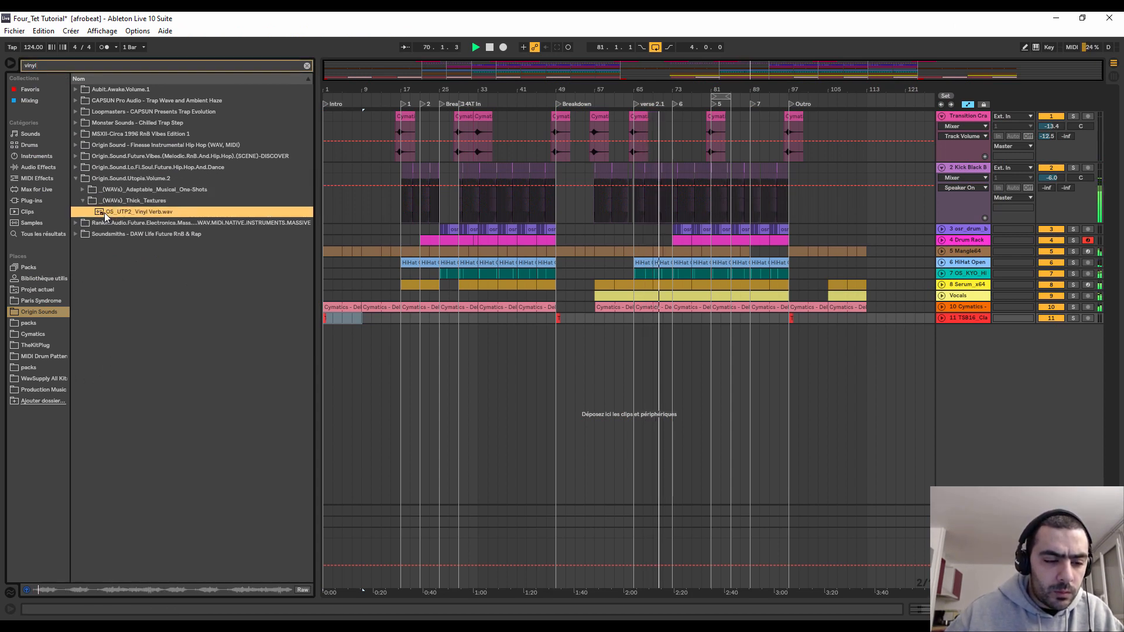
click(119, 202)
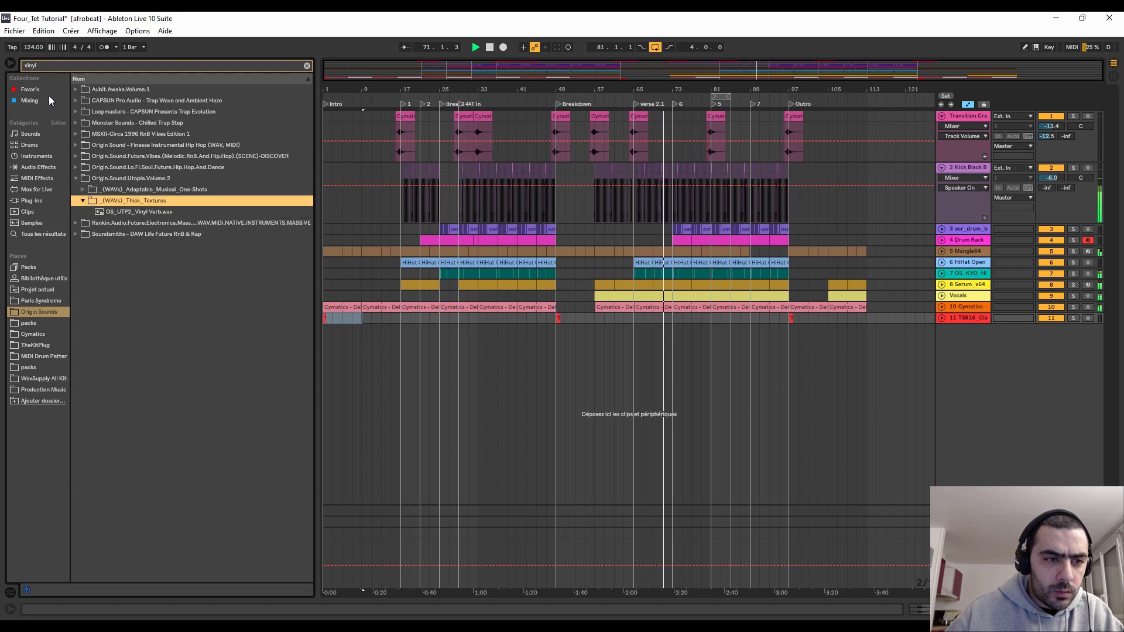
- Clear the sample search and preview Guitar Drone 2, Granular Bells Raw, Jungle Noise, Radio Atmos and Vinyl Verb in Utopia Volume 2's Thick Textures
click(40, 66)
drag(40, 67, 1, 59)
key(BackSpace)
scroll(237, 211, down, 6)
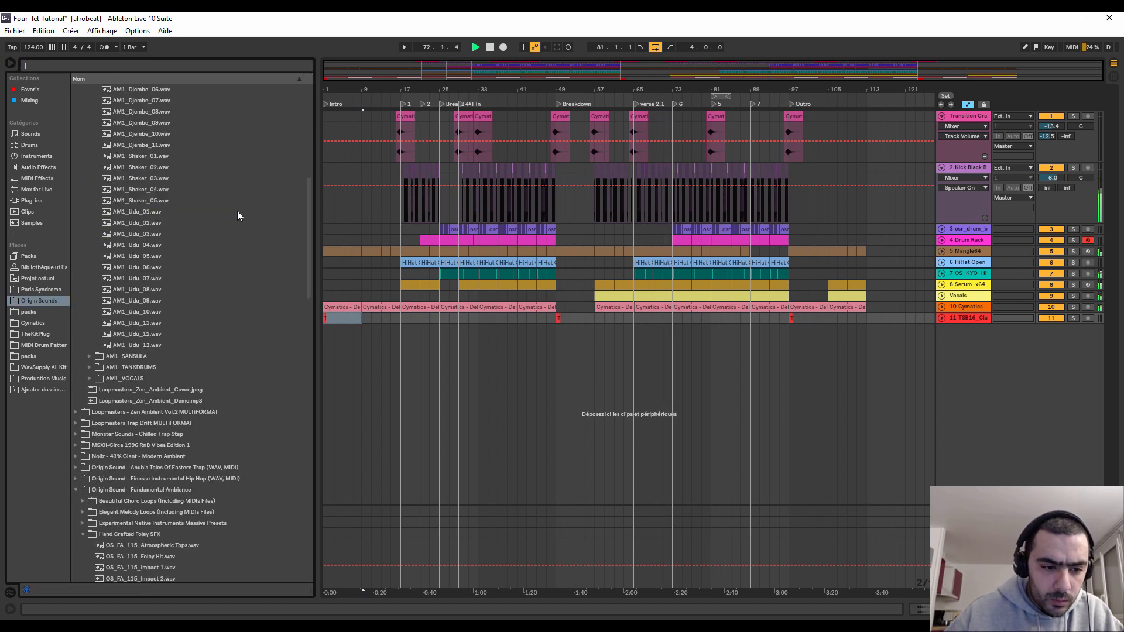
scroll(120, 410, down, 15)
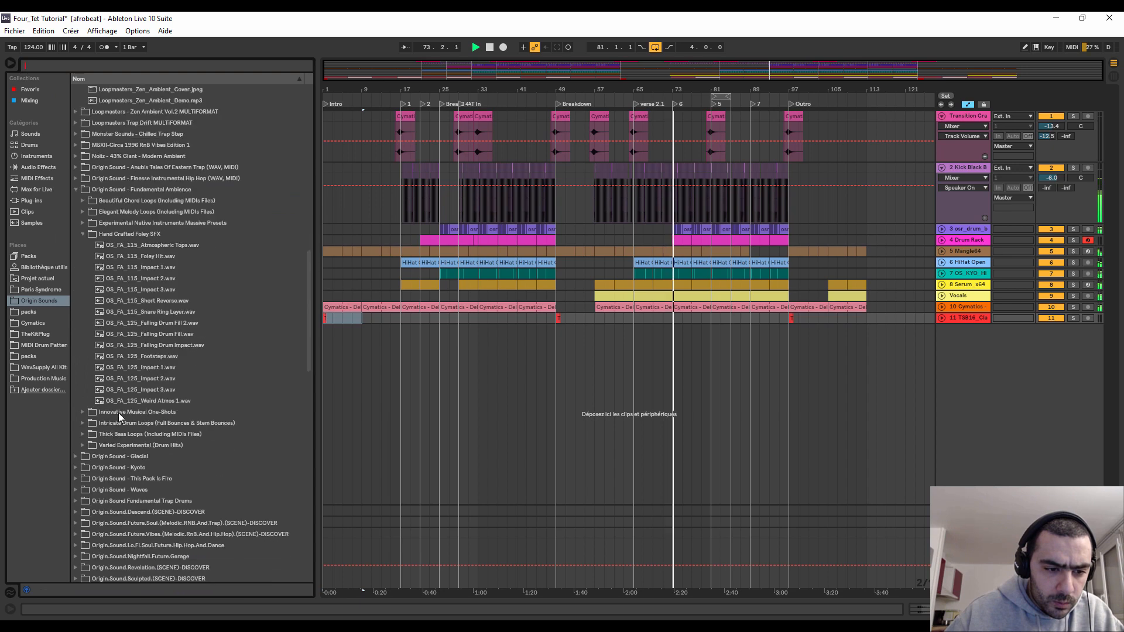
click(126, 380)
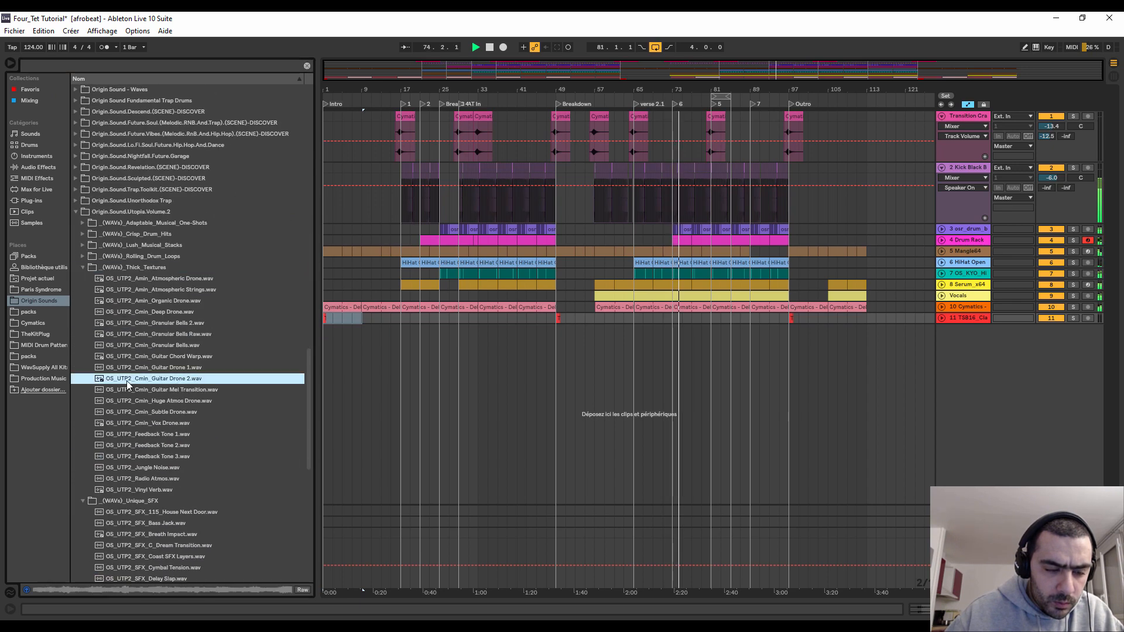
click(140, 335)
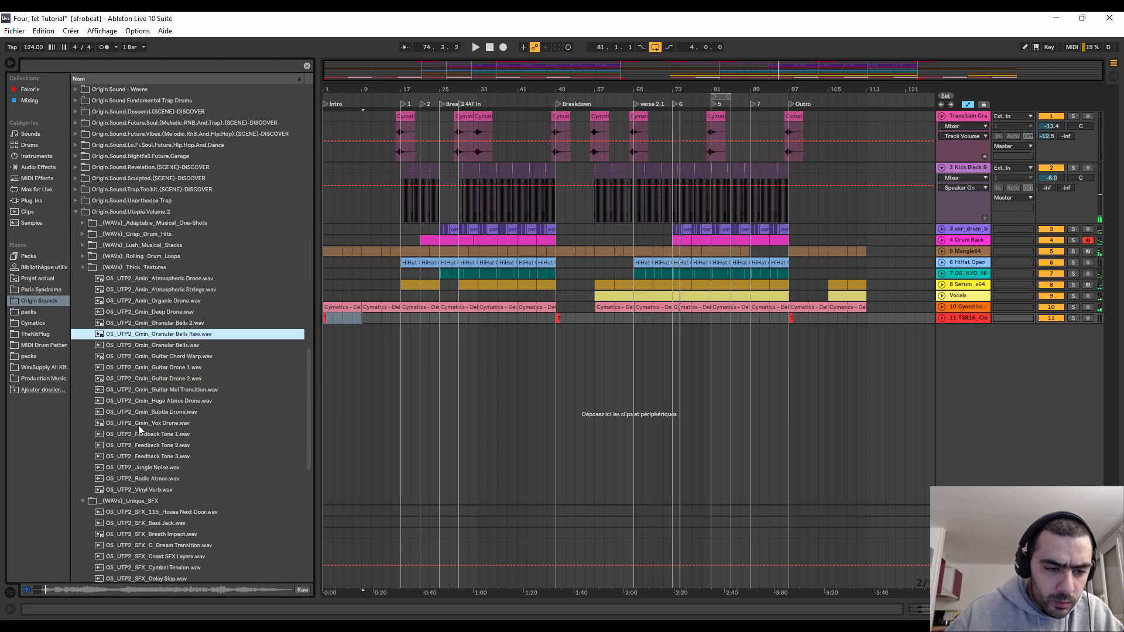
click(139, 467)
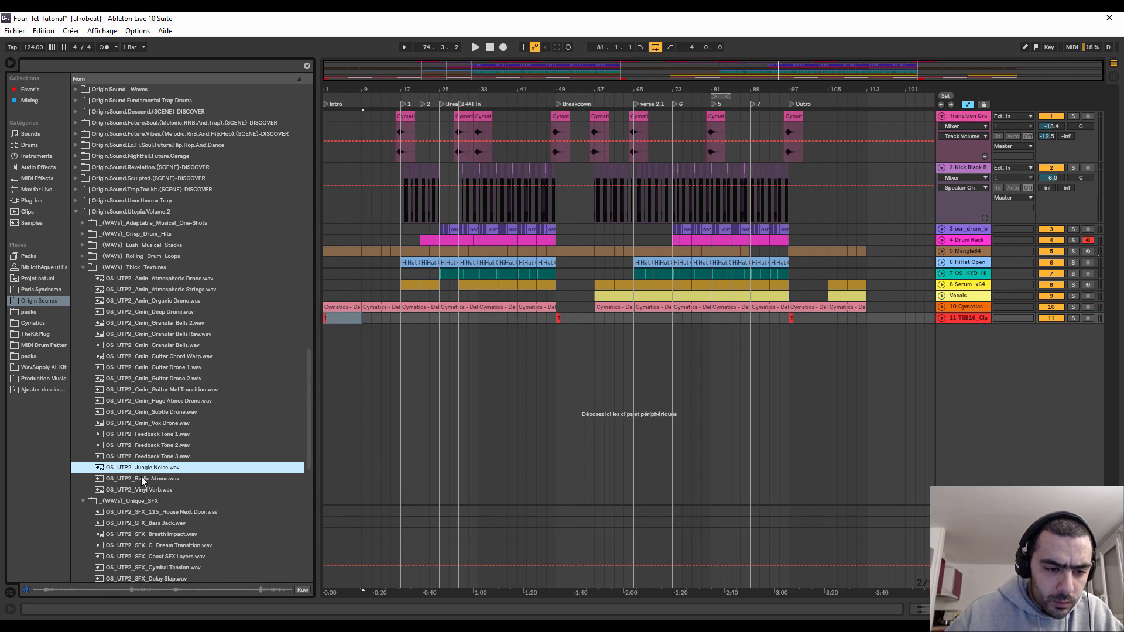
click(141, 476)
click(142, 490)
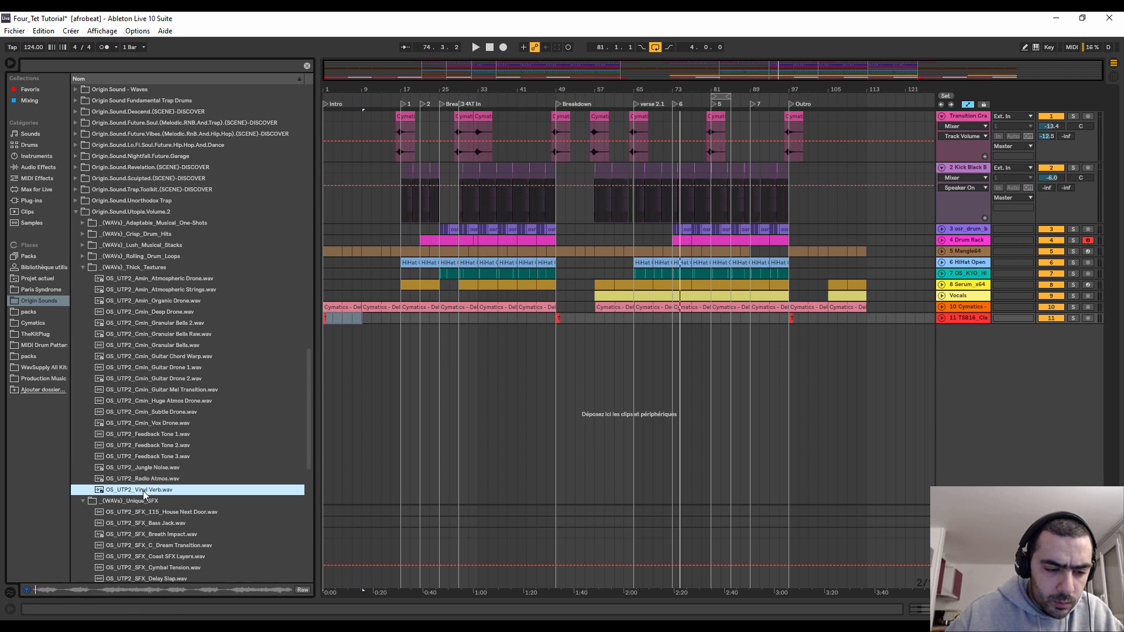
- Place OS_UTP2_Radio Atmos.wav on a new audio track at the Breakdown, bar 49, and duplicate the clip once to extend it to bar 65
click(142, 477)
drag(139, 478, 560, 353)
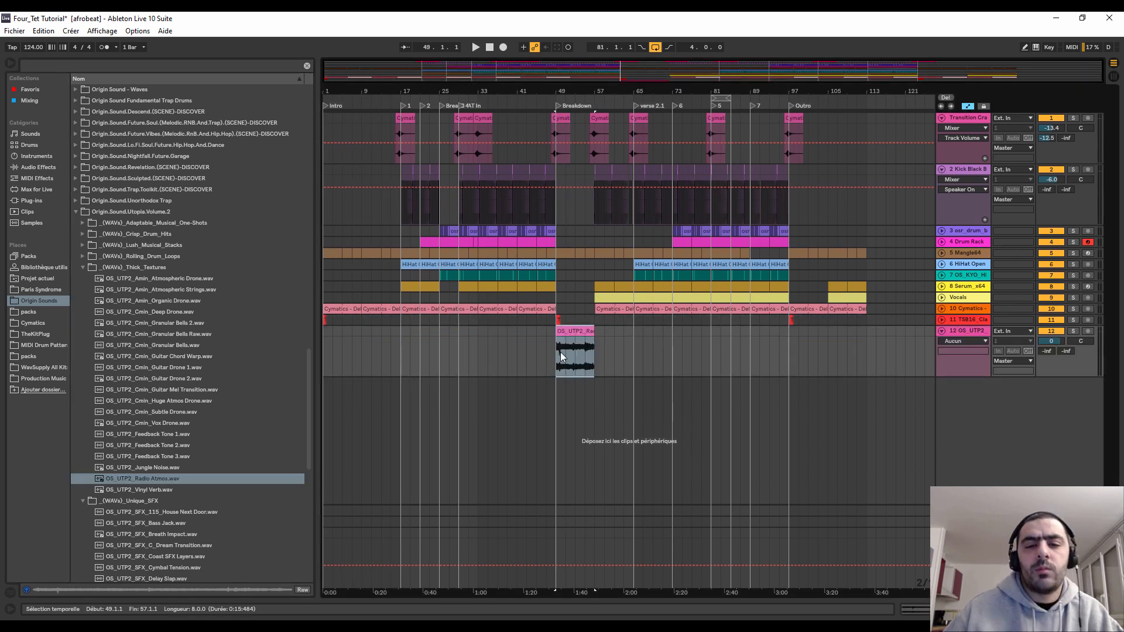
key(ctrl+d)
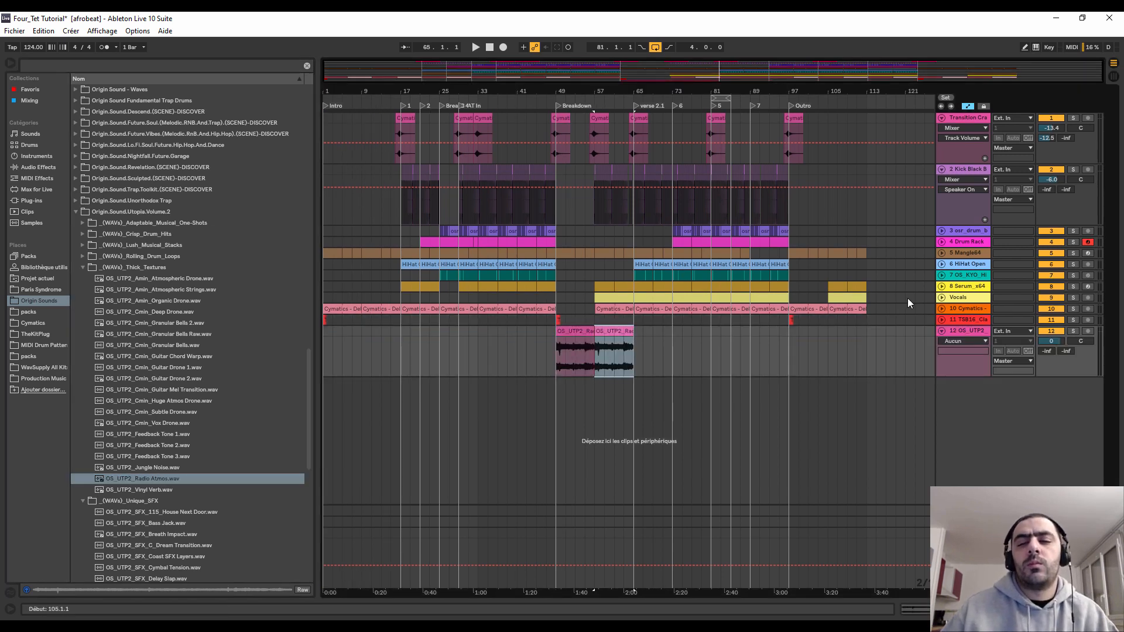
- Add EQ Eight to the Radio Atmos track and set its second band to a low cut at 200 Hz
double_click(968, 332)
click(56, 69)
text(e)
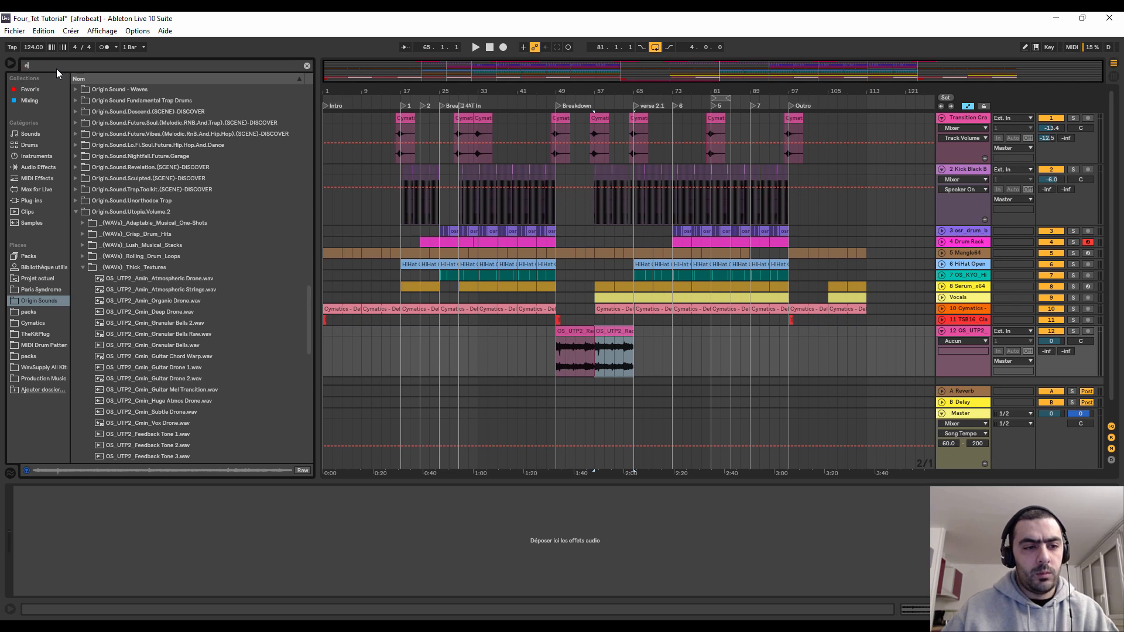
text(q)
click(32, 158)
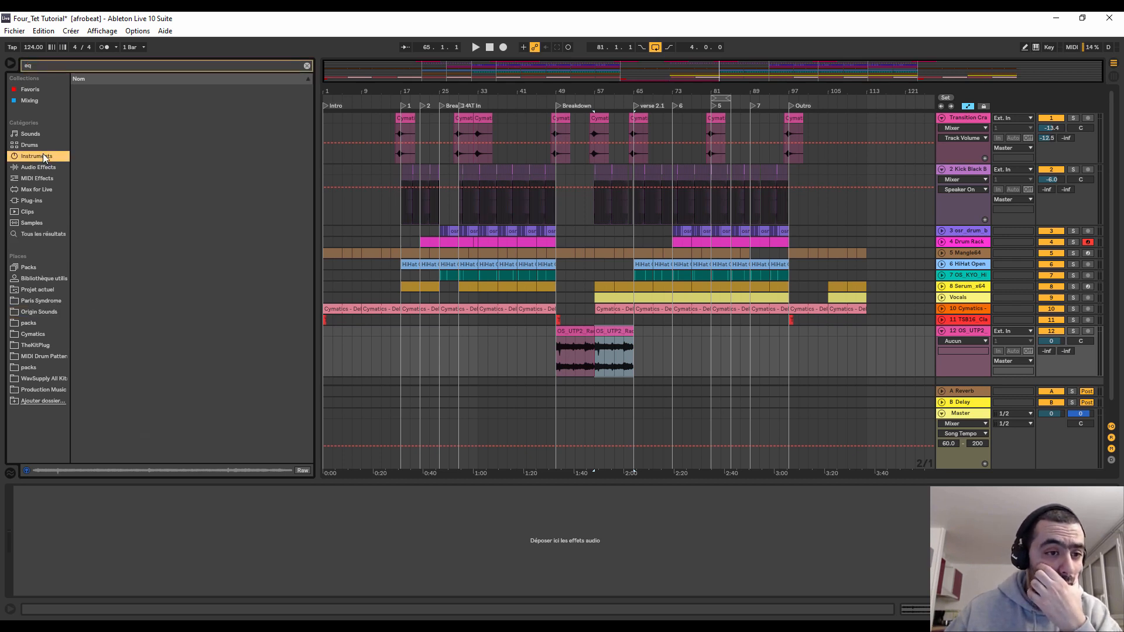
click(41, 164)
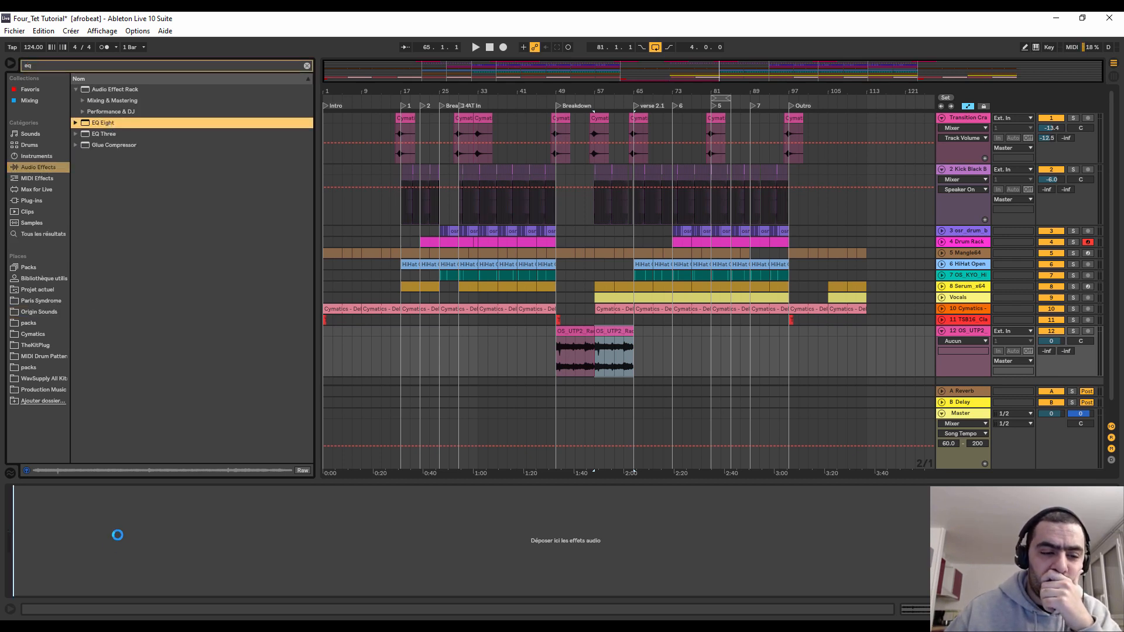
click(86, 583)
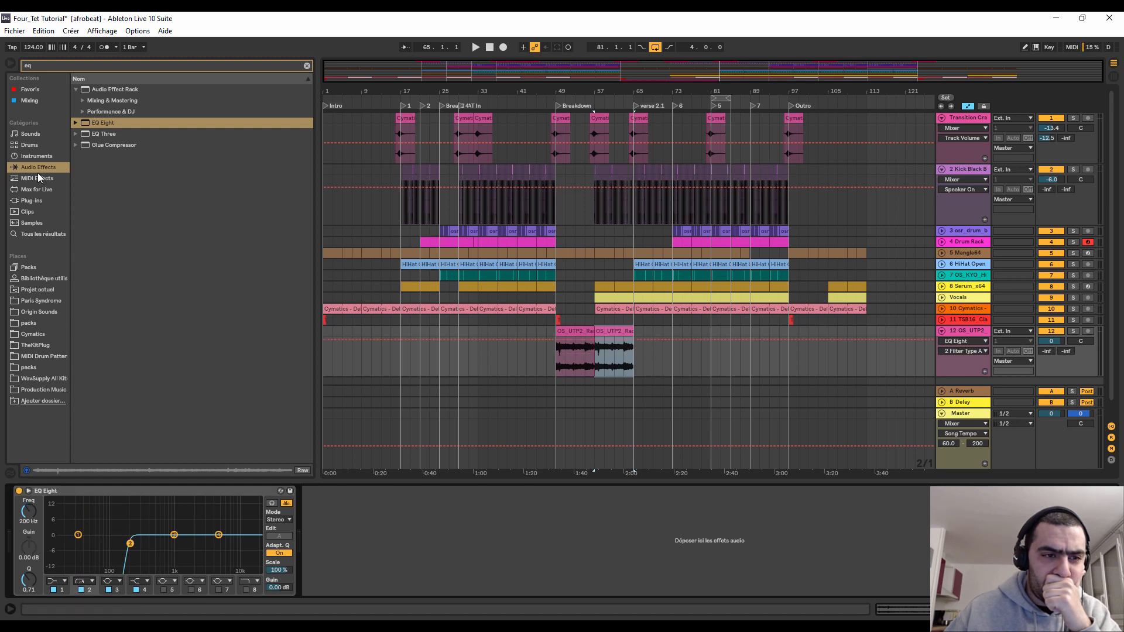
- Add a Reverb after EQ Eight on the Radio Atmos track and set its decay time to 5.21 s
key(ctrl+f)
text(reverb)
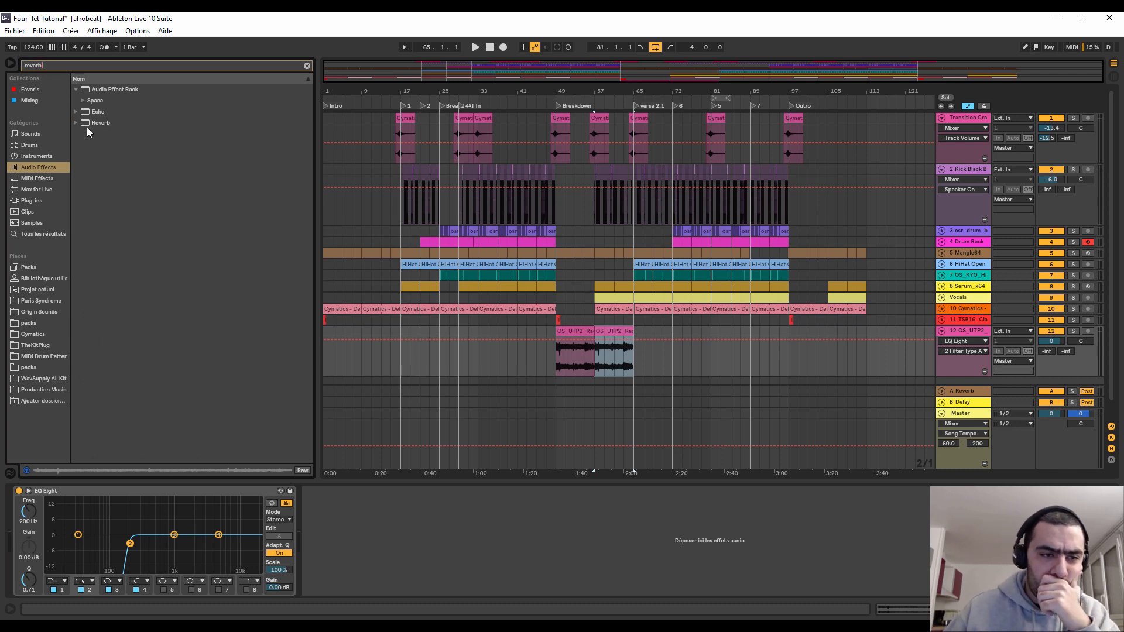
drag(88, 124, 353, 521)
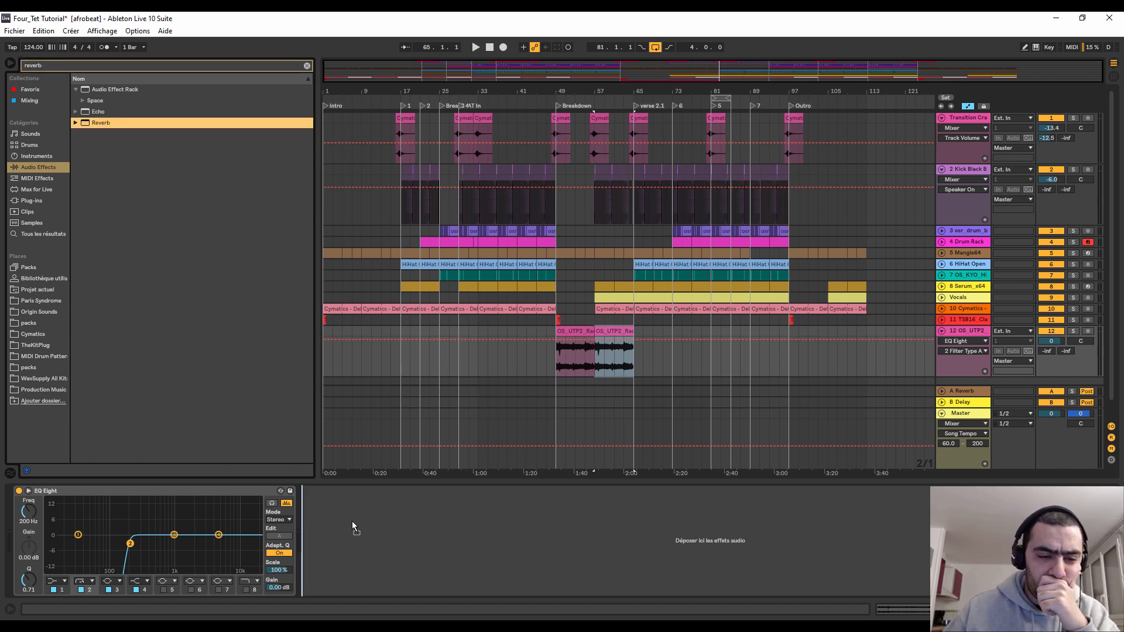
drag(448, 580, 449, 556)
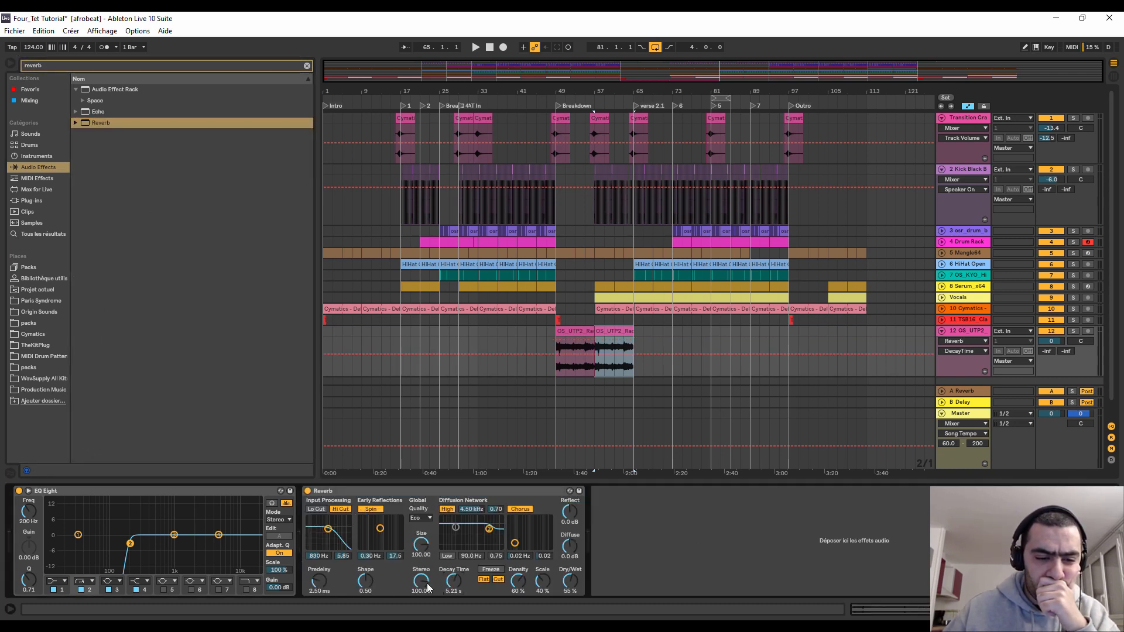
- During playback, lower the Radio Atmos track's volume to about -21.6 dB and set the EQ low cut to 880 Hz with Q 0.47
key(space)
scroll(594, 375, up, 3)
mouse_move(1050, 341)
mouse_down()
mouse_move(1051, 366)
mouse_move(1051, 348)
mouse_up()
scroll(597, 377, down, 2)
scroll(642, 356, down, 2)
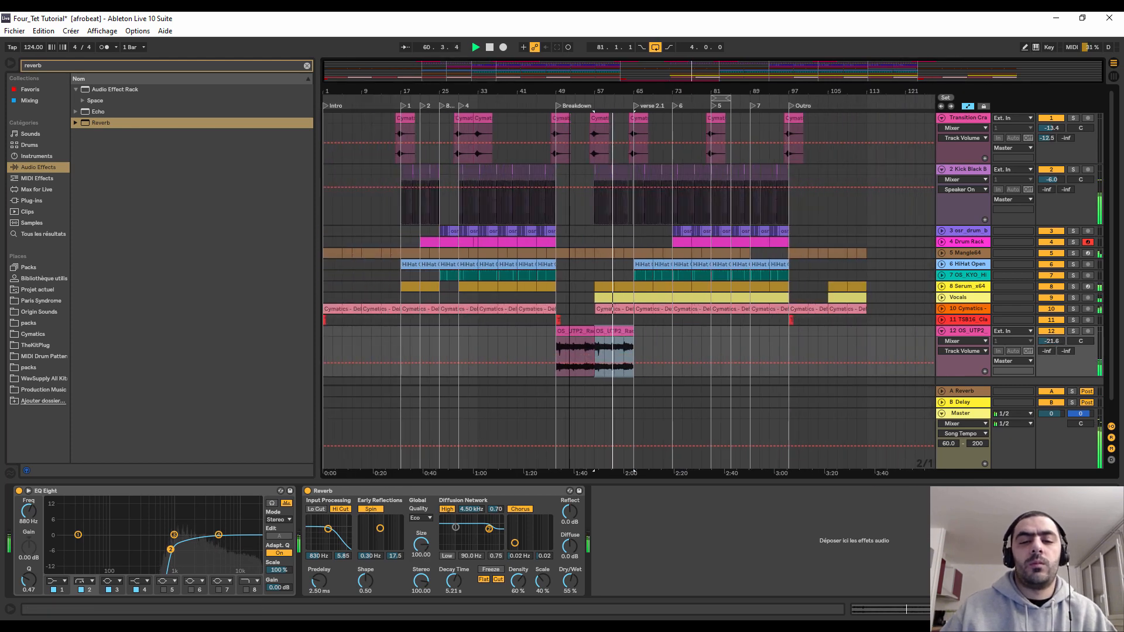
- Copy both Radio Atmos clips from the Breakdown to the start of the Intro at bar 1
drag(637, 349, 558, 329)
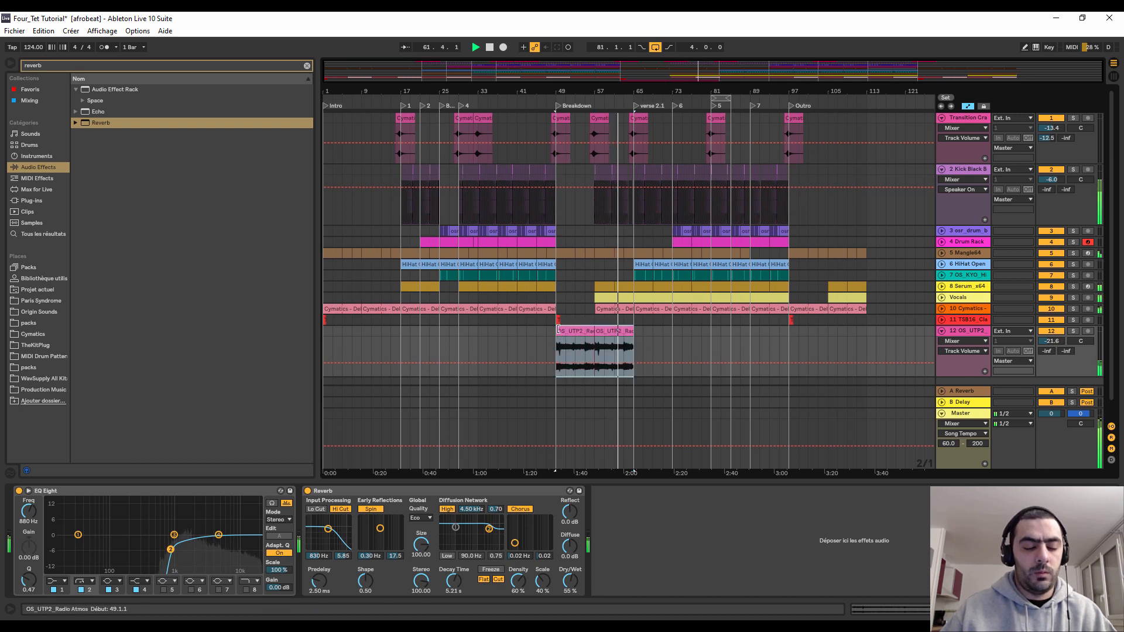
click(325, 330)
key(ctrl+v)
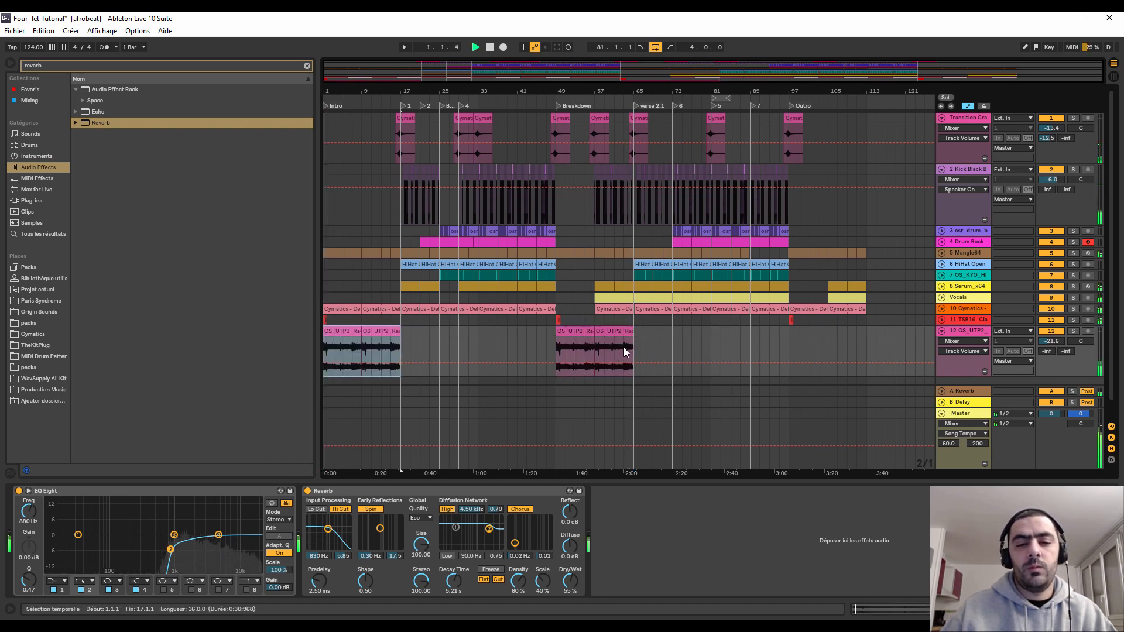
- Move both Radio Atmos clips from the Breakdown to the start of the Outro at bar 97 and restart playback from the beginning
click(559, 332)
key(Delete)
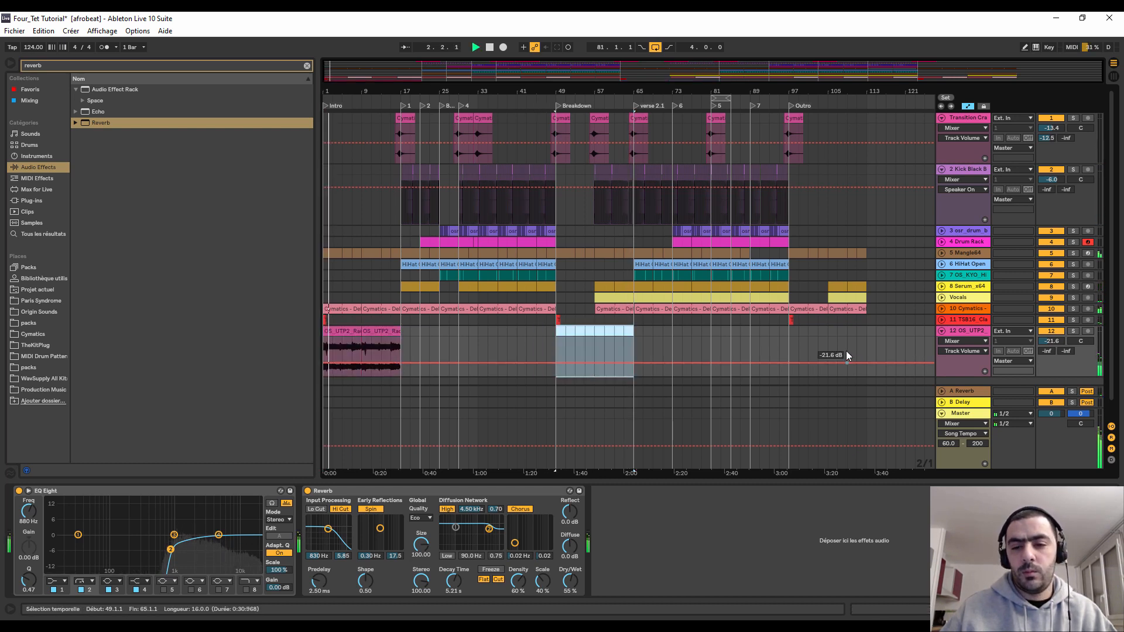
click(789, 330)
key(ctrl+v)
key(space)
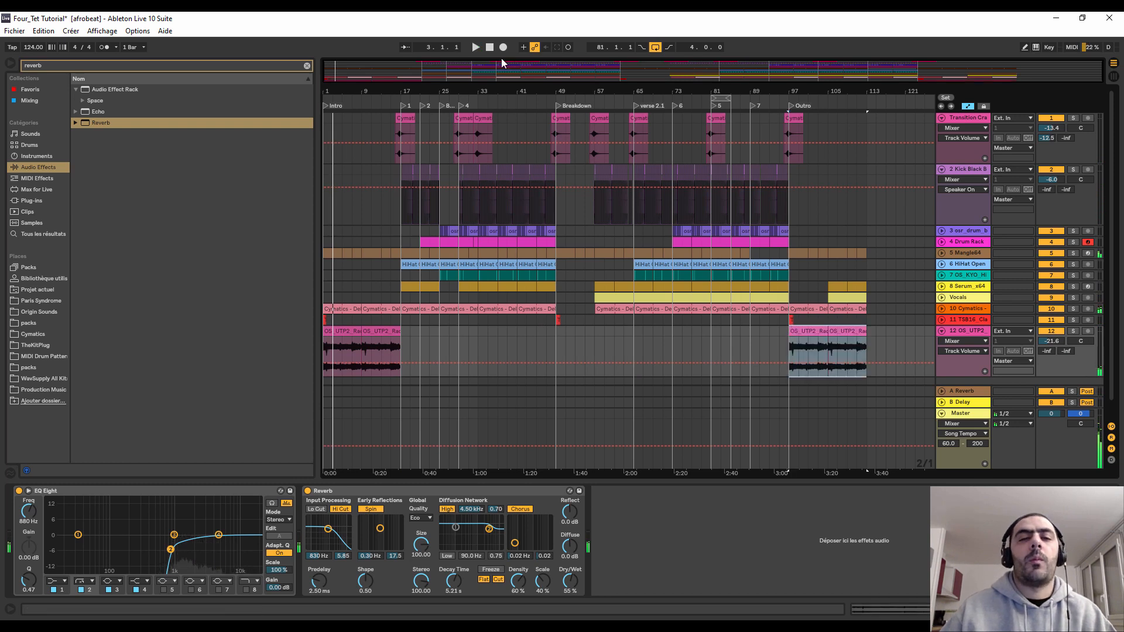
click(488, 48)
click(477, 48)
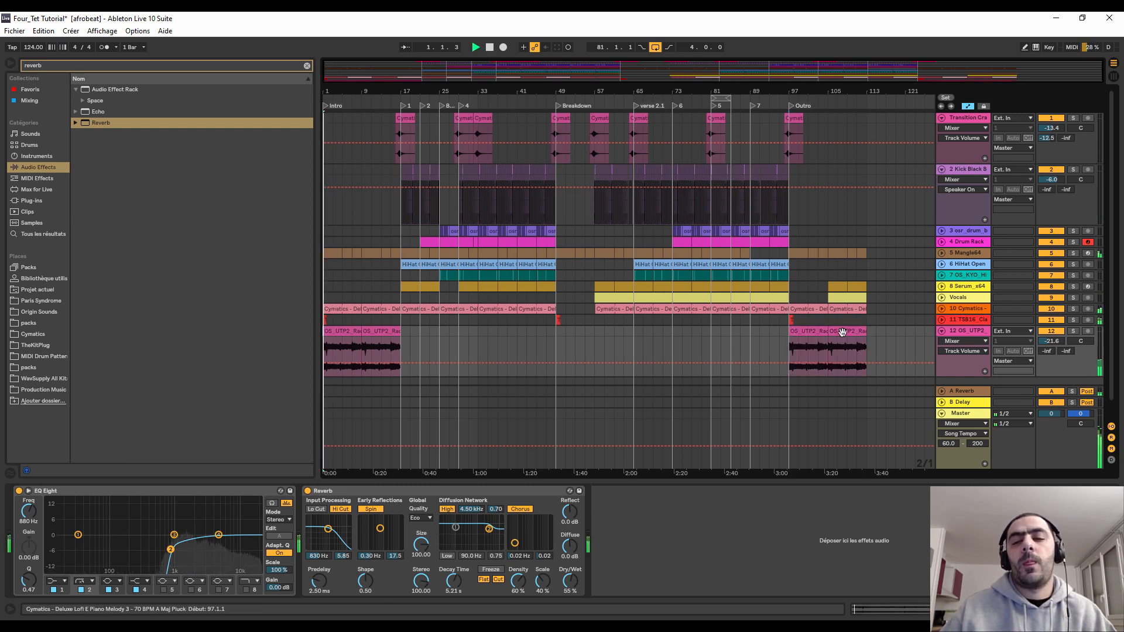
- Fold the Radio Atmos track and the Kick track in the arrangement
click(941, 331)
click(940, 169)
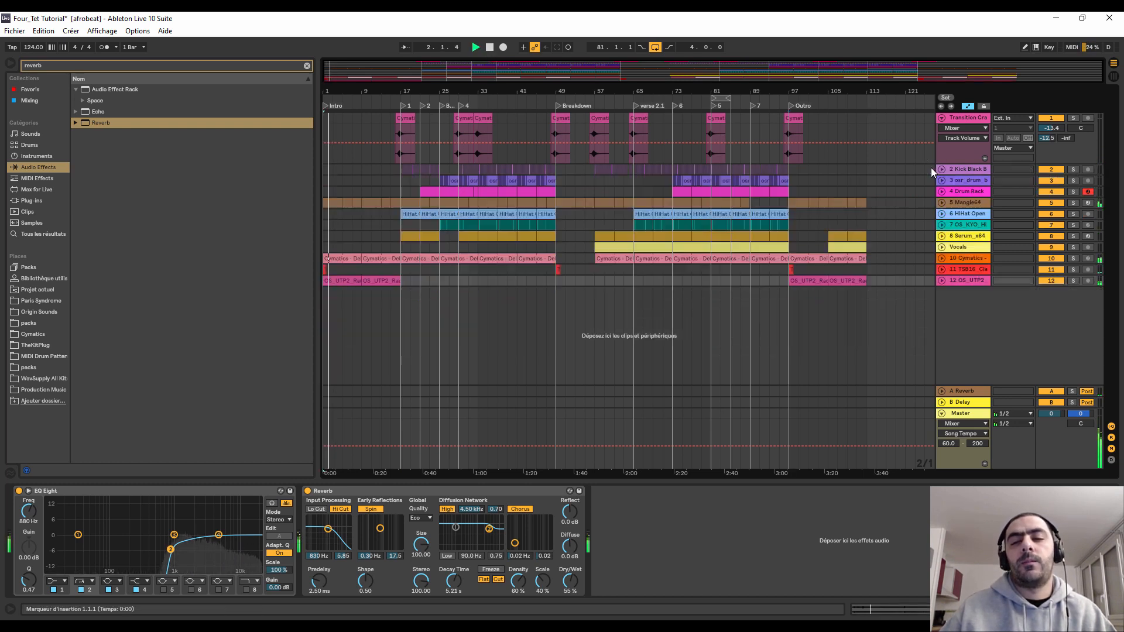
click(933, 117)
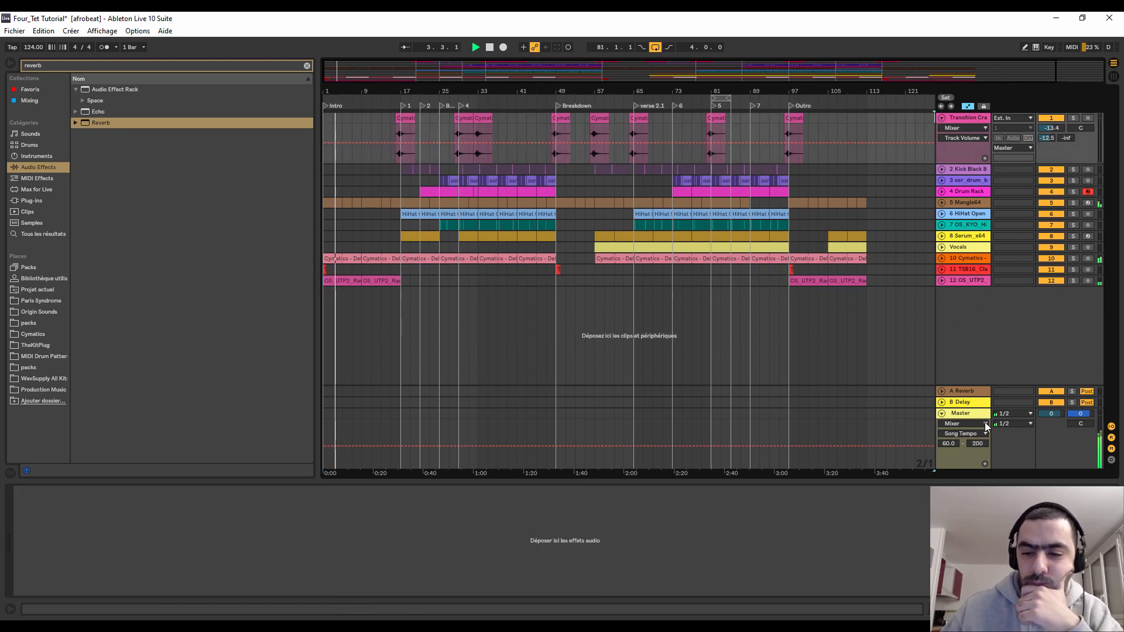
- Search the plug-ins for "pro q" and add FabFilter Pro-Q 3 to the end of the Master track's device chain
click(968, 416)
click(995, 609)
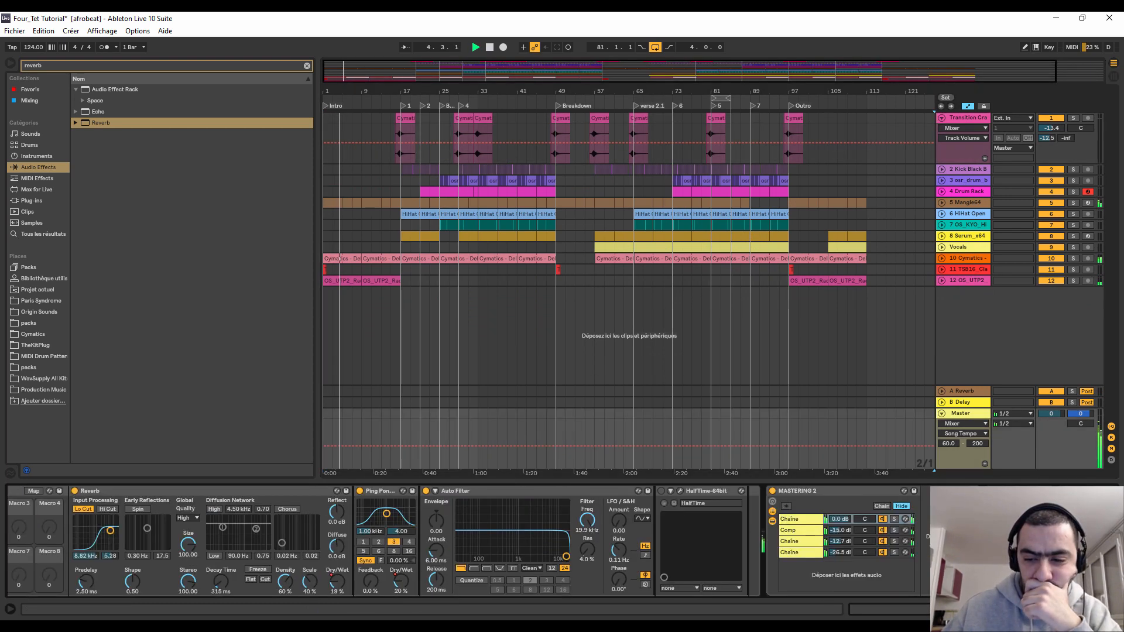
click(36, 68)
text(pro q)
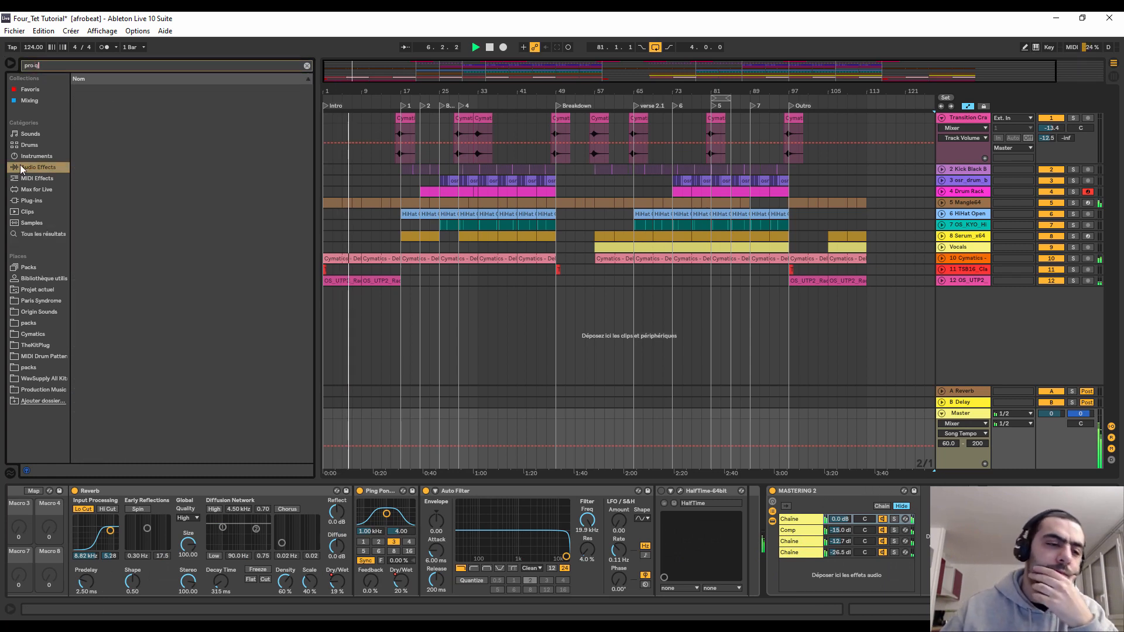
click(29, 201)
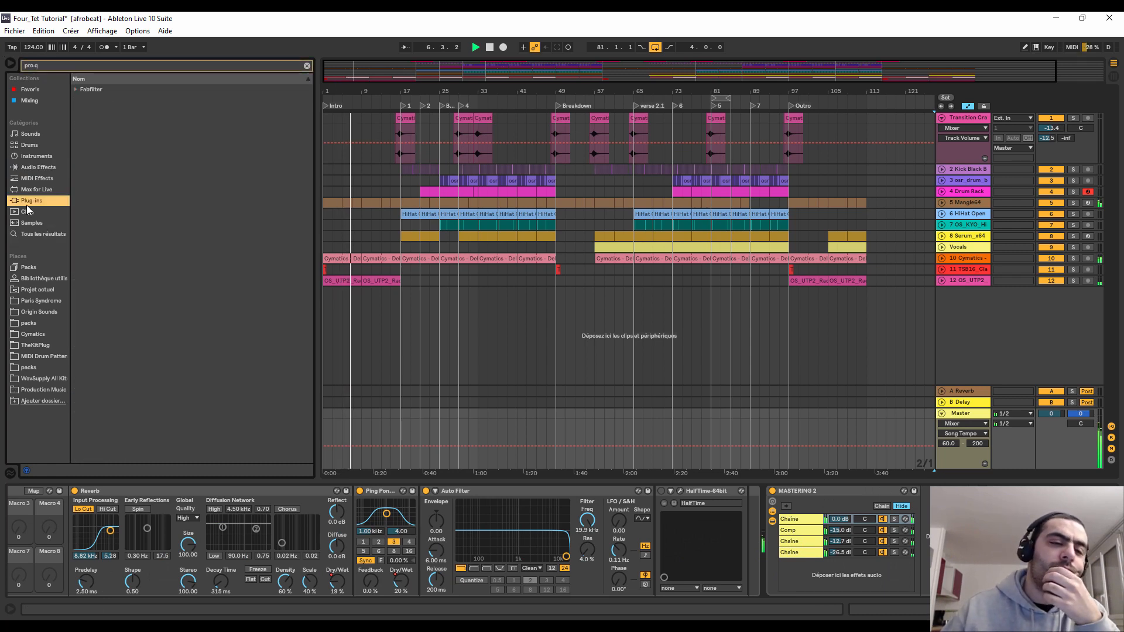
click(76, 90)
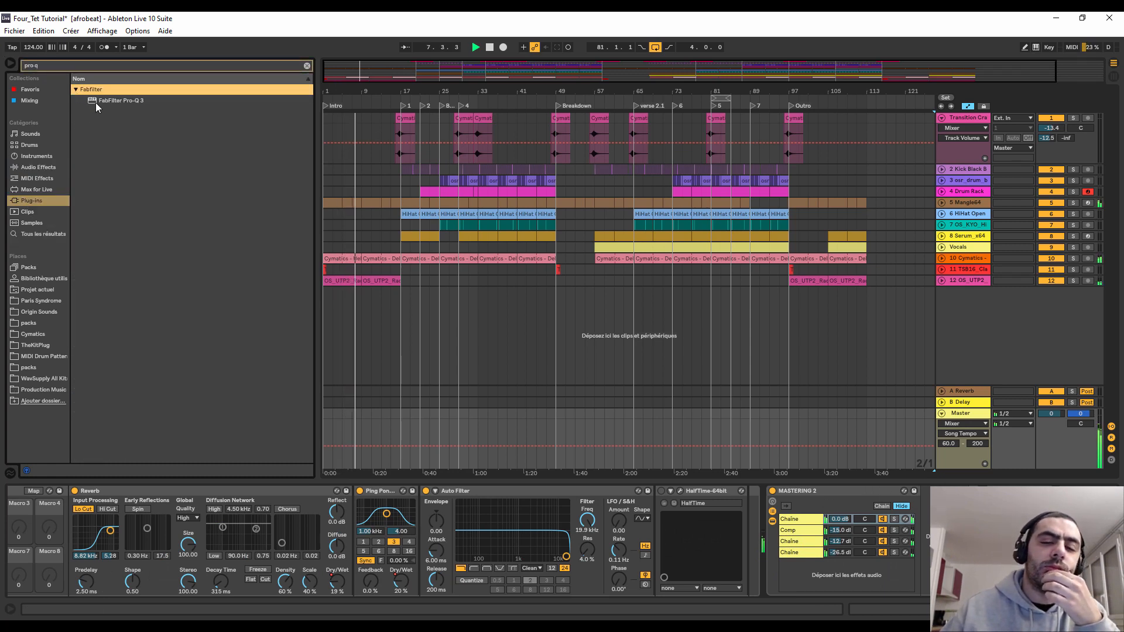
drag(94, 102, 948, 536)
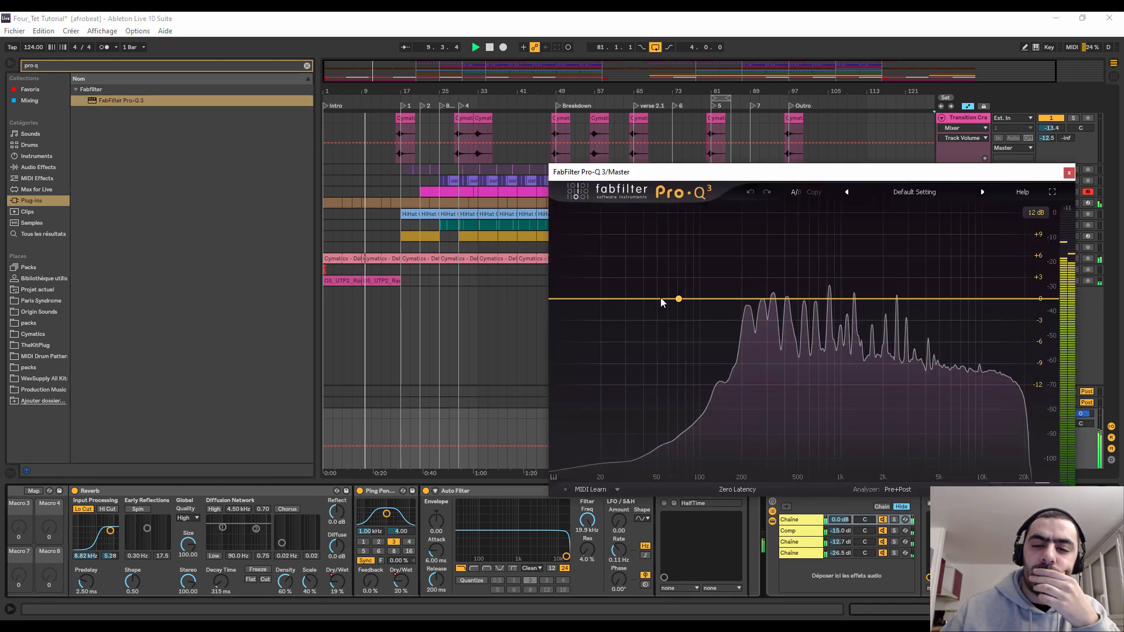
- Try a -4.33 dB bell cut at 279.50 Hz with Q 3.189 in Pro-Q 3 while playing from locator 4, and delete the band
drag(778, 298, 800, 327)
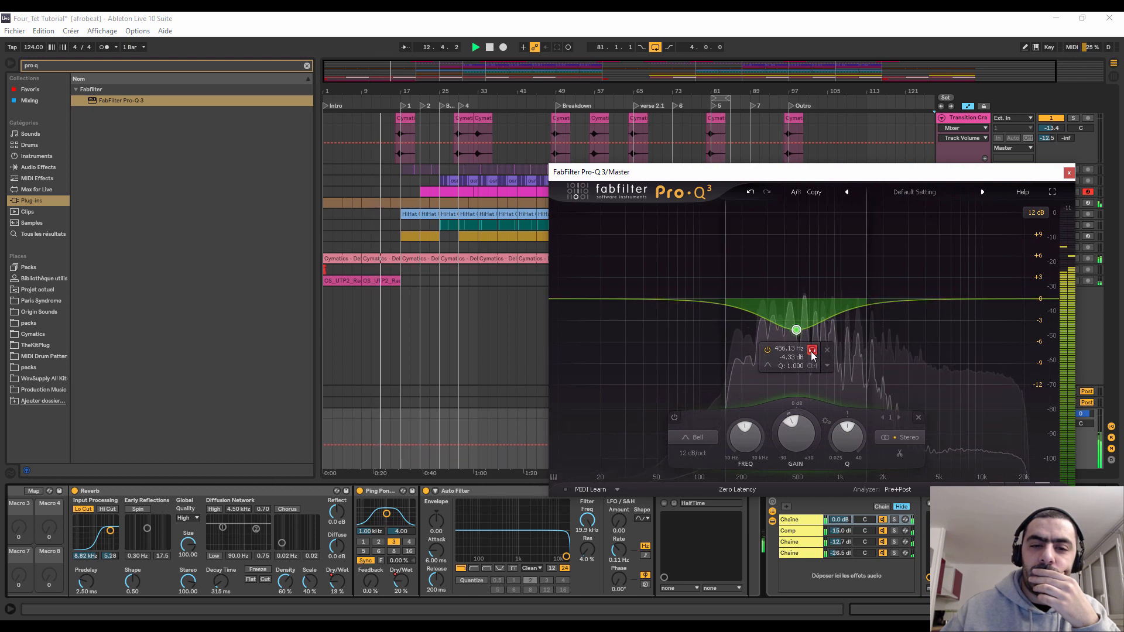
click(462, 106)
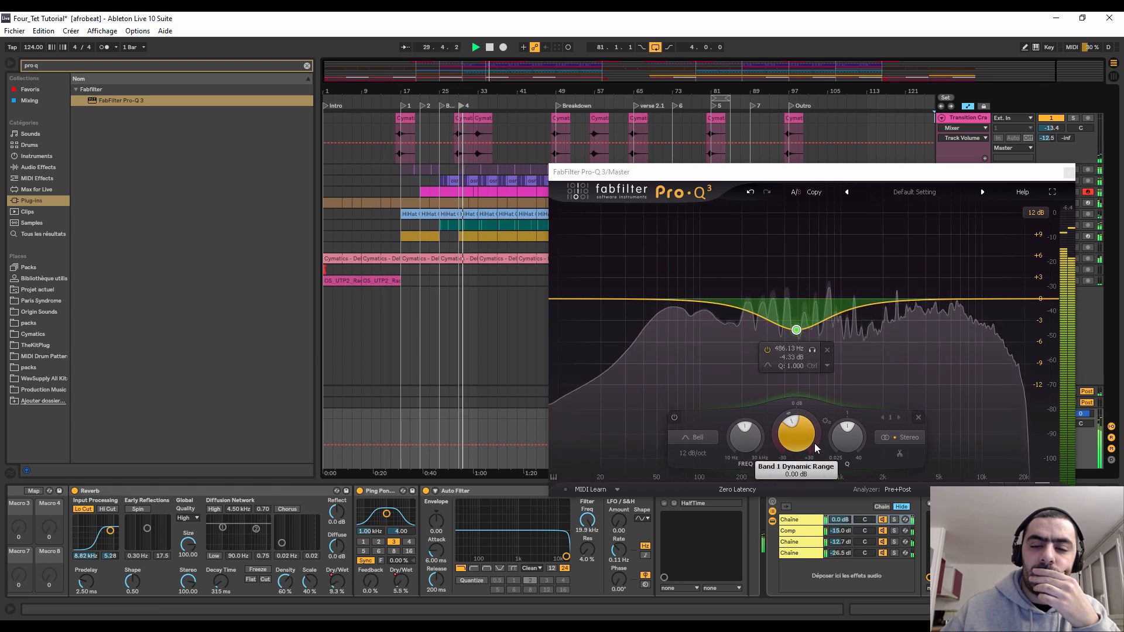
scroll(834, 434, up, 8)
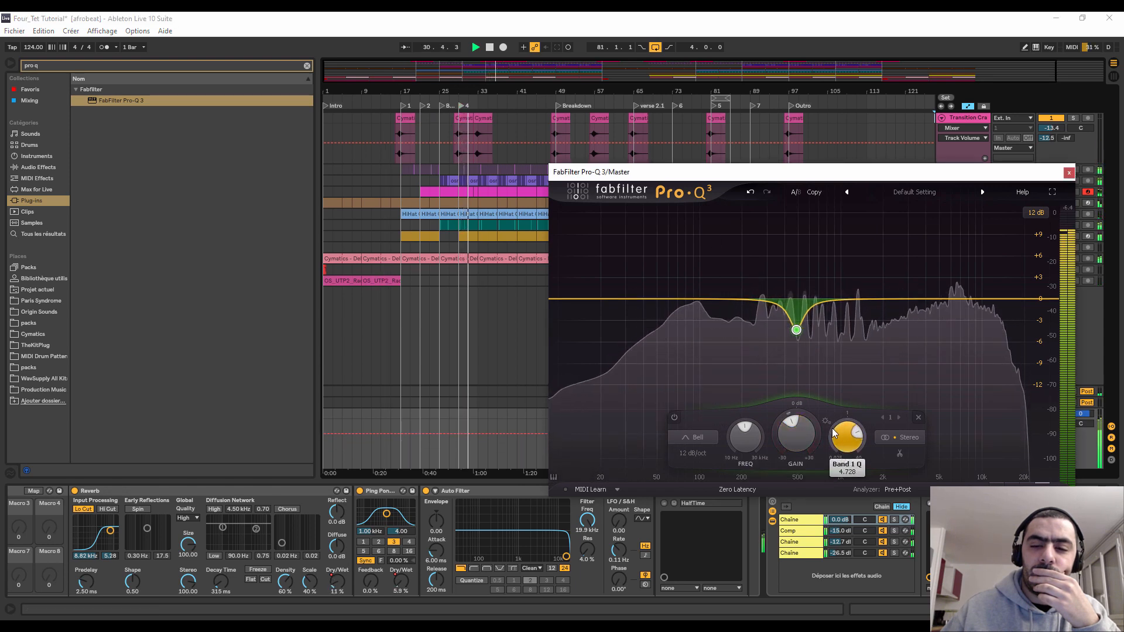
scroll(834, 433, down, 2)
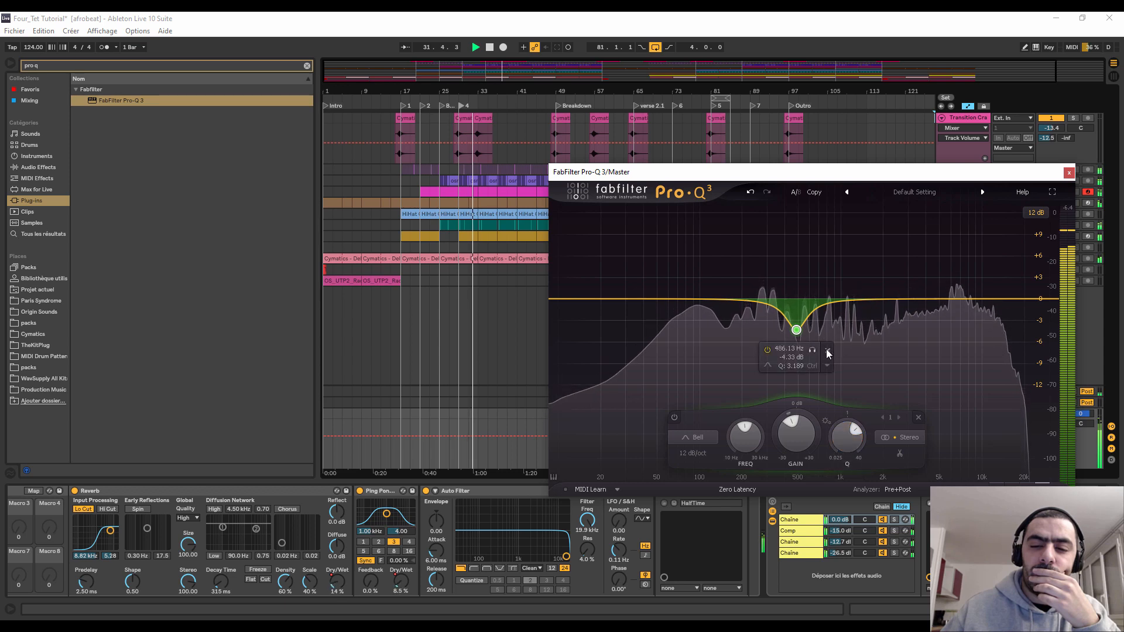
drag(812, 349, 777, 354)
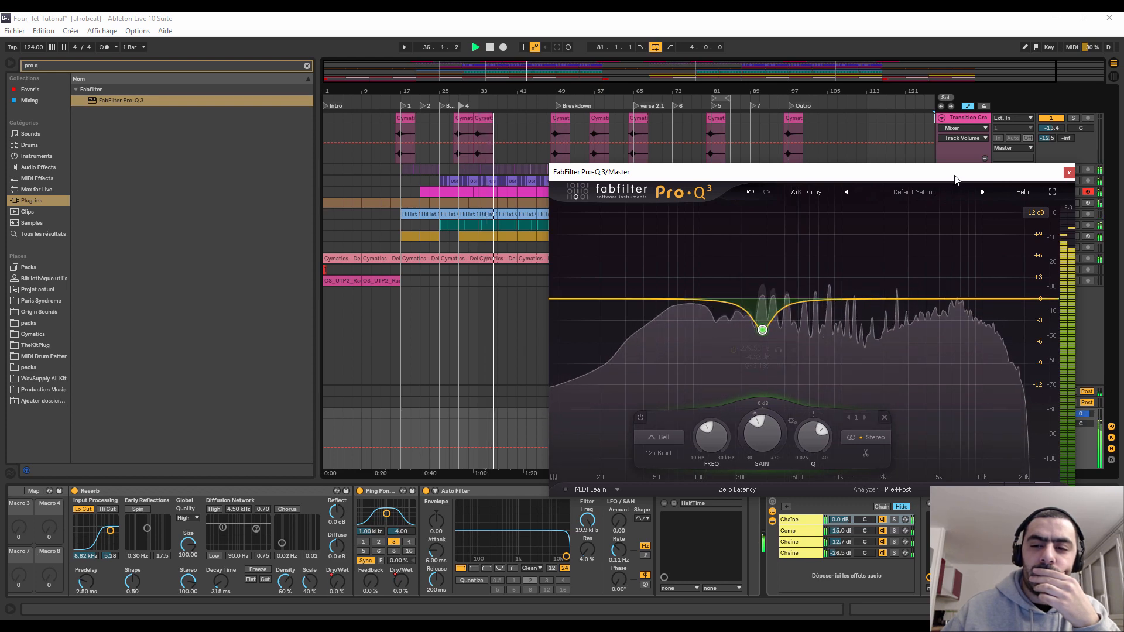
drag(954, 179, 884, 138)
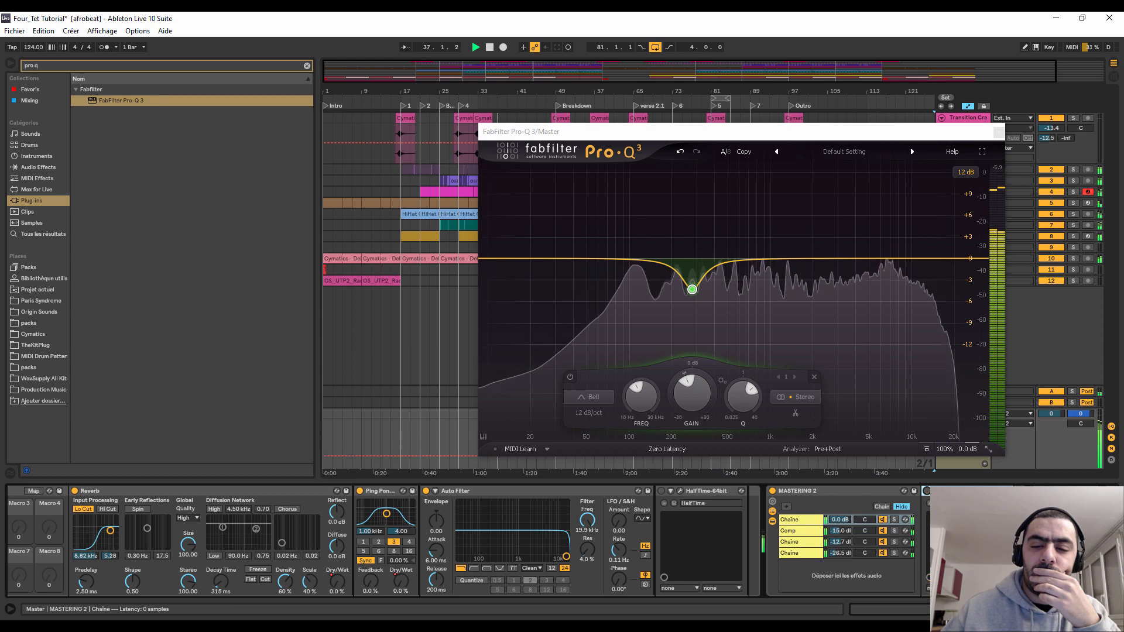
click(926, 491)
click(720, 308)
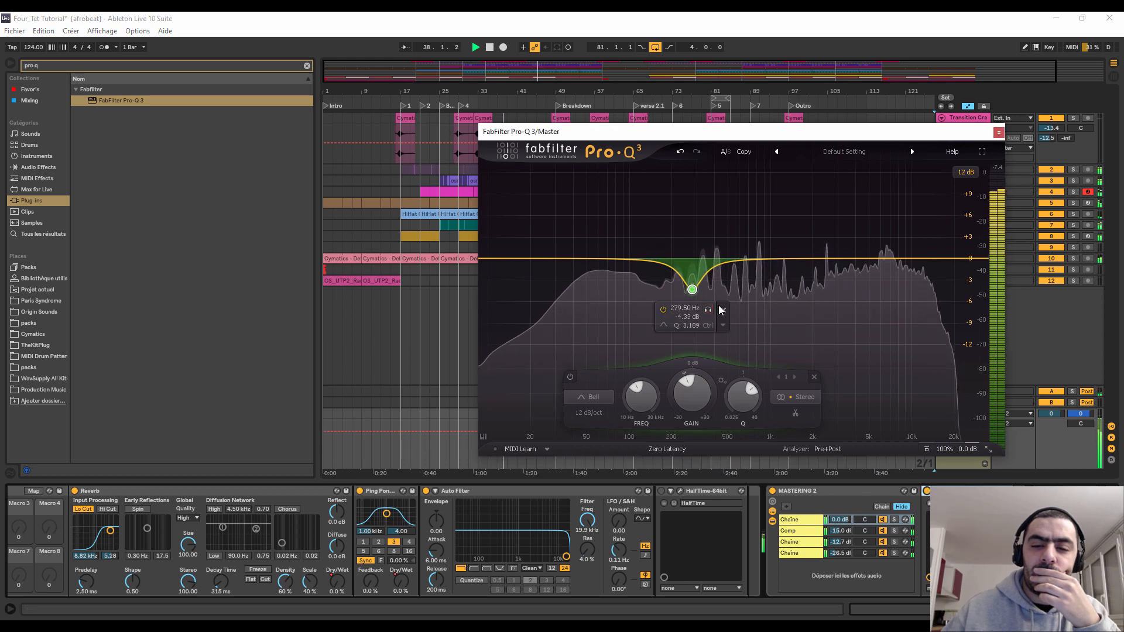
click(721, 309)
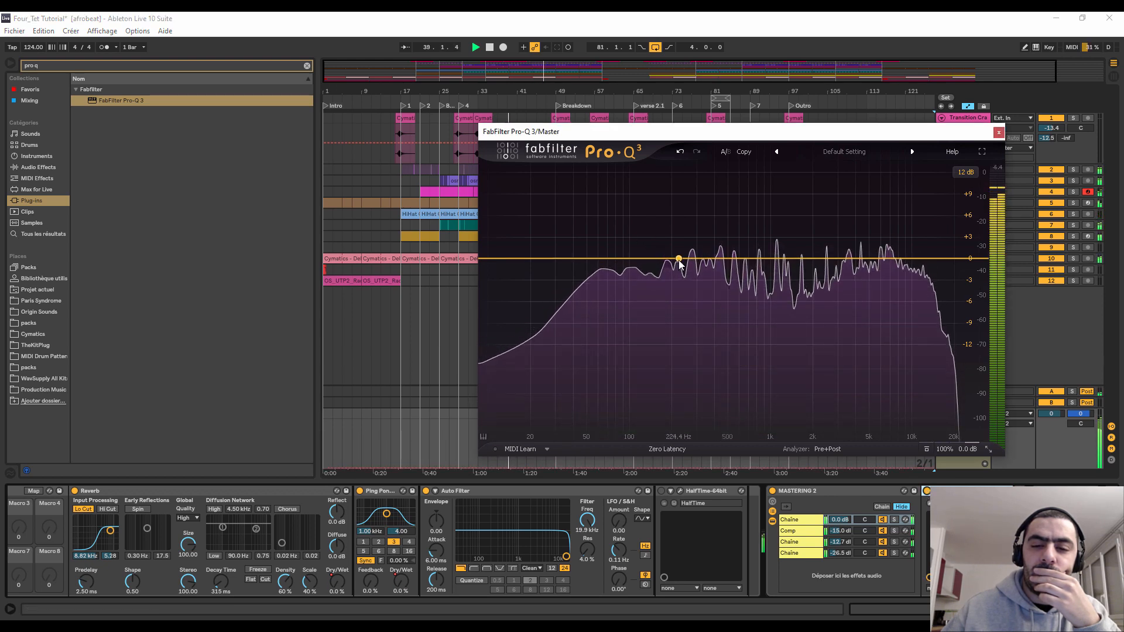
- Add a Pro-Q 3 bell cut of -3.10 dB at about 206 Hz with Q 2.284 on the Master
drag(678, 259, 688, 309)
click(703, 307)
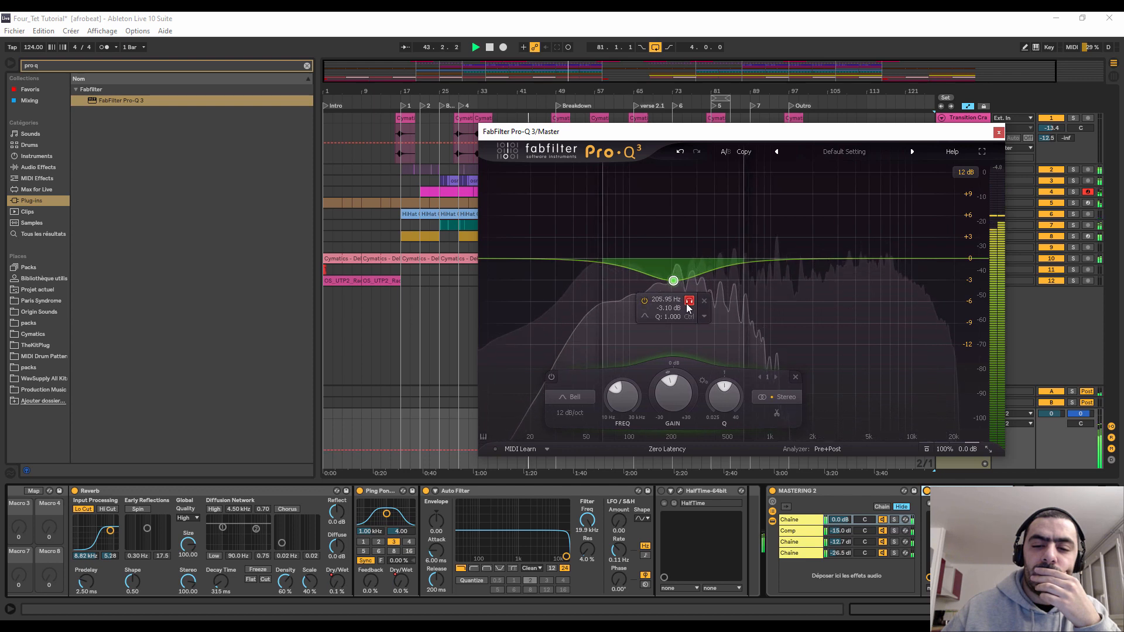
drag(714, 404, 719, 389)
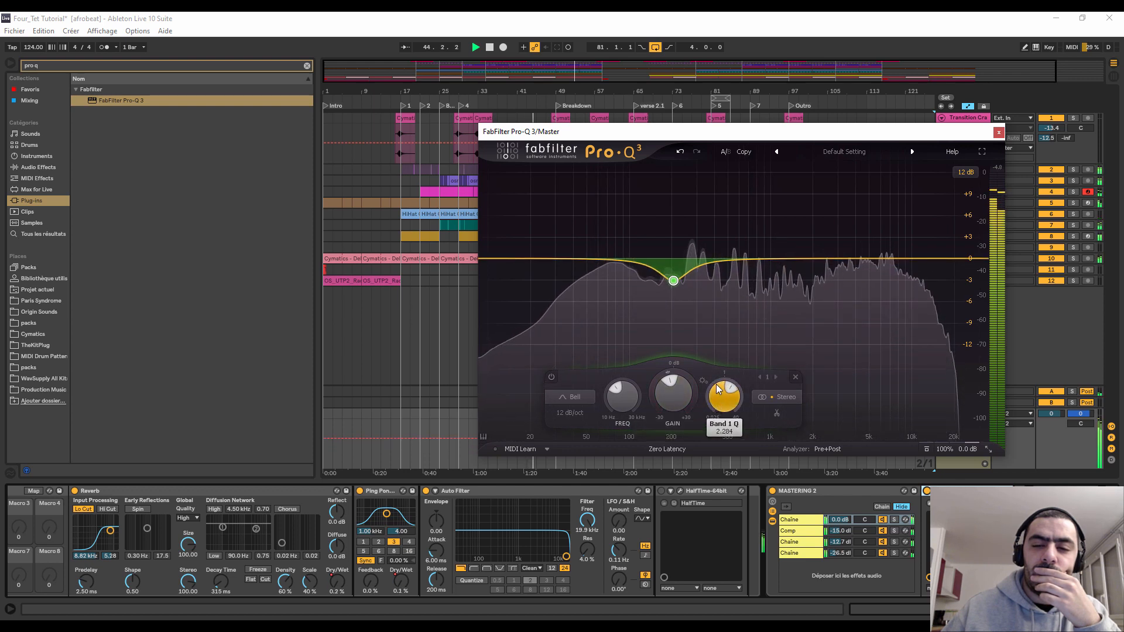
- Add bell boosts of +1.06 dB at 1633.4 Hz with Q 3.260 and +1.14 dB at 4894.3 Hz with Q 2.783, and close Pro-Q 3
drag(790, 260, 798, 253)
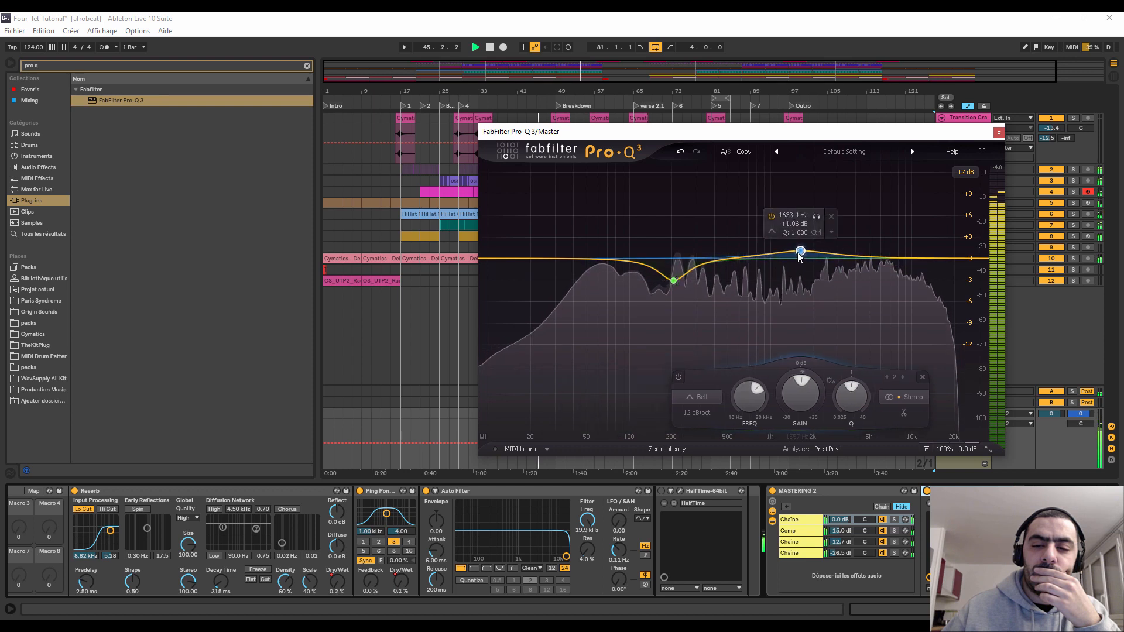
drag(848, 400, 838, 319)
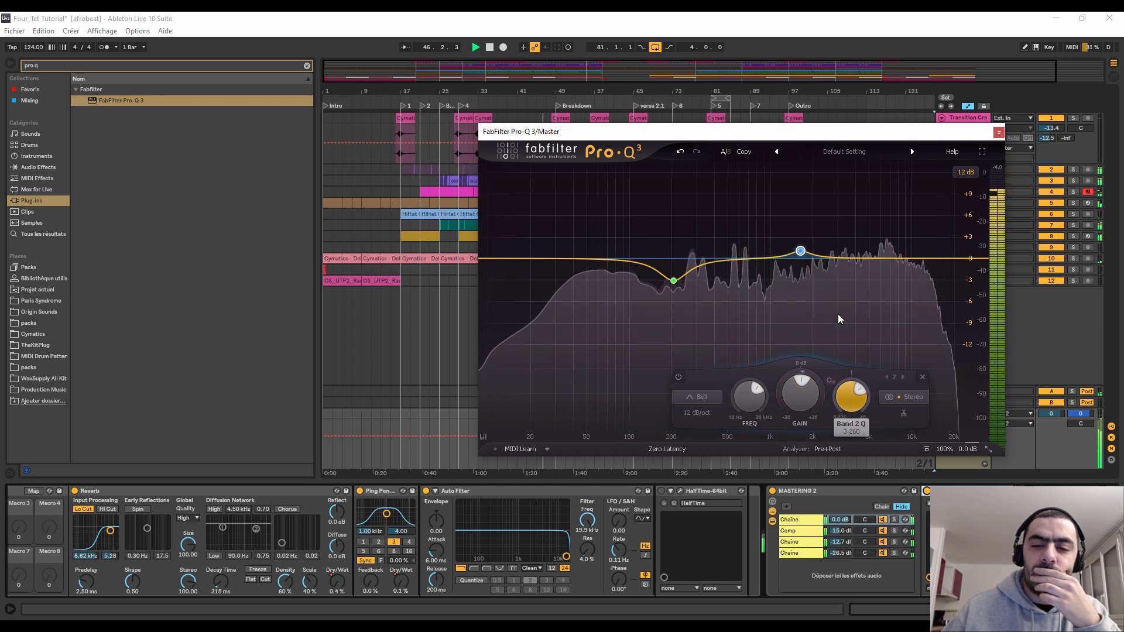
drag(868, 258, 868, 251)
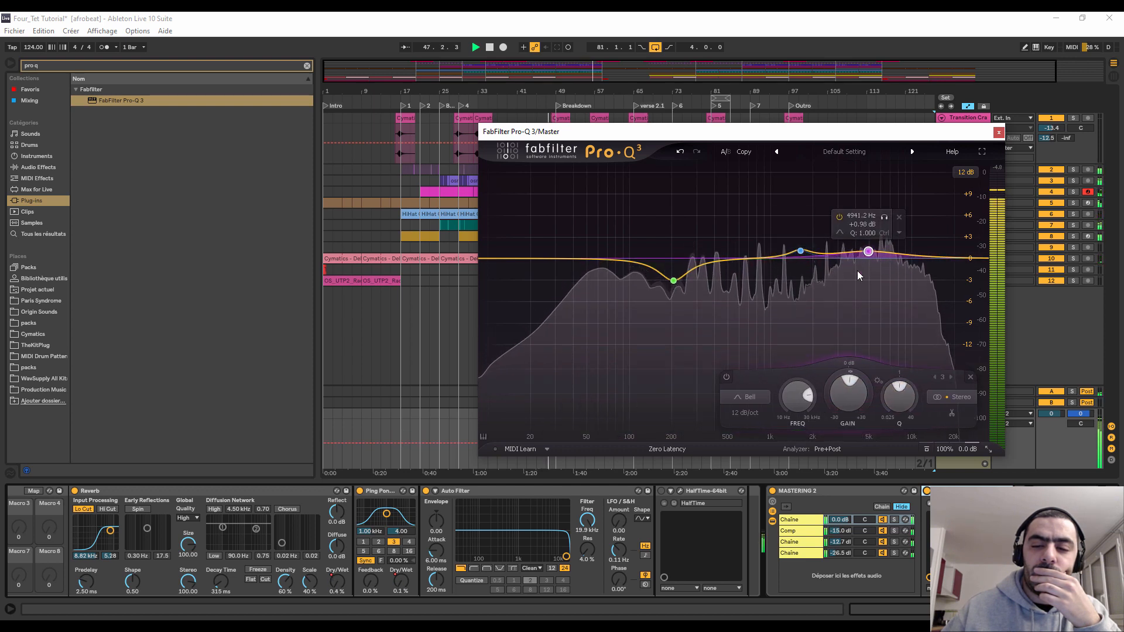
drag(897, 398, 897, 329)
drag(868, 252, 868, 250)
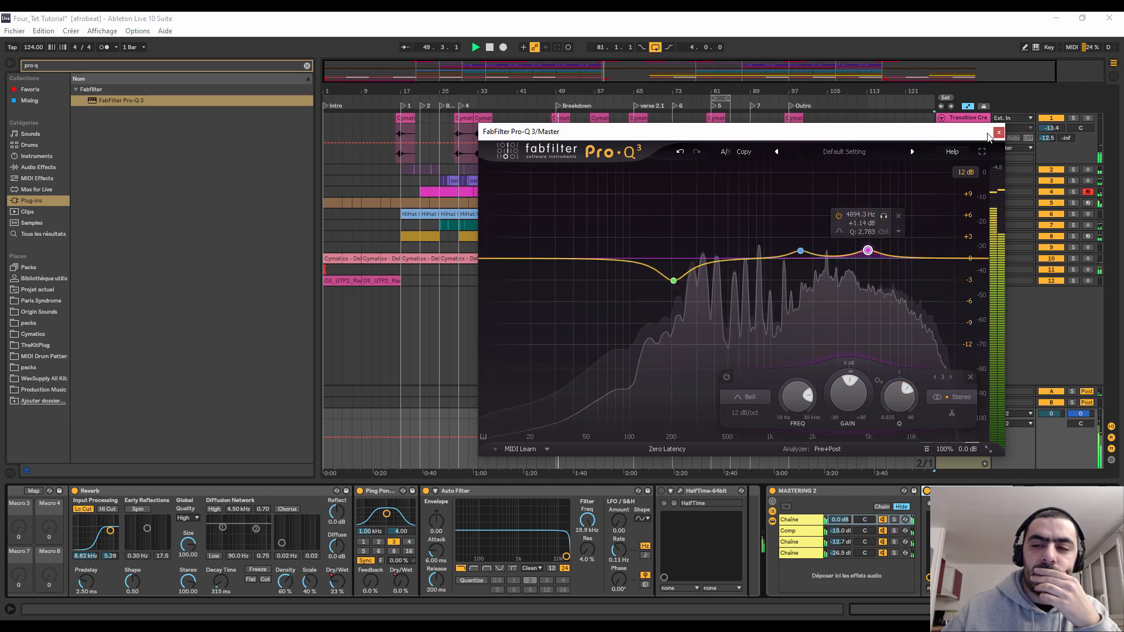
click(998, 132)
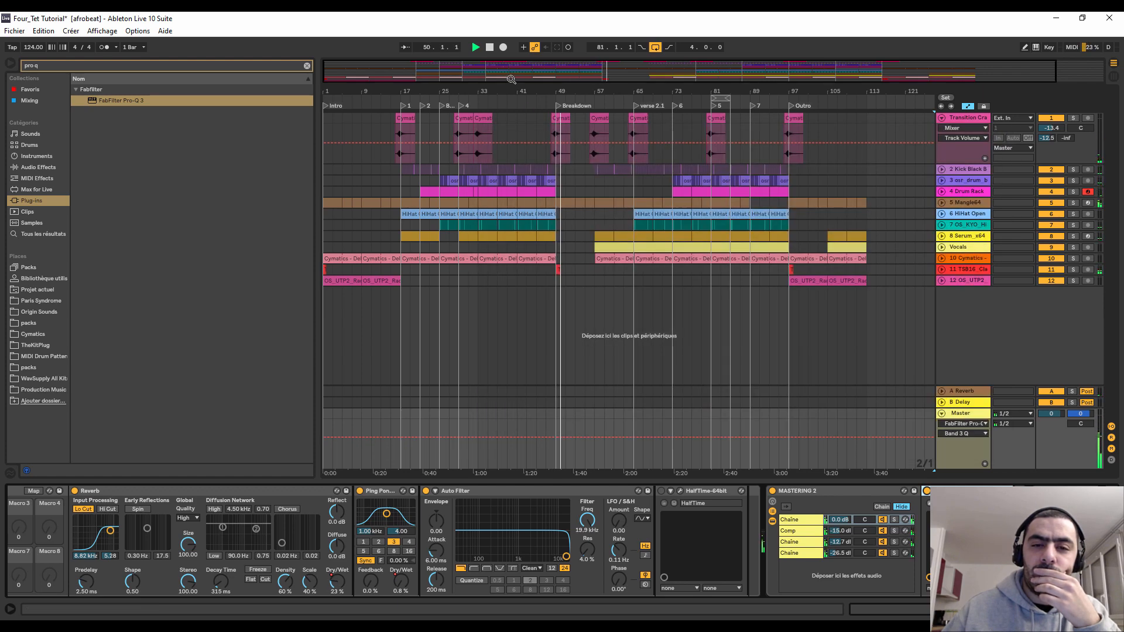
- Play the arrangement from the beginning to listen through the Intro and first verse with the Master EQ applied
click(476, 48)
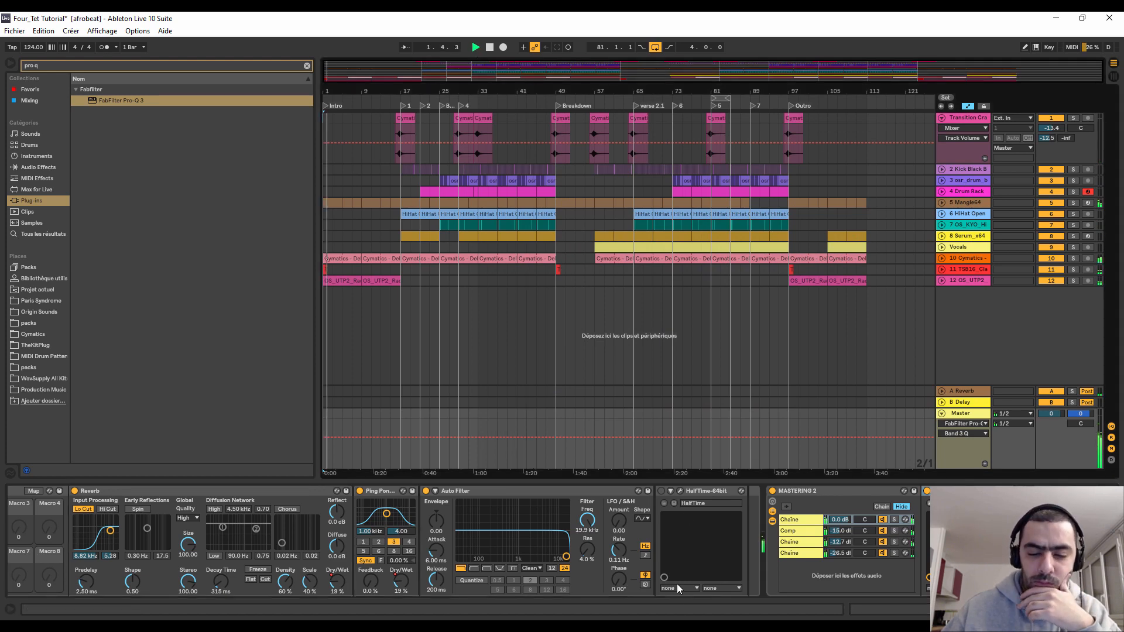
click(677, 626)
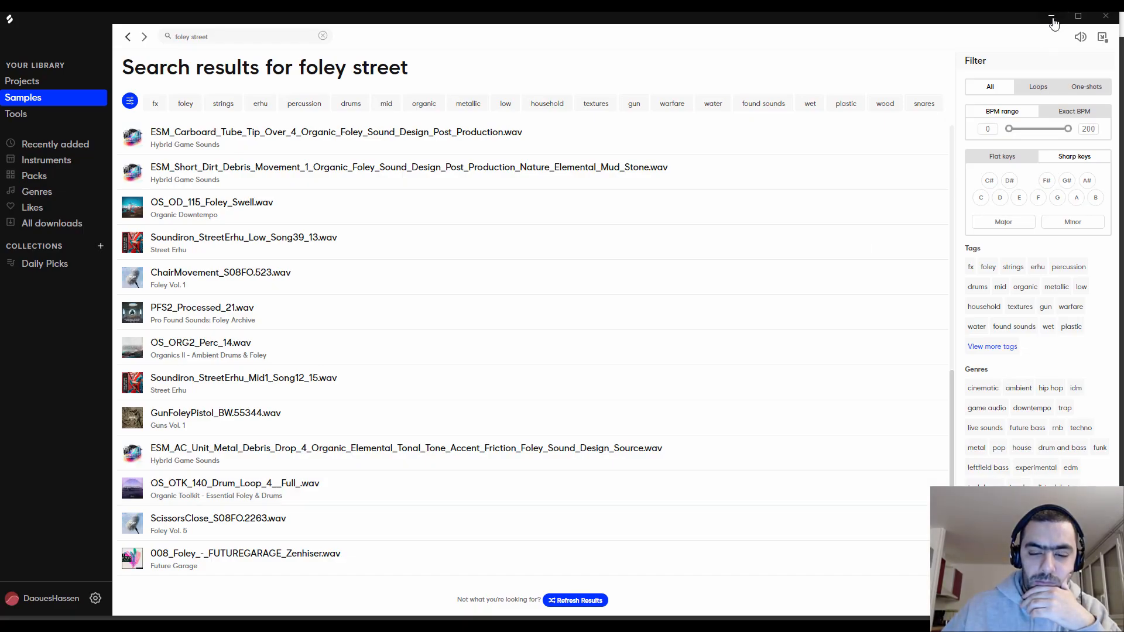
click(1051, 18)
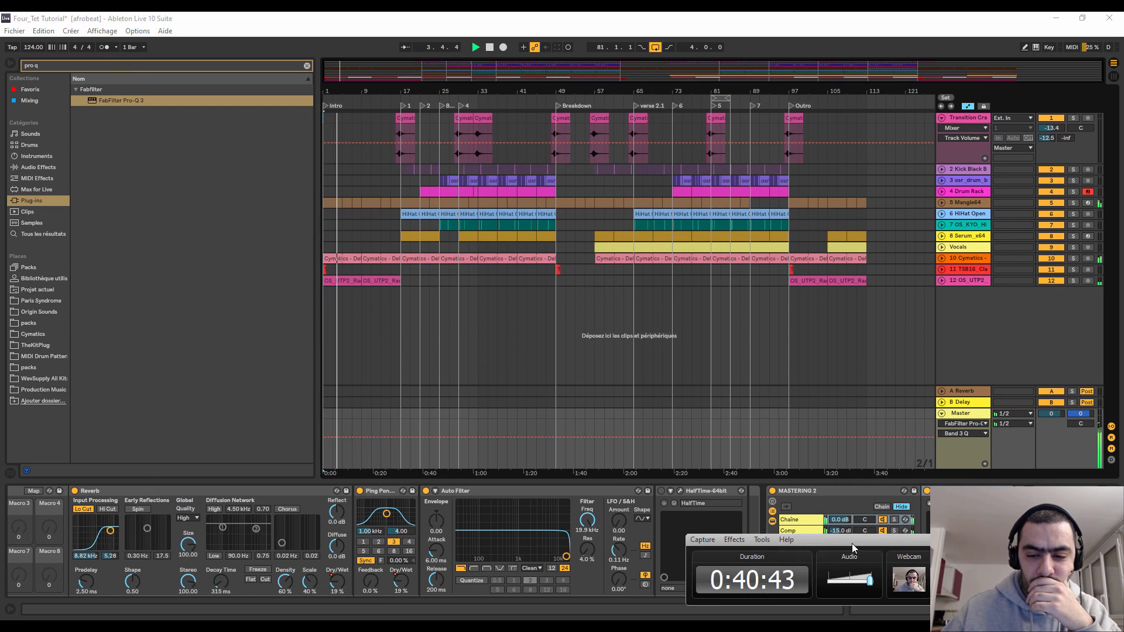
drag(858, 544, 940, 561)
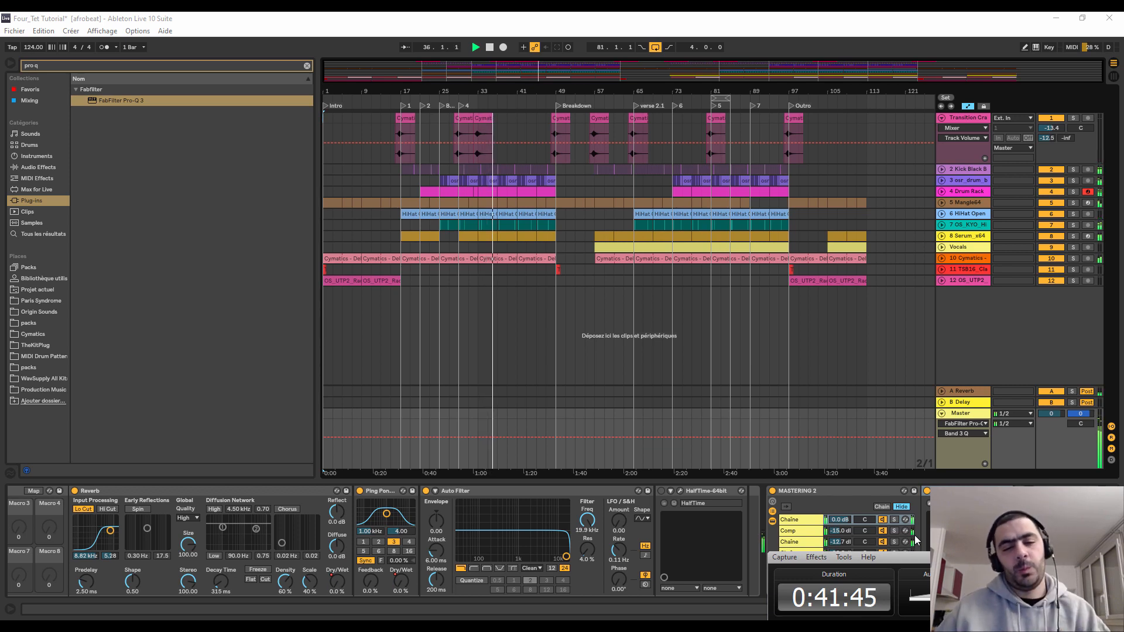
- Switch to Splice, search the samples for "movie dialoque" and browse the results for a suitable voice sample
key(alt+Tab)
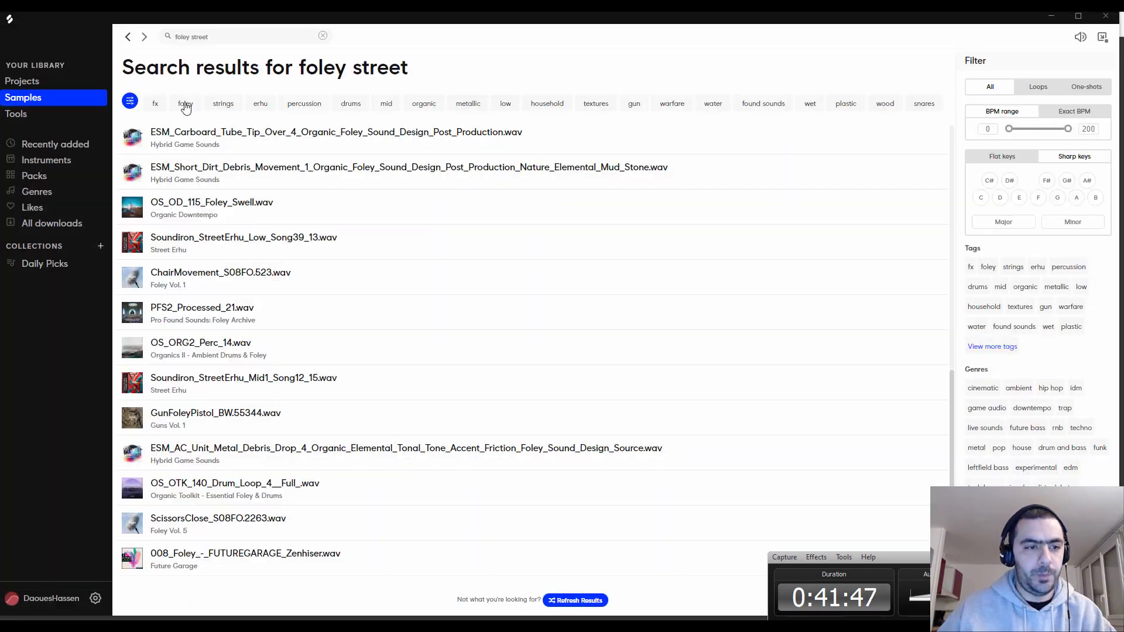
text(mov)
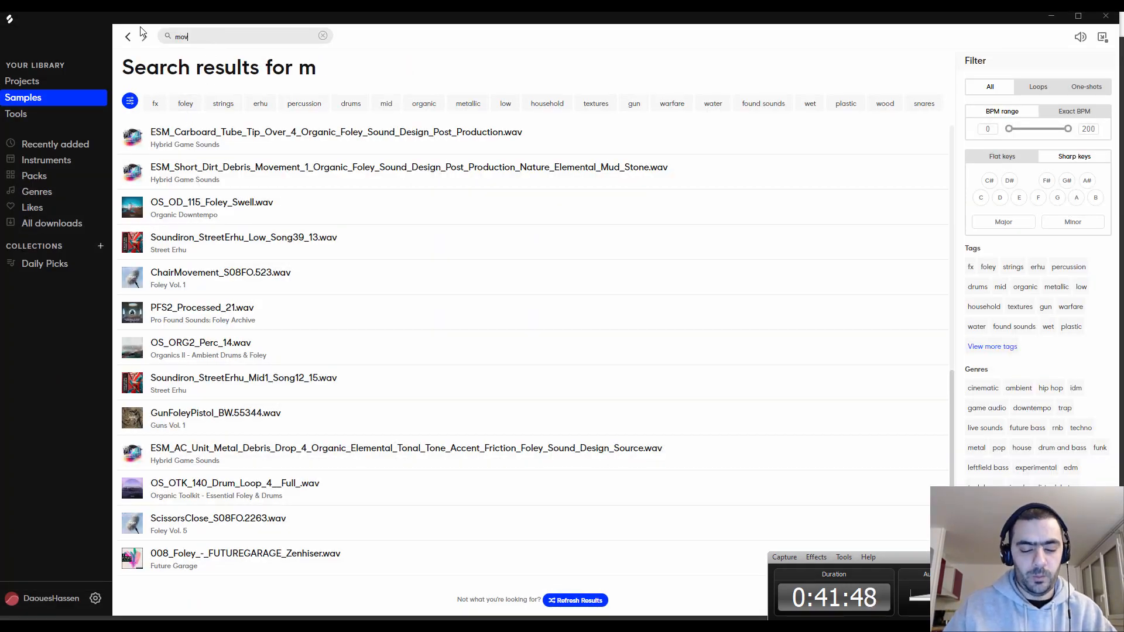
text(ie dia)
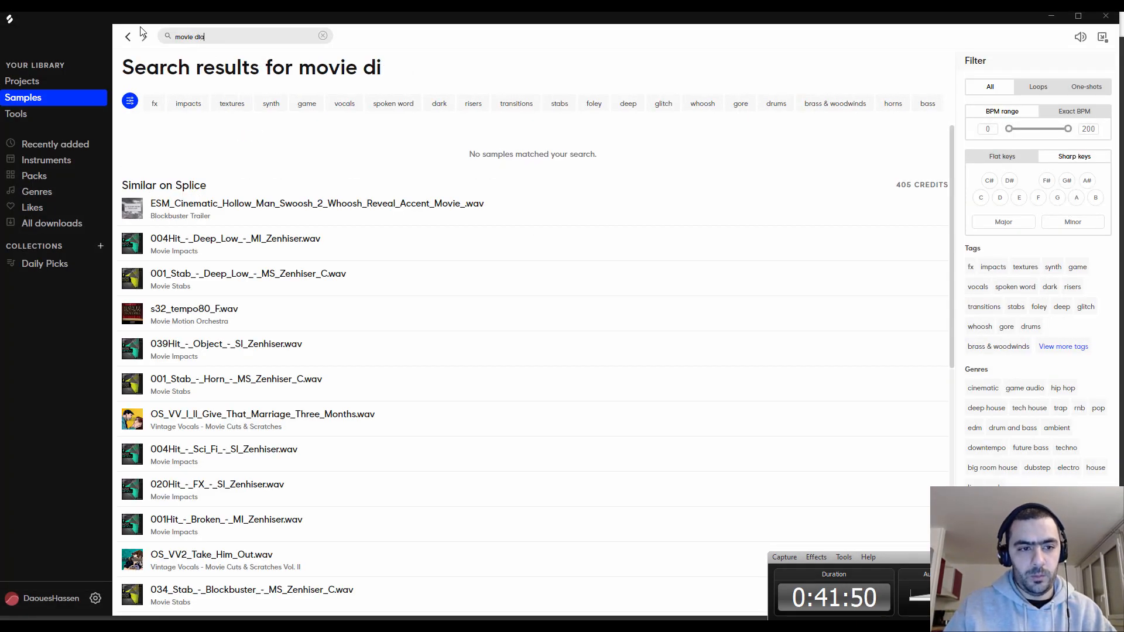
text(loq)
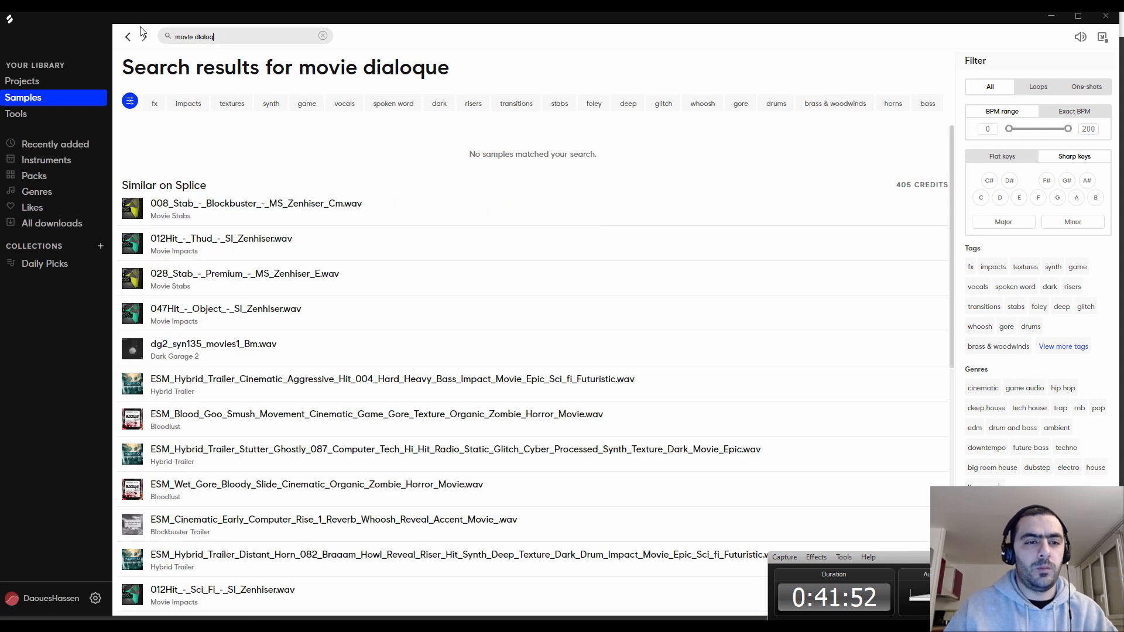
text(que)
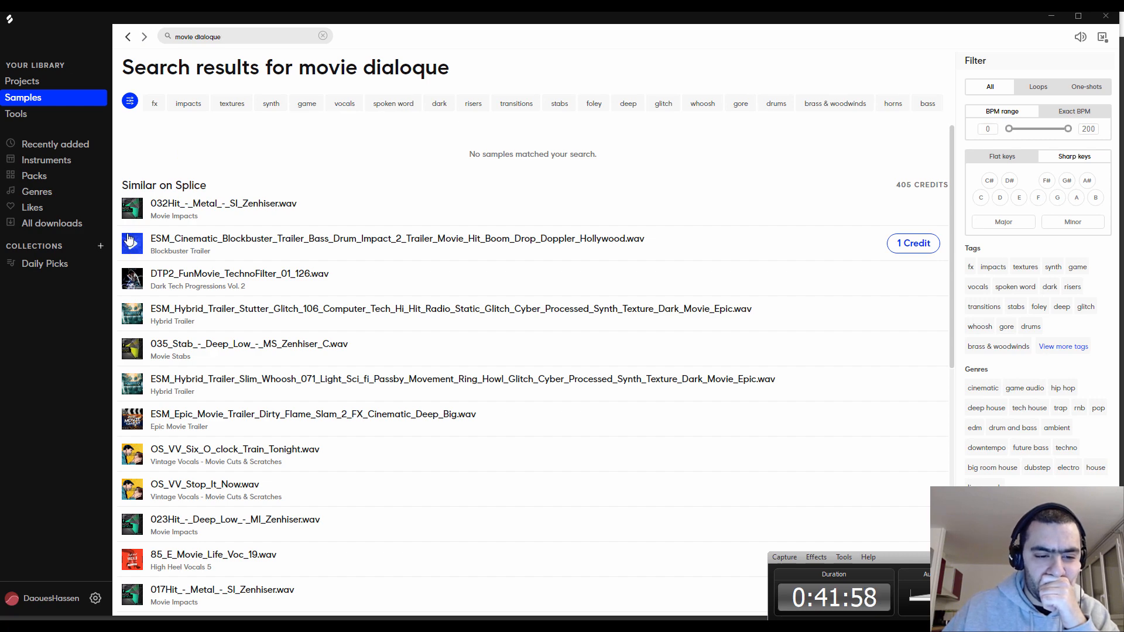
scroll(170, 269, down, 10)
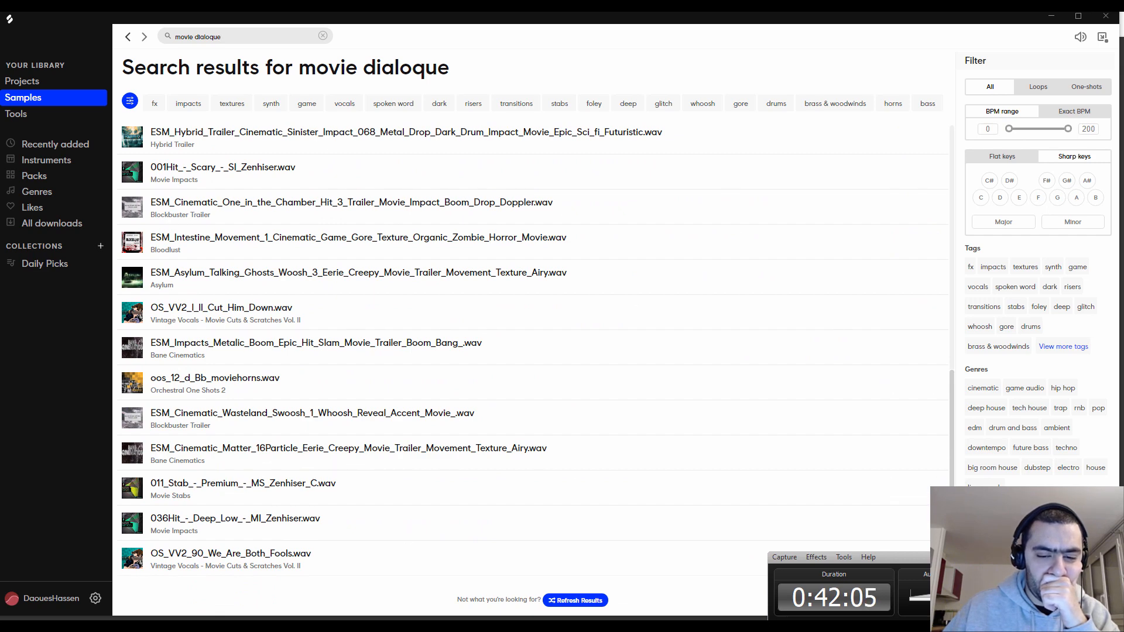
- Switch to Ableton Live, search the browser for "movie" and look through the Origin Sounds and Paris Syndrome folders, including Samplephonics - Beat Scene
key(alt+Tab)
drag(72, 67, 1, 63)
text(m)
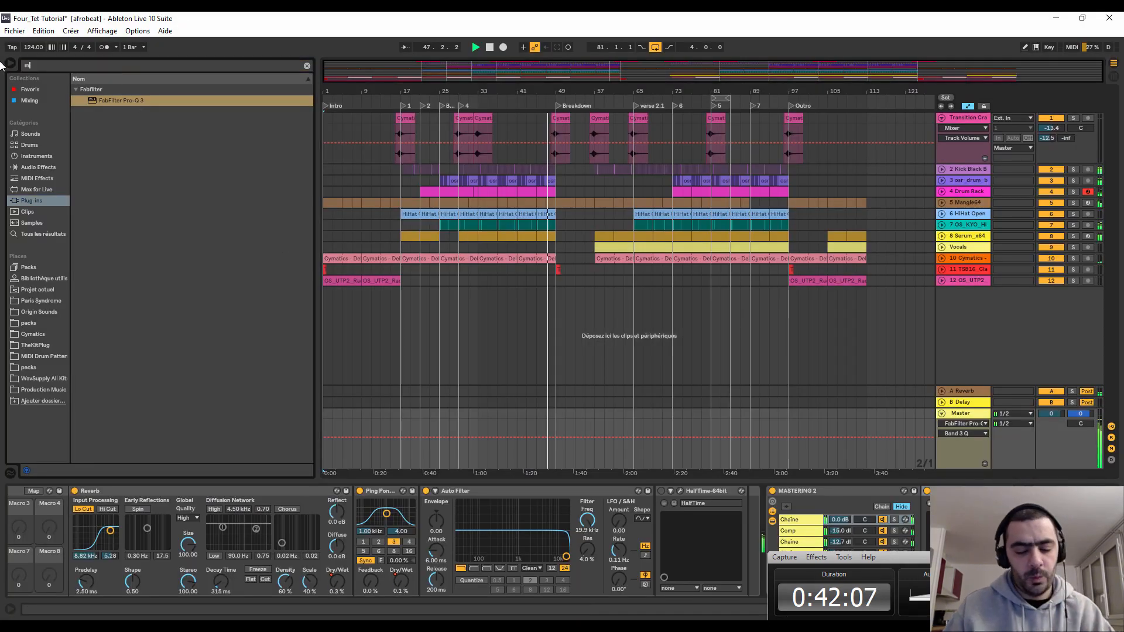
text(ovie)
click(49, 304)
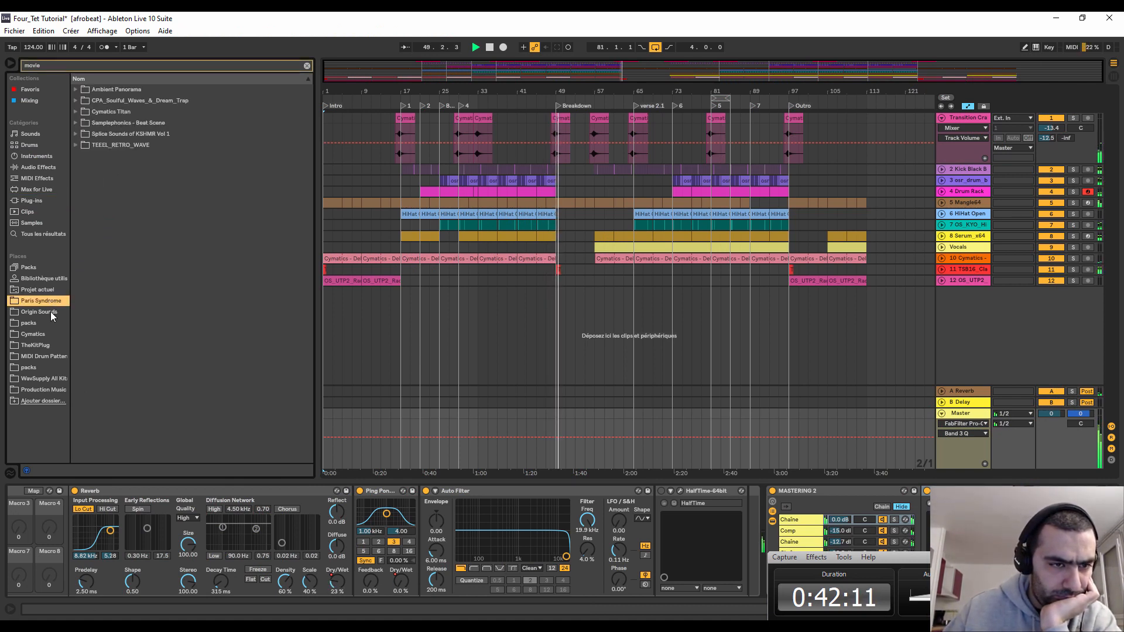
click(51, 312)
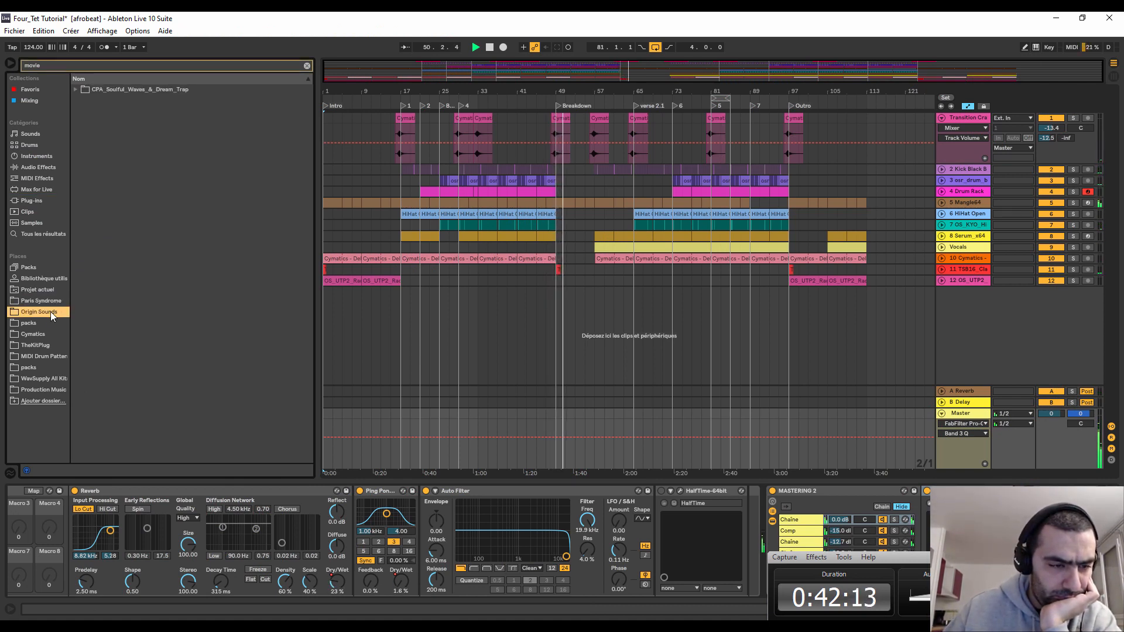
click(40, 300)
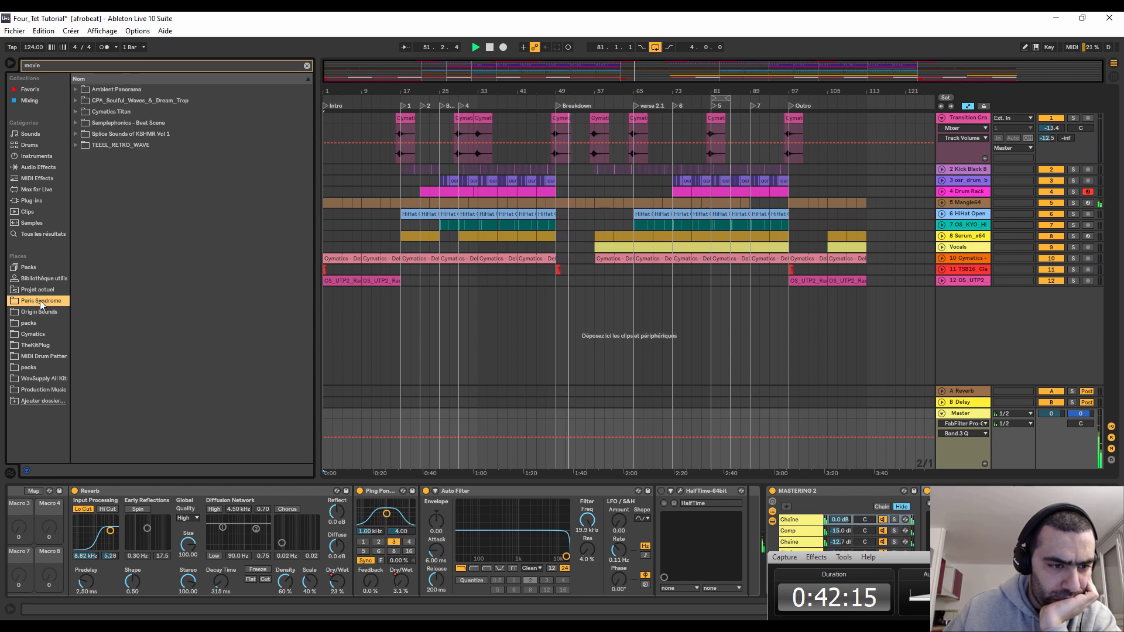
click(78, 123)
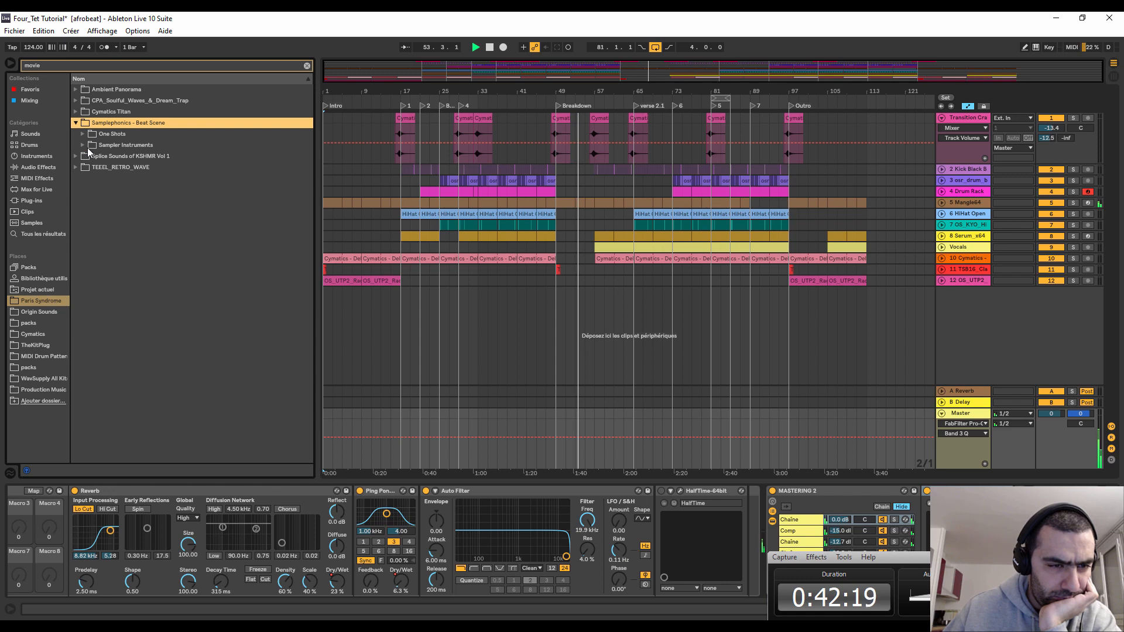
click(83, 134)
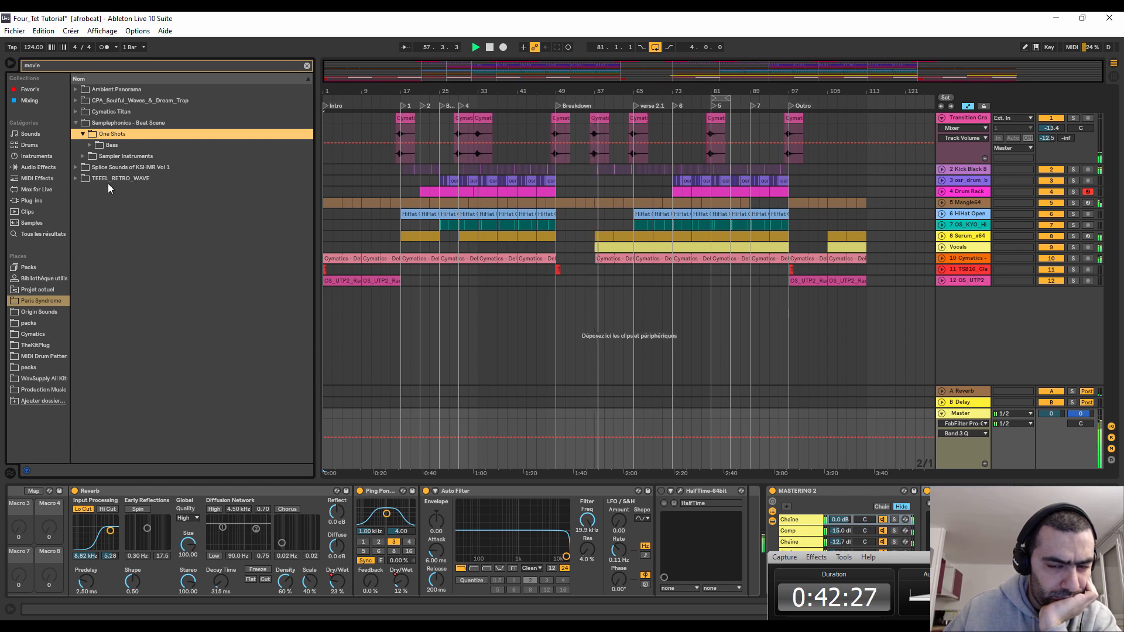
drag(617, 93, 618, 126)
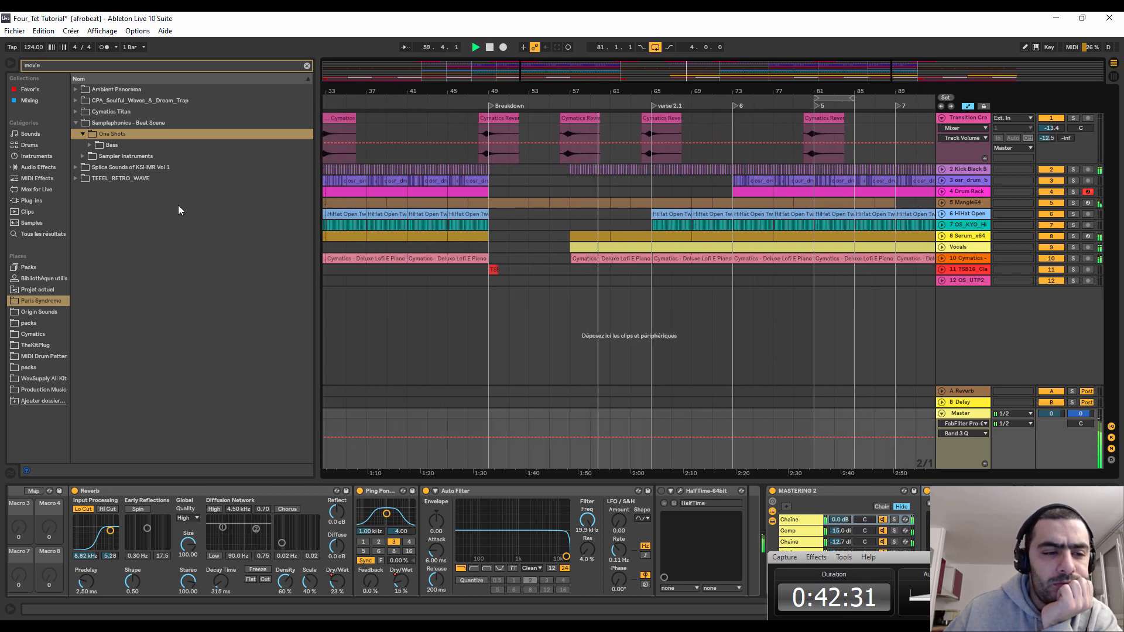
click(39, 402)
click(42, 261)
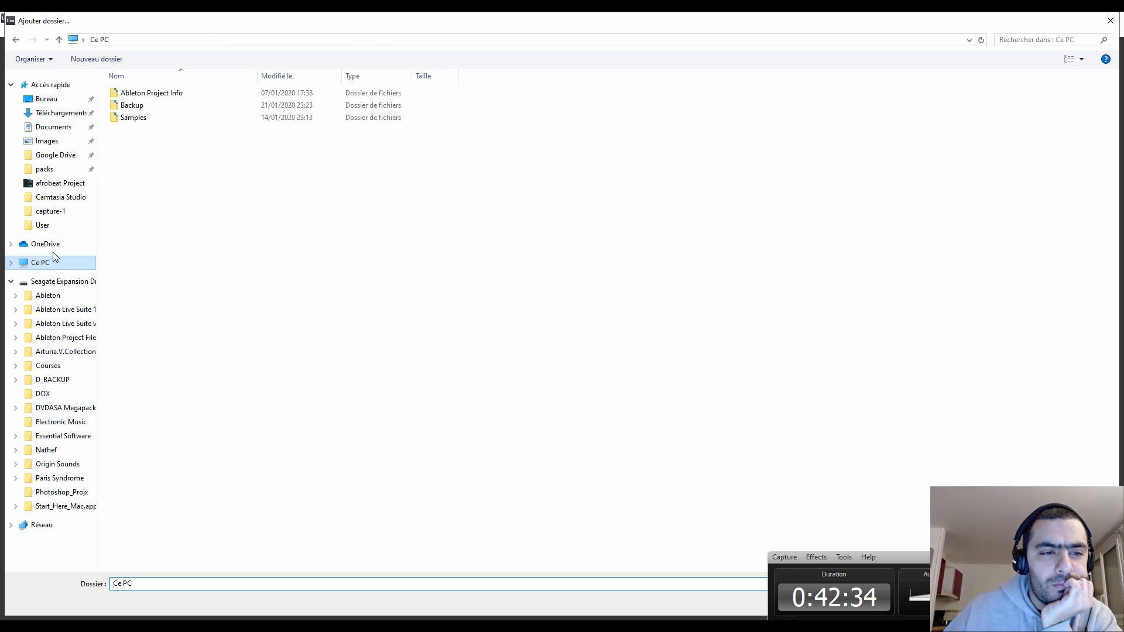
double_click(602, 180)
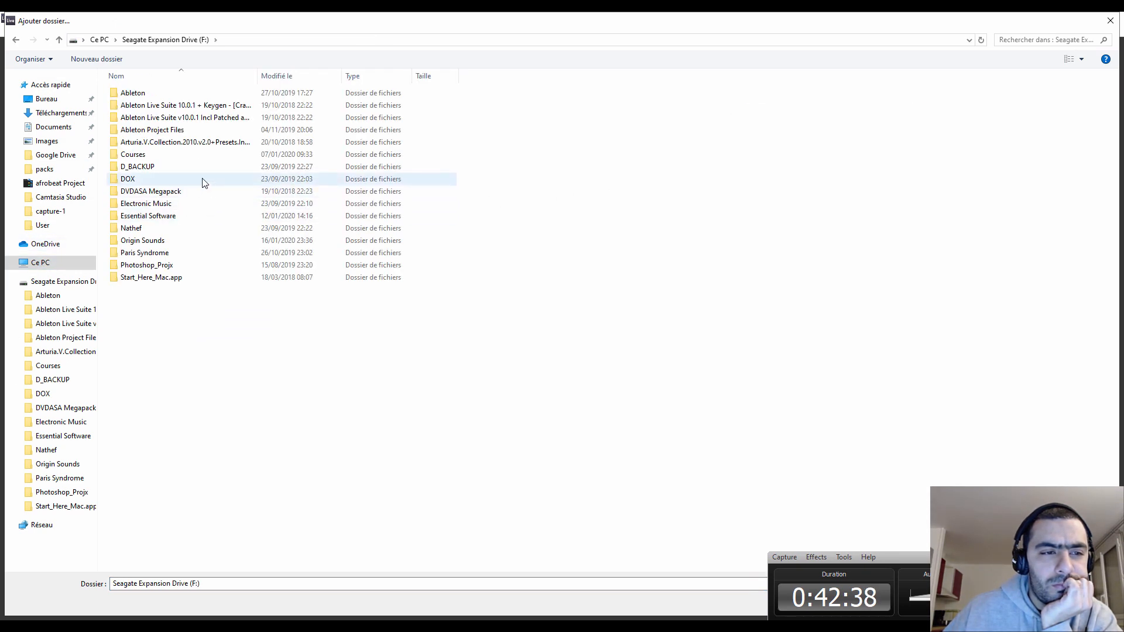
click(1110, 22)
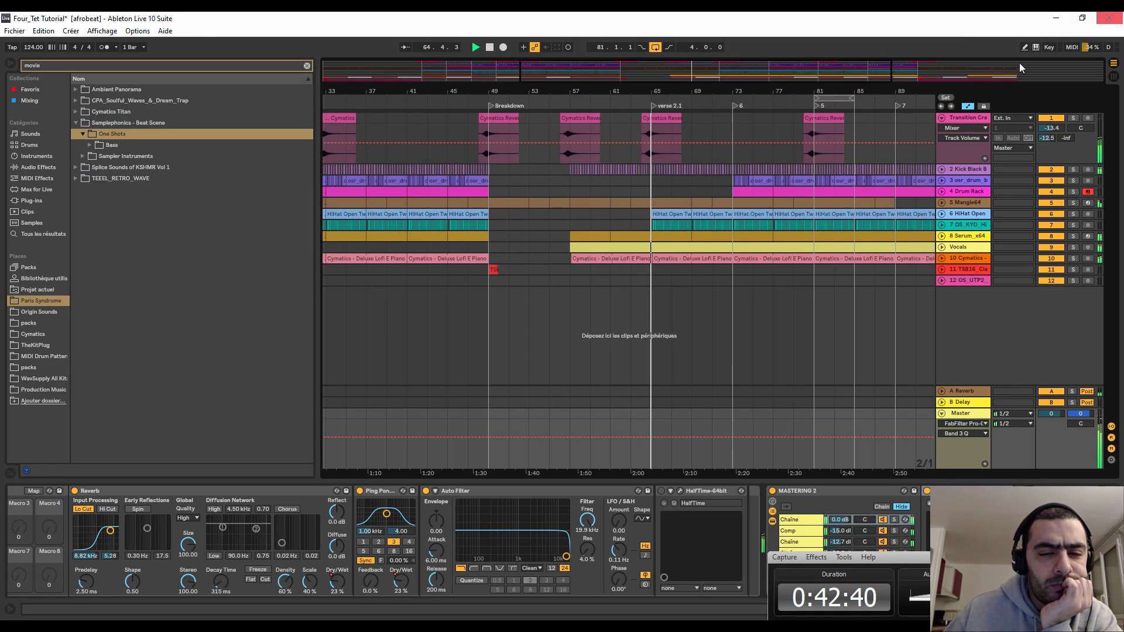
- Delete the Mangle64 clips between bars 73 and 81, then fold the track back up
drag(638, 89, 635, 41)
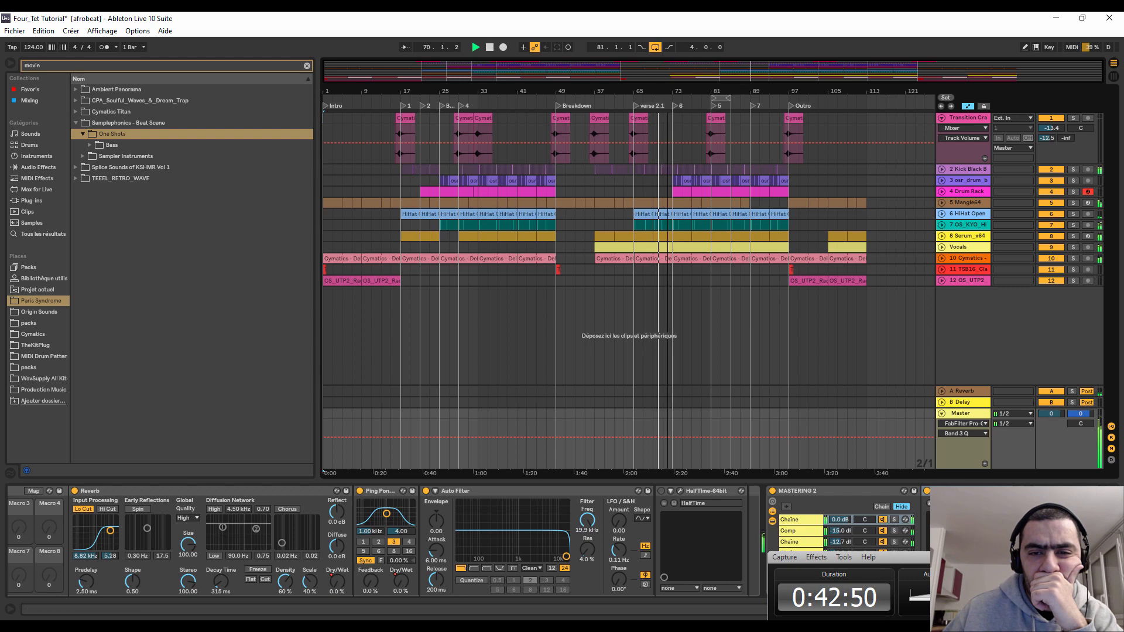
click(940, 202)
click(684, 202)
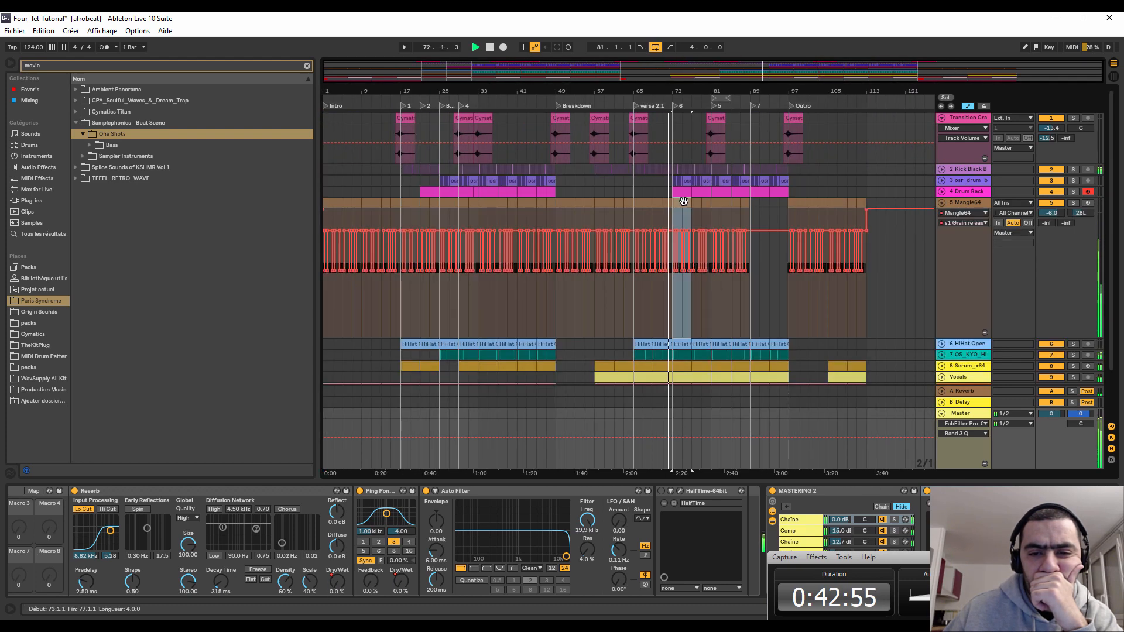
key(Delete)
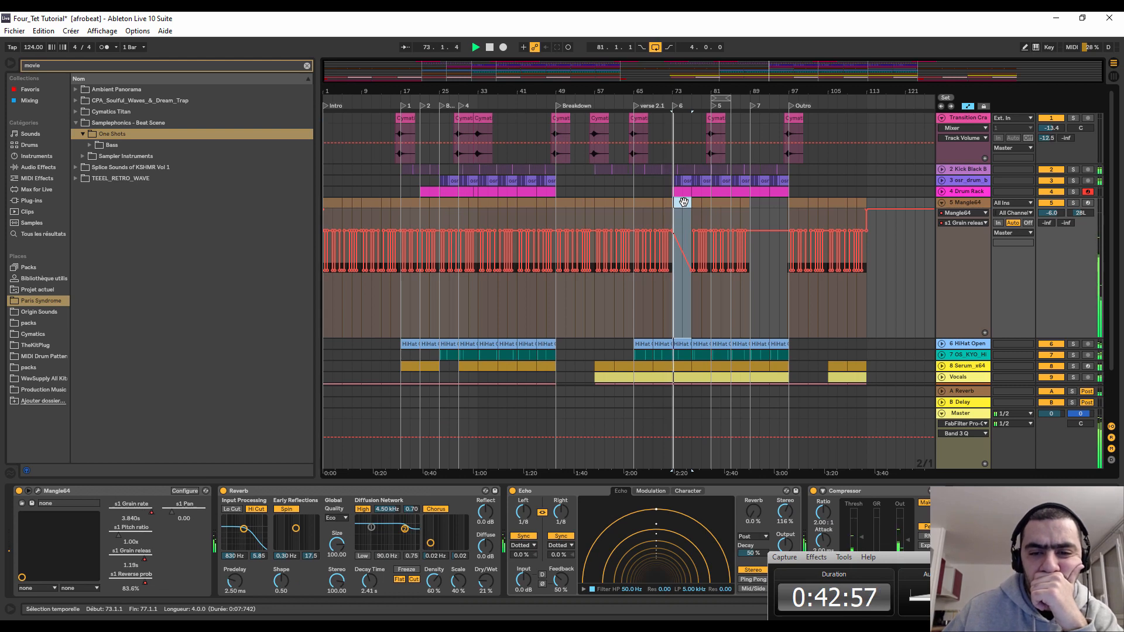
drag(684, 91, 594, 191)
drag(782, 331, 644, 204)
key(Delete)
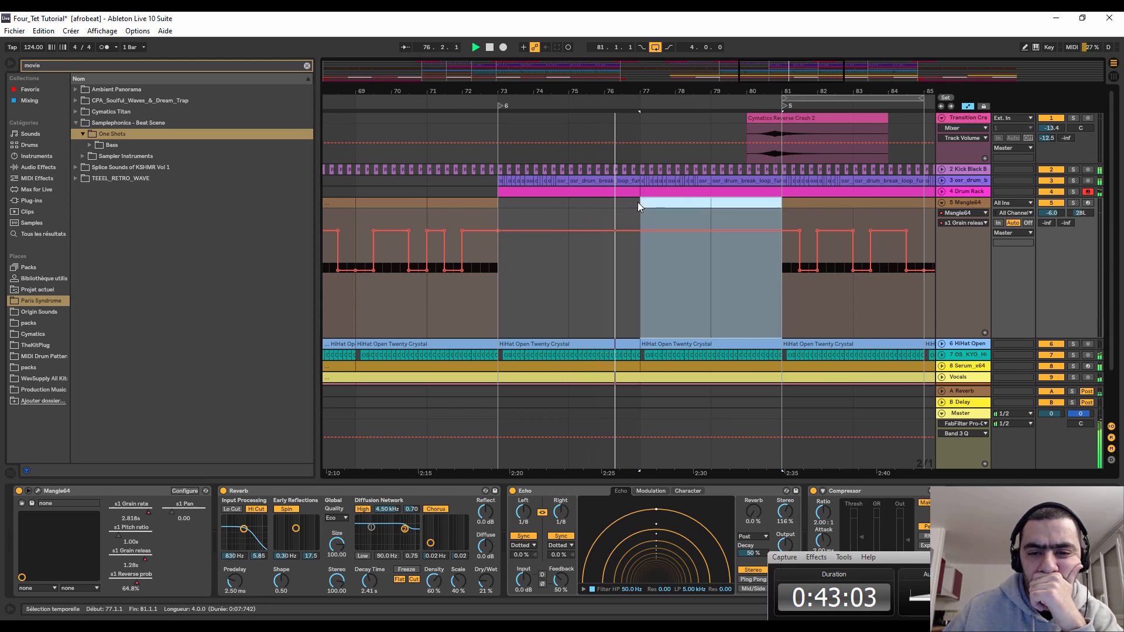
drag(651, 90, 586, 26)
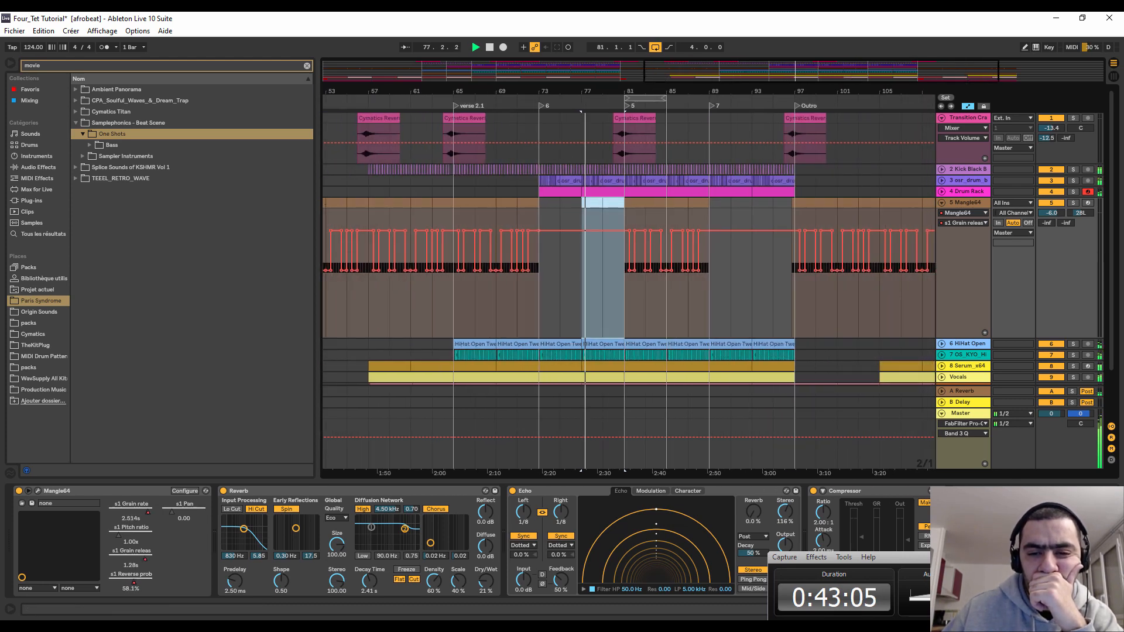
scroll(665, 233, down, 3)
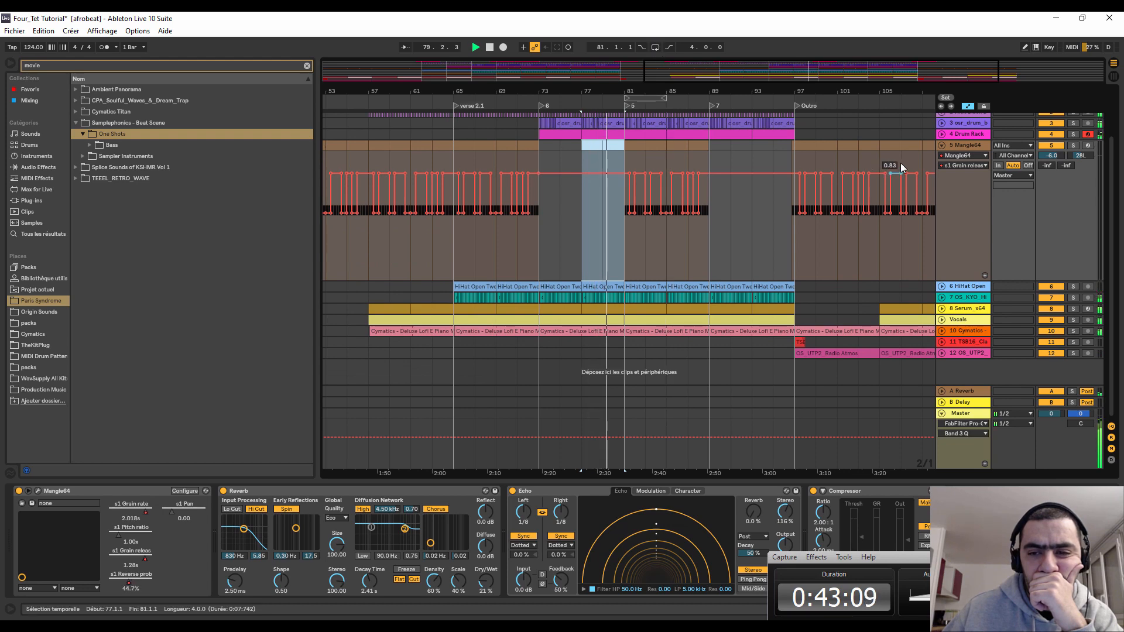
click(941, 146)
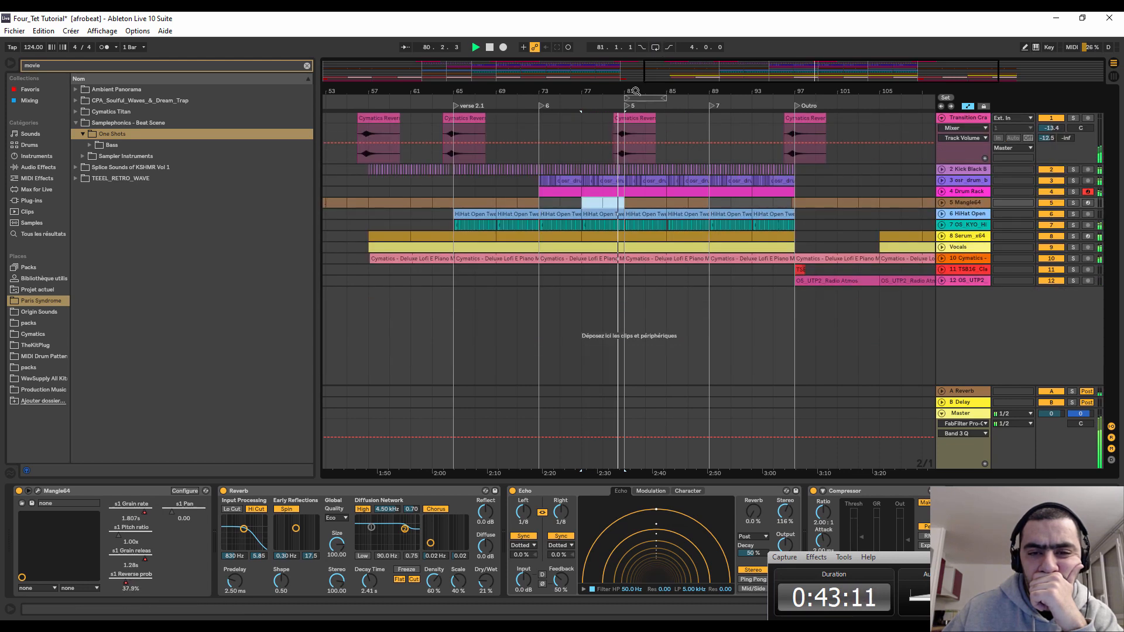
- Remove the section between bars 89 and 97 across all tracks, closing the gap before the Outro
mouse_move(633, 90)
mouse_down()
mouse_move(630, 217)
mouse_move(631, 103)
mouse_move(647, 91)
mouse_up()
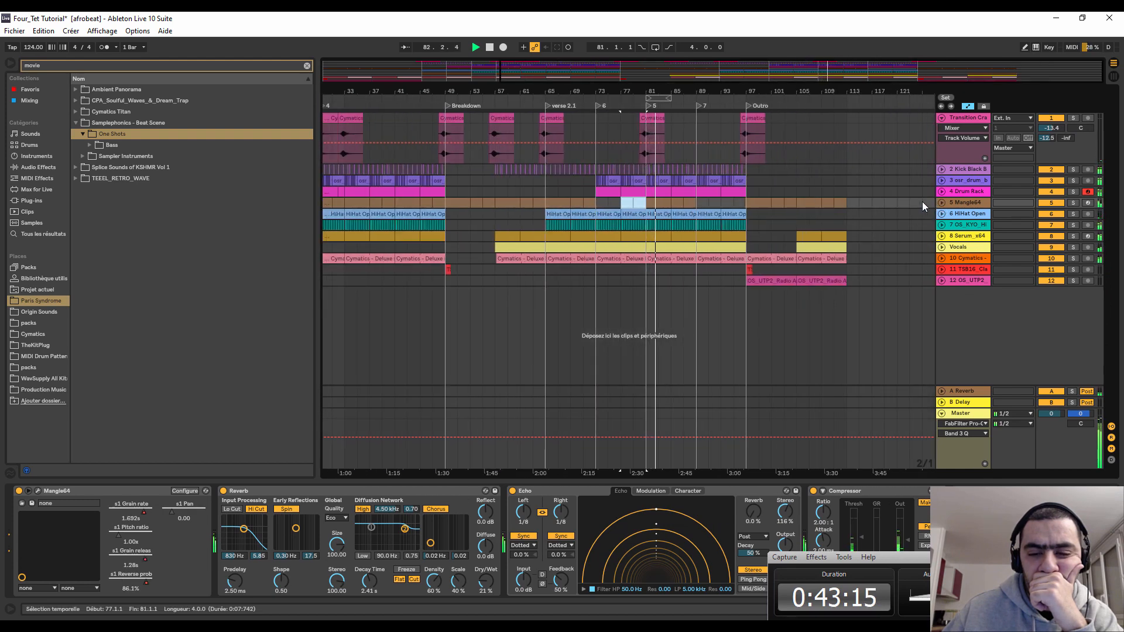
drag(747, 464, 698, 100)
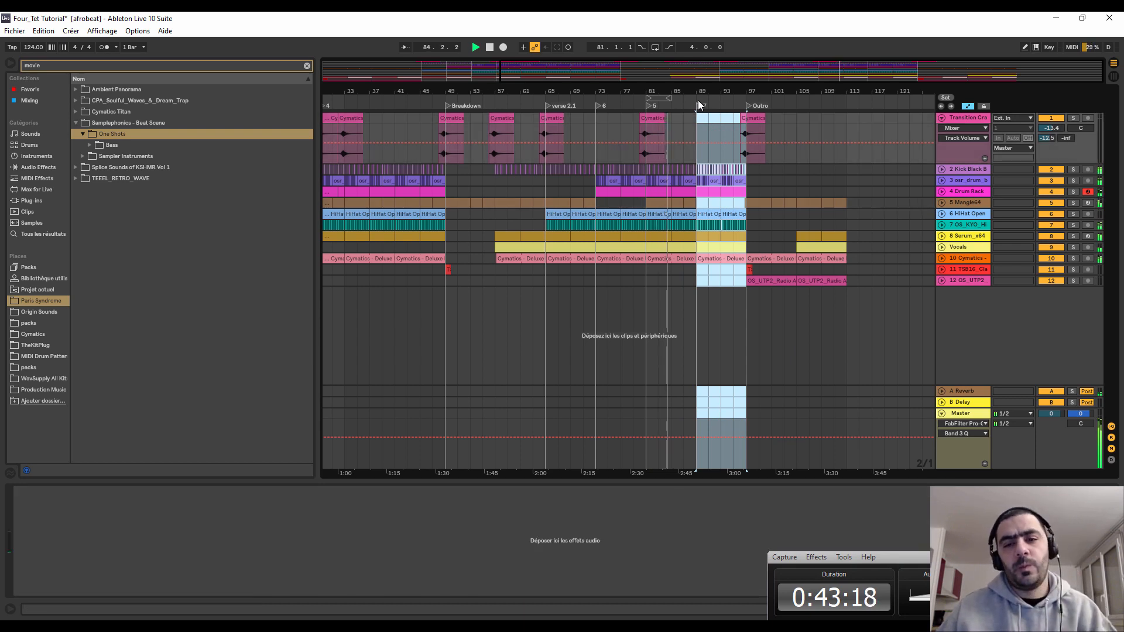
key(ctrl+shift+Delete)
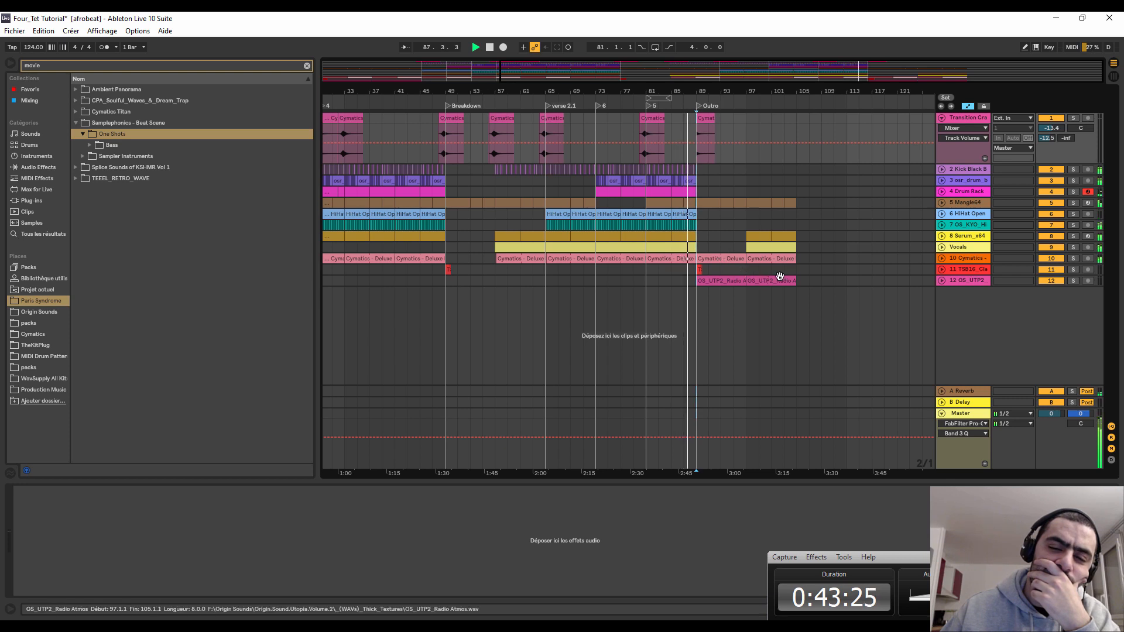
- Delete the Serum_x64 clips in the Outro between bars 97 and 105, leaving the Serum and Vocals tracks folded
click(941, 248)
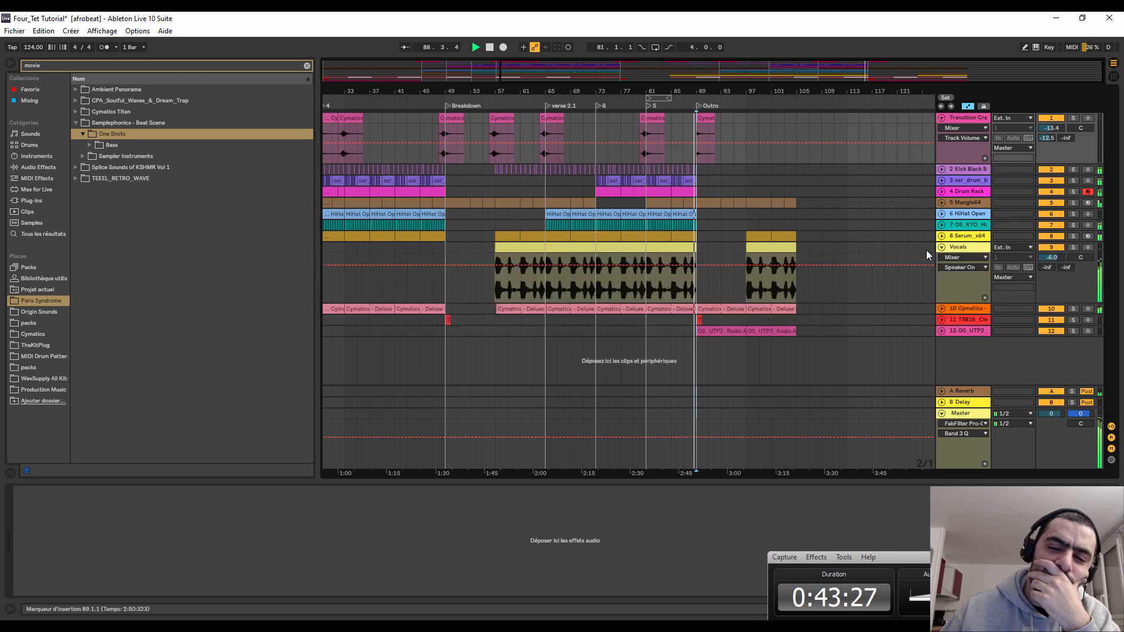
click(942, 235)
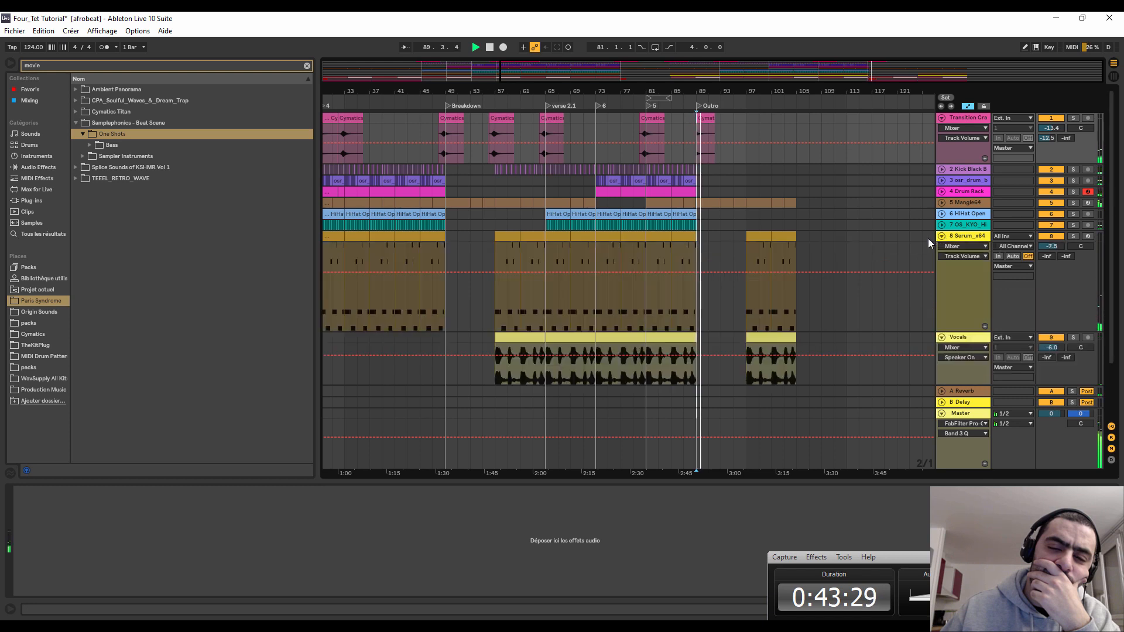
drag(800, 252, 742, 233)
click(743, 235)
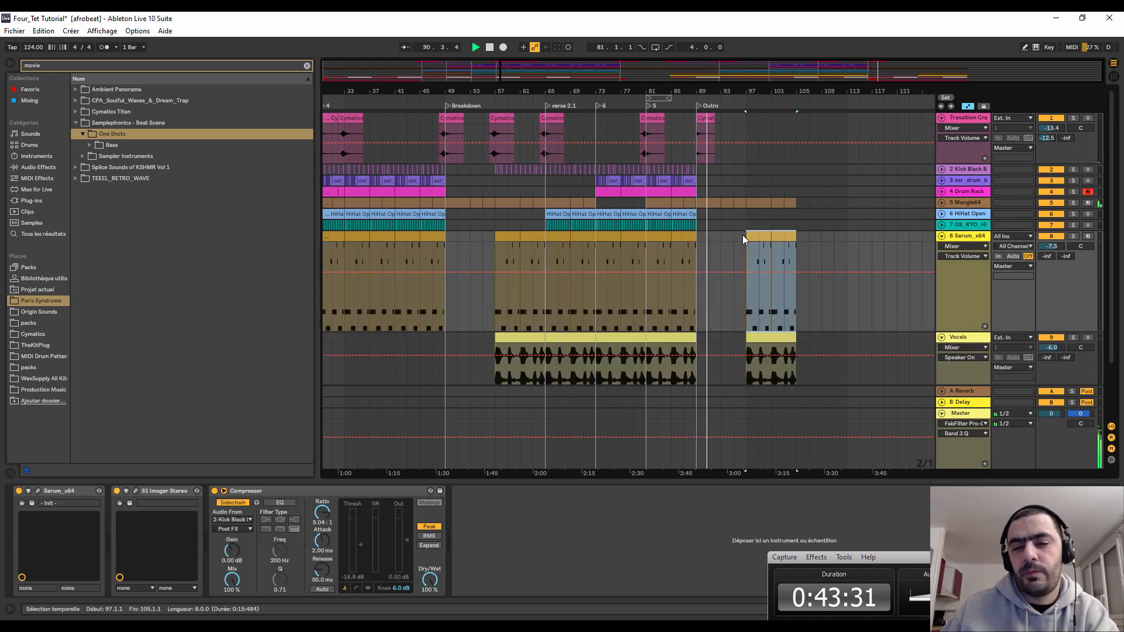
click(941, 236)
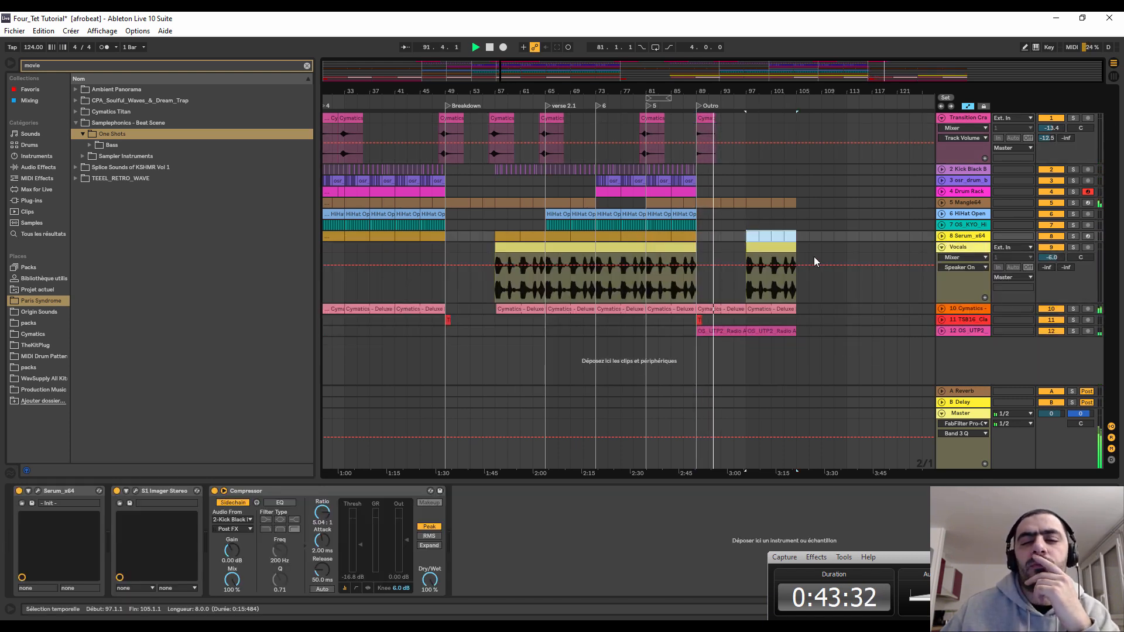
click(941, 247)
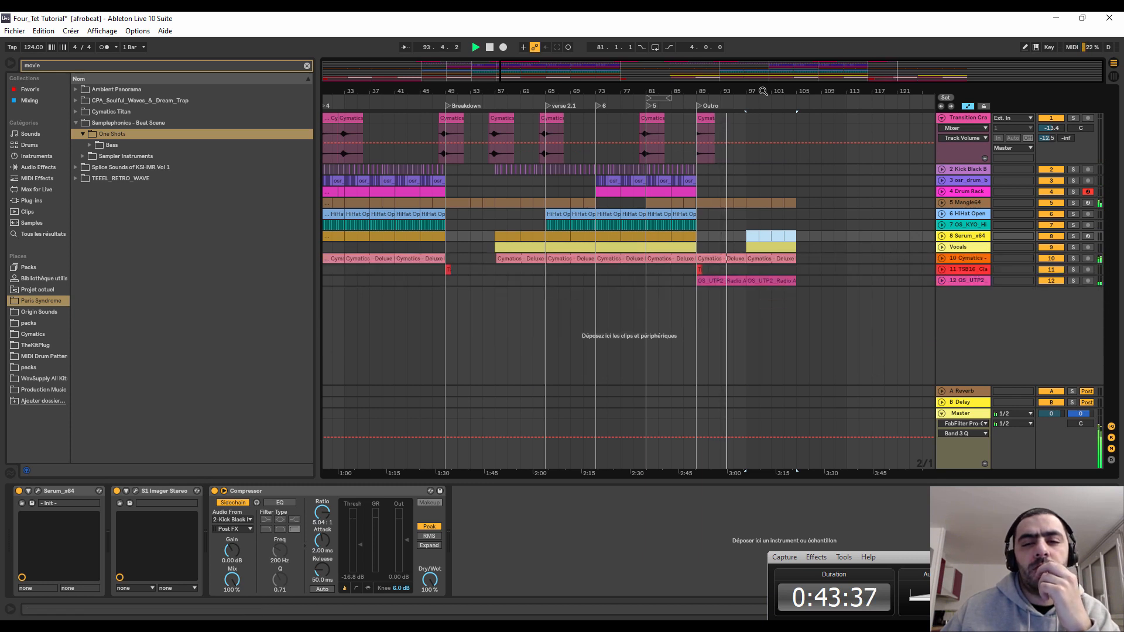
drag(796, 92, 796, 70)
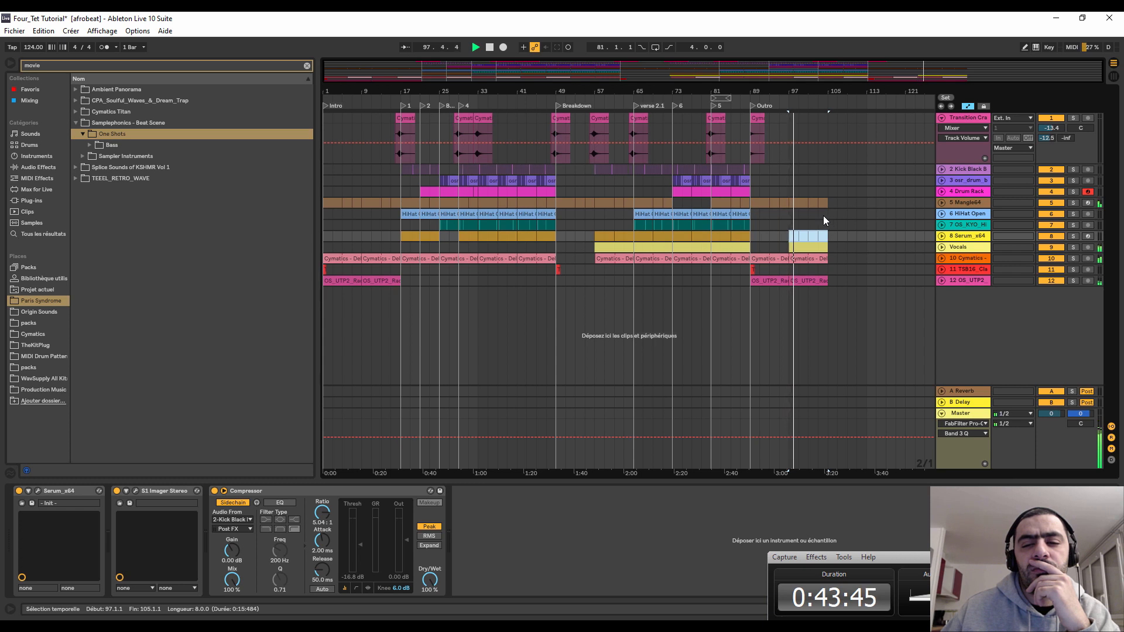
- Duplicate the last four bars of Mangle64 clips in the Outro to extend them from bar 105 to bar 109
drag(824, 209, 810, 201)
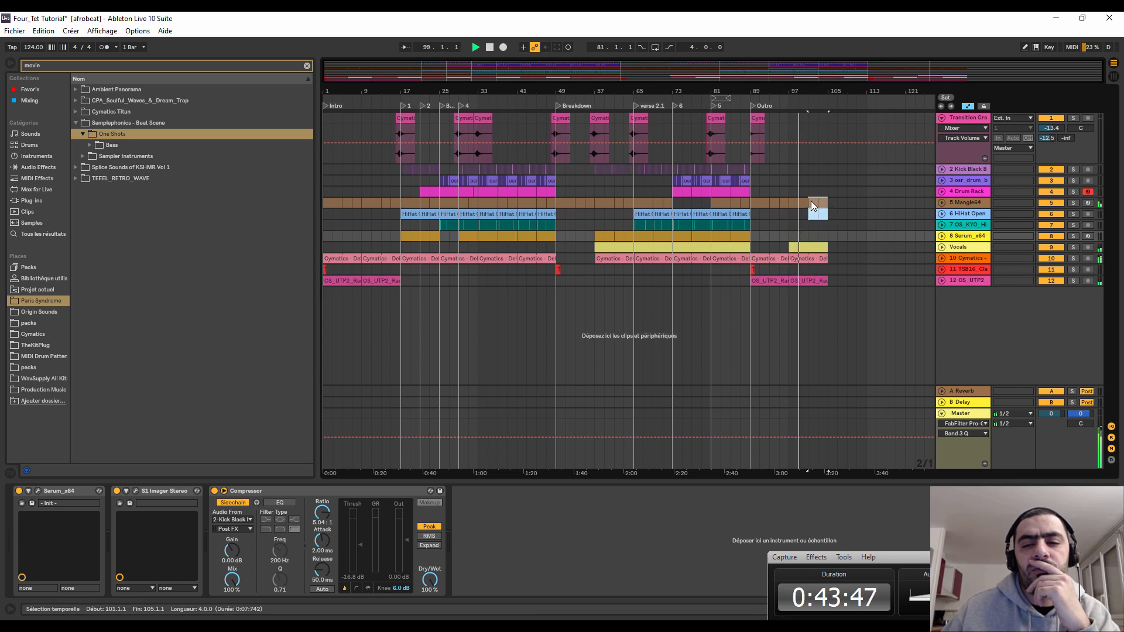
key(ctrl+d)
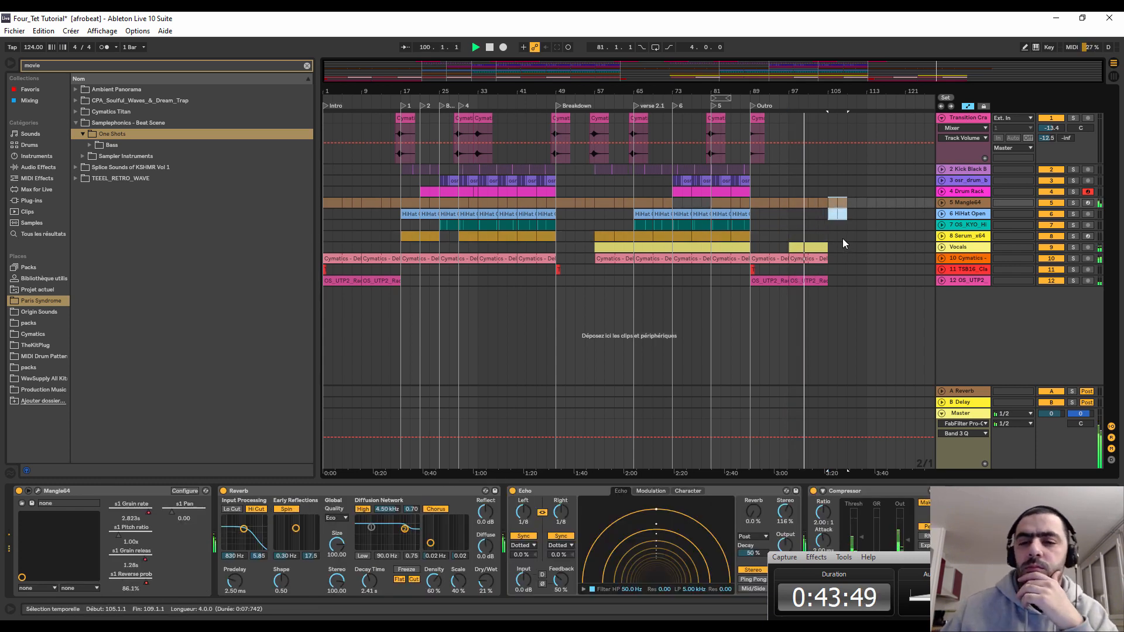
click(841, 237)
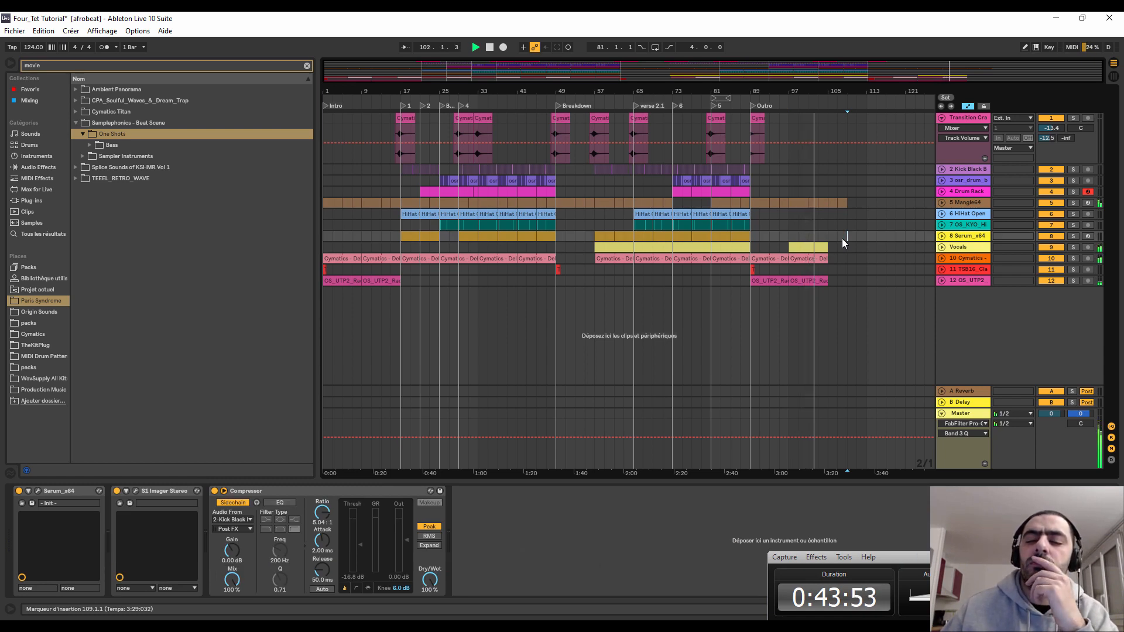
- Display the Reverb Dry/Wet automation on the Master and examine its curve at the end of the Outro
click(961, 423)
click(970, 459)
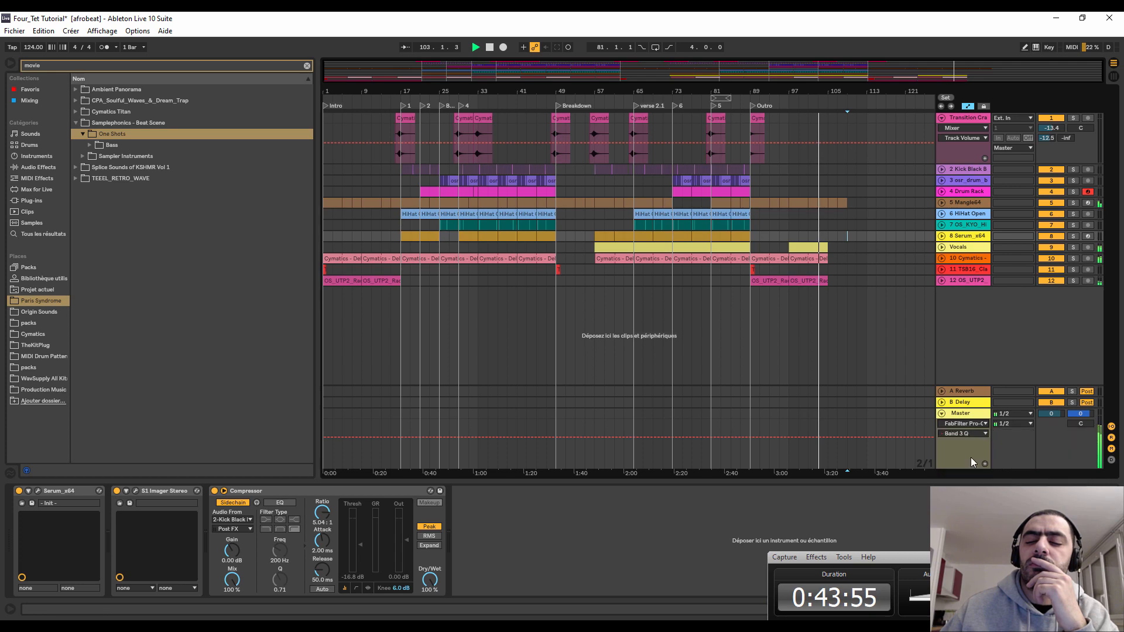
click(896, 440)
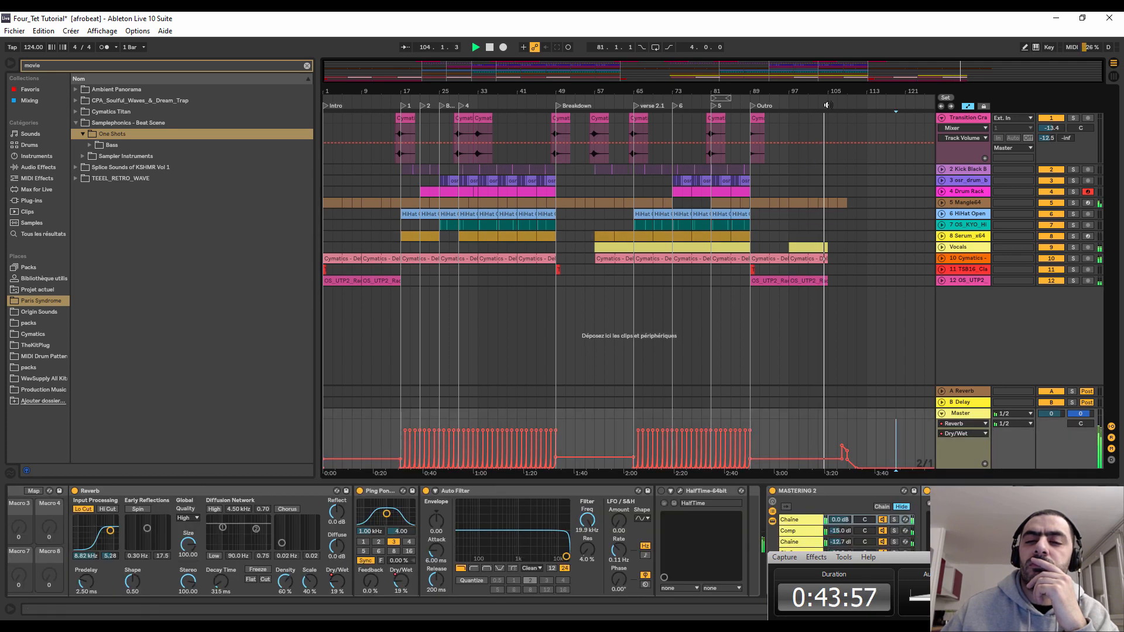
drag(850, 91, 834, 142)
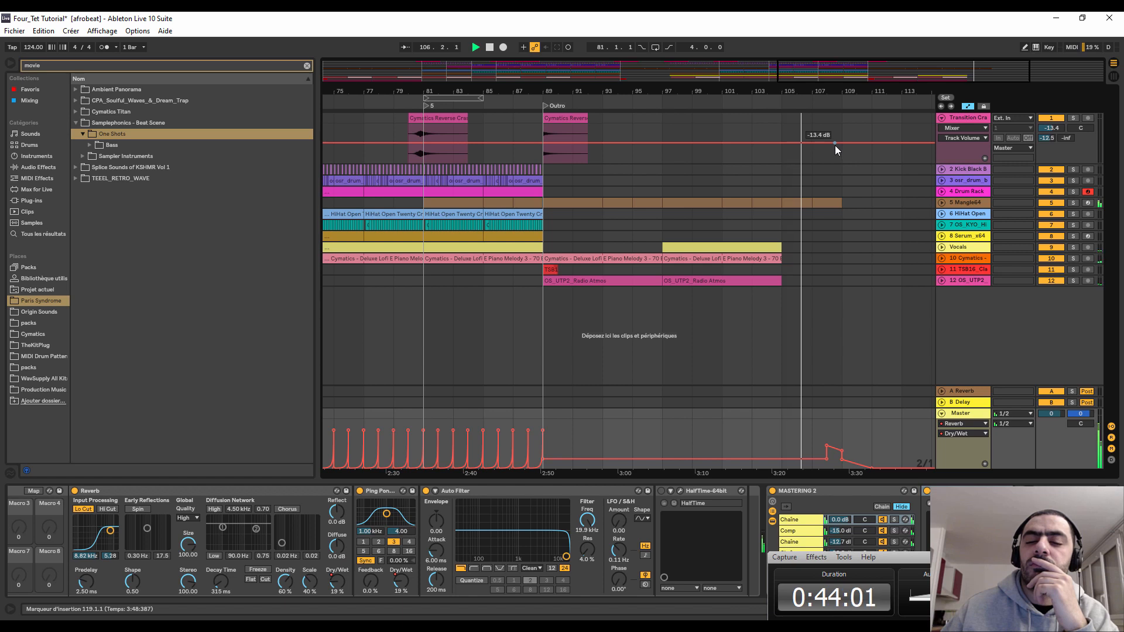
click(872, 445)
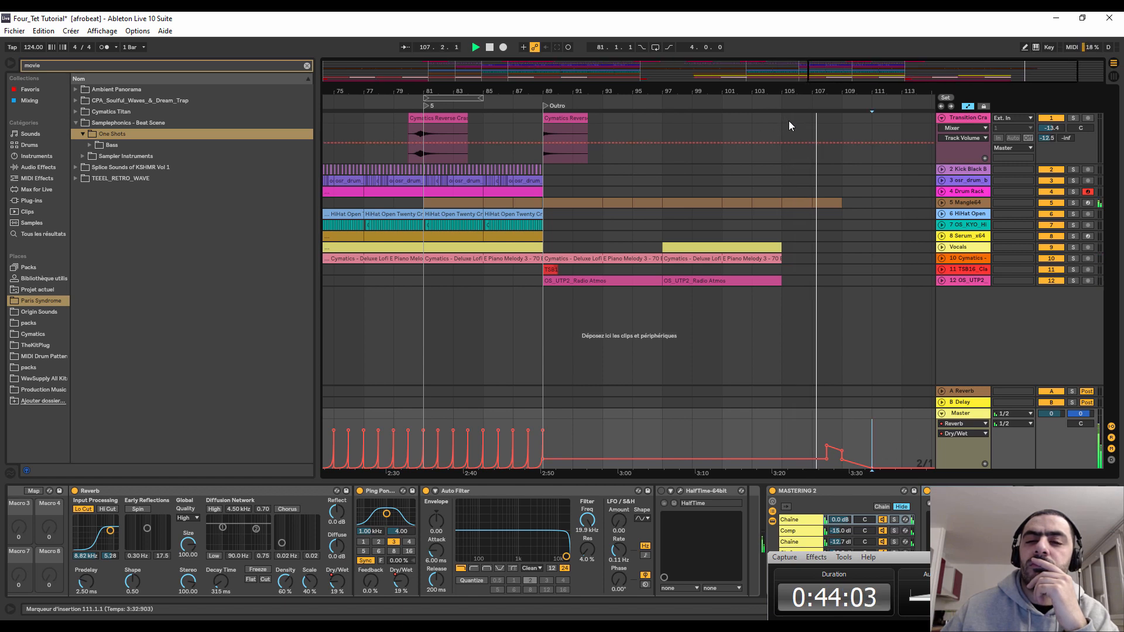
- Duplicate the Outro's opening Cymatics Reverse Crash clip to bar 109 on the transition track
drag(837, 131, 548, 117)
key(ctrl+d)
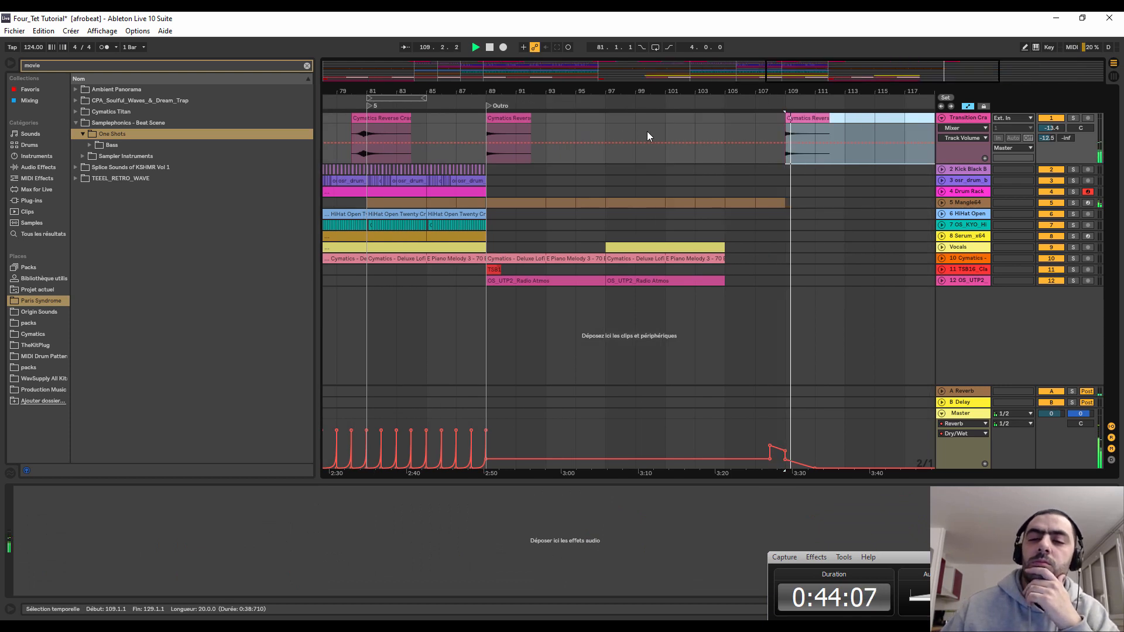
drag(723, 87, 720, 35)
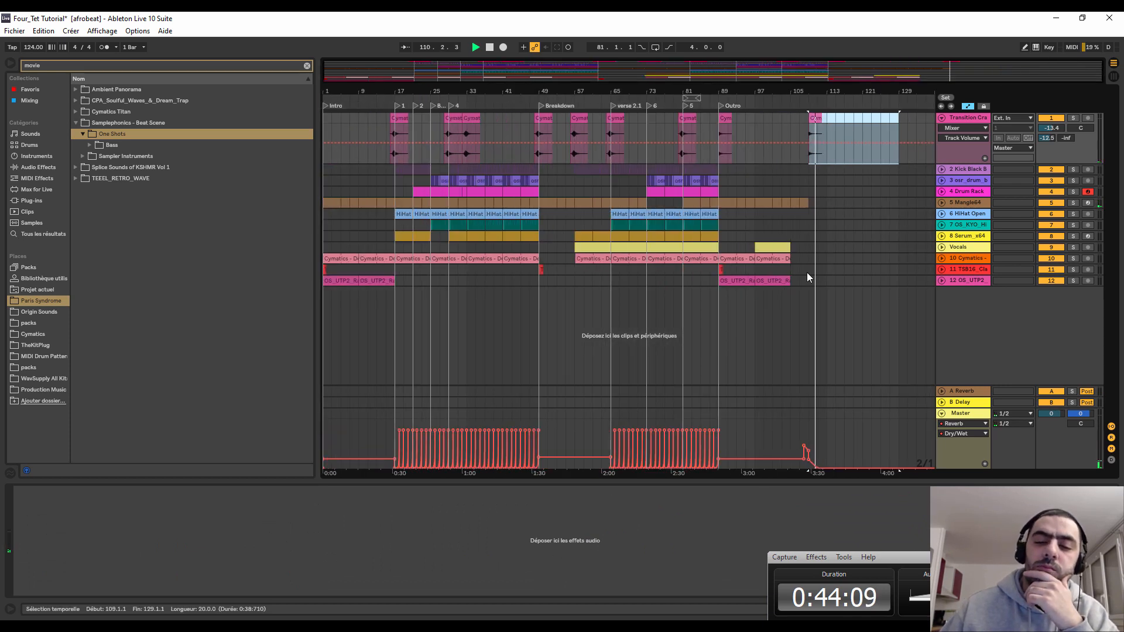
click(852, 323)
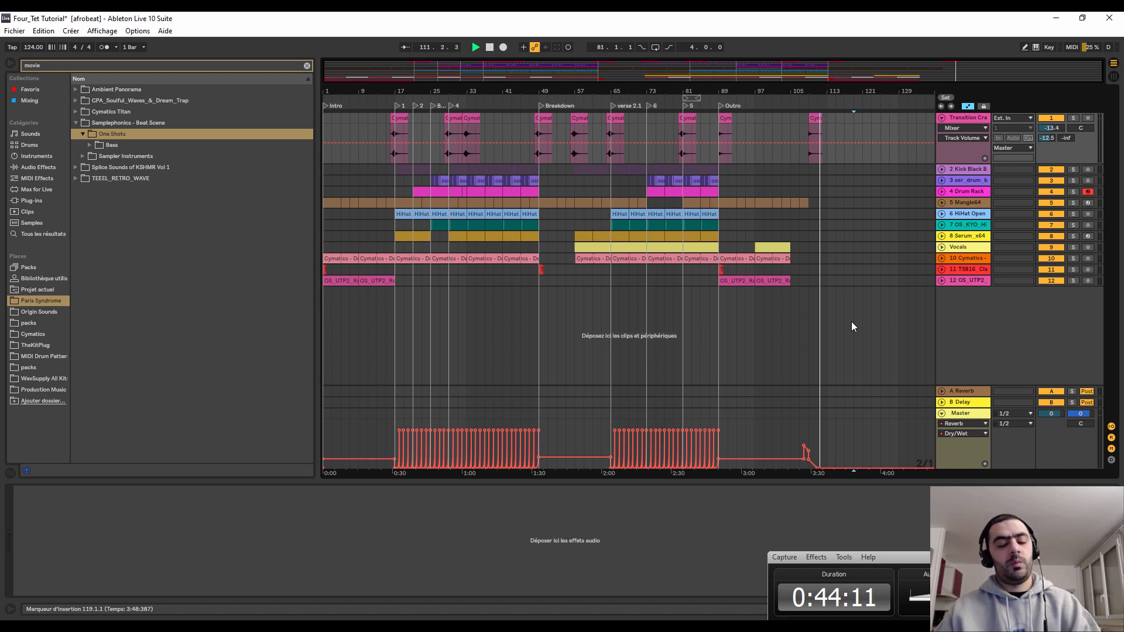